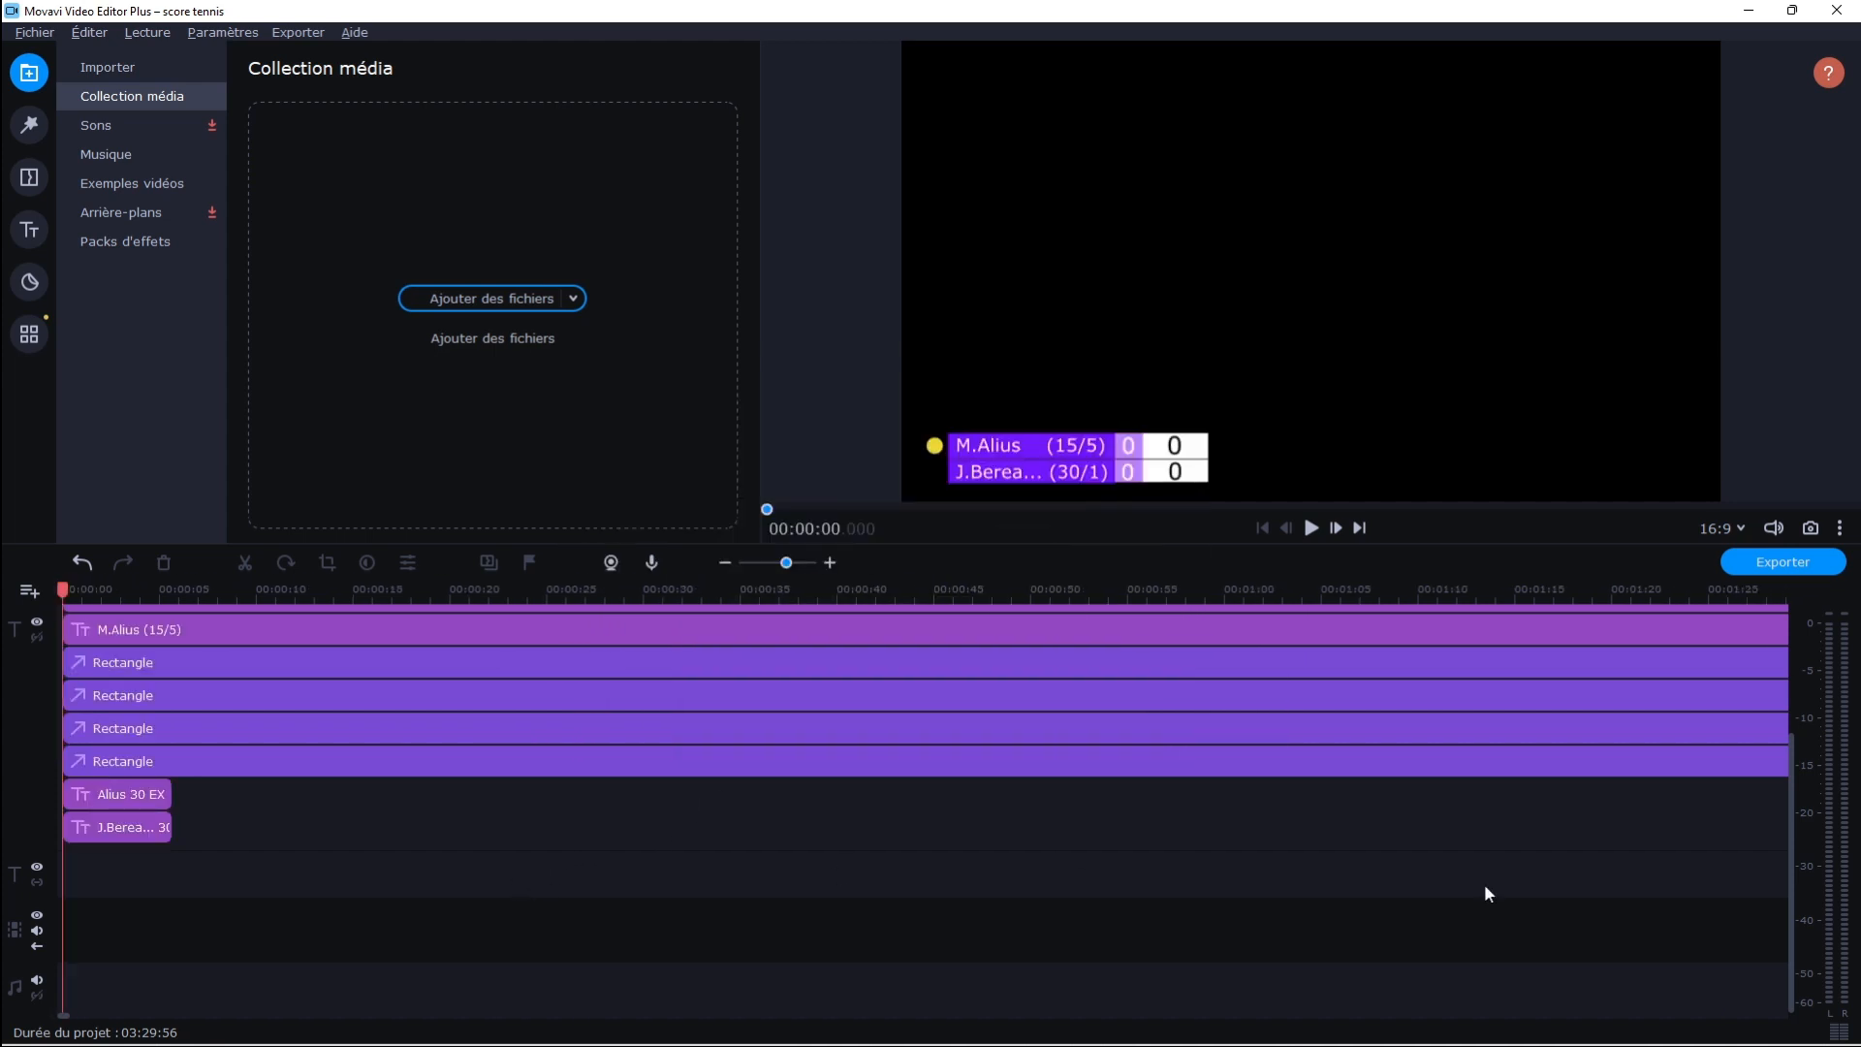
Examine which scoreboard element each timeline layer controls, including the animated player titles, background rectangles and first player's text line
drag(1782, 1044, 1747, 1014)
click(130, 834)
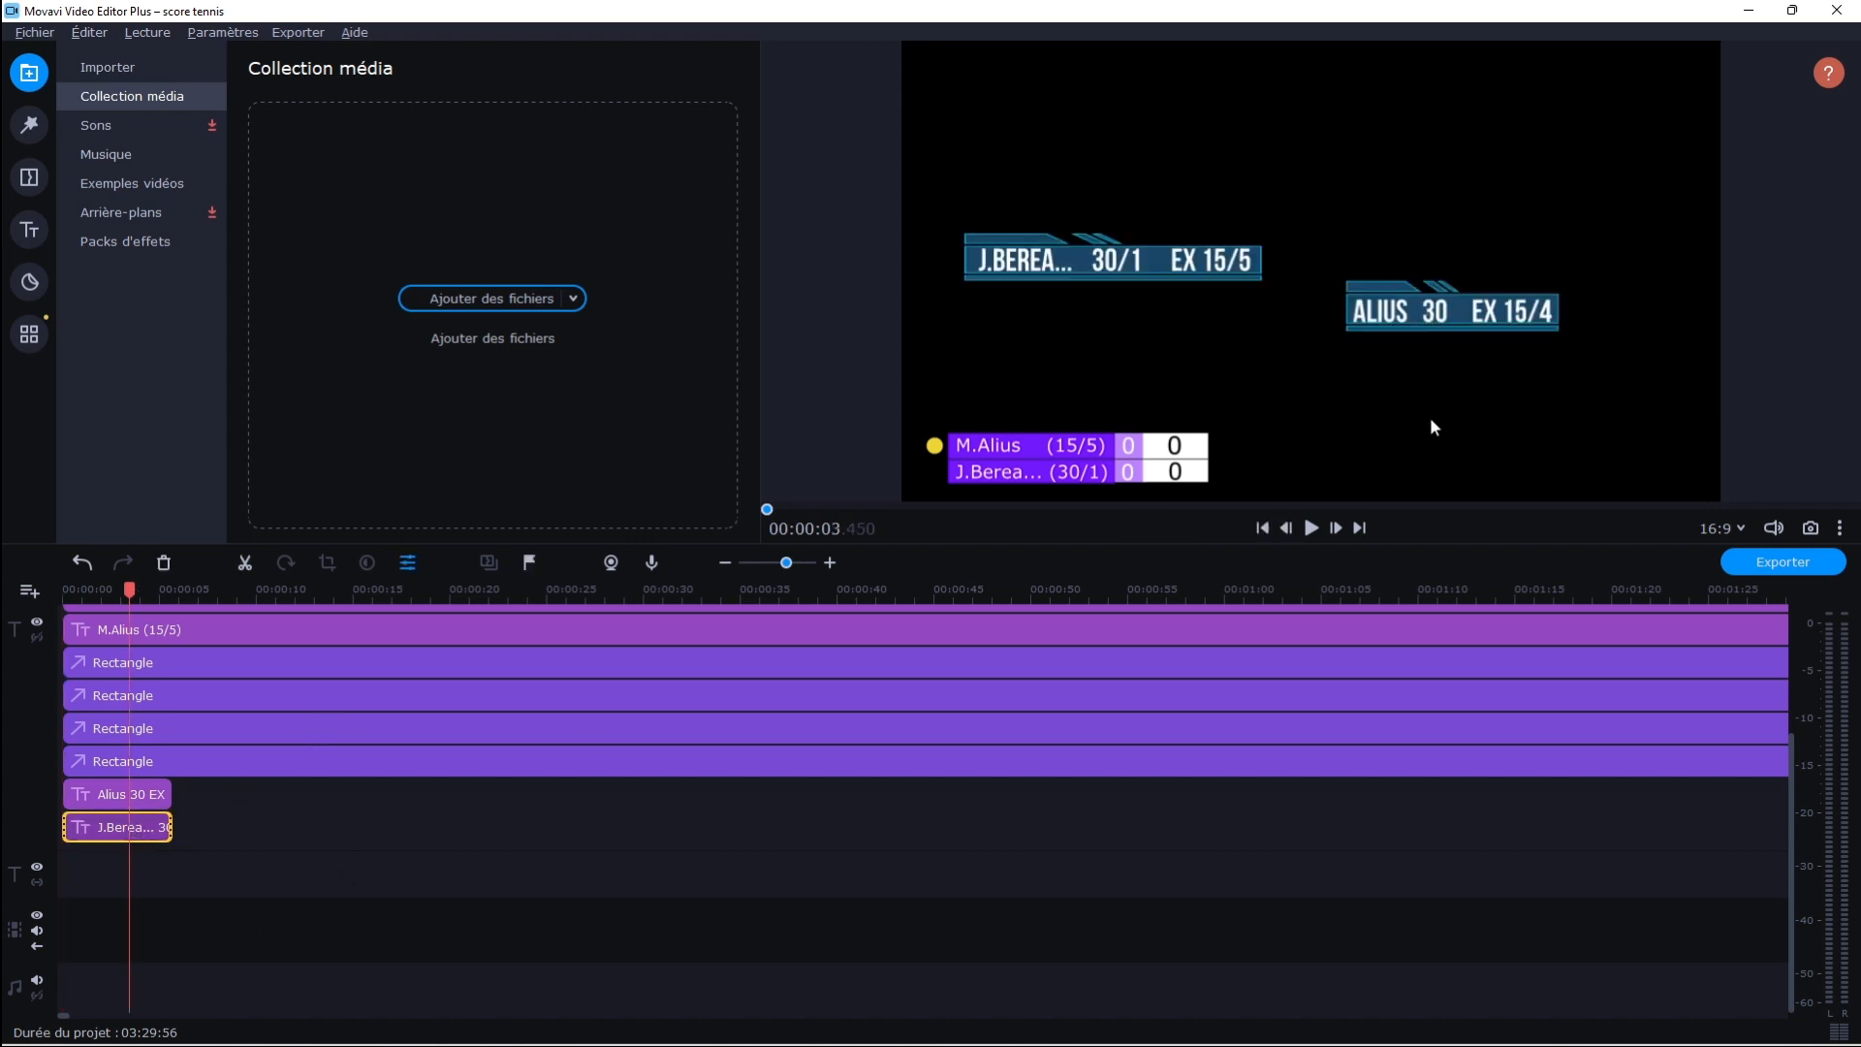
click(109, 794)
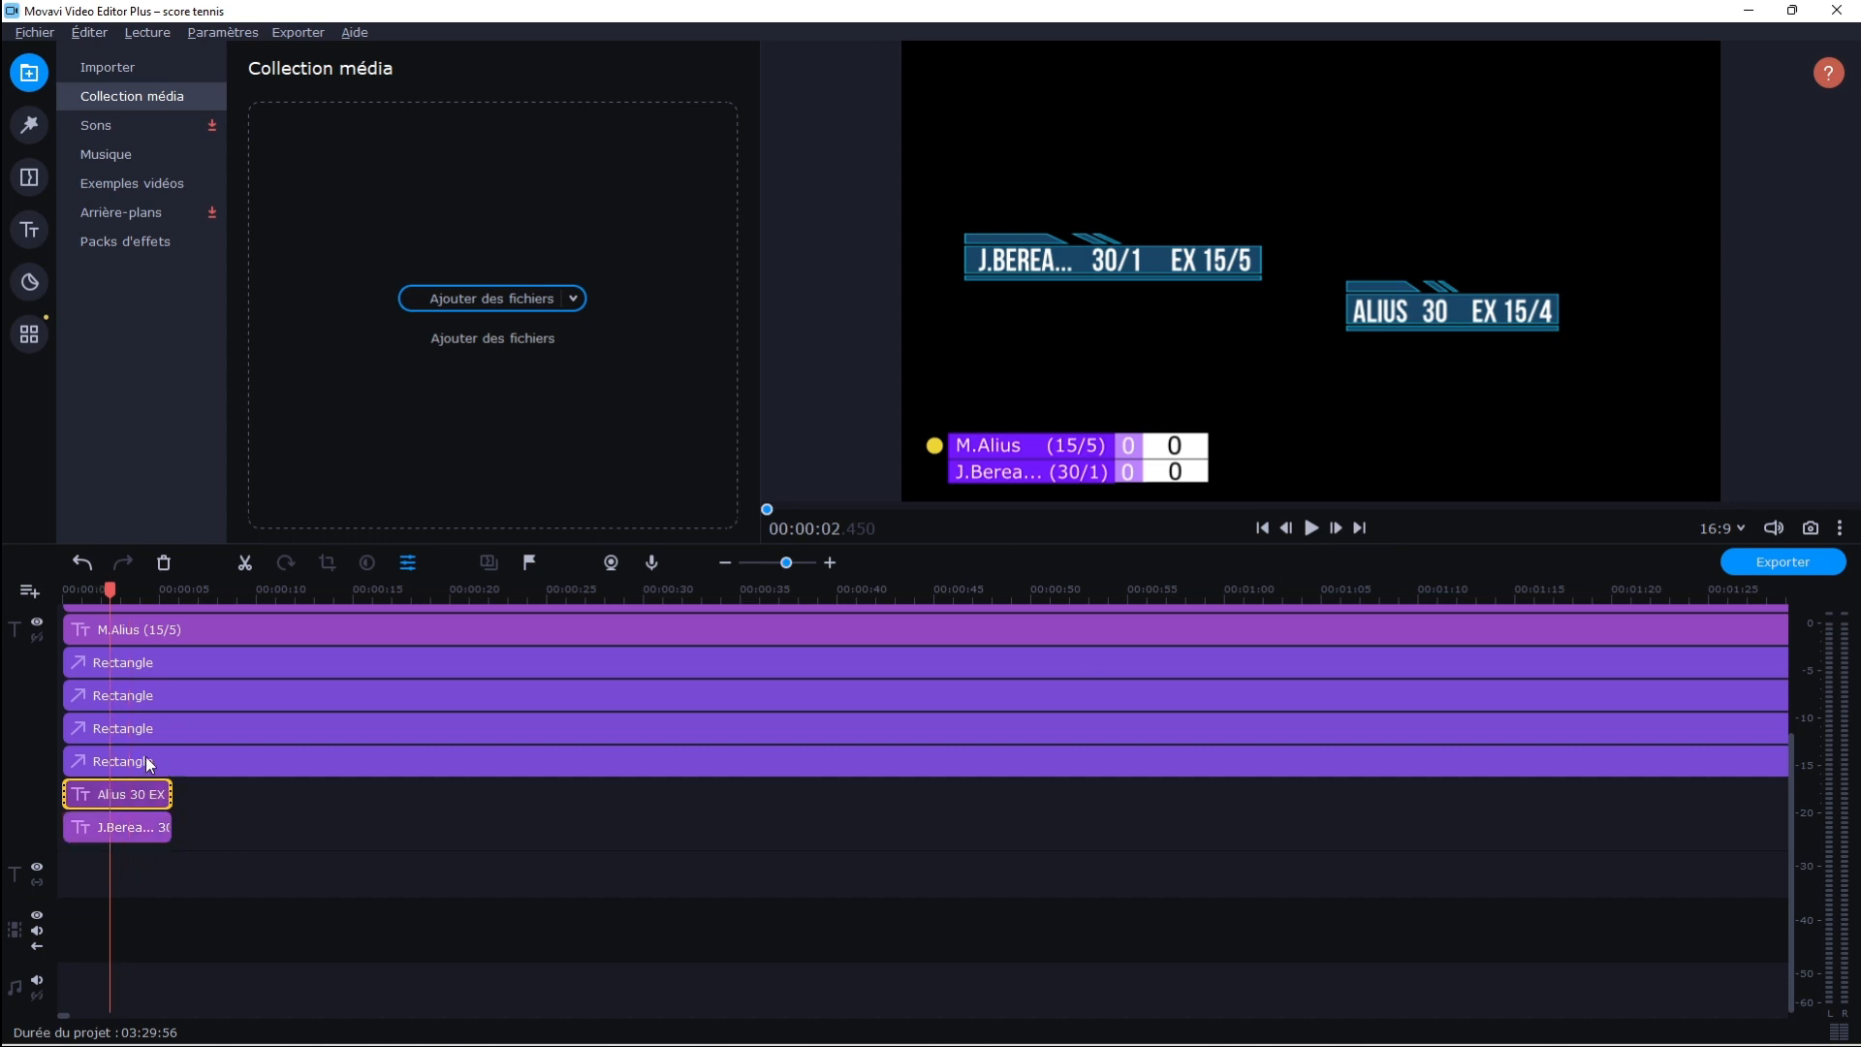
click(145, 758)
double_click(147, 762)
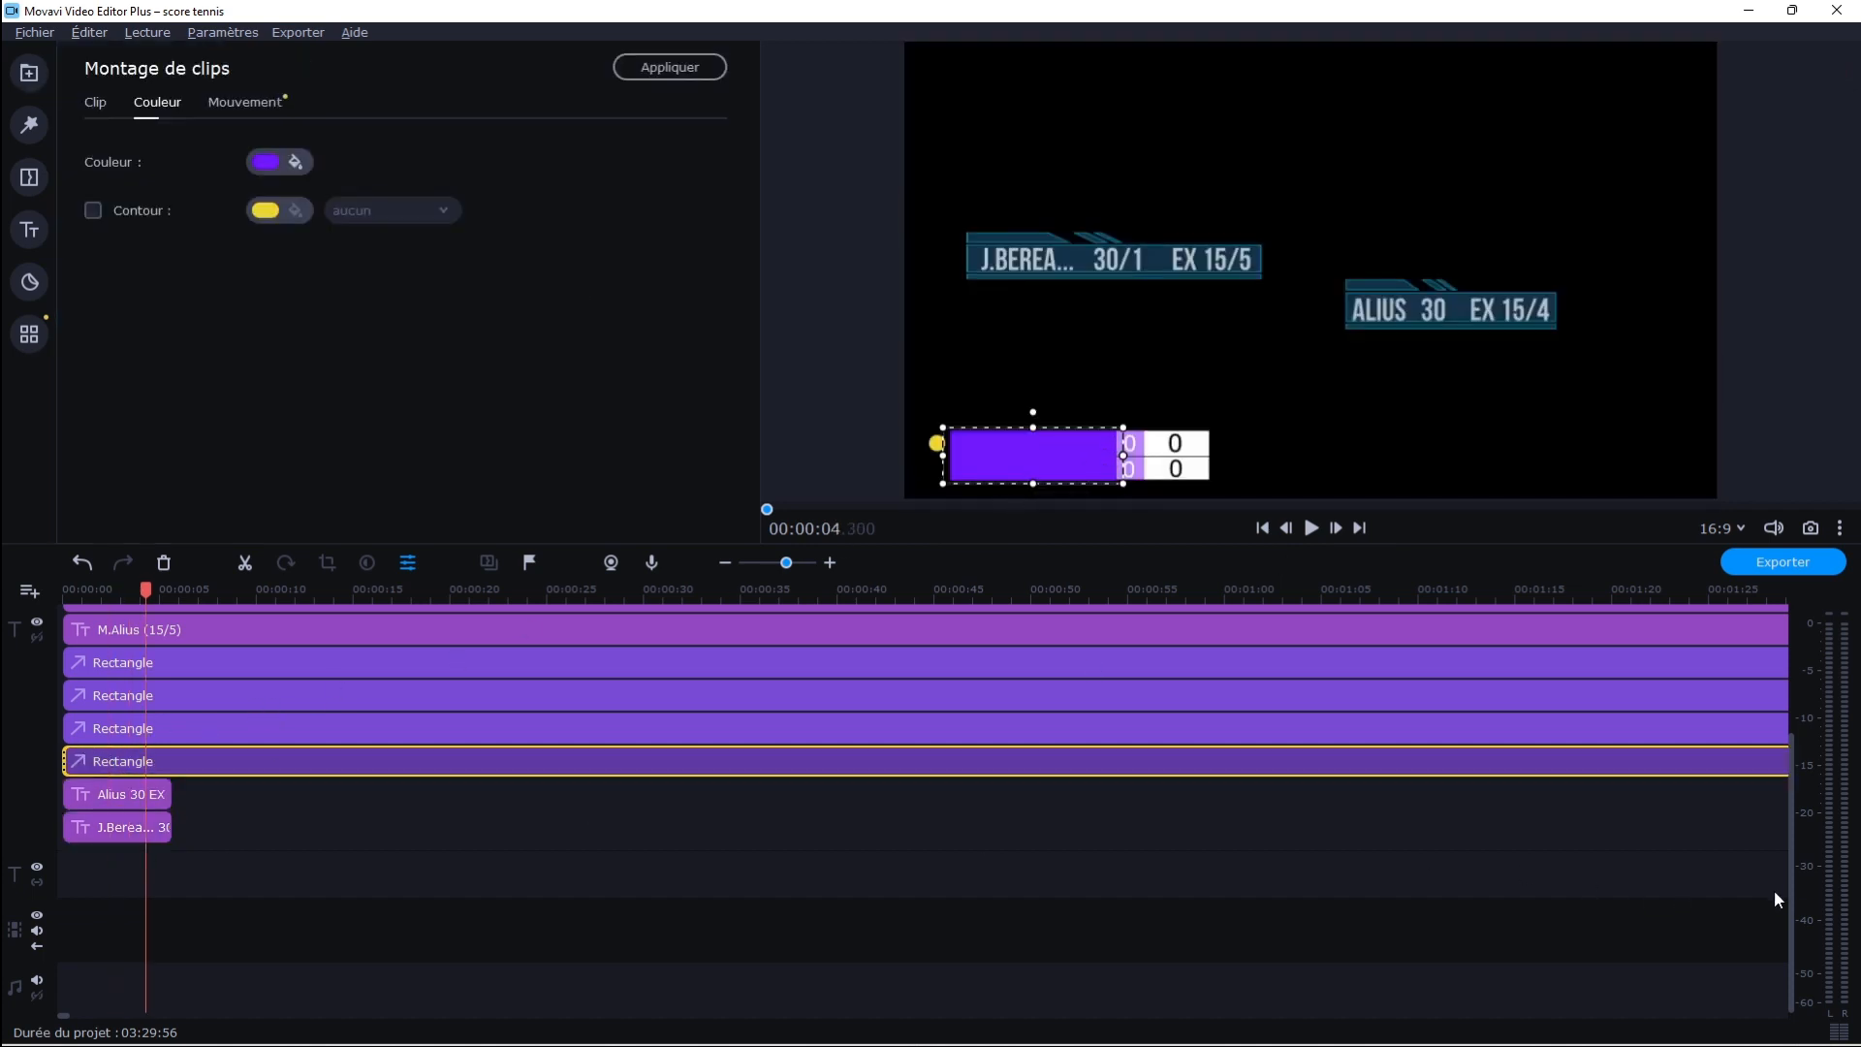
drag(1792, 915, 1784, 808)
click(859, 984)
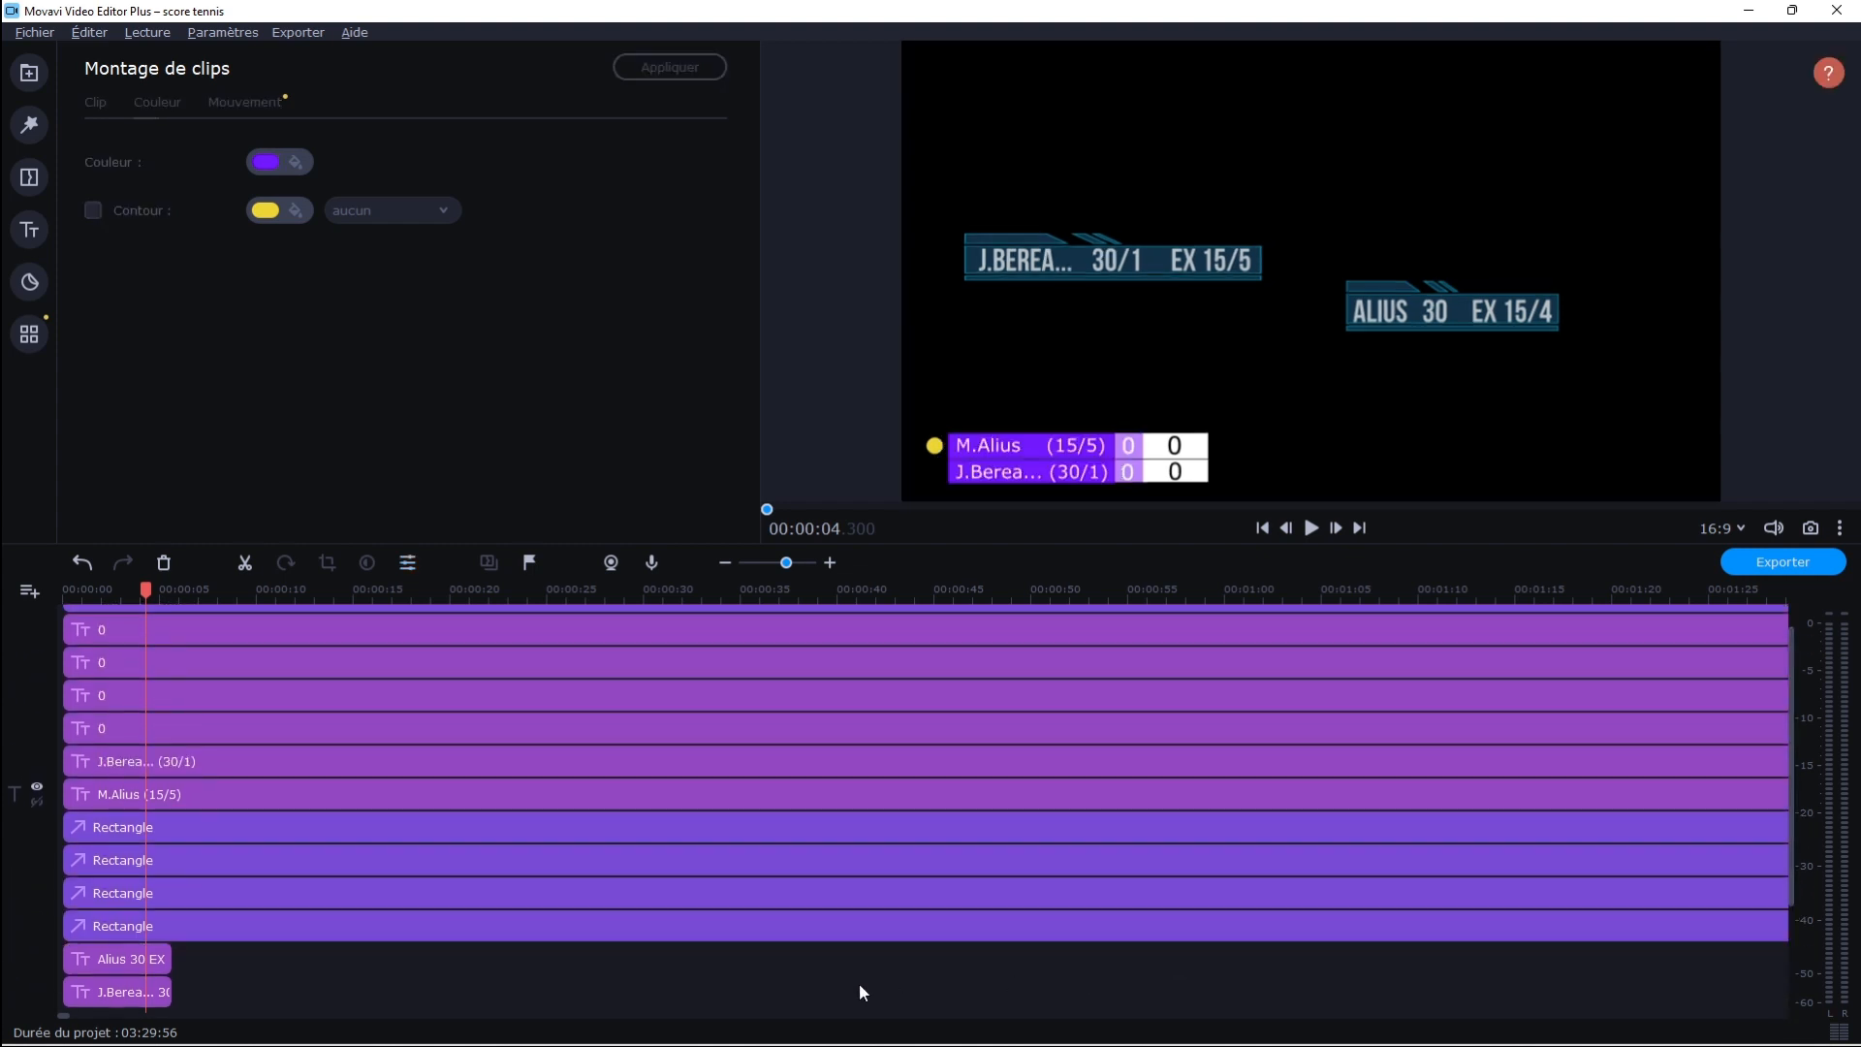
click(157, 934)
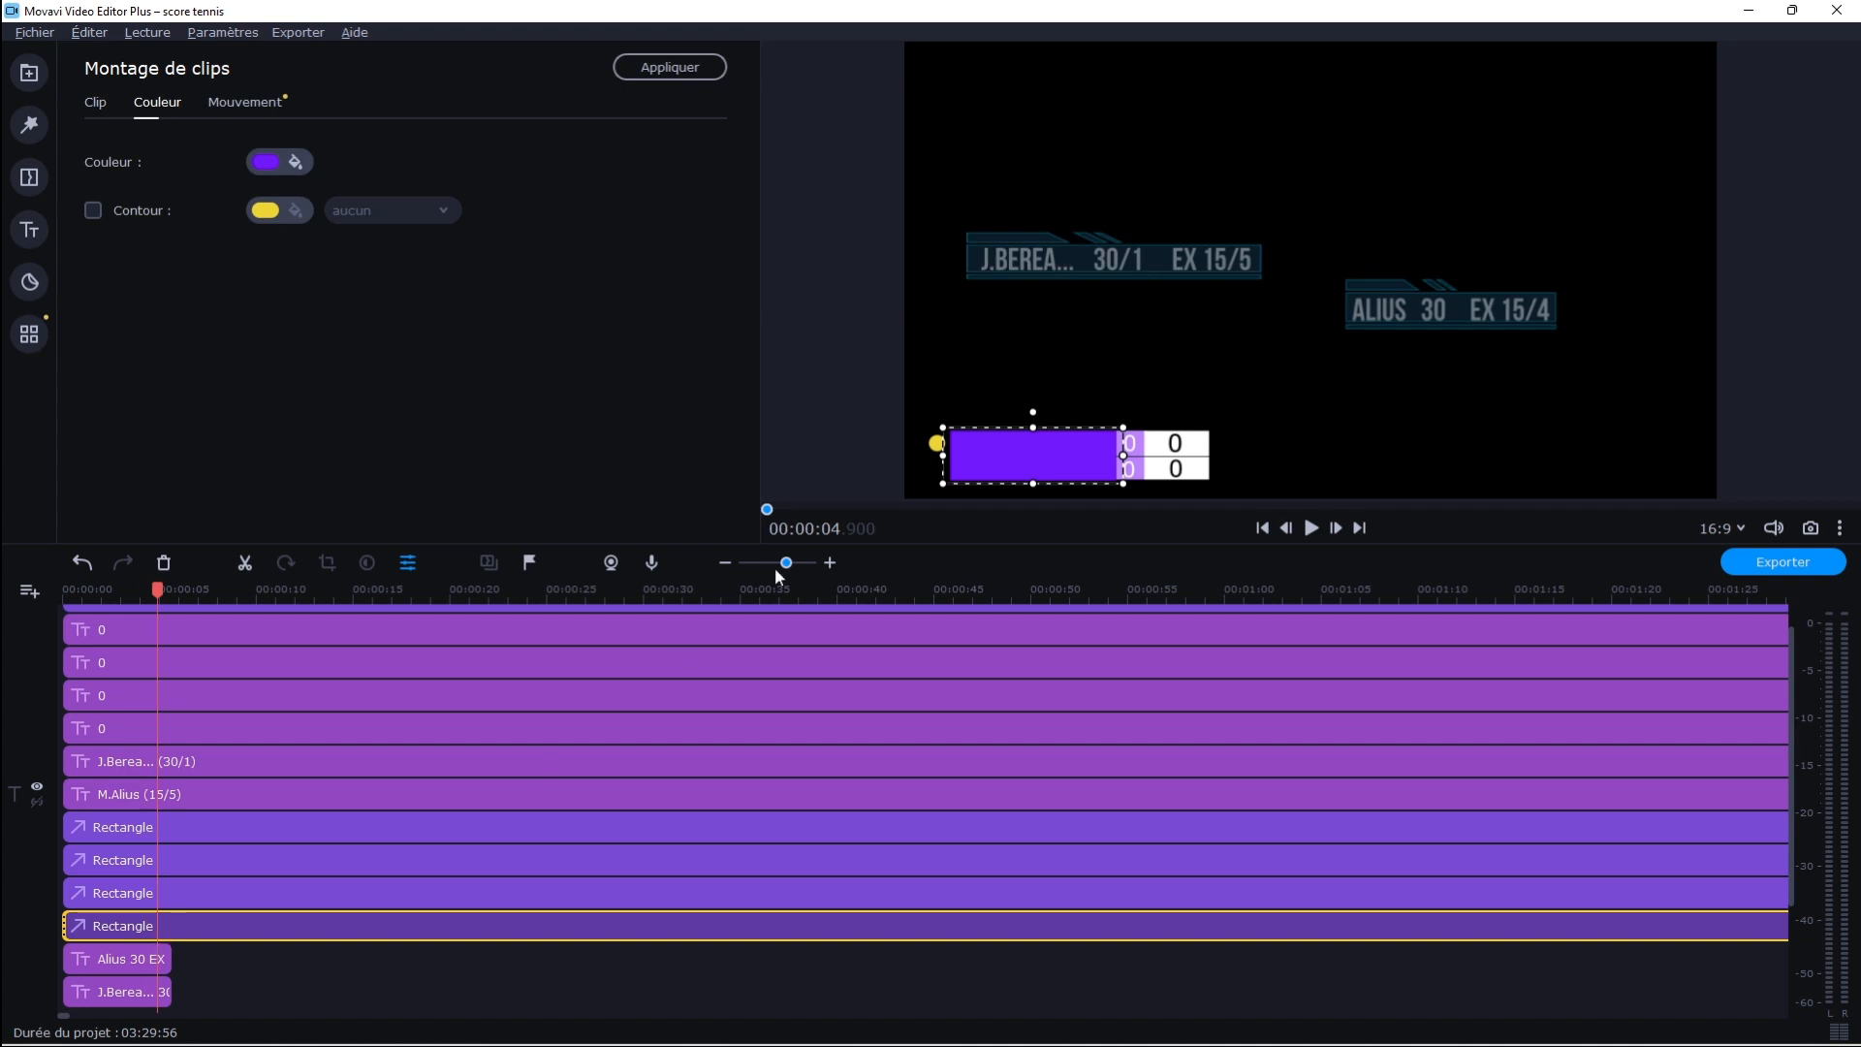
click(126, 893)
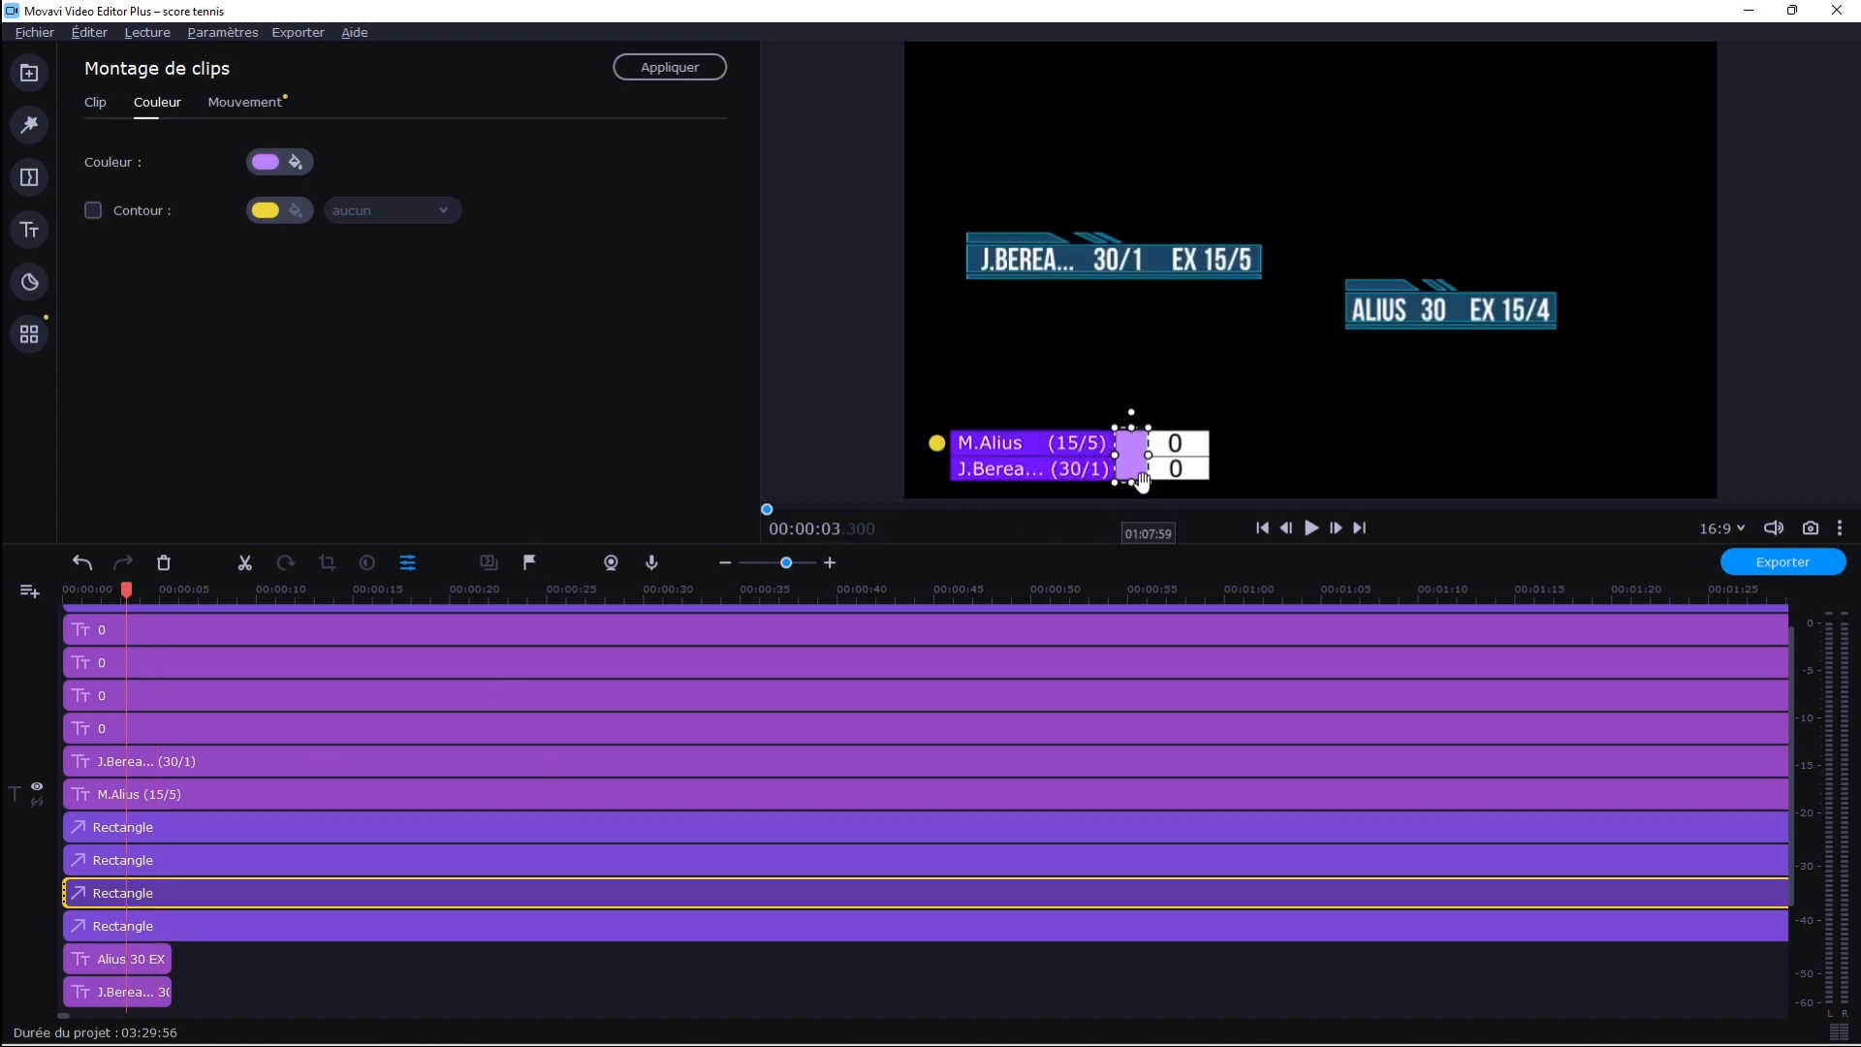
click(184, 853)
click(186, 826)
click(184, 822)
click(173, 795)
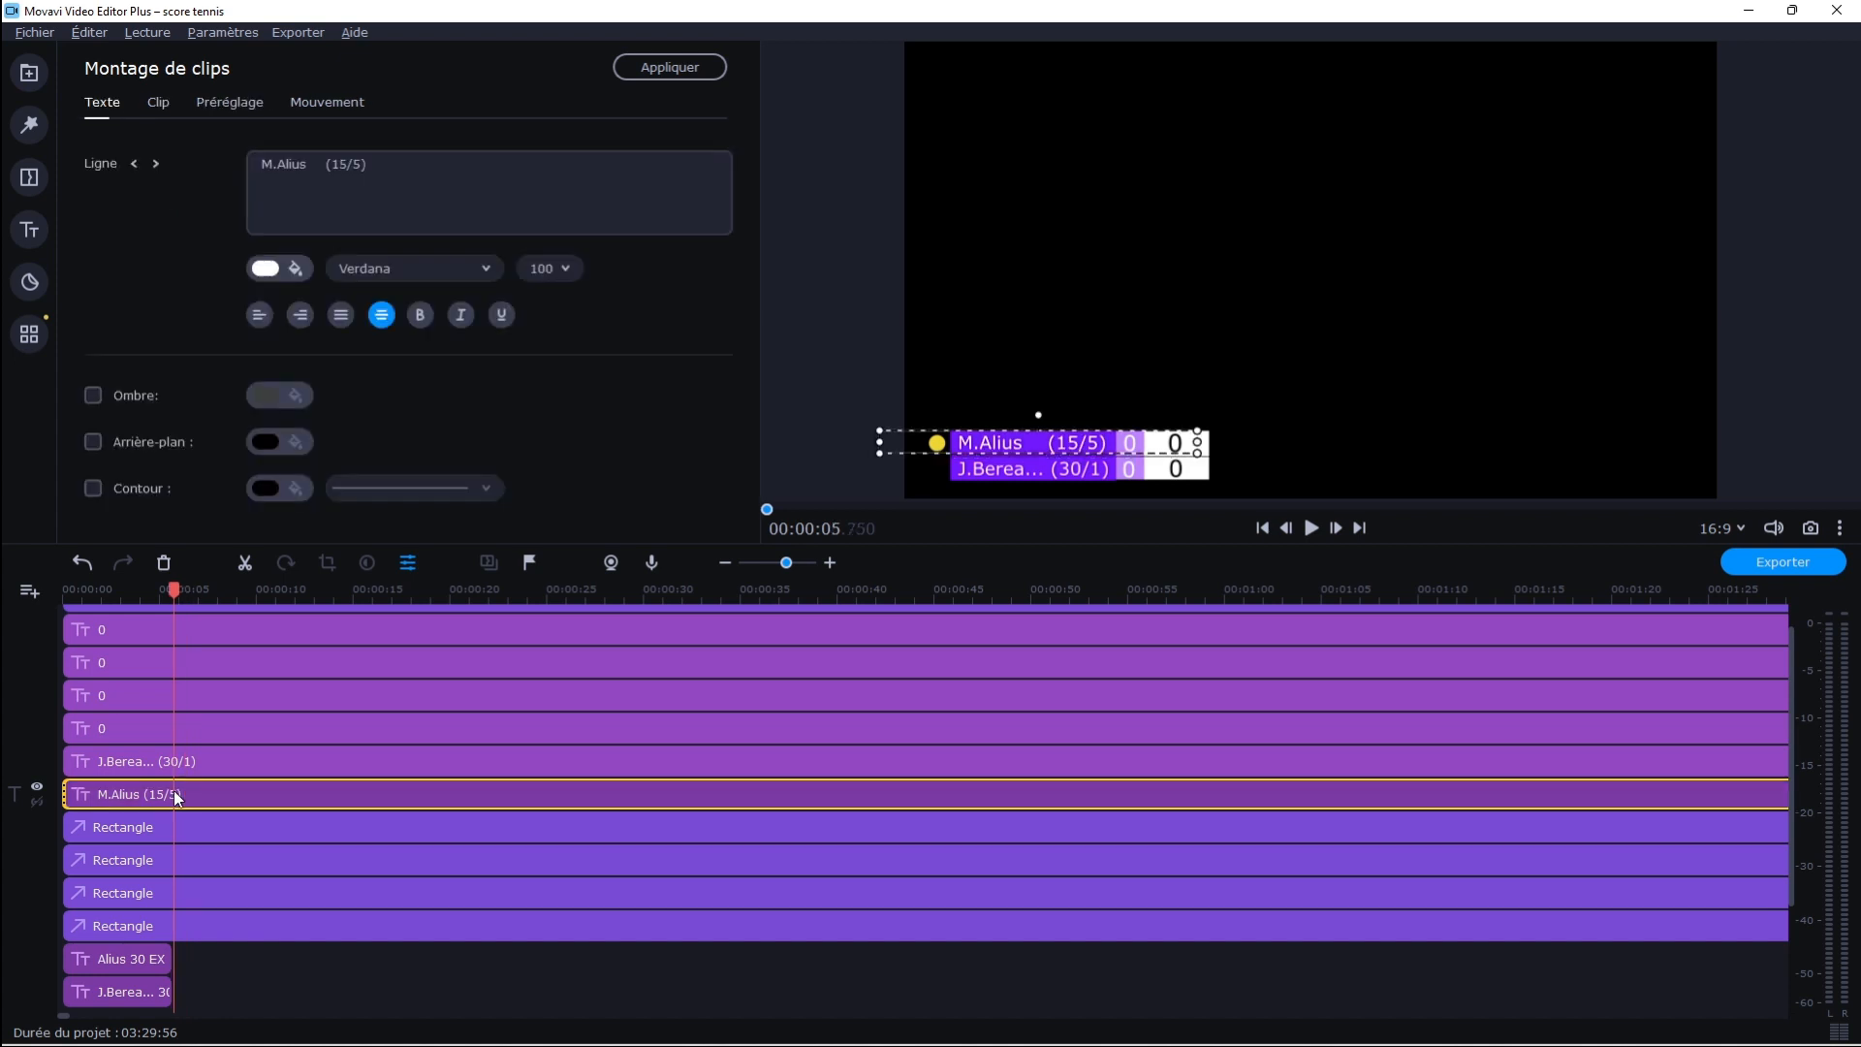
Try to move the thin black separator line slightly down between the two player rows, and undo the move
click(162, 826)
mouse_move(1080, 455)
mouse_down()
mouse_move(1082, 487)
mouse_move(1081, 461)
mouse_up()
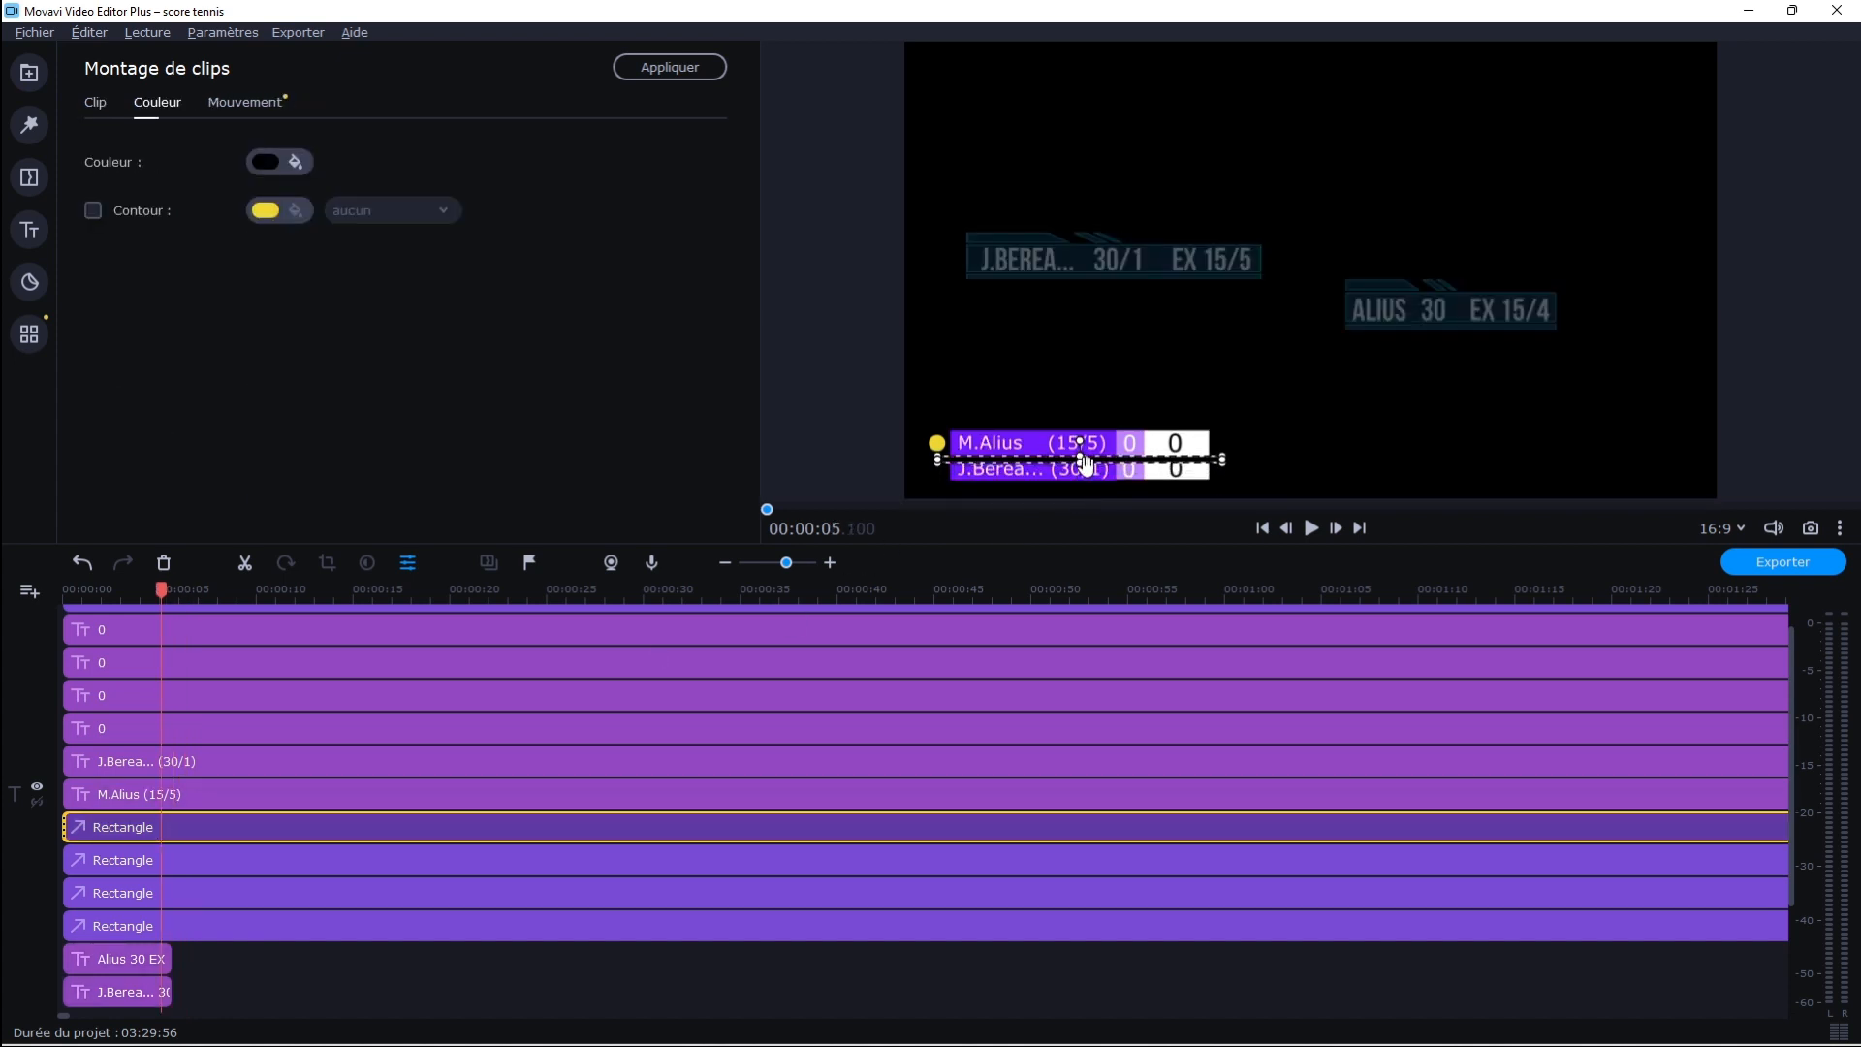
click(82, 562)
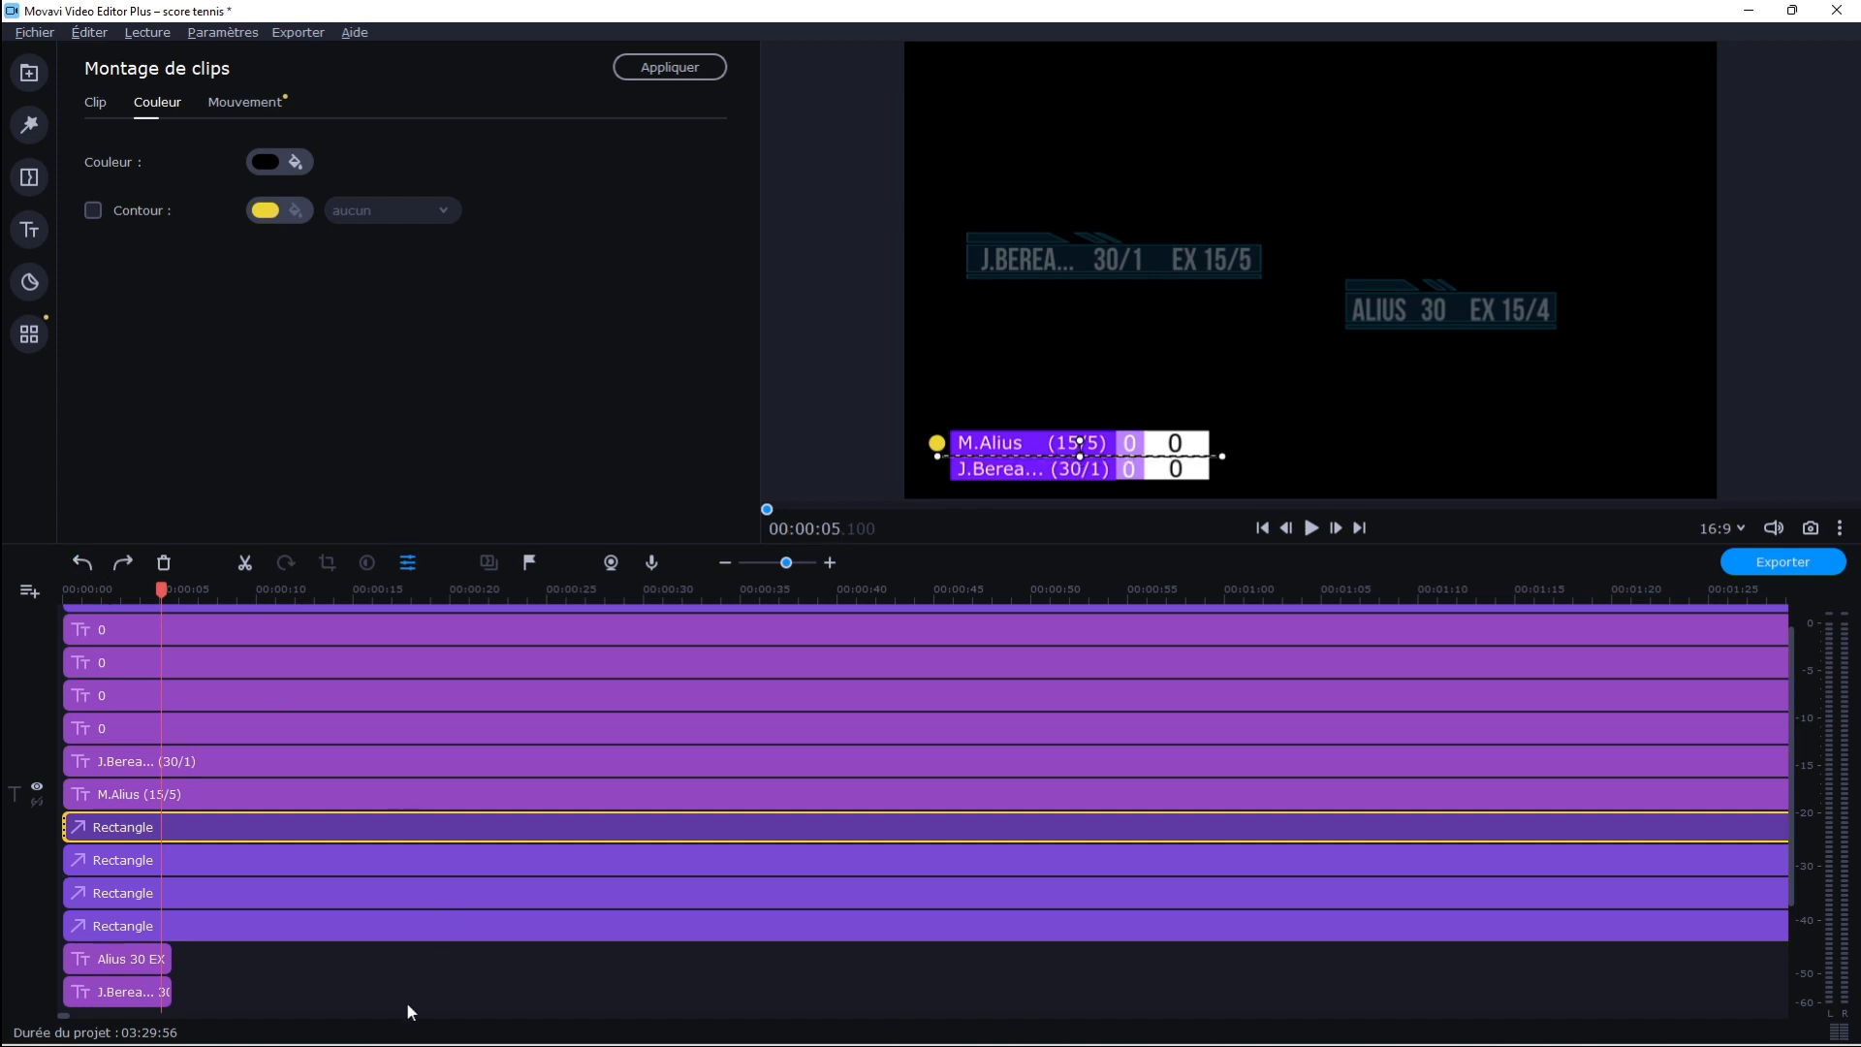
Recolour the narrow rectangle behind the first score column yellow (#f3ff00)
click(100, 893)
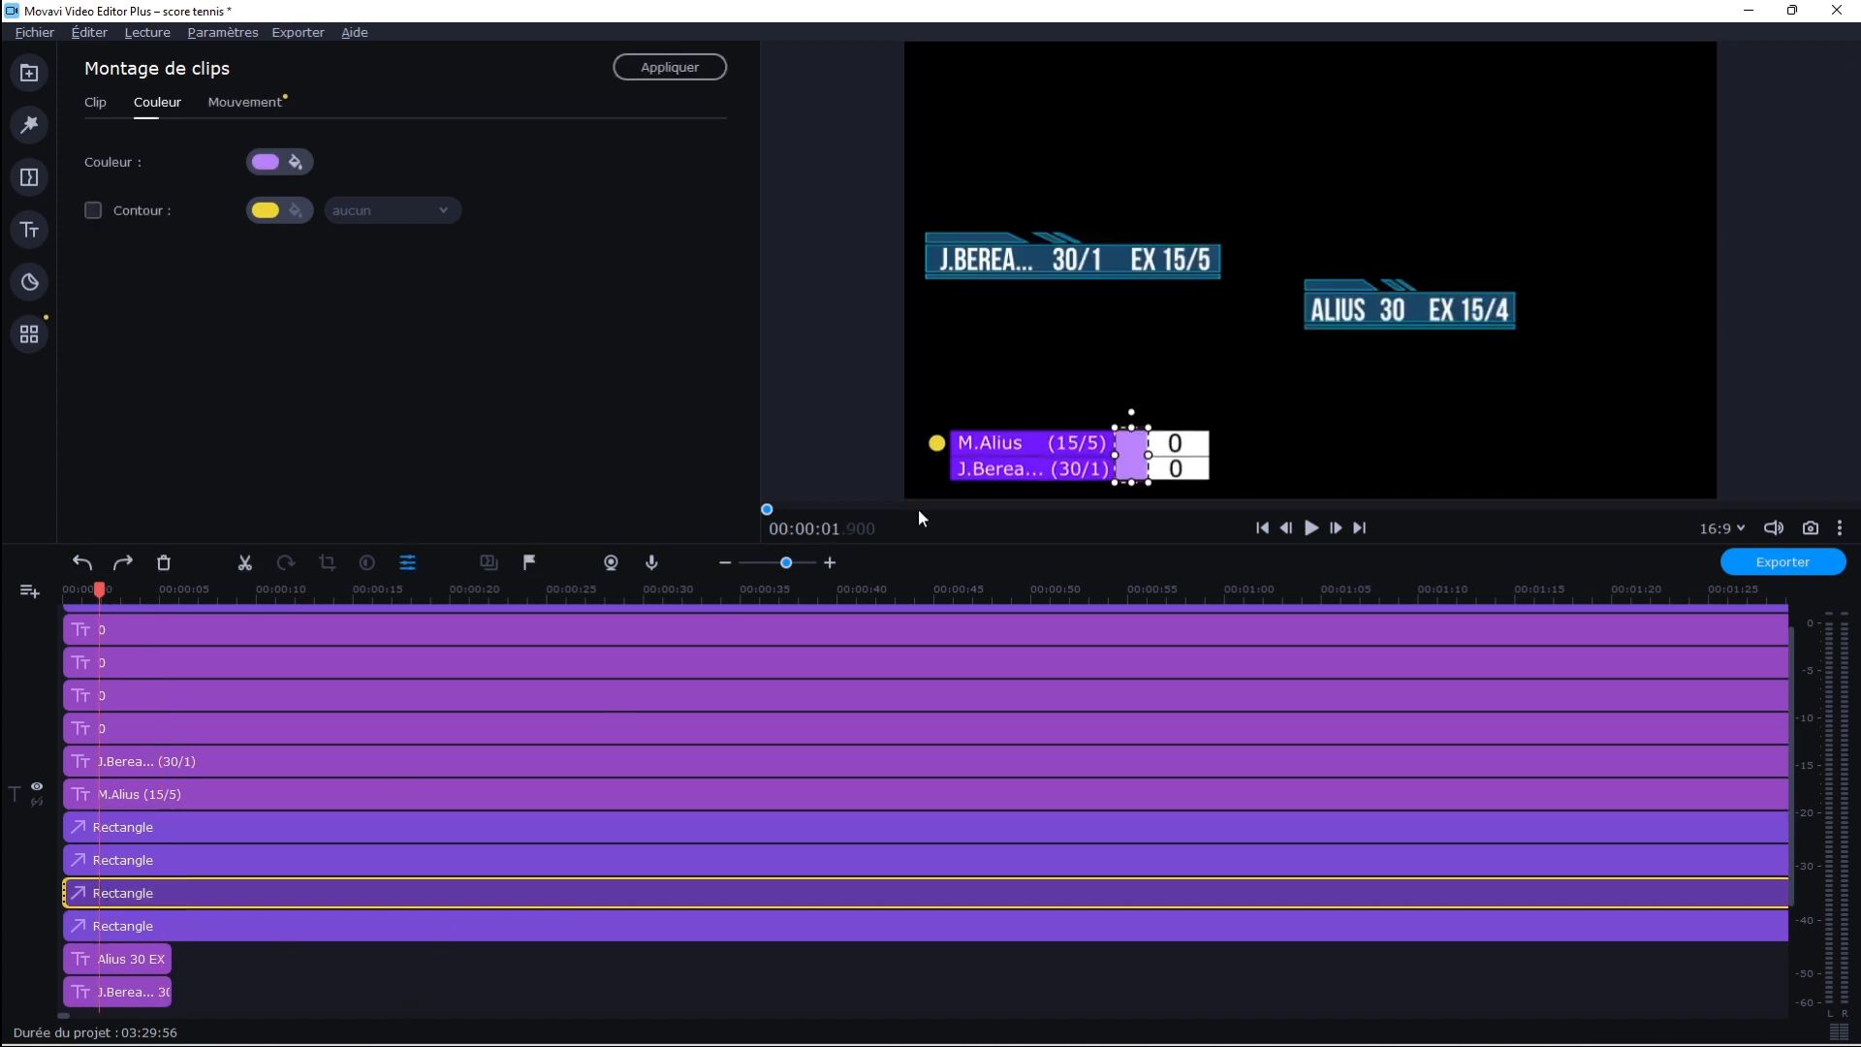
click(295, 167)
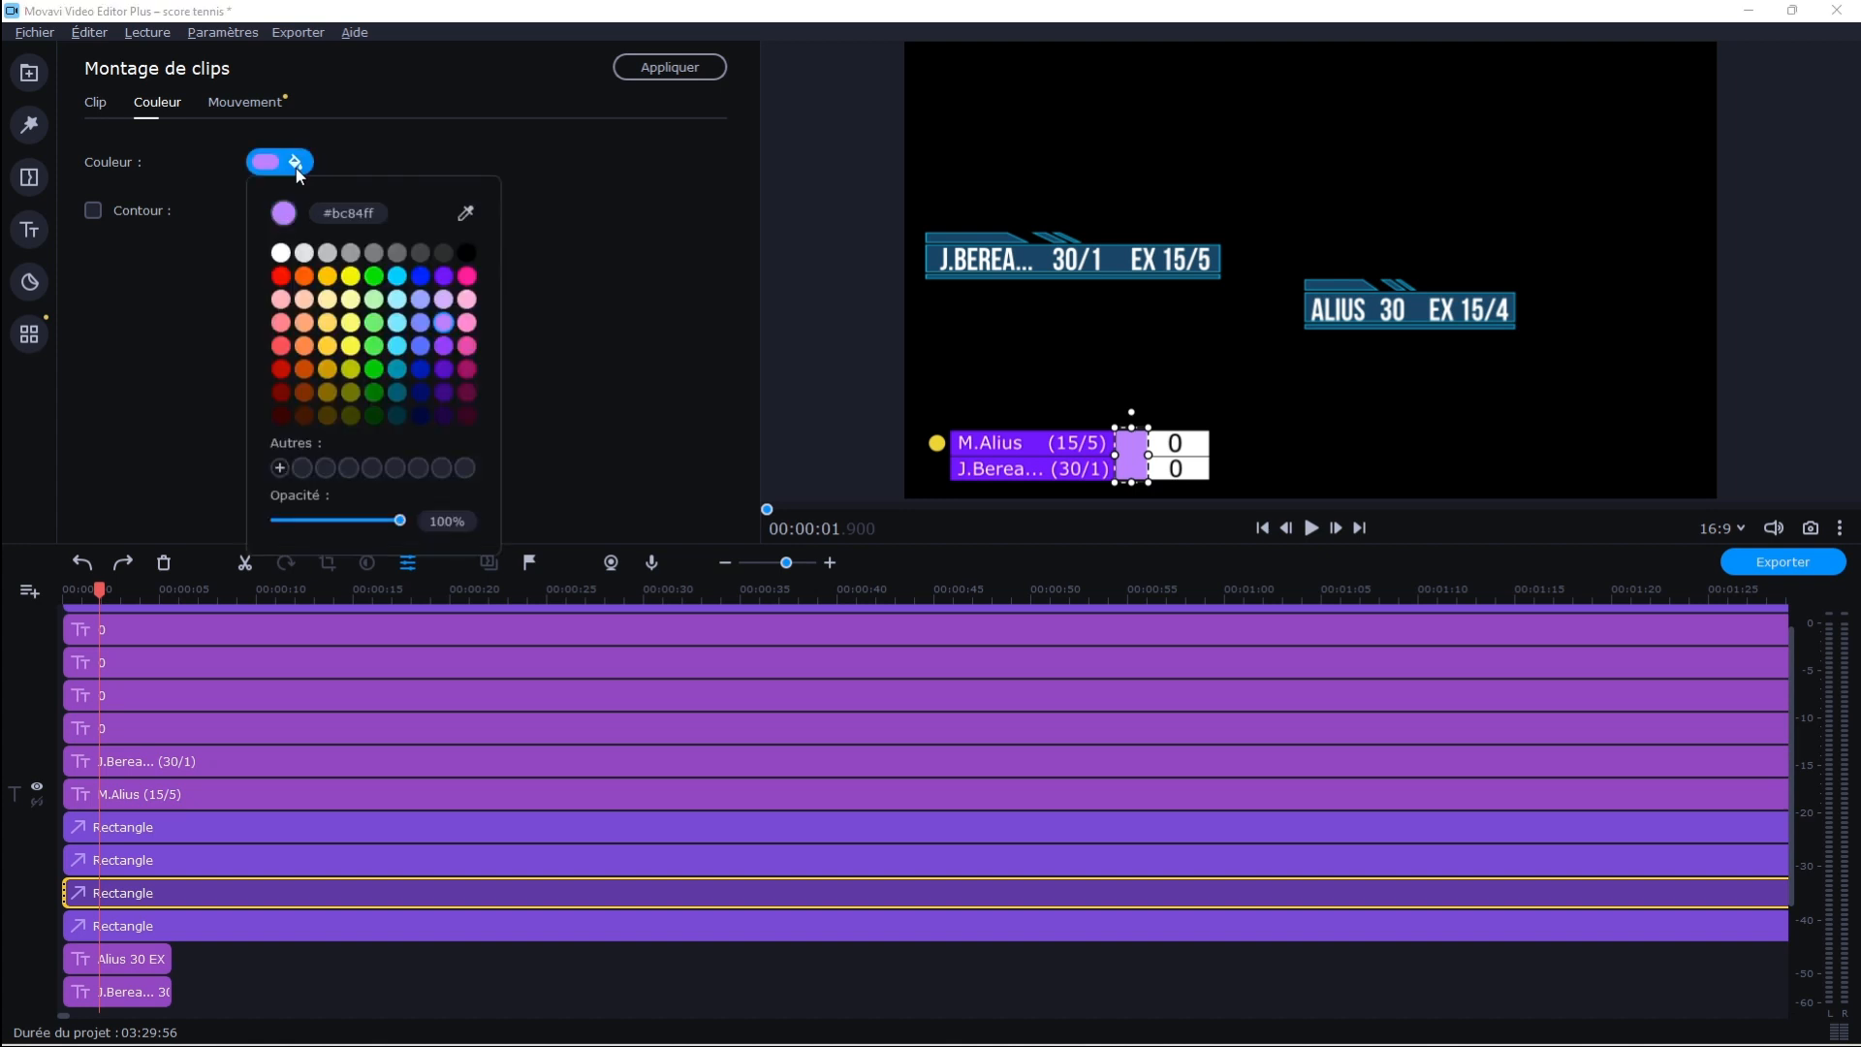
click(351, 276)
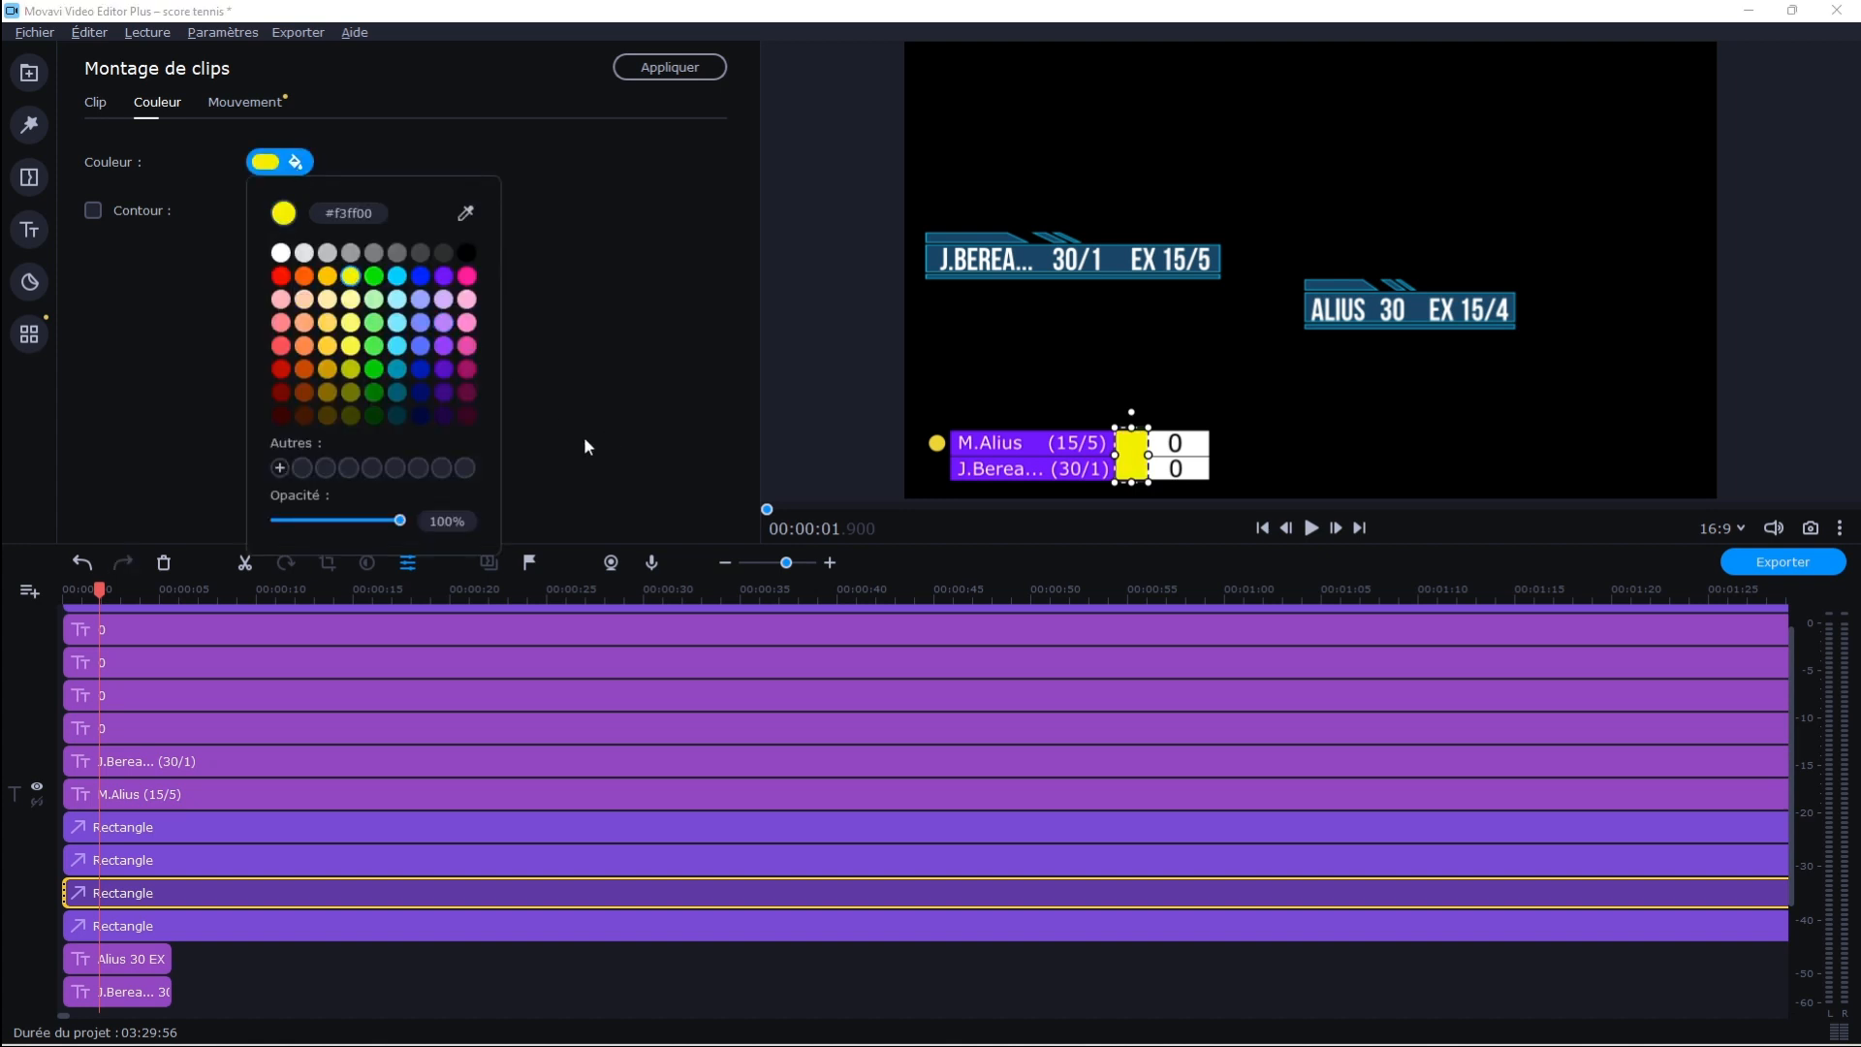
Recolour the wide rectangle behind the player names black (#000000)
click(119, 928)
click(281, 162)
click(280, 277)
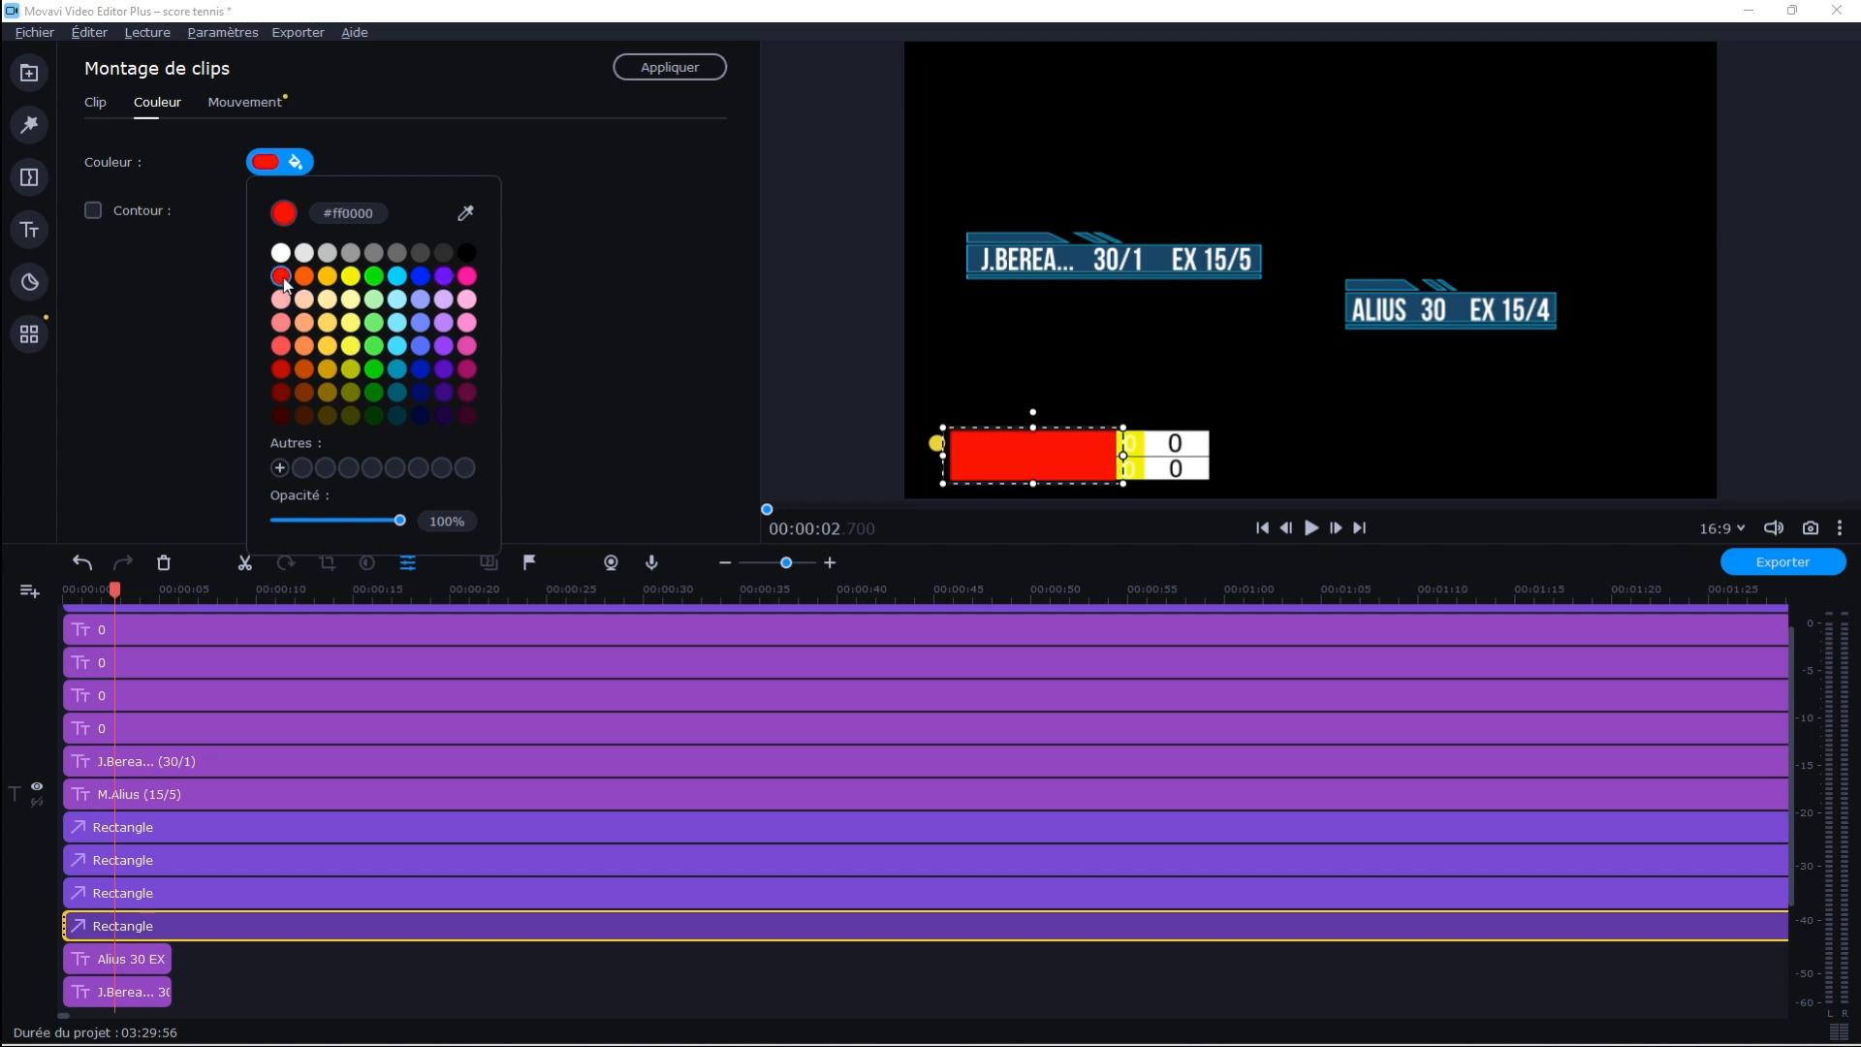
click(466, 253)
click(611, 354)
click(830, 388)
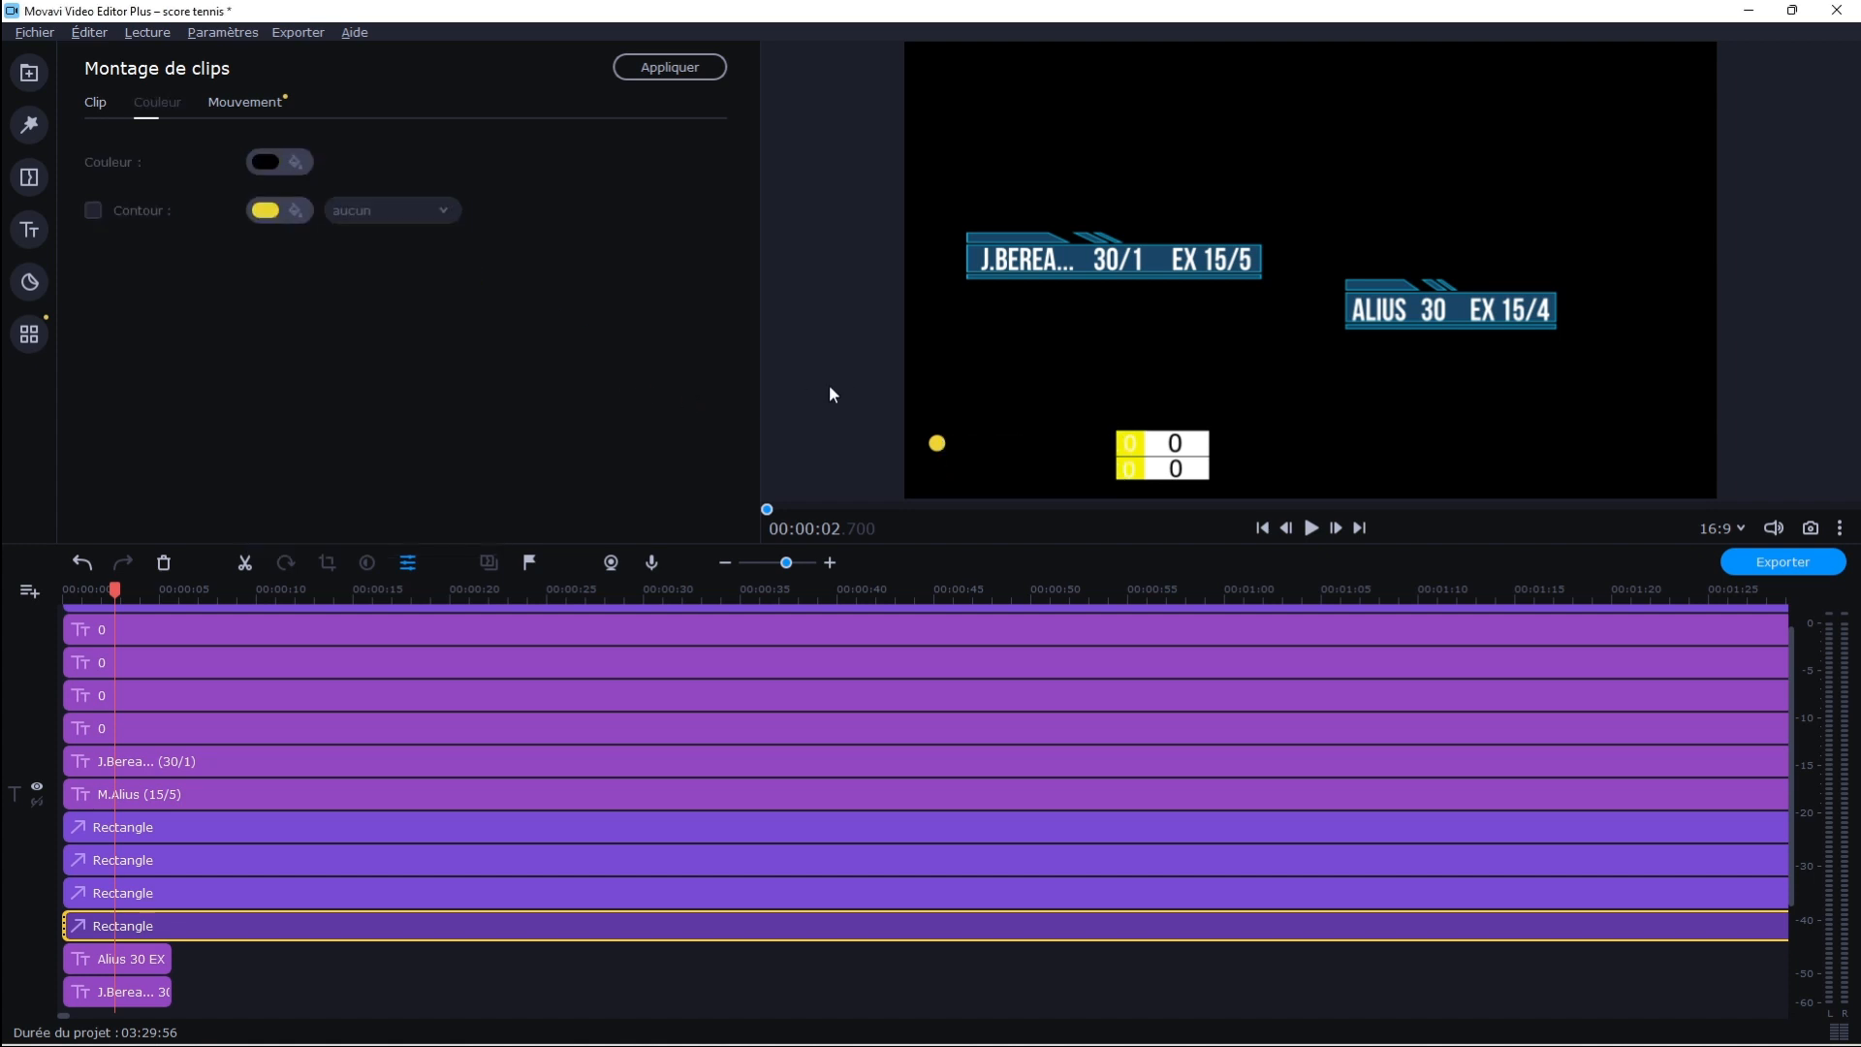
click(124, 731)
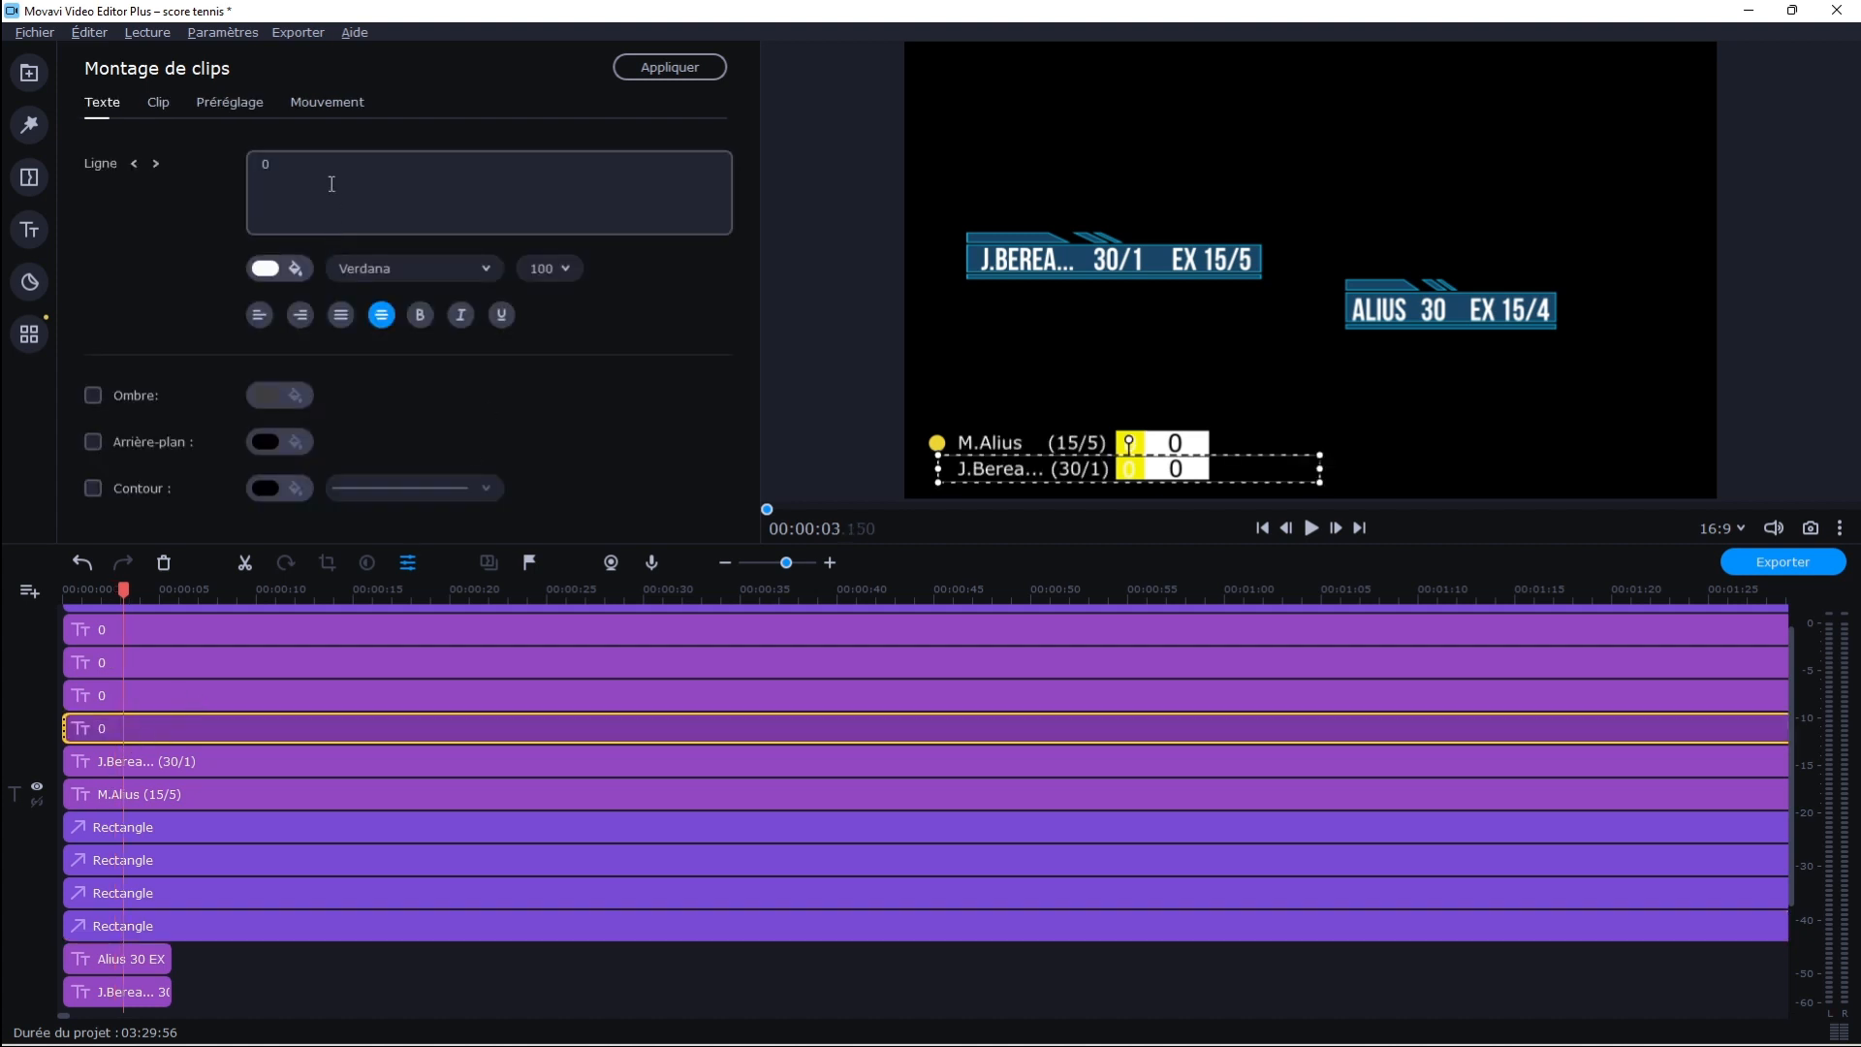
click(132, 791)
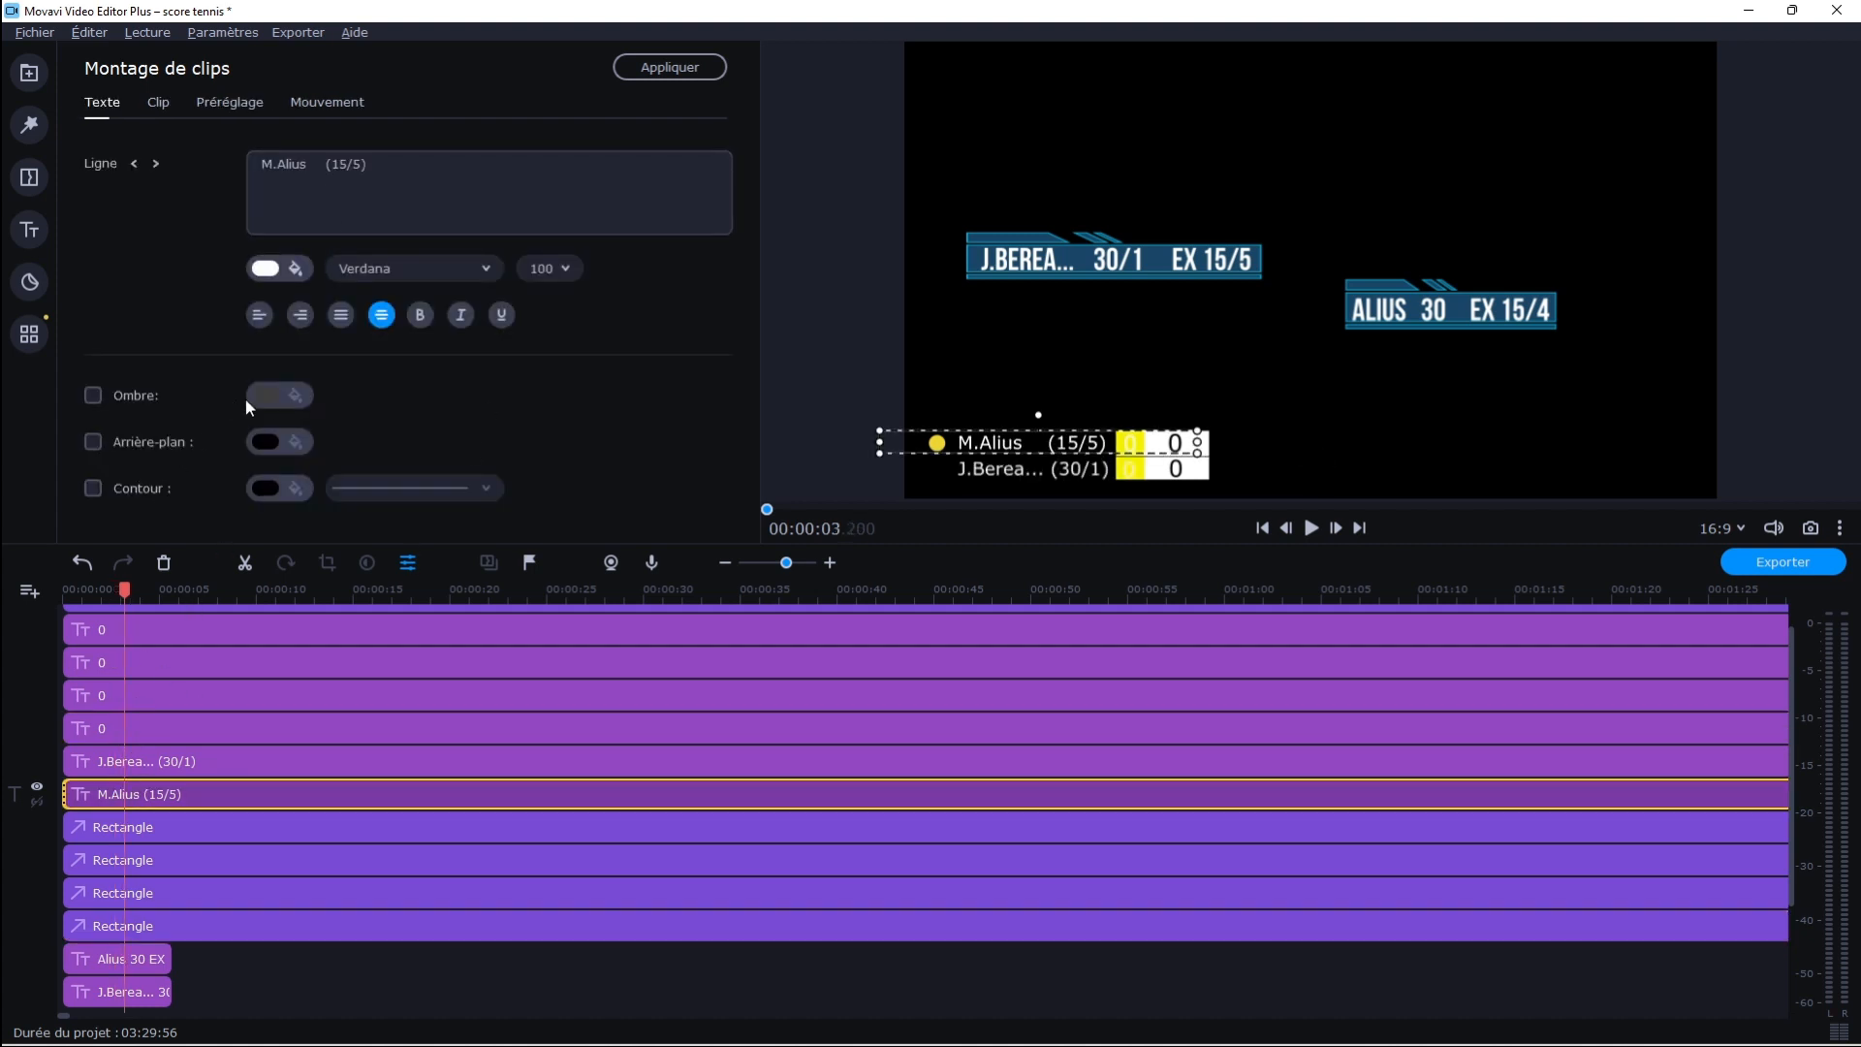
click(118, 925)
click(279, 161)
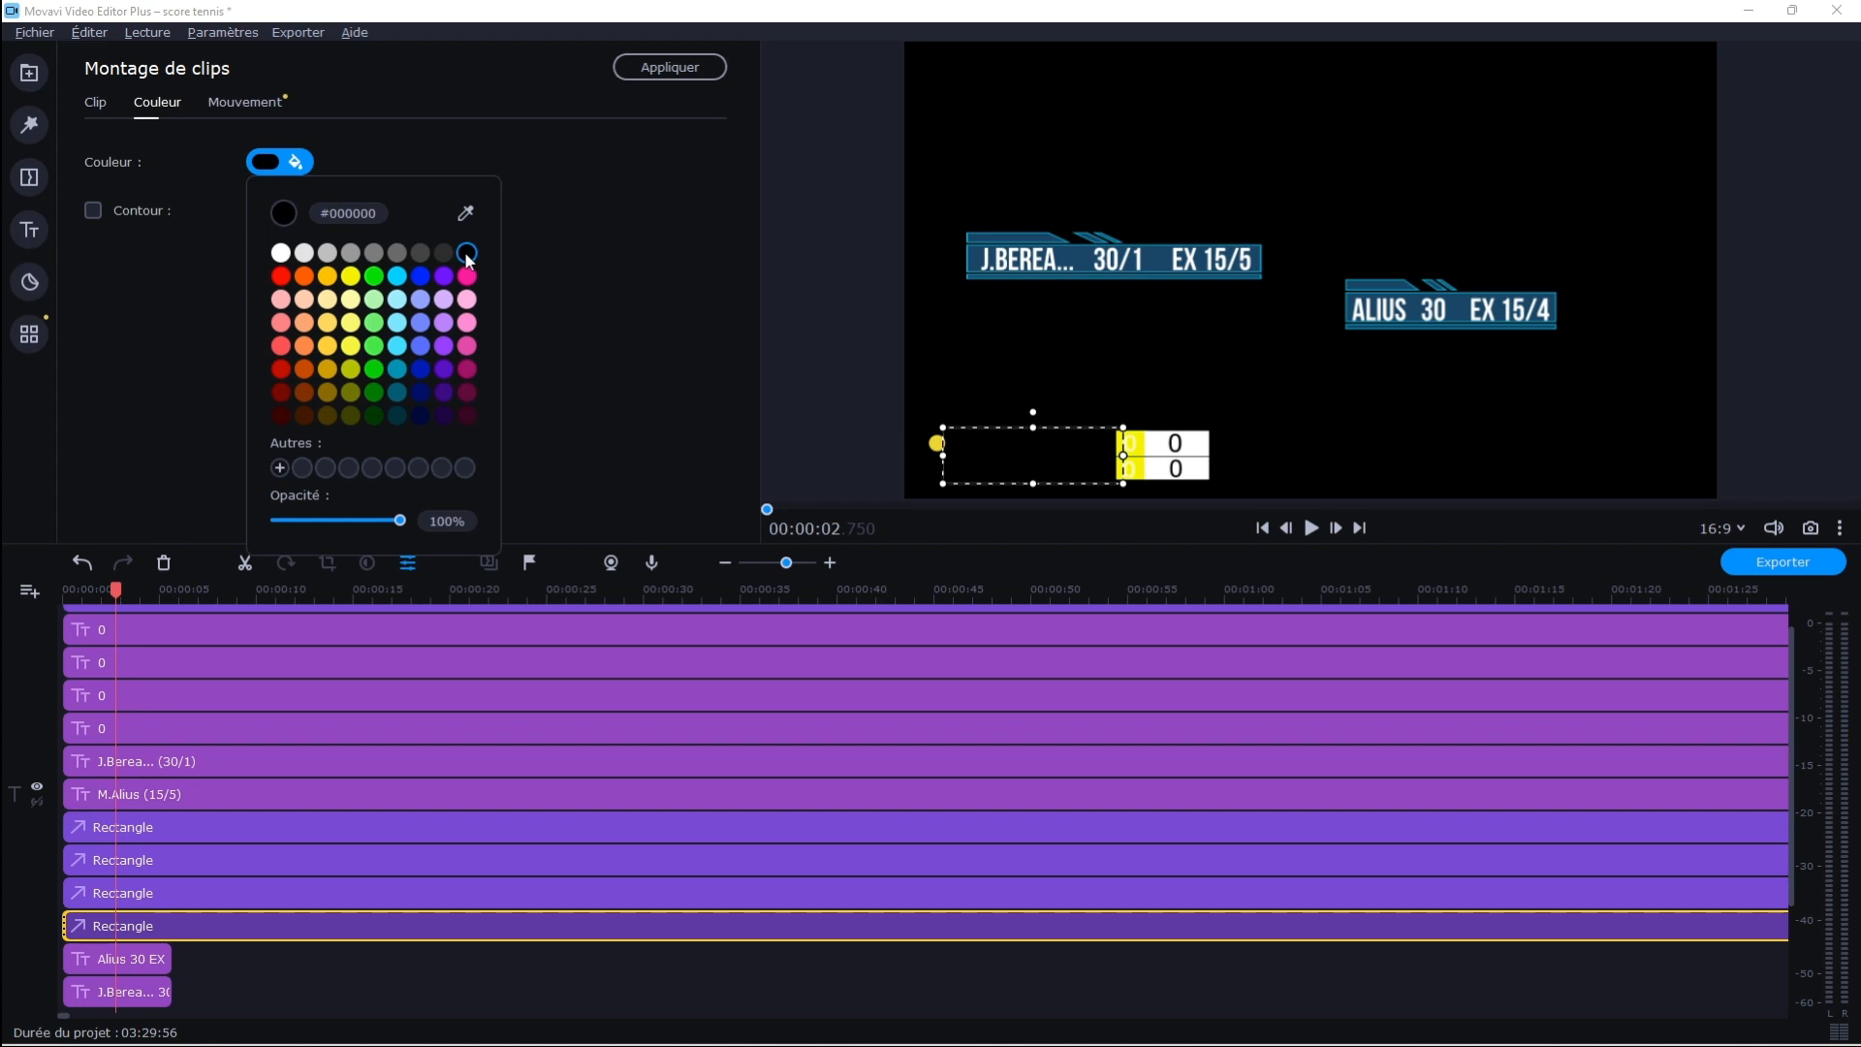
click(466, 253)
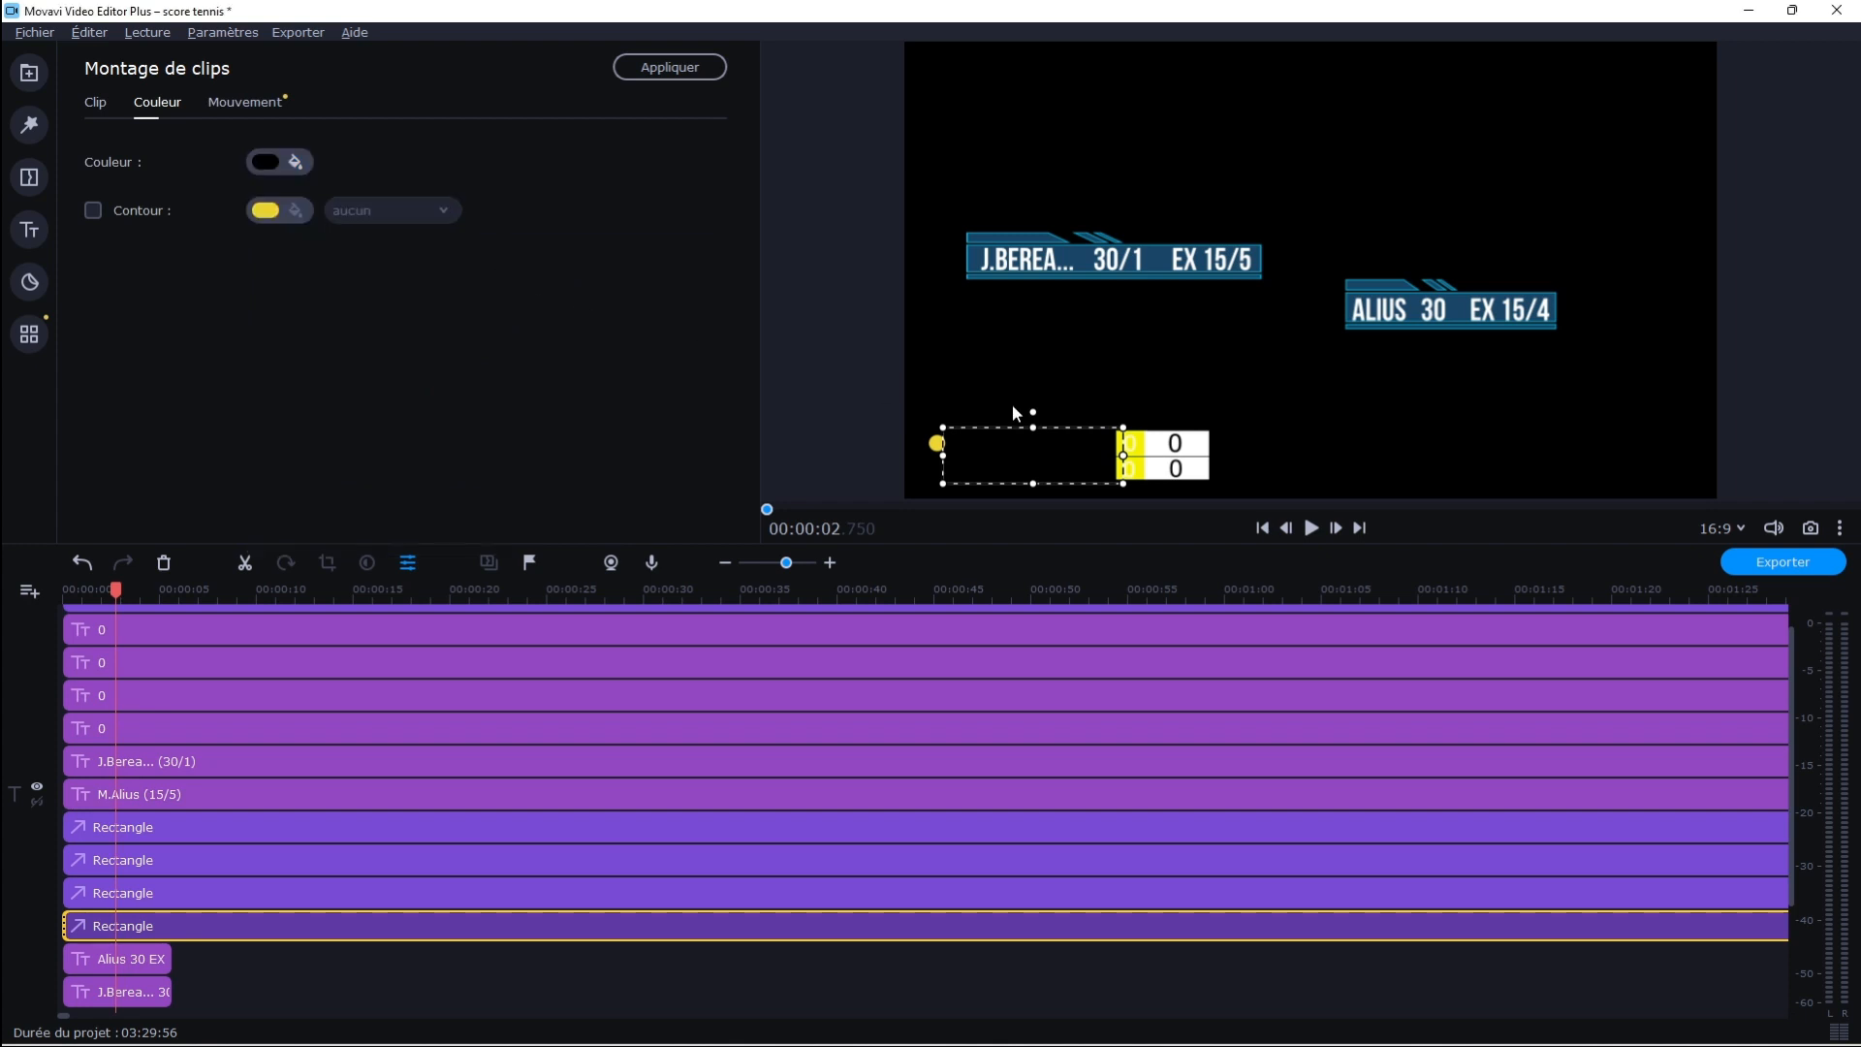
Recolour the narrow rectangle behind the first score column dark green (#007601) and close its clip settings
click(133, 893)
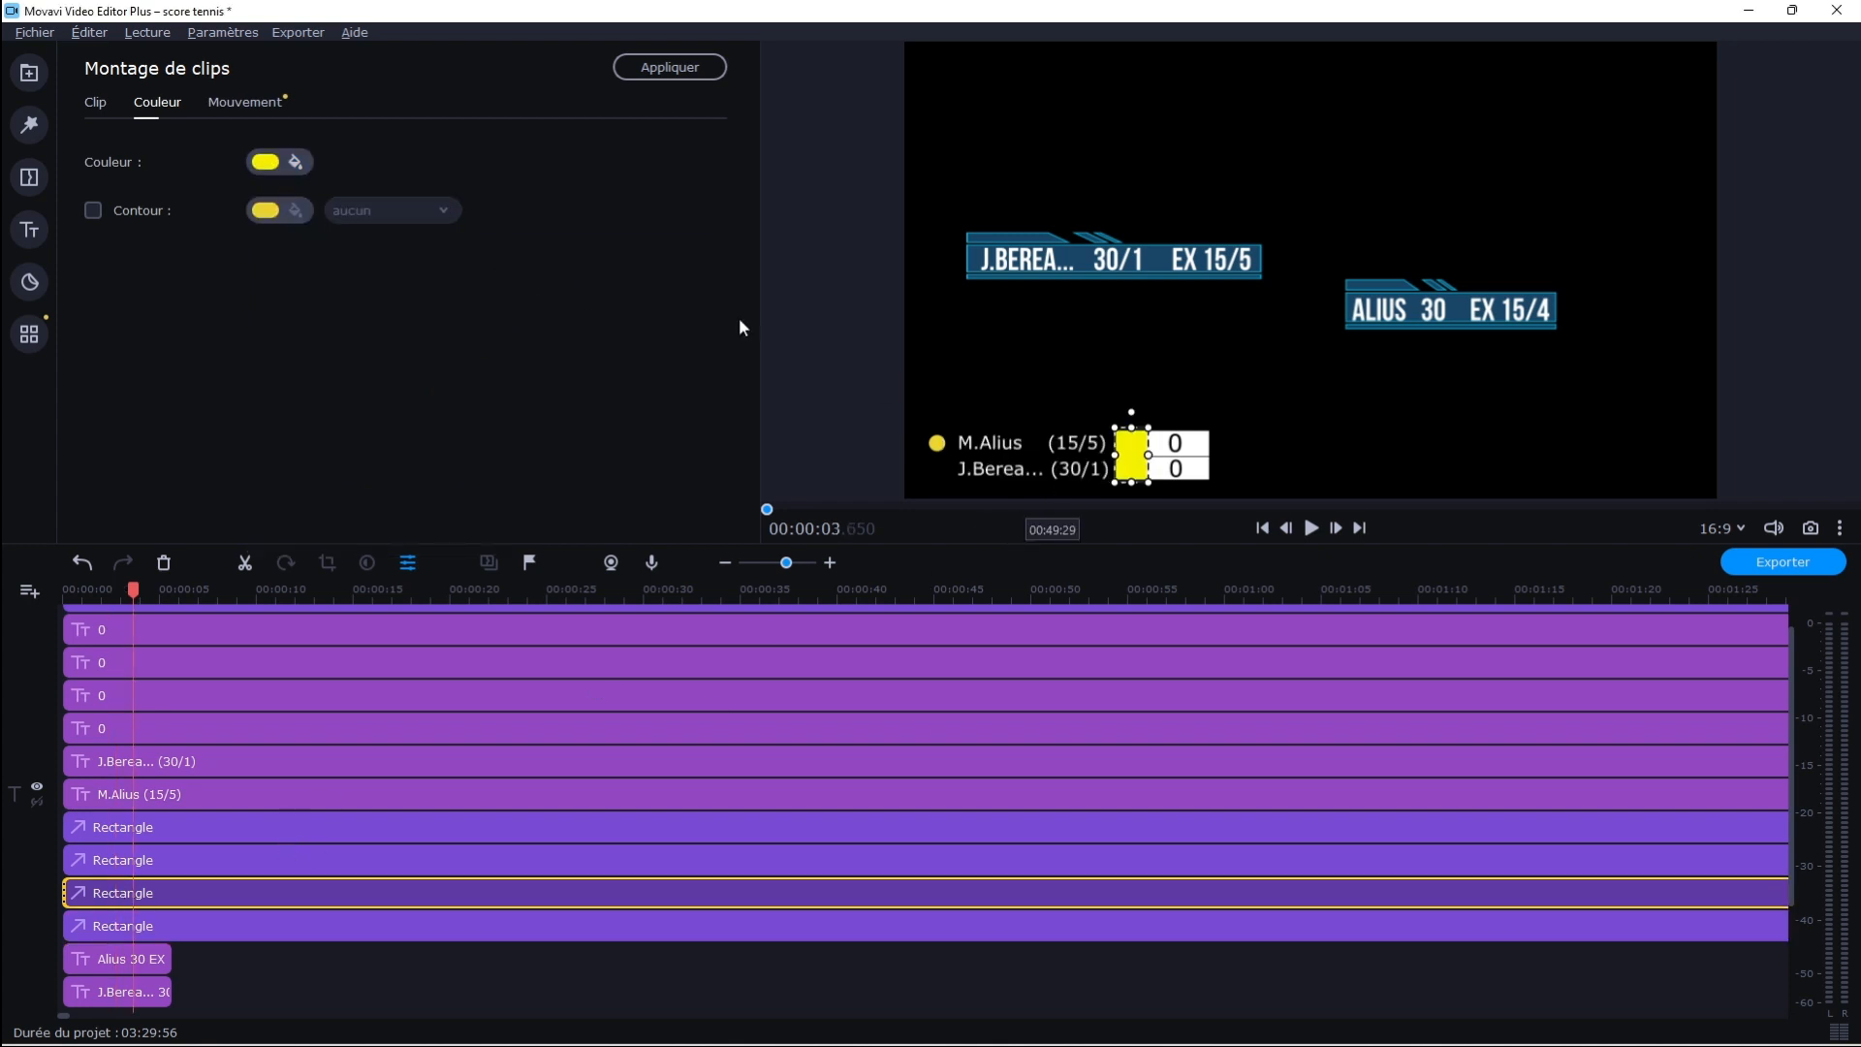
click(264, 162)
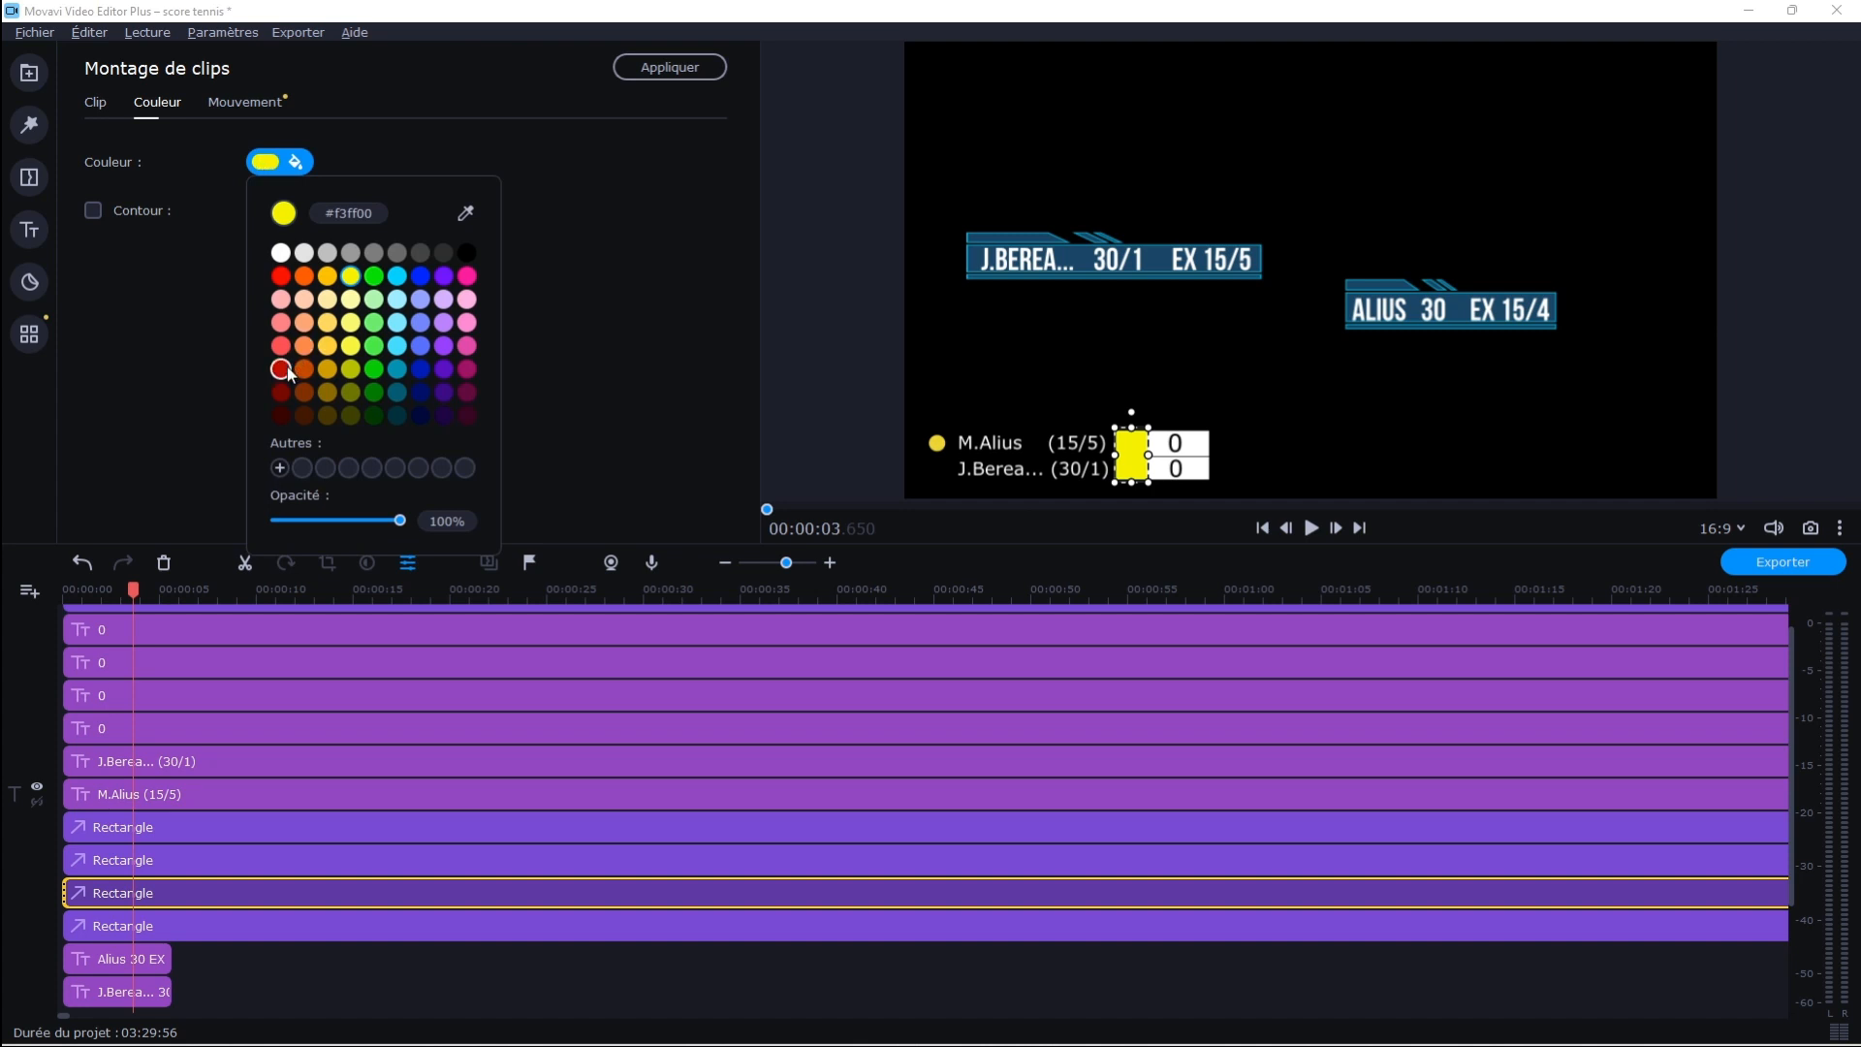
click(303, 275)
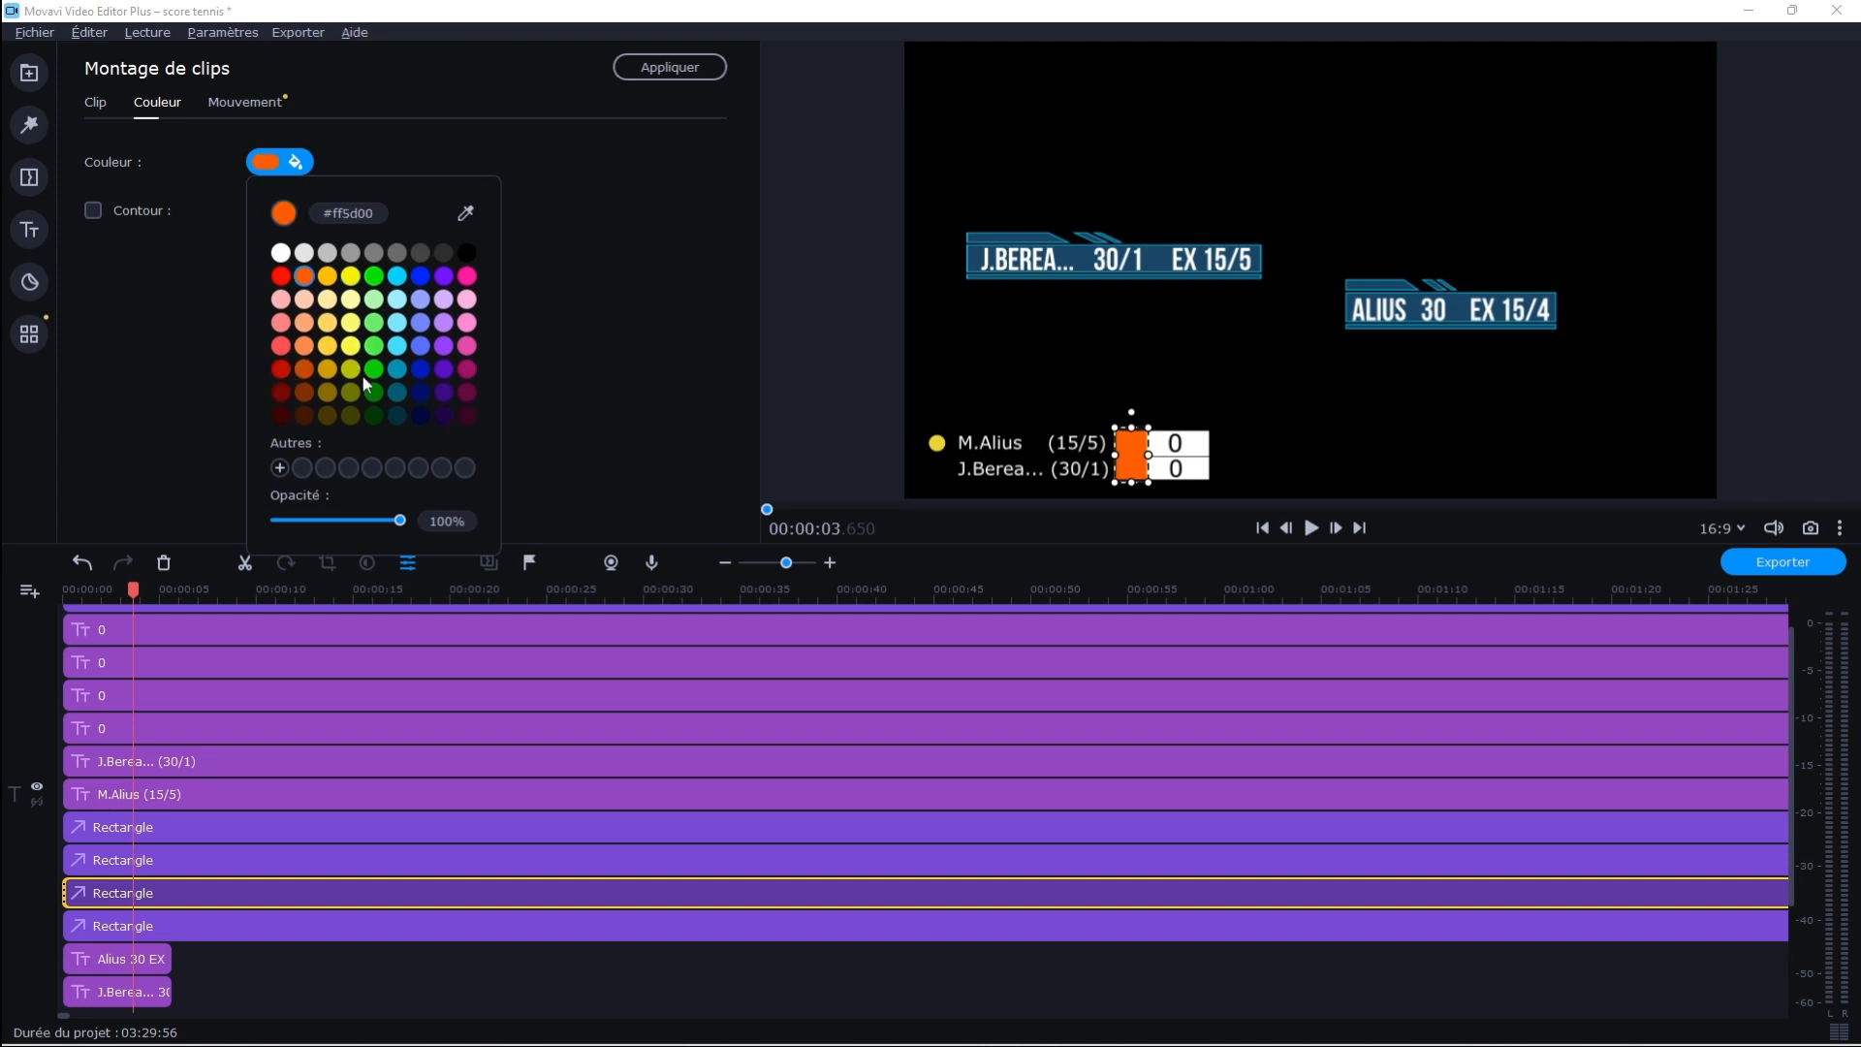
click(373, 415)
click(373, 391)
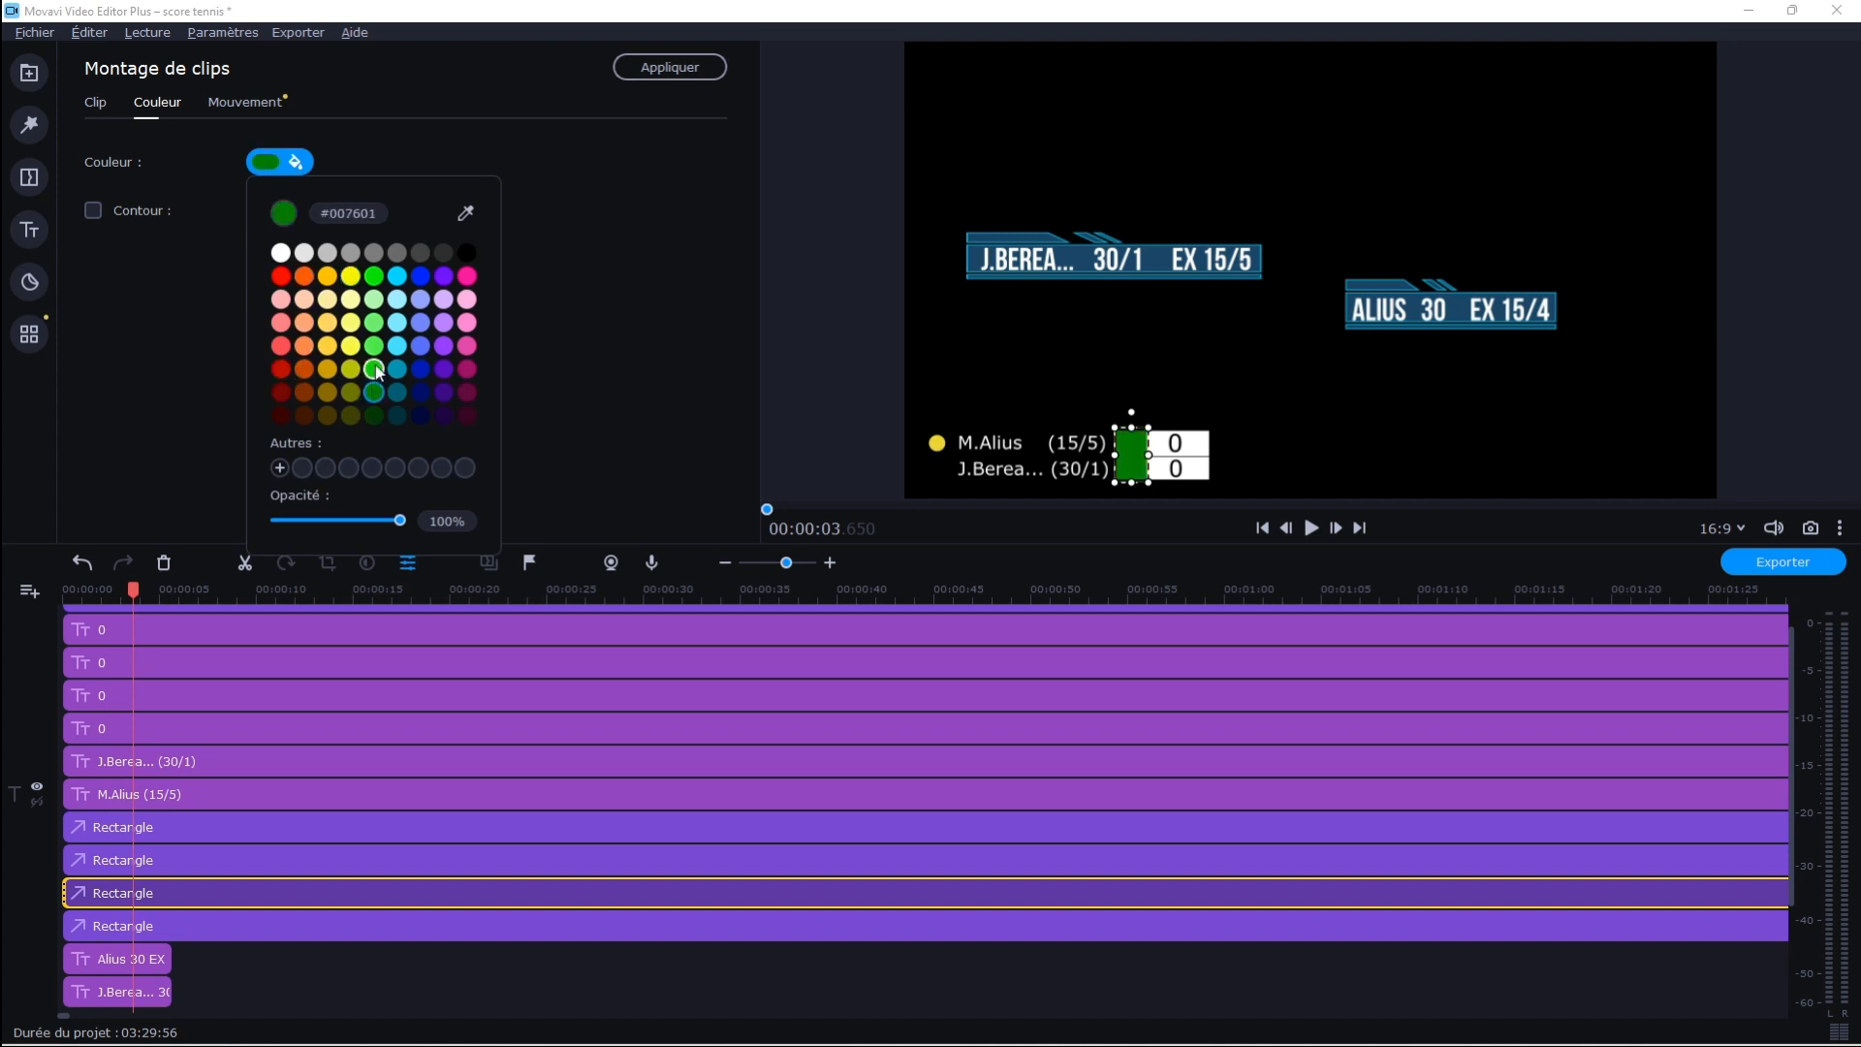
click(635, 424)
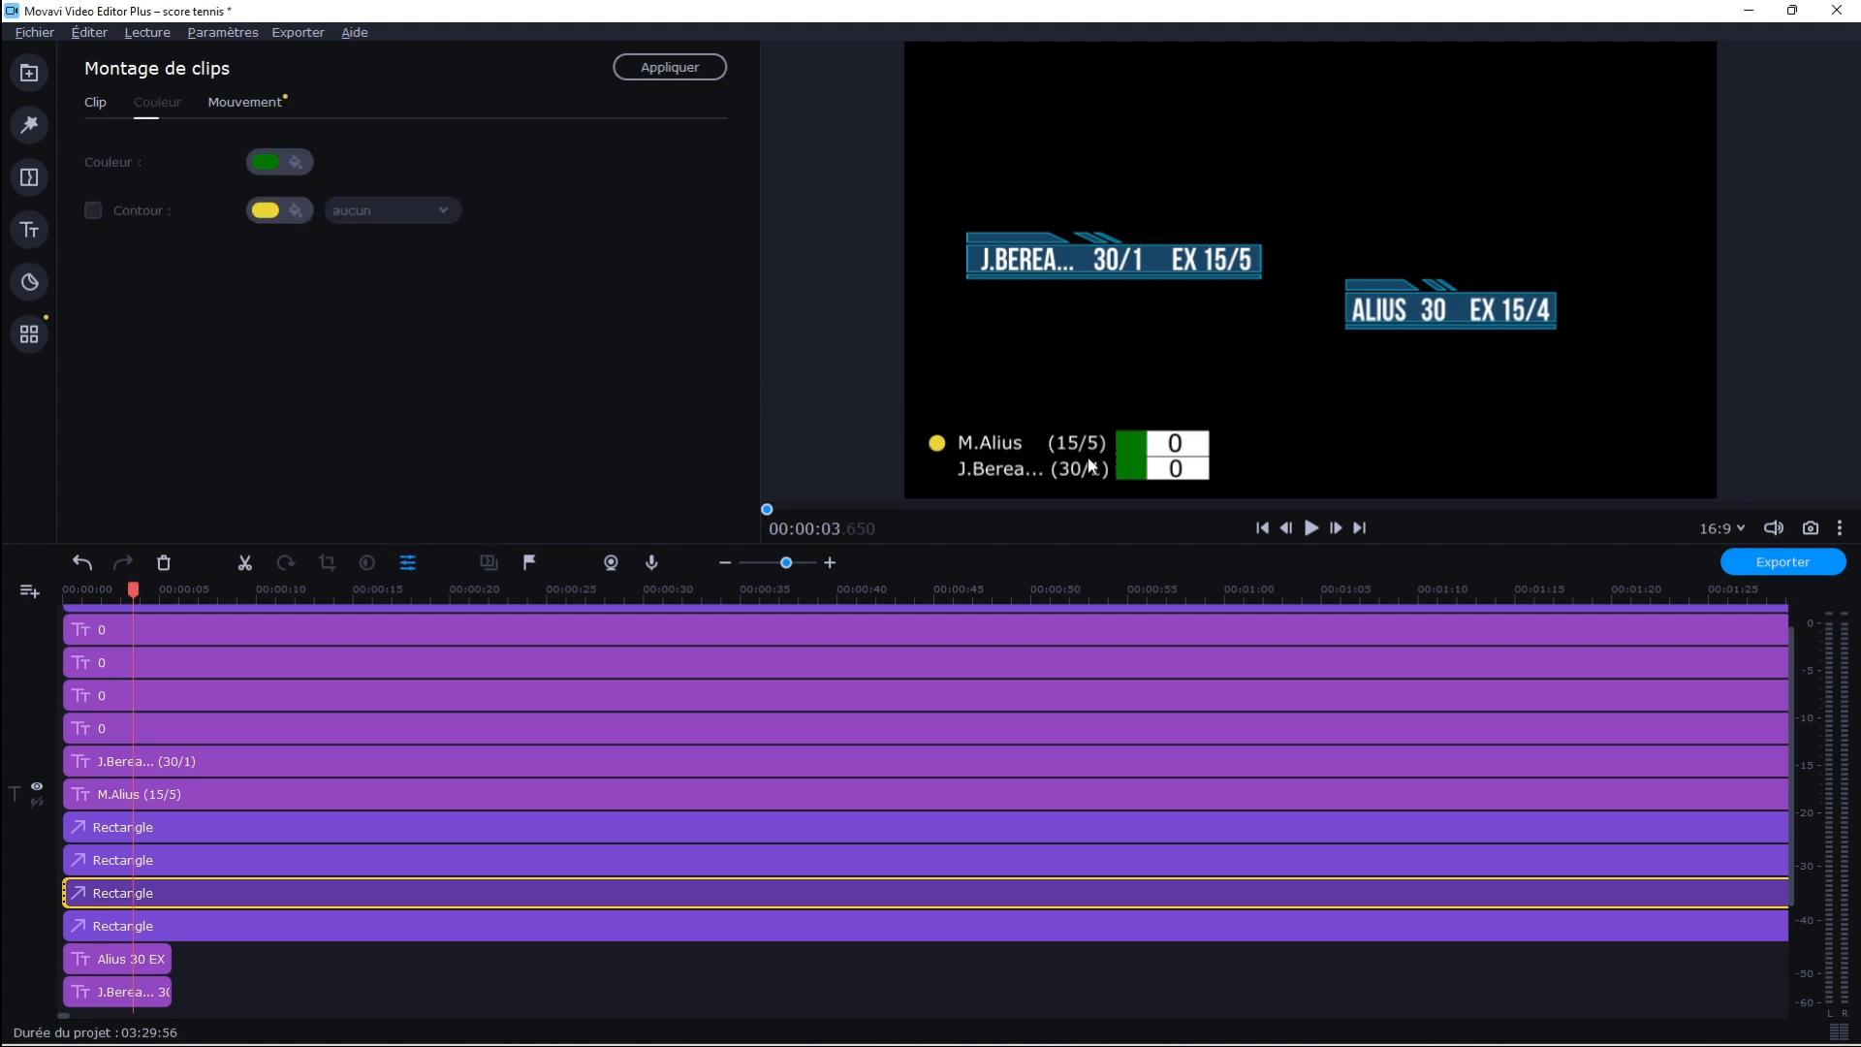
click(1317, 531)
click(1316, 532)
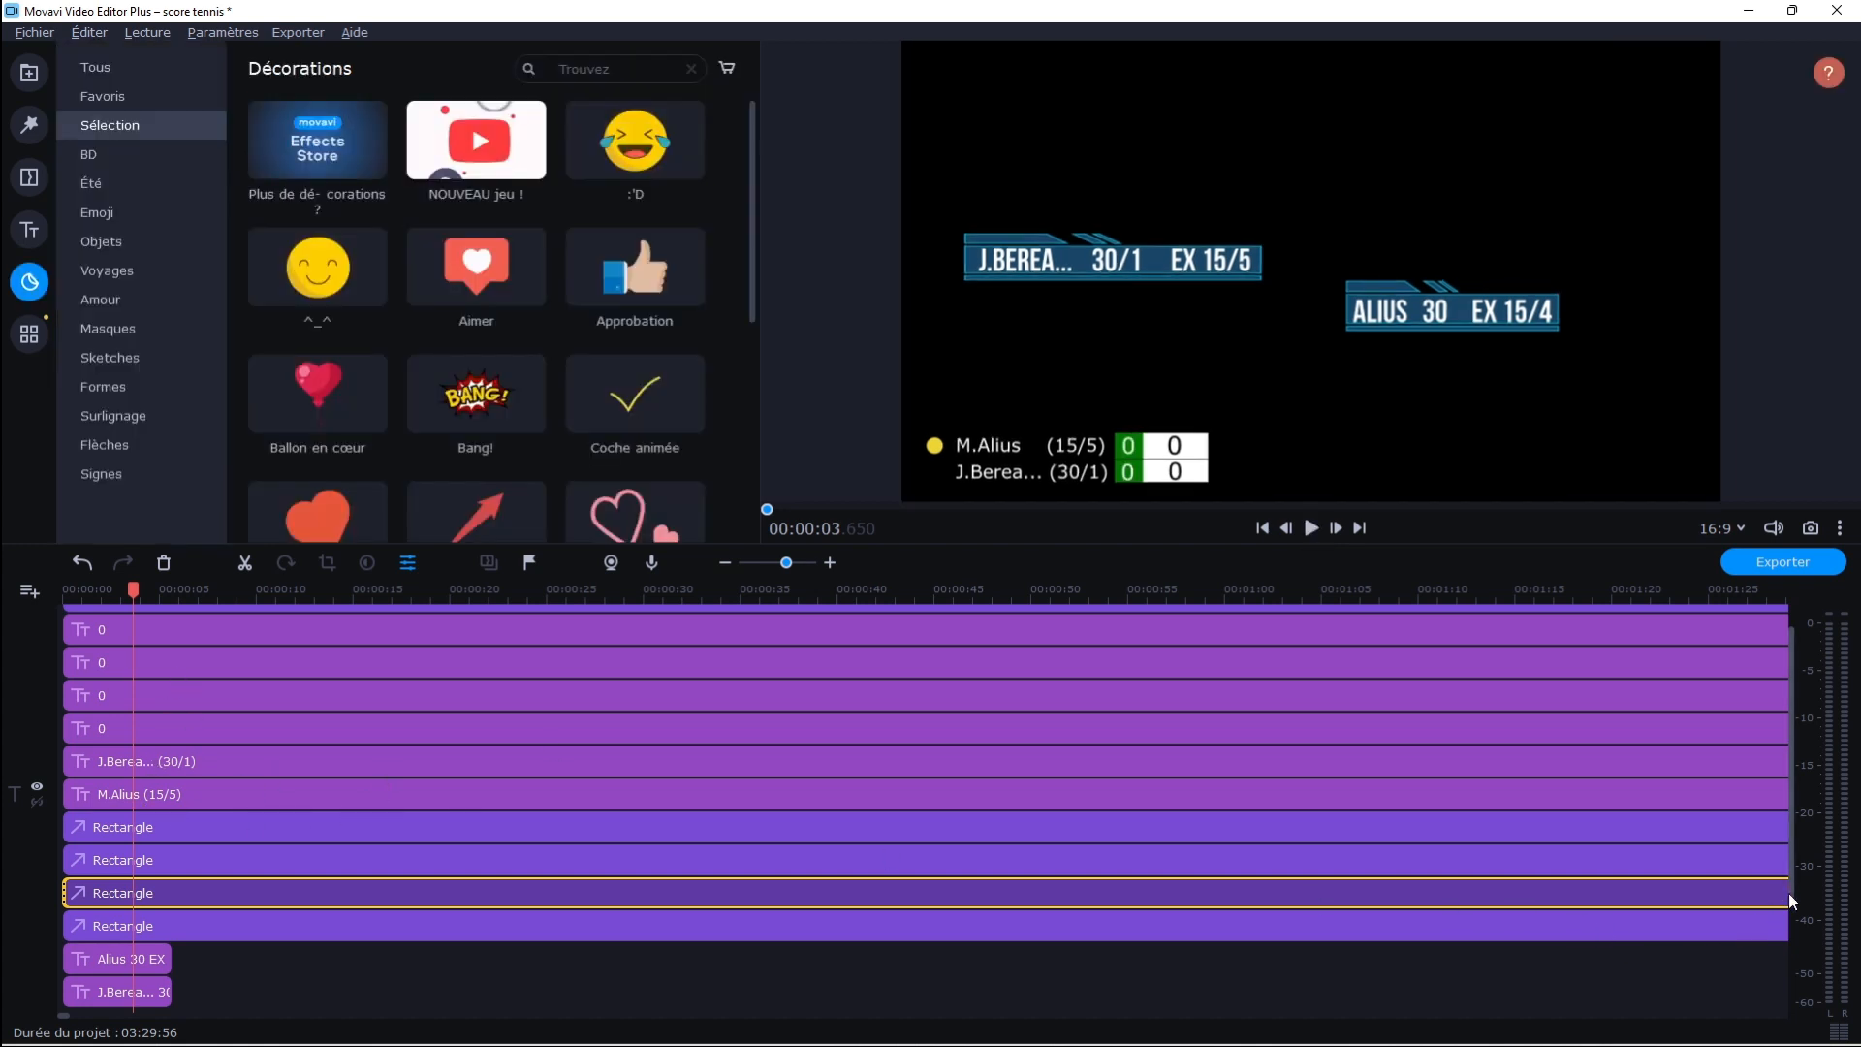
Move the black separator line's layer below the white rectangle's layer in the timeline
scroll(1790, 894, up, 1)
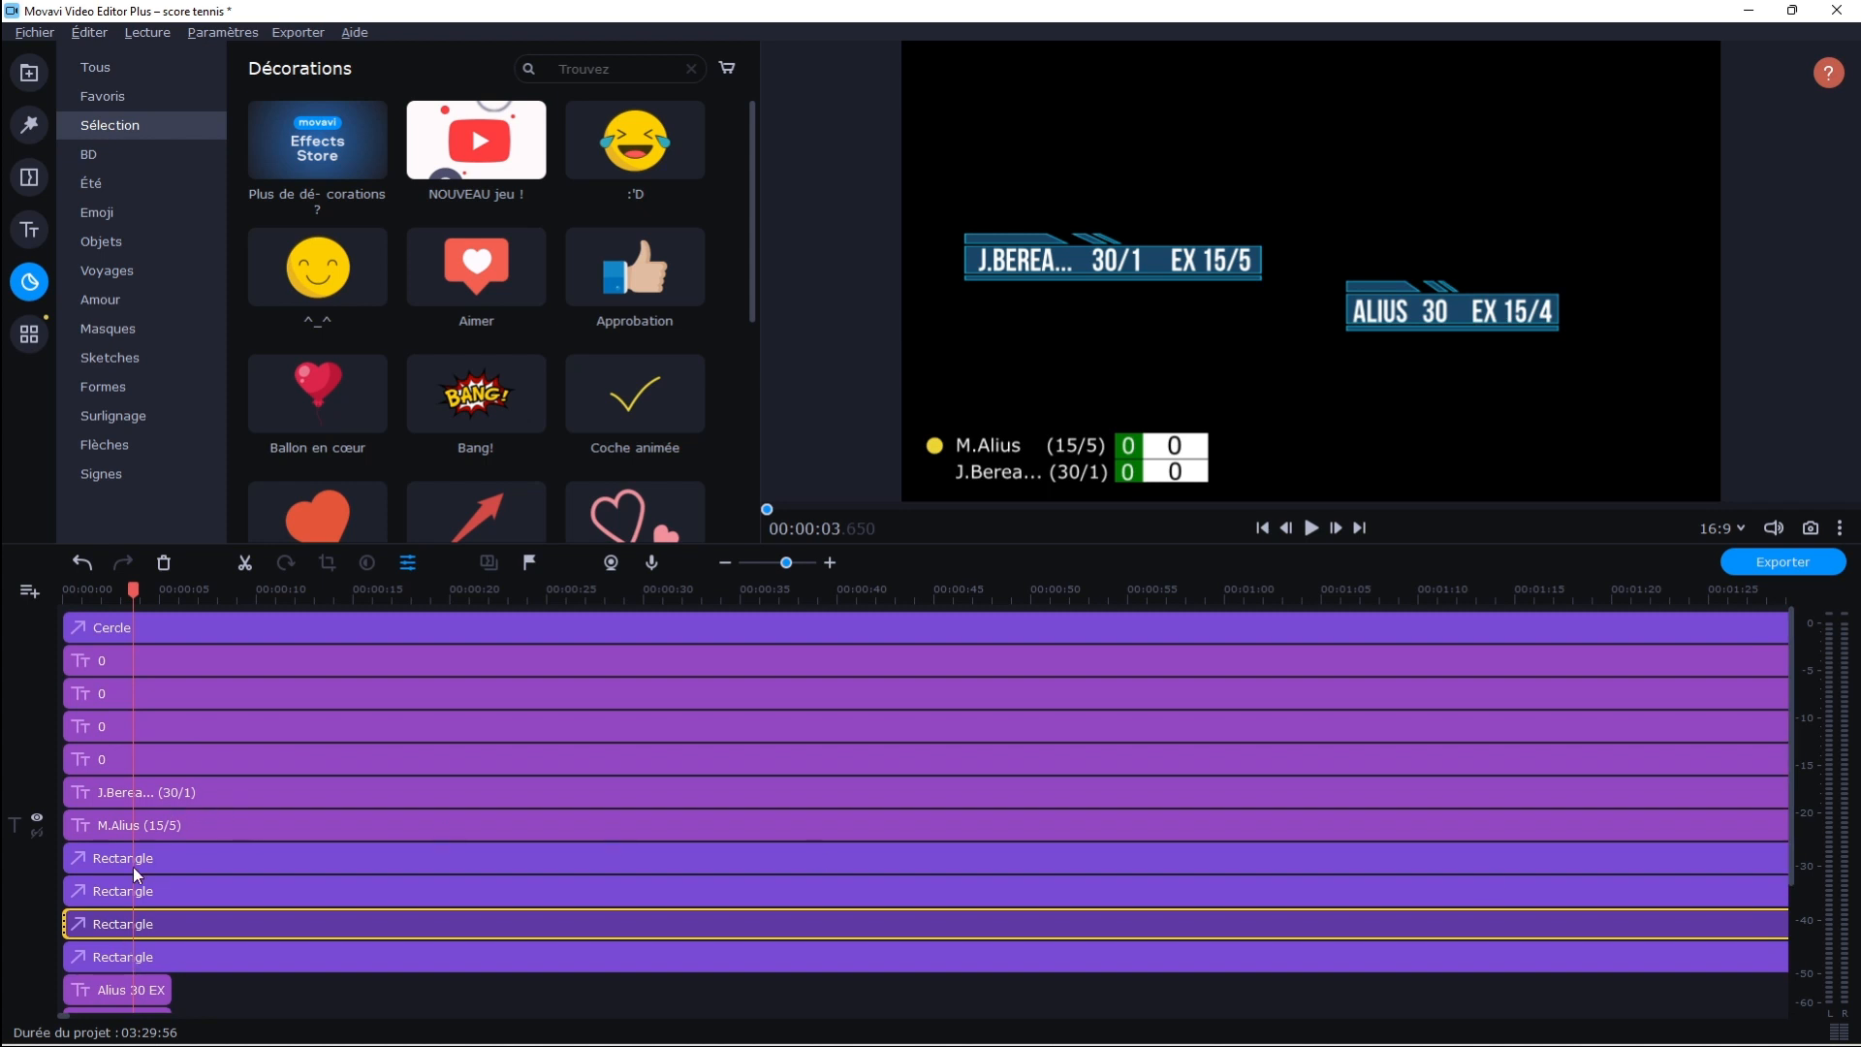
click(132, 630)
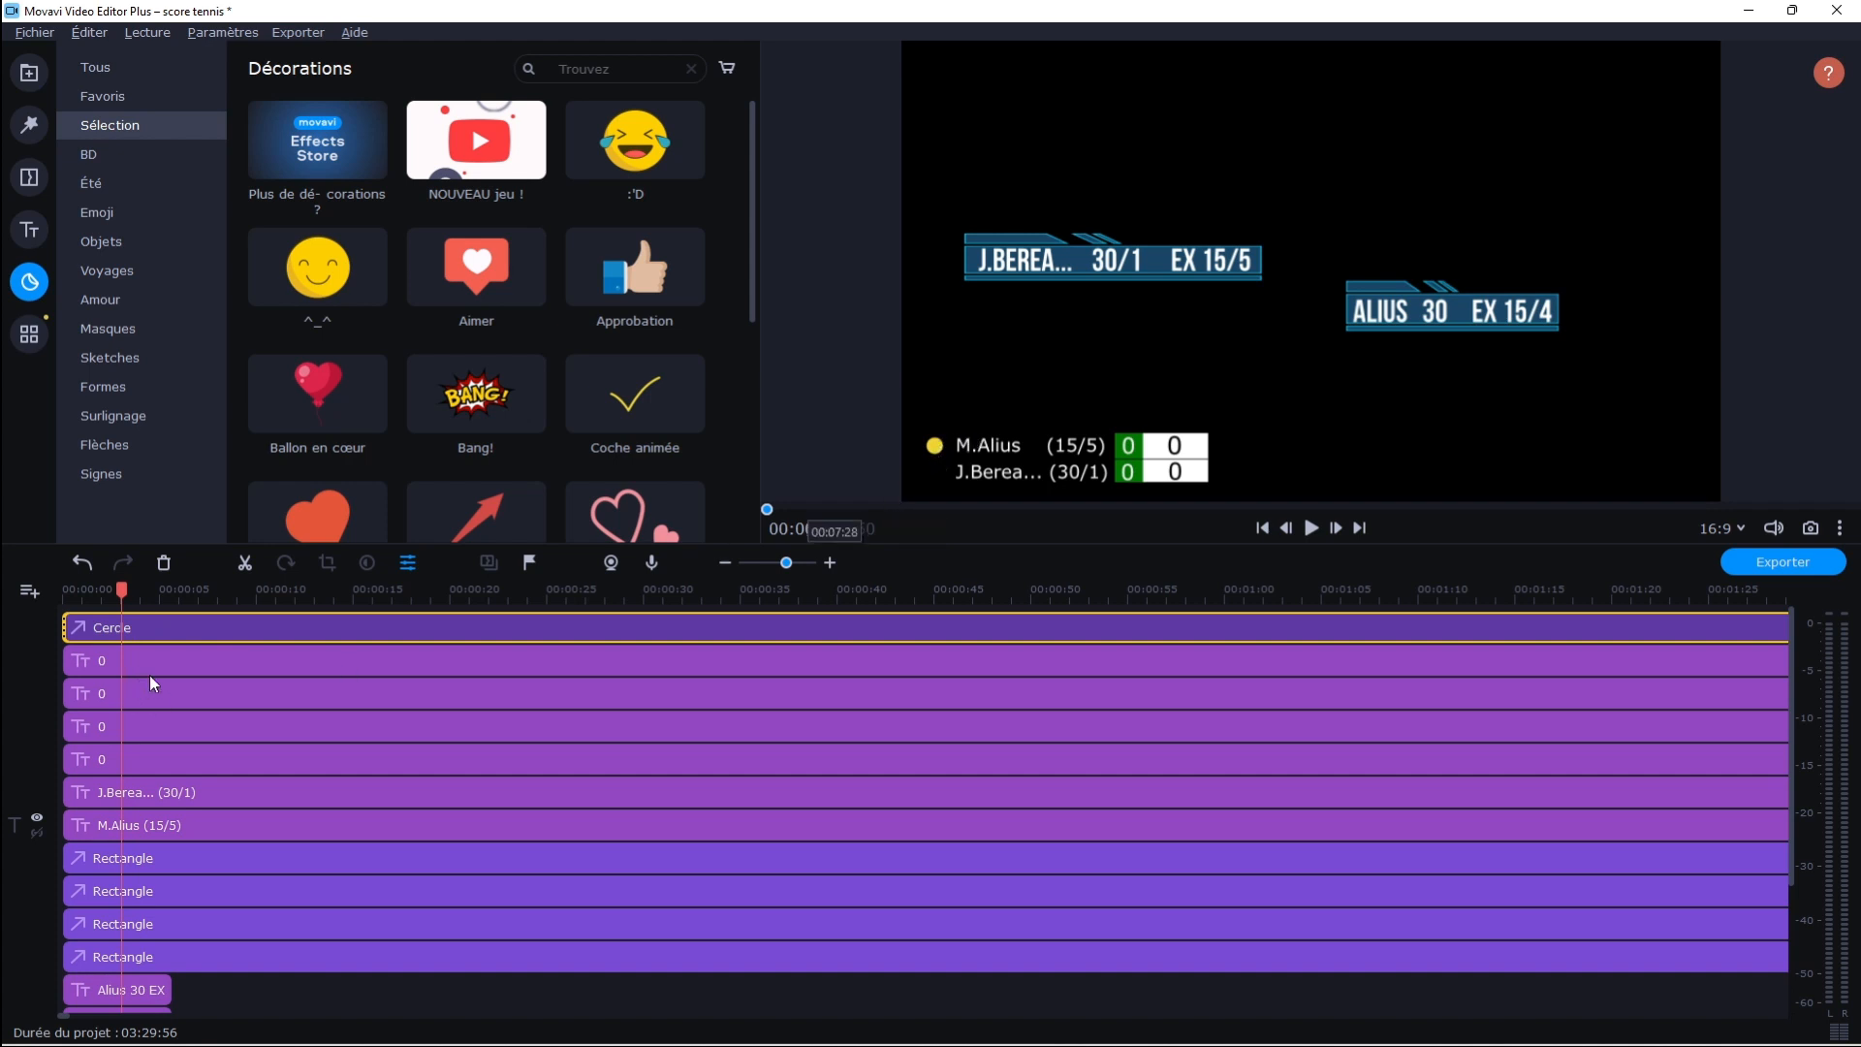
click(119, 892)
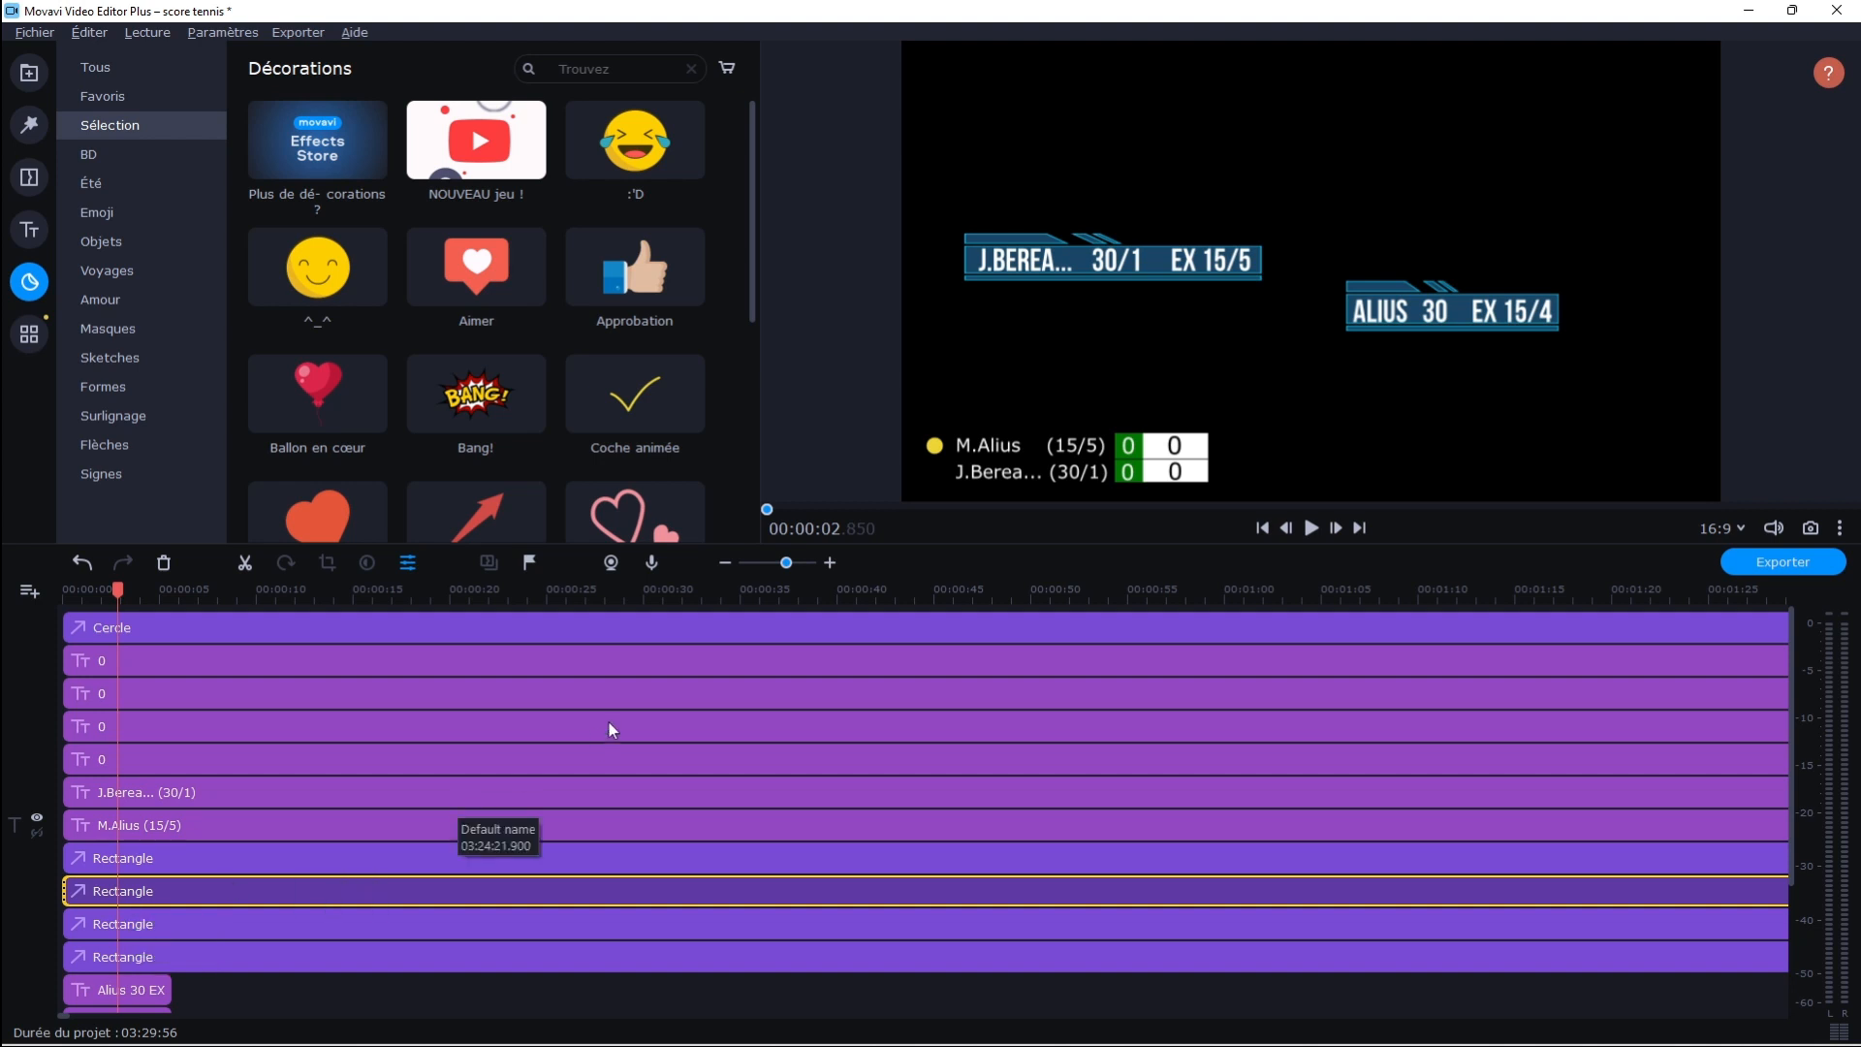
double_click(166, 899)
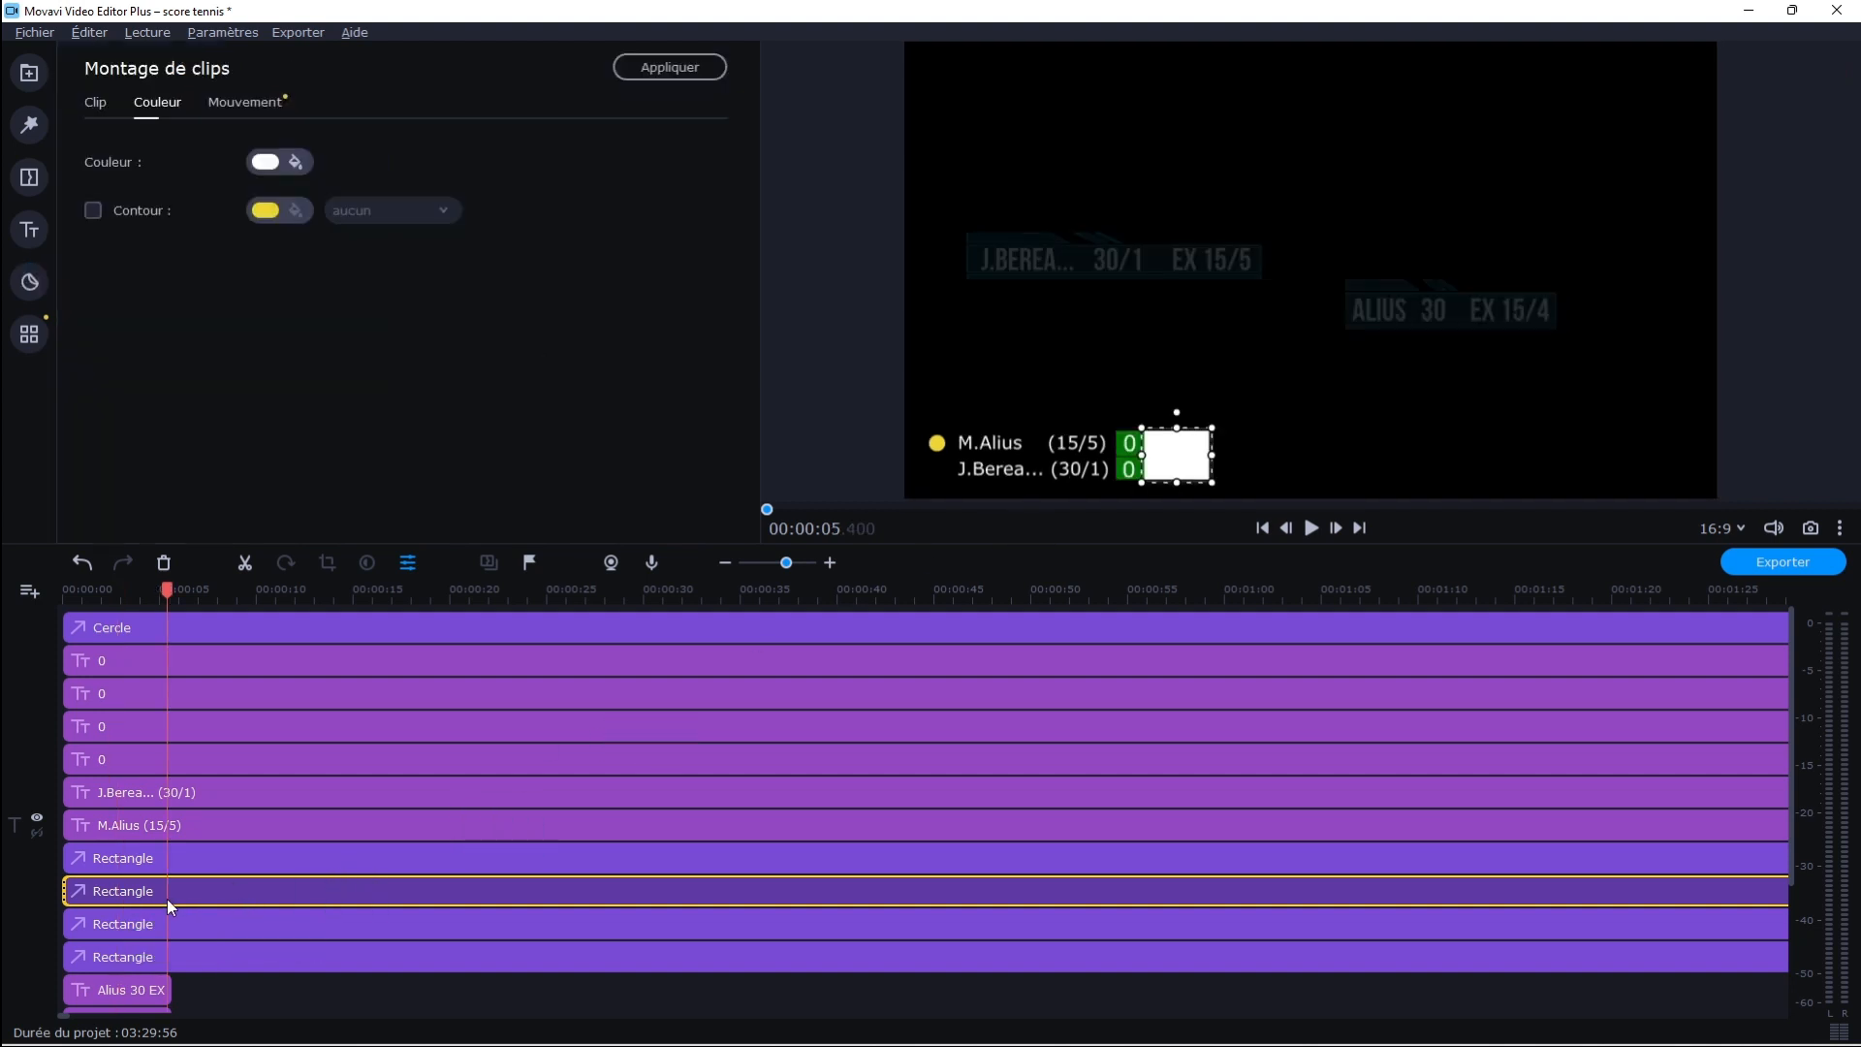
click(161, 857)
click(158, 857)
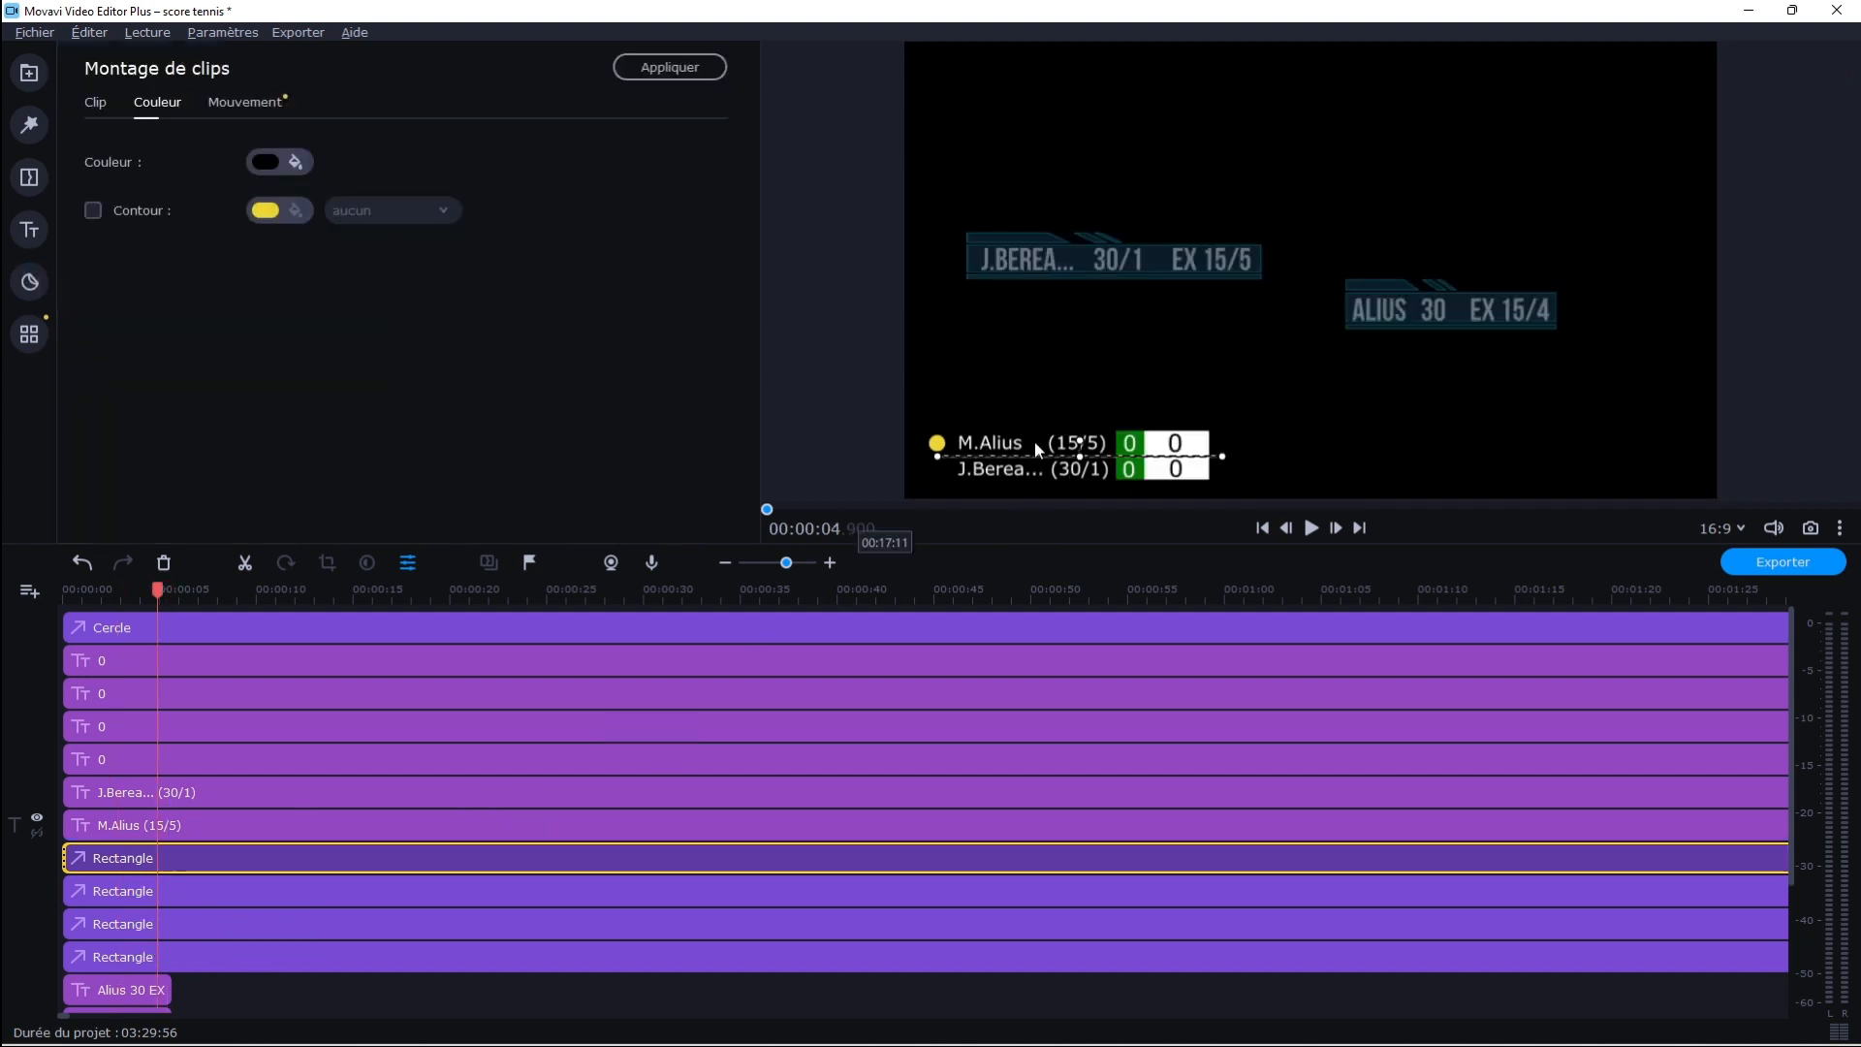
click(174, 898)
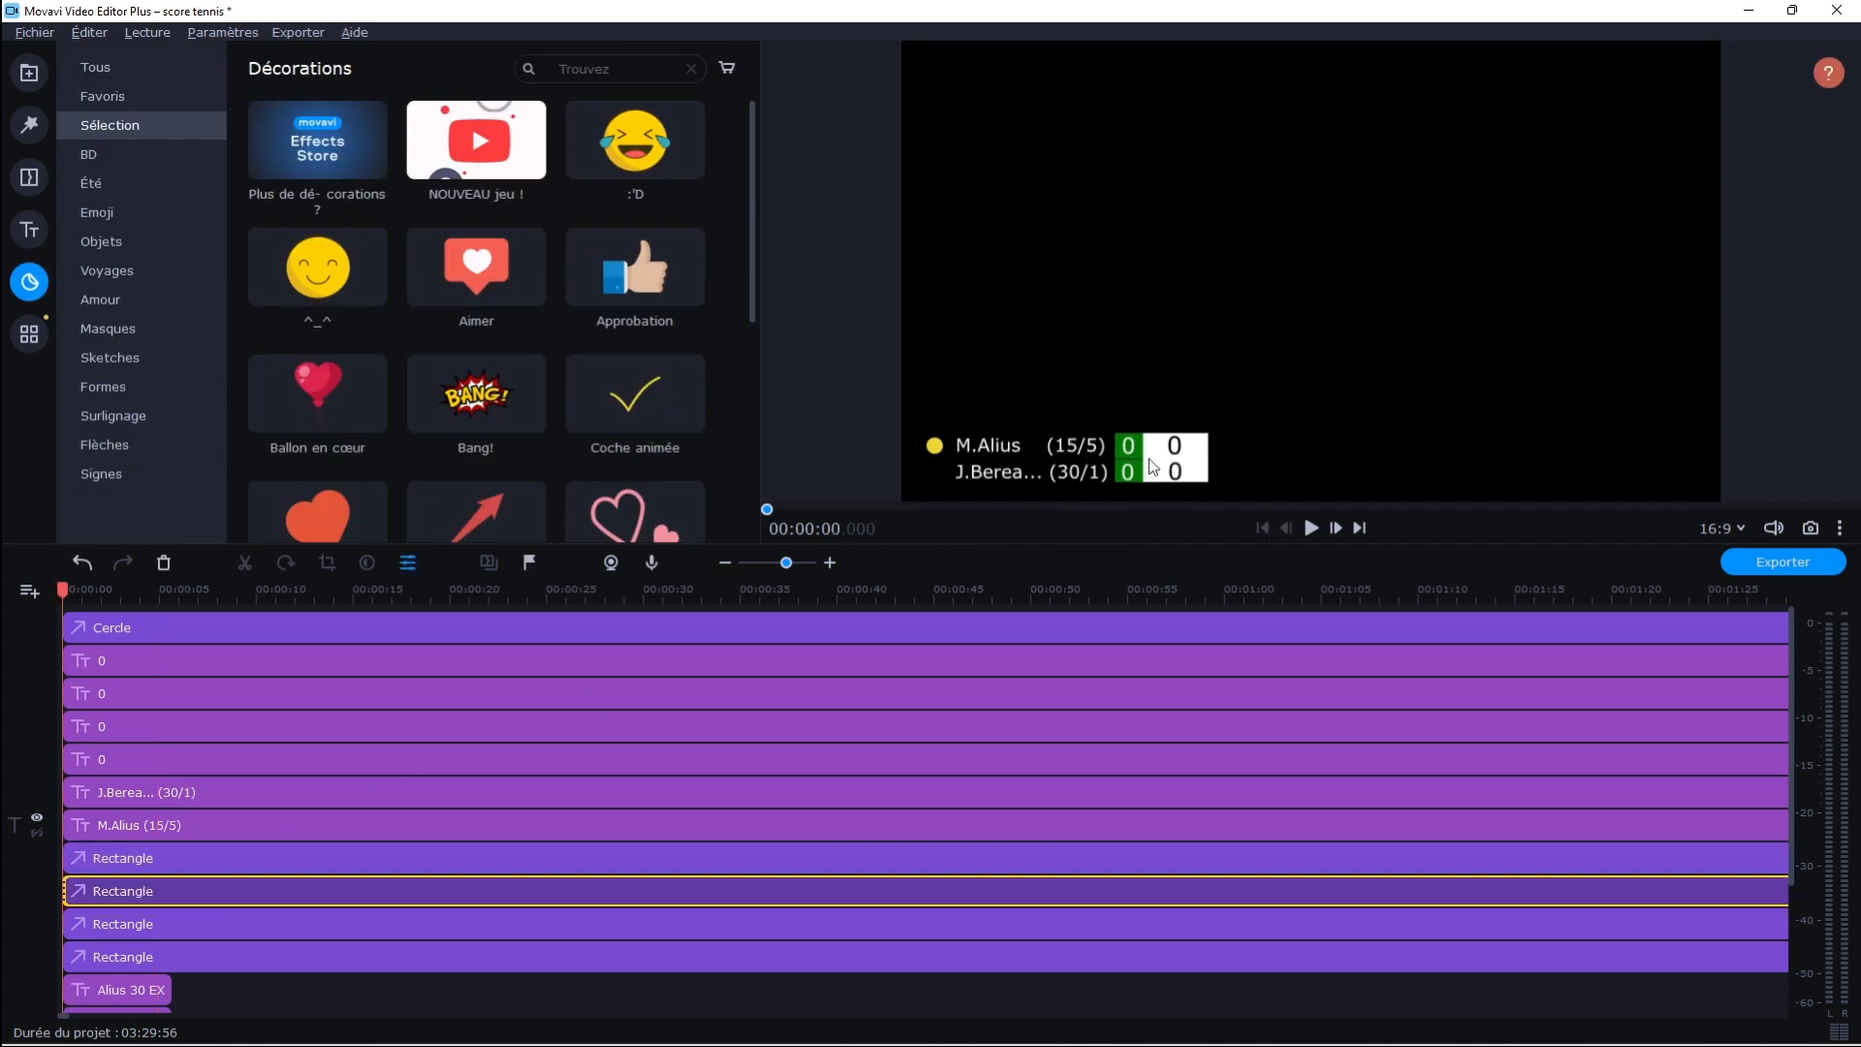
Restore the layer order so the black separator line sits above the white score rectangle
double_click(161, 858)
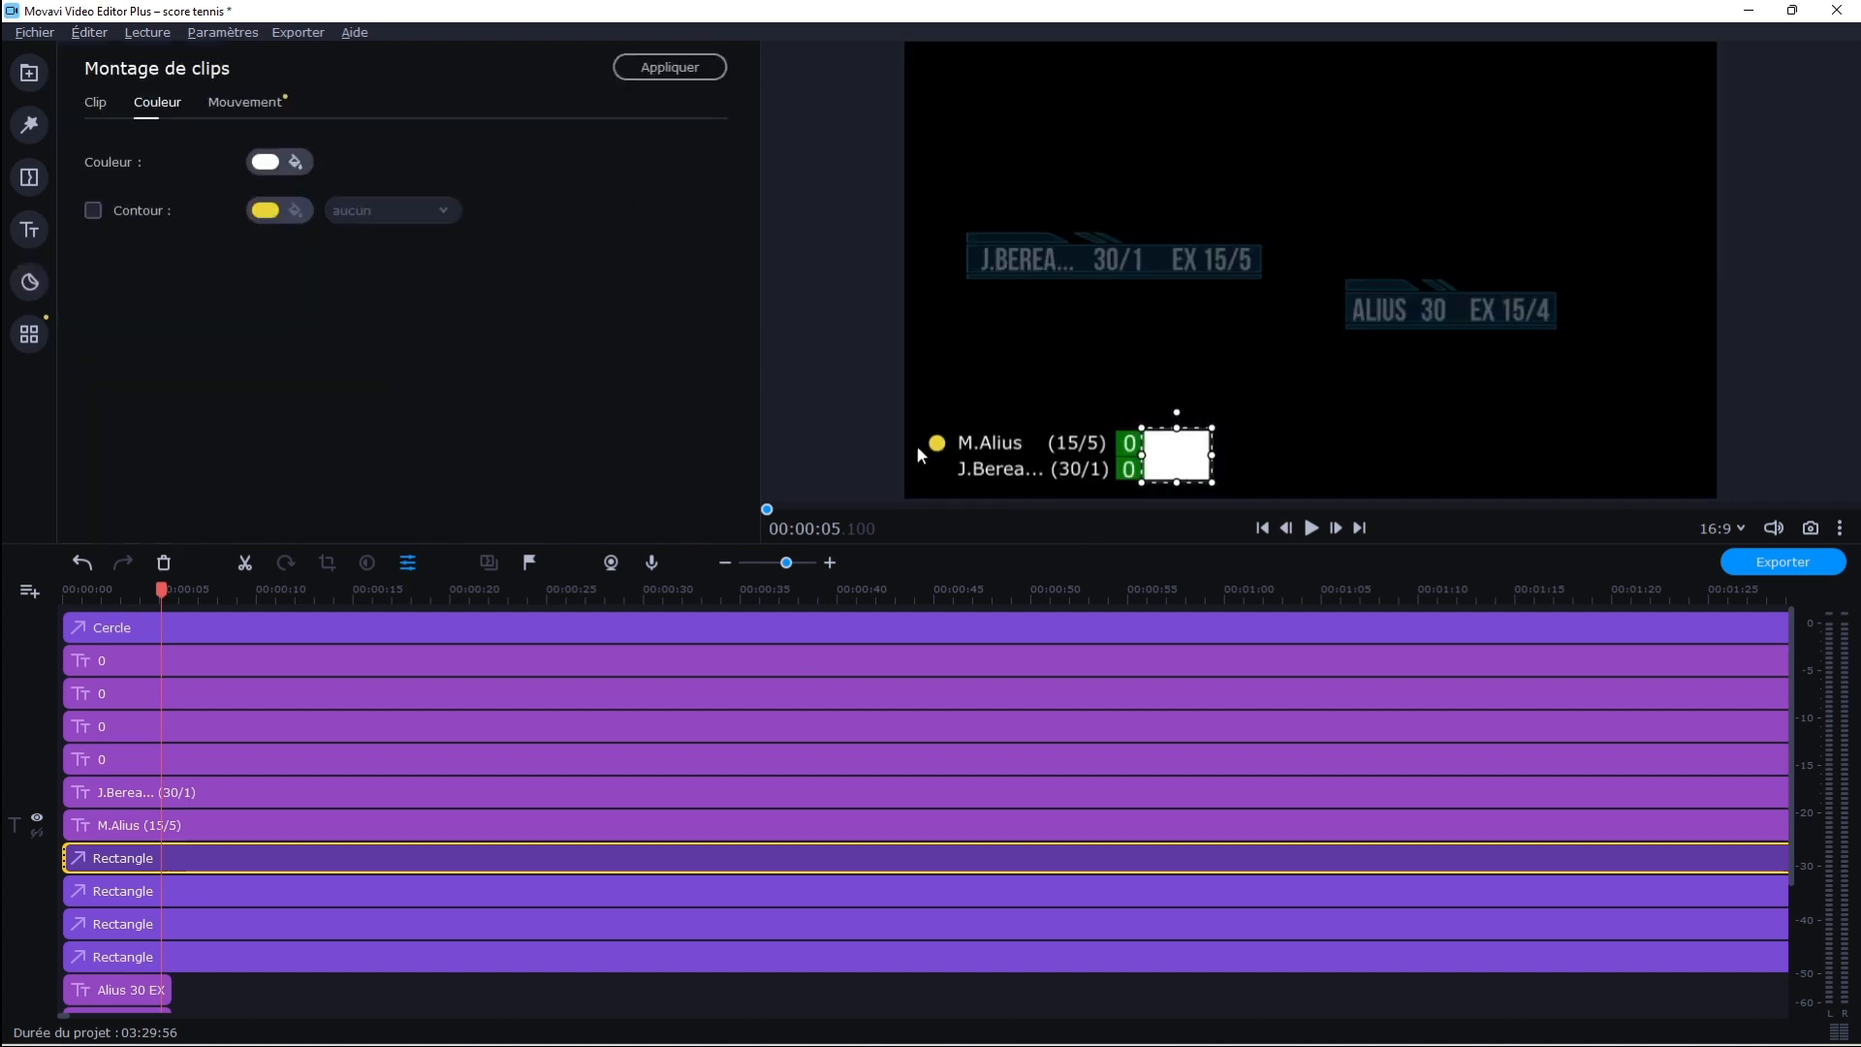
double_click(153, 887)
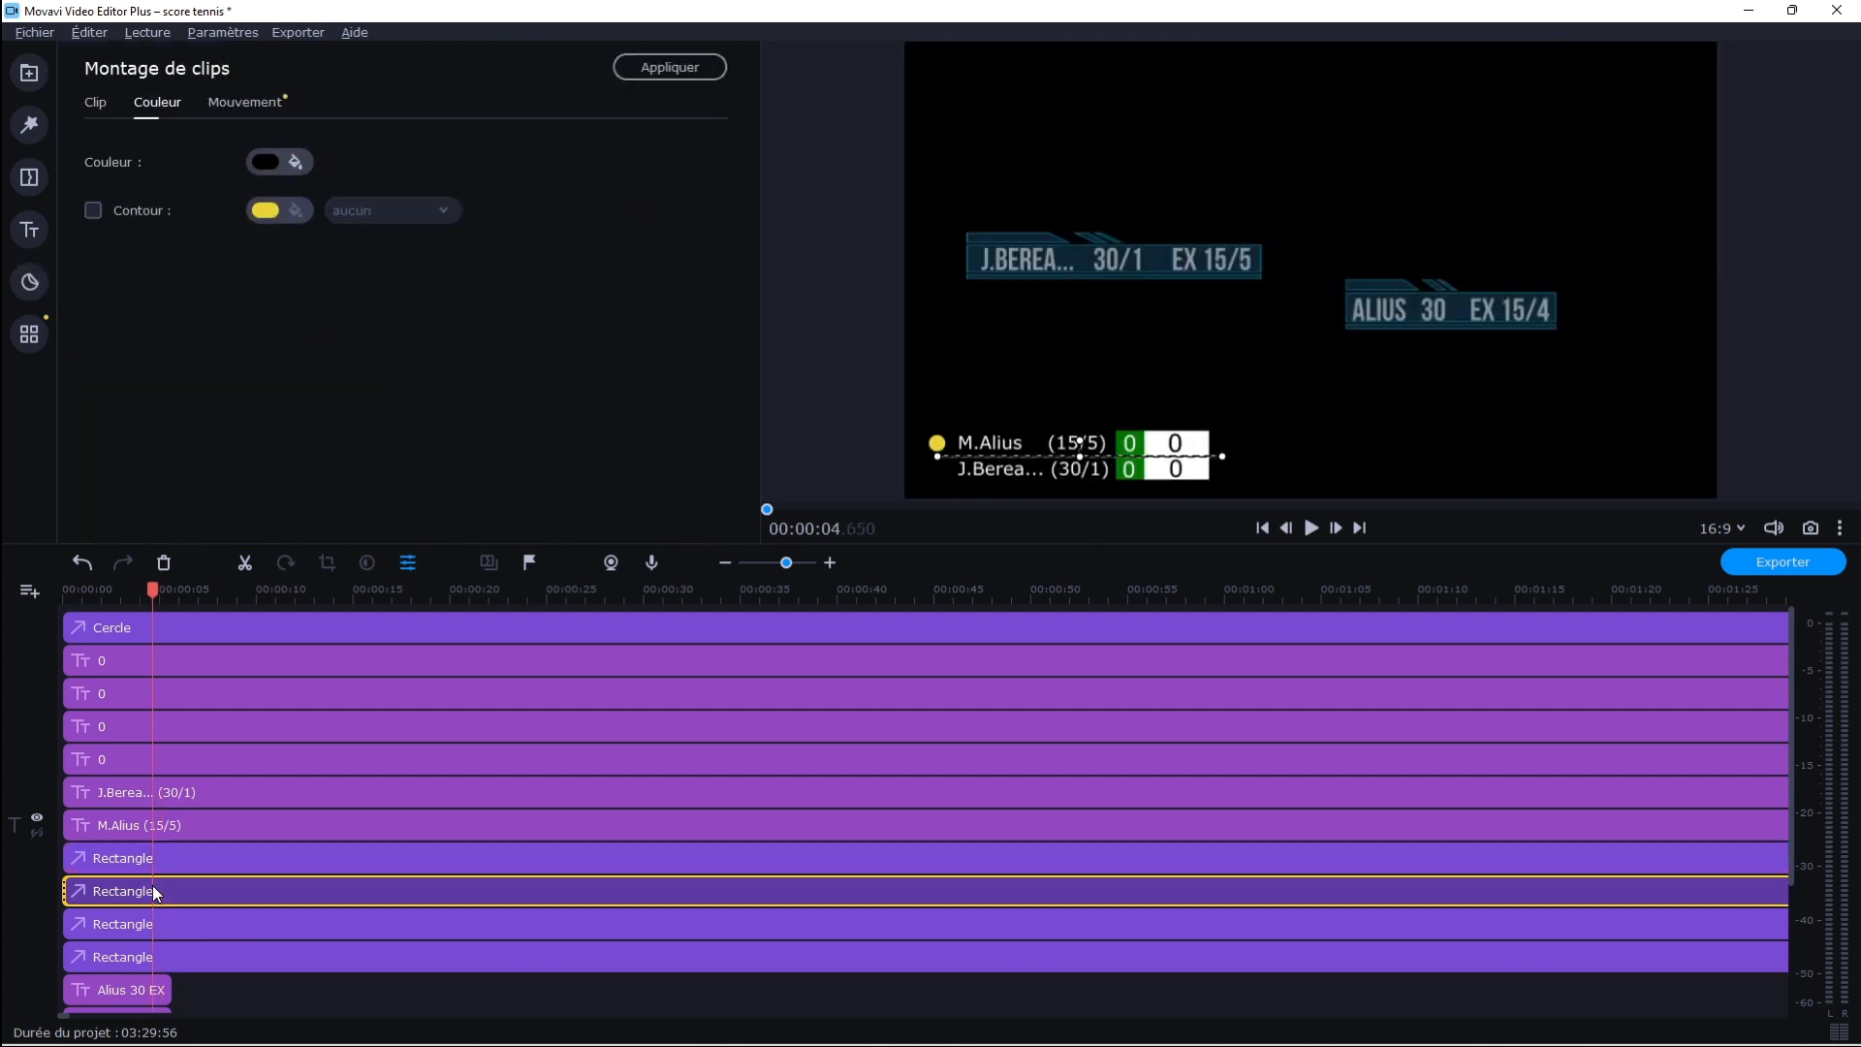
drag(155, 868, 153, 898)
click(146, 859)
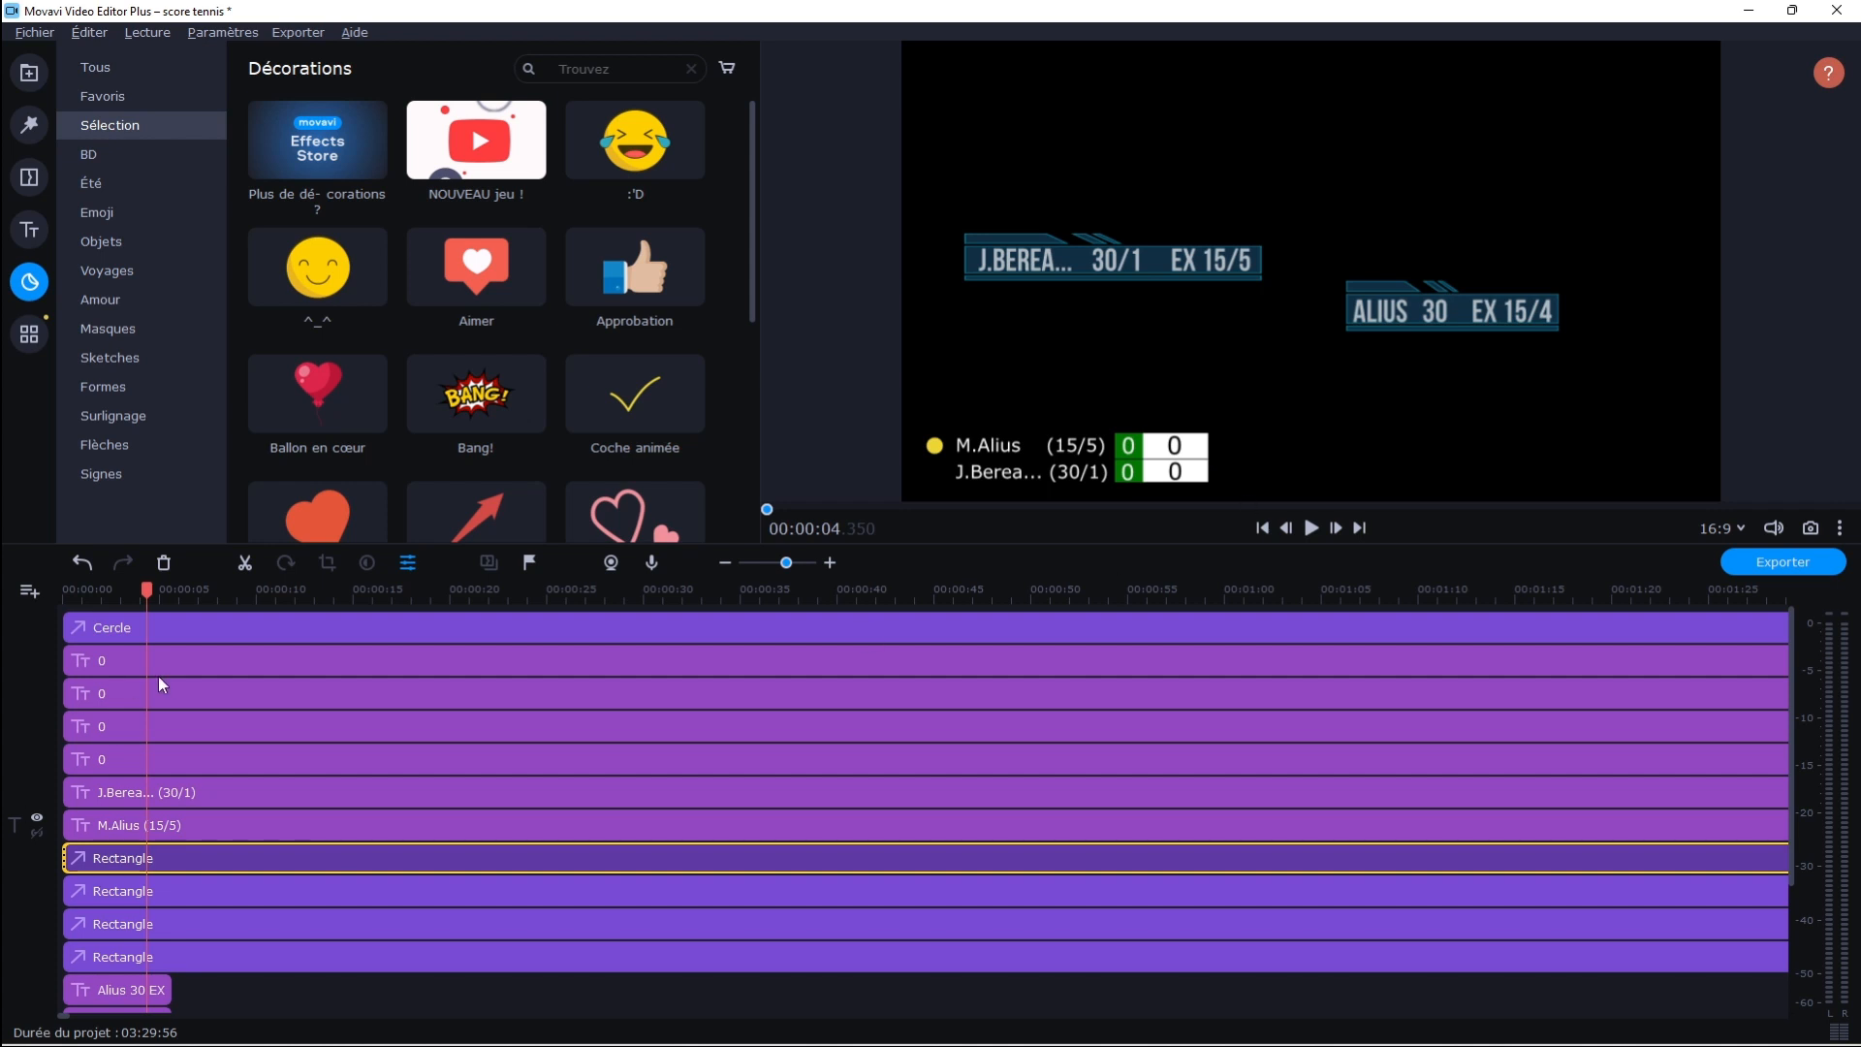
Replace the second player's name in the lower name title with the new opponent's abbreviated name, keeping the trailing dots
double_click(140, 792)
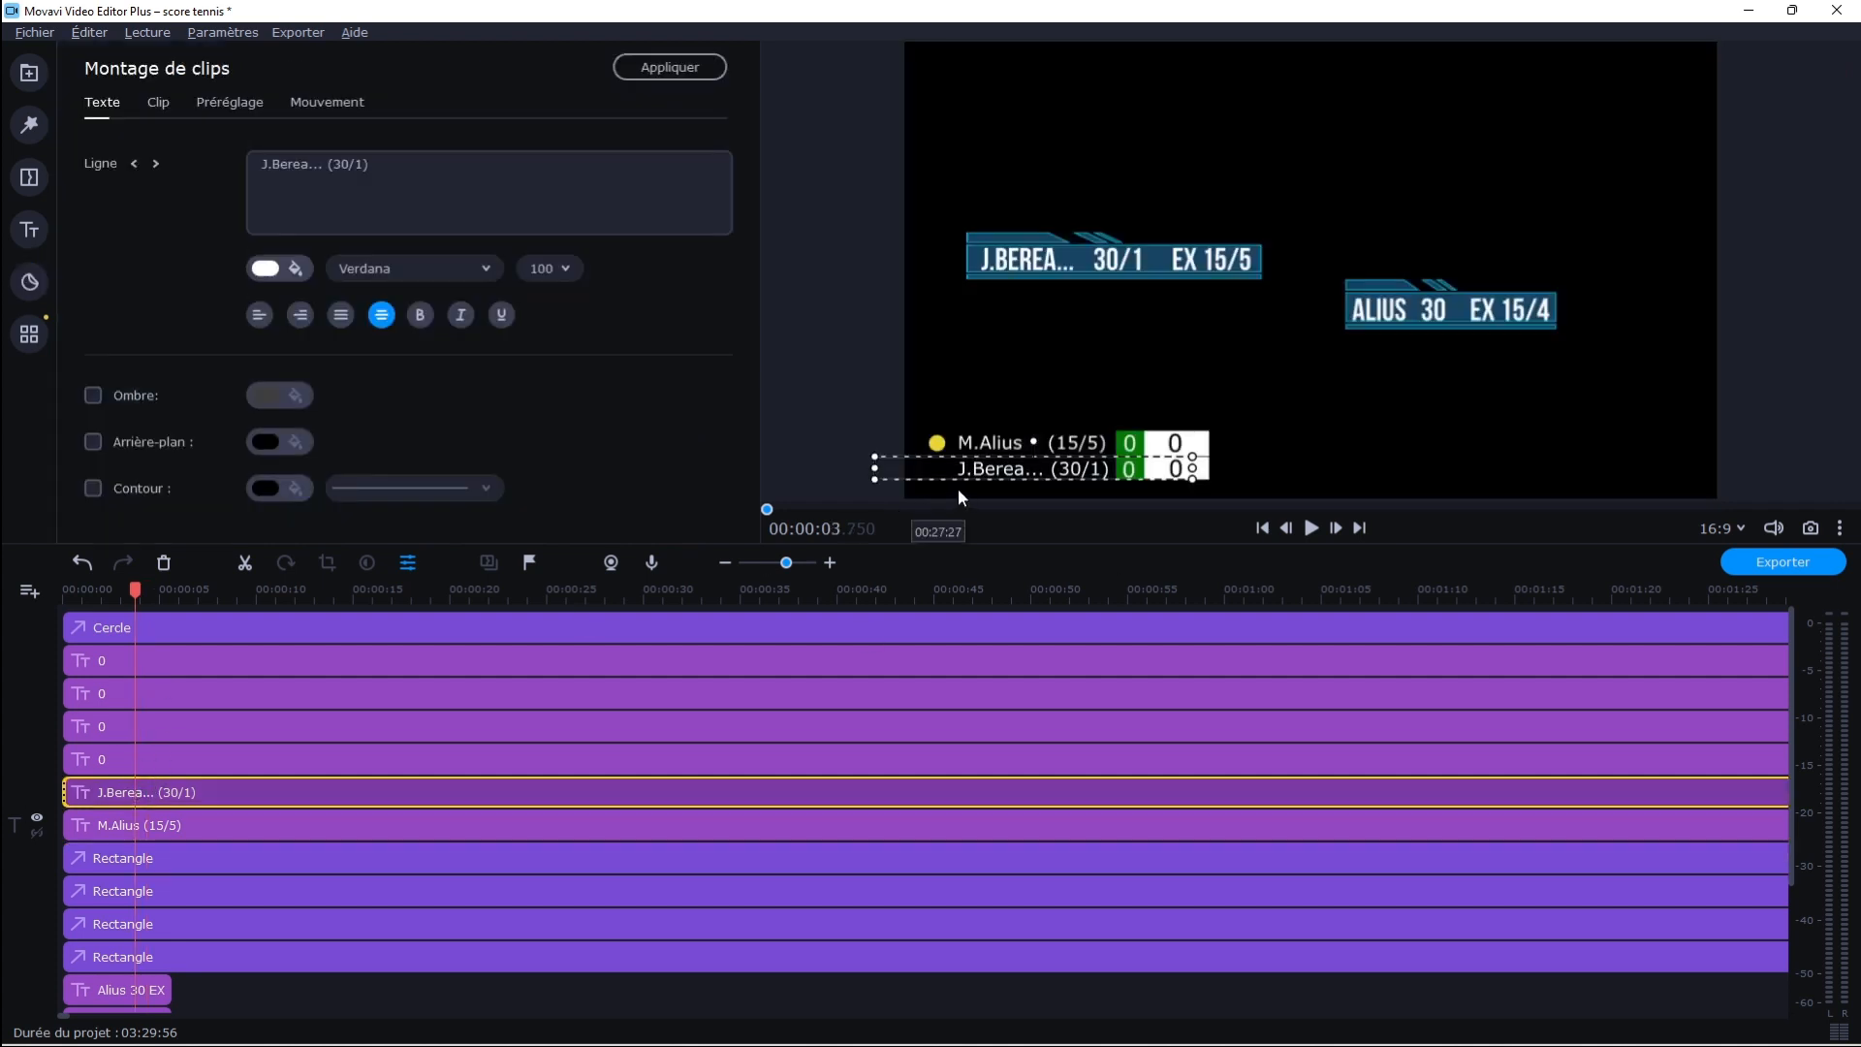
double_click(1017, 473)
click(1018, 473)
key(BackSpace)
key(BackSpace)
key(BackSpace)
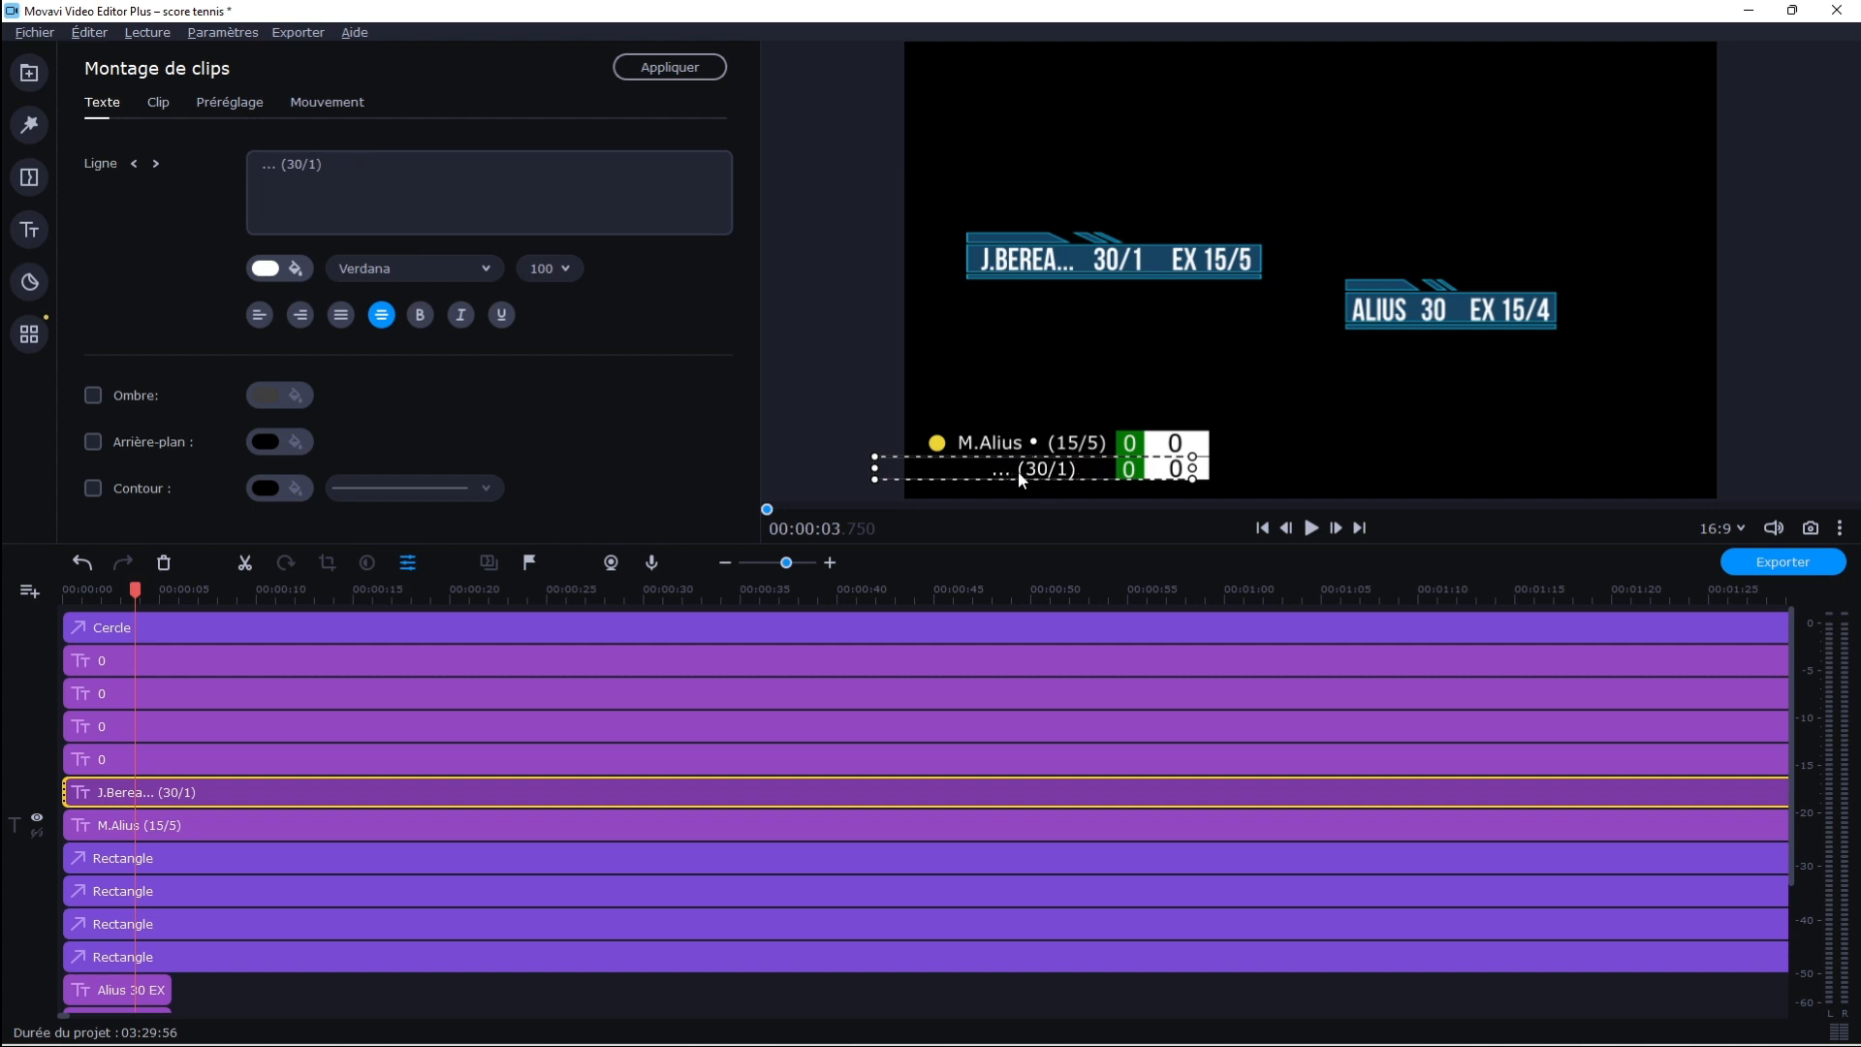
text(M.Roch)
click(1039, 380)
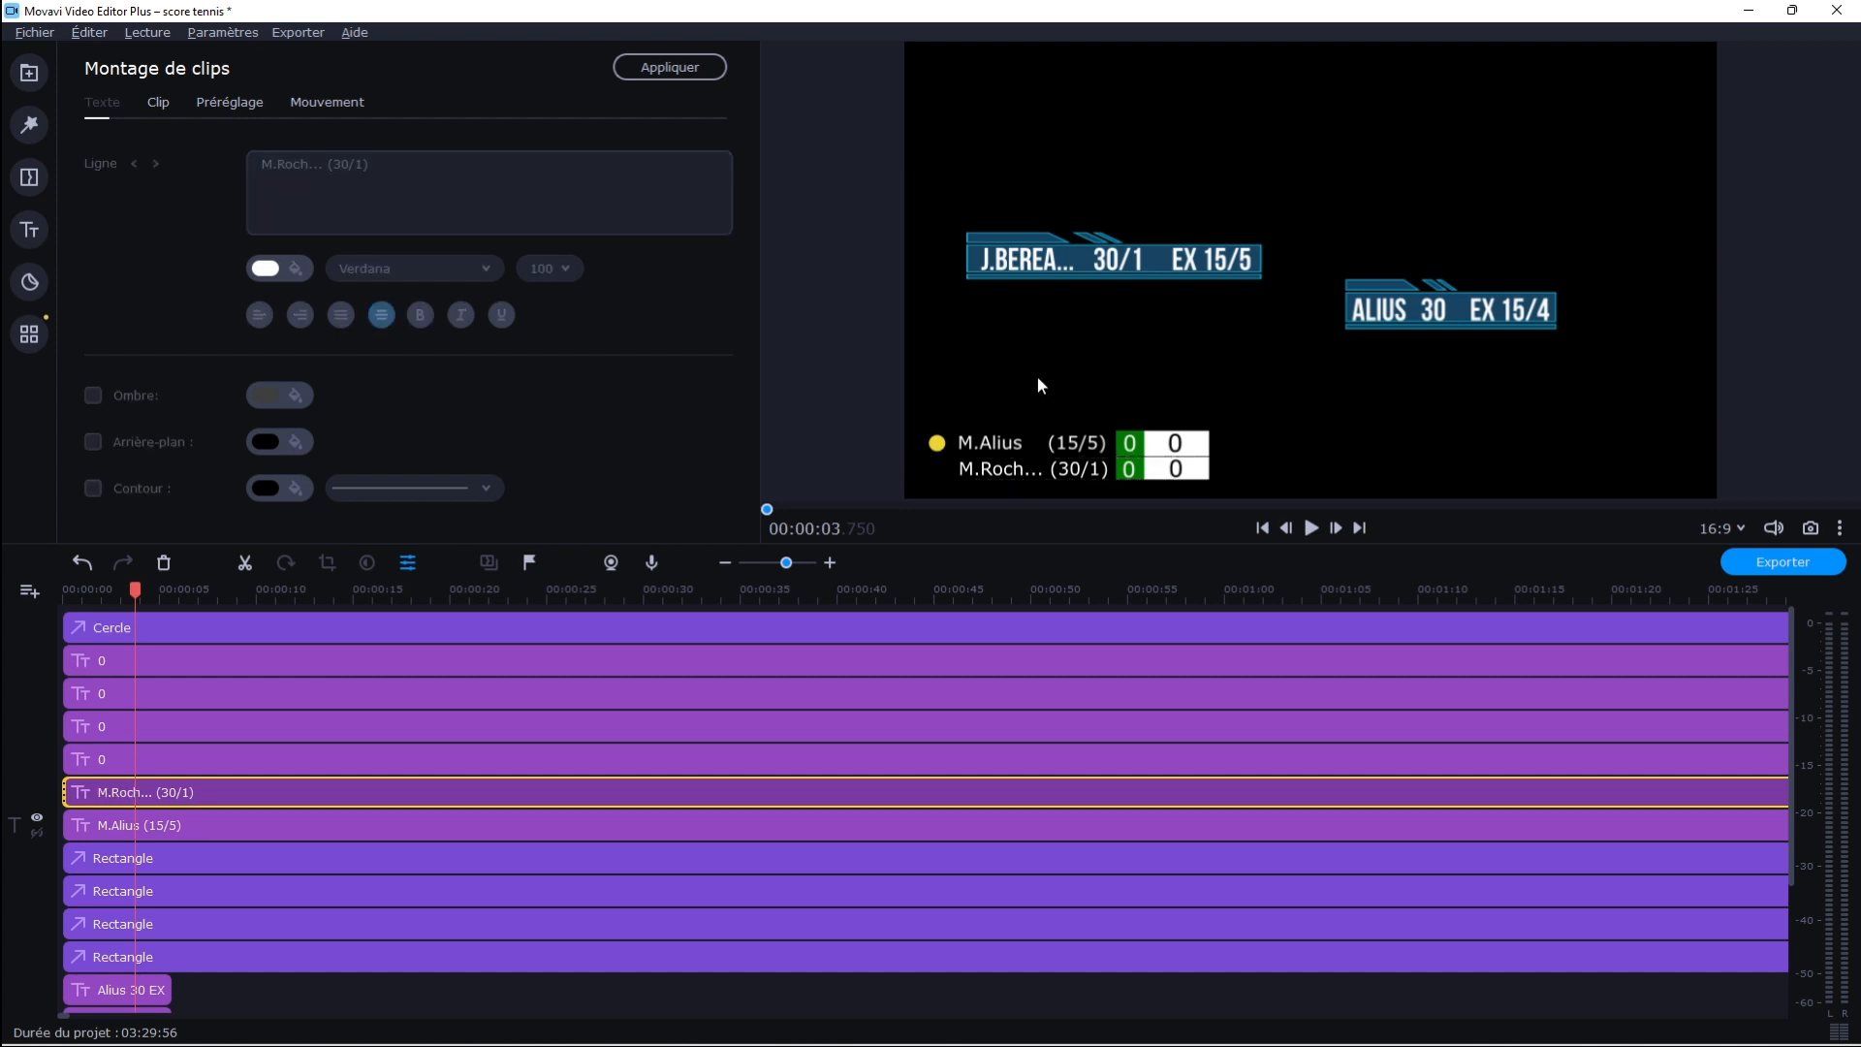
Set the second player's ranking in the lower name title to (15/3)
double_click(1101, 479)
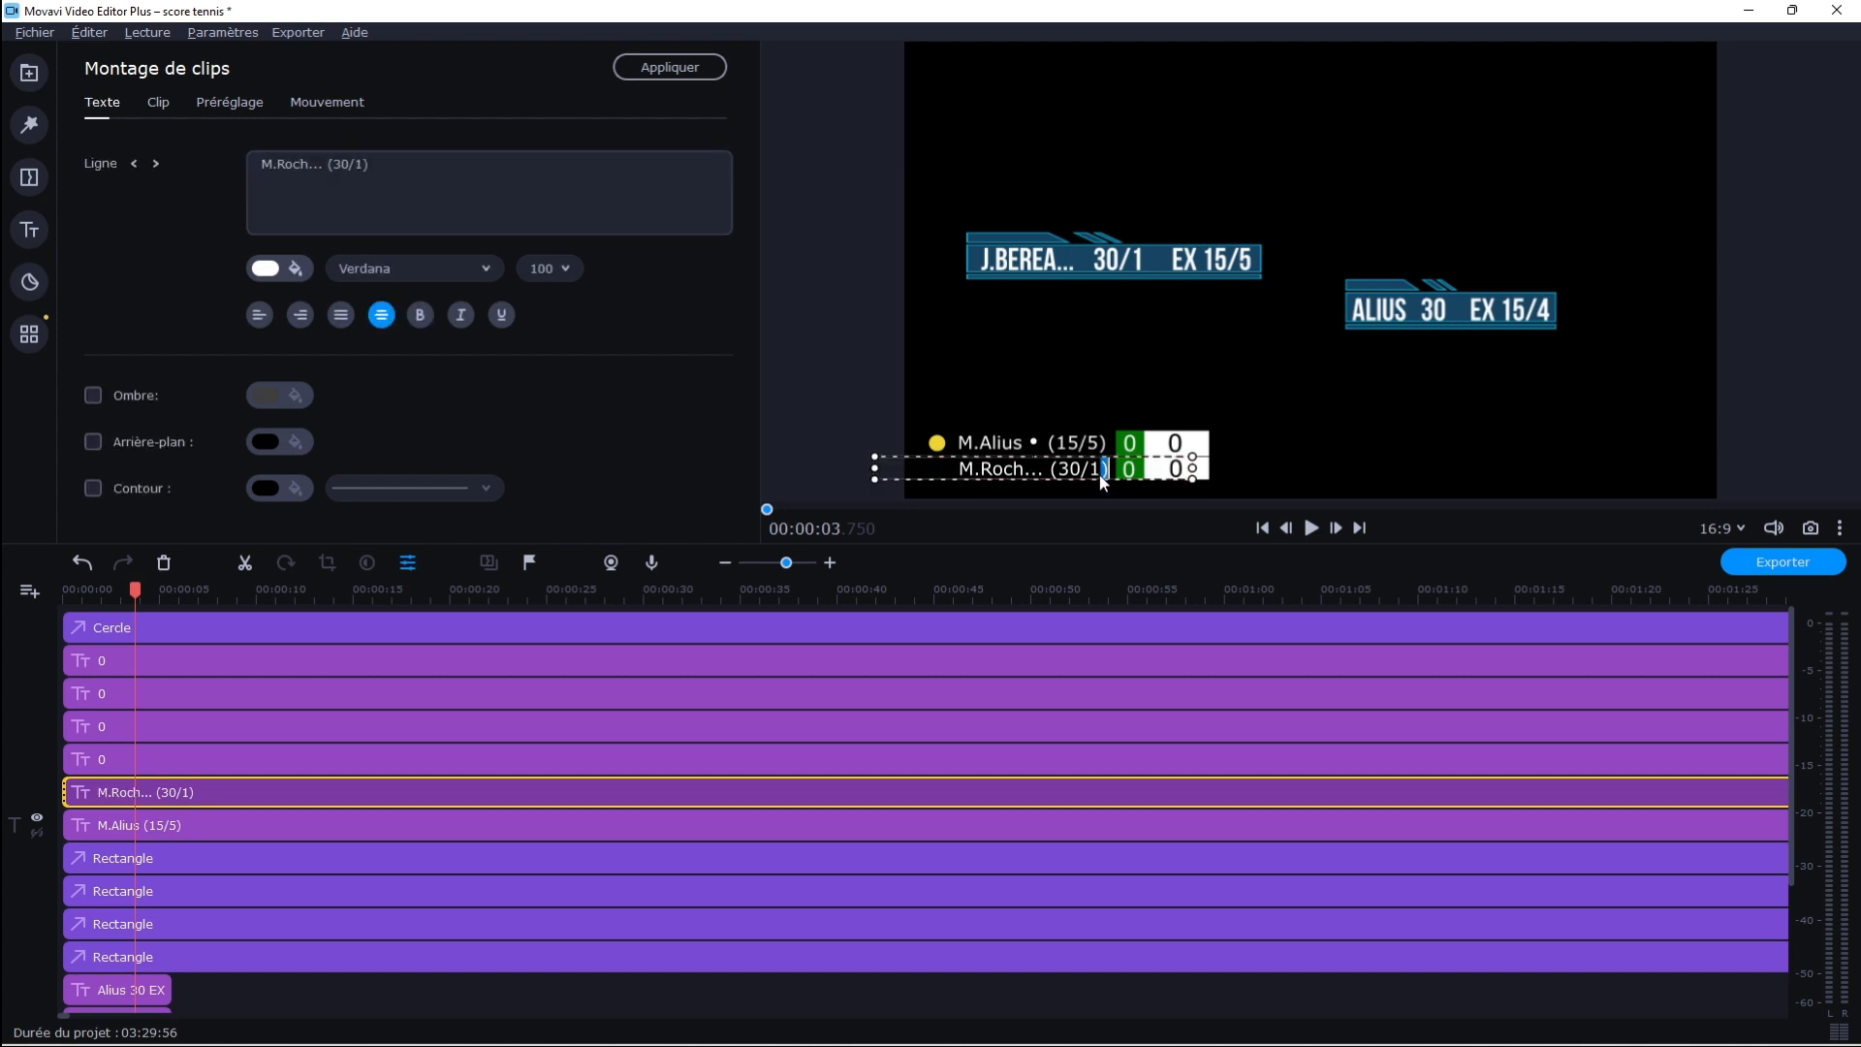
click(1099, 473)
key(BackSpace)
key(BackSpace)
key(BackSpace)
key(BackSpace)
text(15/3))
Set the first player's ranking in the upper name title to (15/4)
click(100, 830)
double_click(1090, 444)
key(BackSpace)
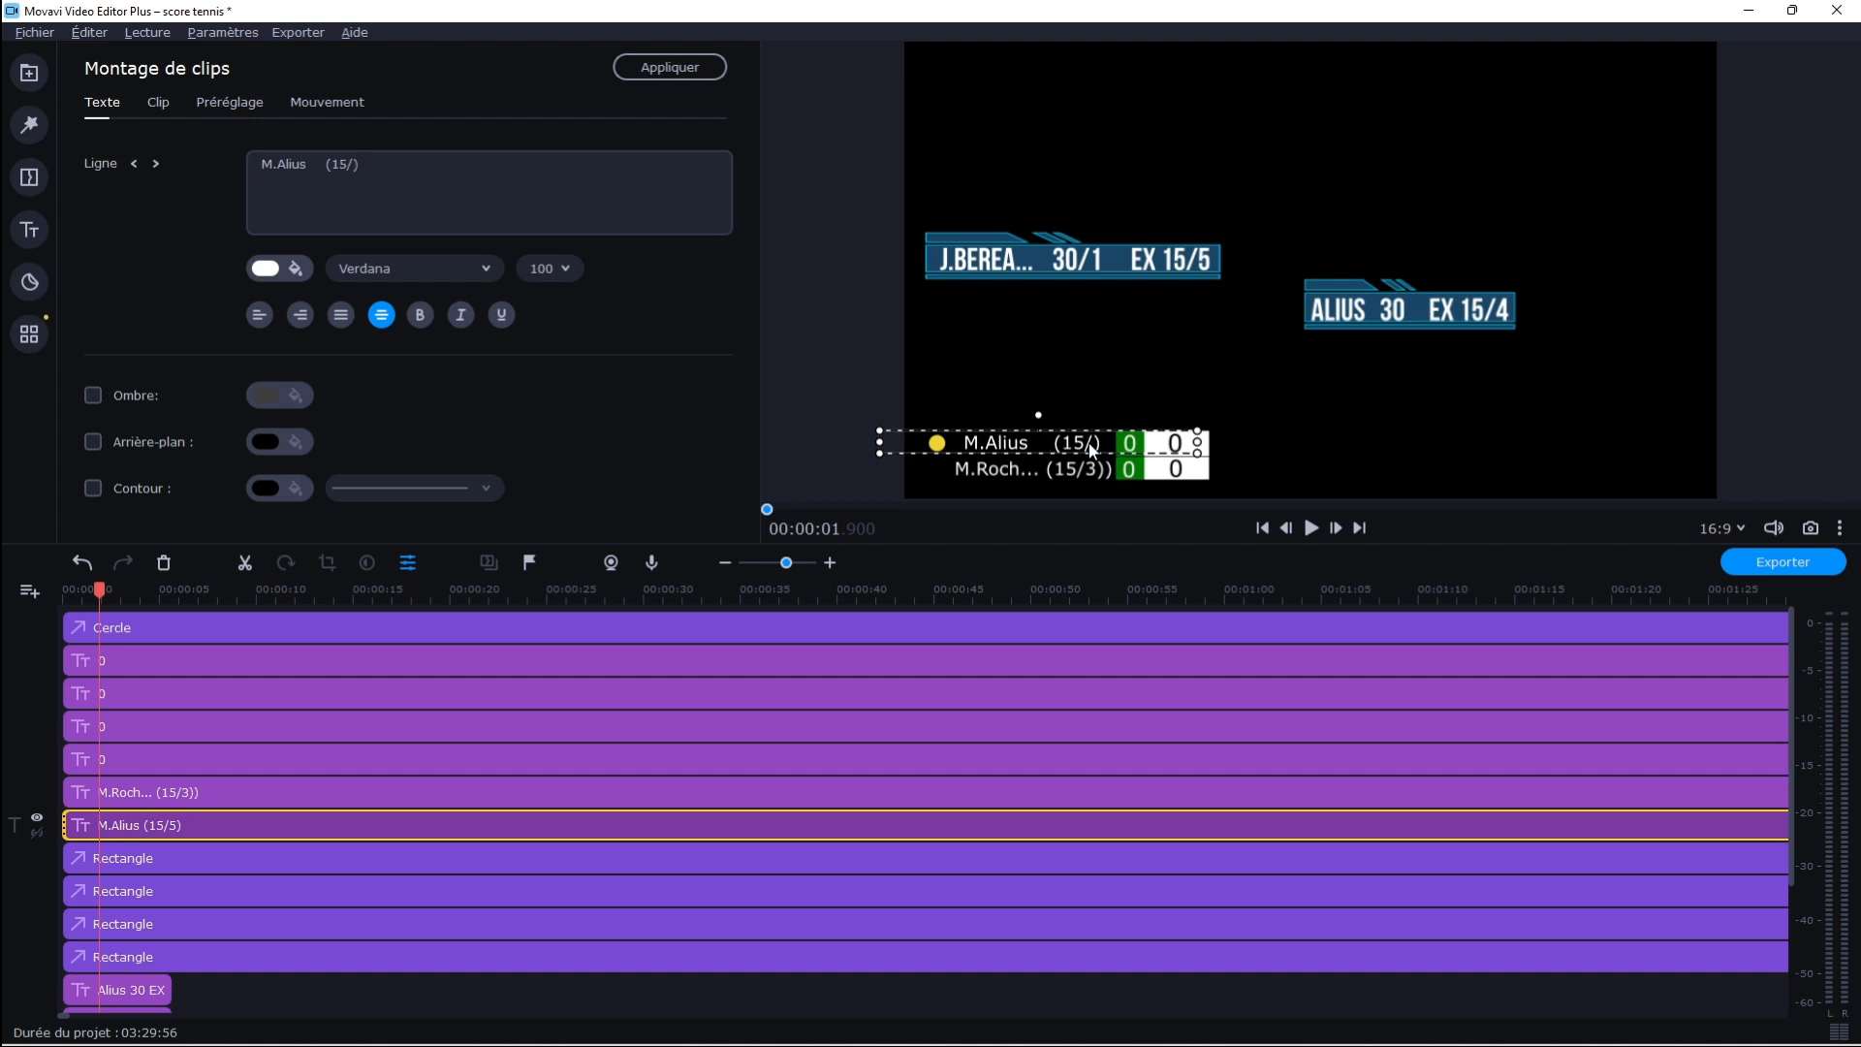
text(4)
click(1096, 365)
Add a plain Rectangle from the Formes decorations to the start of the video track
click(170, 630)
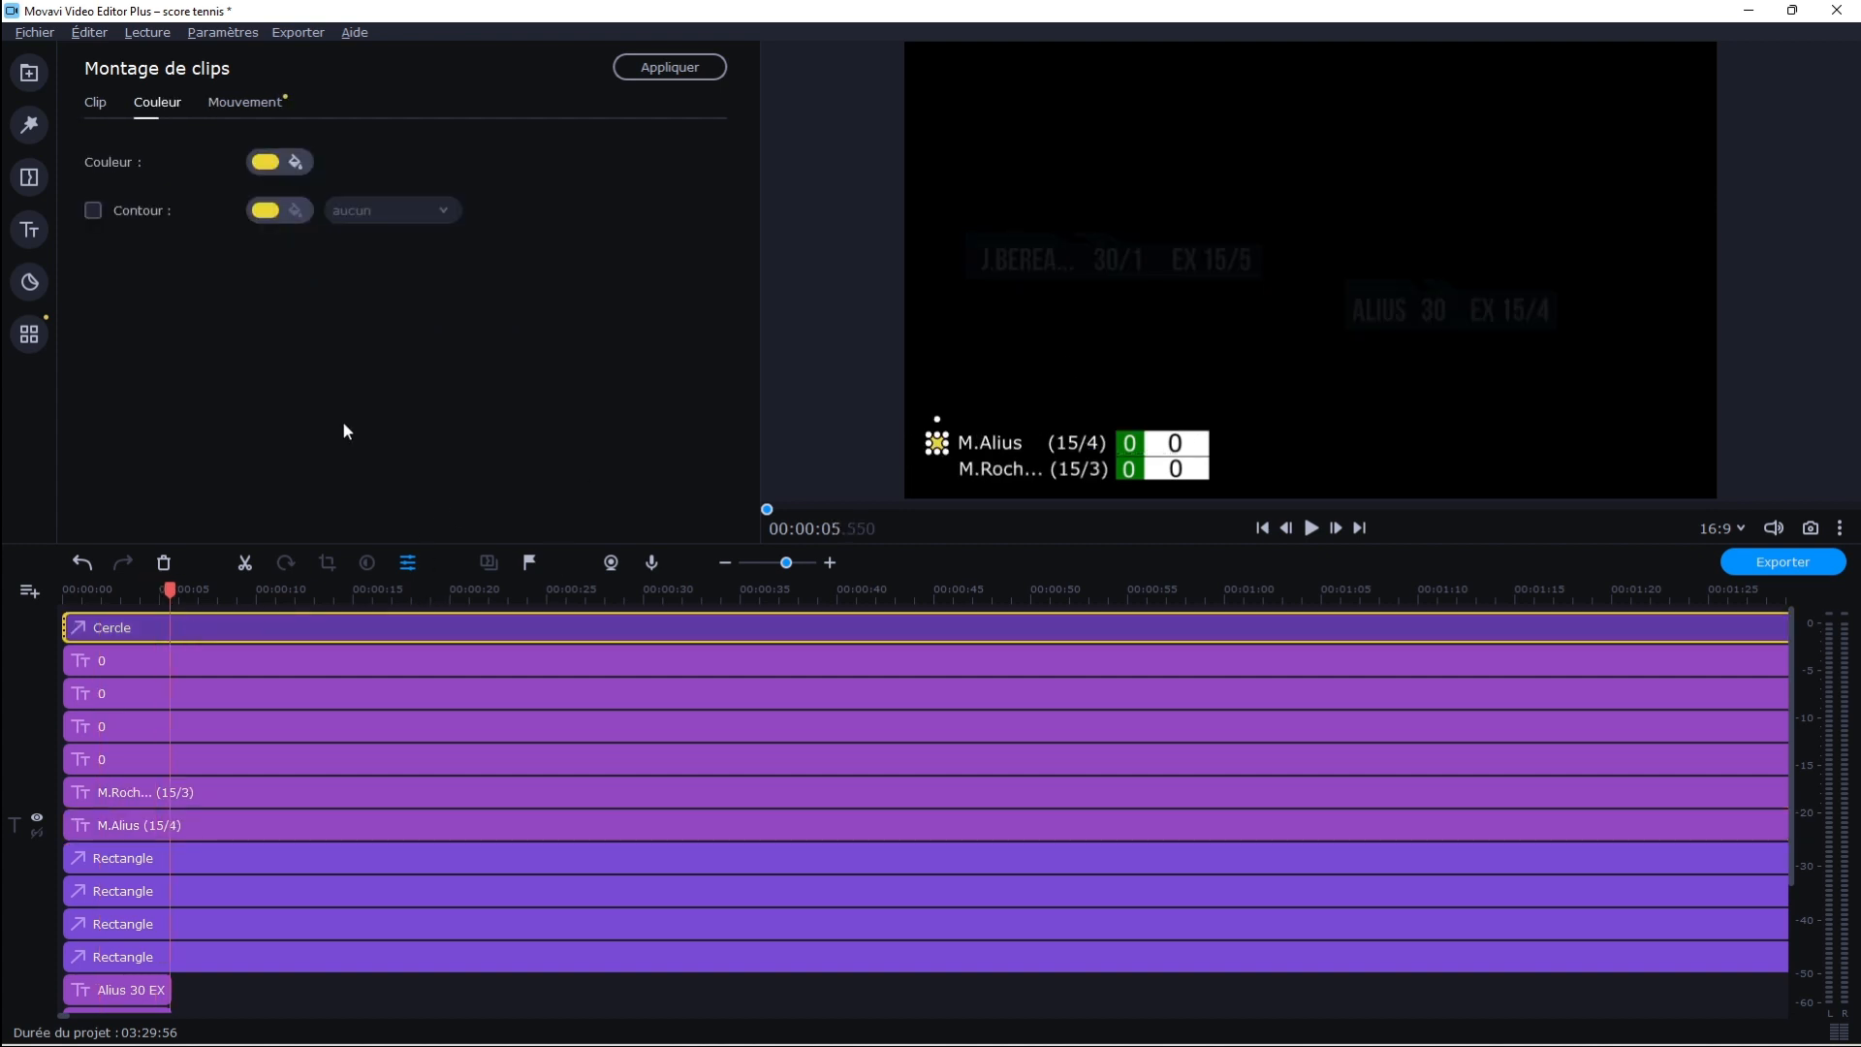
click(39, 336)
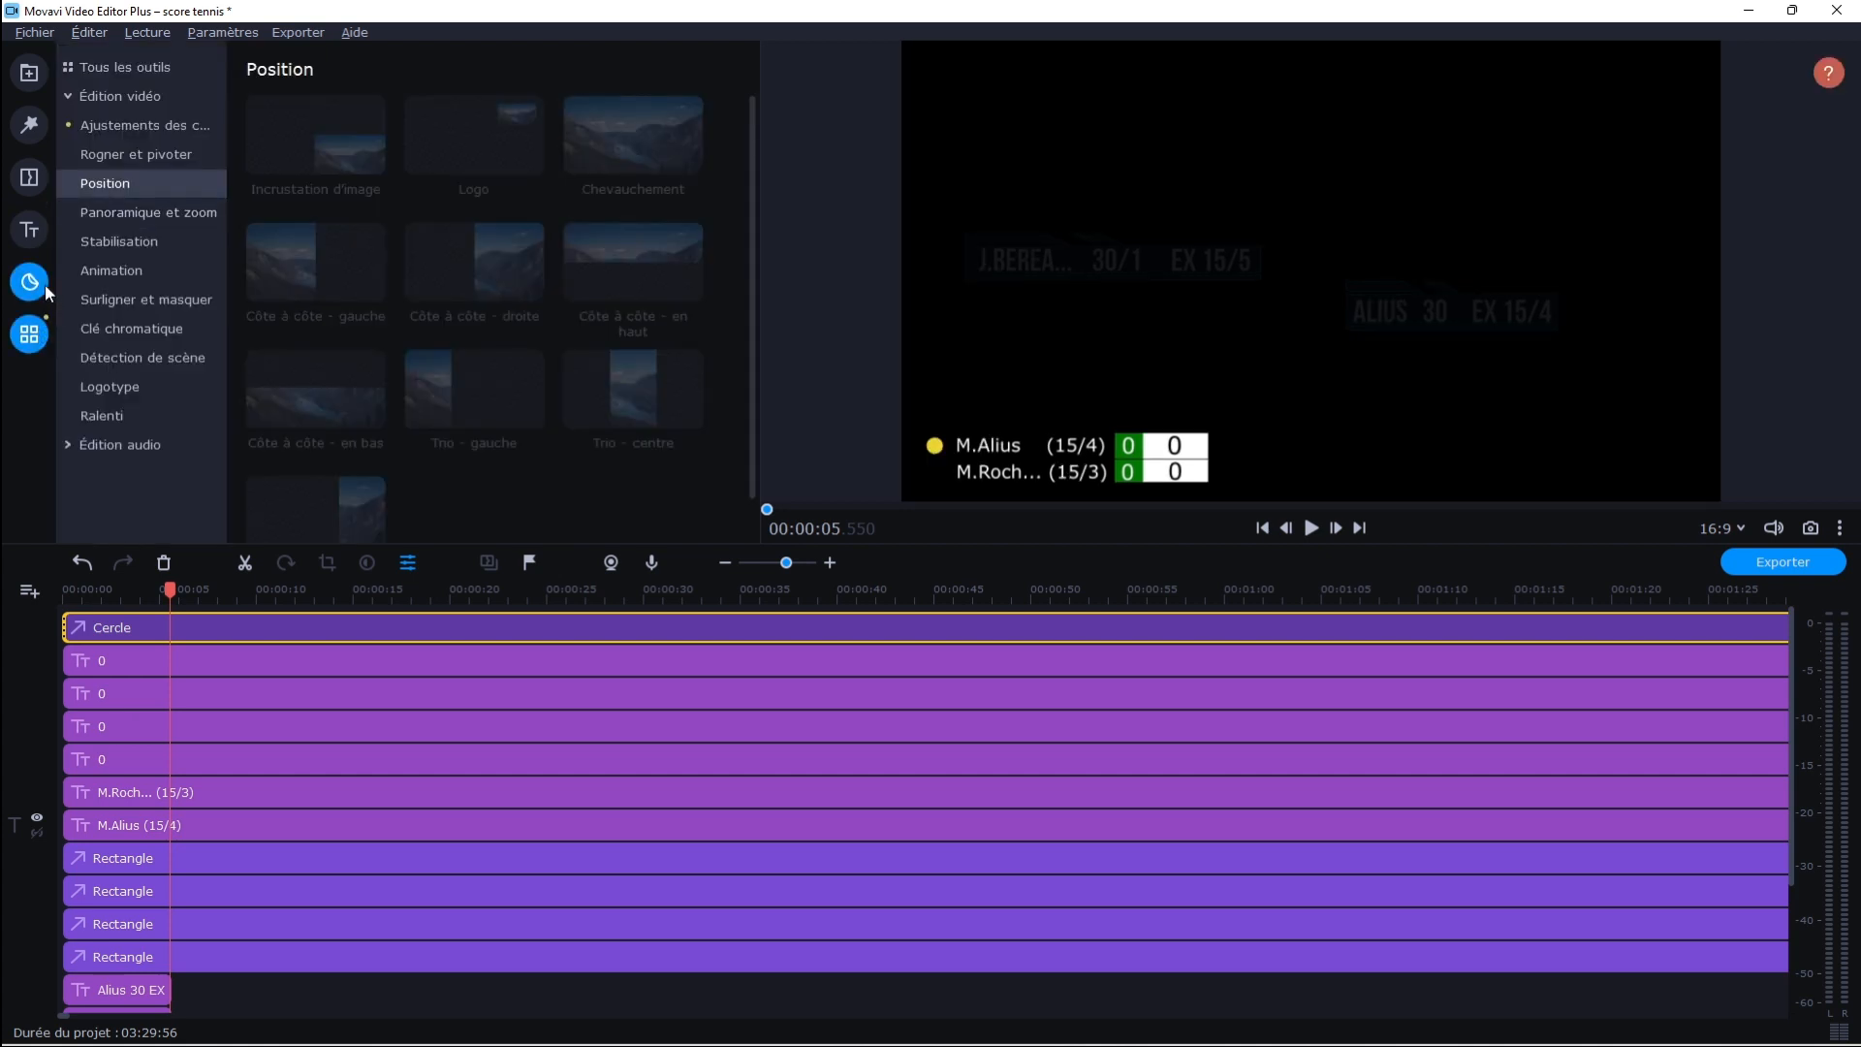
click(45, 283)
scroll(502, 404, down, 3)
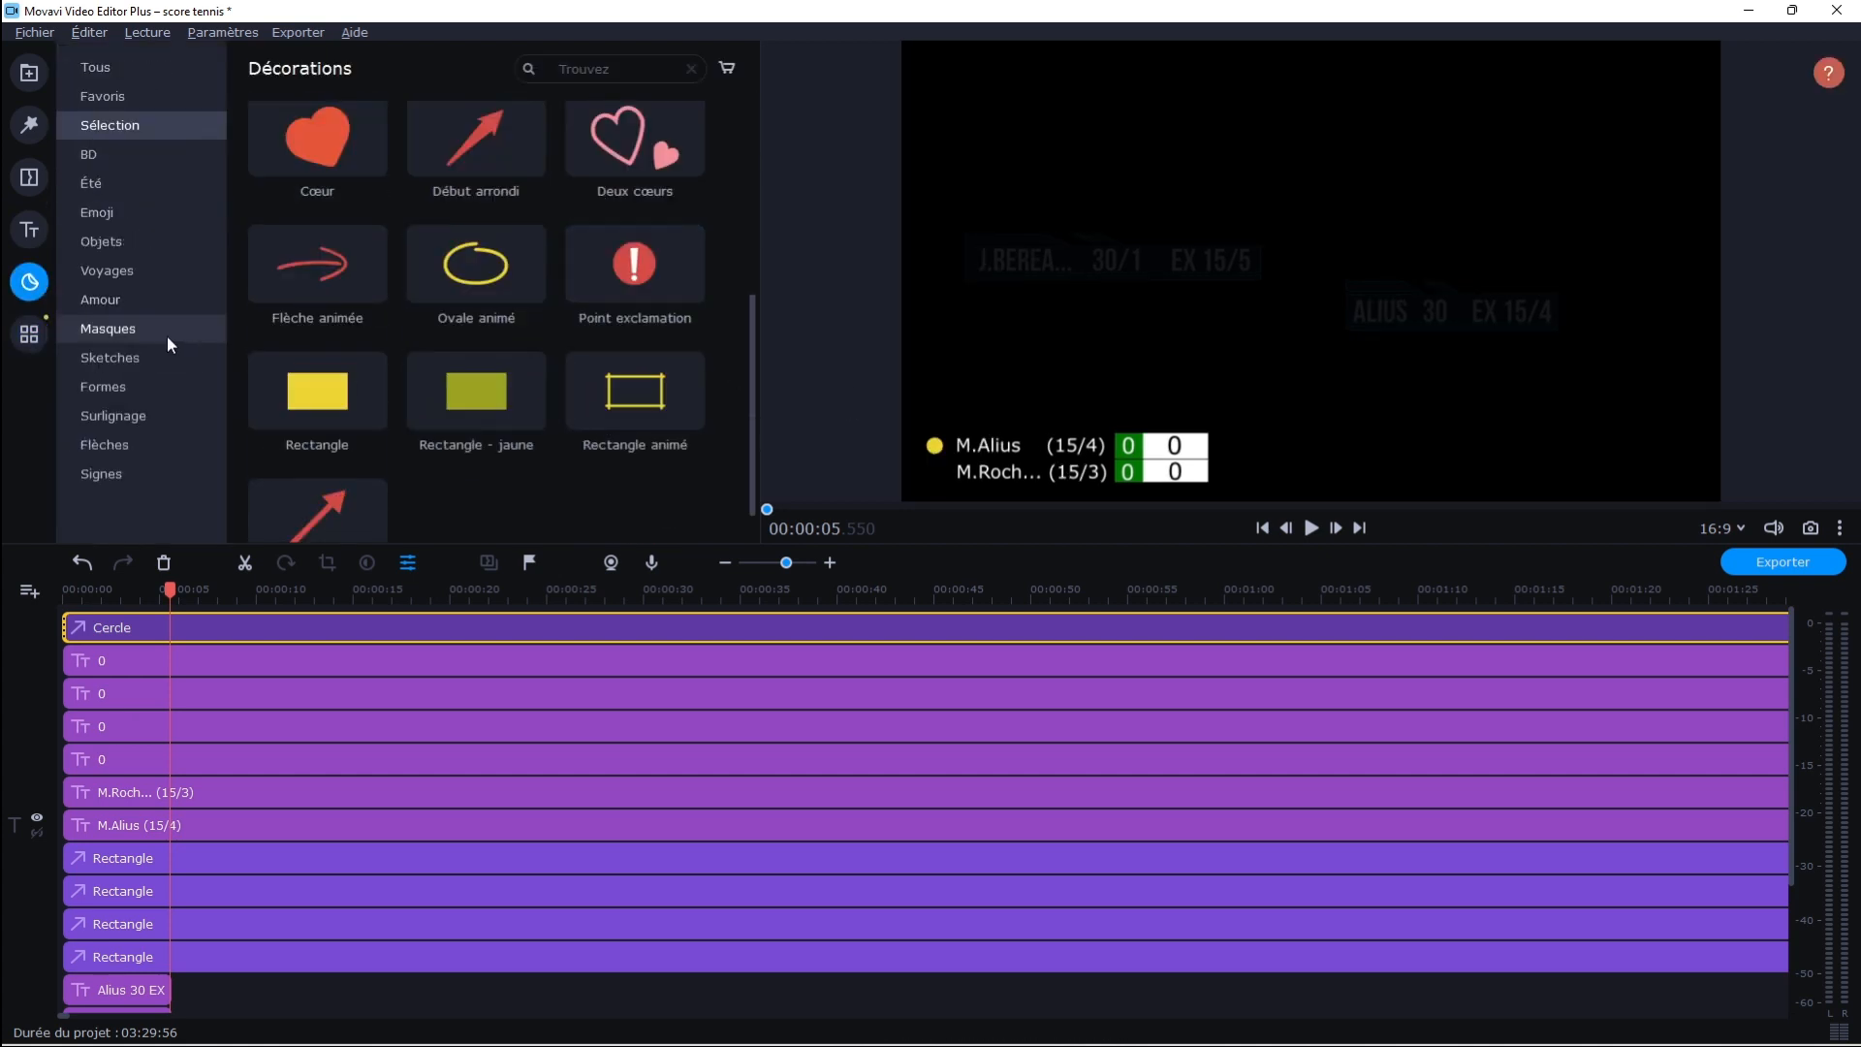
click(119, 378)
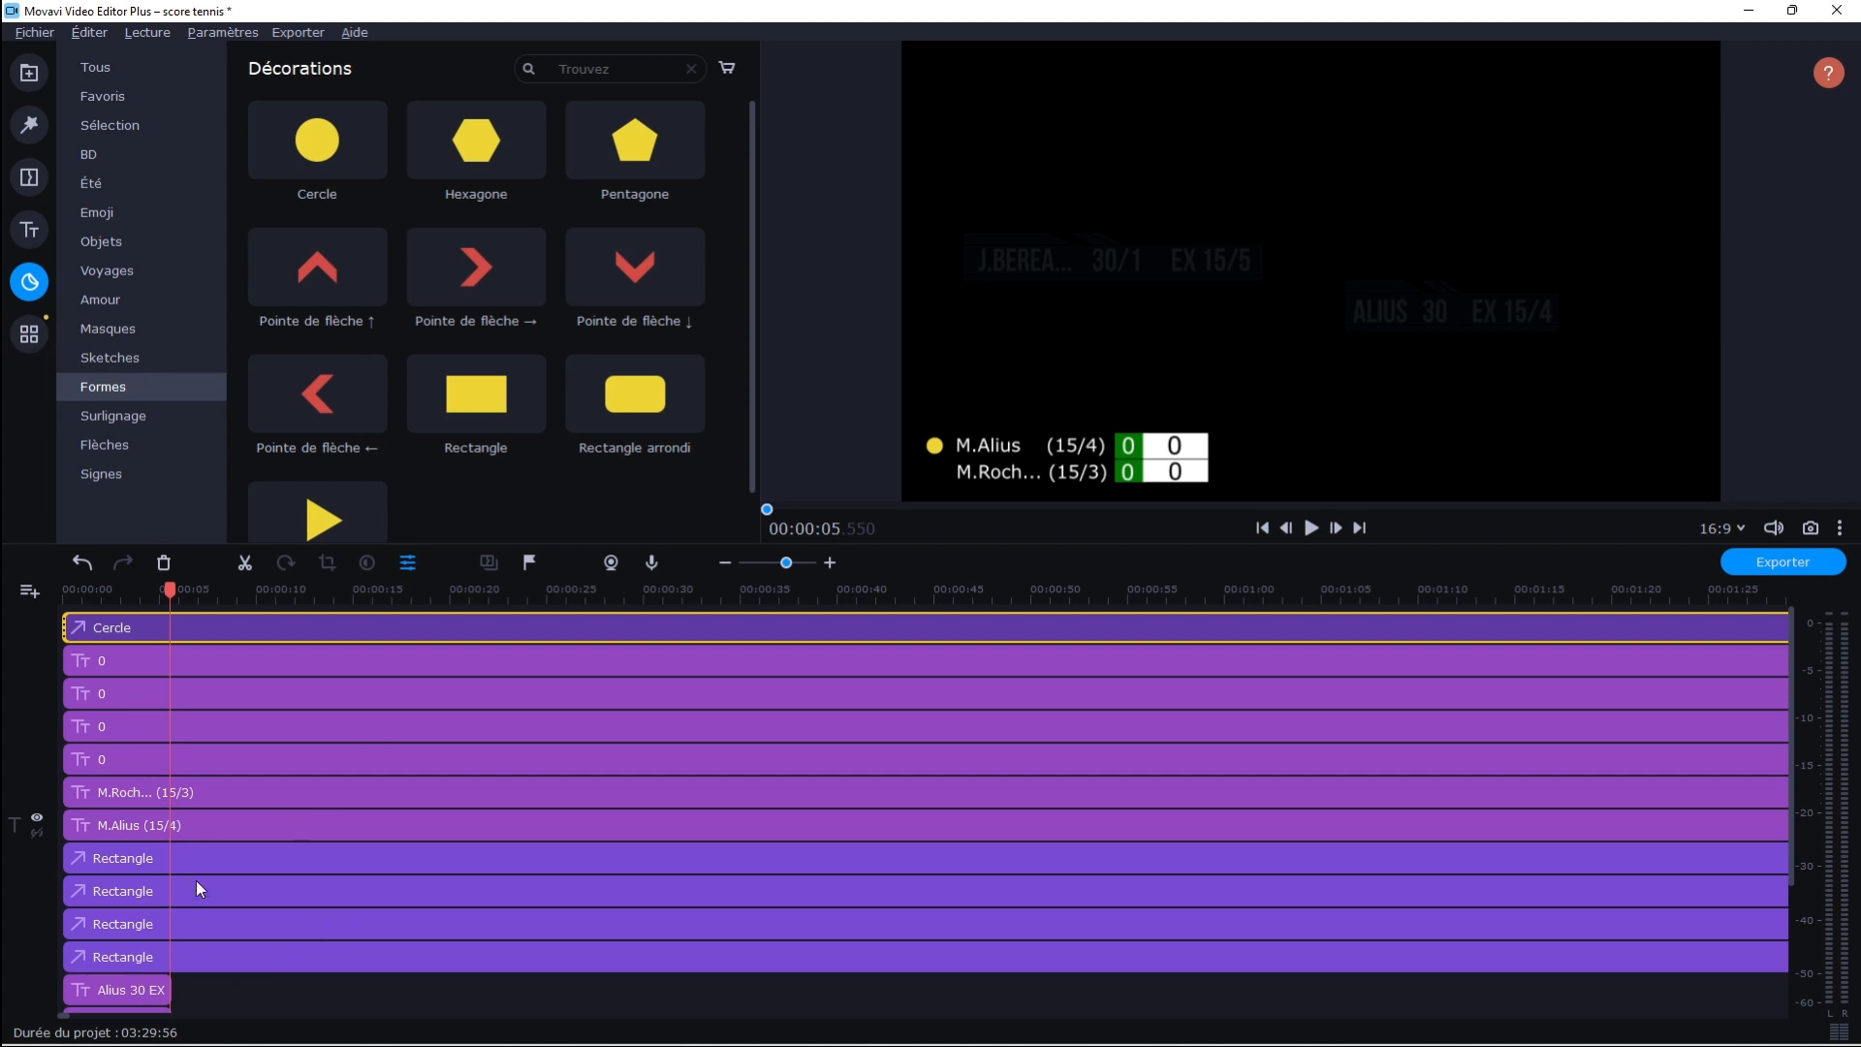
drag(498, 411, 64, 929)
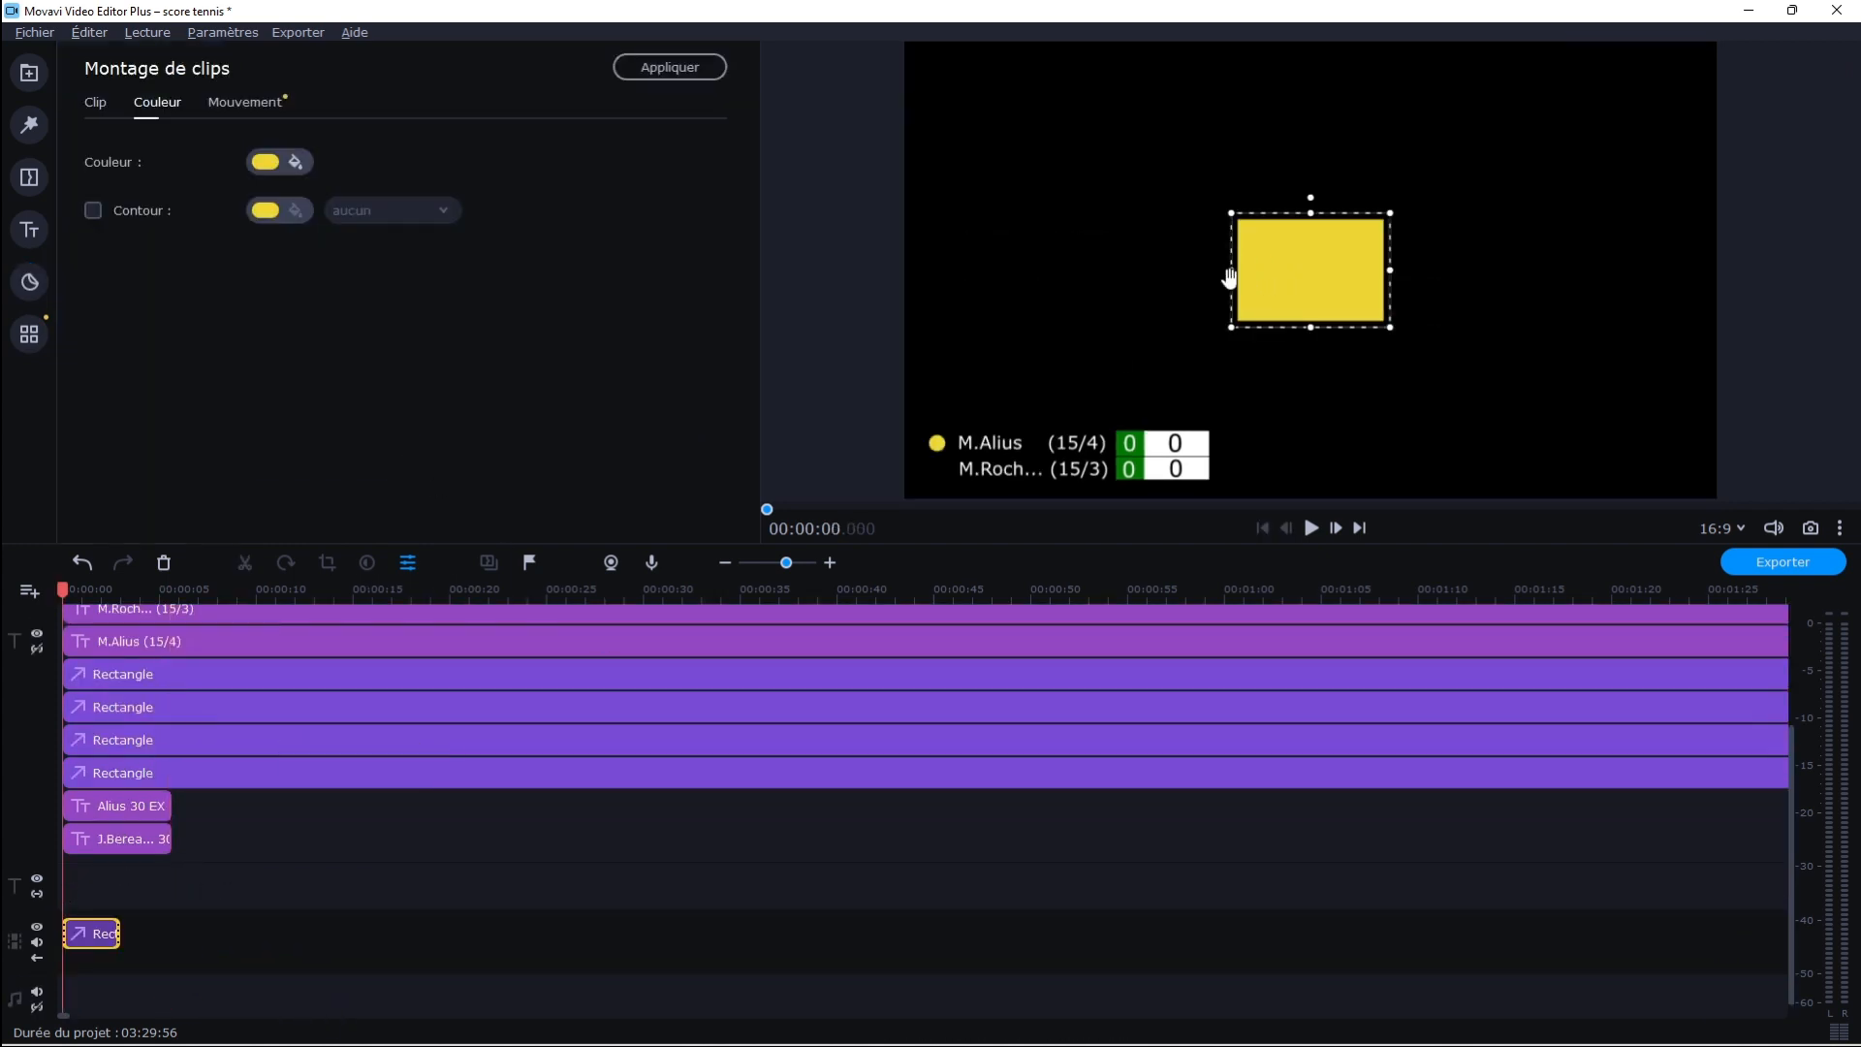
Stretch the new yellow rectangle into a wide, flat bar and delete it from the timeline
drag(1236, 274, 1129, 275)
drag(1254, 212, 1205, 281)
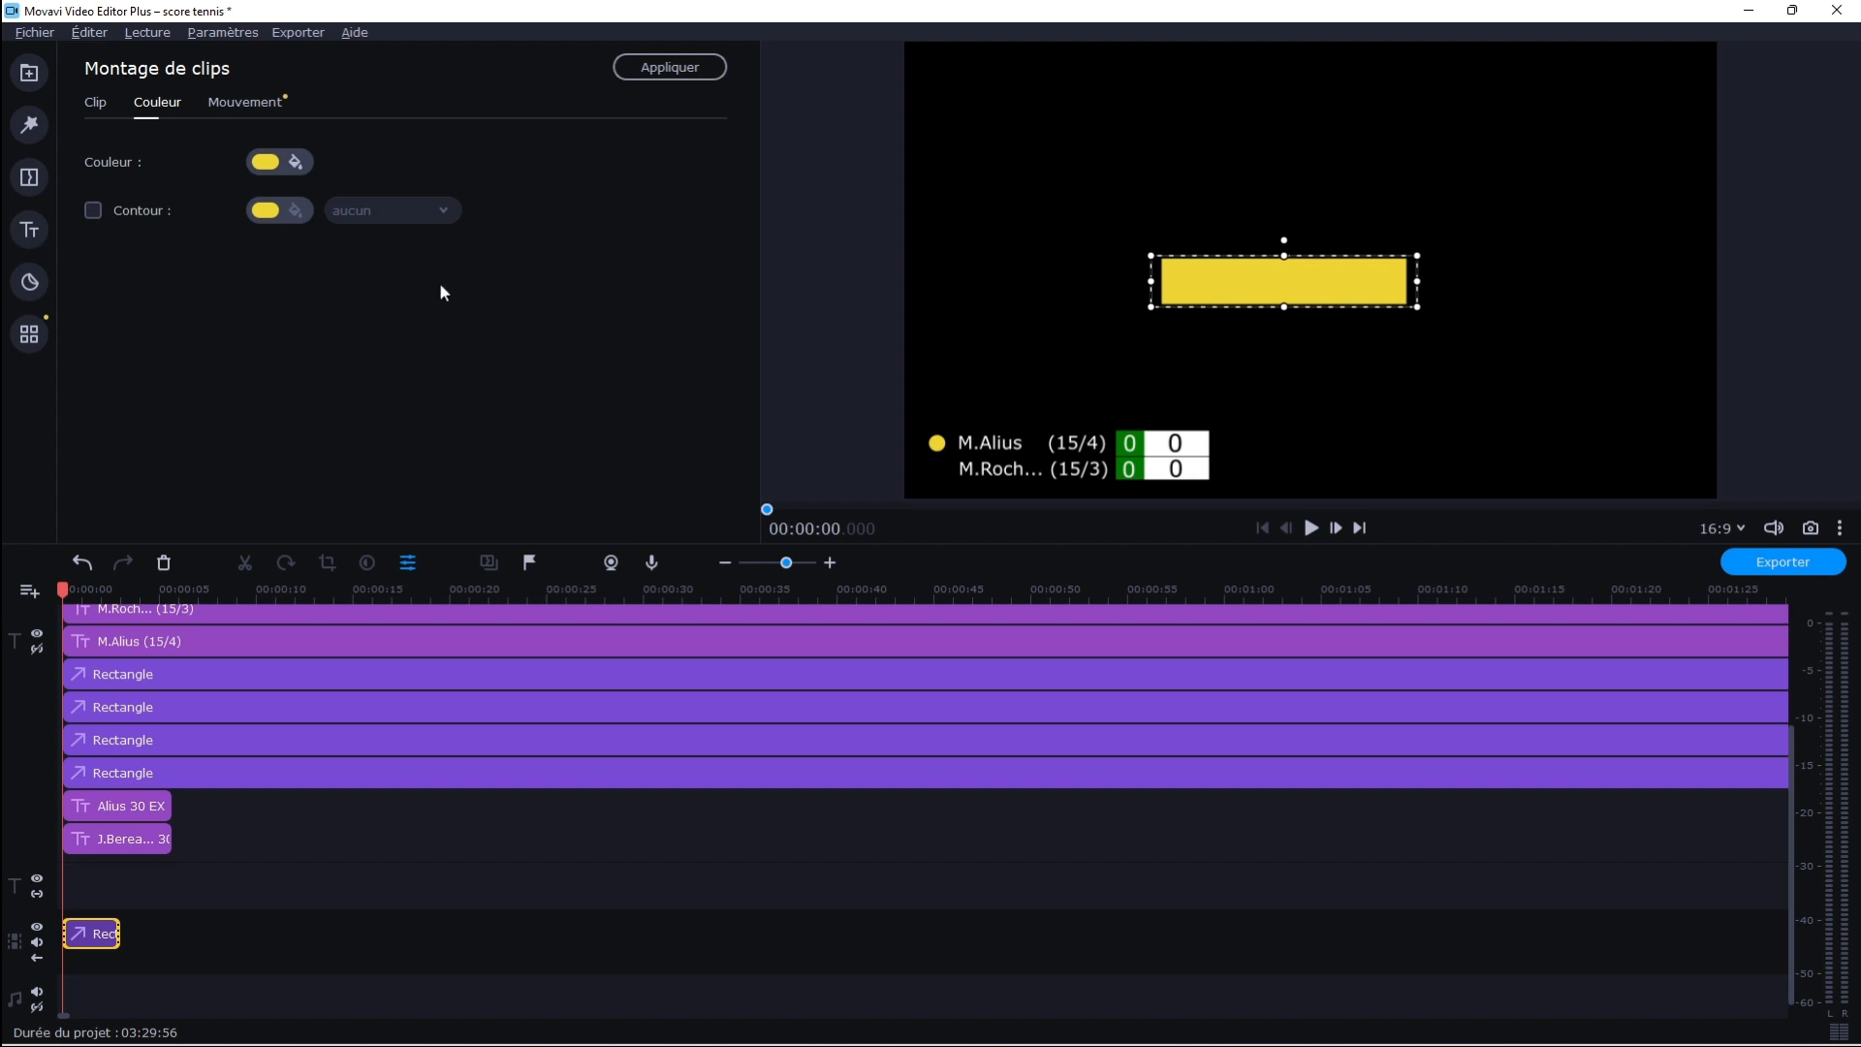
click(164, 563)
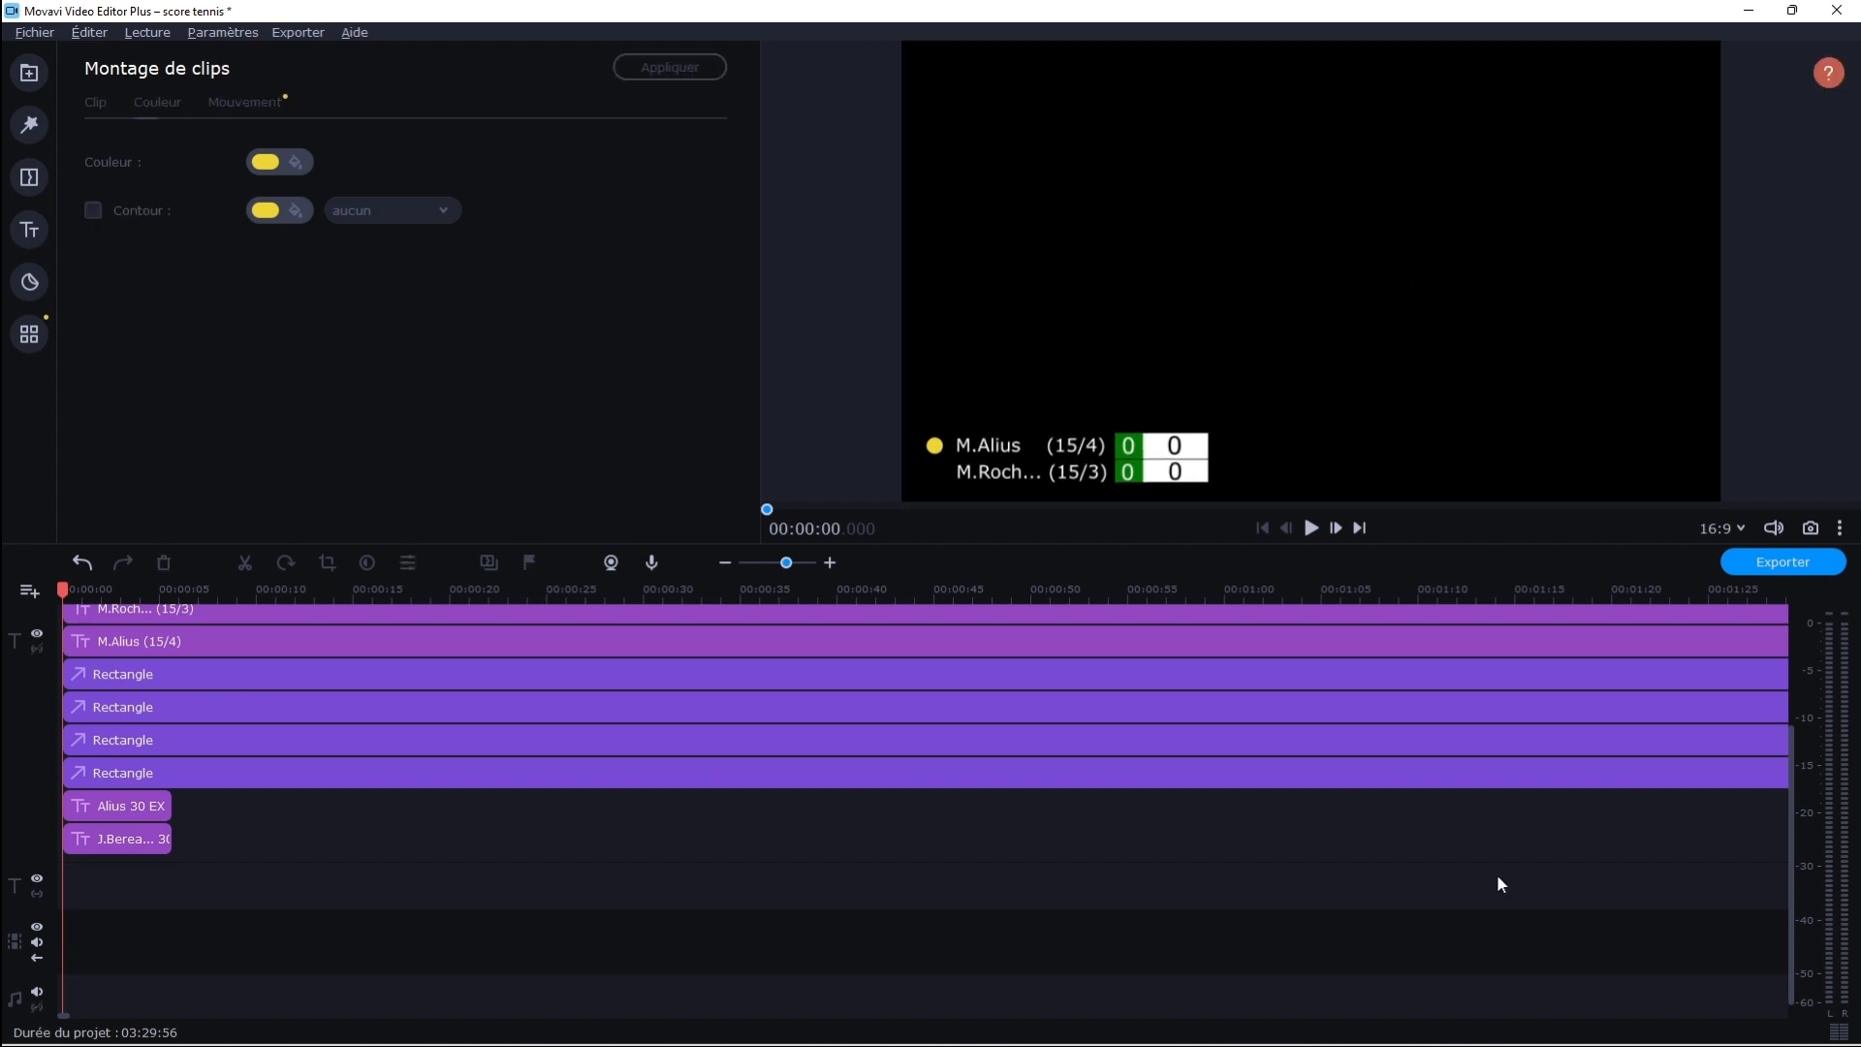
Try splitting all scoreboard layers at 02:09:36 and selecting the parts after the cut, and undo the split
drag(1790, 929, 1786, 790)
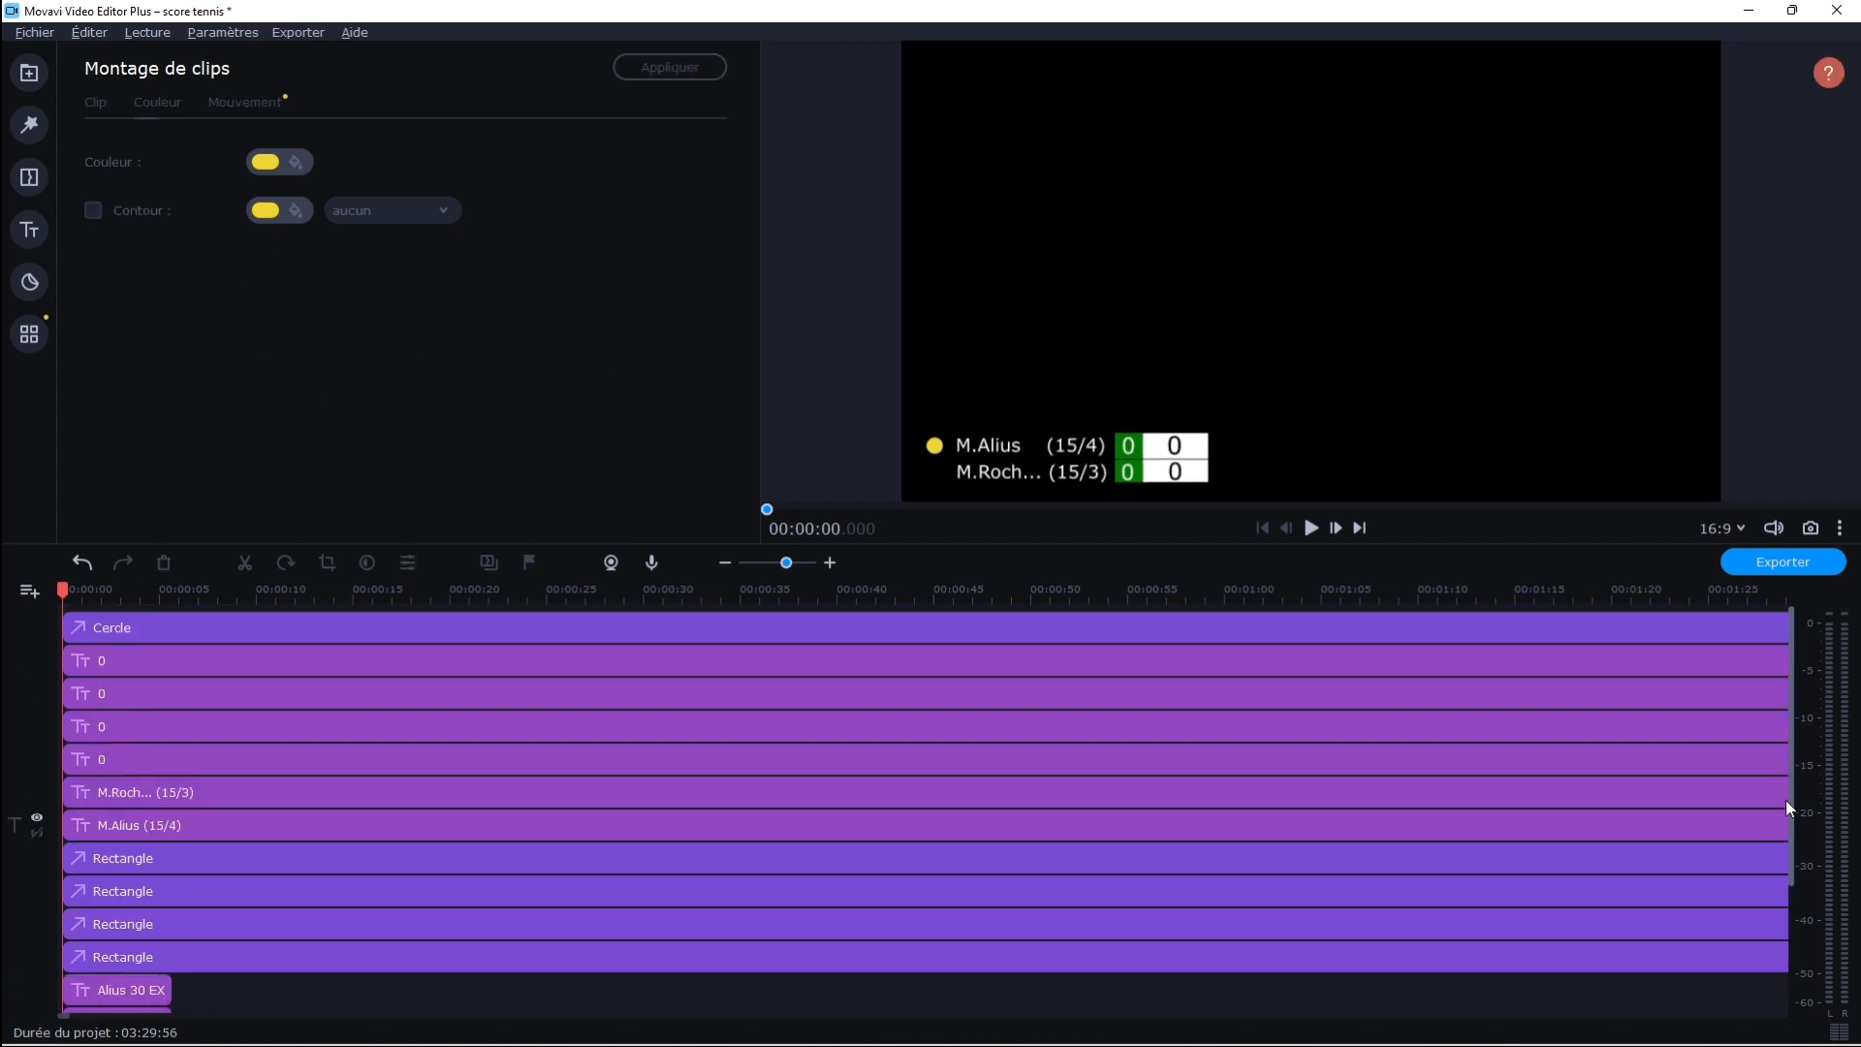
drag(790, 570, 735, 581)
drag(382, 595, 373, 776)
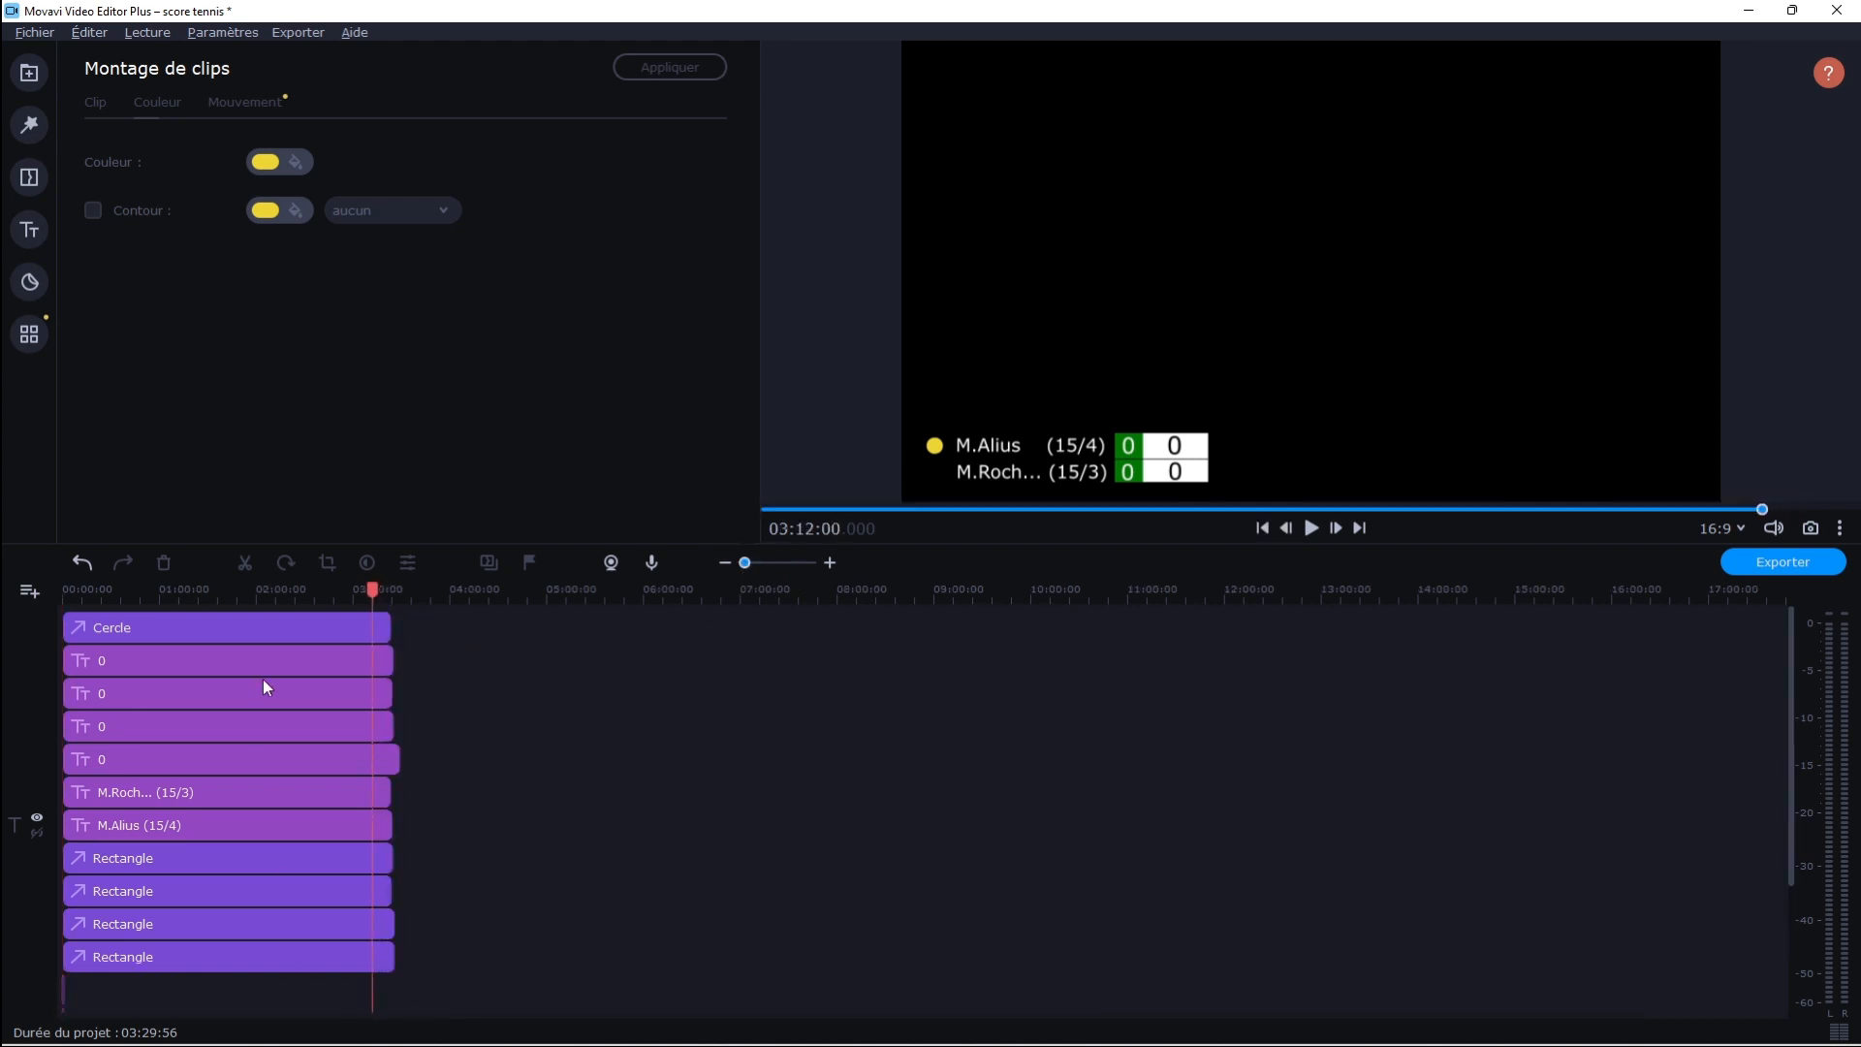
click(271, 598)
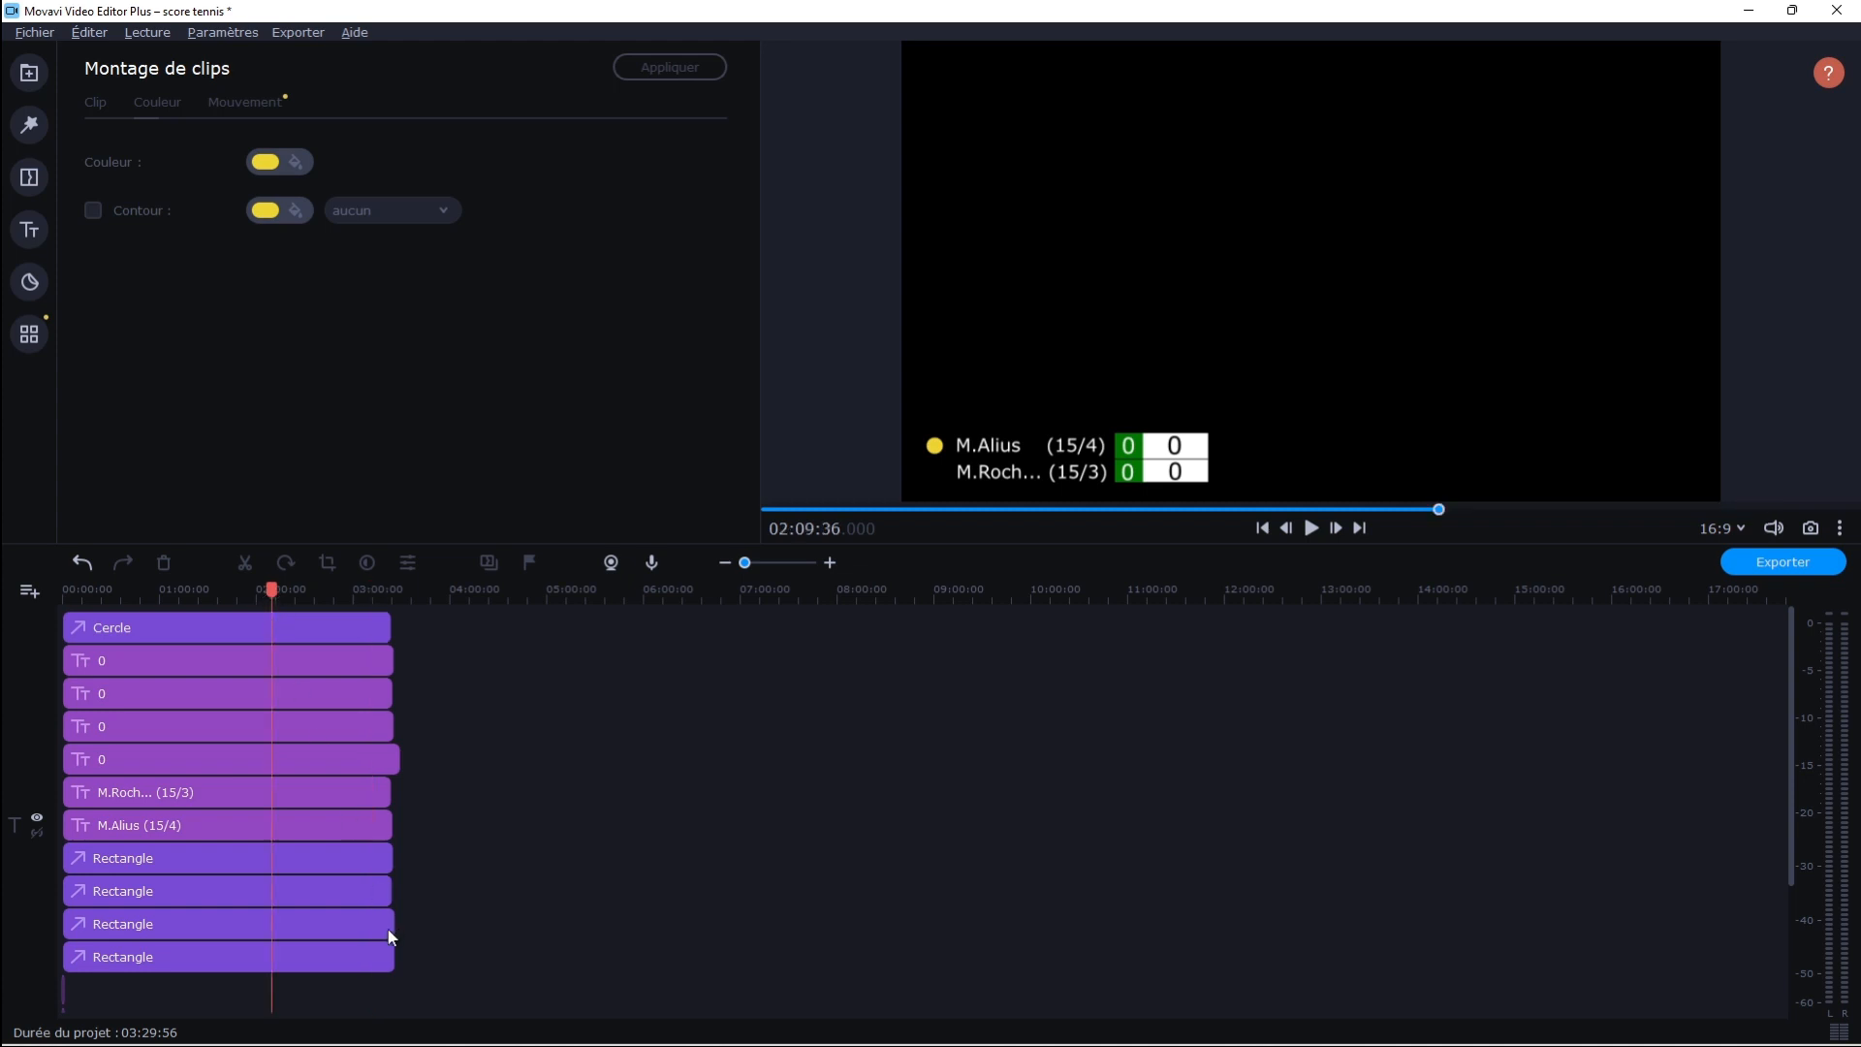
key(ctrl+a)
click(244, 562)
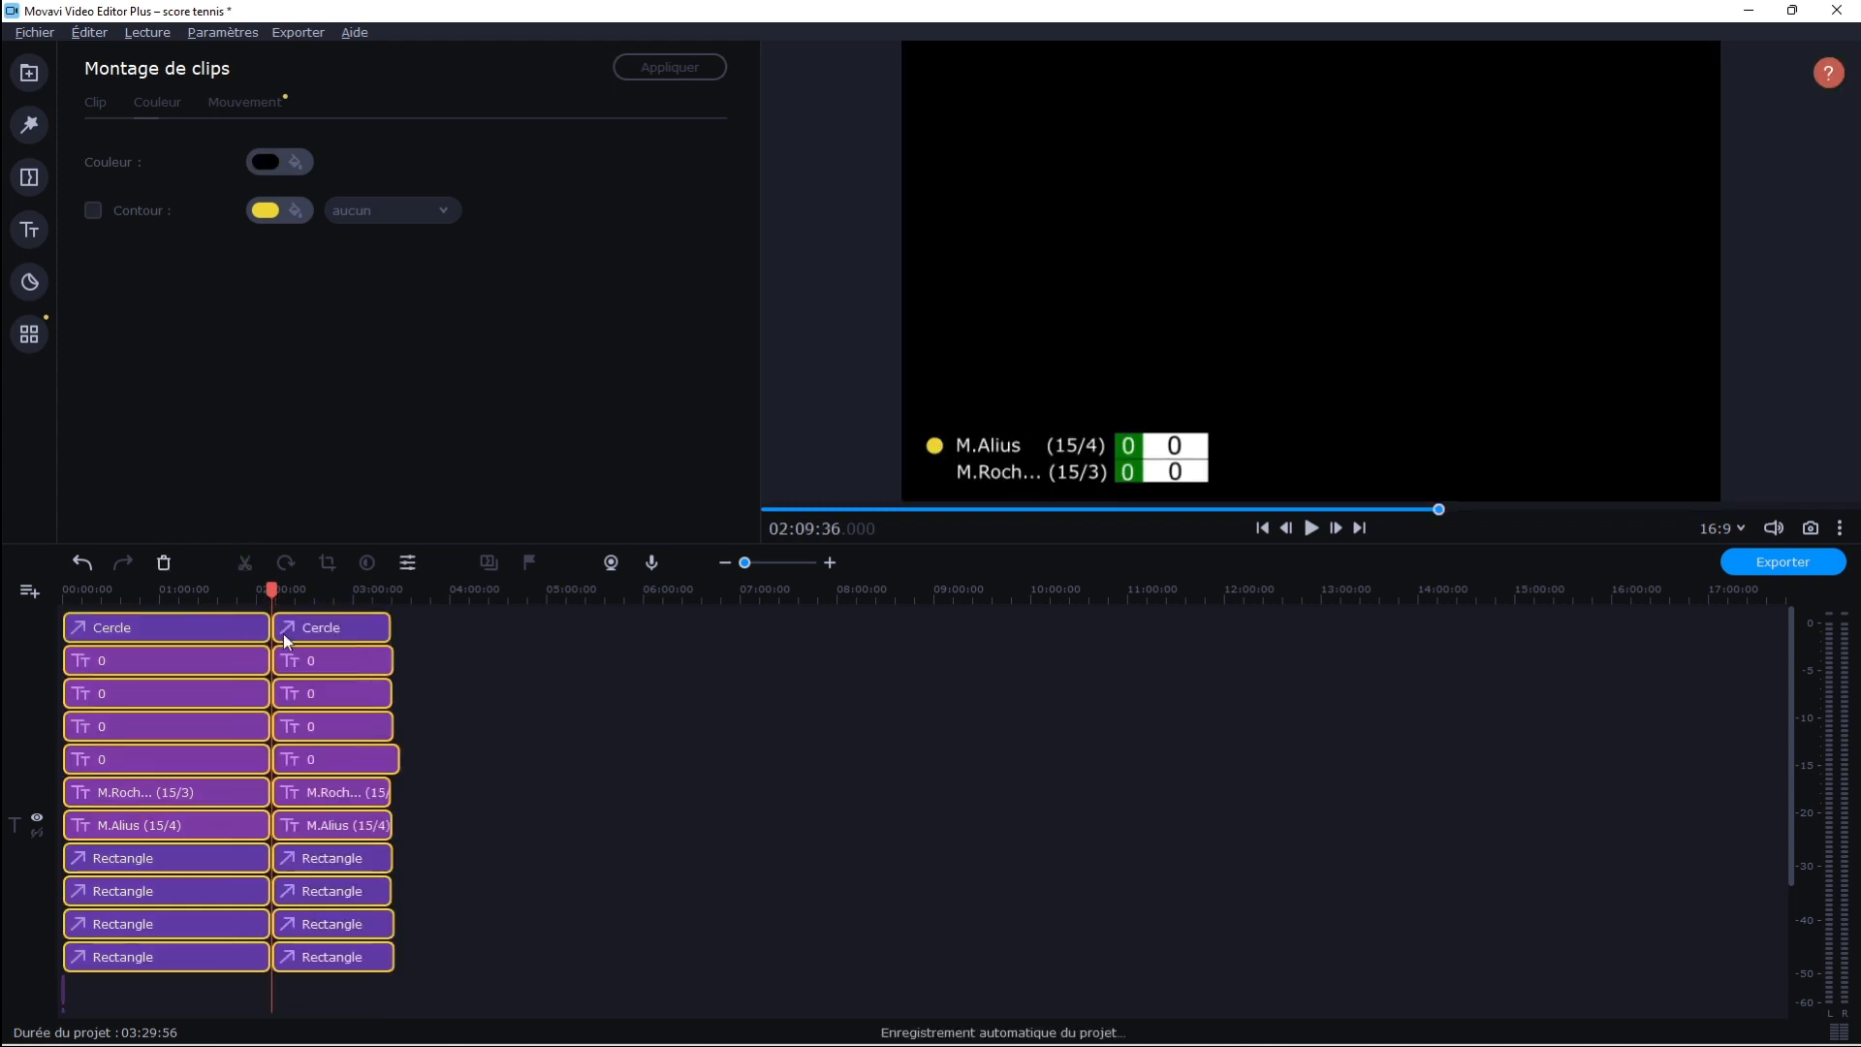
drag(422, 972, 273, 606)
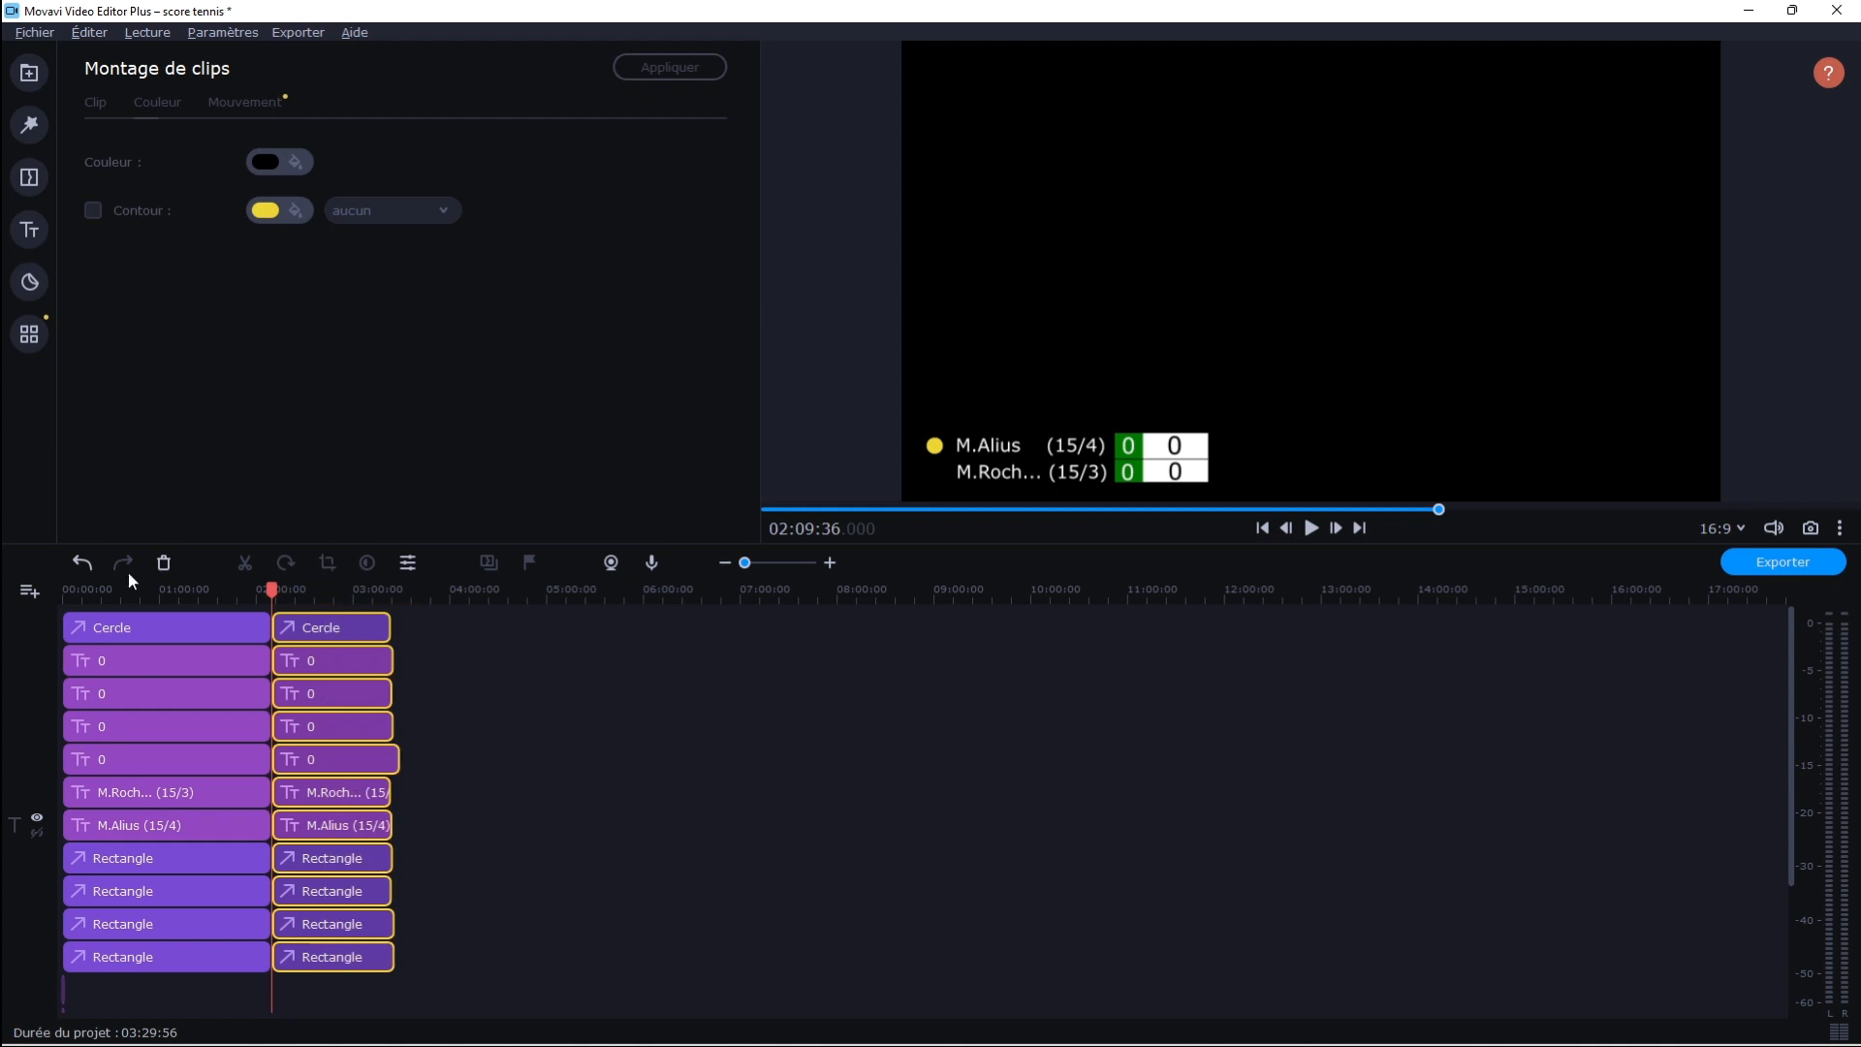
click(84, 563)
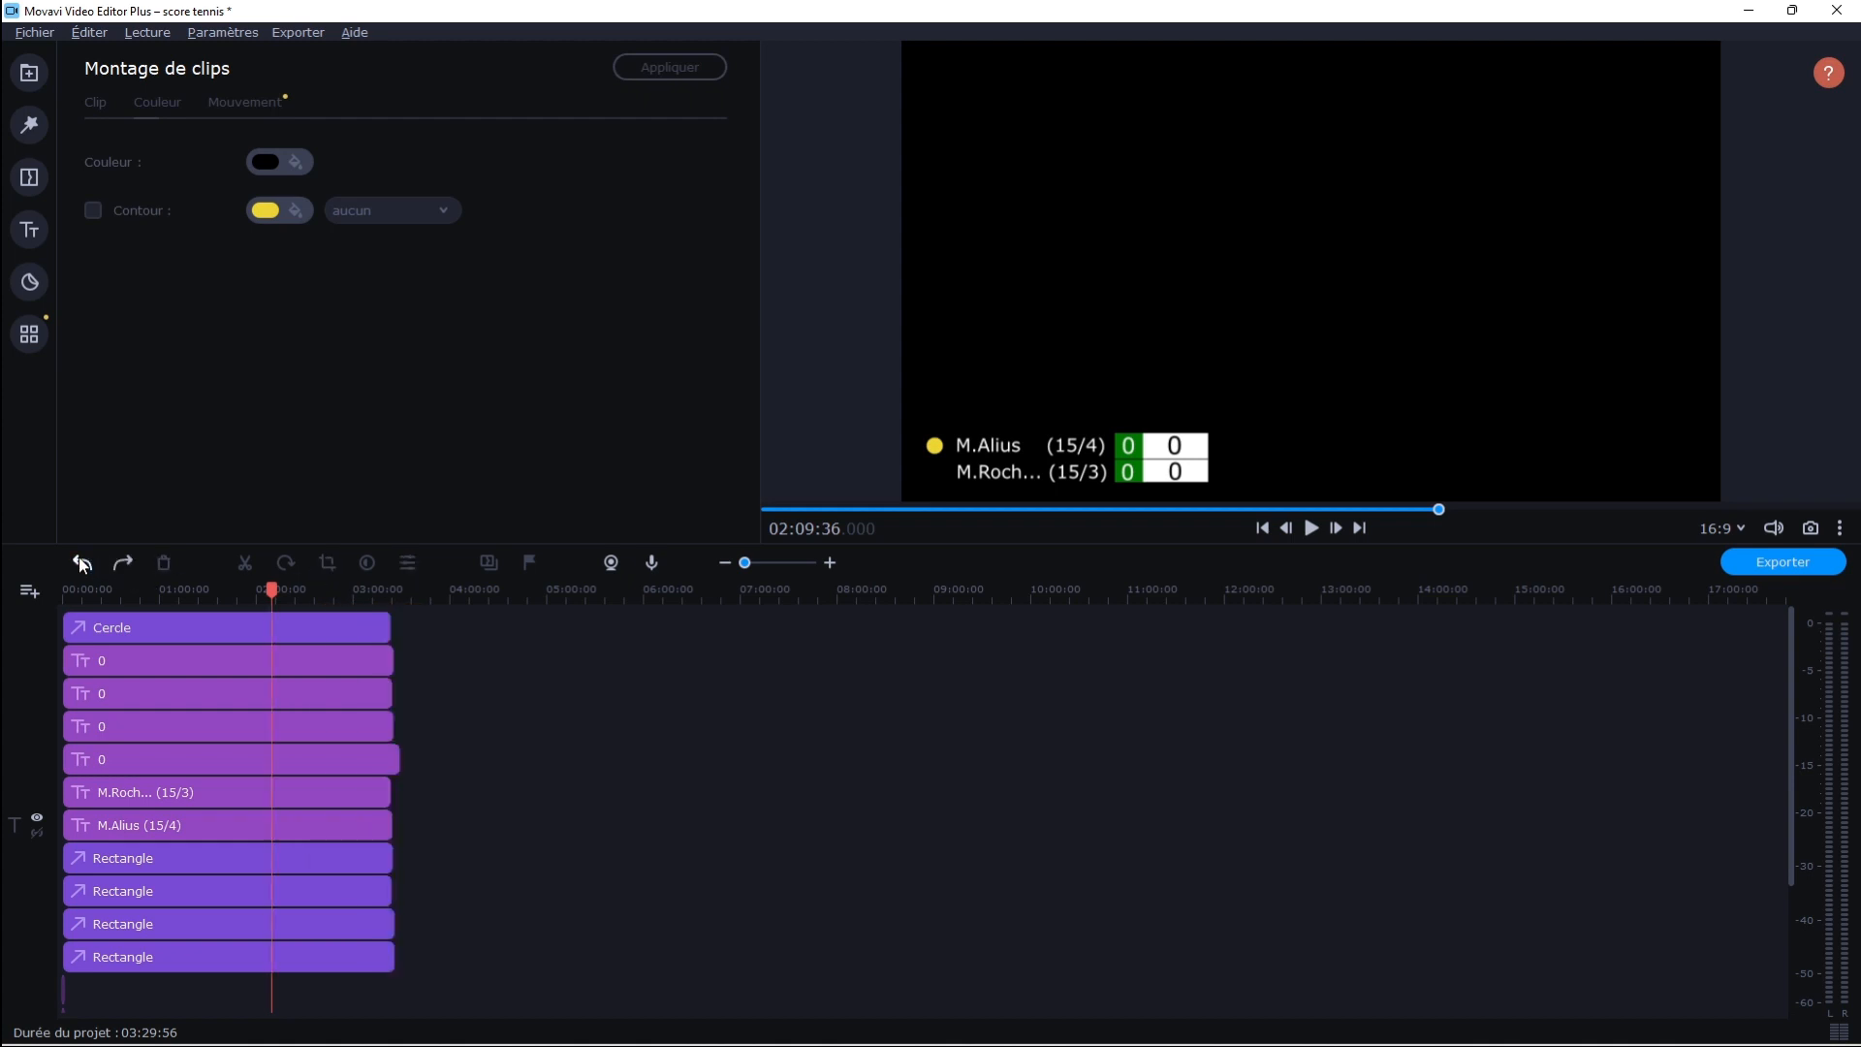
Import the match videos Roc part 1.mp4 to roc part 6.mp4 and place them consecutively on the video track from the start
drag(142, 591, 60, 591)
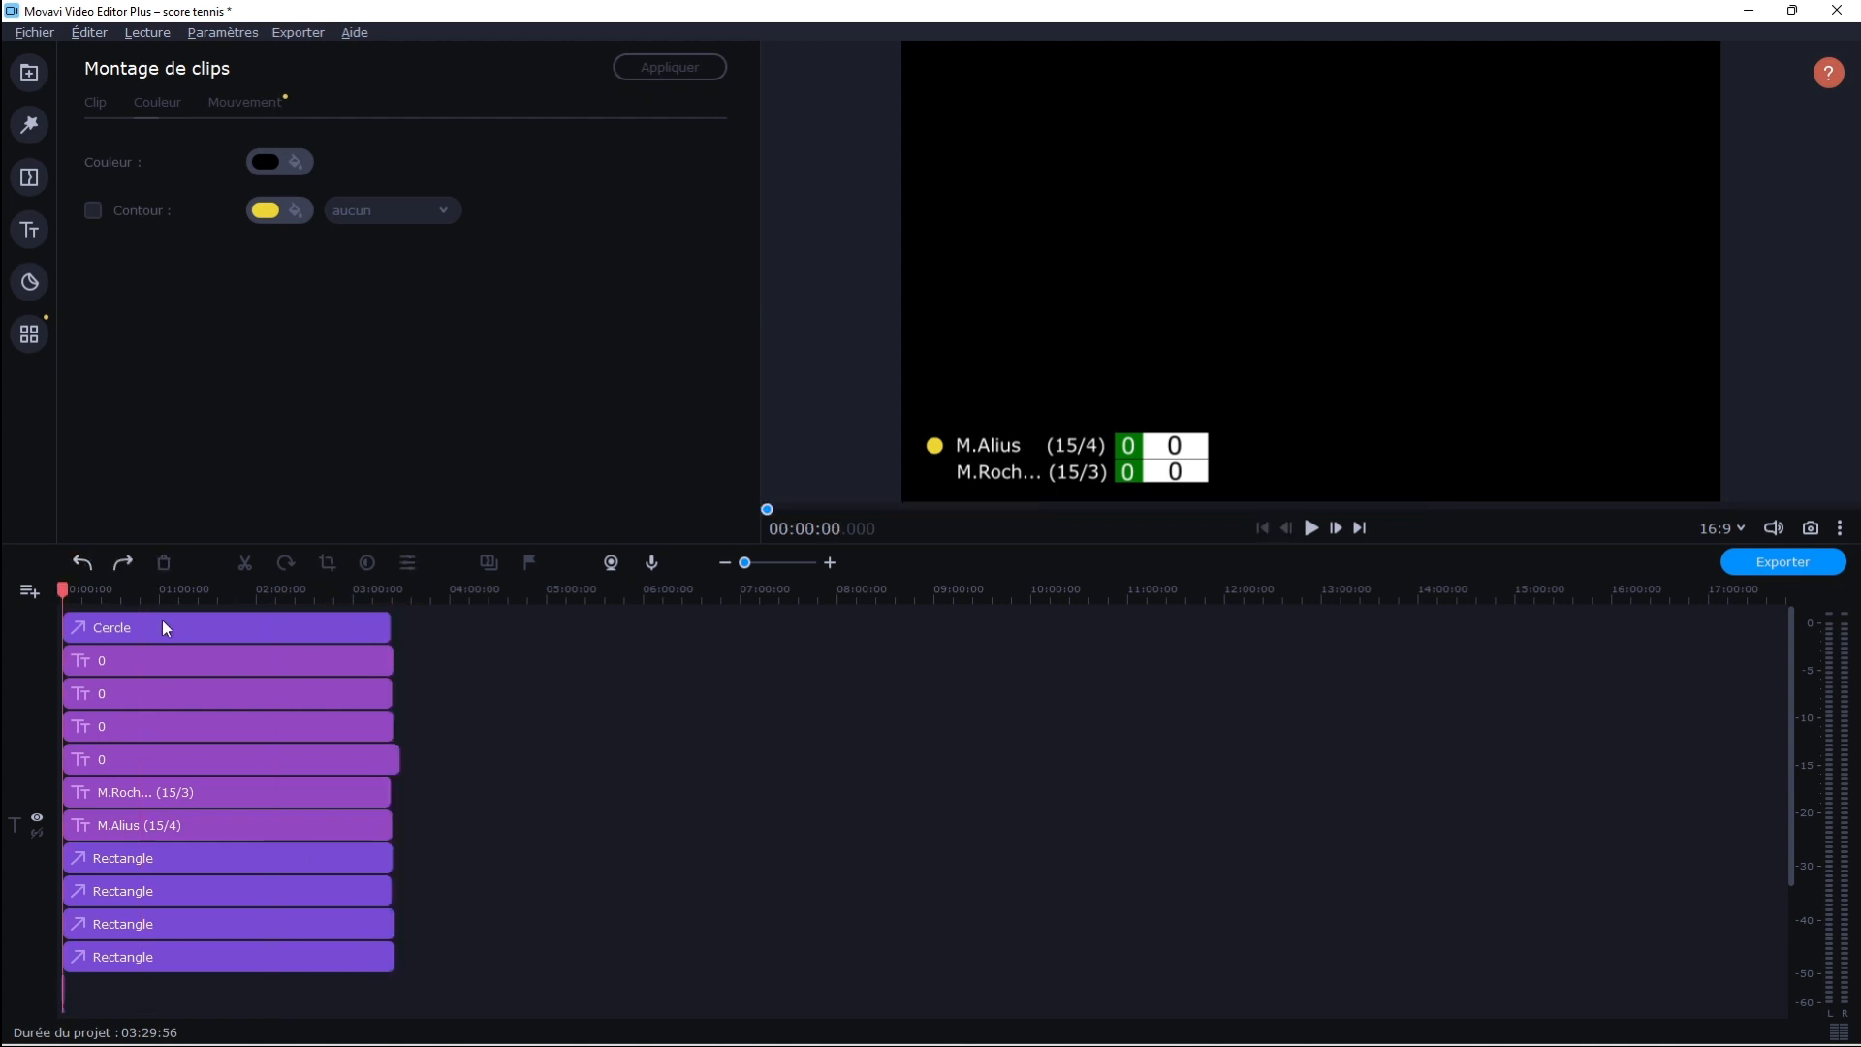
drag(744, 562, 762, 564)
click(31, 79)
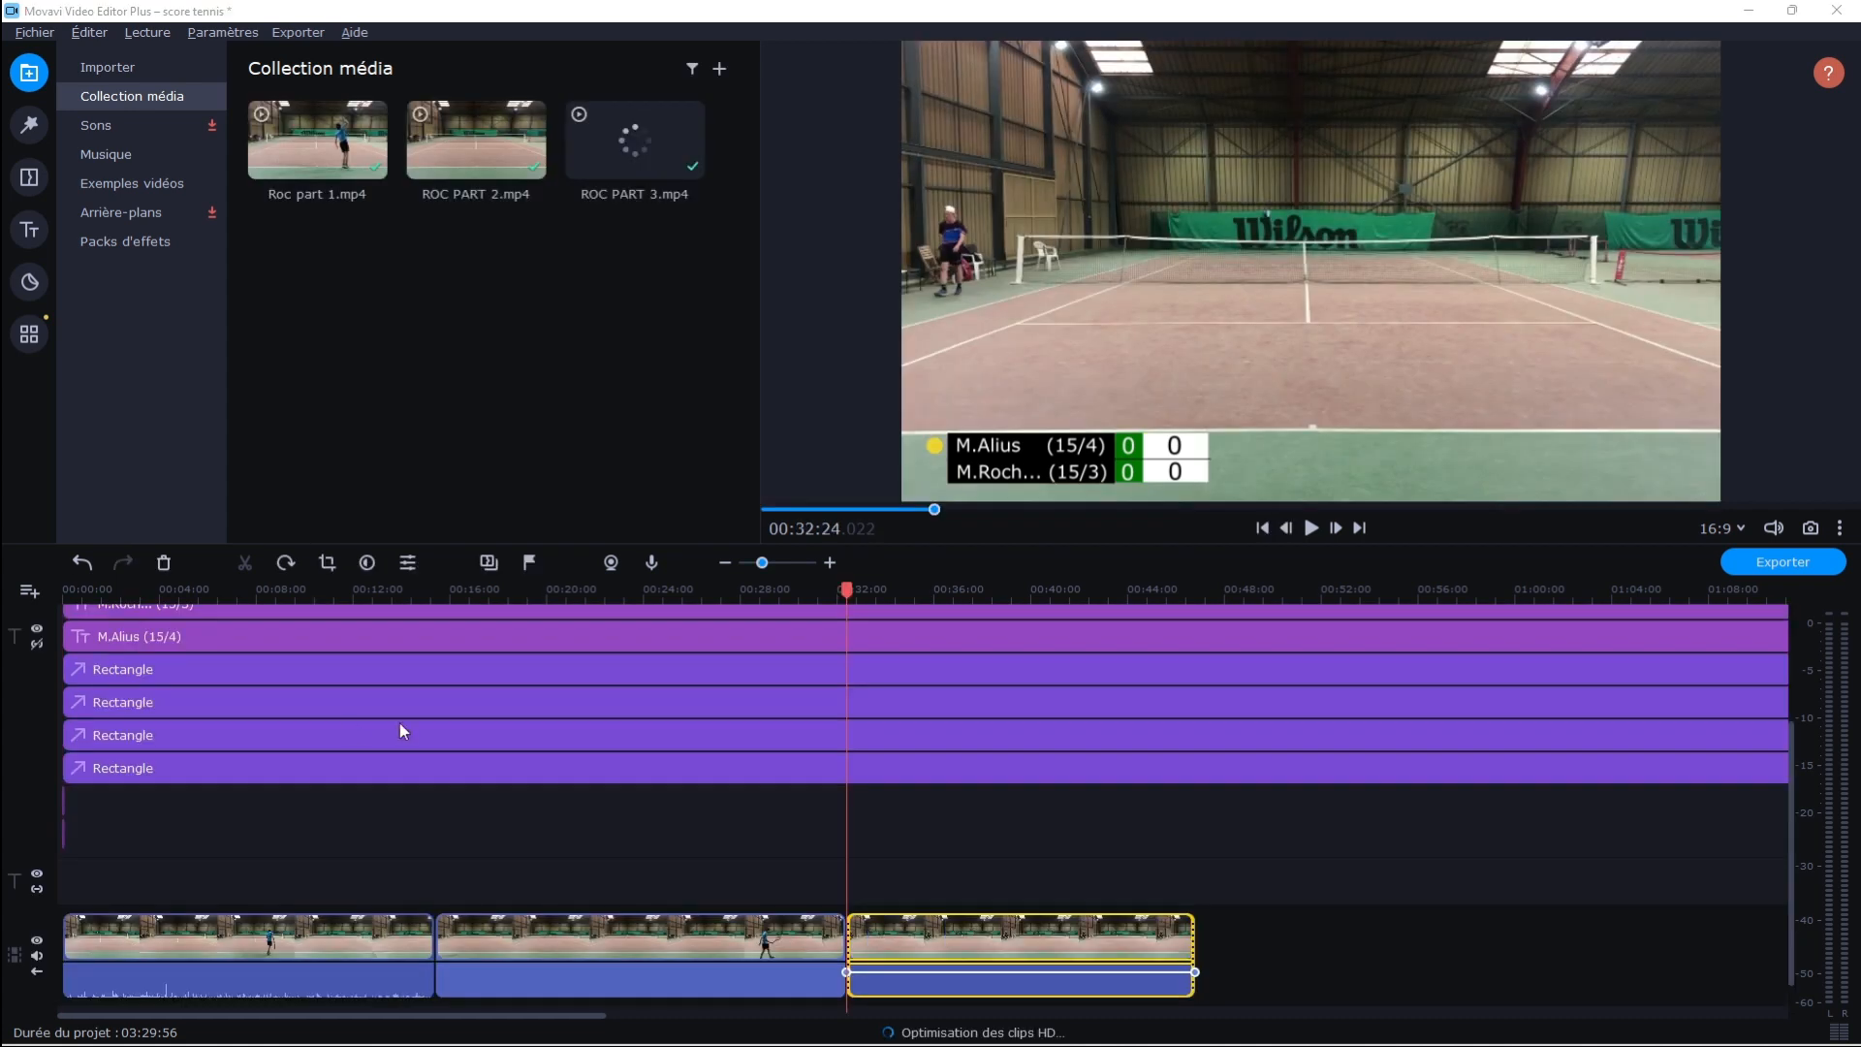
drag(403, 731, 1217, 928)
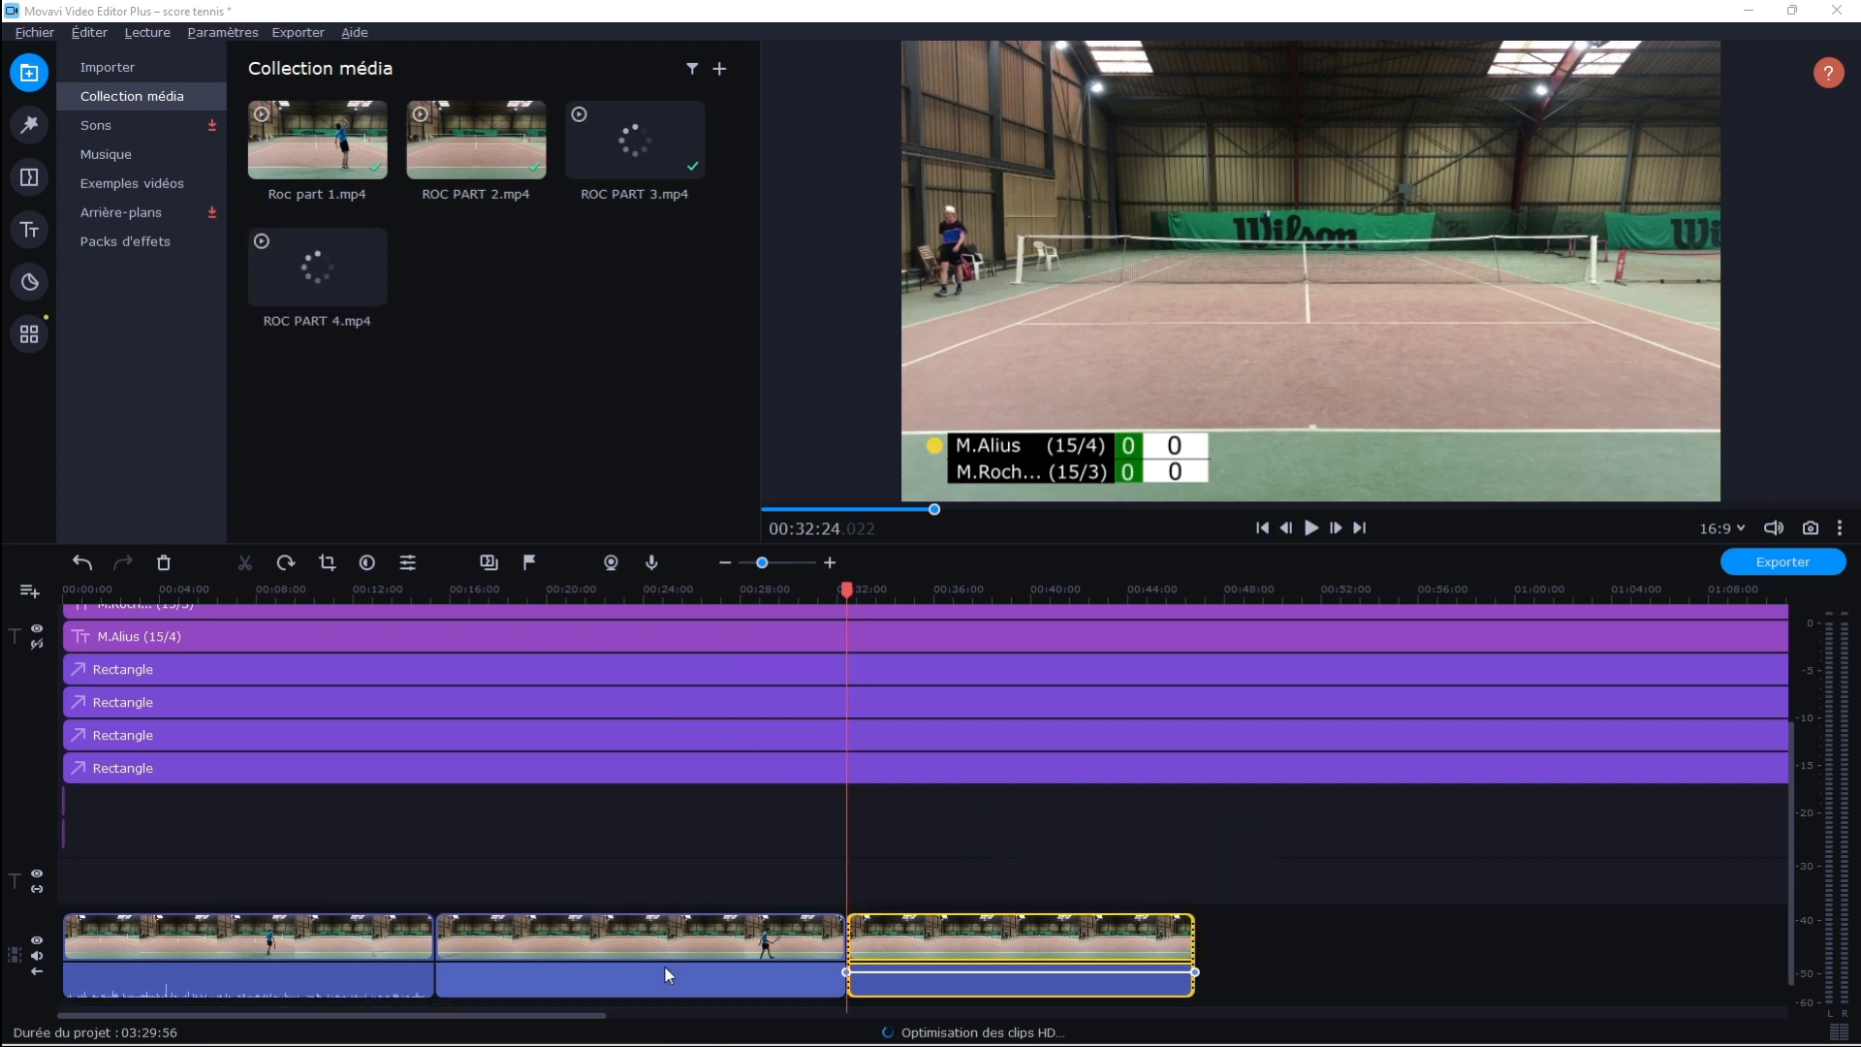
drag(29, 599, 1590, 931)
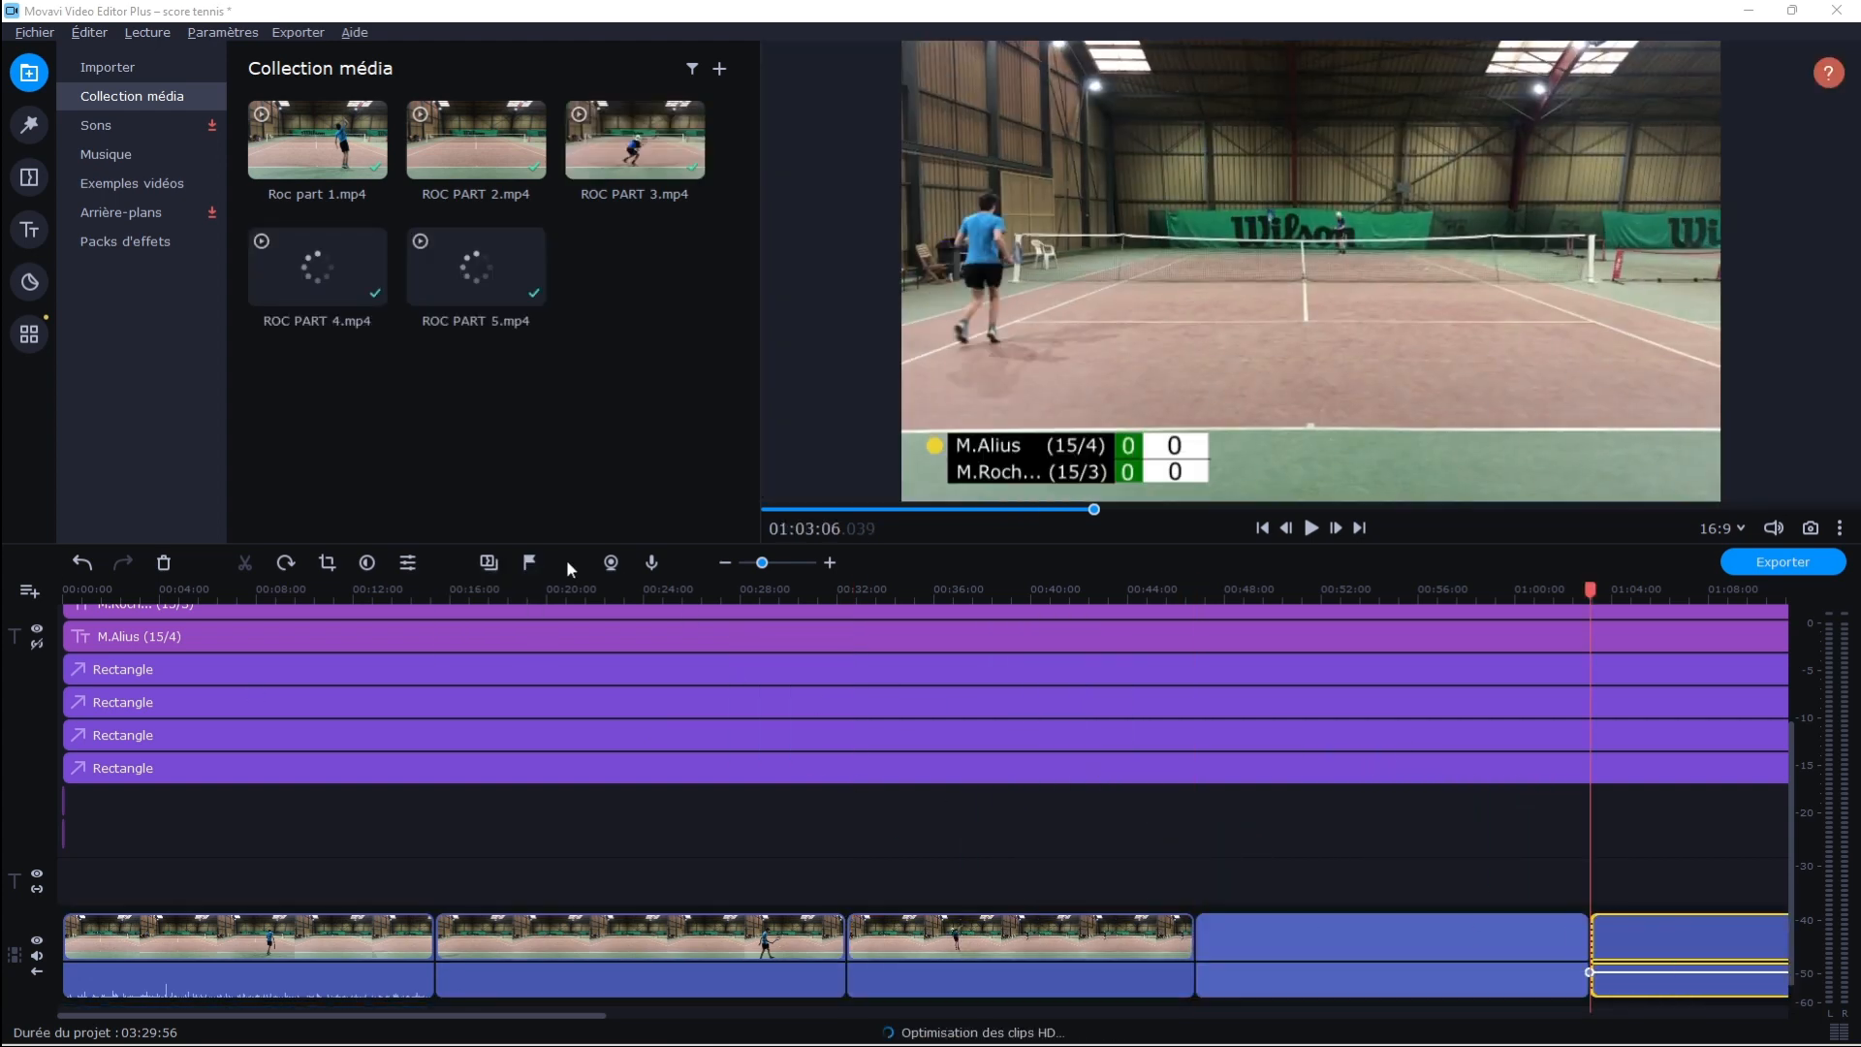
click(754, 562)
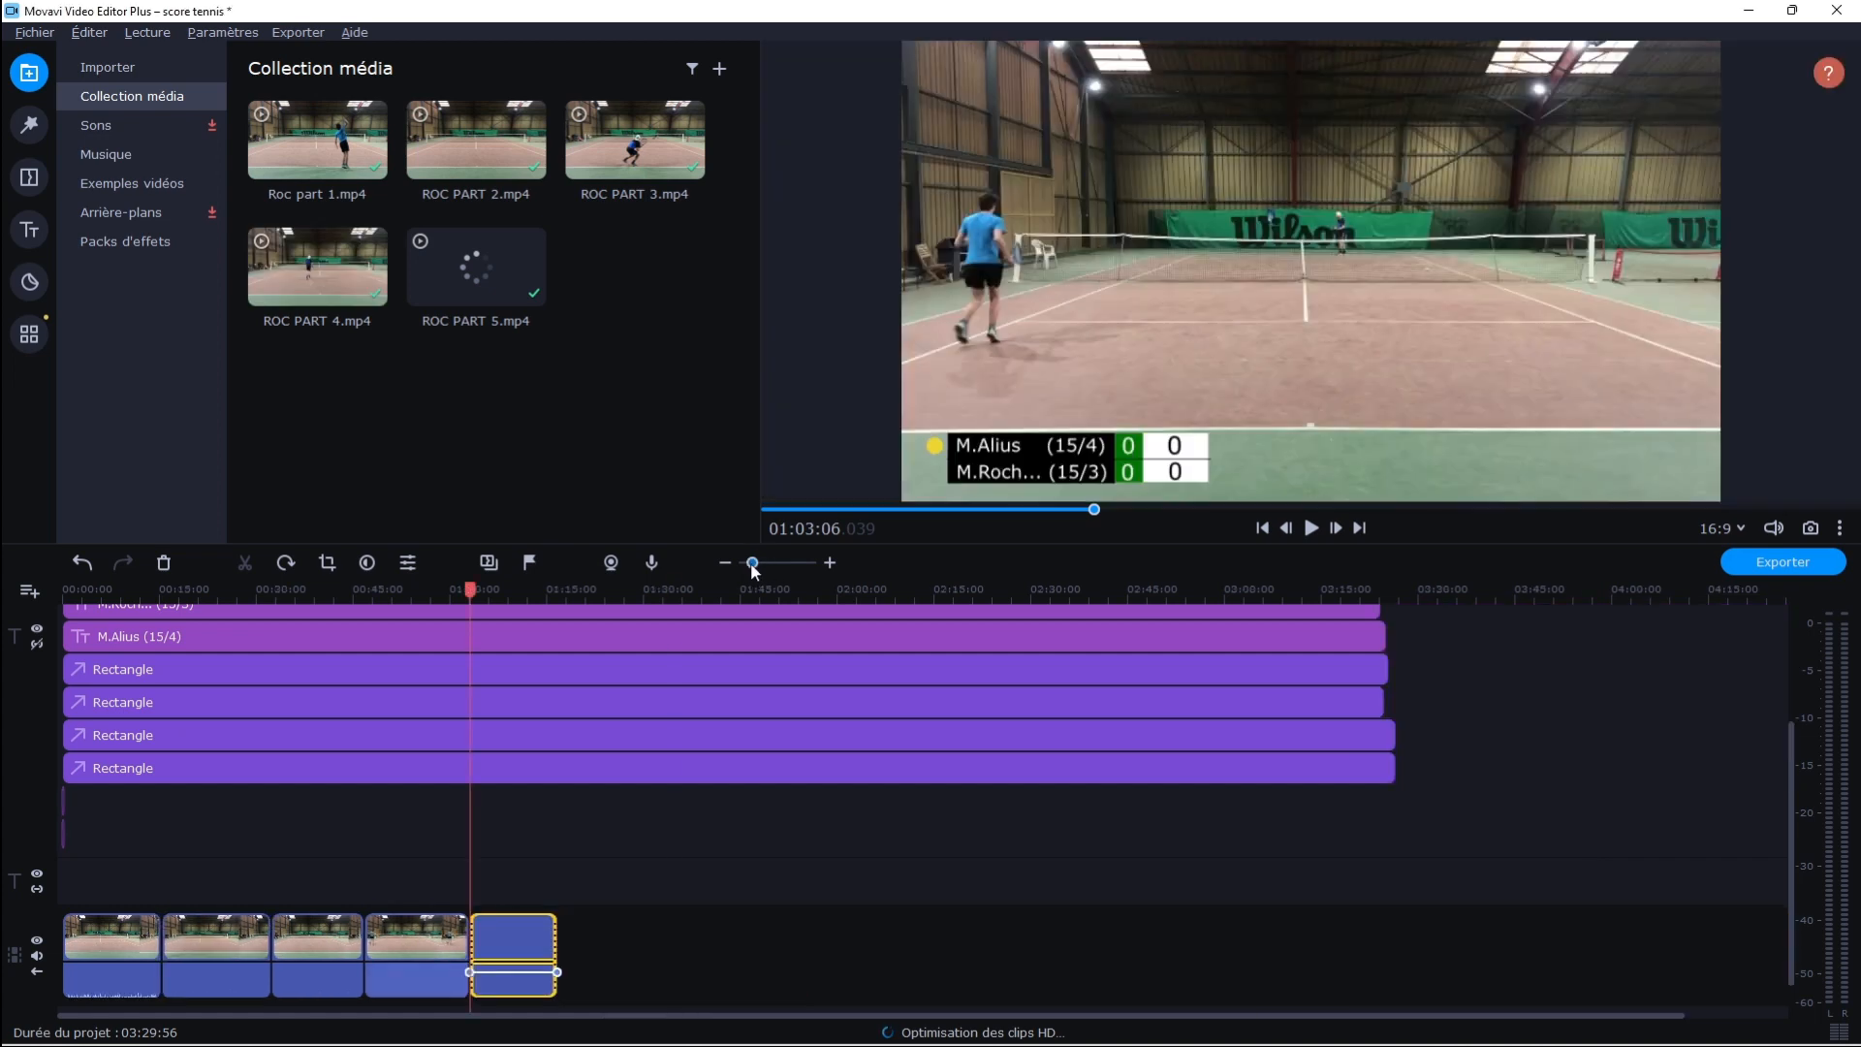
drag(0, 679, 613, 887)
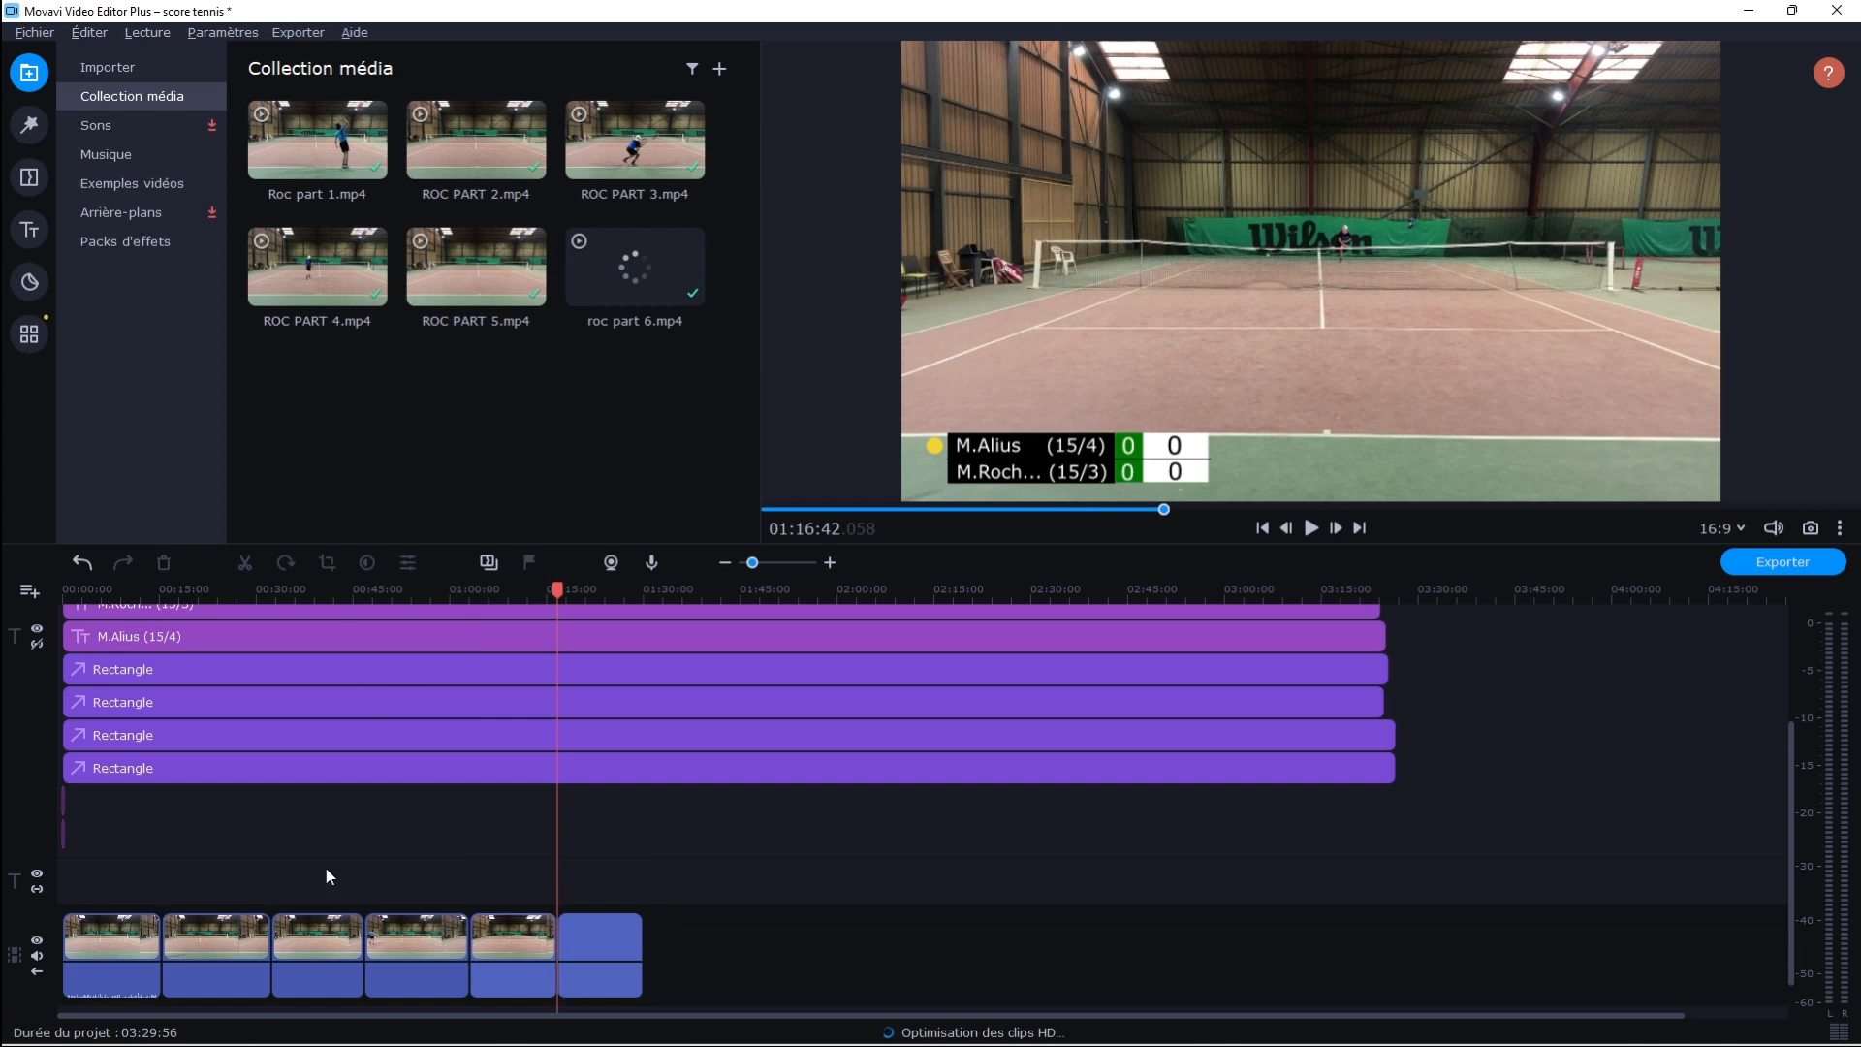
Check the scoreboard over the footage at 00:08:42 and adjust the size of the preview area
drag(168, 595, 10, 579)
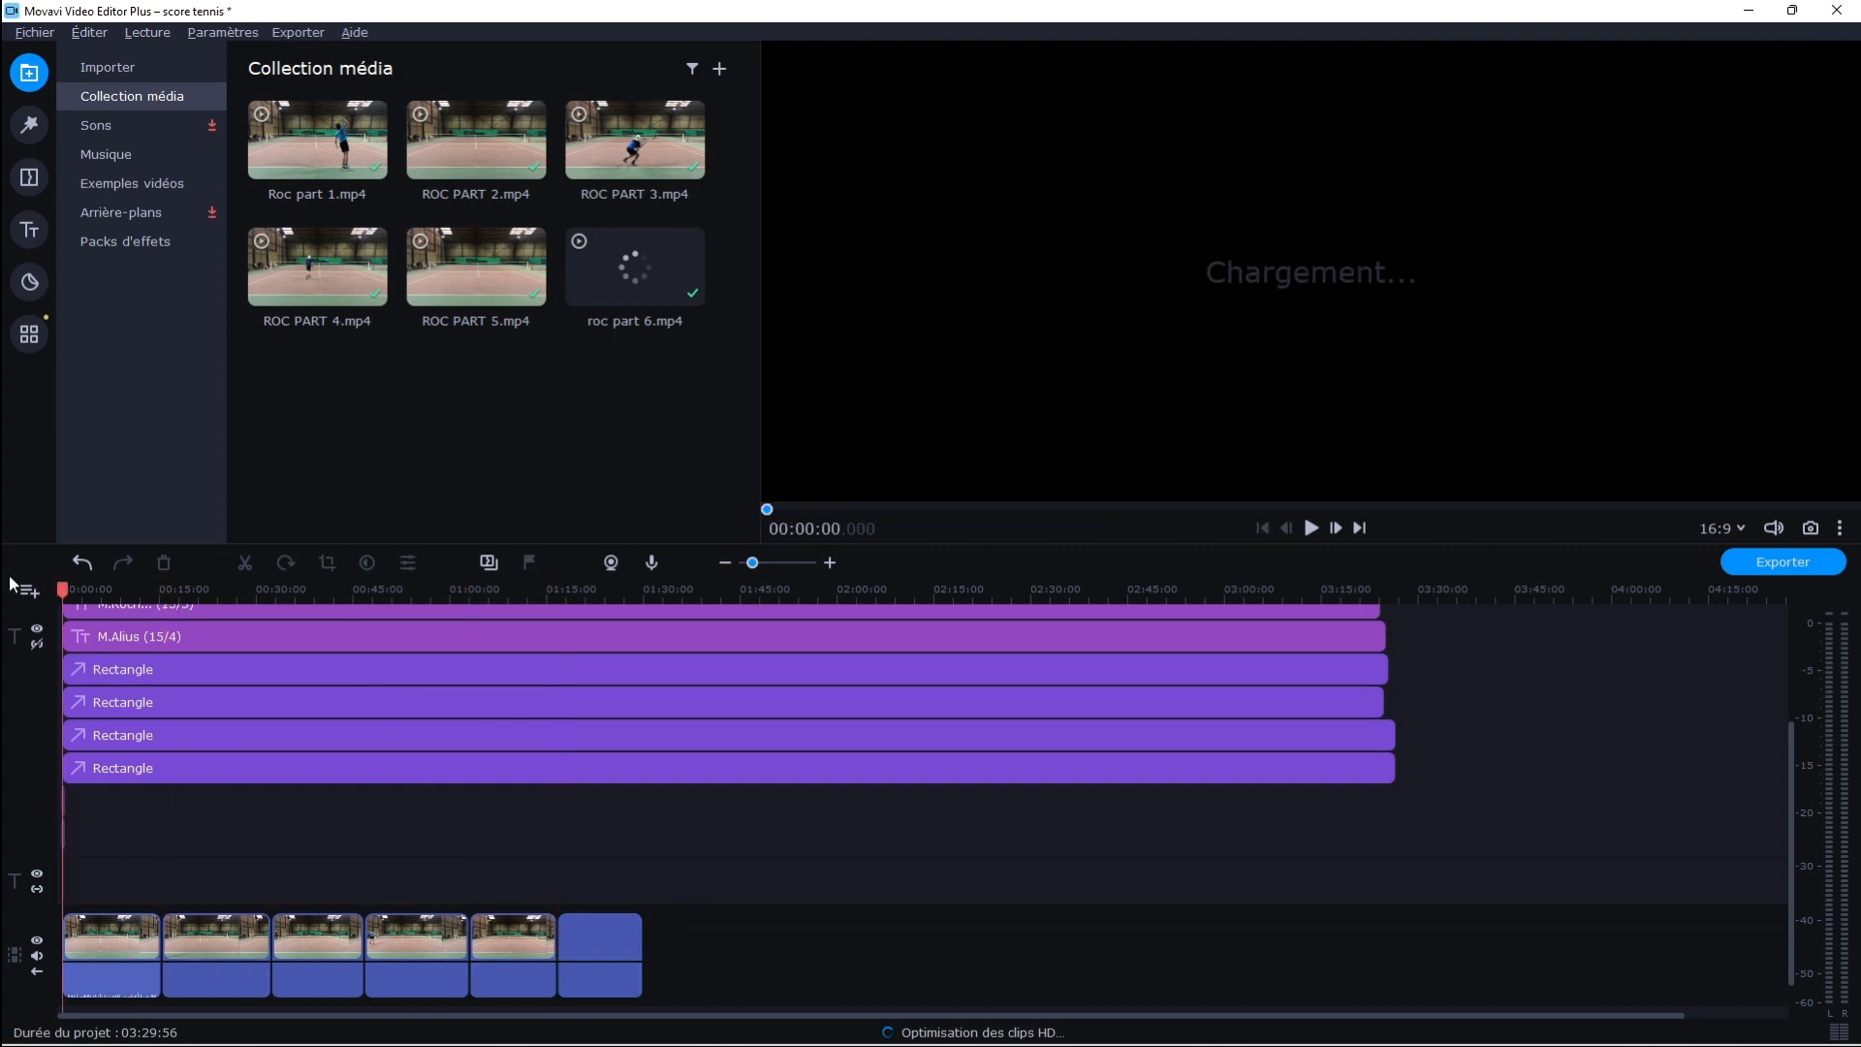
click(120, 591)
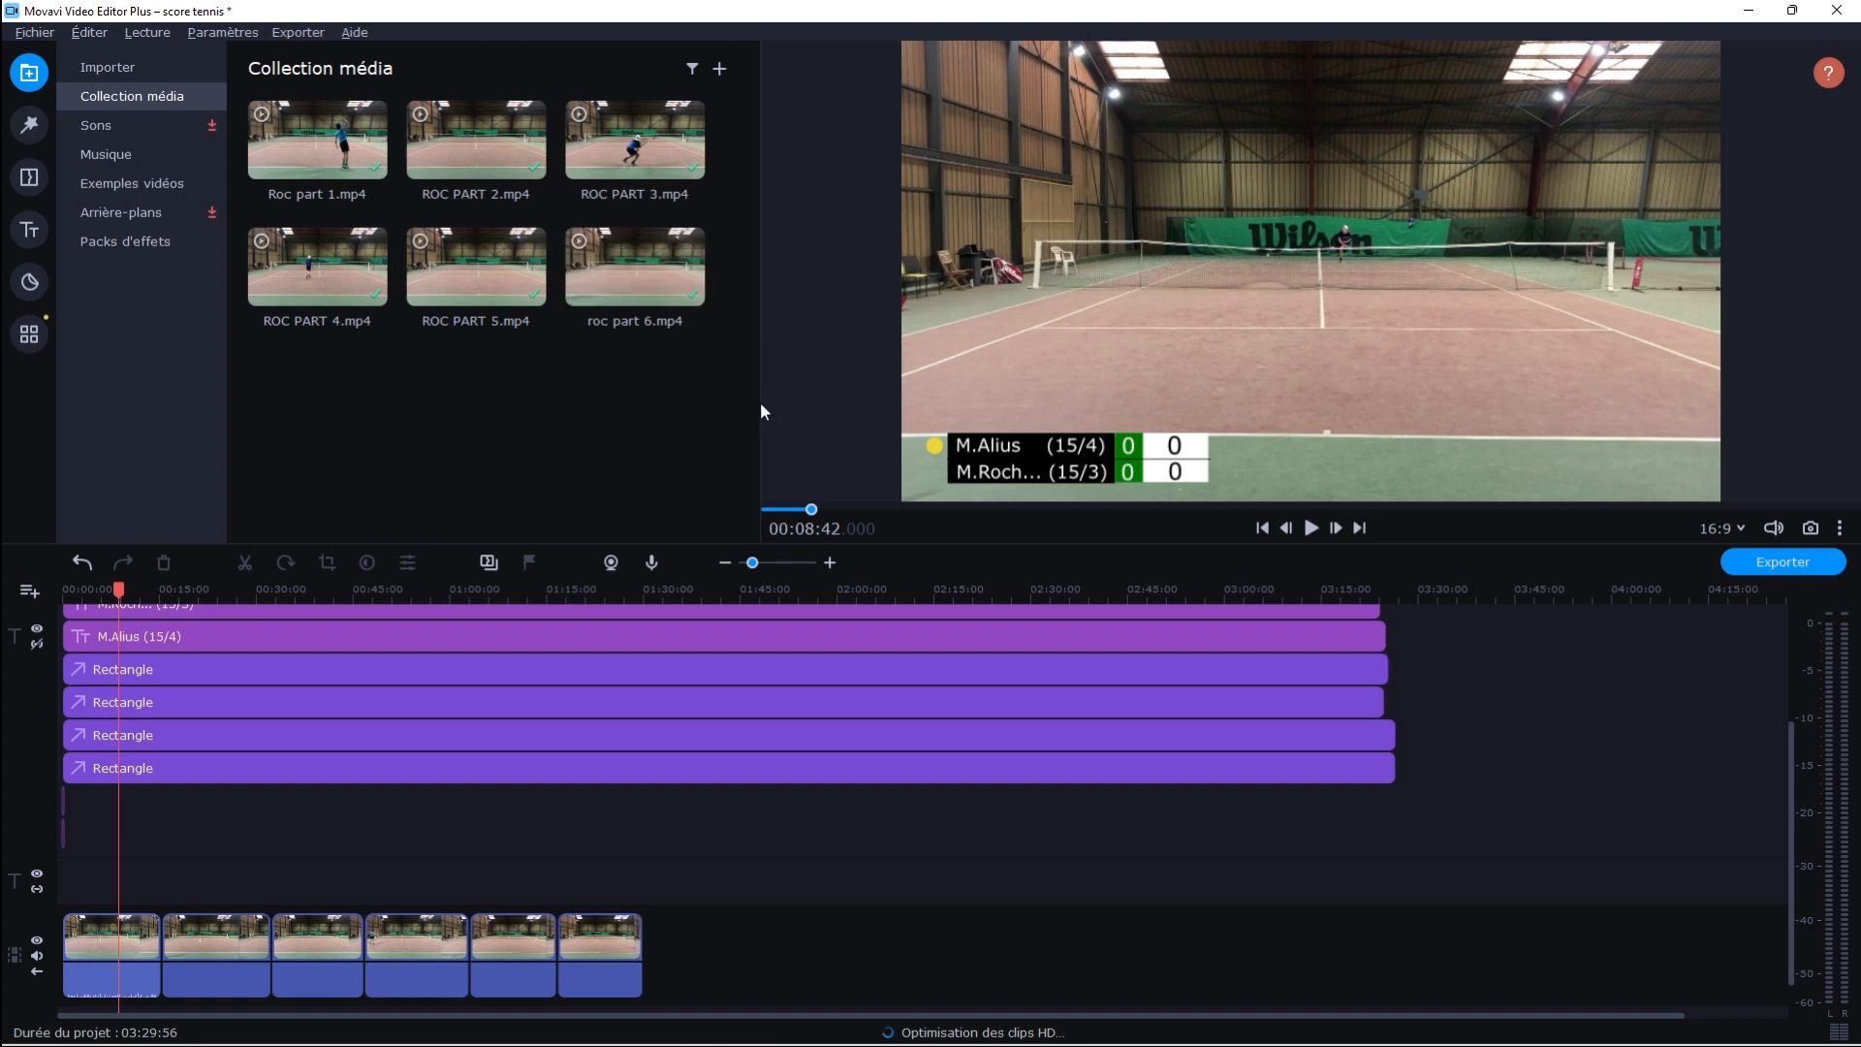
drag(760, 409, 867, 441)
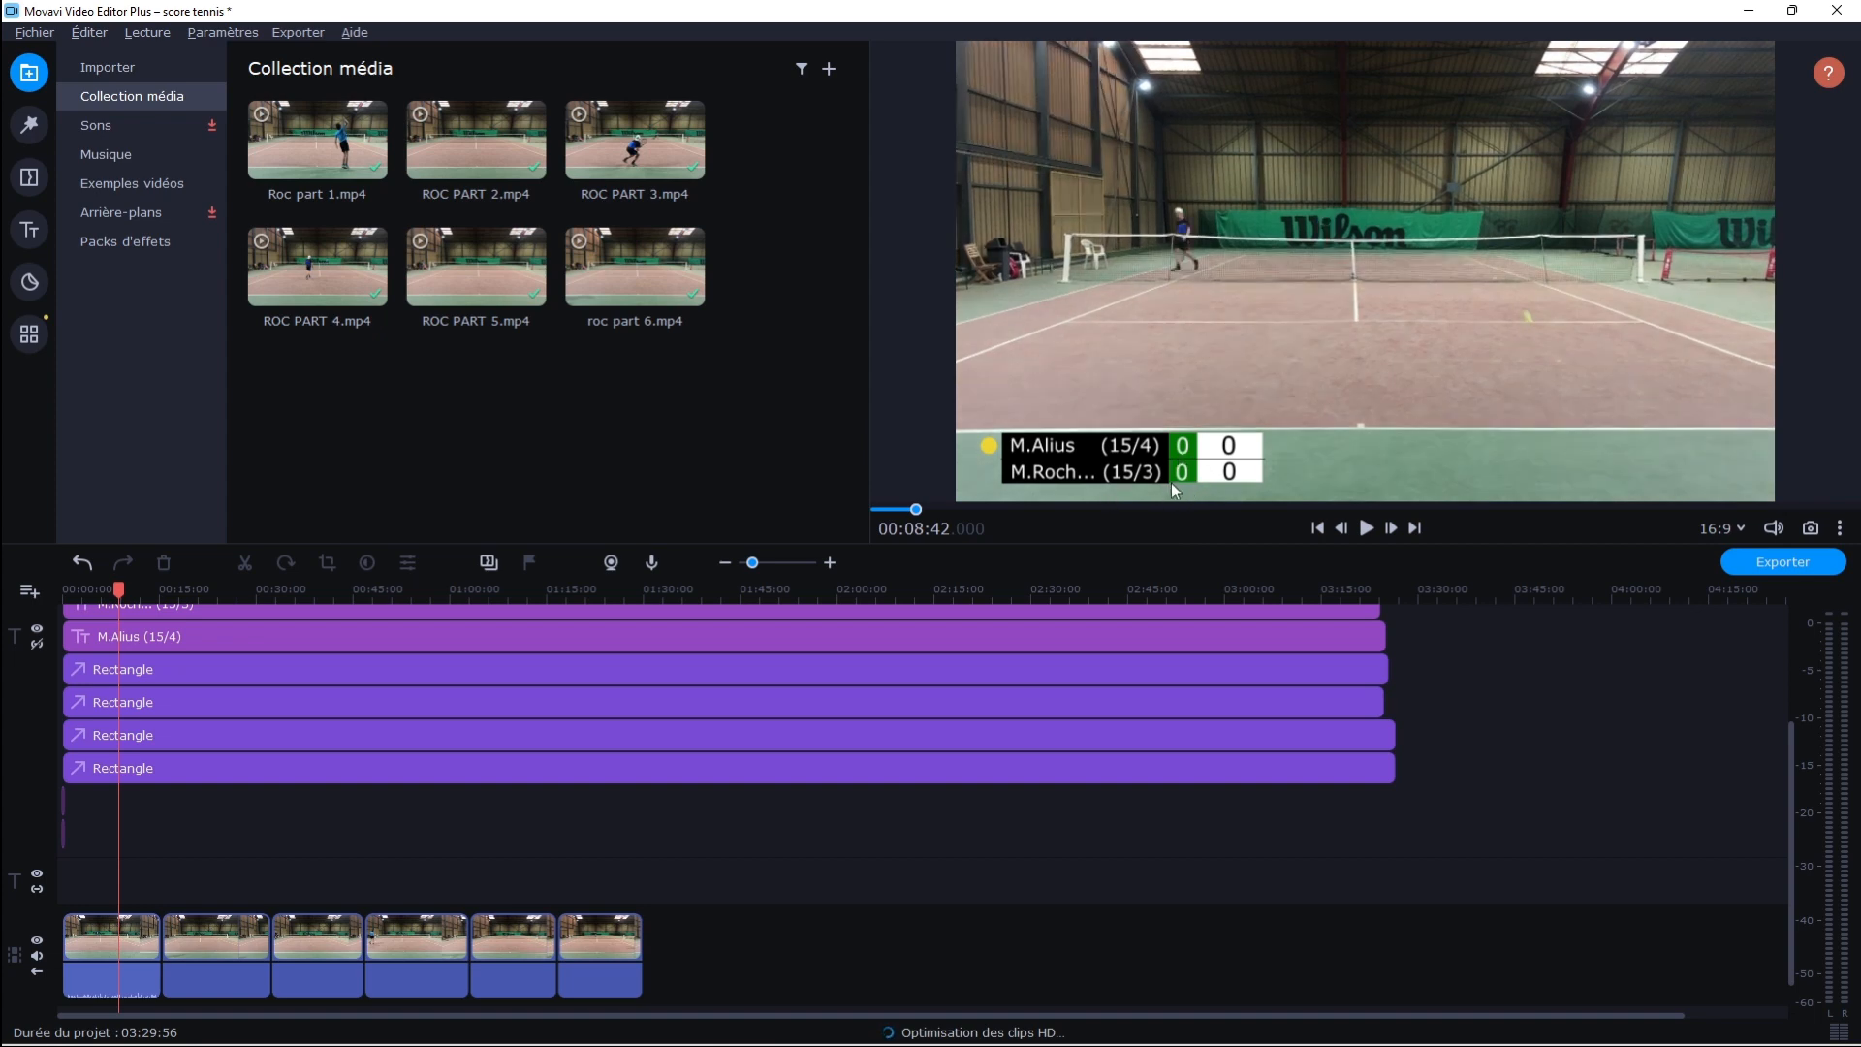
mouse_move(1018, 546)
mouse_down()
mouse_move(1014, 641)
mouse_move(1008, 536)
mouse_up()
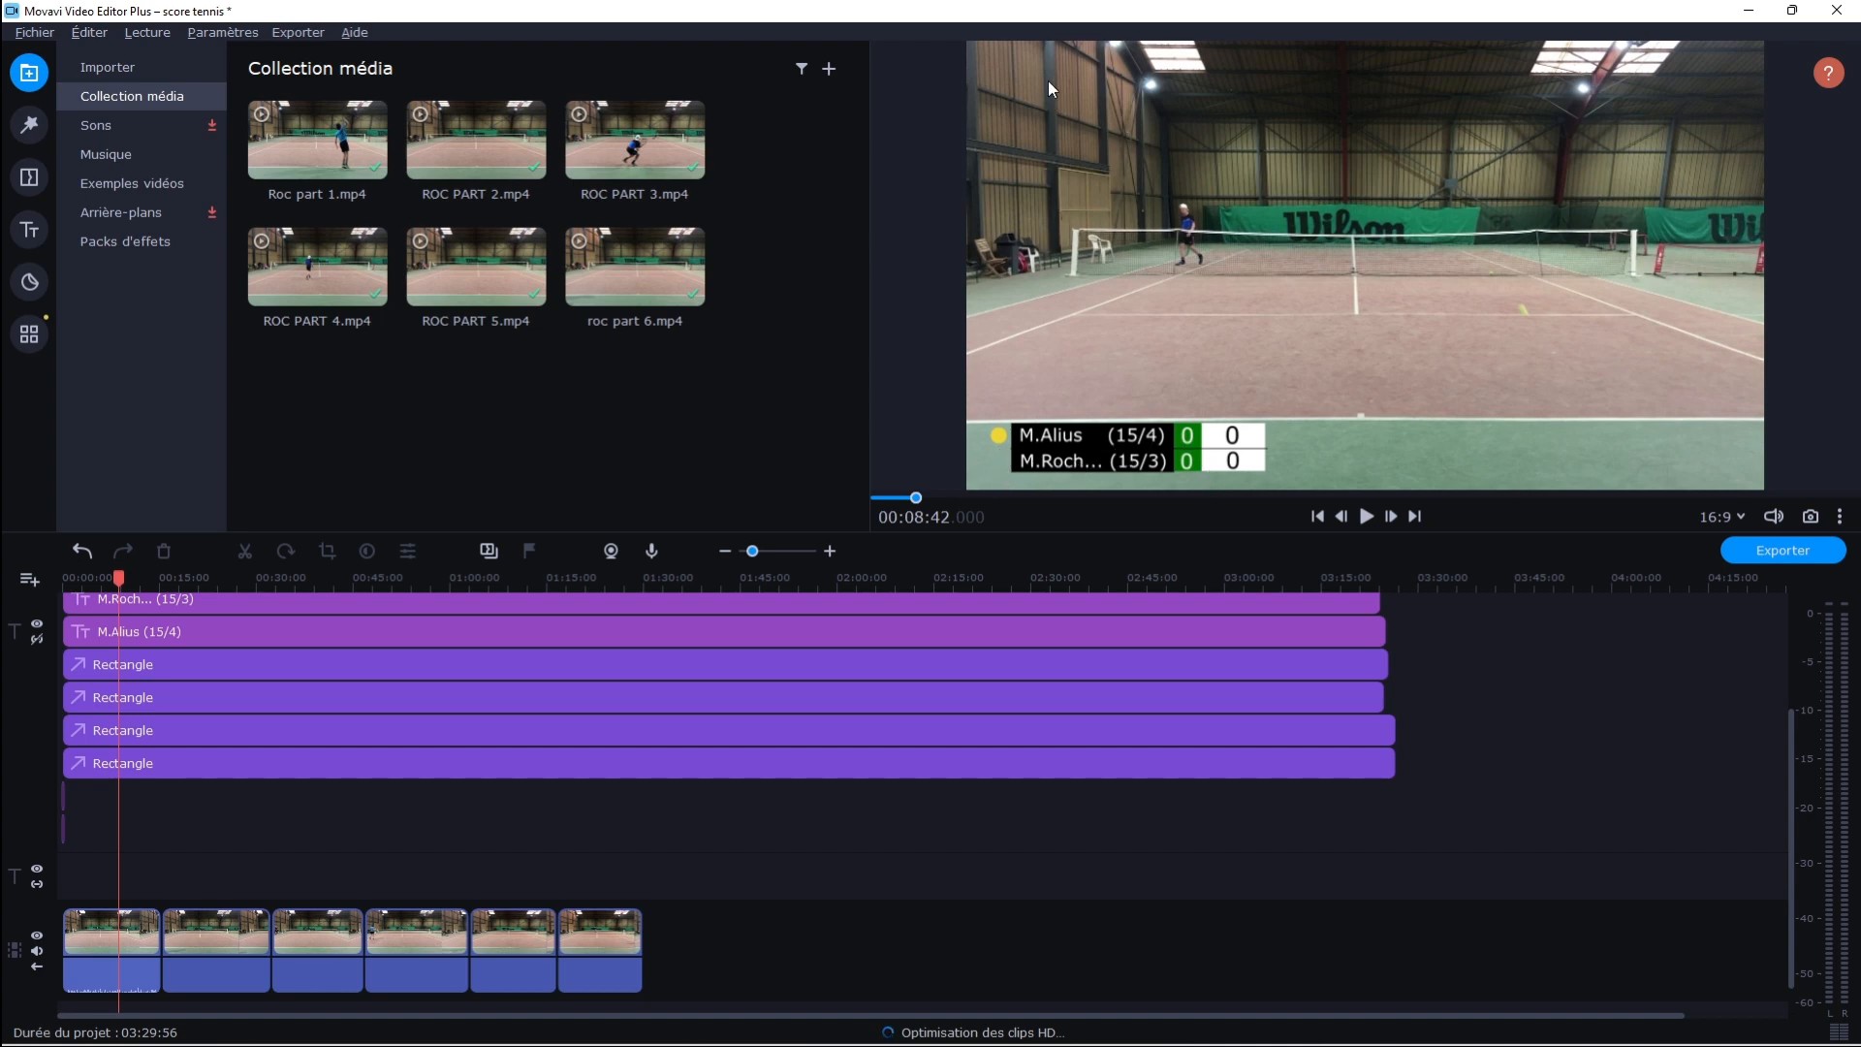
Move the black rectangle behind the player names to the upper-left corner of the video frame
click(116, 766)
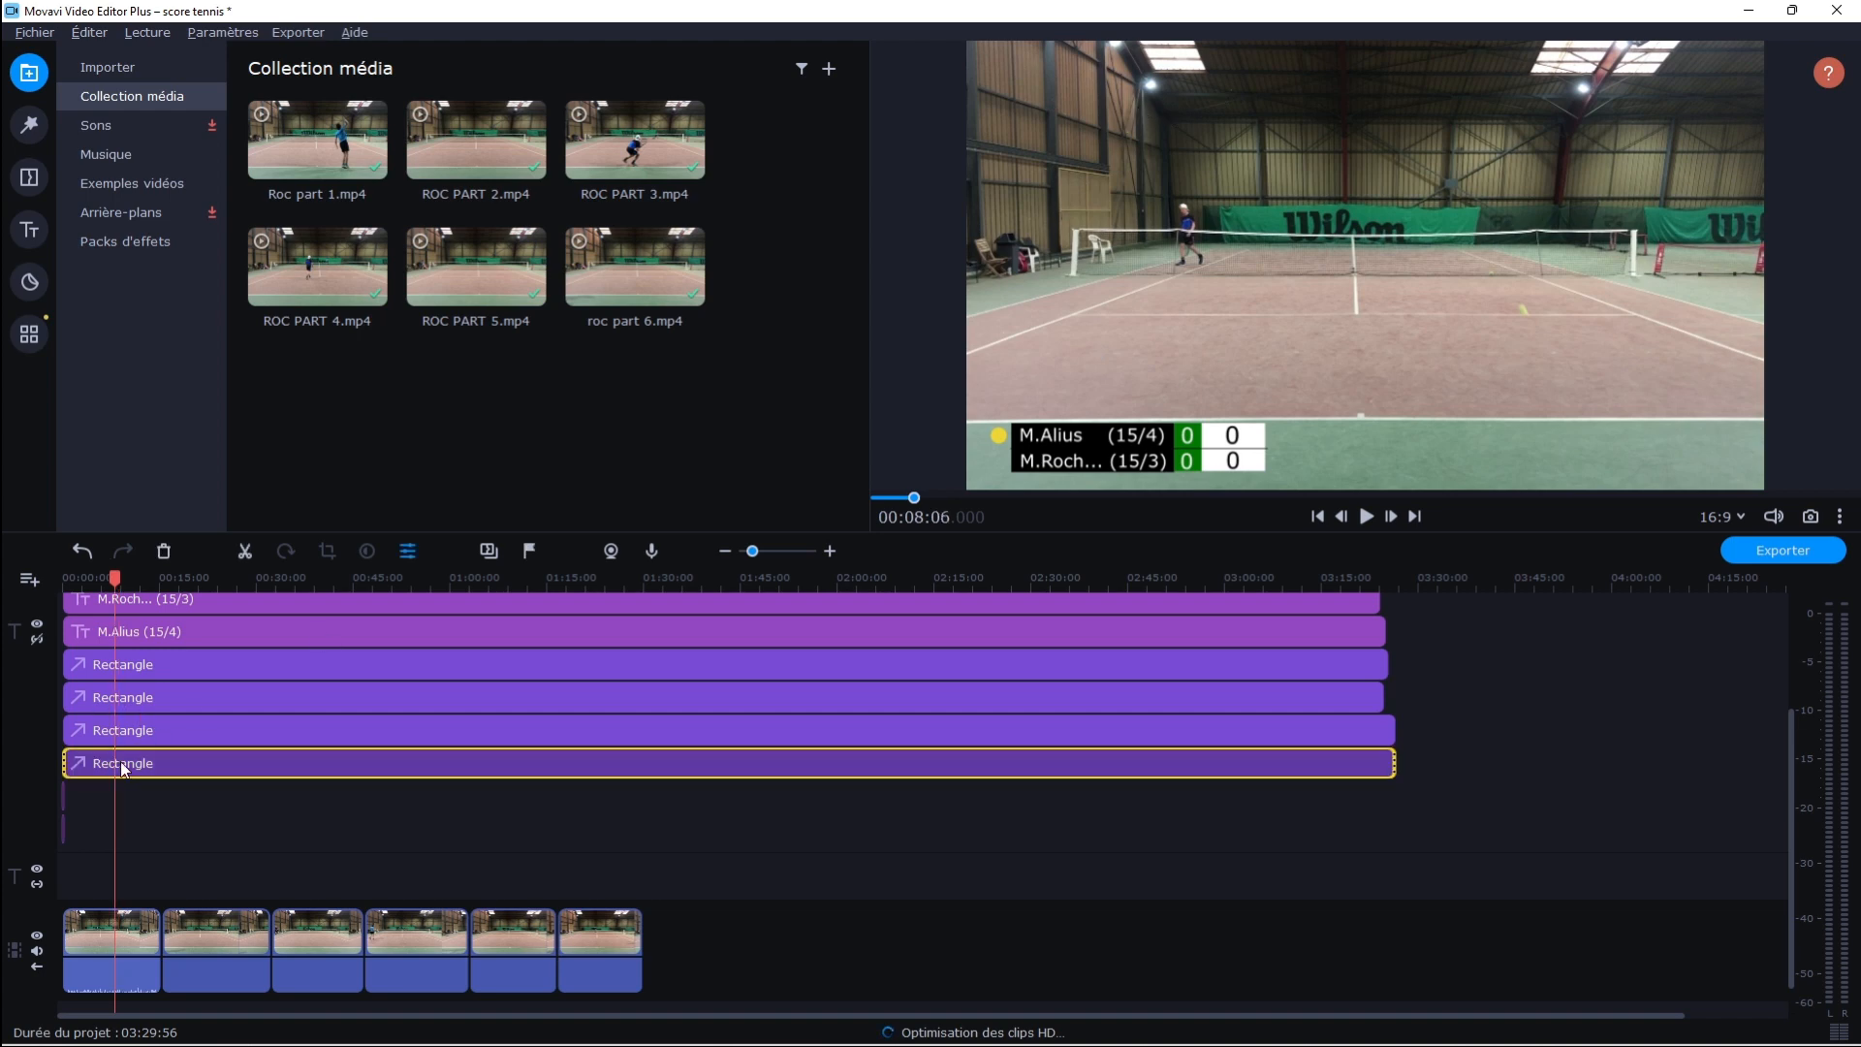
double_click(103, 766)
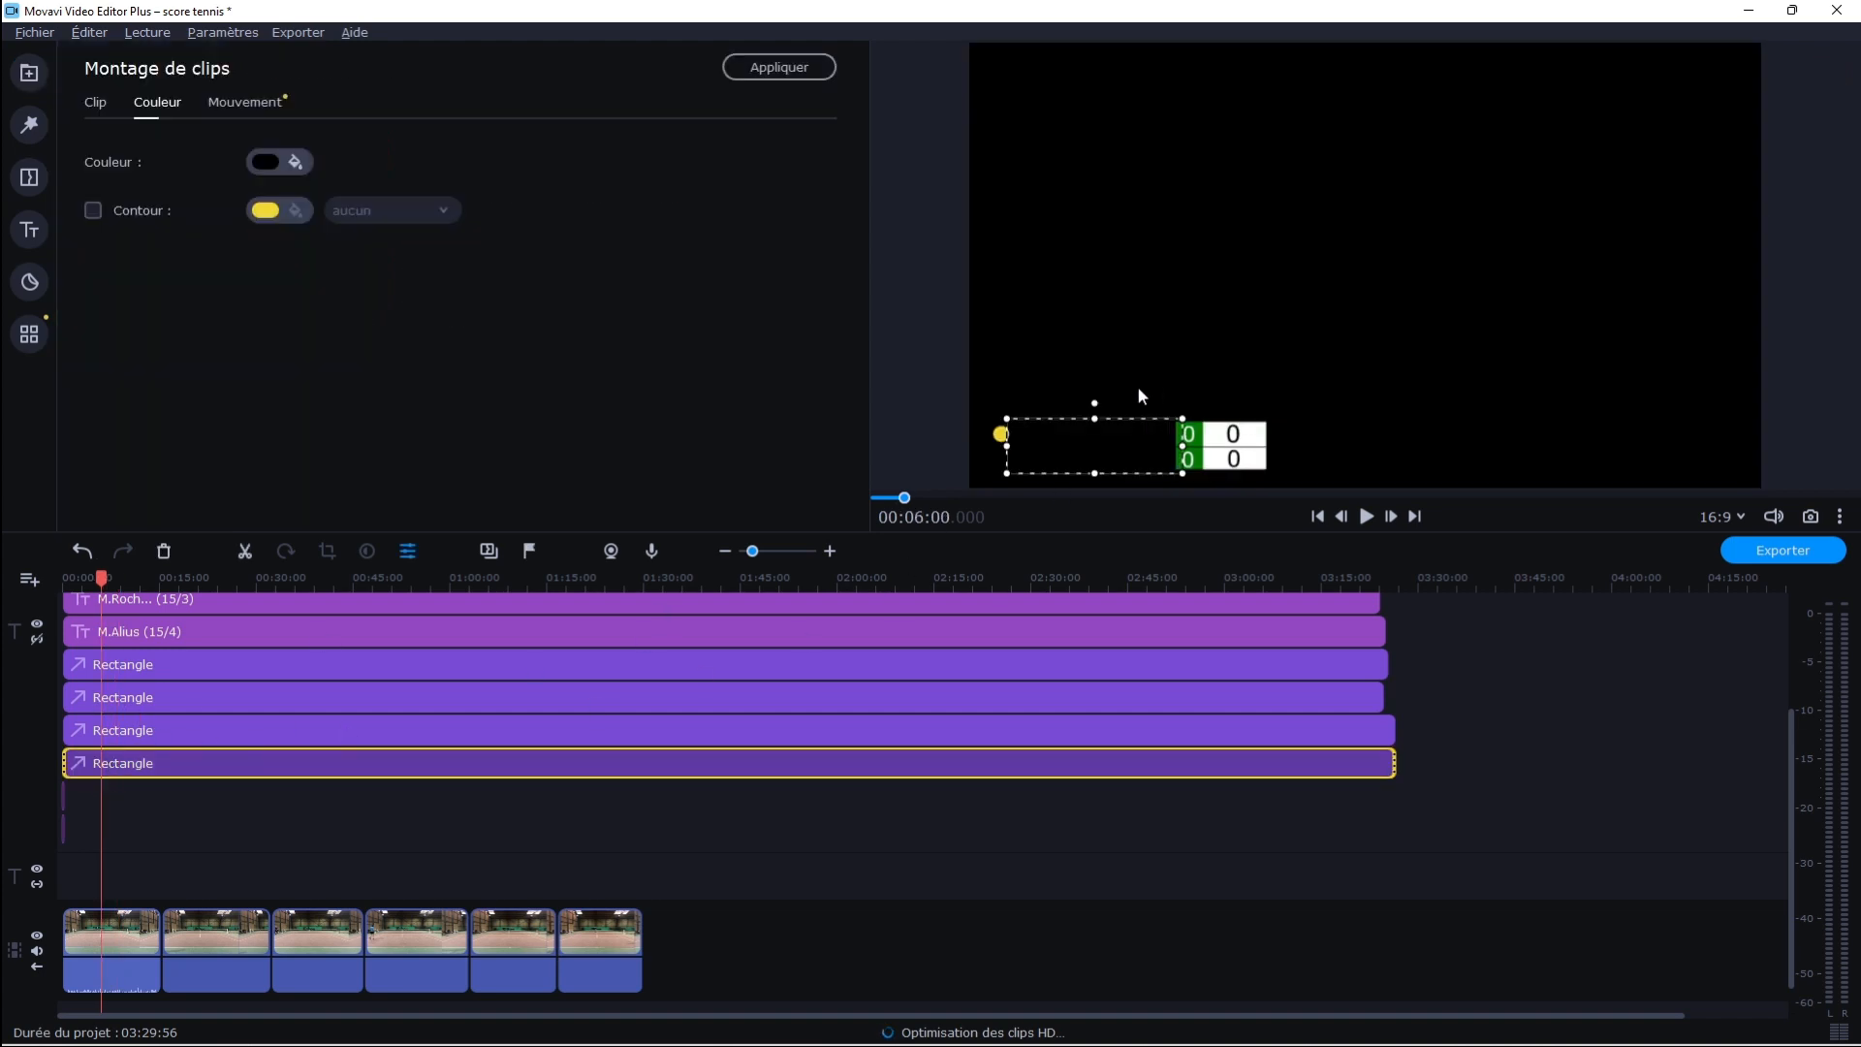
drag(1102, 457, 1091, 97)
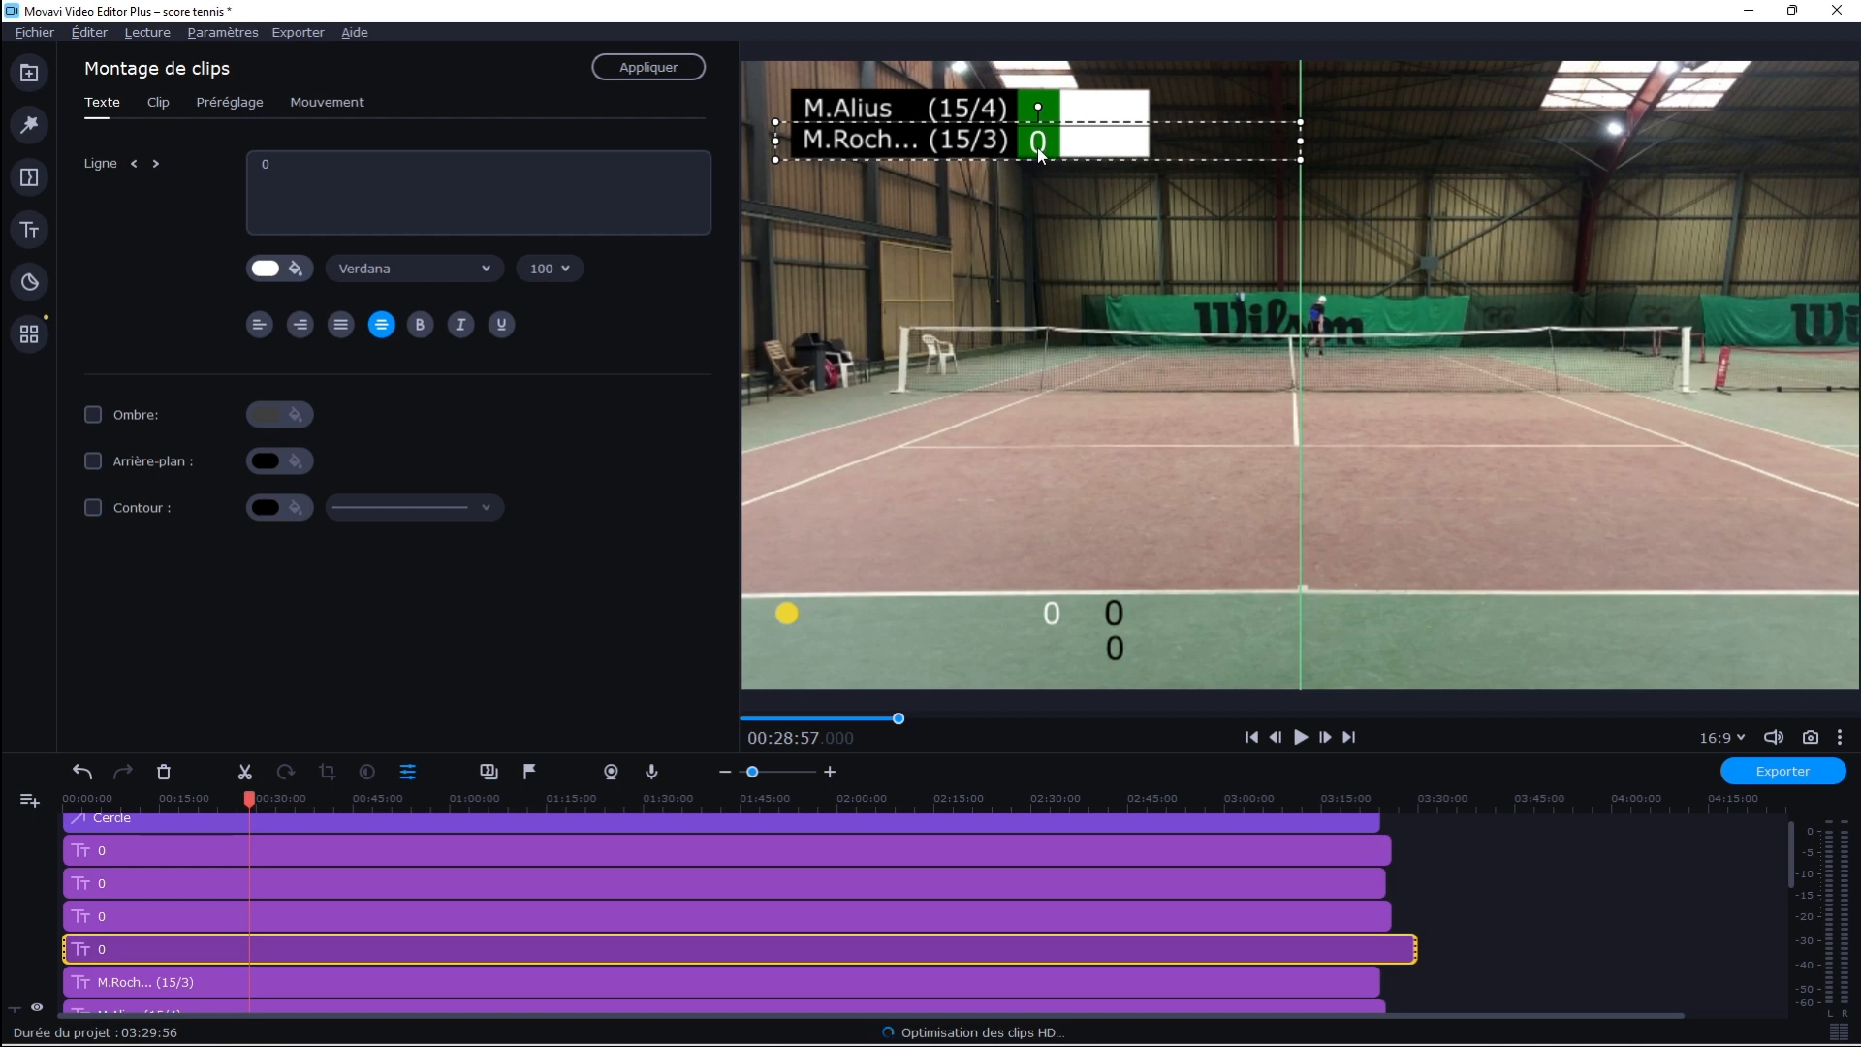
Narrow the text box of the second player's white 0 and reposition it within the green column in the frame's upper-left corner
drag(1038, 146, 1034, 147)
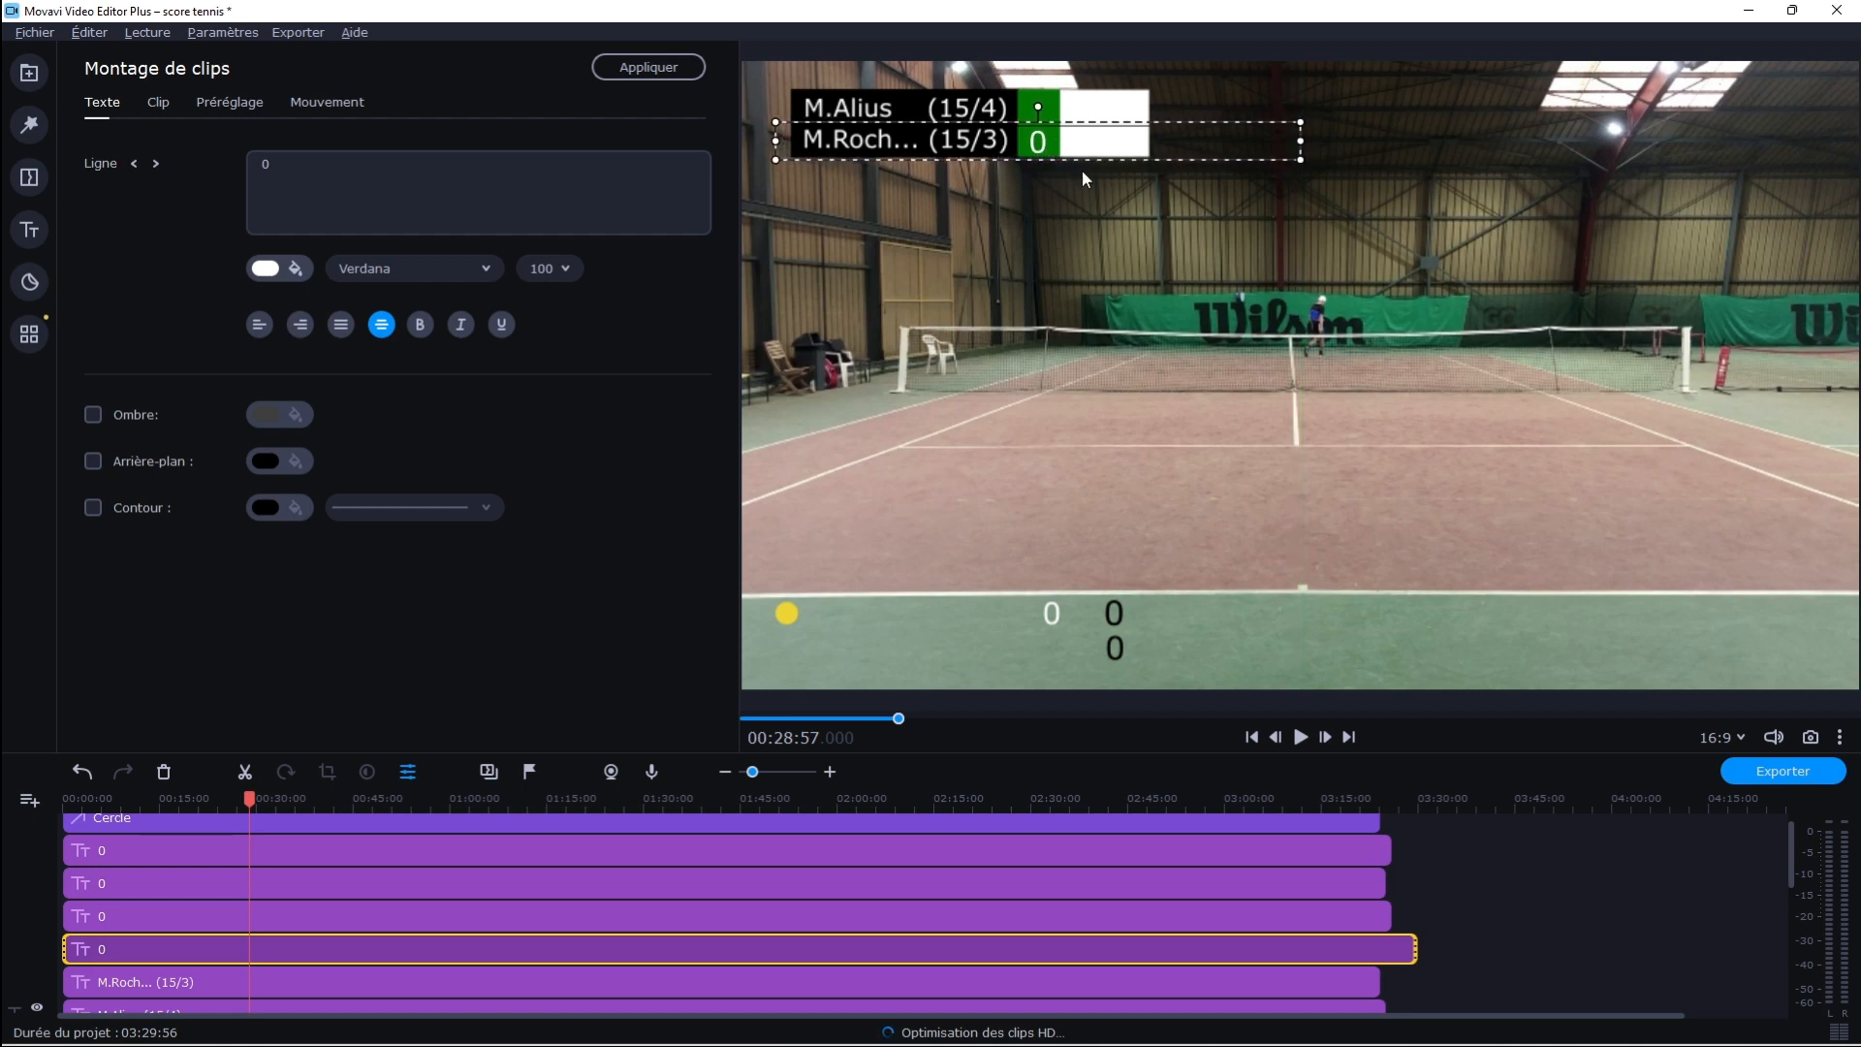
drag(1300, 144, 1095, 141)
drag(950, 144, 1053, 147)
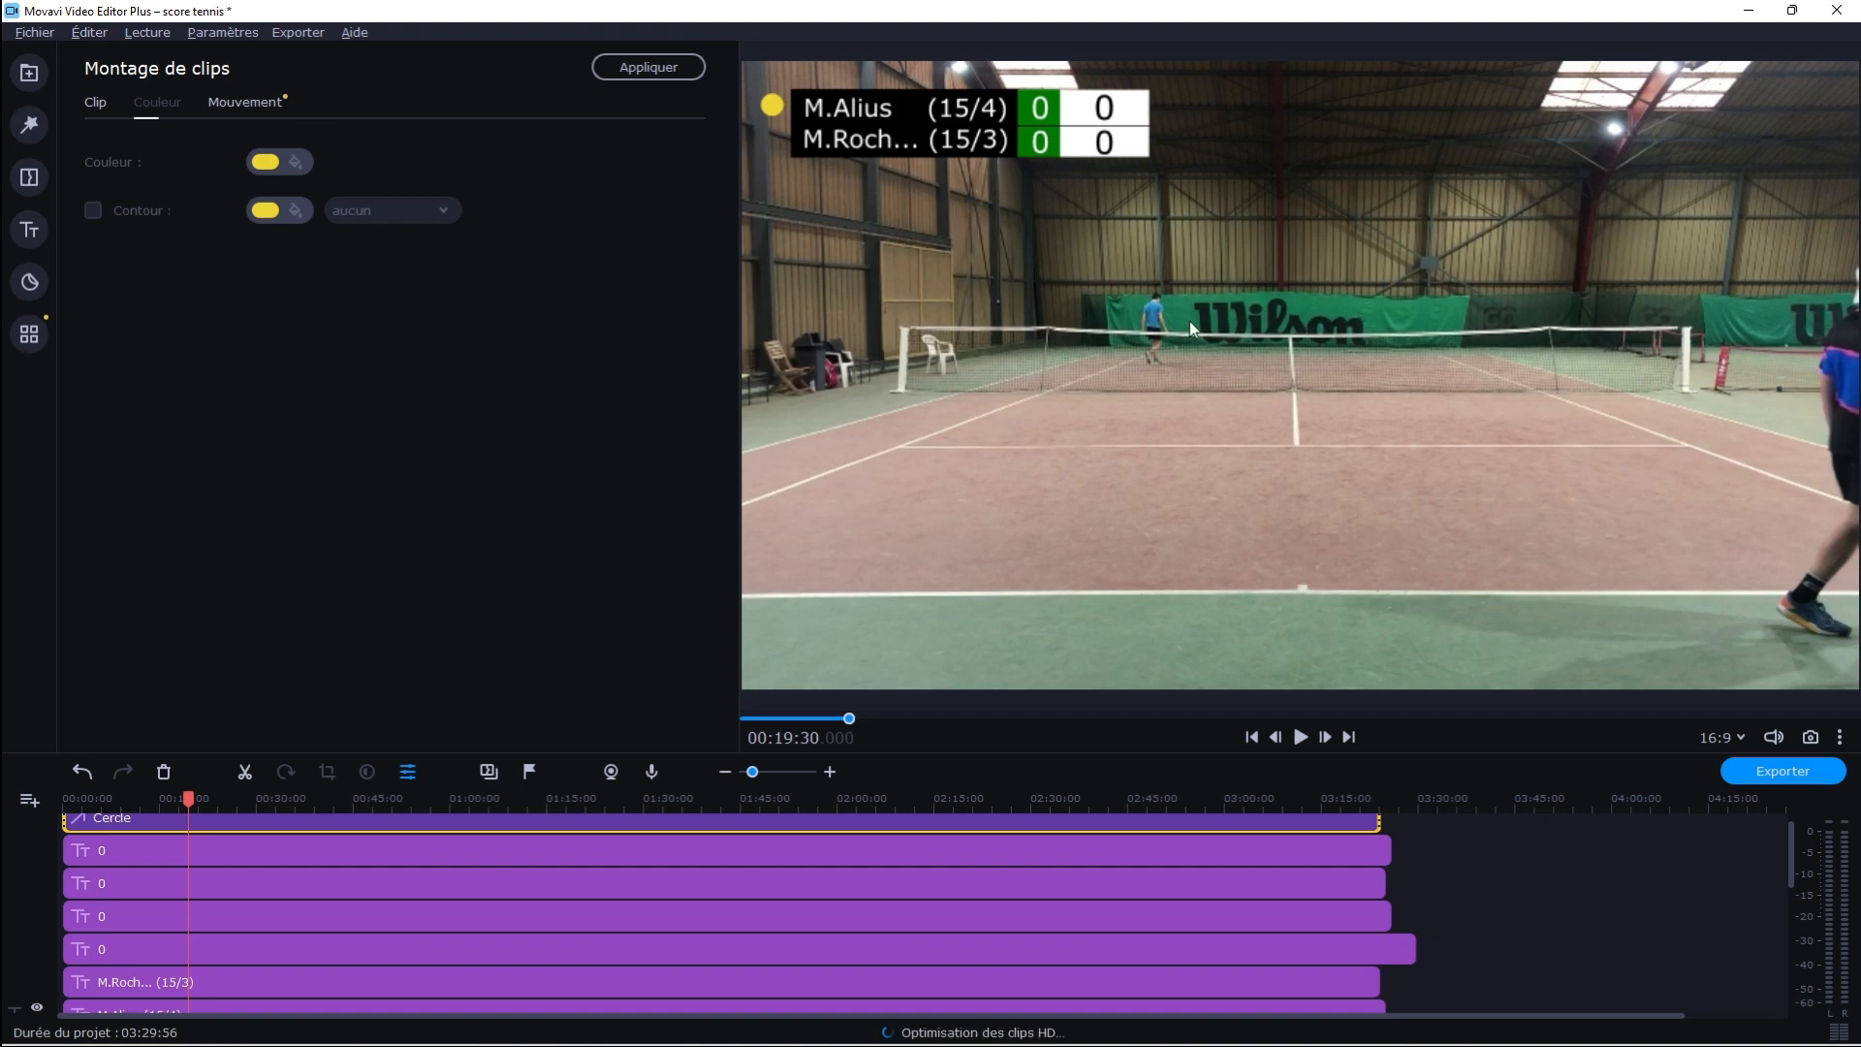
Resize the workspace to give the timeline more height and the clip settings more width
drag(1098, 754, 1137, 579)
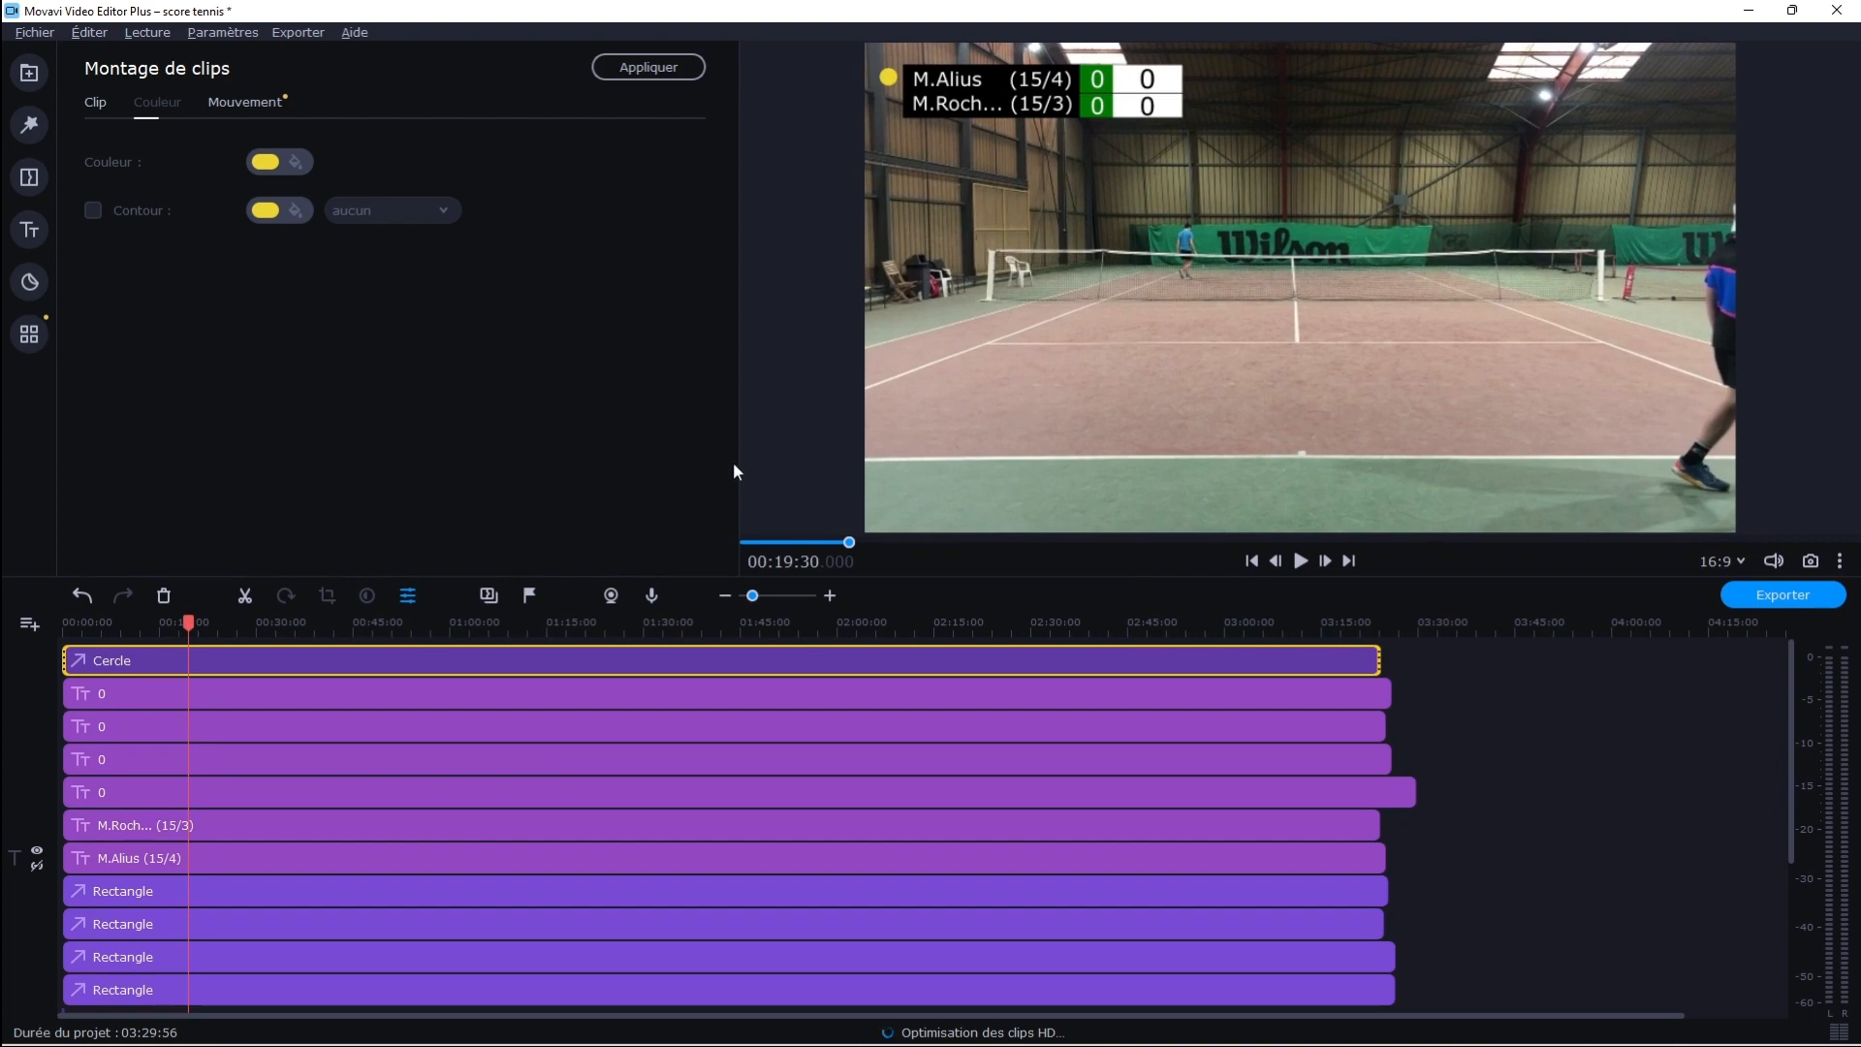
drag(737, 467, 899, 566)
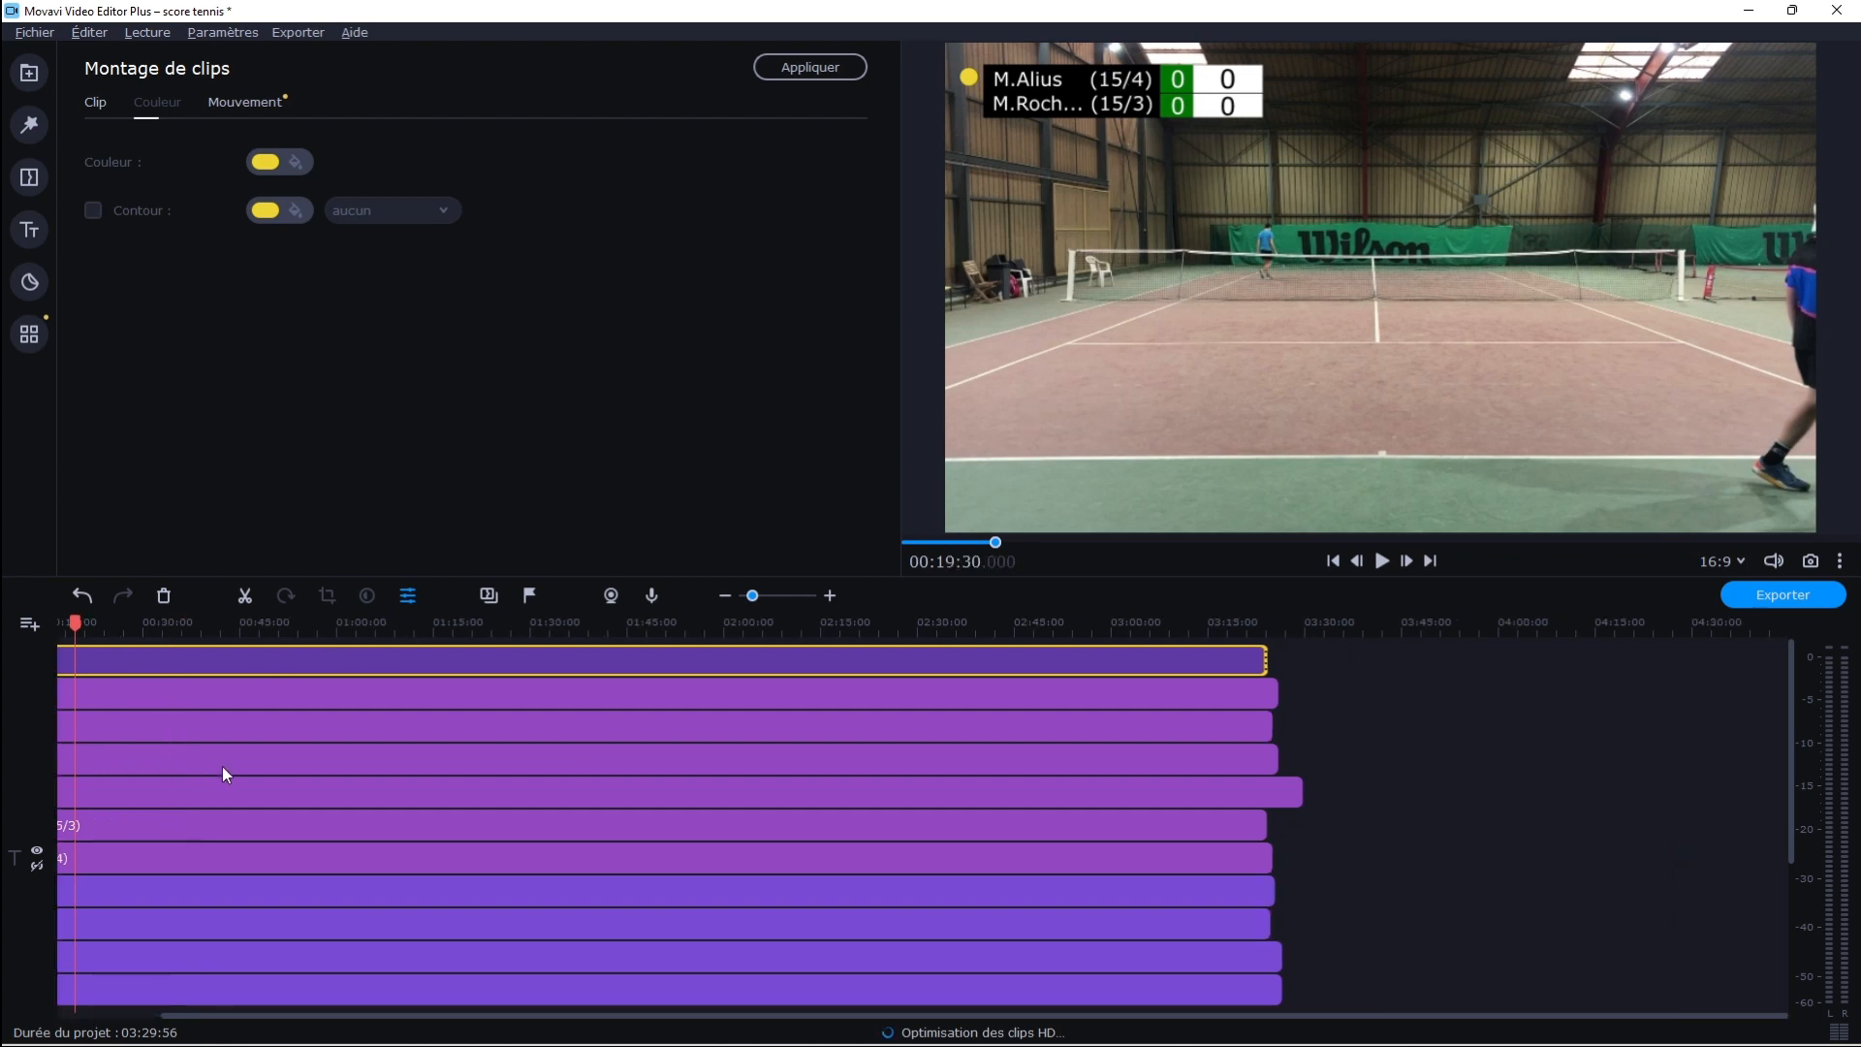
Update the second player's intro title at the start of the timeline with the new abbreviated name and ranking 15/3
scroll(1794, 872, down, 5)
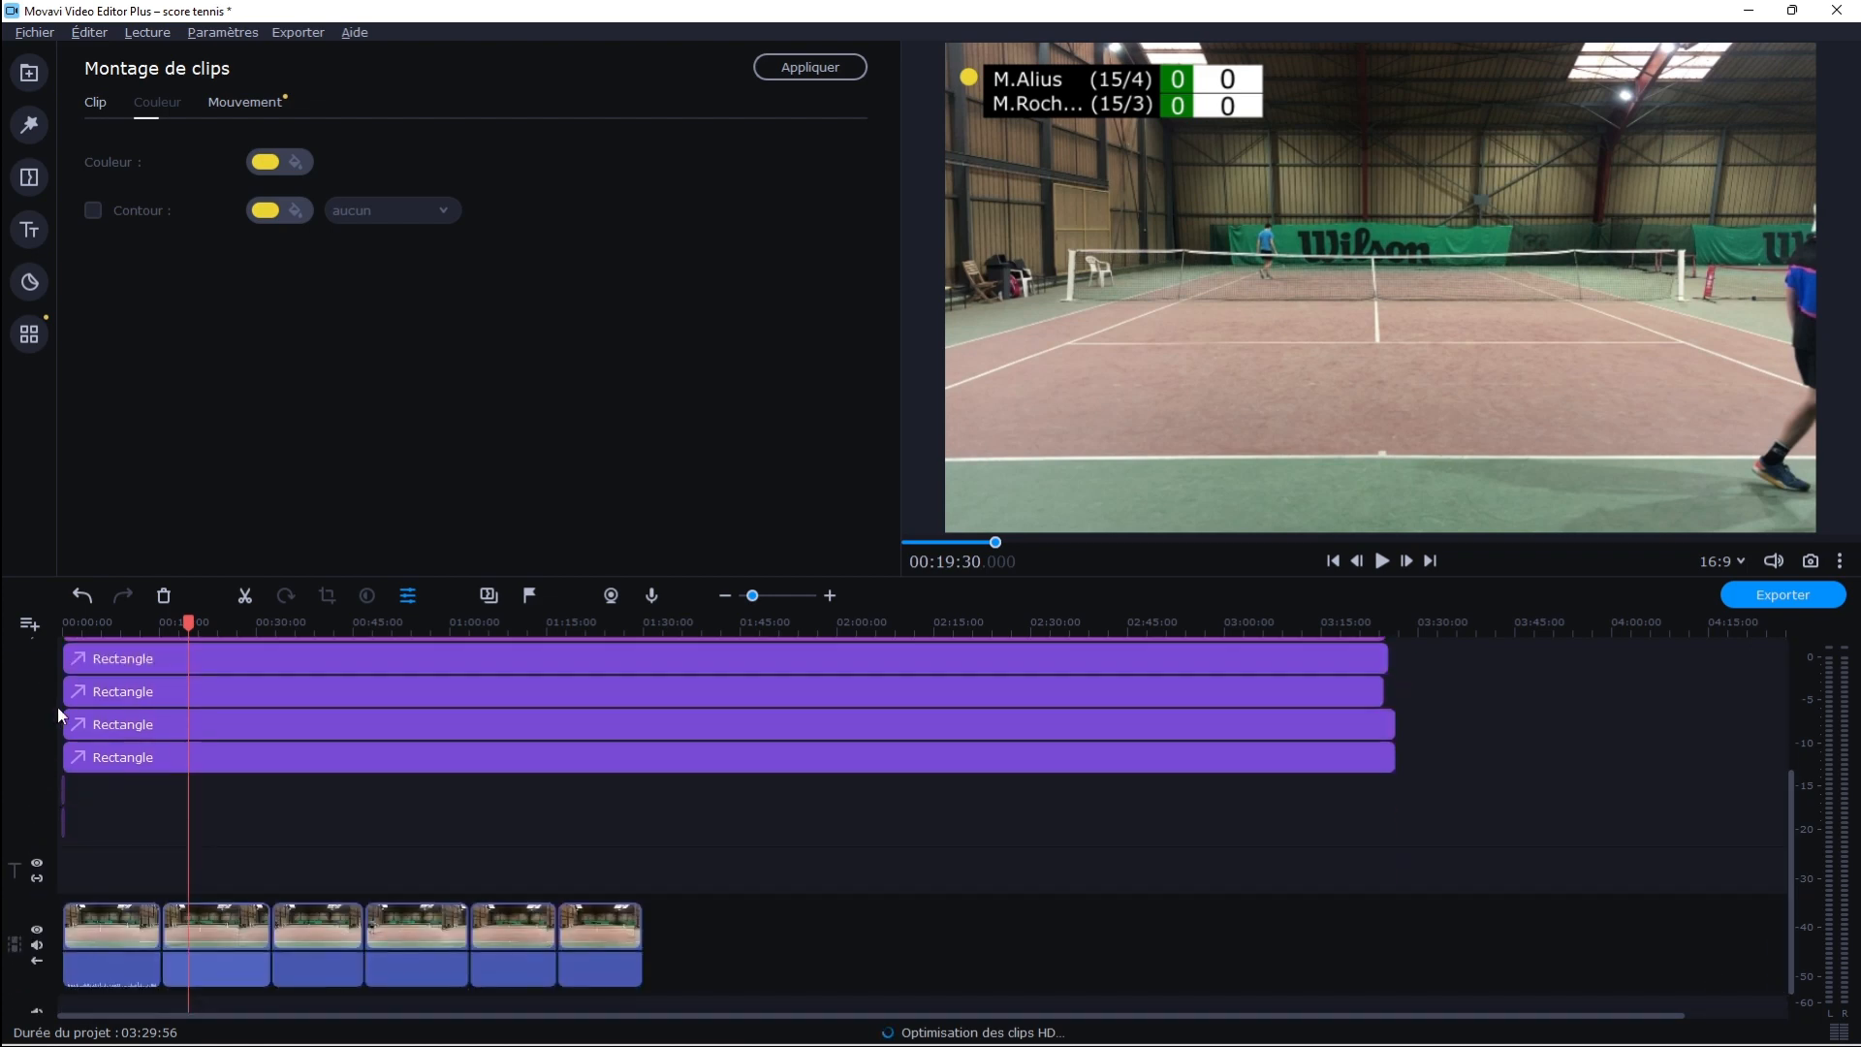
click(67, 625)
click(65, 628)
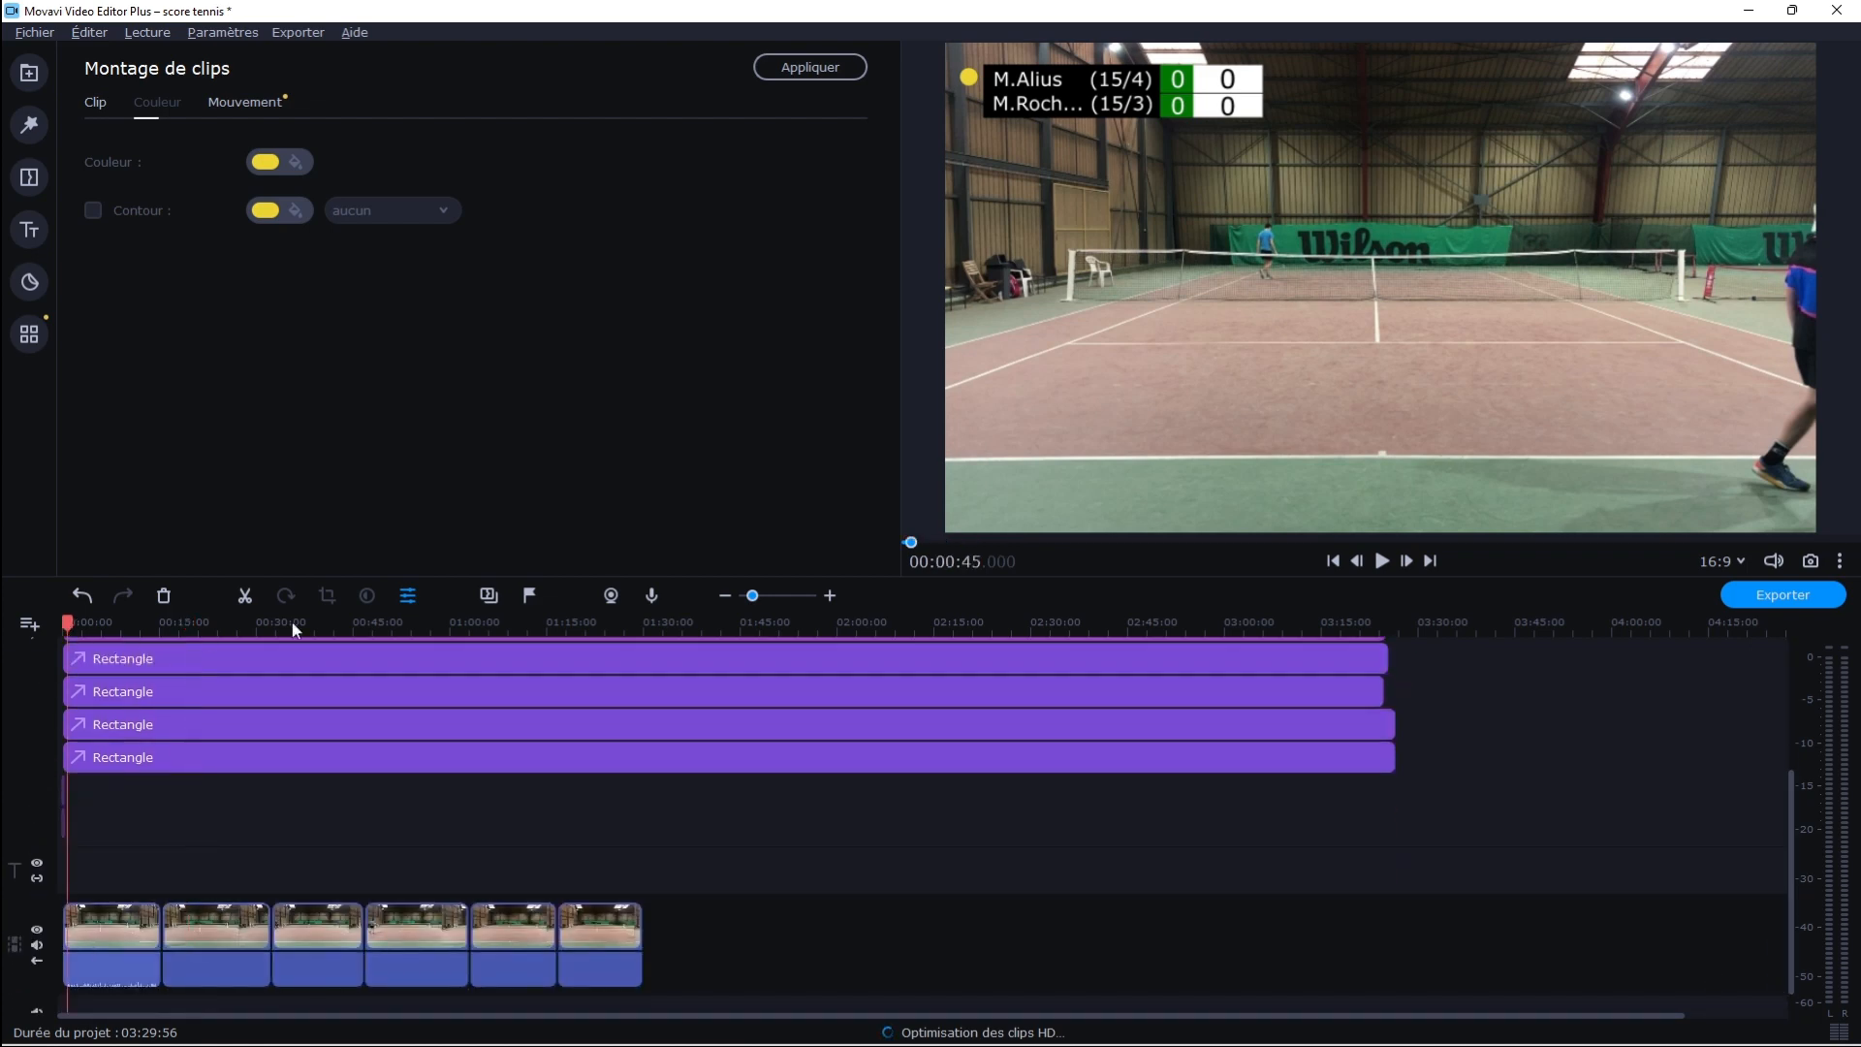
drag(752, 595, 794, 596)
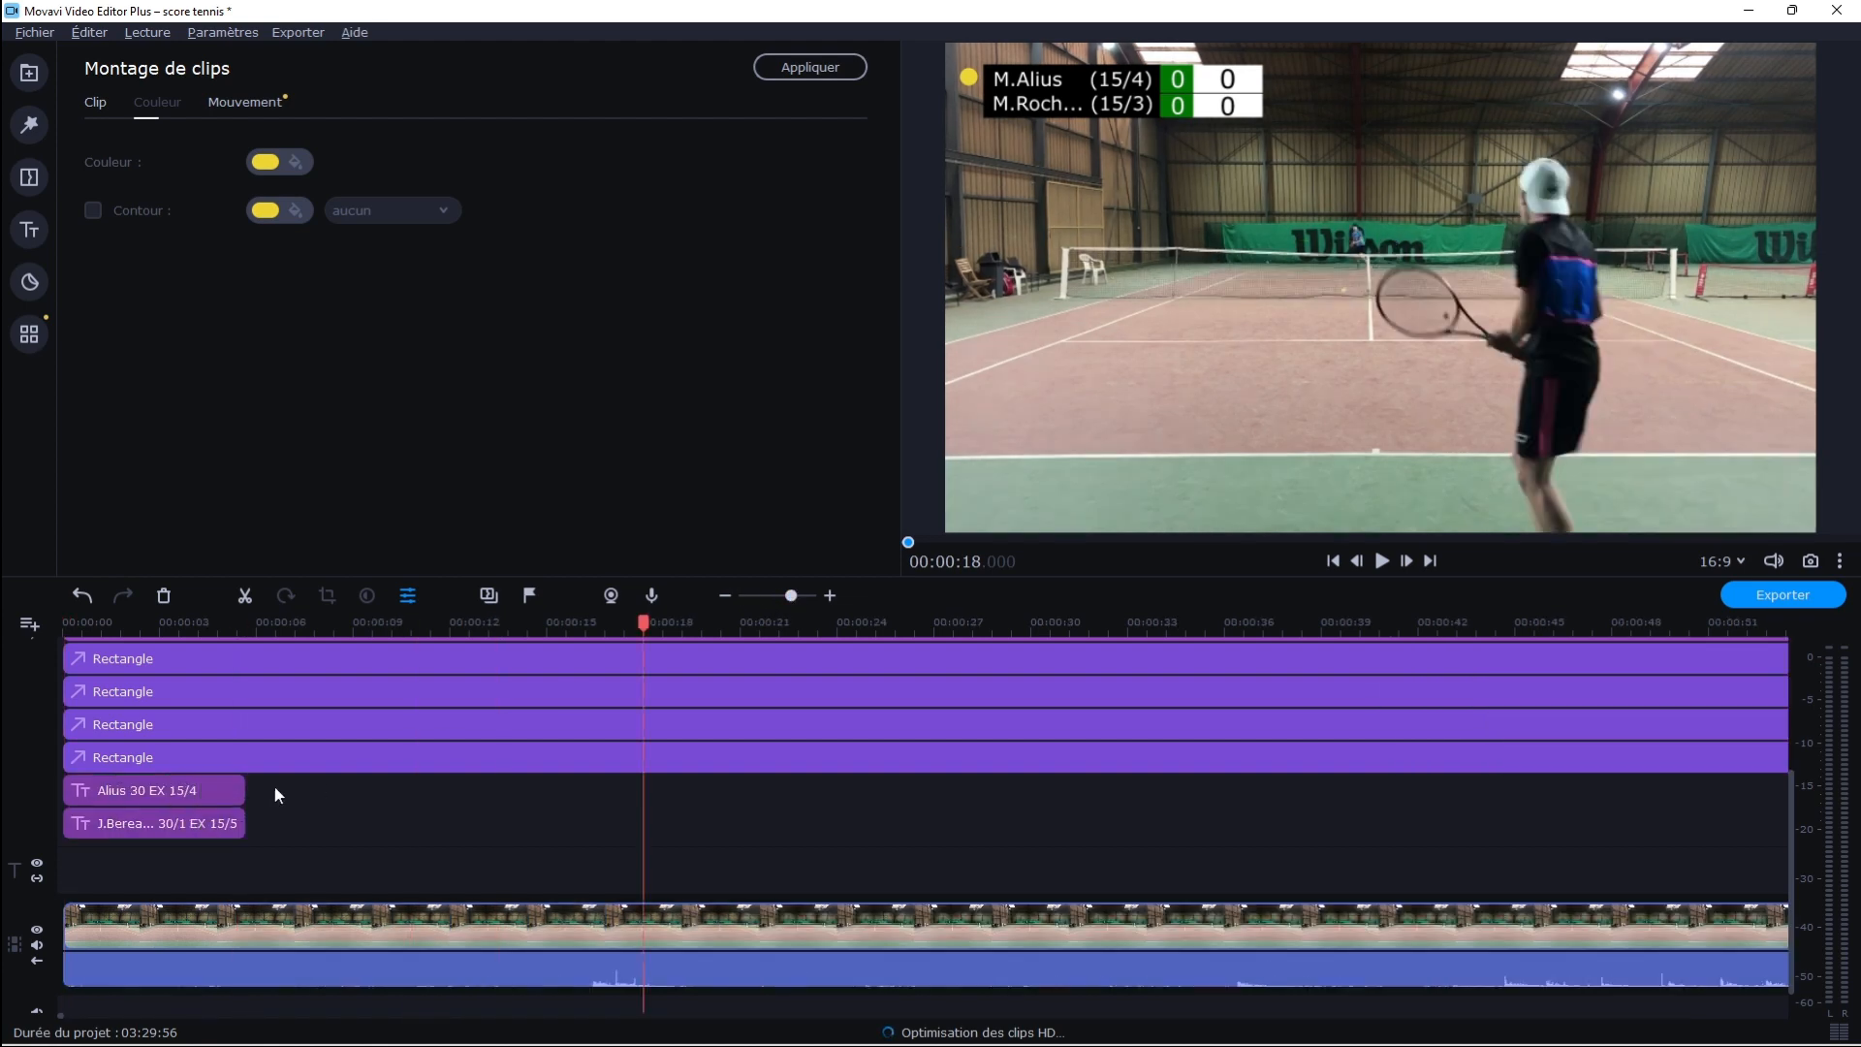
click(137, 798)
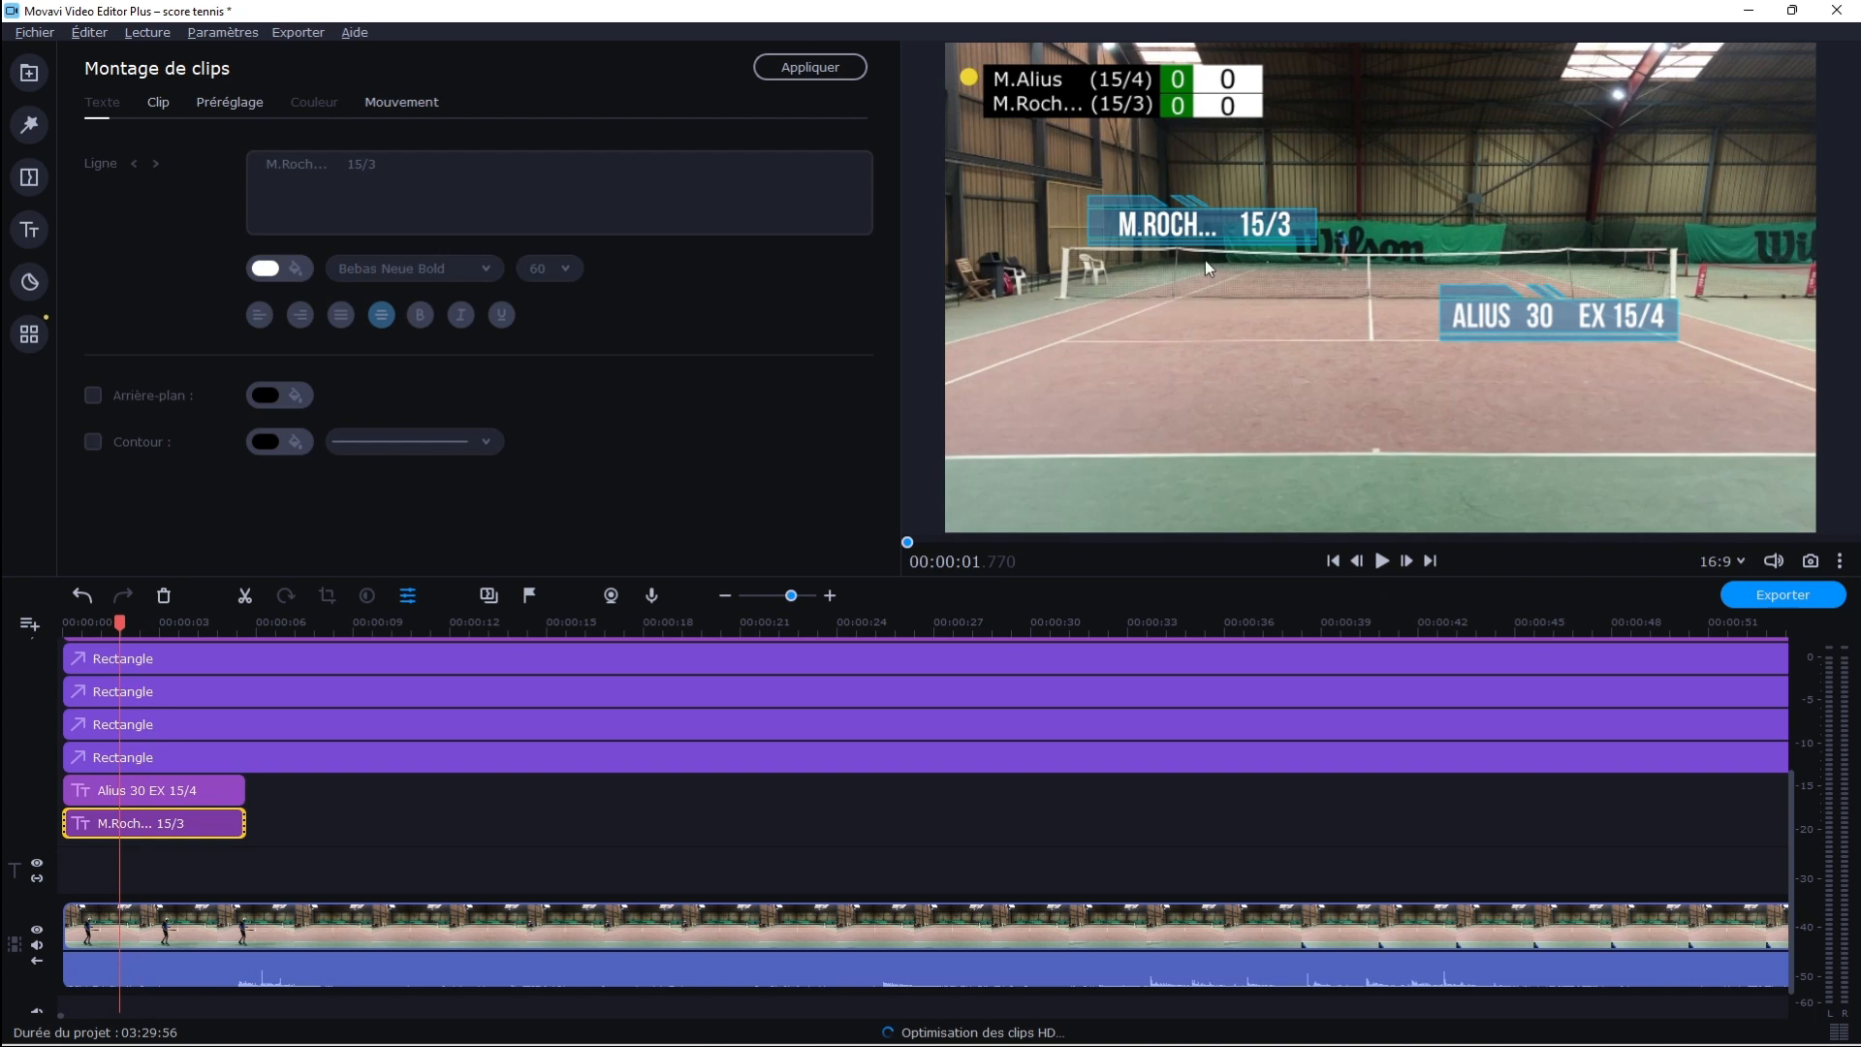
Play the opening seconds of the footage to review both player intro titles together with the scoreboard
click(1381, 562)
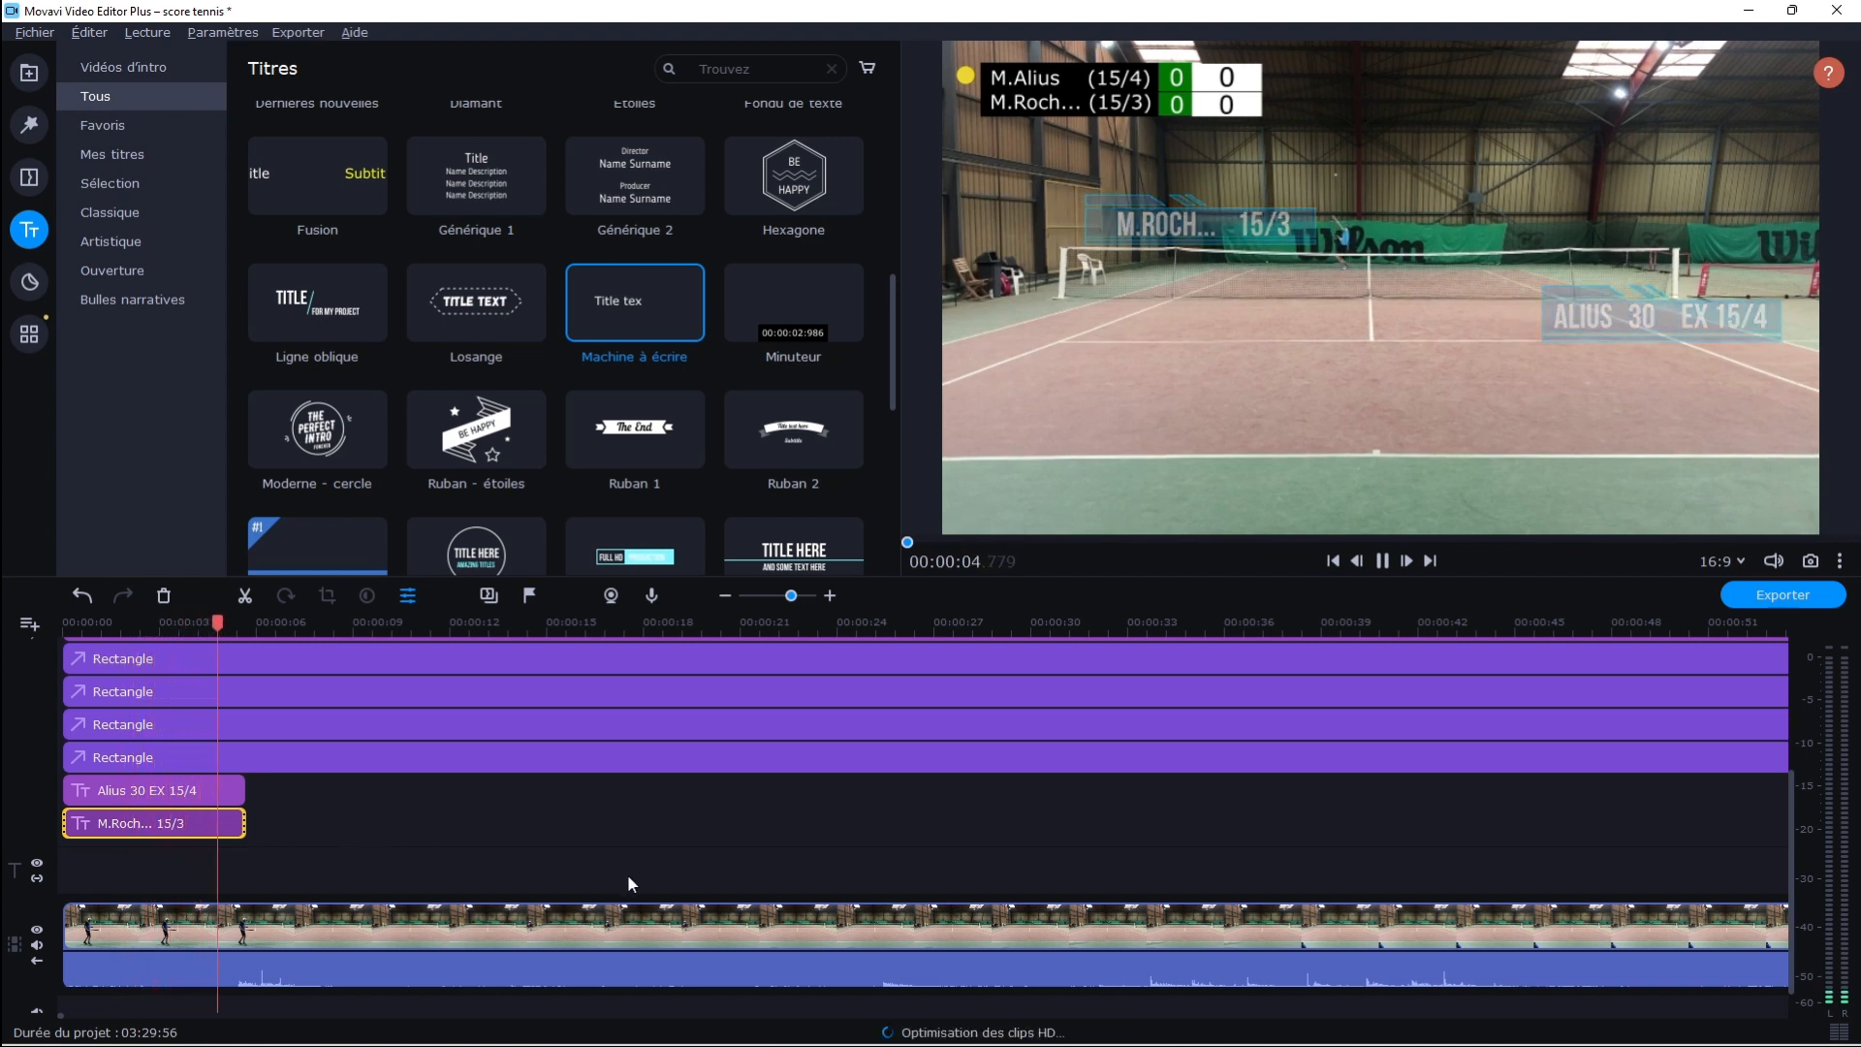
key(space)
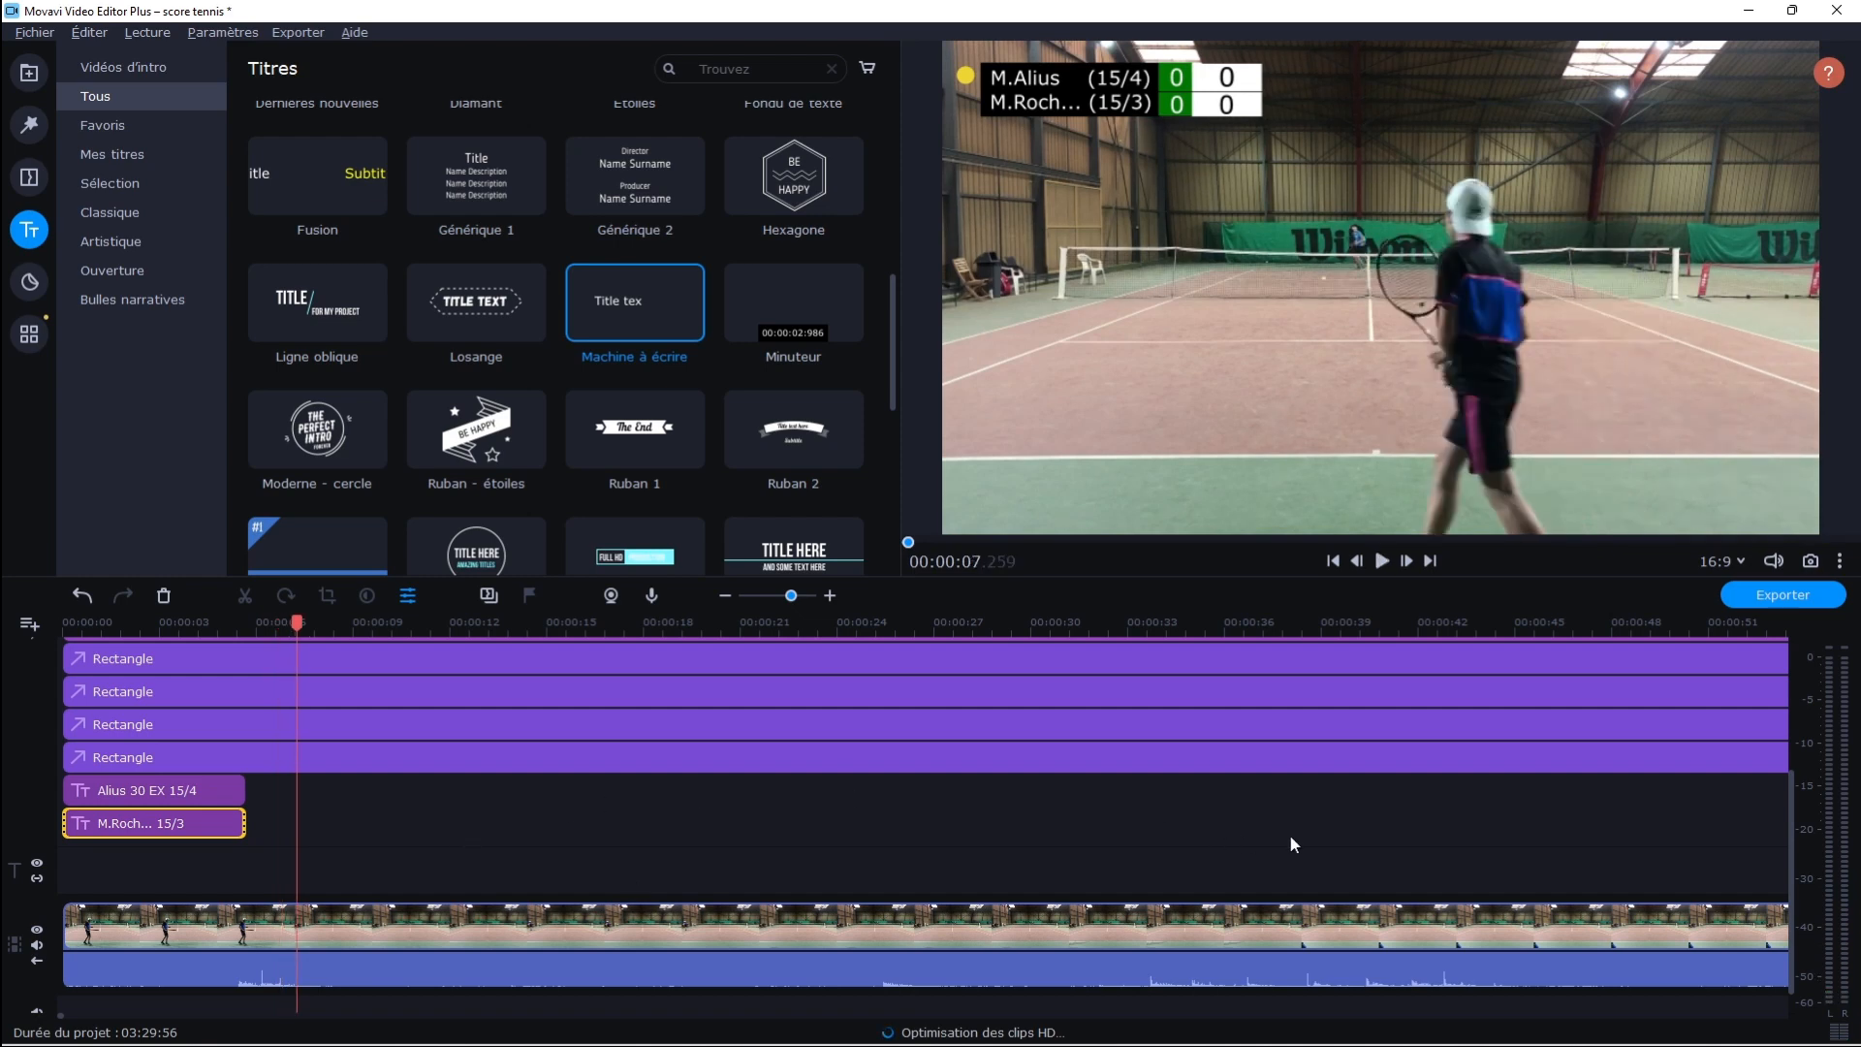
drag(1788, 870, 1786, 725)
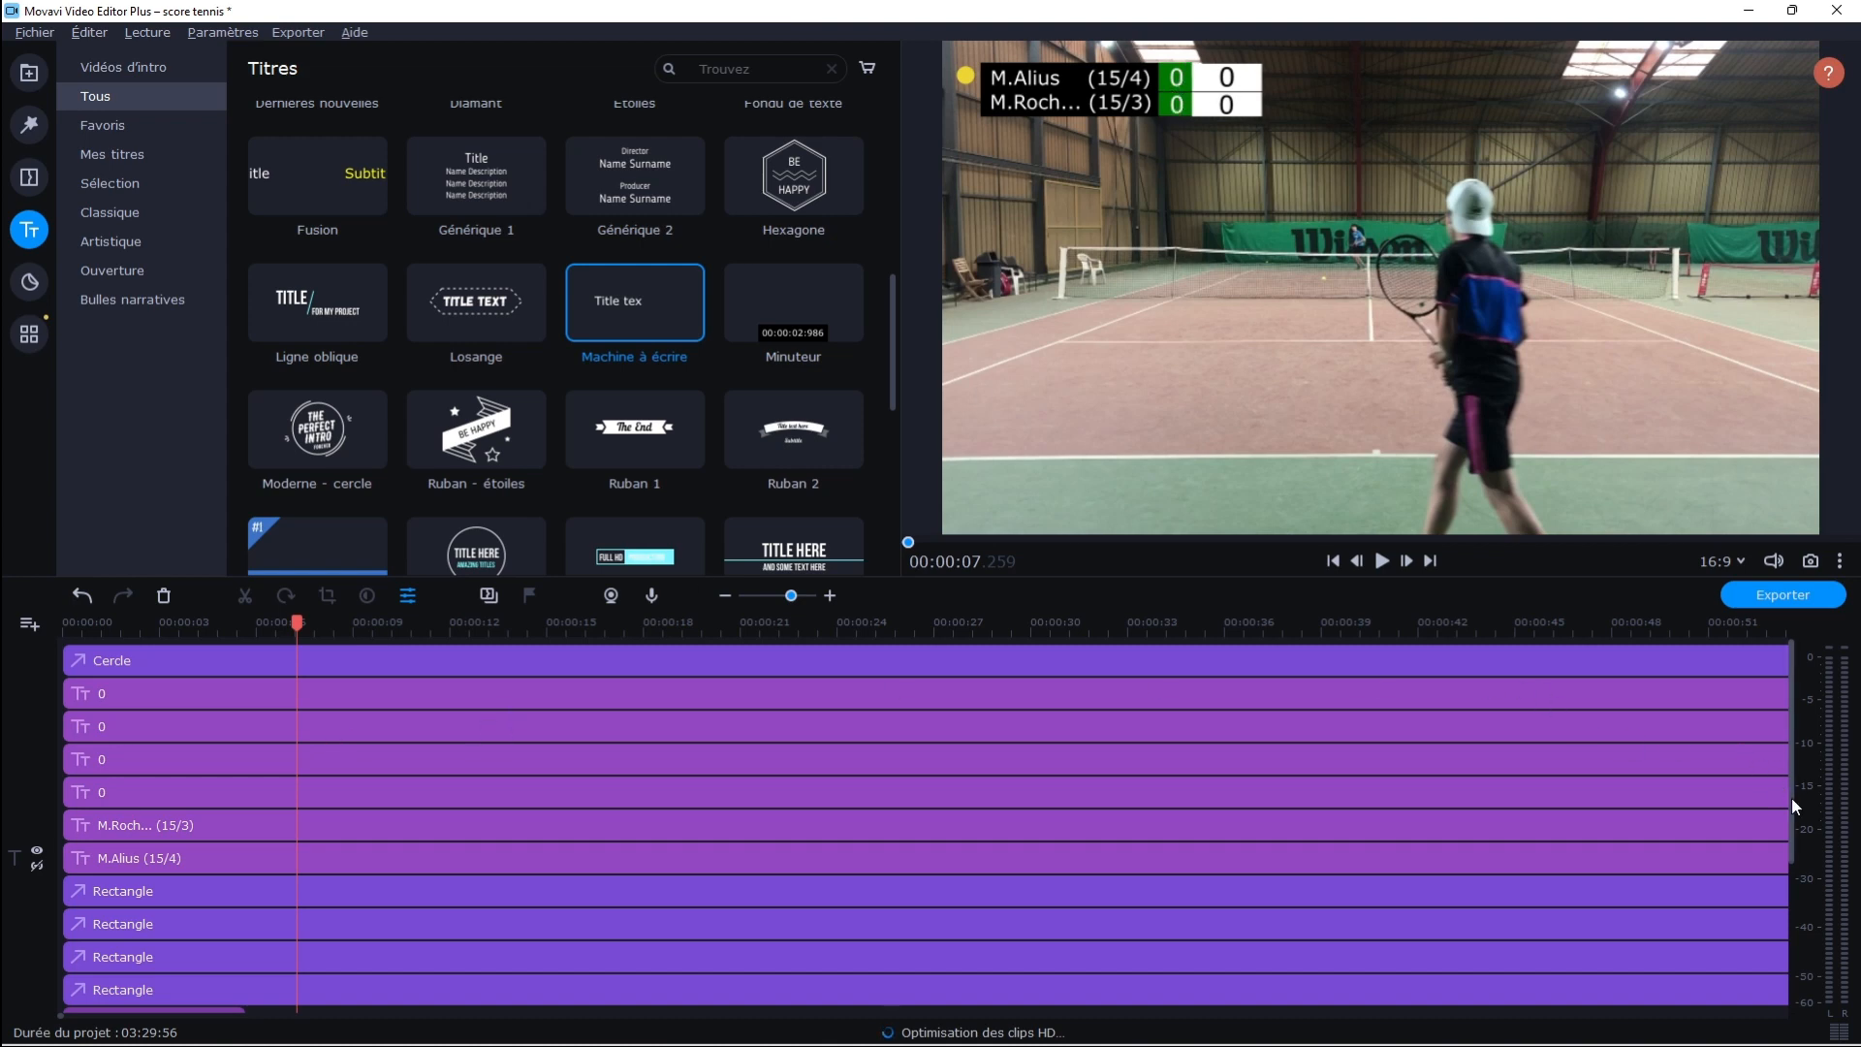
click(114, 630)
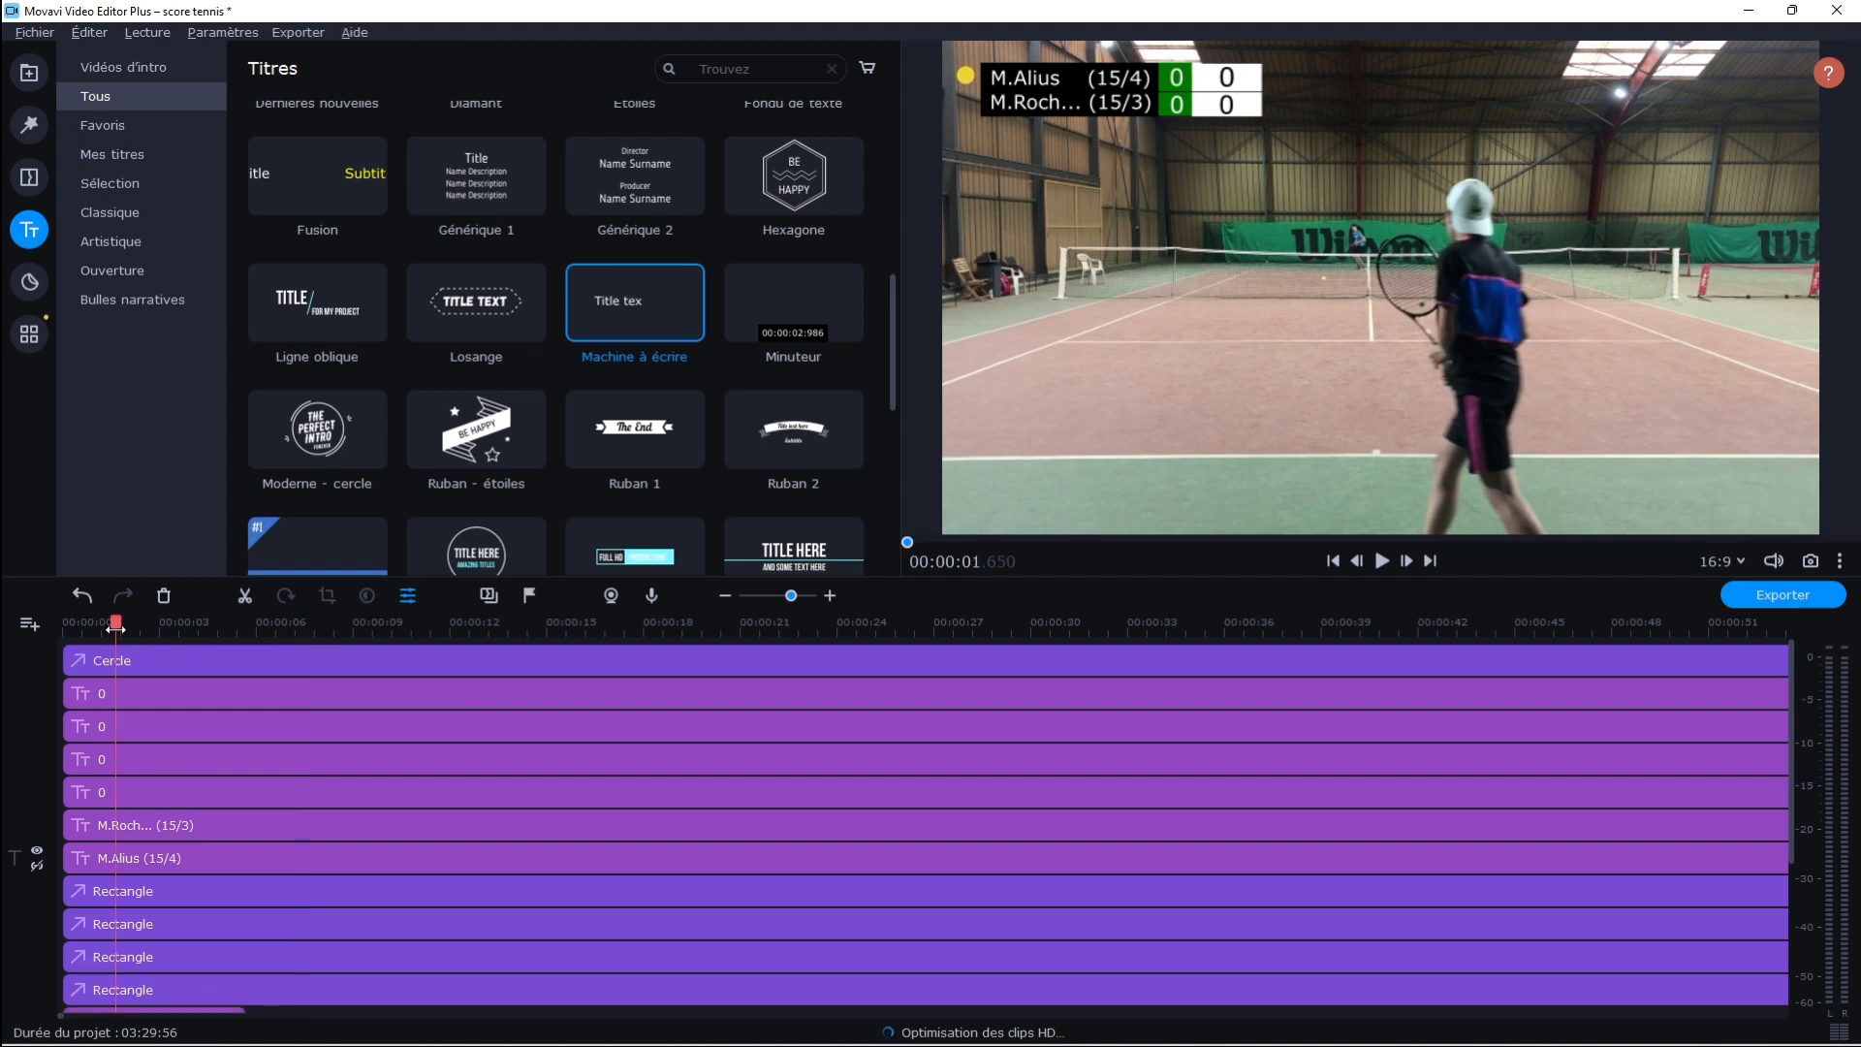
drag(116, 629, 131, 626)
key(space)
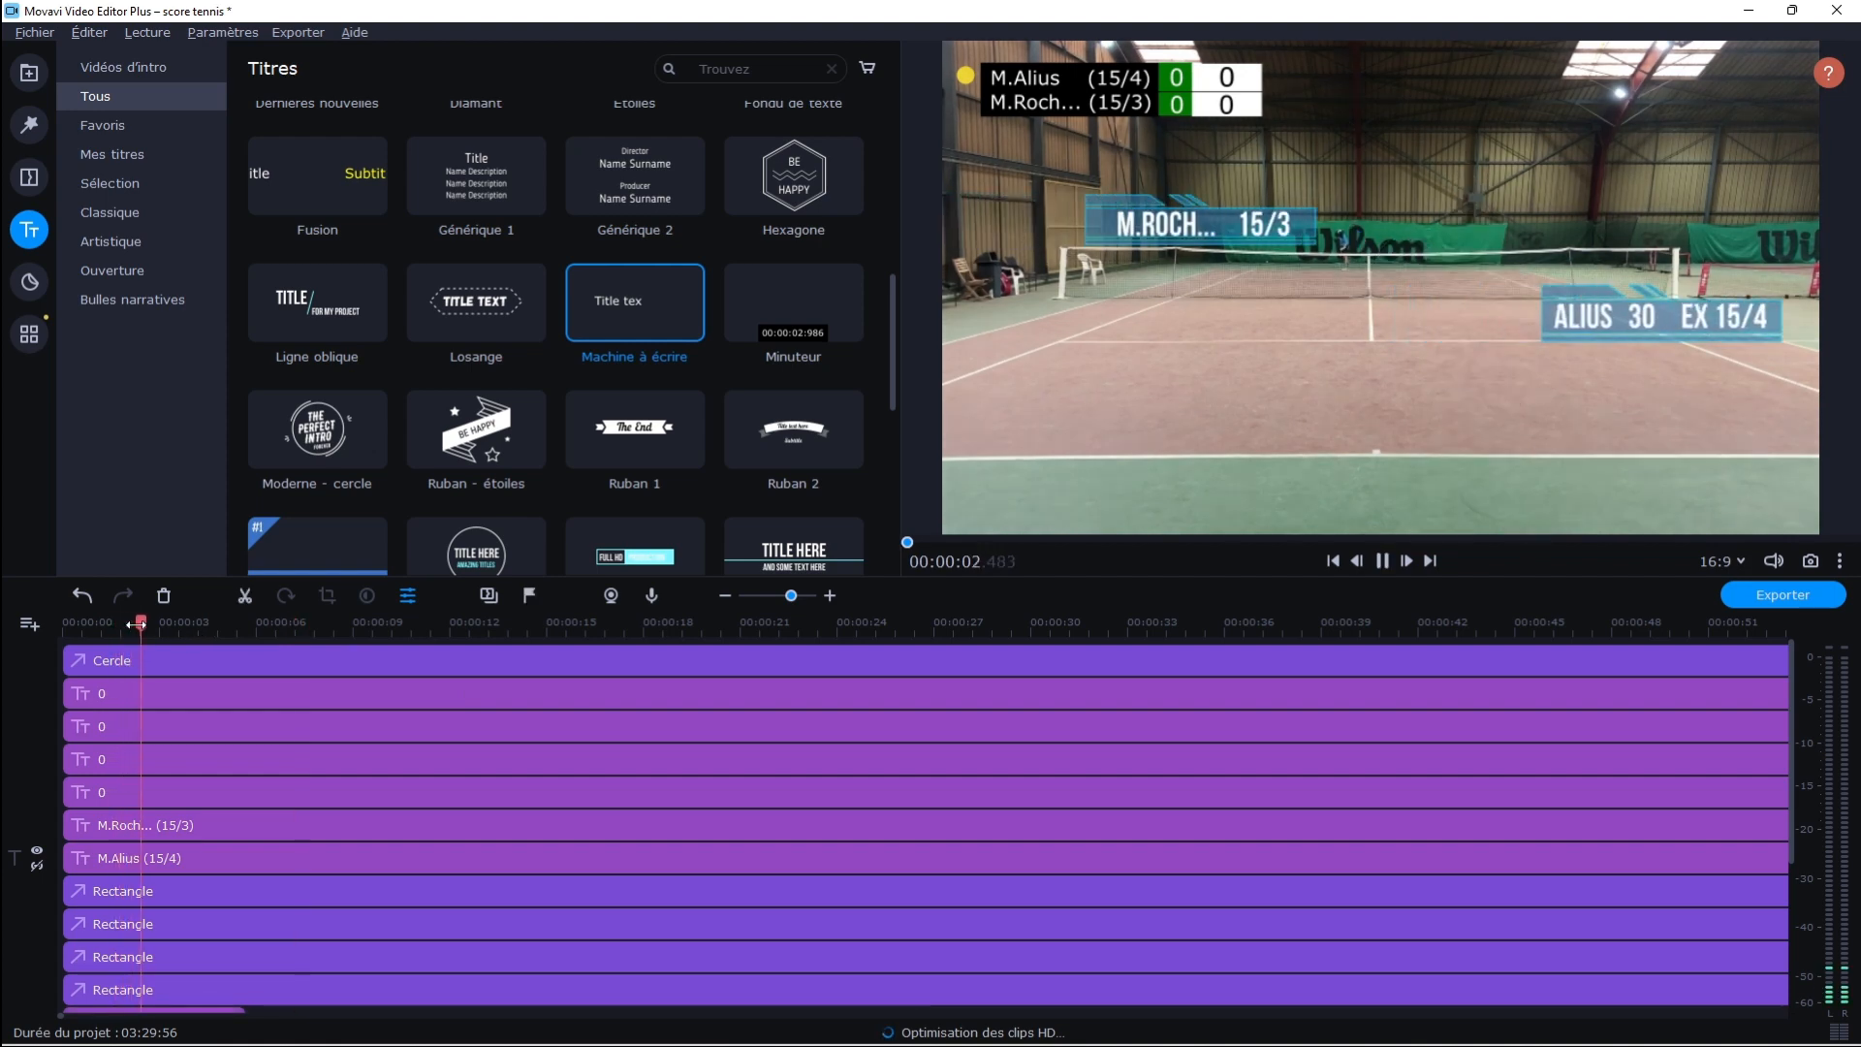
key(space)
Move the yellow circle beside the second player's row on the scoreboard
double_click(159, 665)
drag(973, 80, 976, 106)
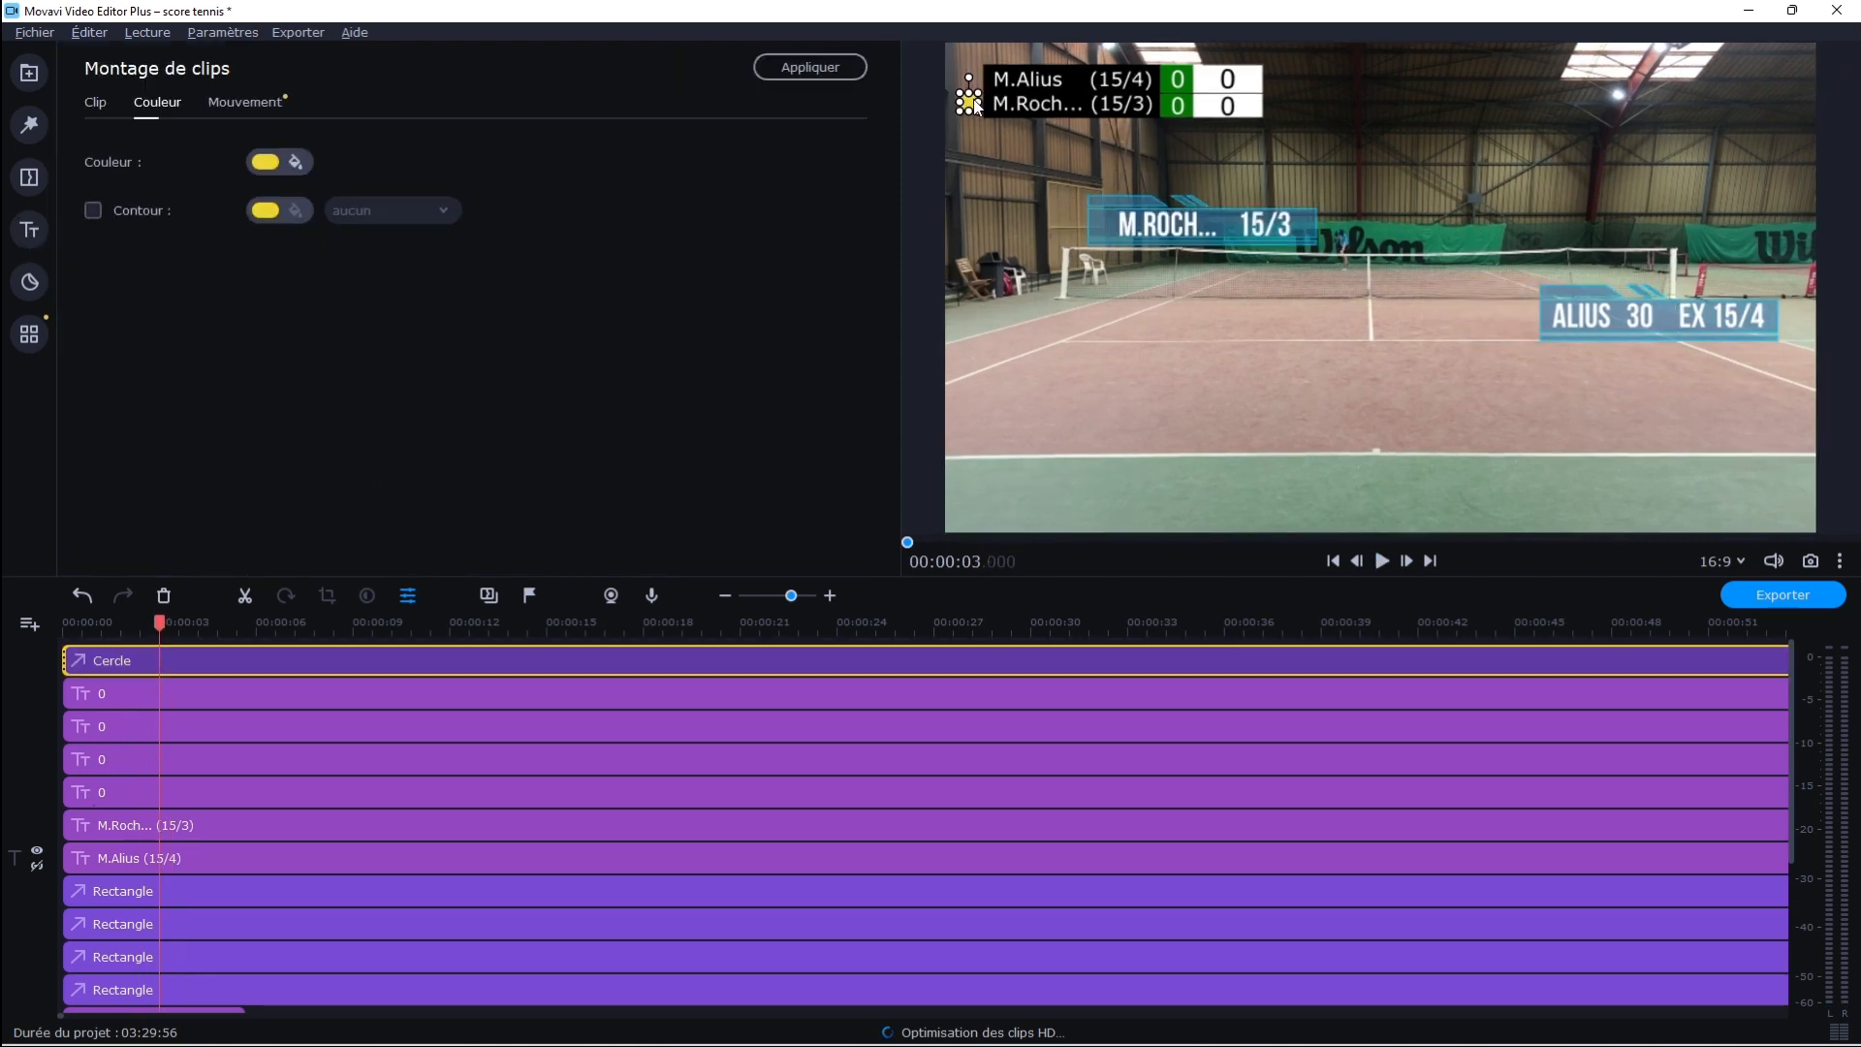
click(1310, 331)
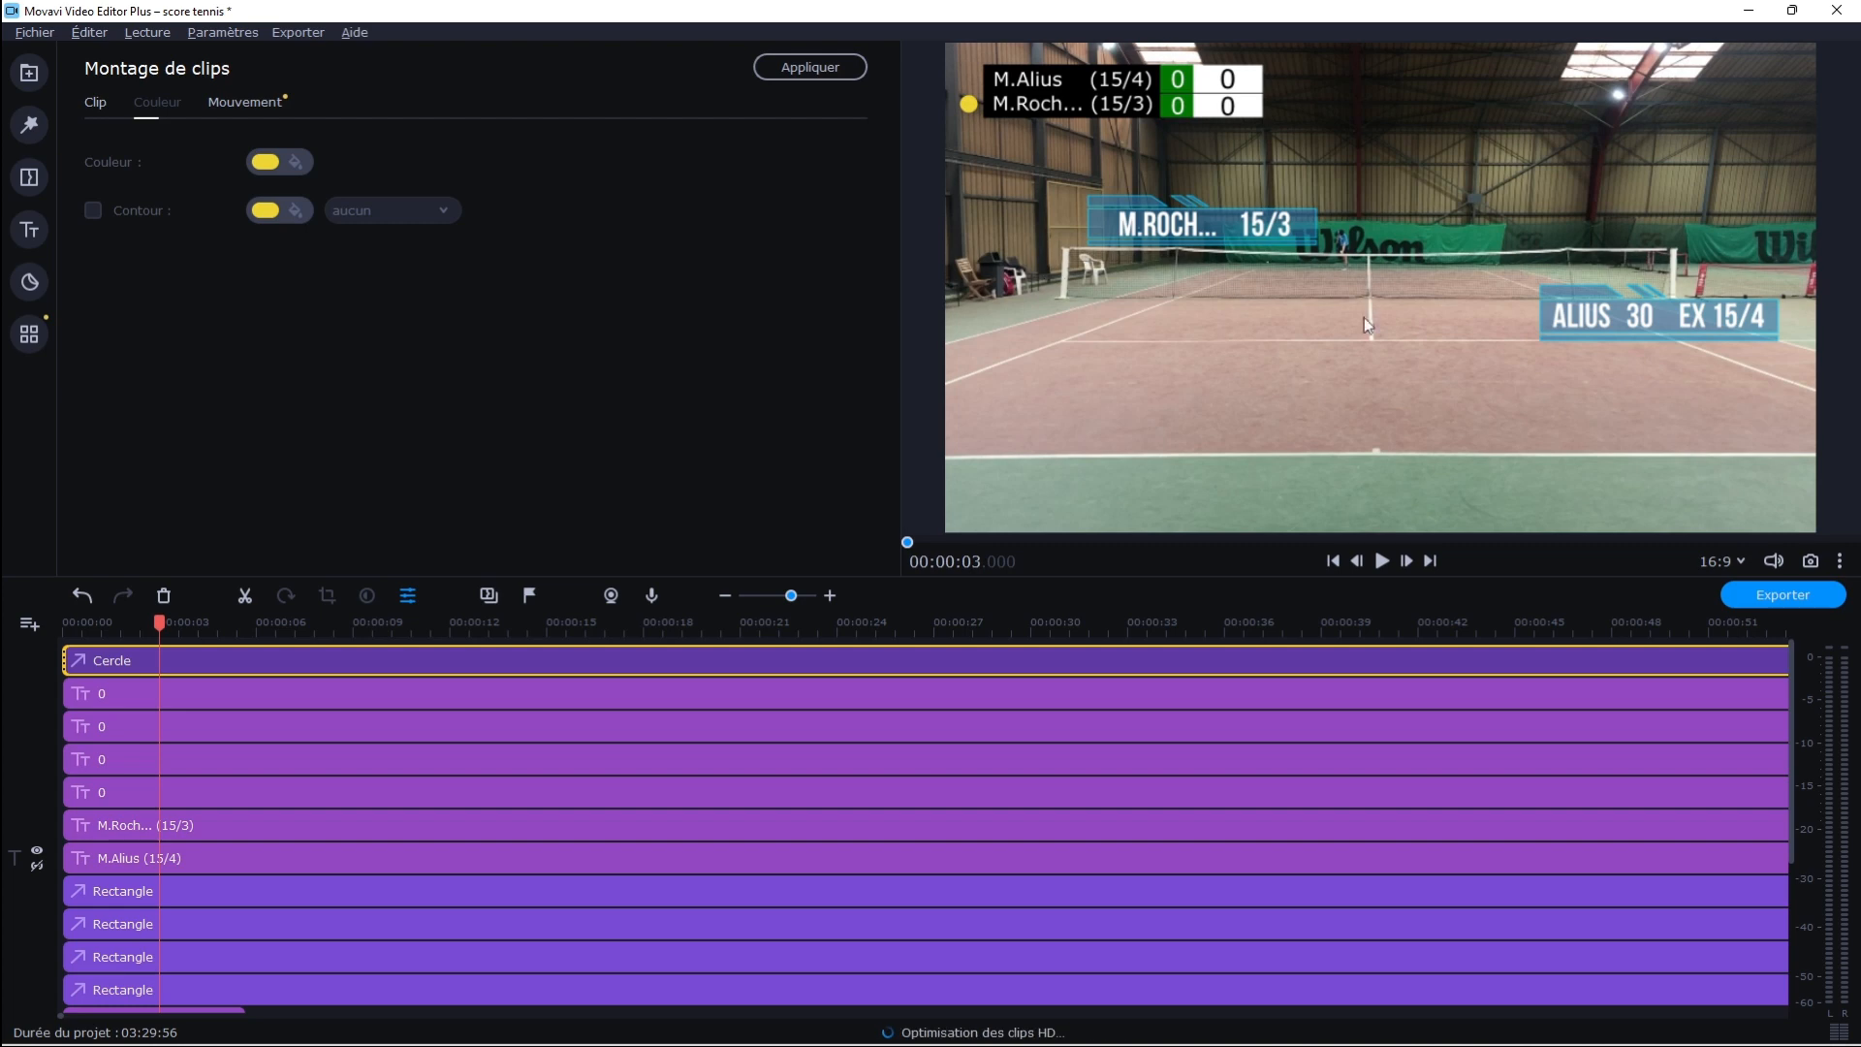
Play to the end of the first point and split the second player's point-score title at 00:00:08.820
click(1383, 561)
click(29, 281)
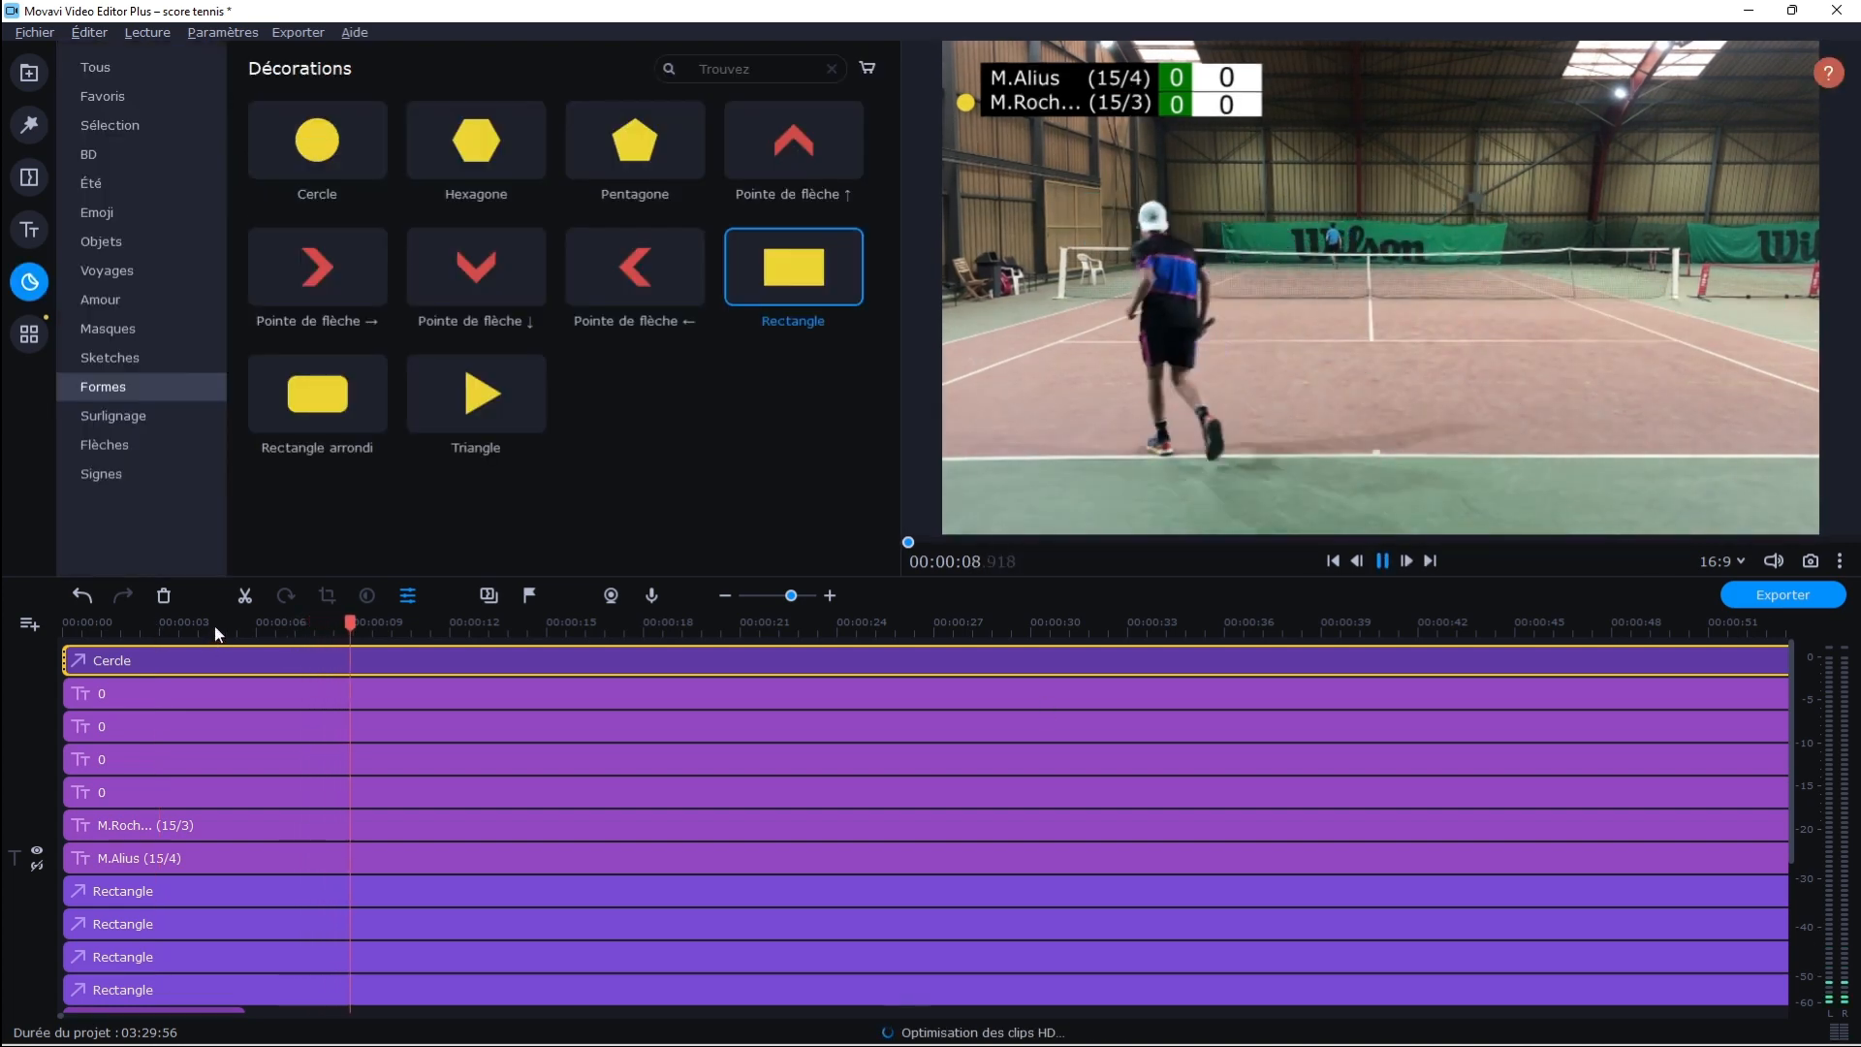
key(space)
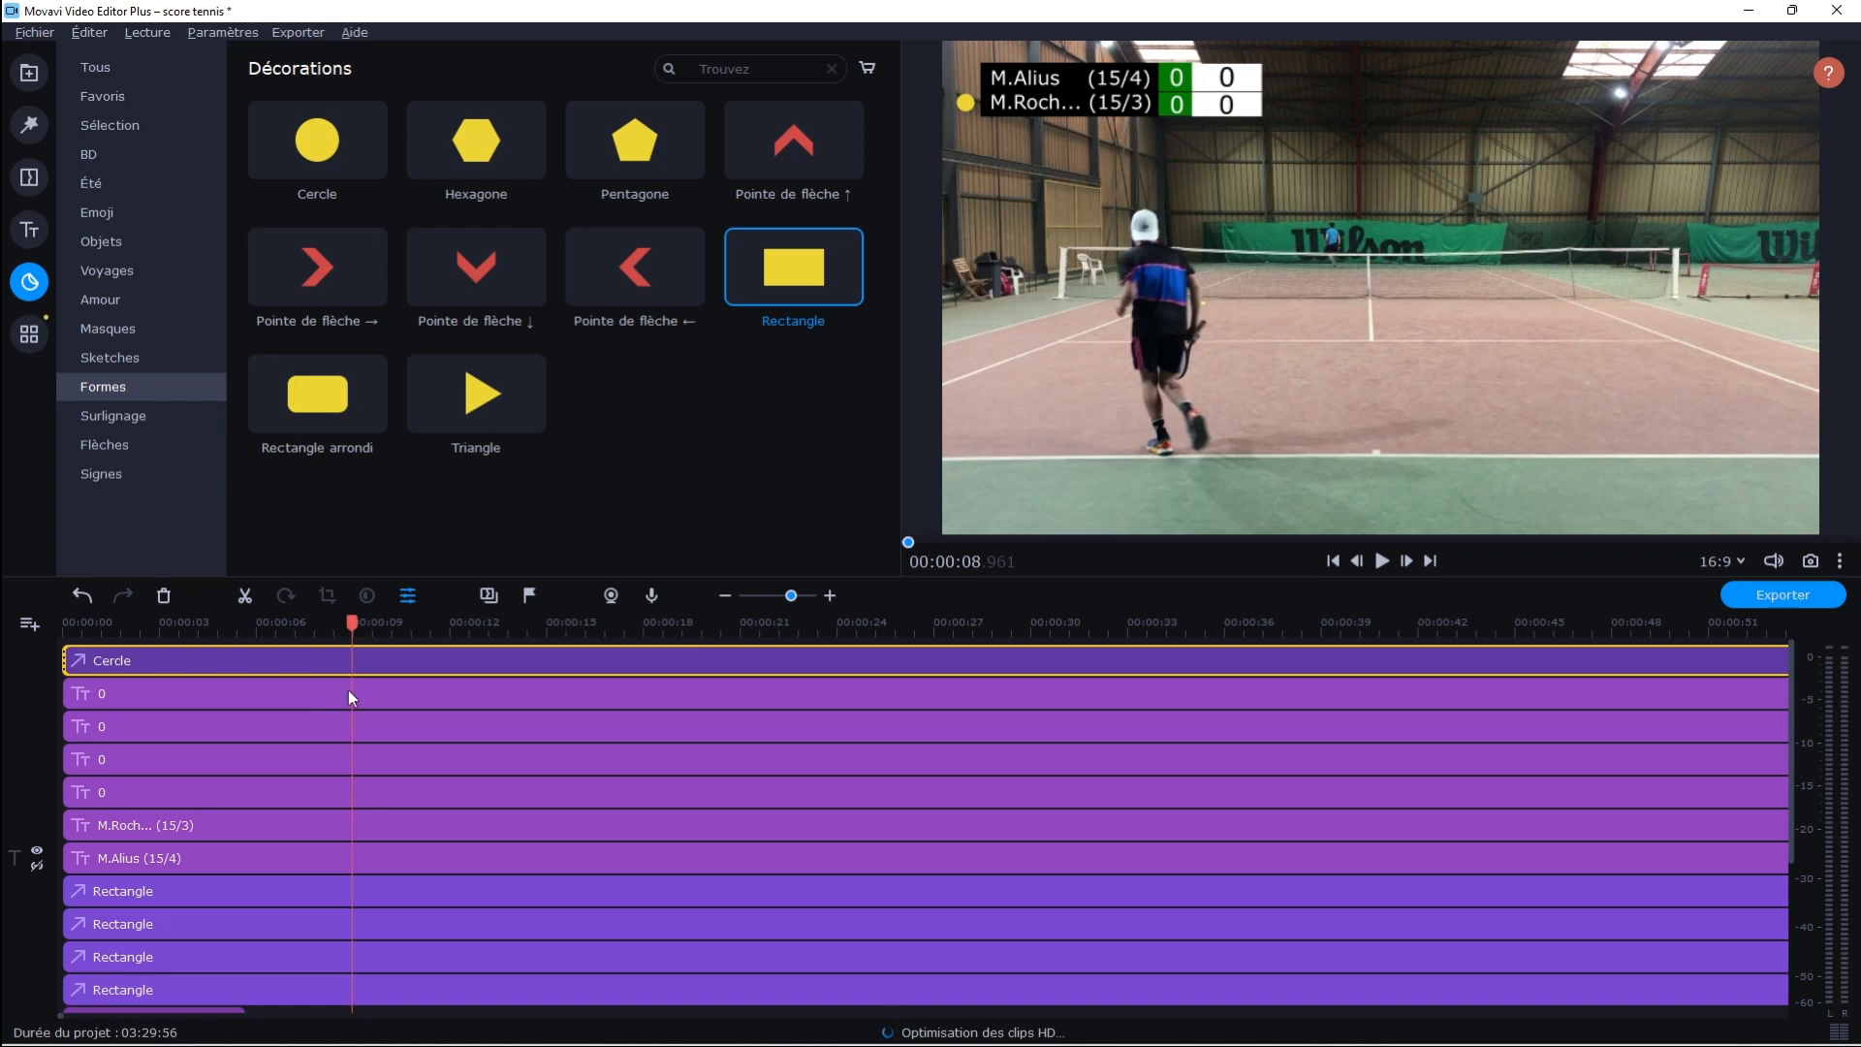
click(347, 722)
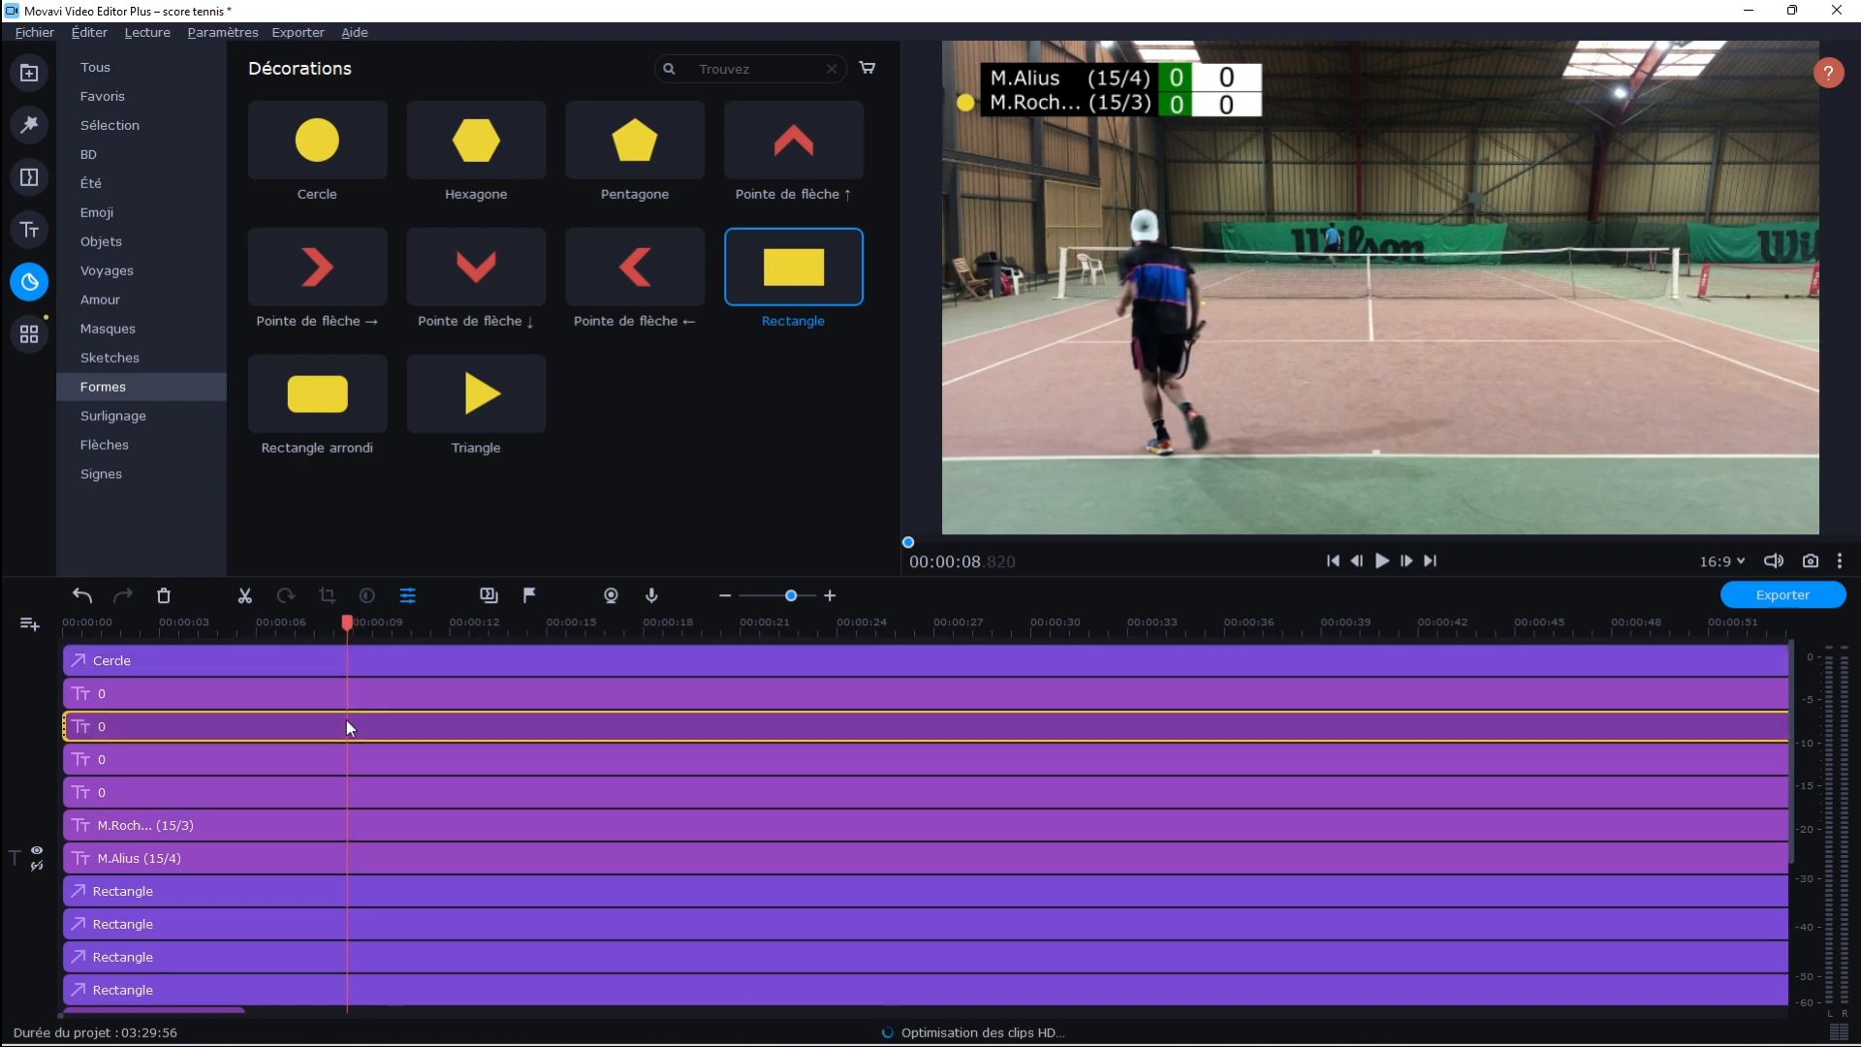
click(245, 595)
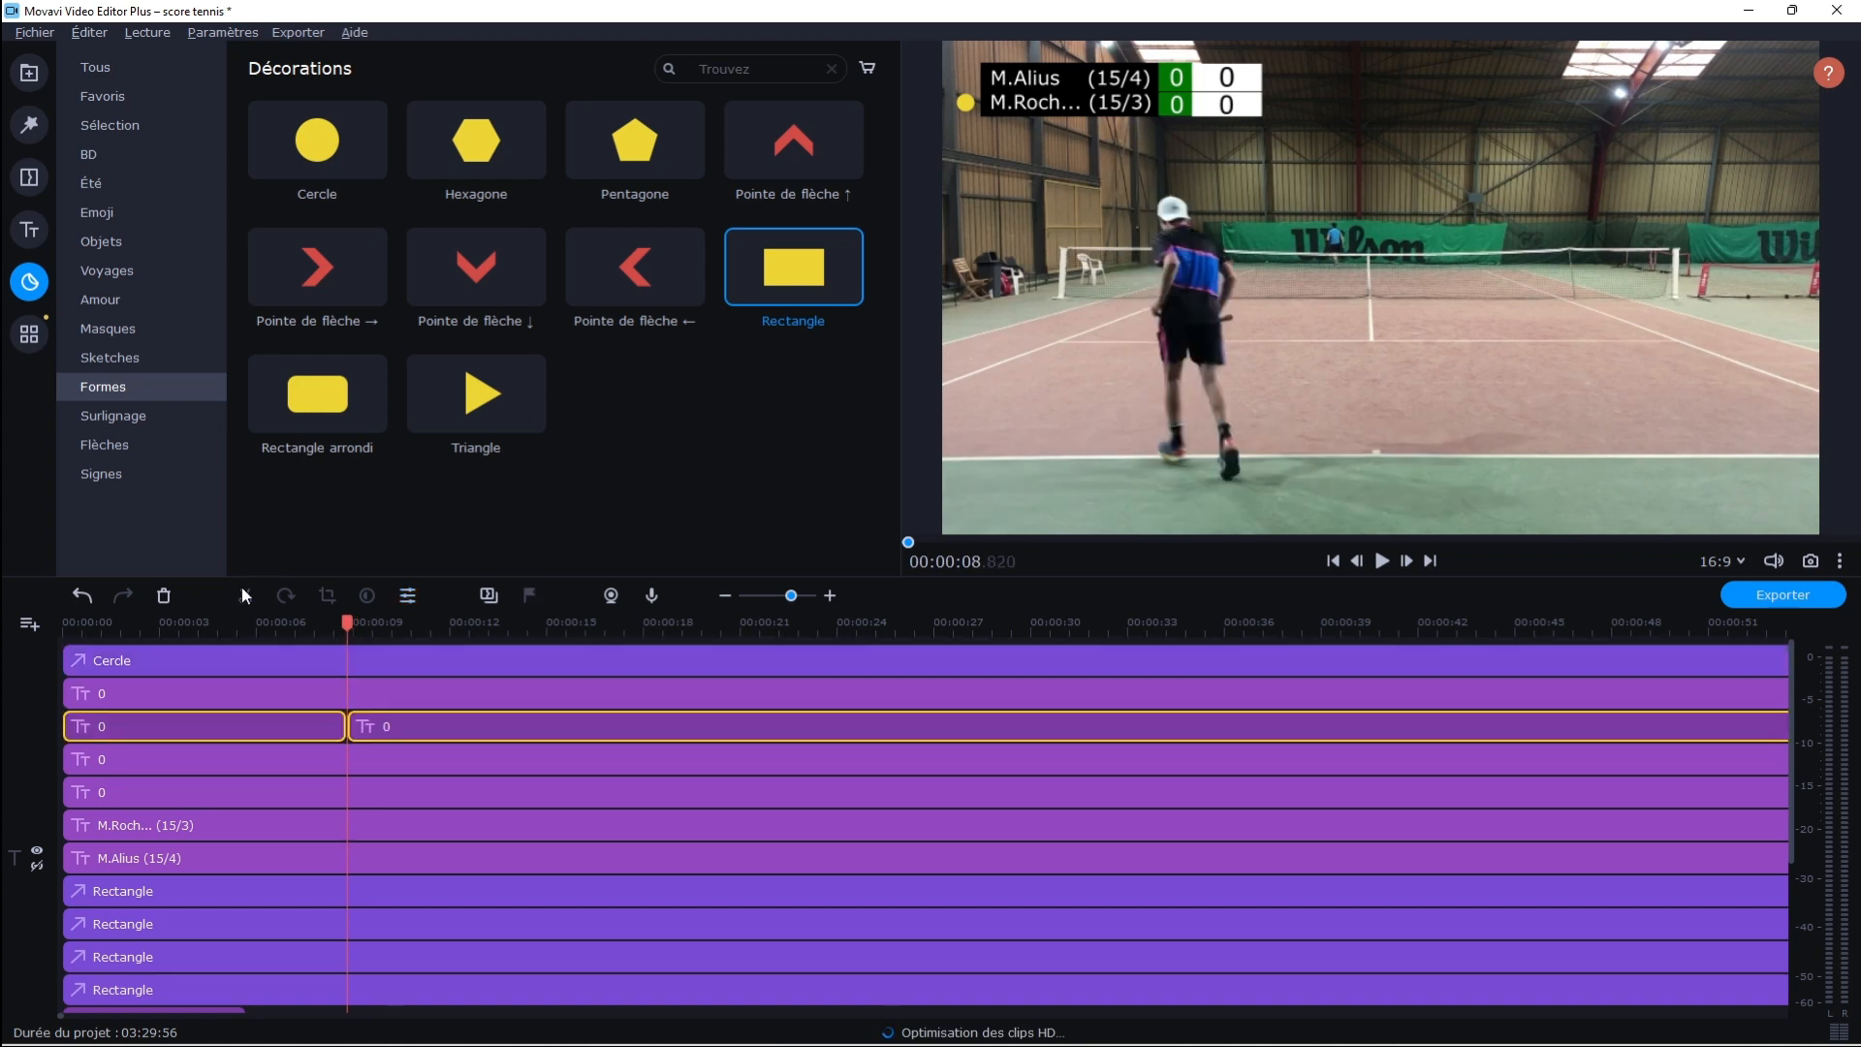
Set the text of the second player's point-score title after the split to 15
double_click(346, 695)
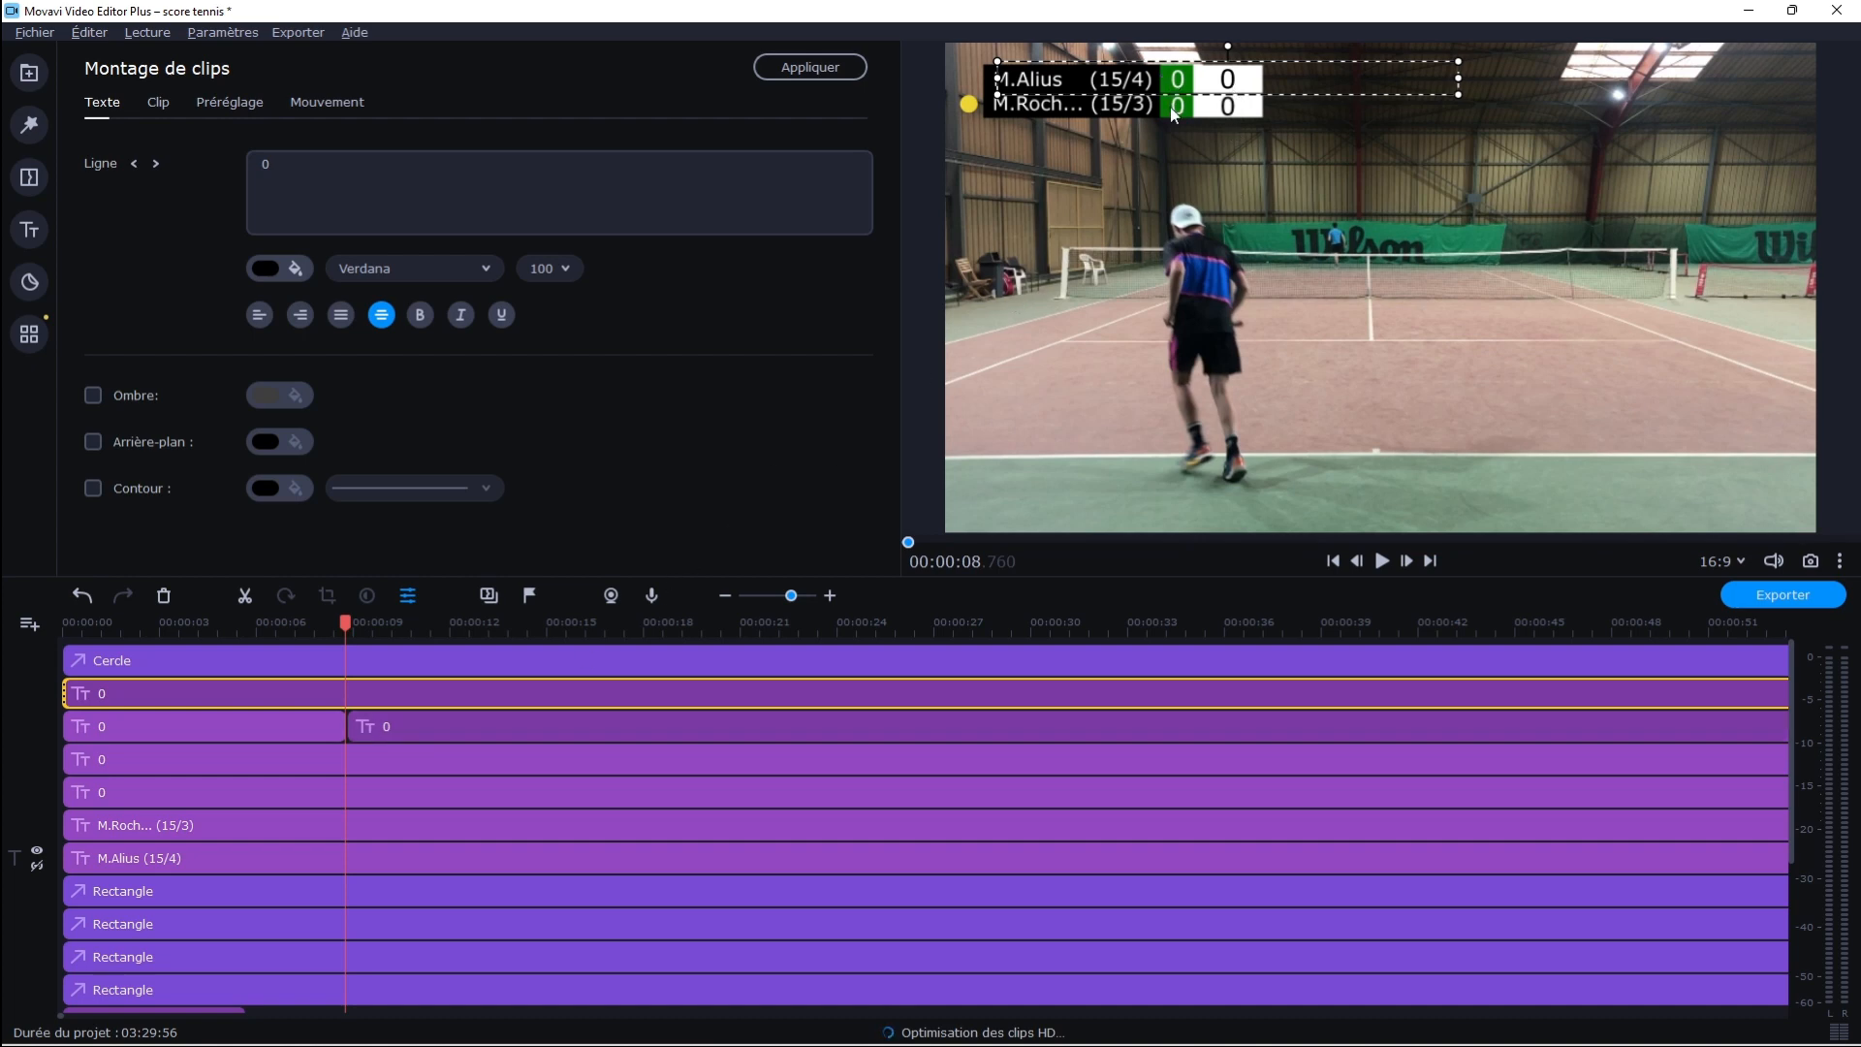
click(362, 729)
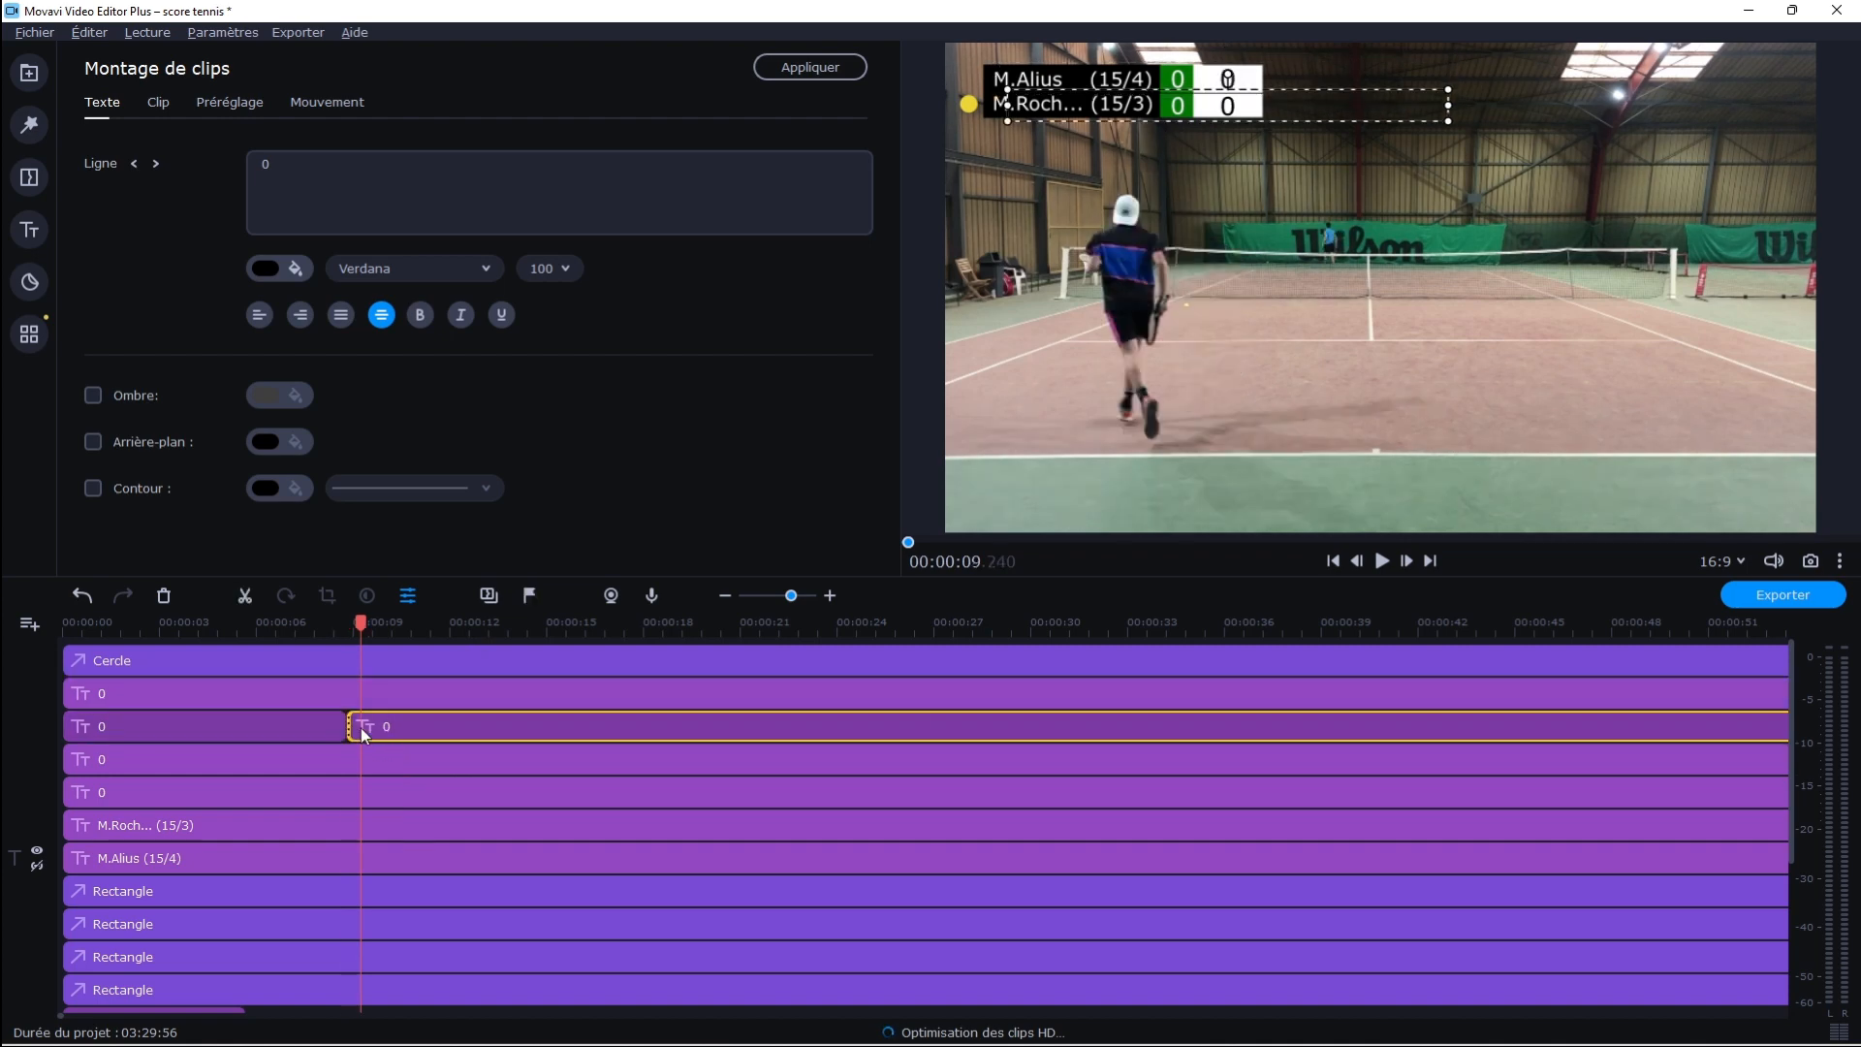
double_click(350, 185)
key(BackSpace)
text(15)
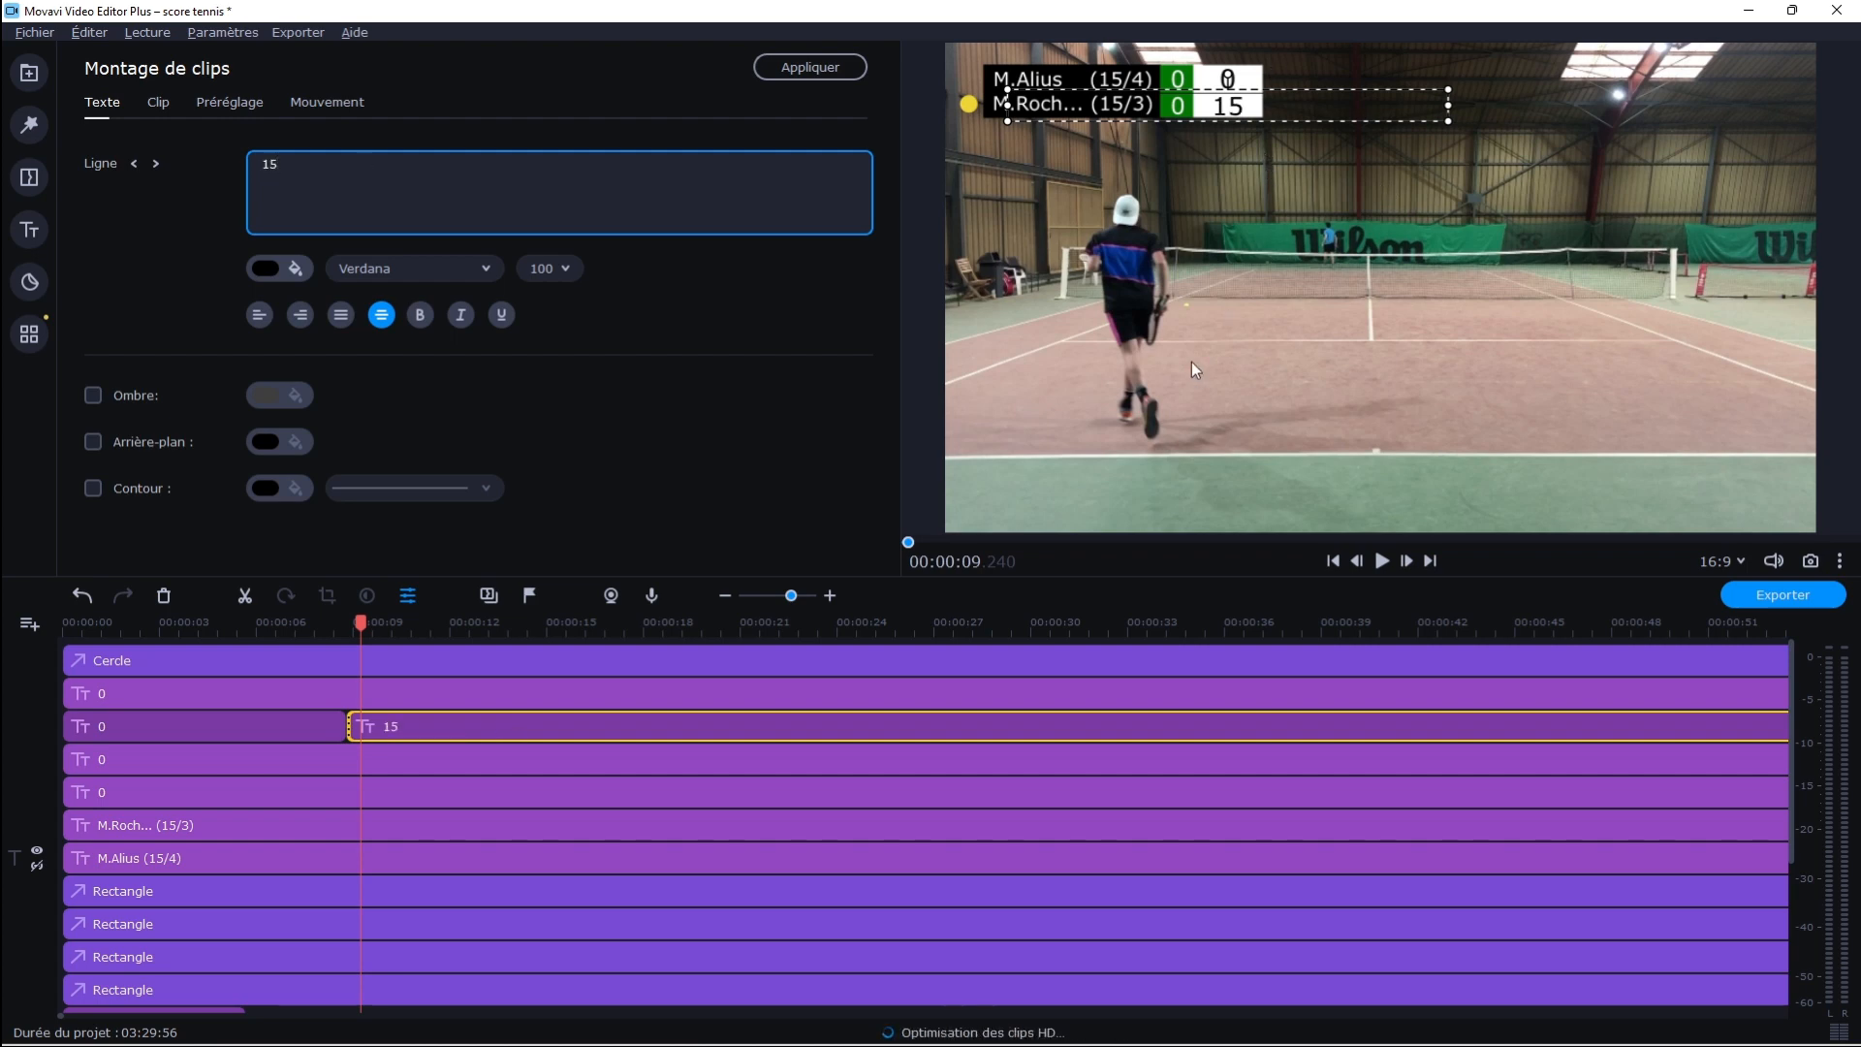
Play the footage from about 00:00:06.9 across the cut to check the second player's score change
click(1382, 562)
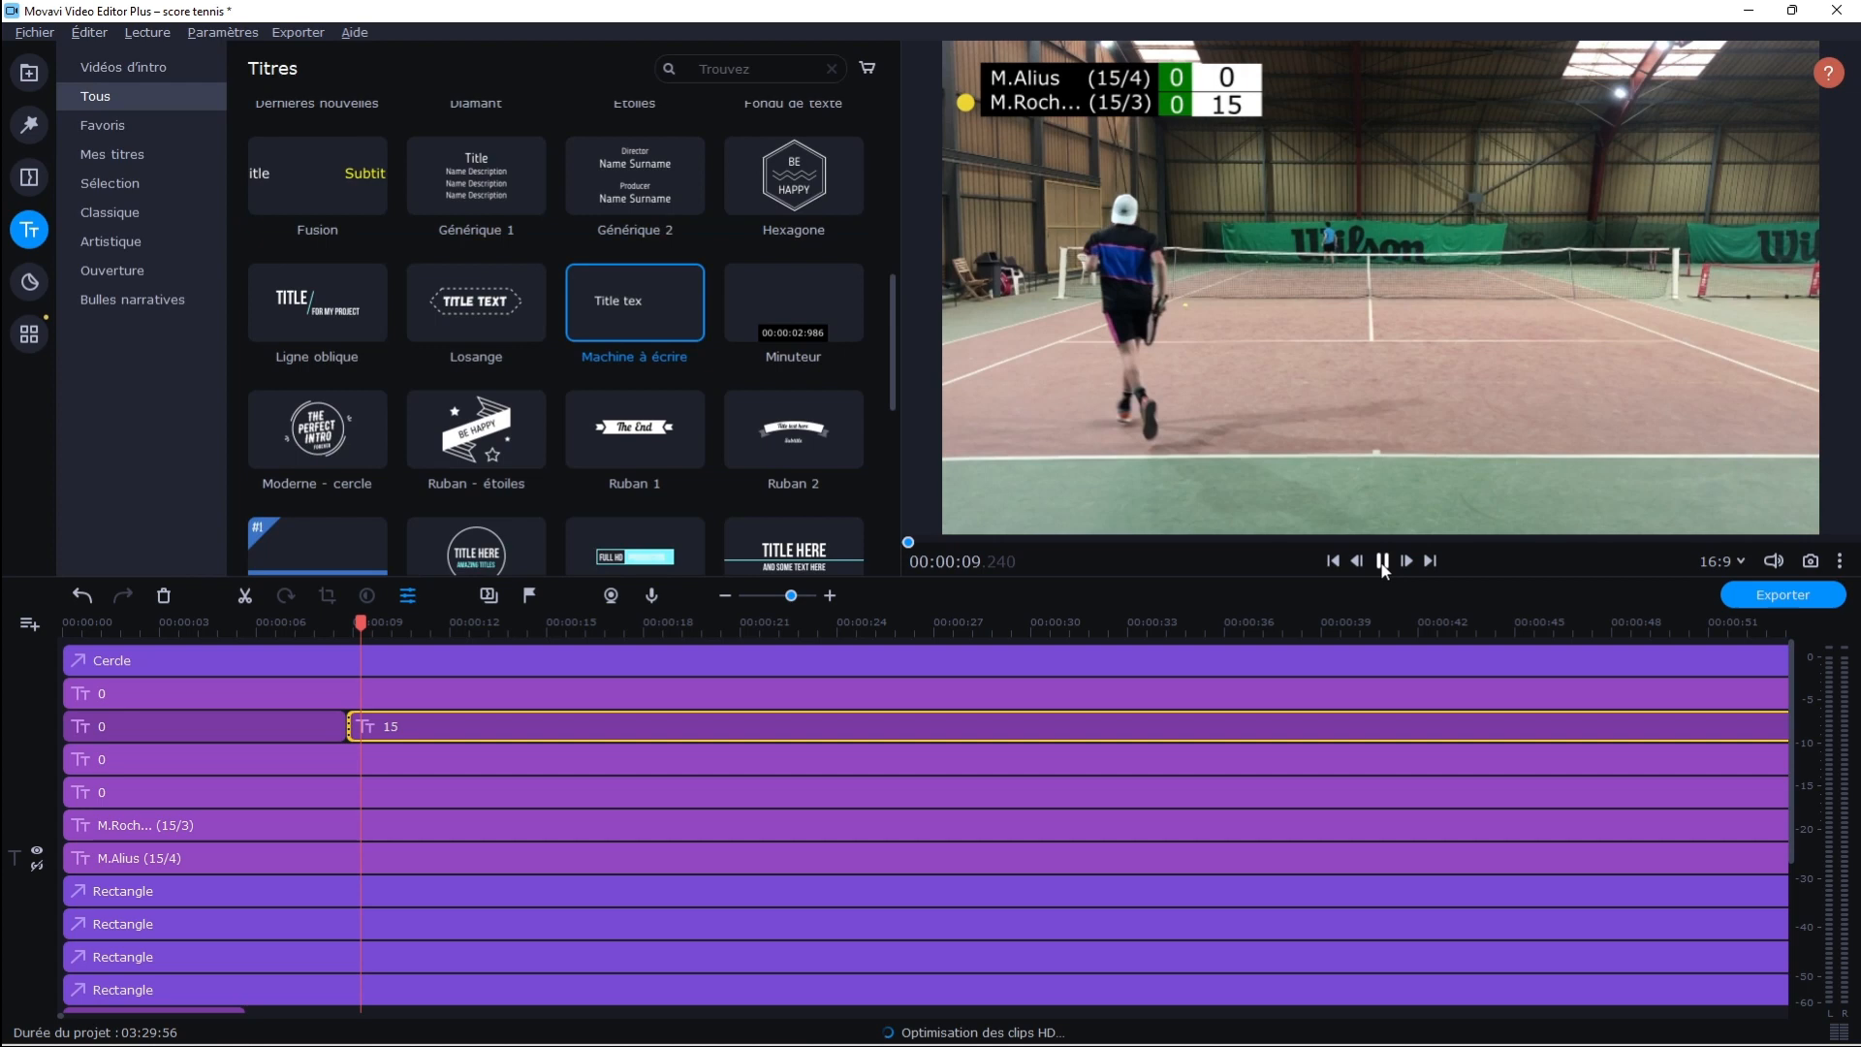
click(1382, 562)
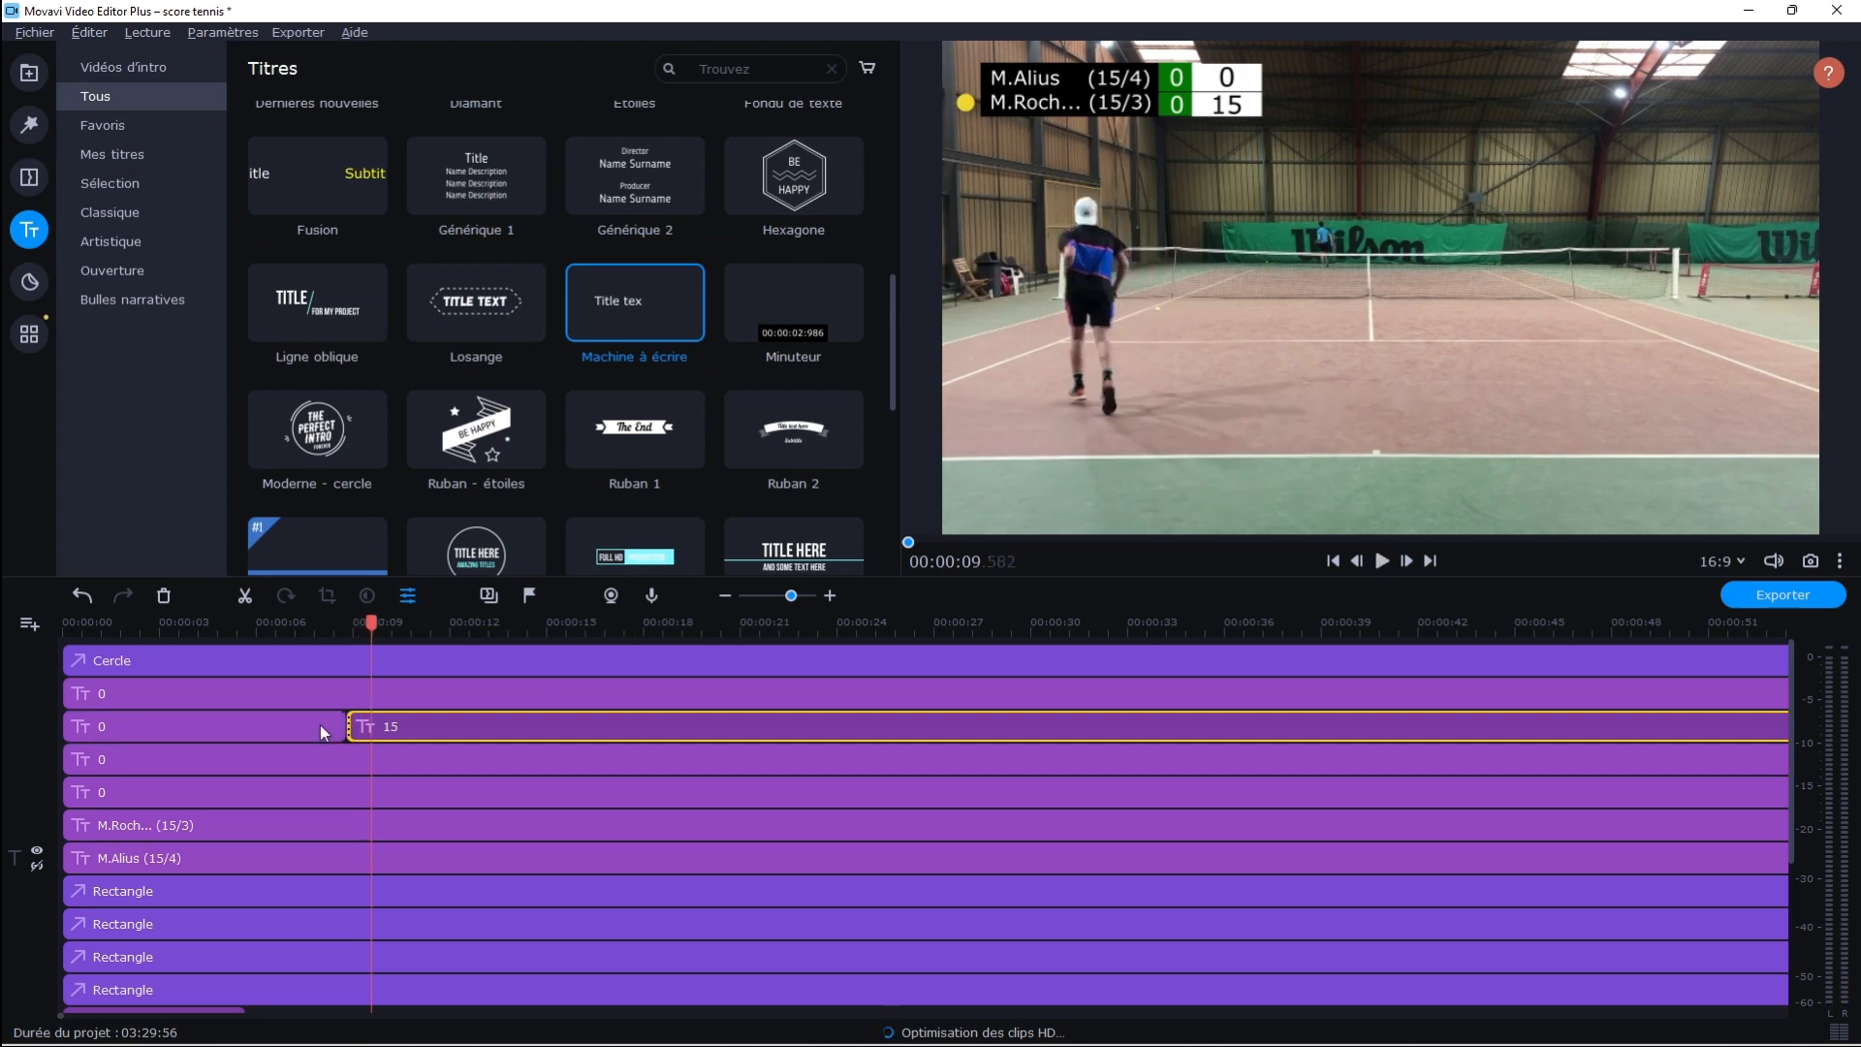
click(285, 736)
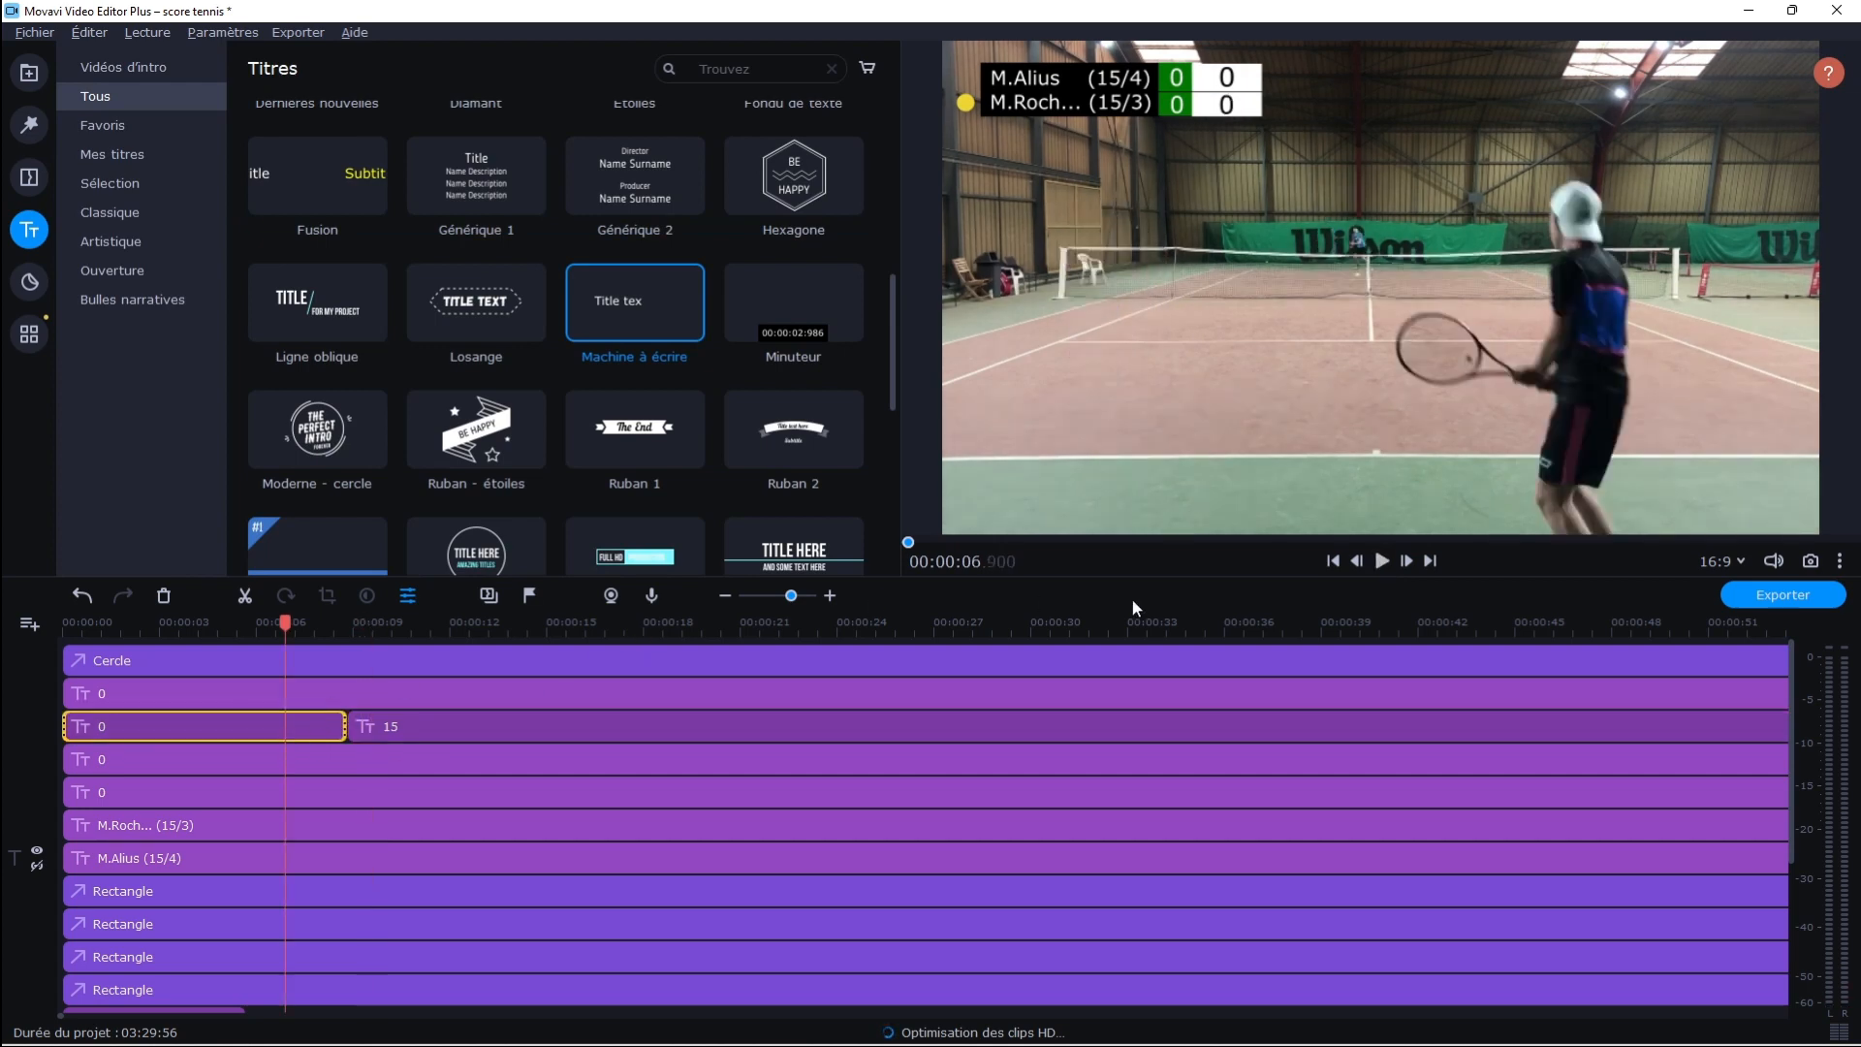
click(1385, 563)
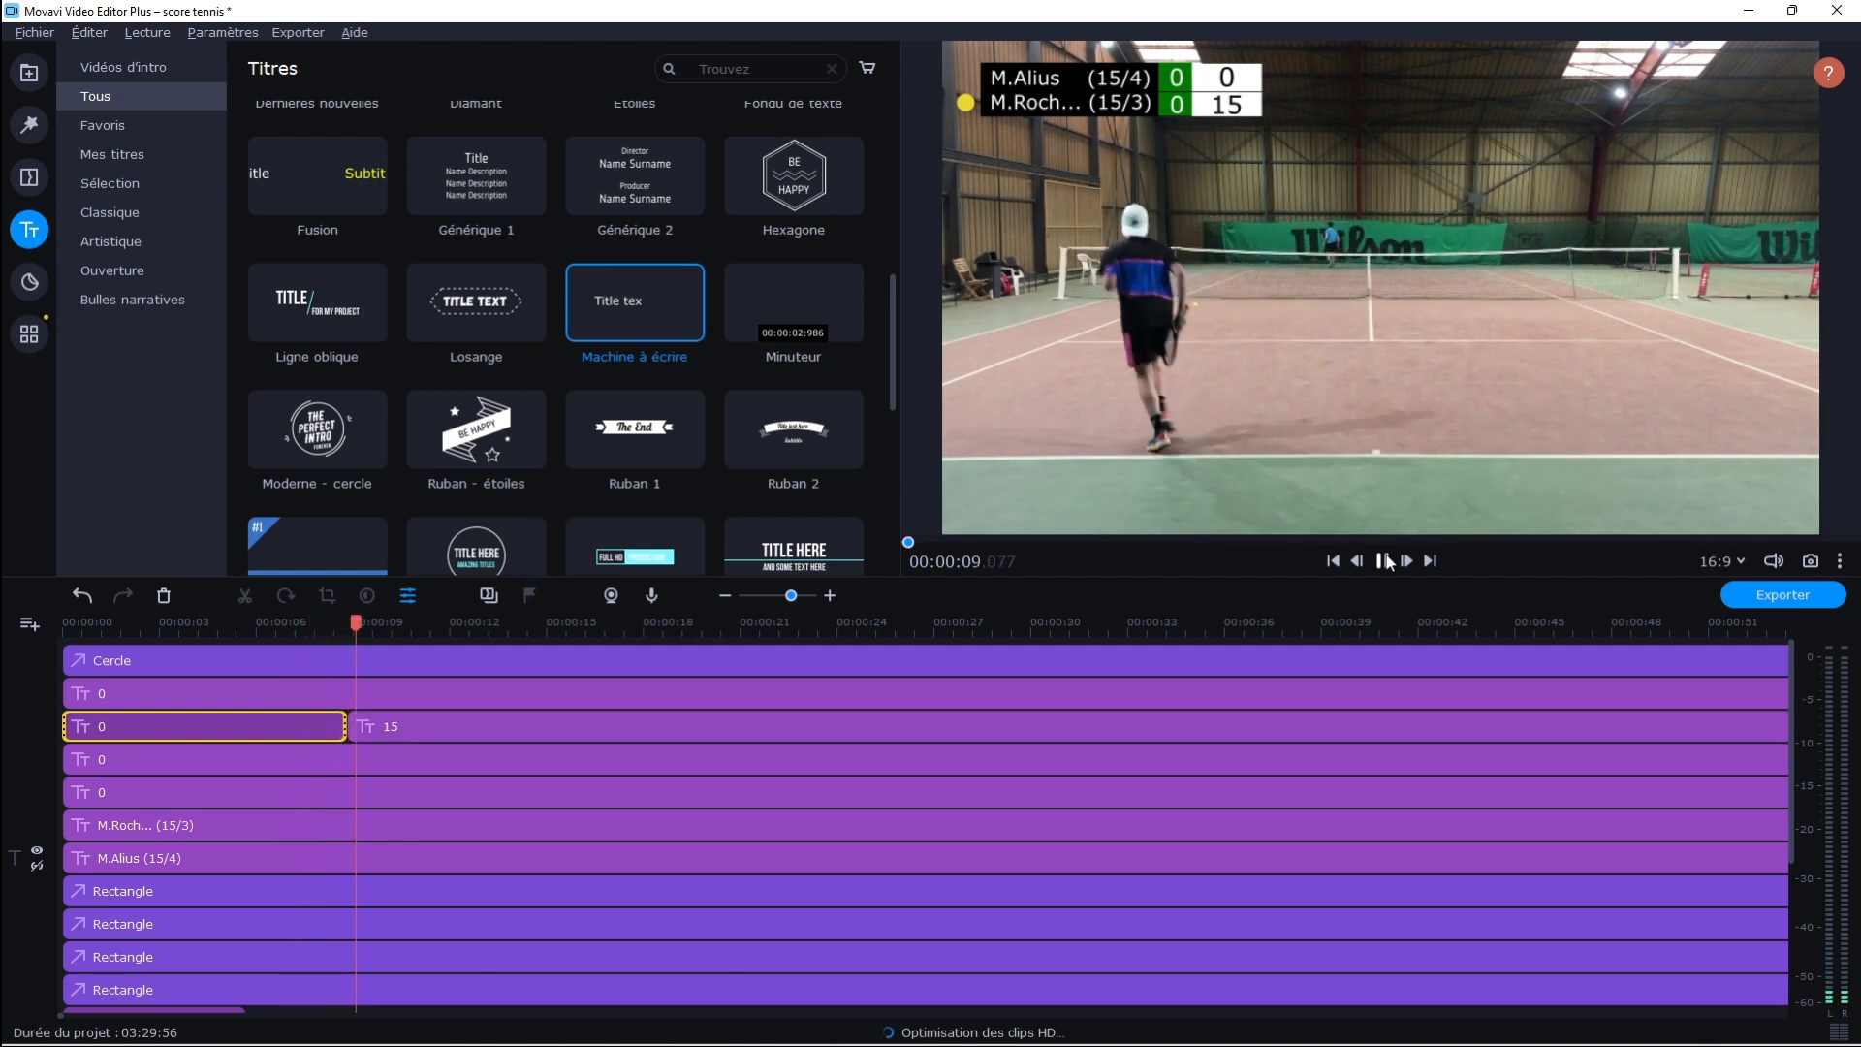
click(1389, 562)
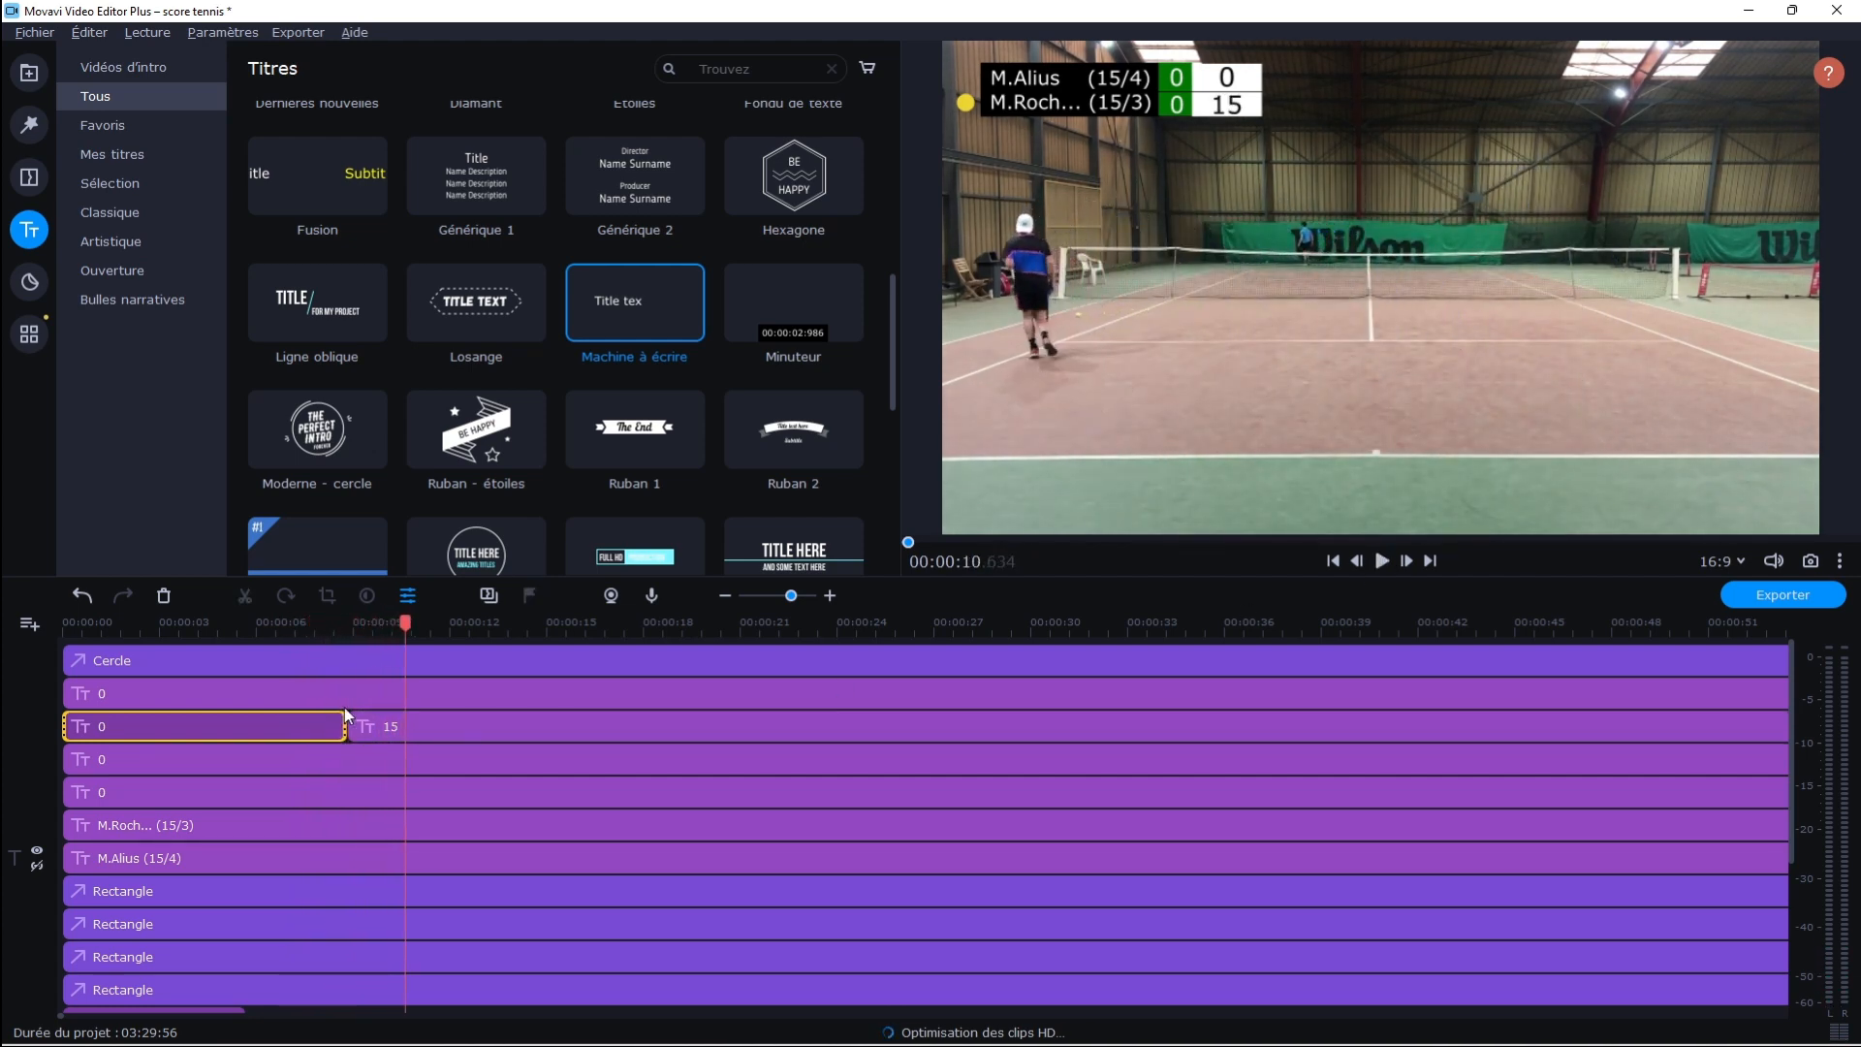
Play through to the end of the next point and split the first player's point-score title at 00:00:44.190
click(1380, 561)
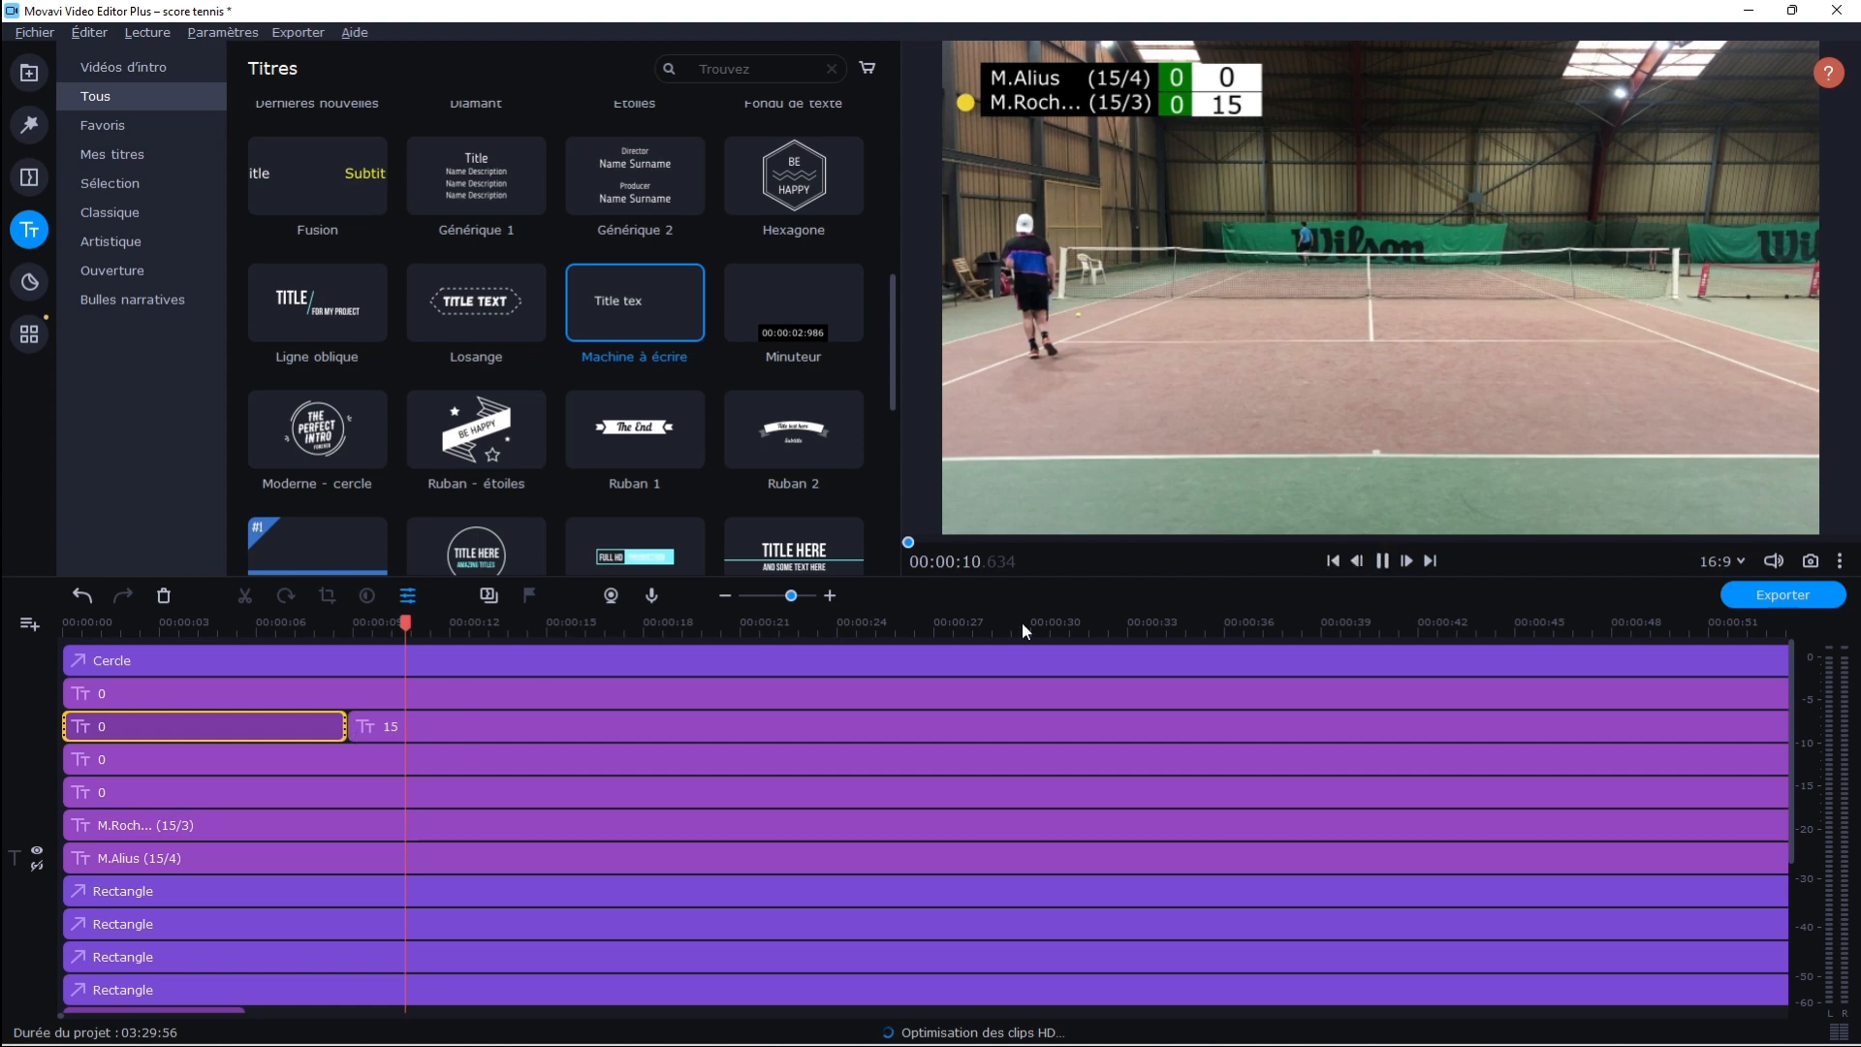
click(503, 624)
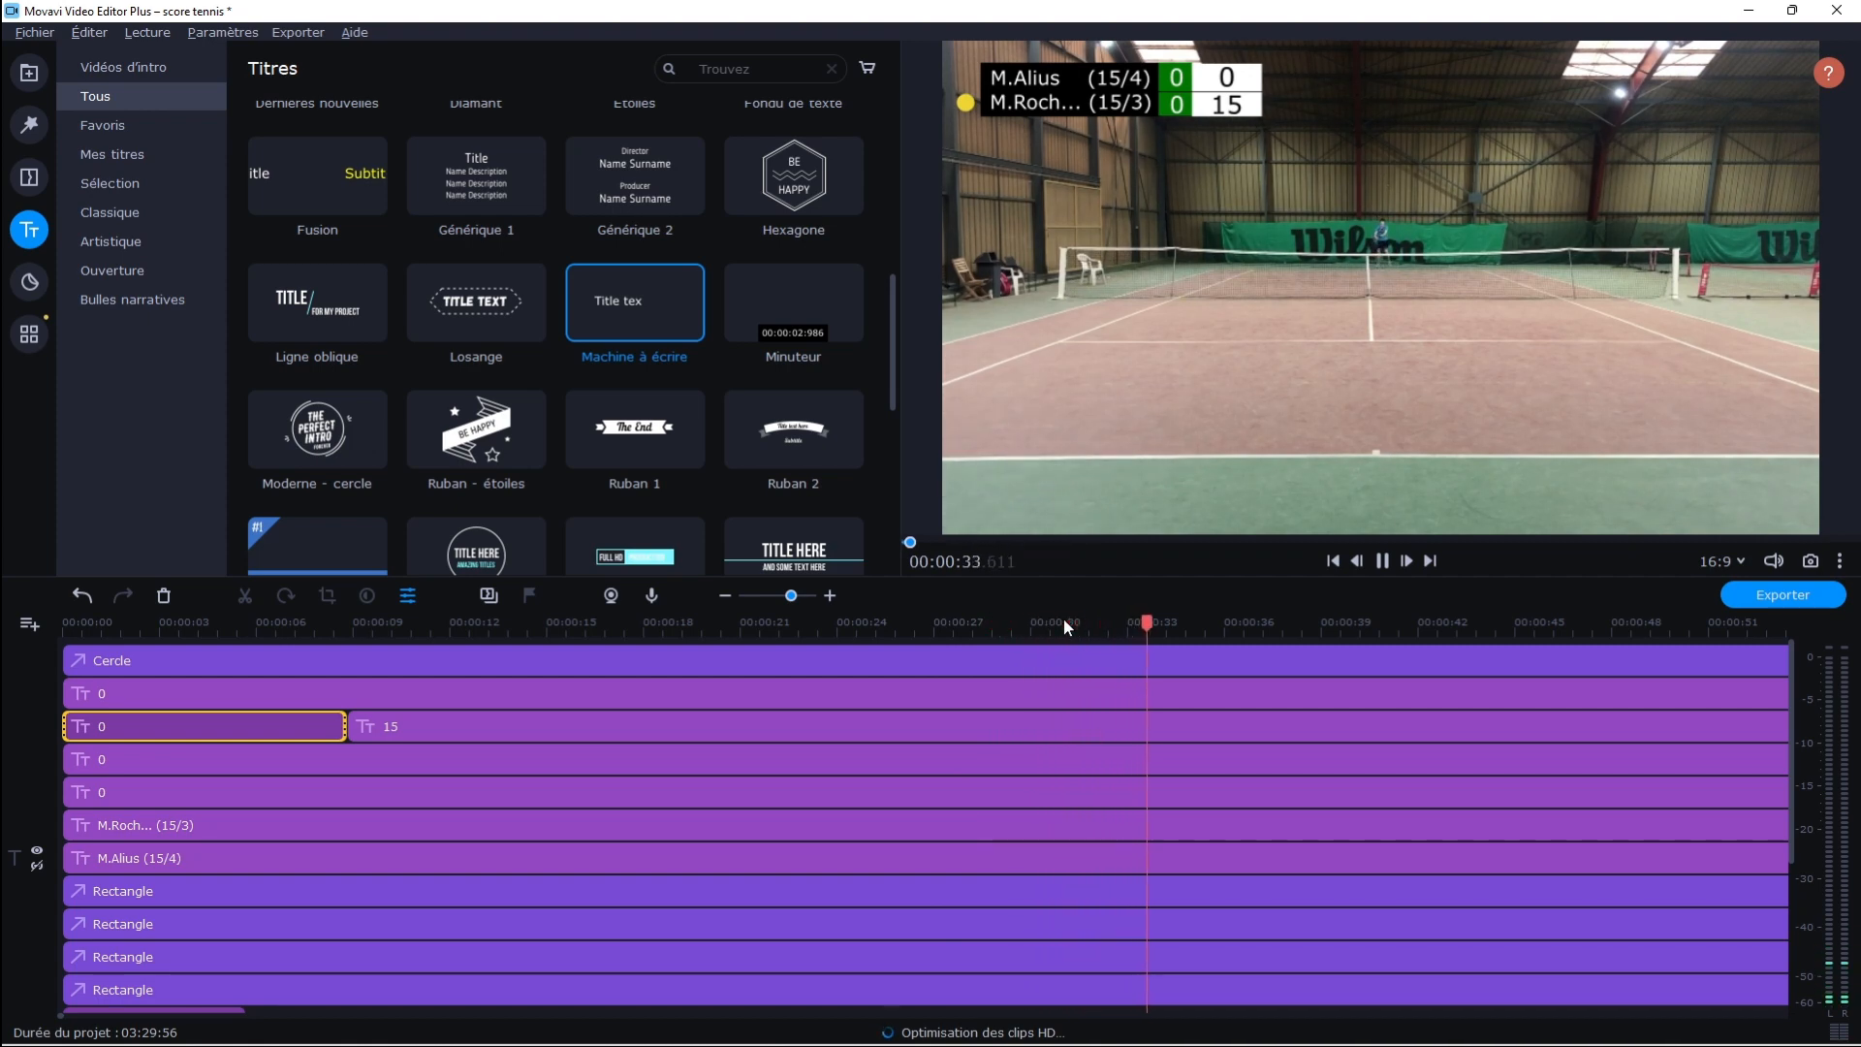
click(1120, 621)
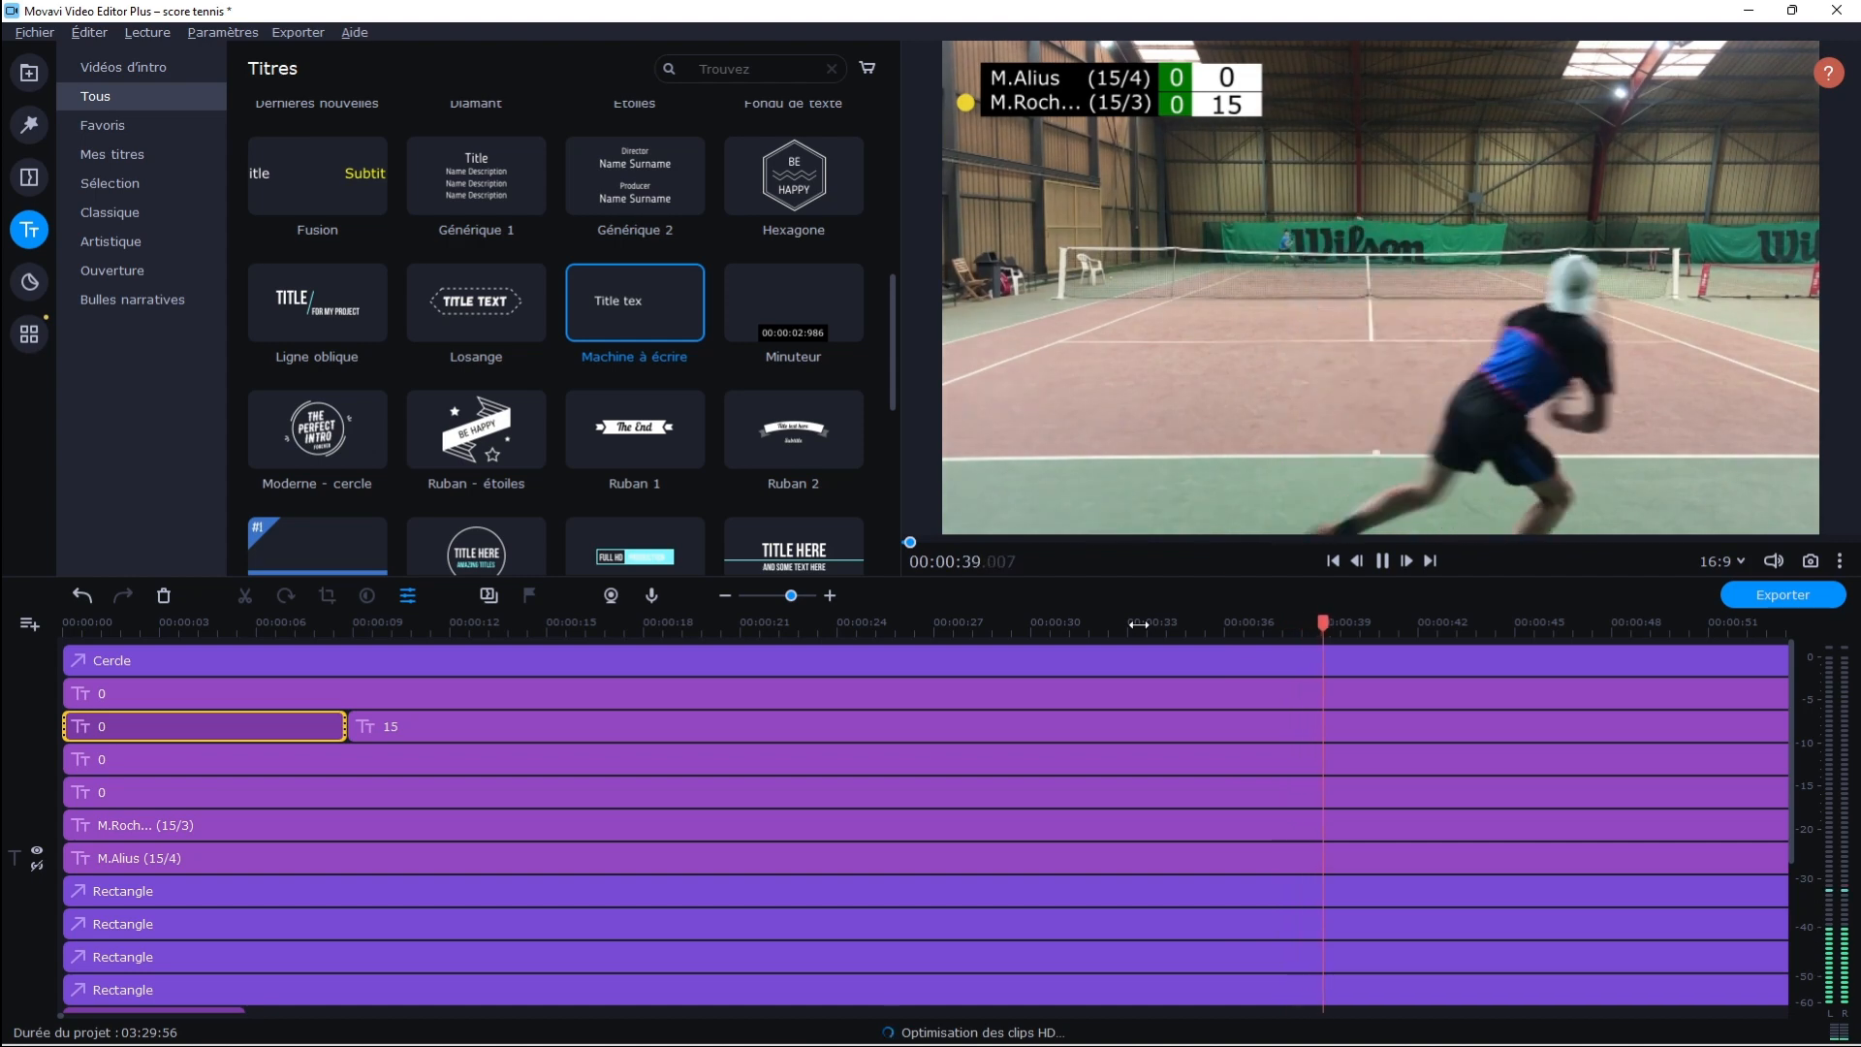
click(1423, 626)
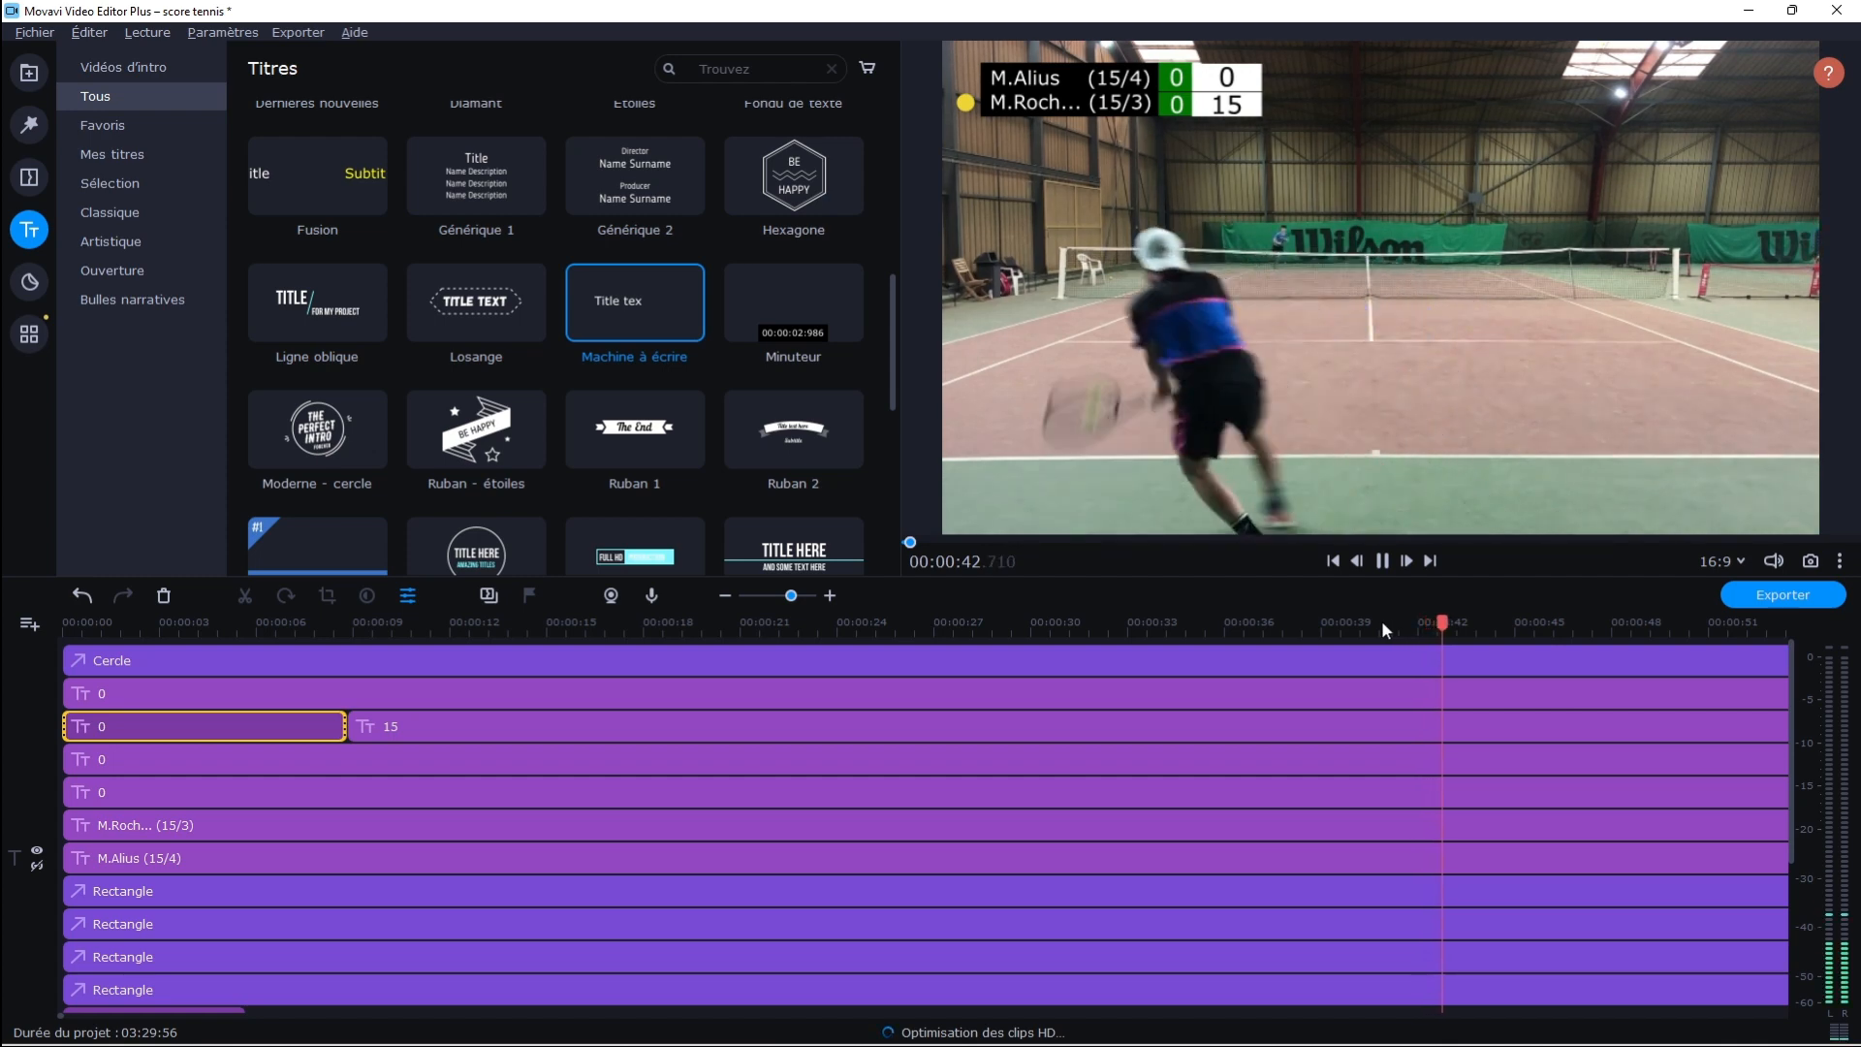
click(1383, 562)
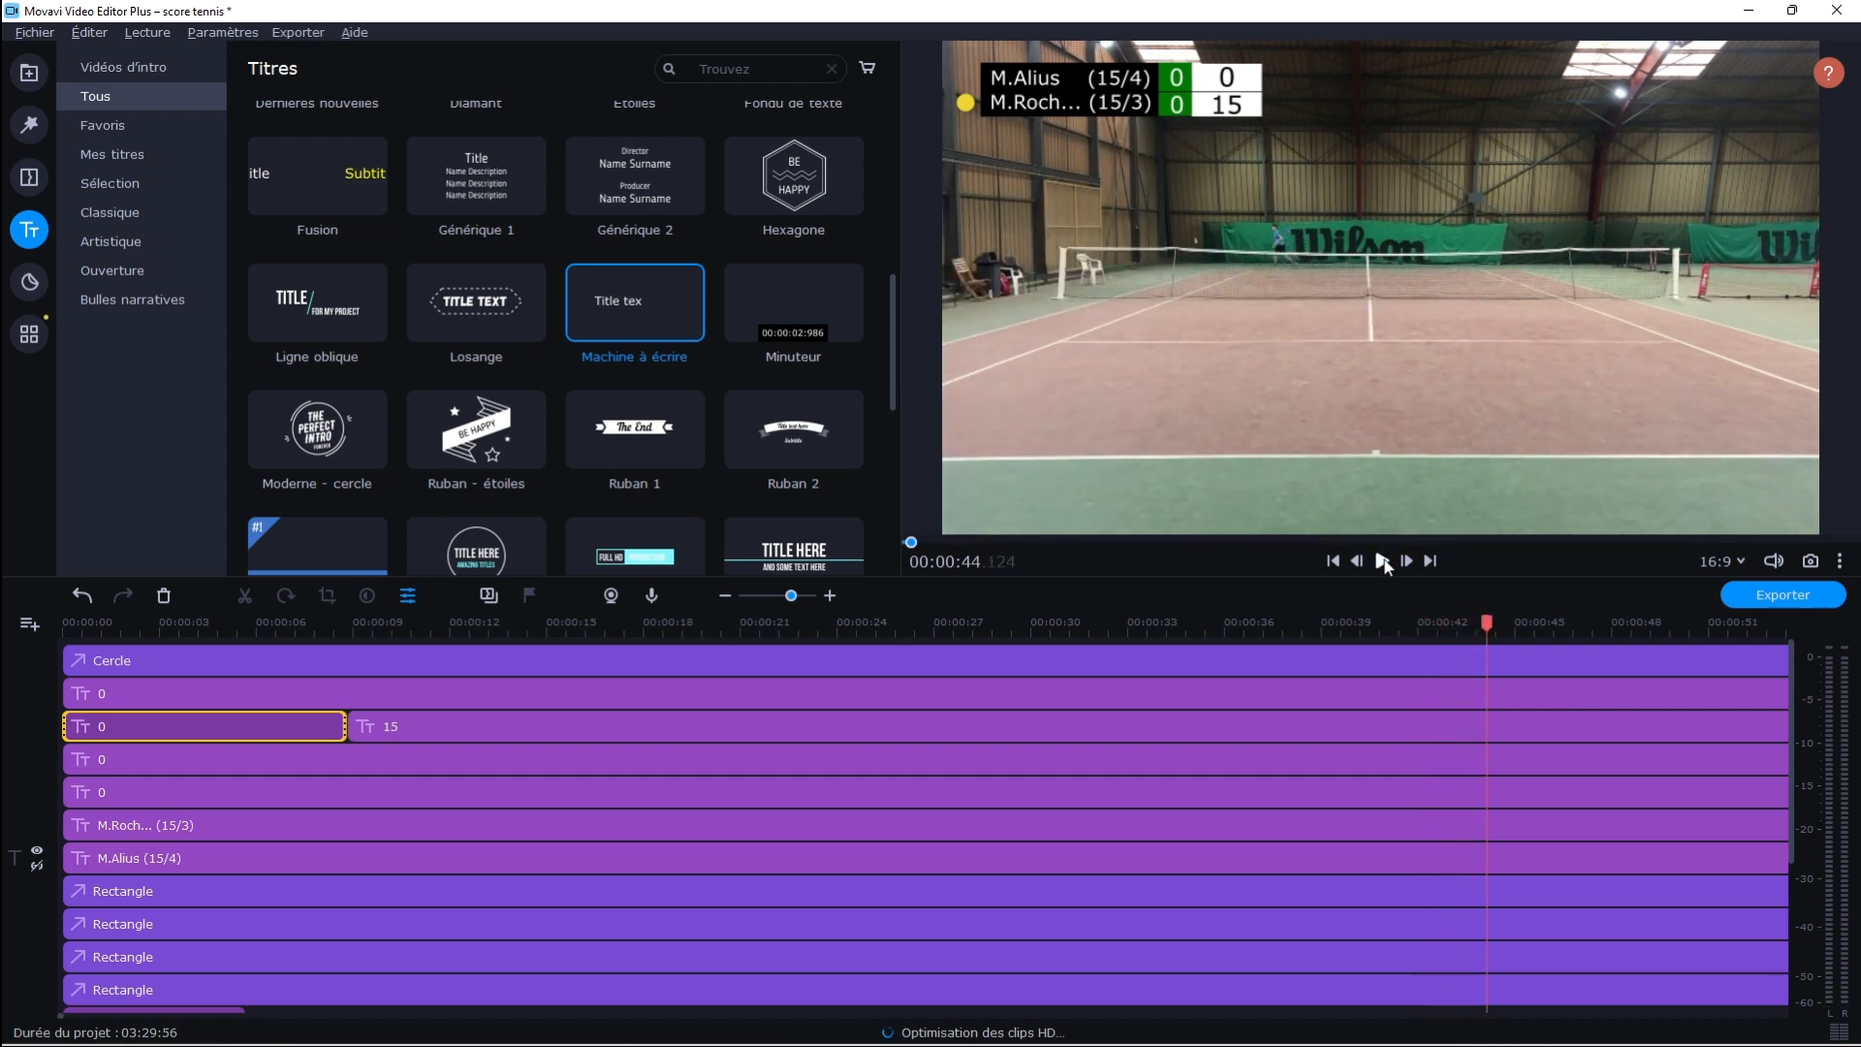
click(1490, 706)
click(254, 596)
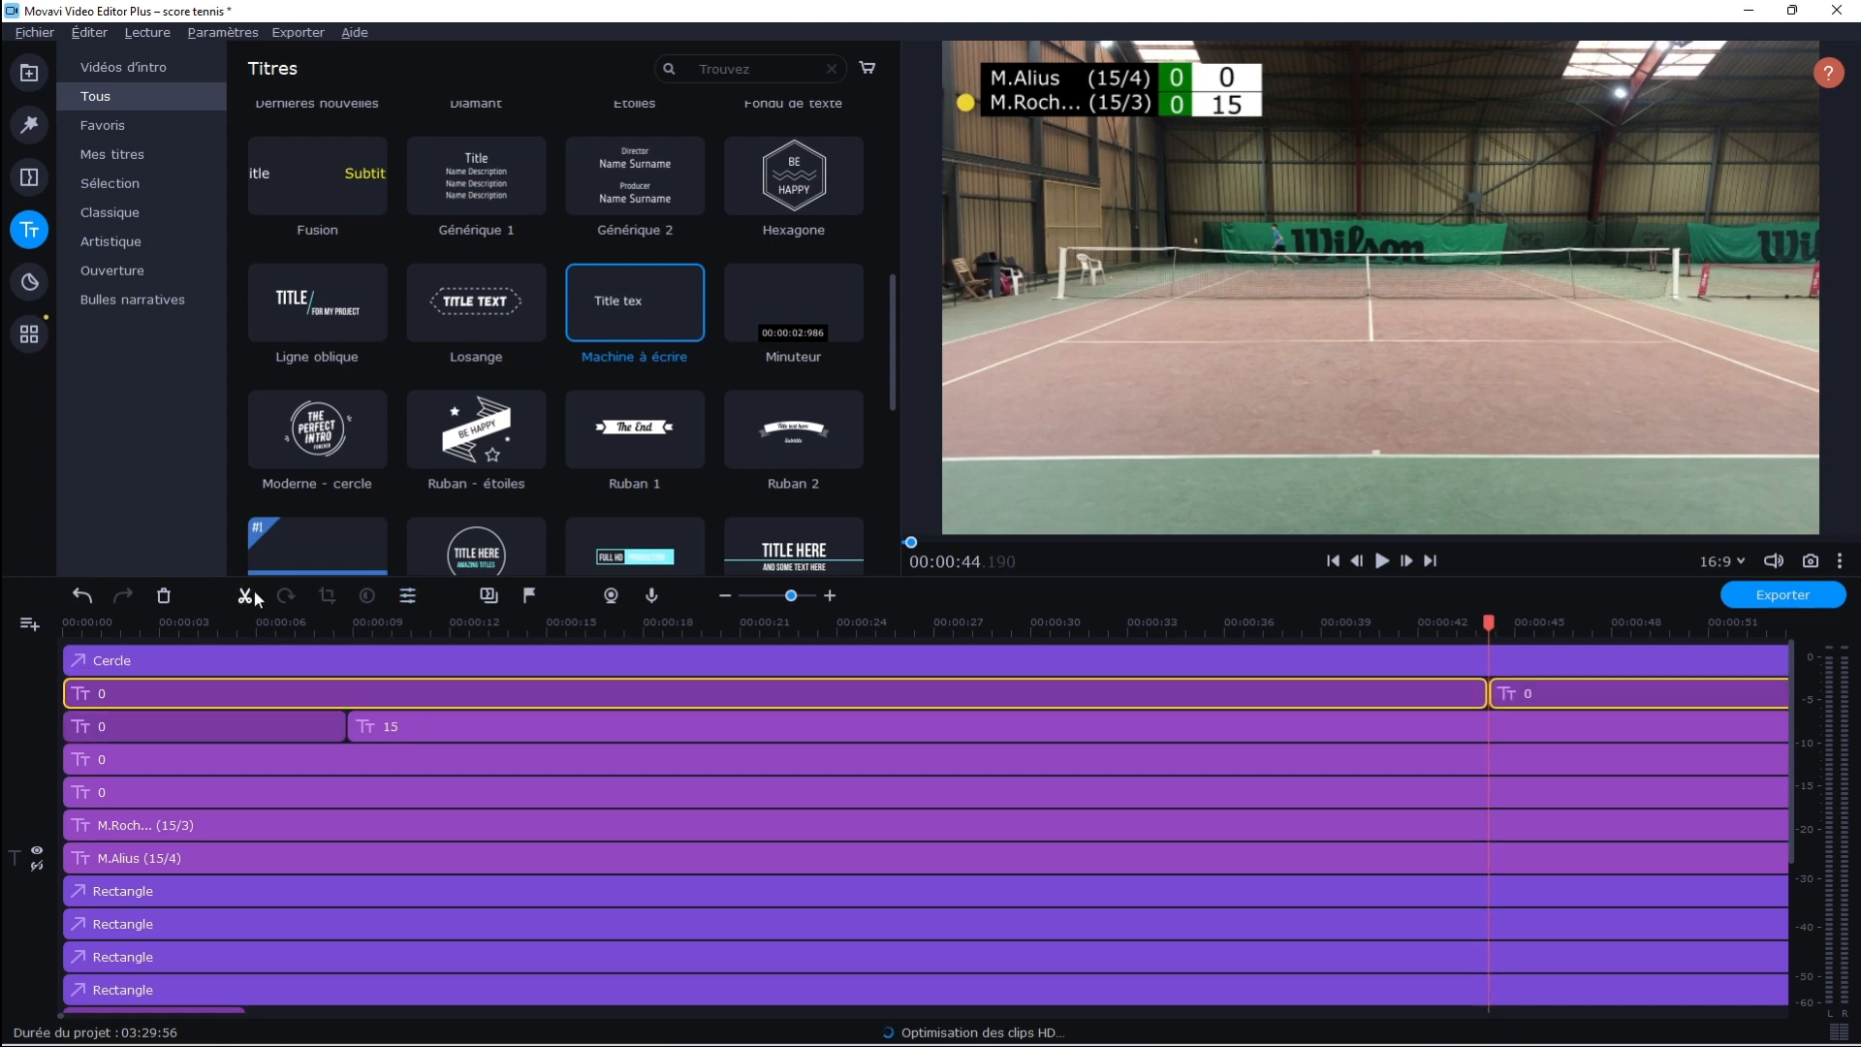
Set the text of the first player's point-score title after the split to 15
double_click(1501, 698)
click(394, 203)
key(ctrl+a)
key(BackSpace)
text(15)
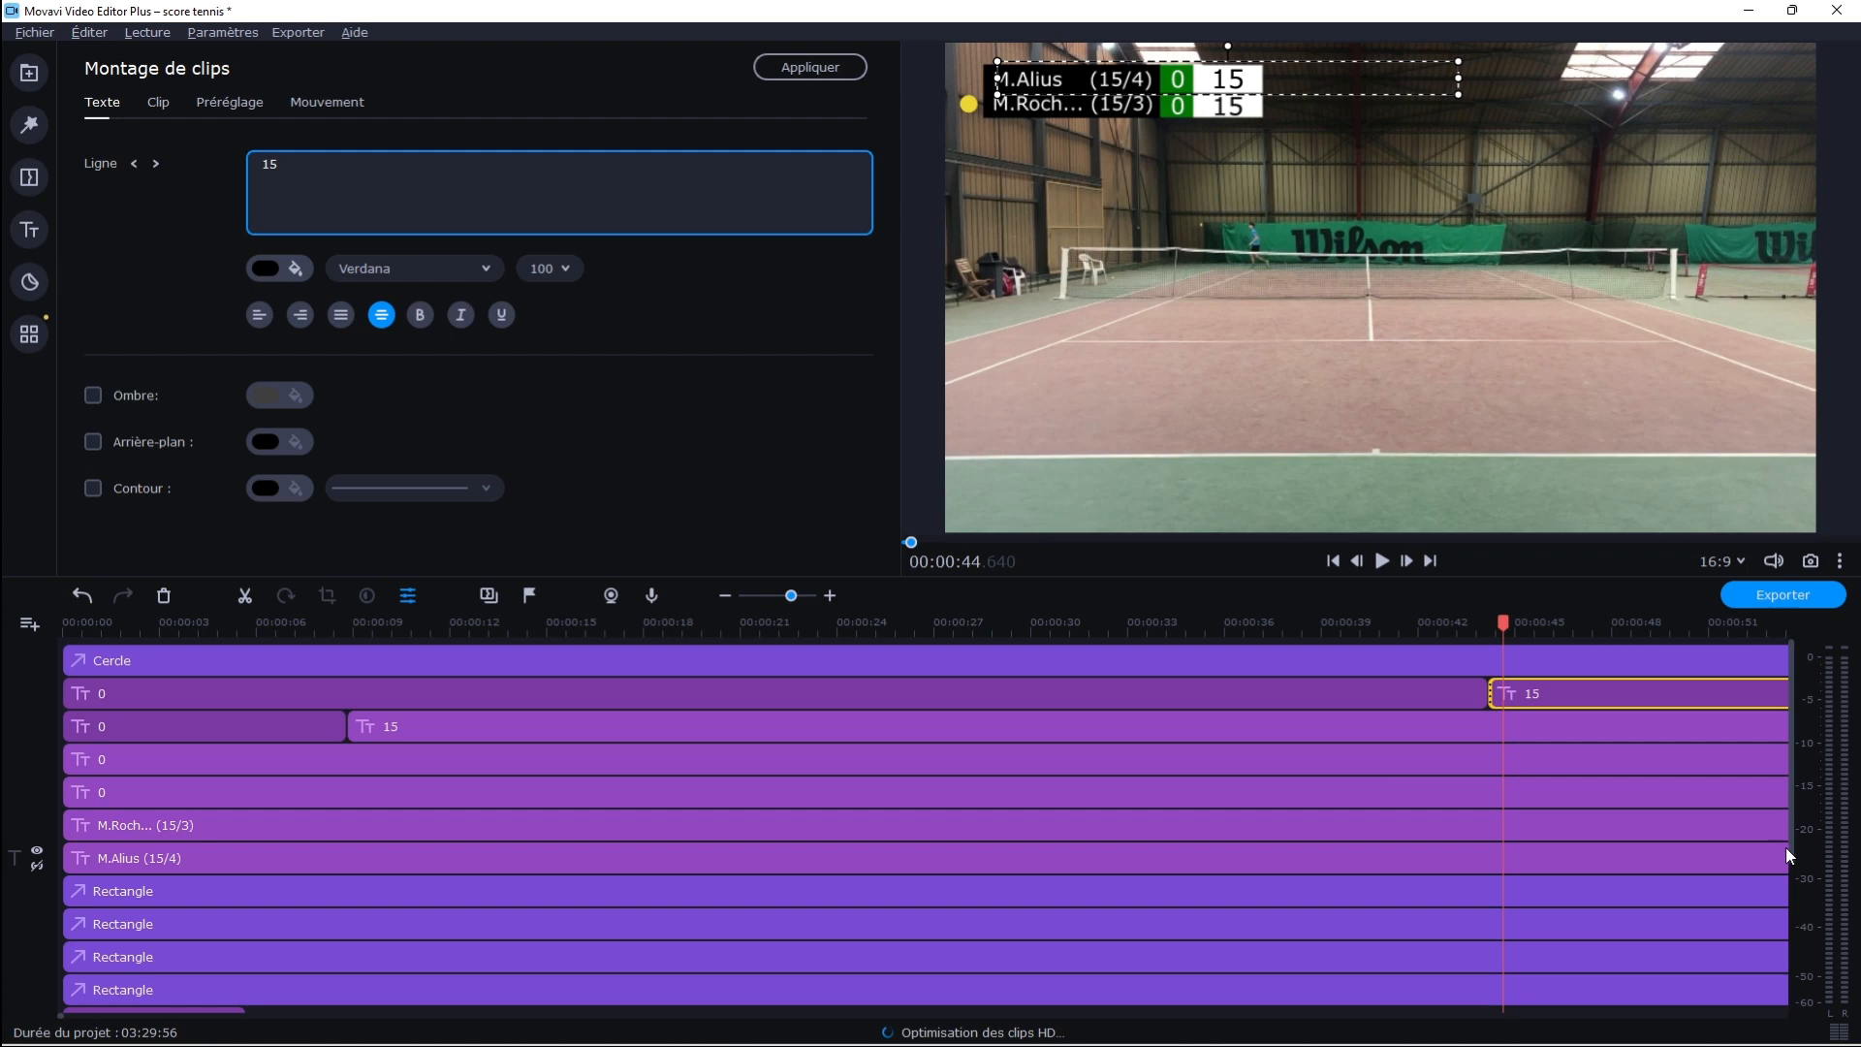
drag(1790, 857, 1799, 772)
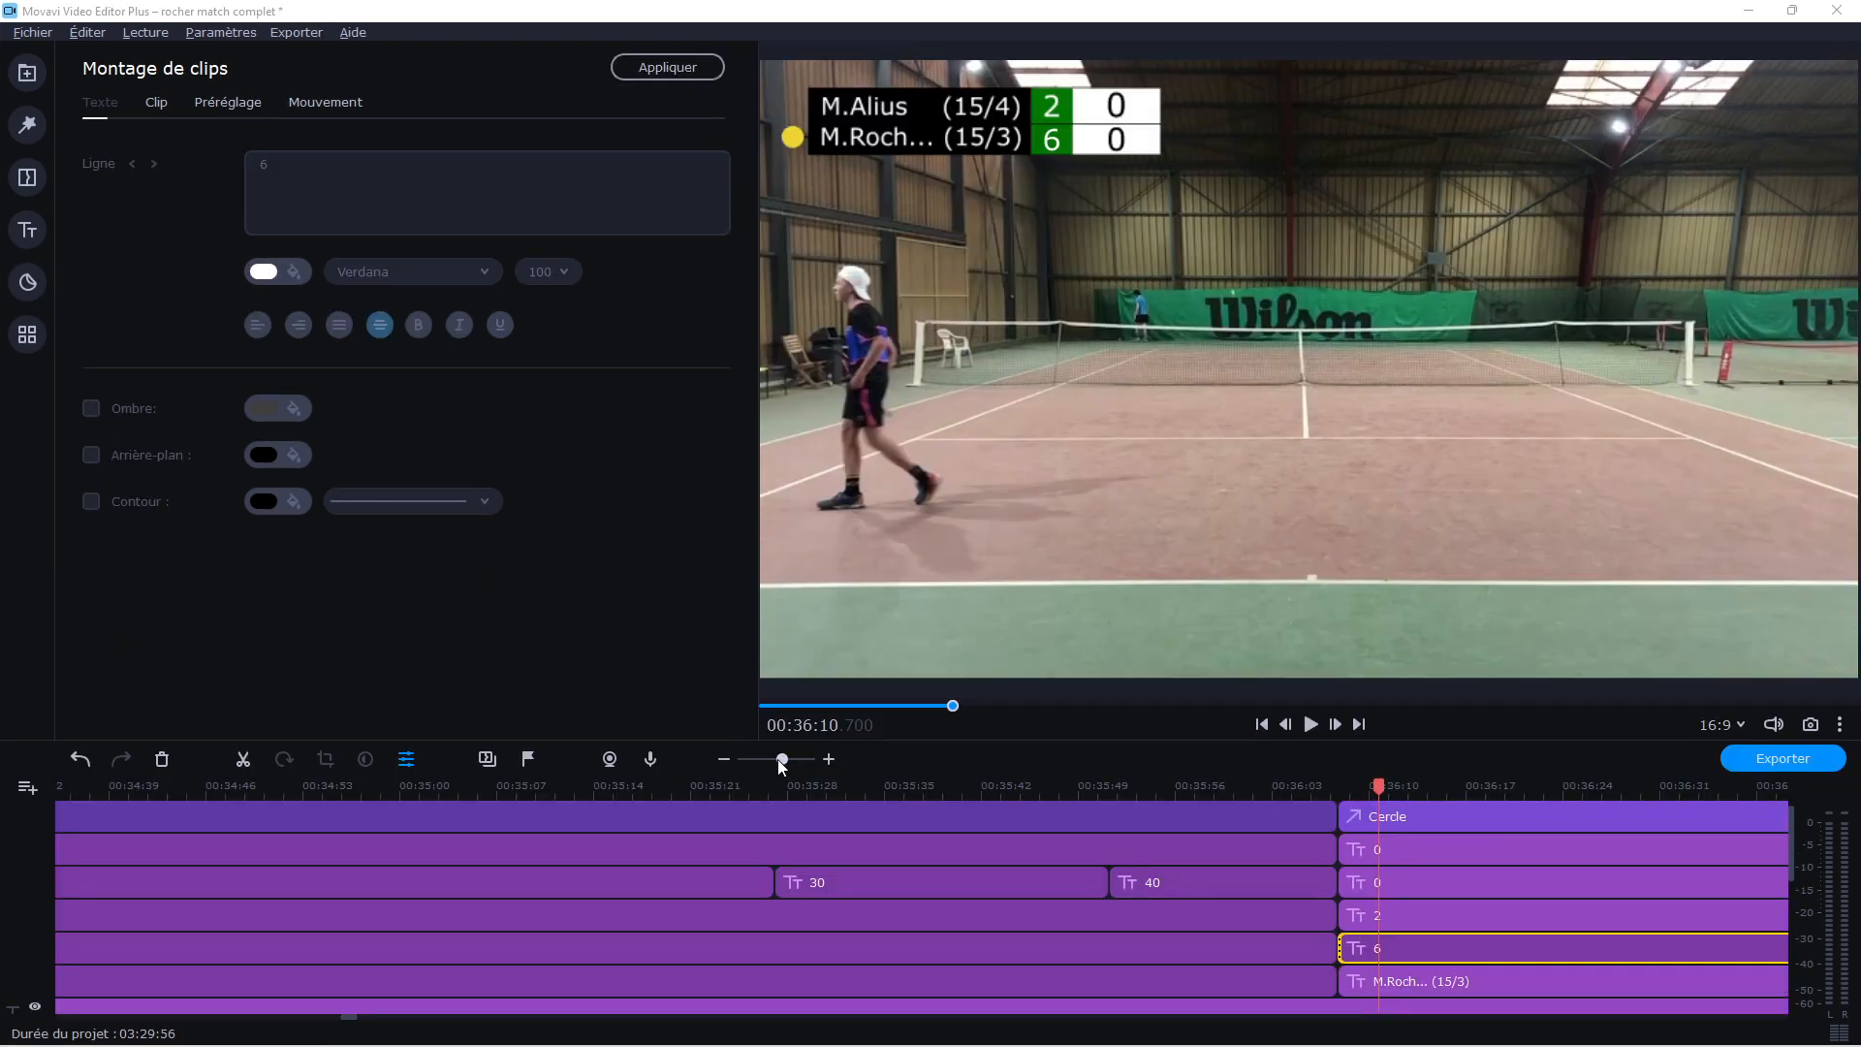
drag(781, 766, 846, 548)
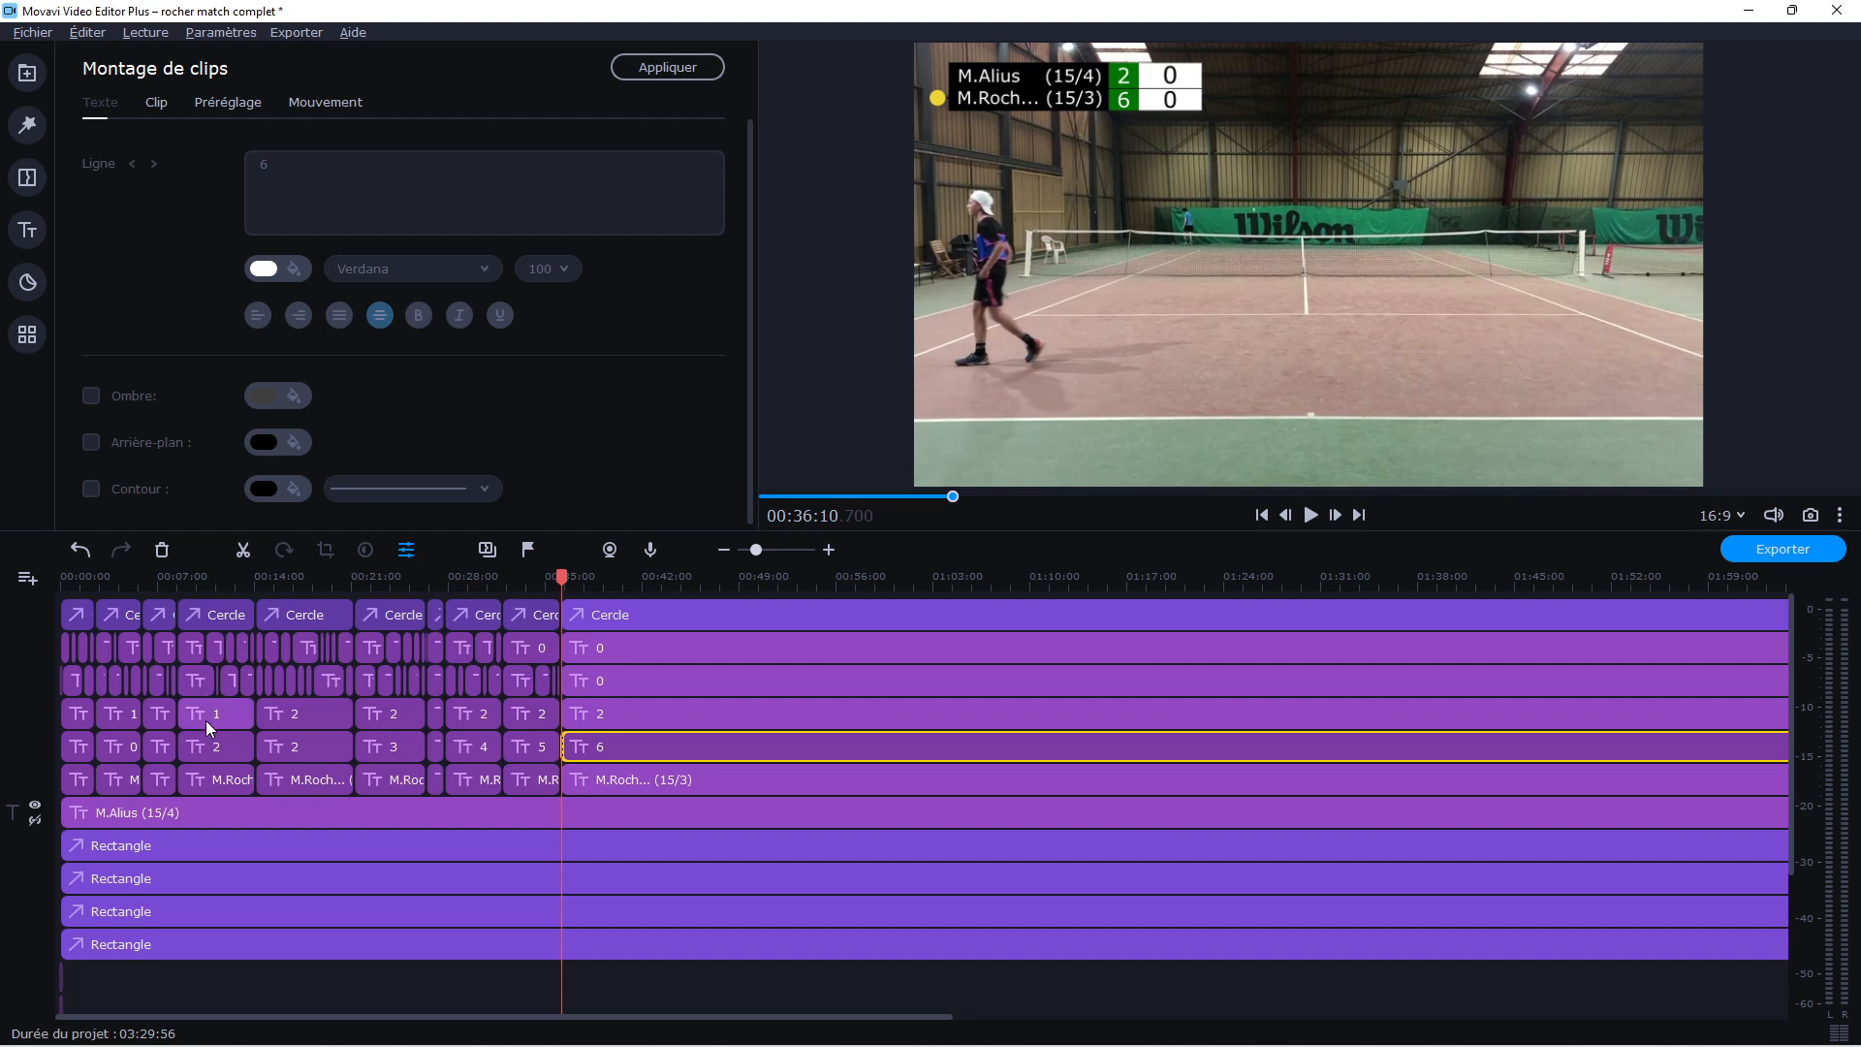
Try splitting the circle, score and second player's name clips together at 00:38:42.600, undo it, and move the playhead to 00:37:14.400
drag(564, 579, 601, 783)
click(243, 549)
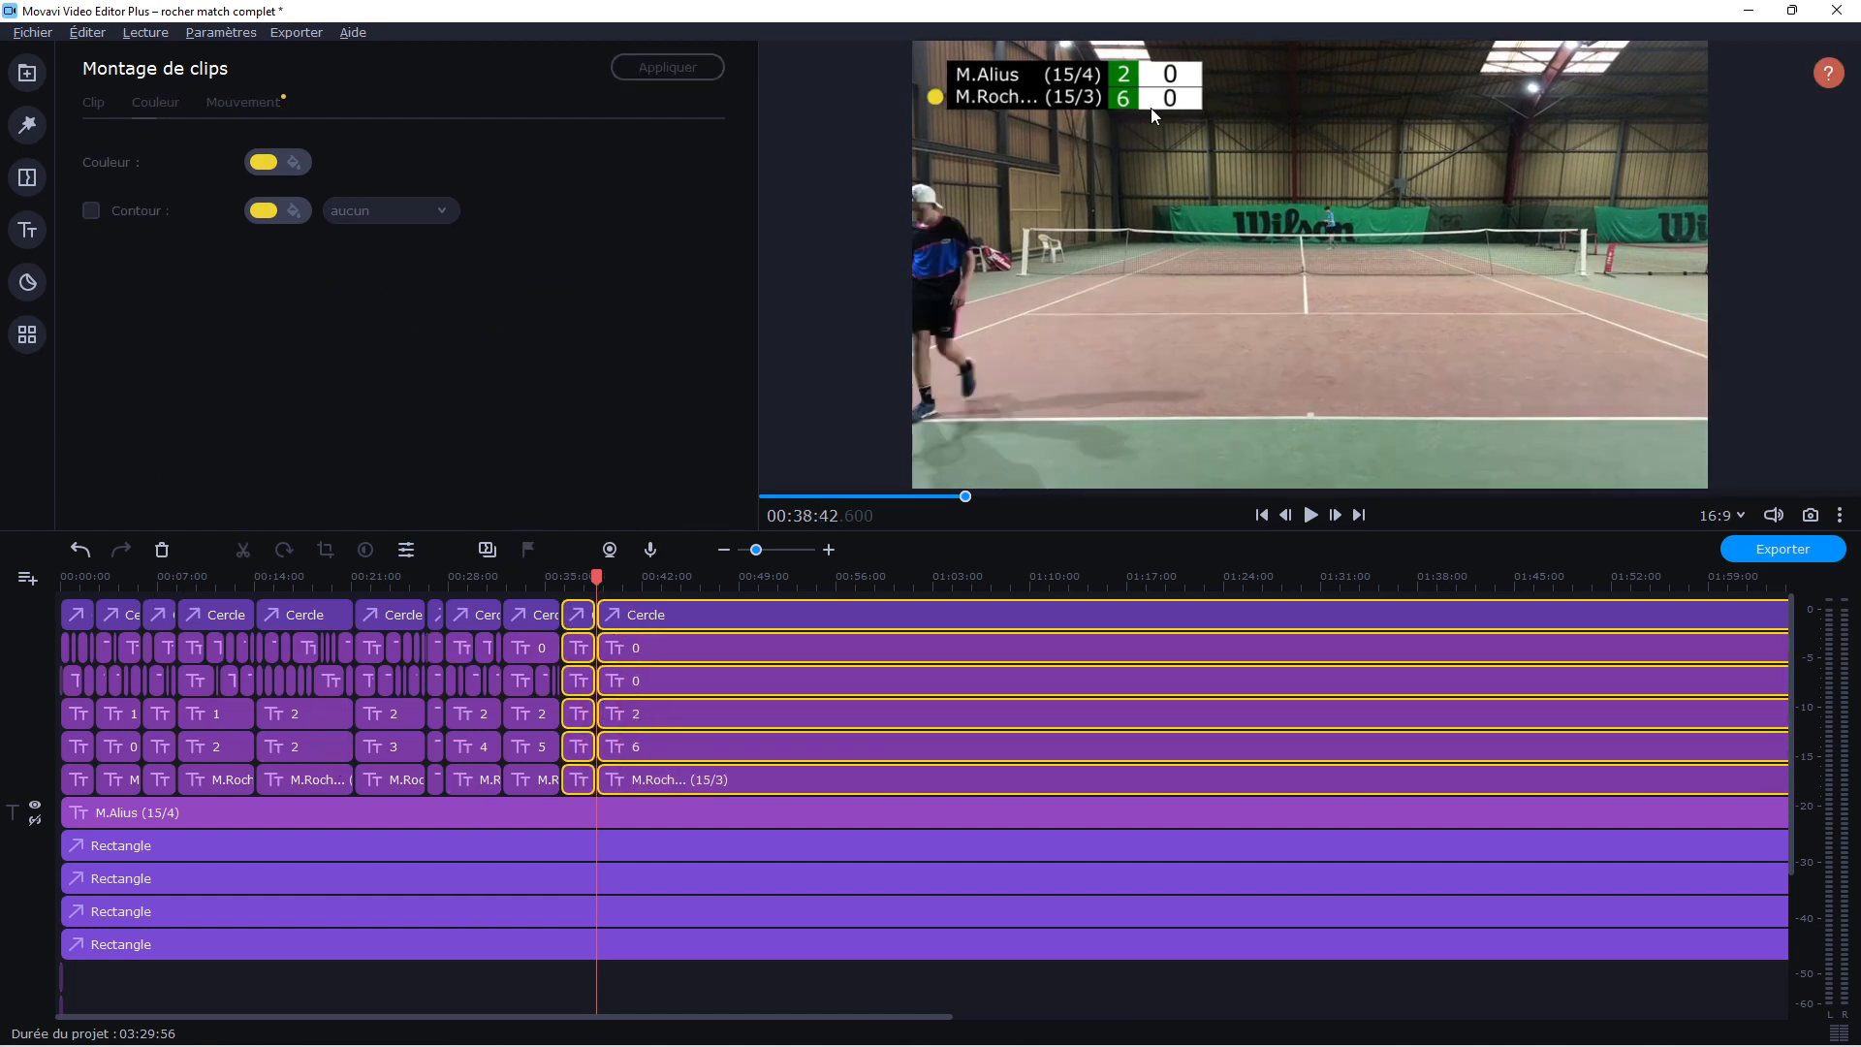
click(80, 549)
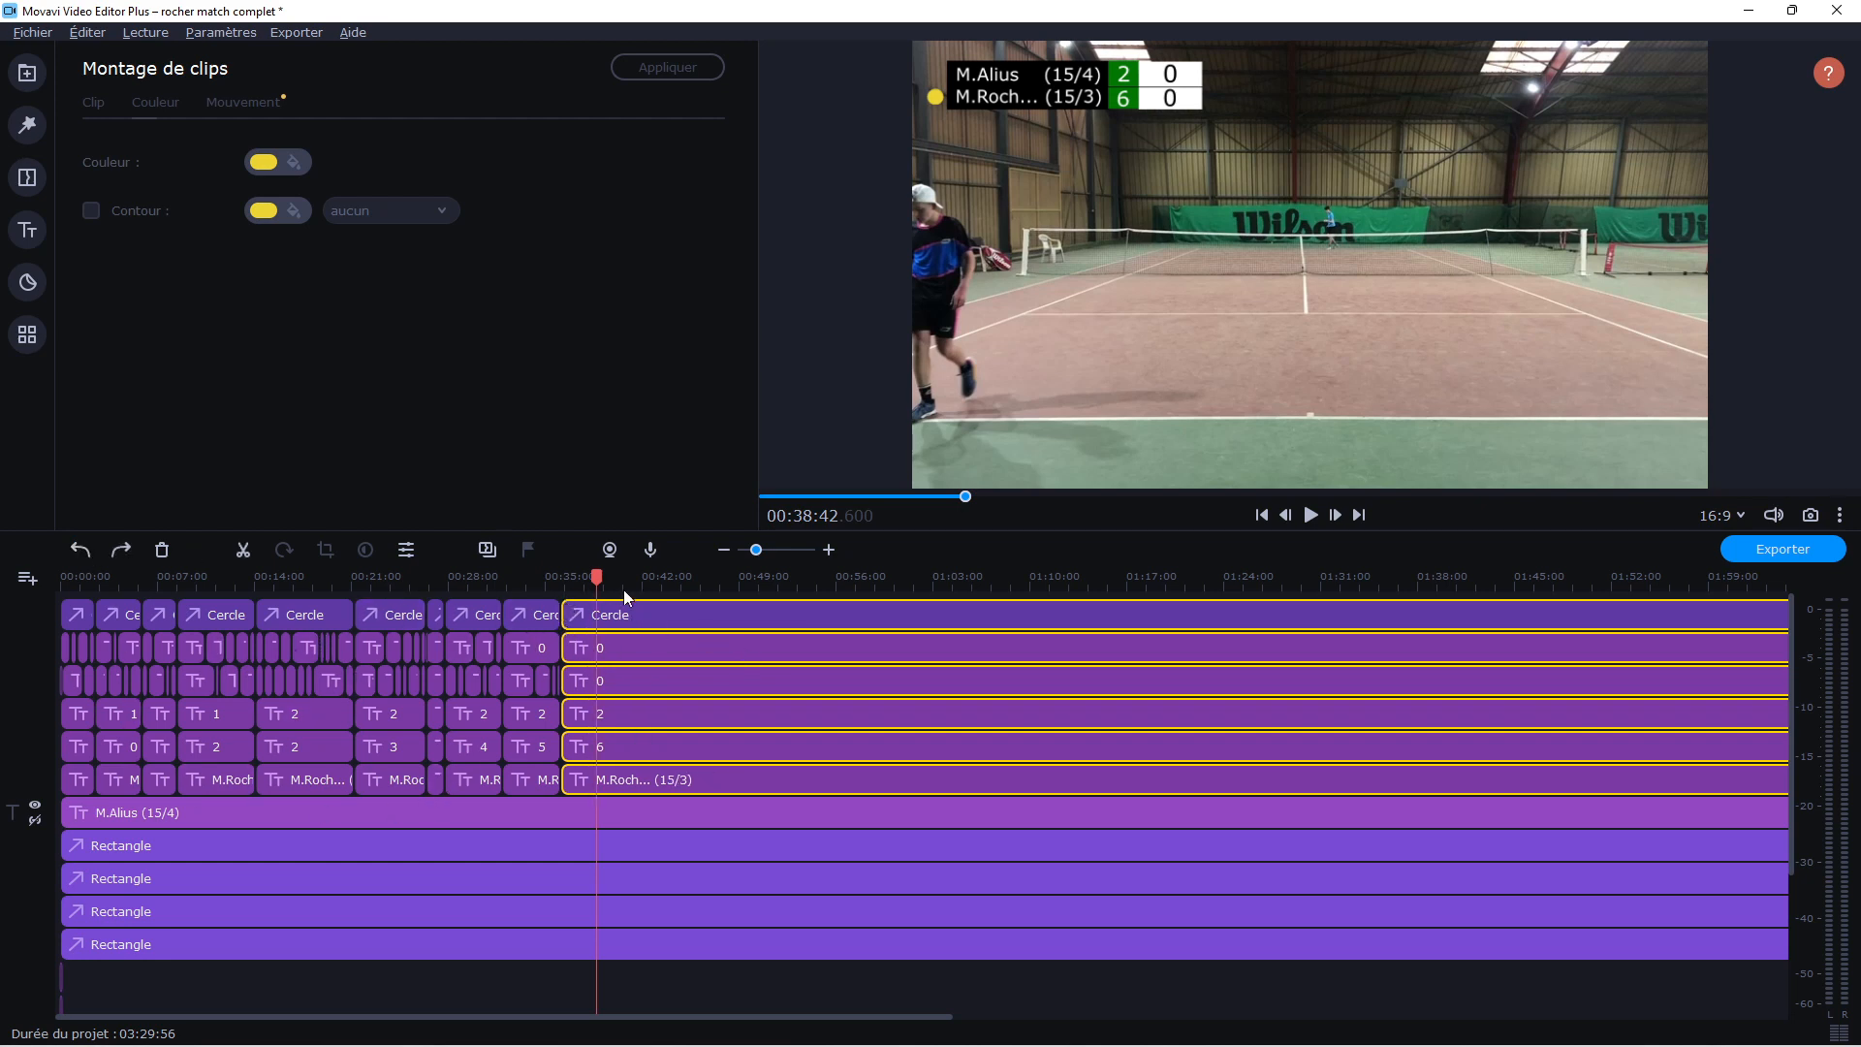
drag(598, 584, 577, 582)
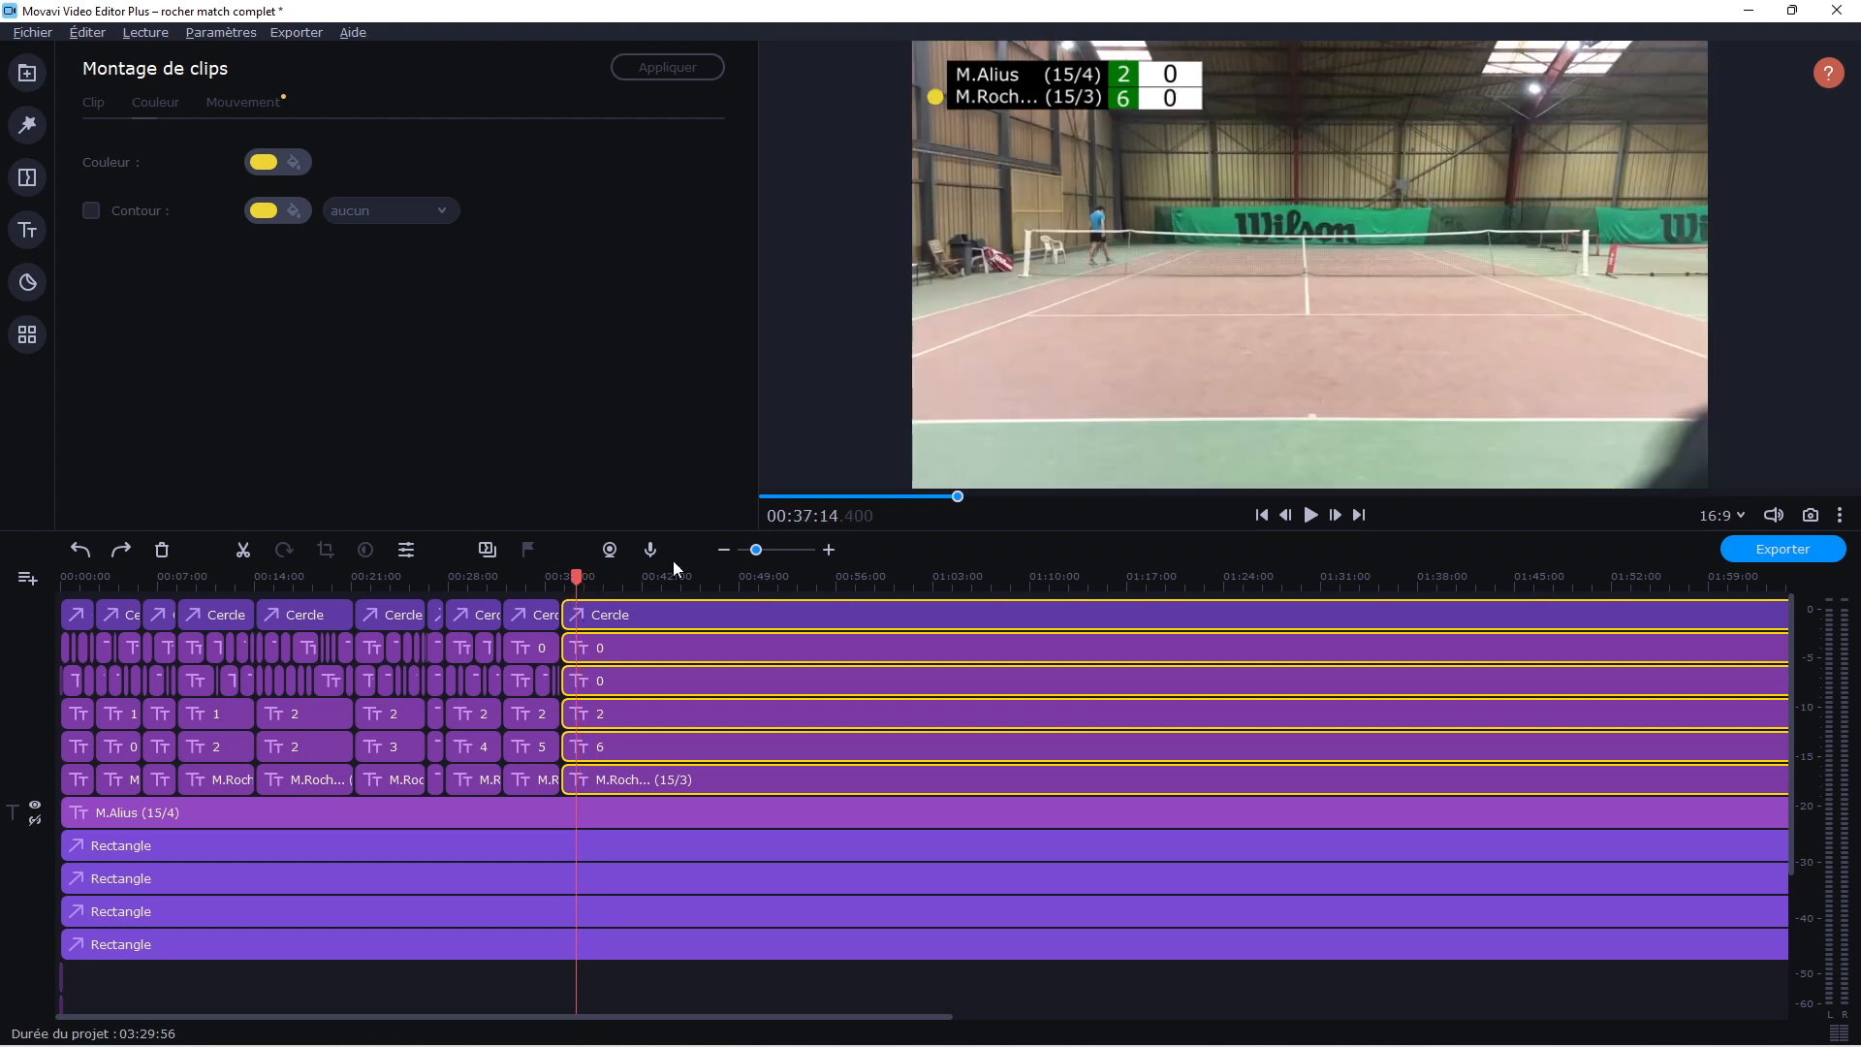
Split the first player's name title and the four scoreboard rectangles at 00:36:09.000, in line with the existing cut of the other overlay clips
drag(753, 549, 766, 566)
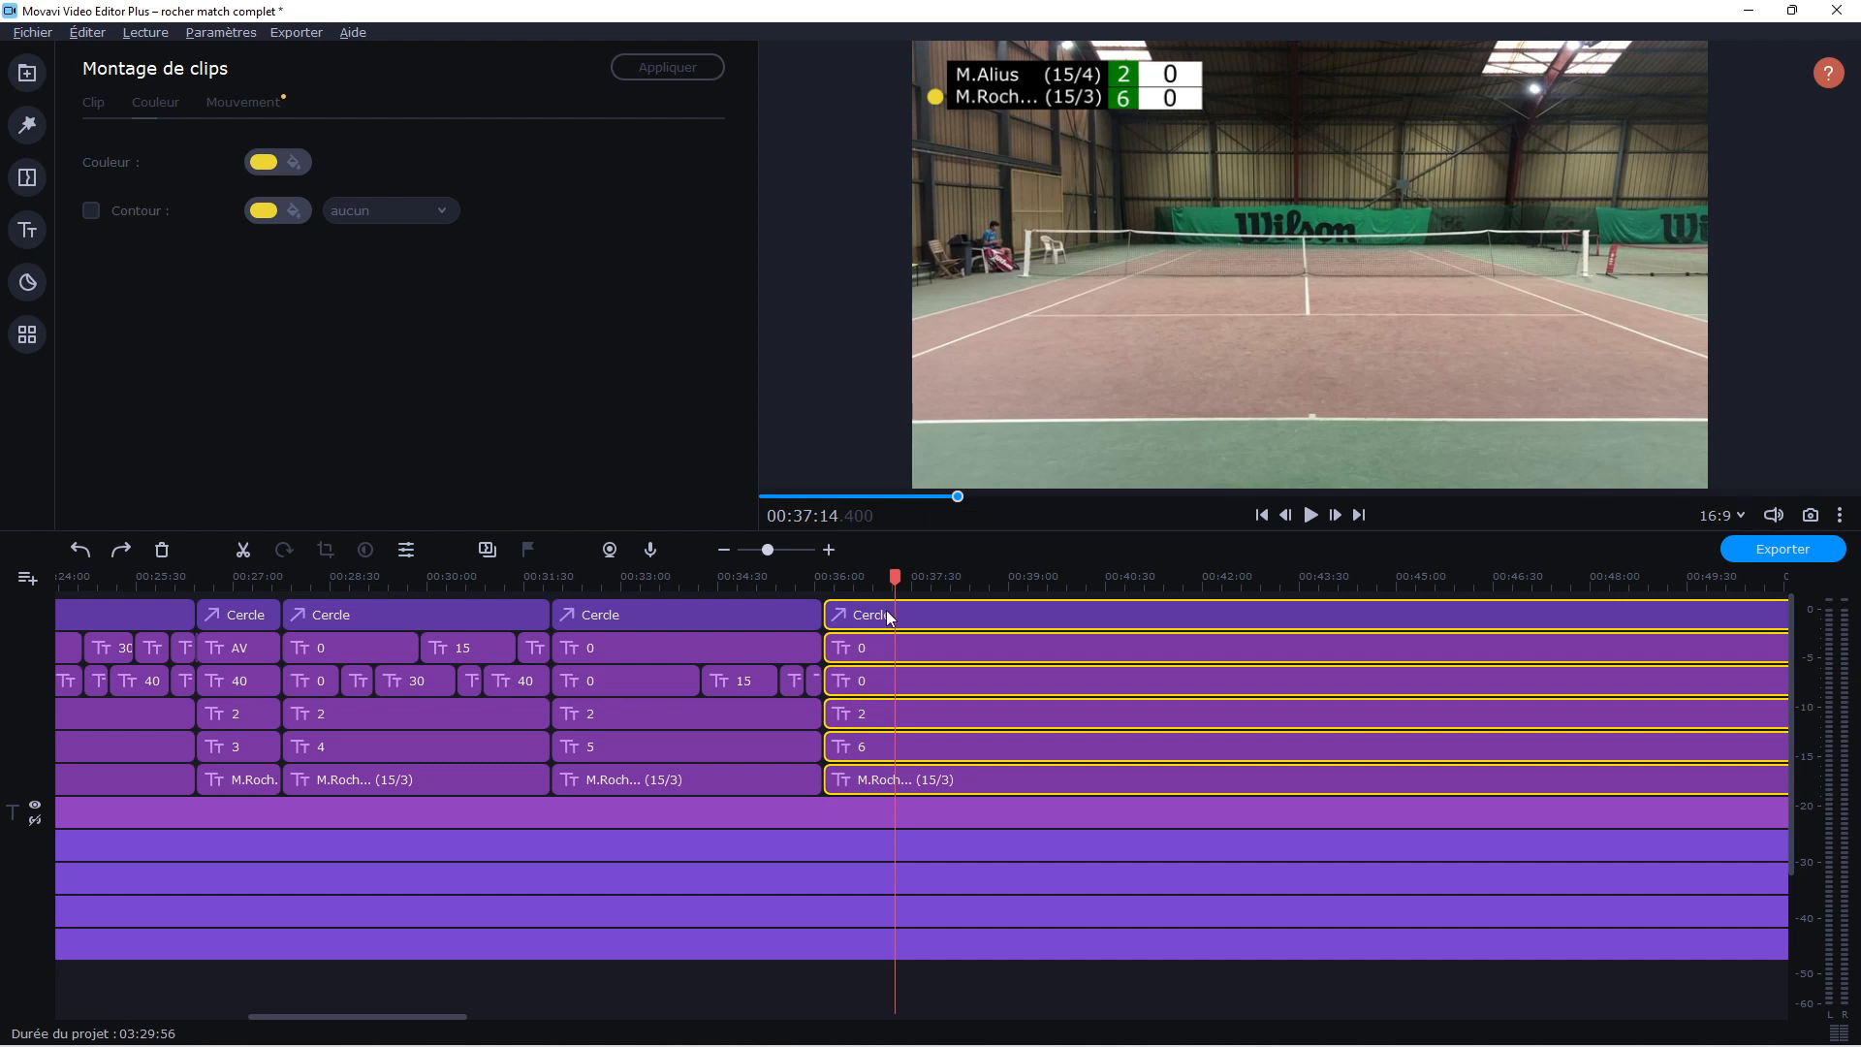
drag(894, 578, 831, 606)
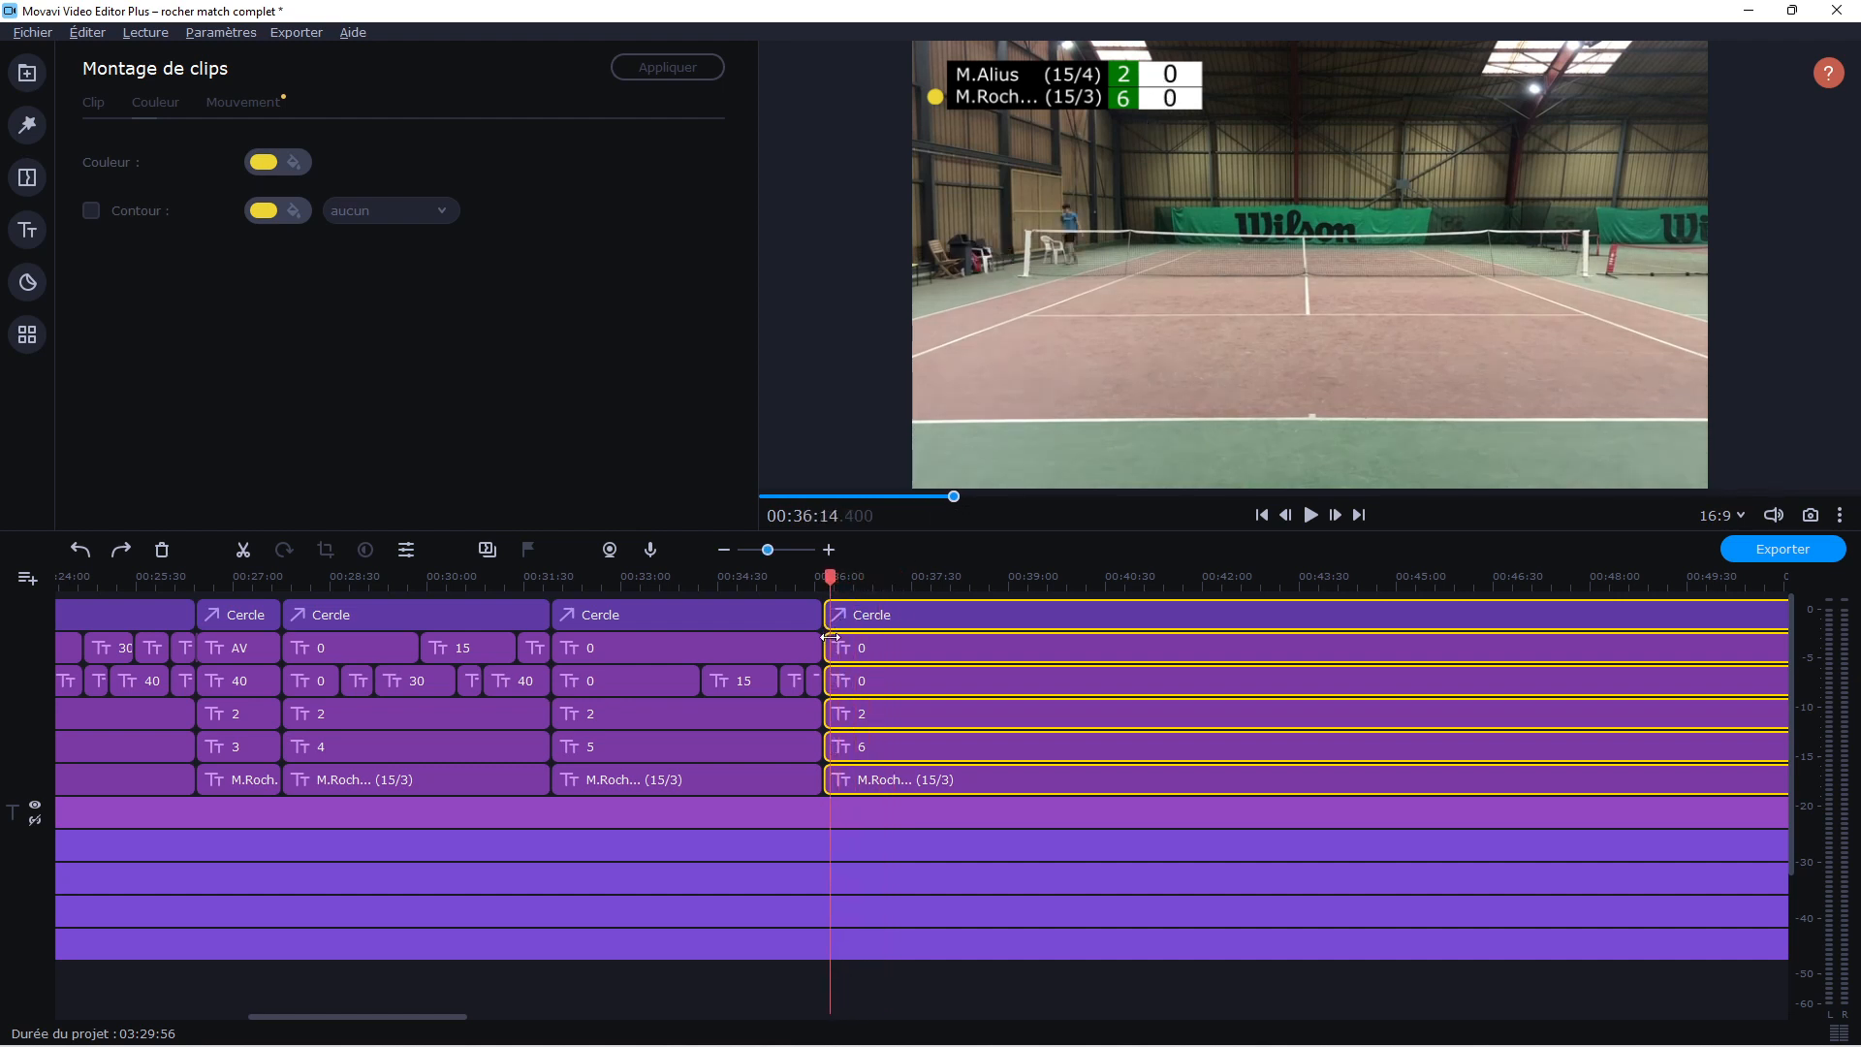
click(849, 615)
drag(831, 703, 824, 974)
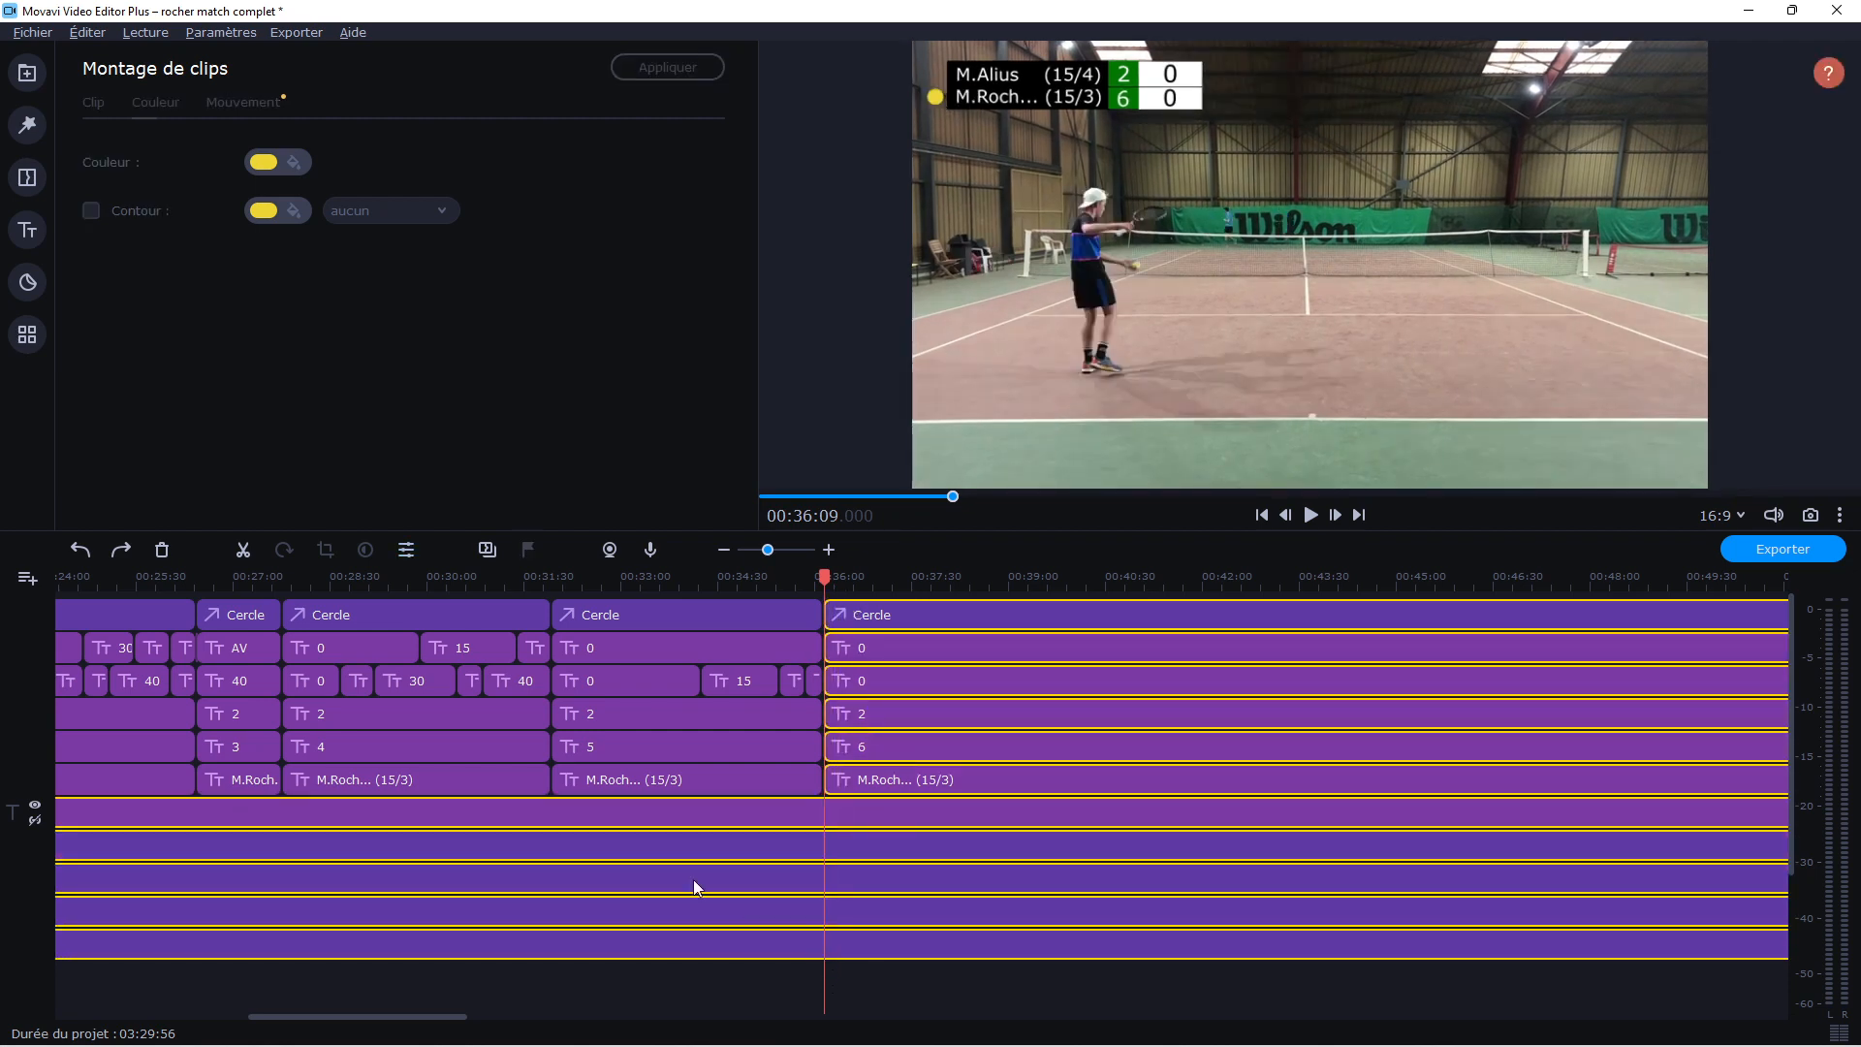
click(245, 550)
click(906, 973)
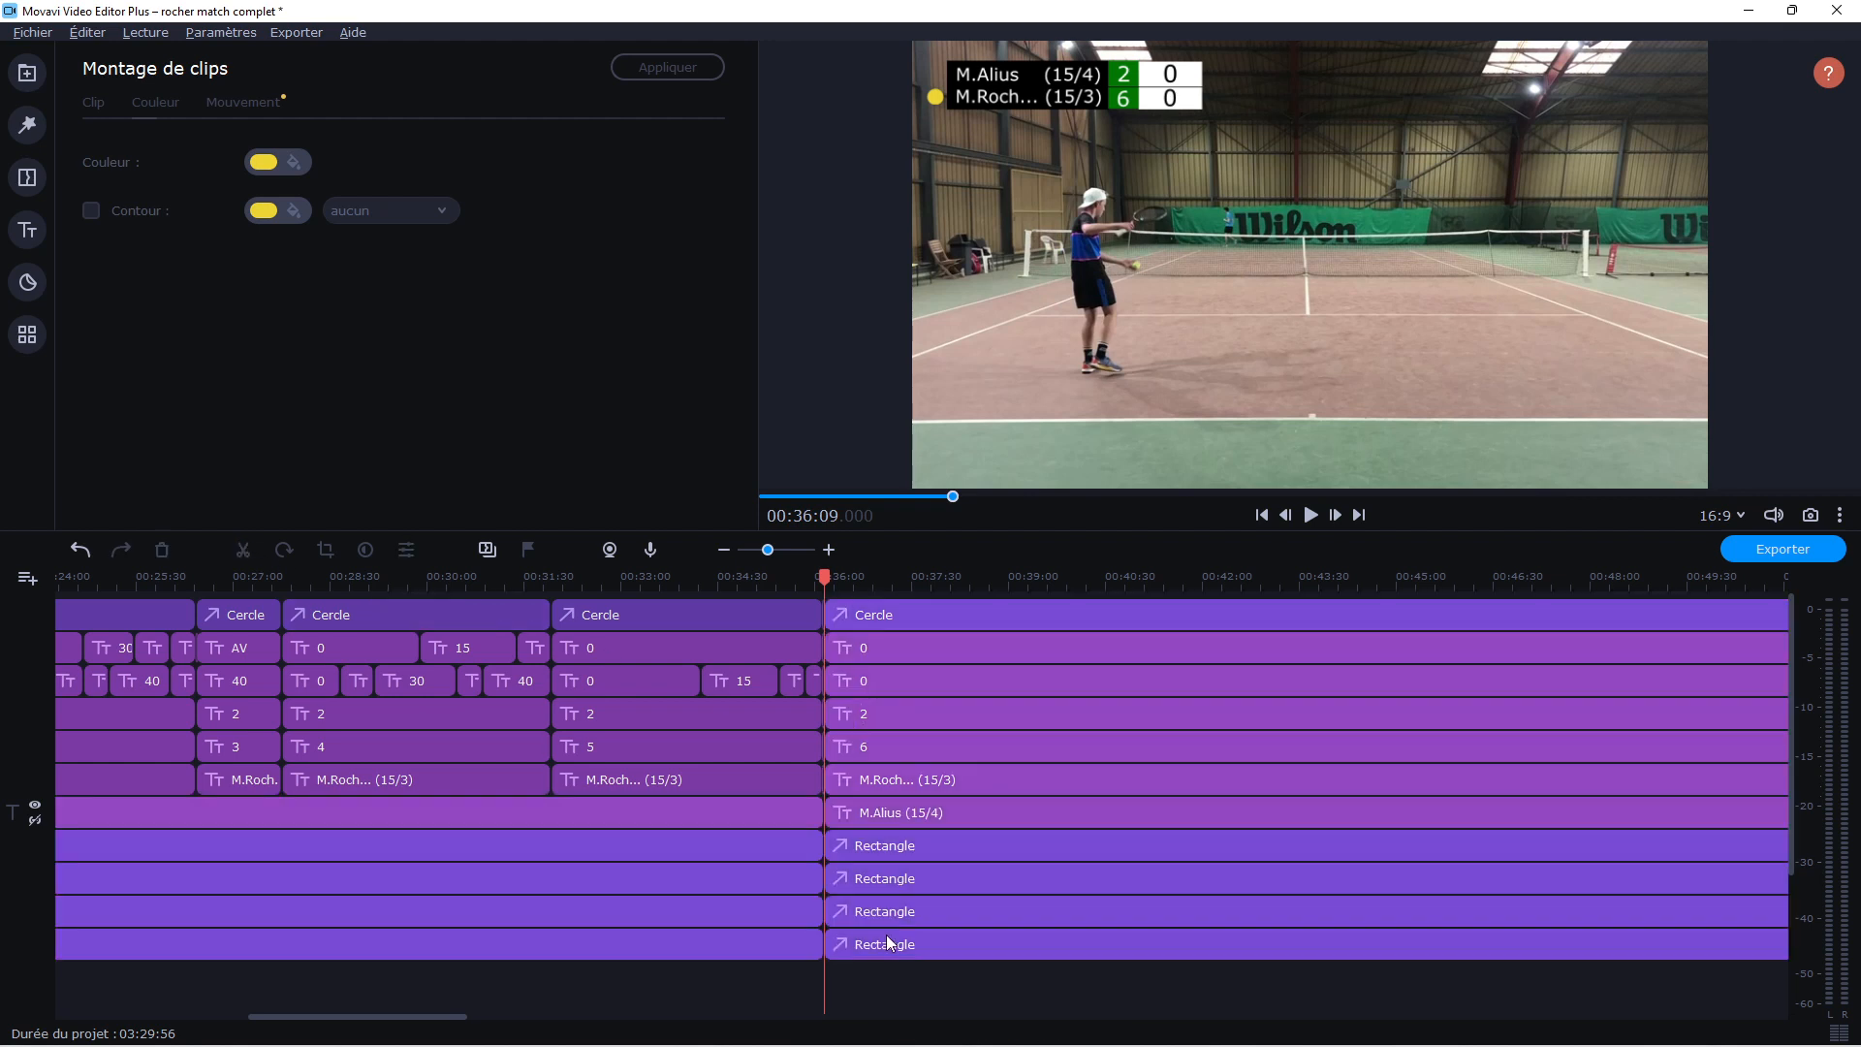
click(845, 615)
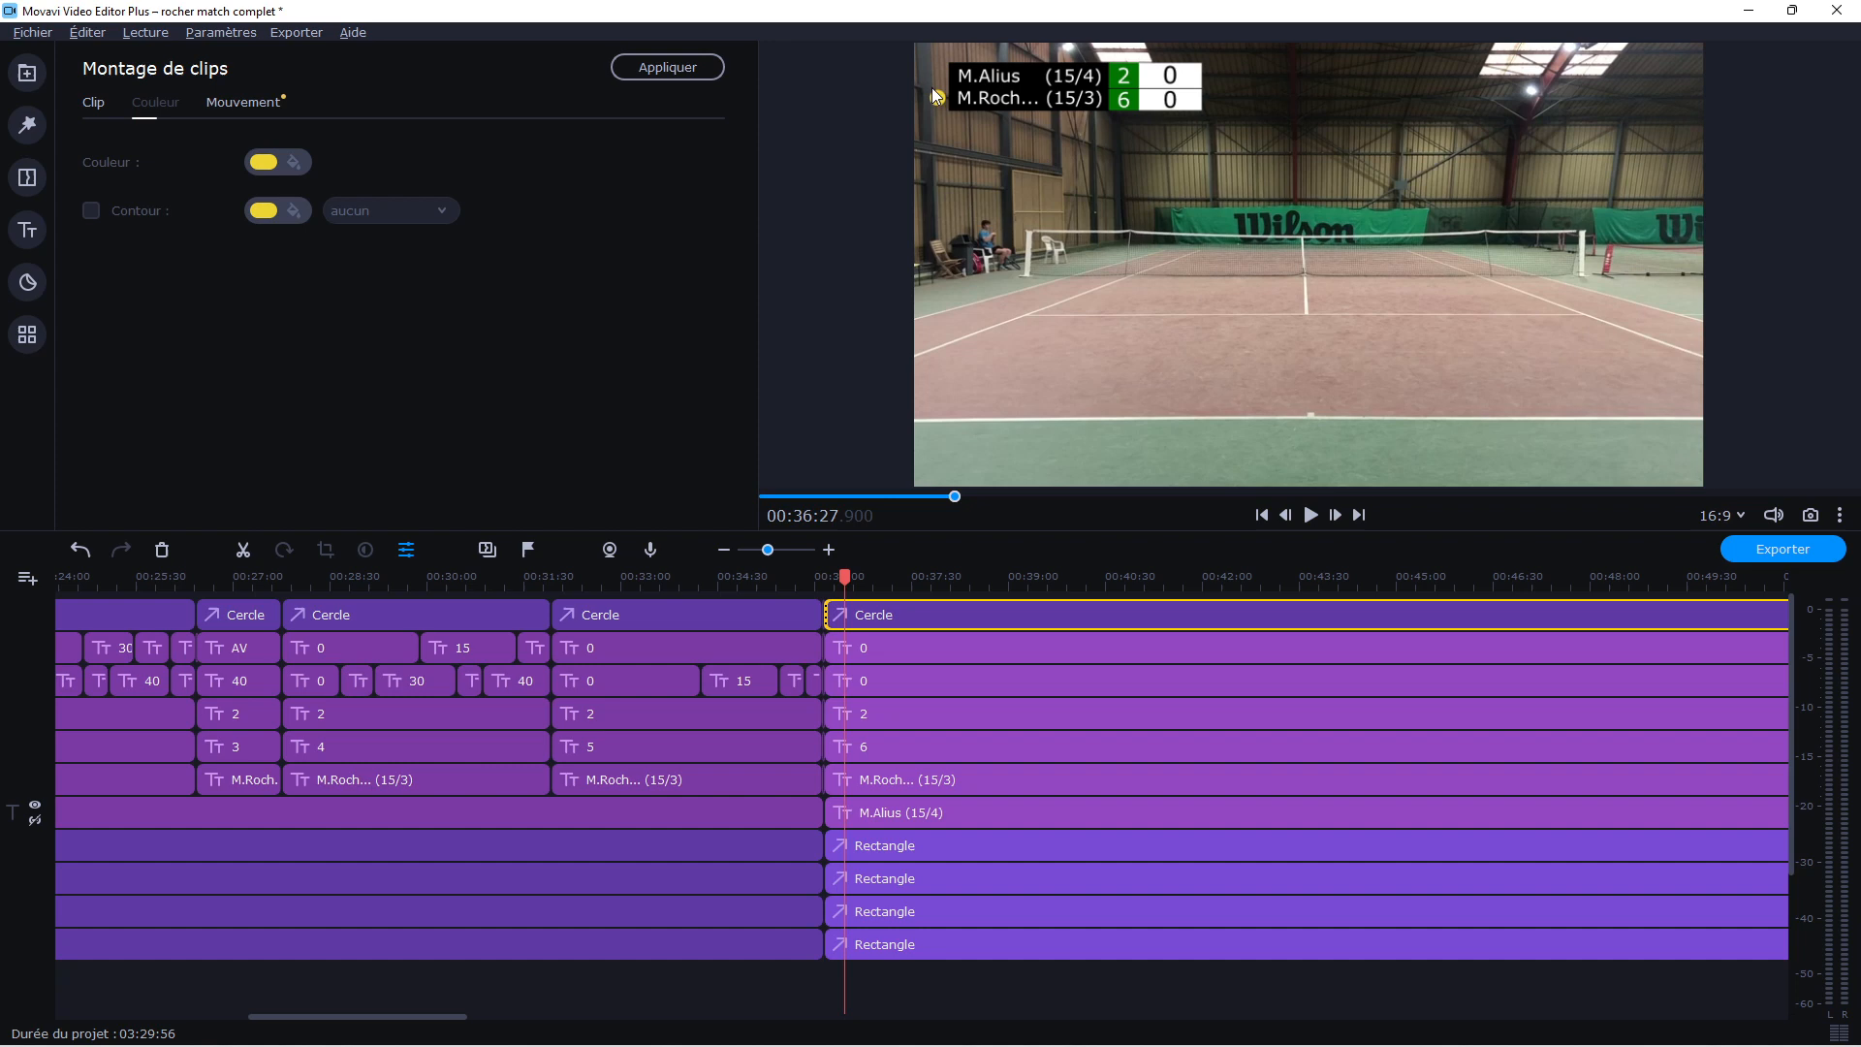
click(770, 620)
click(884, 603)
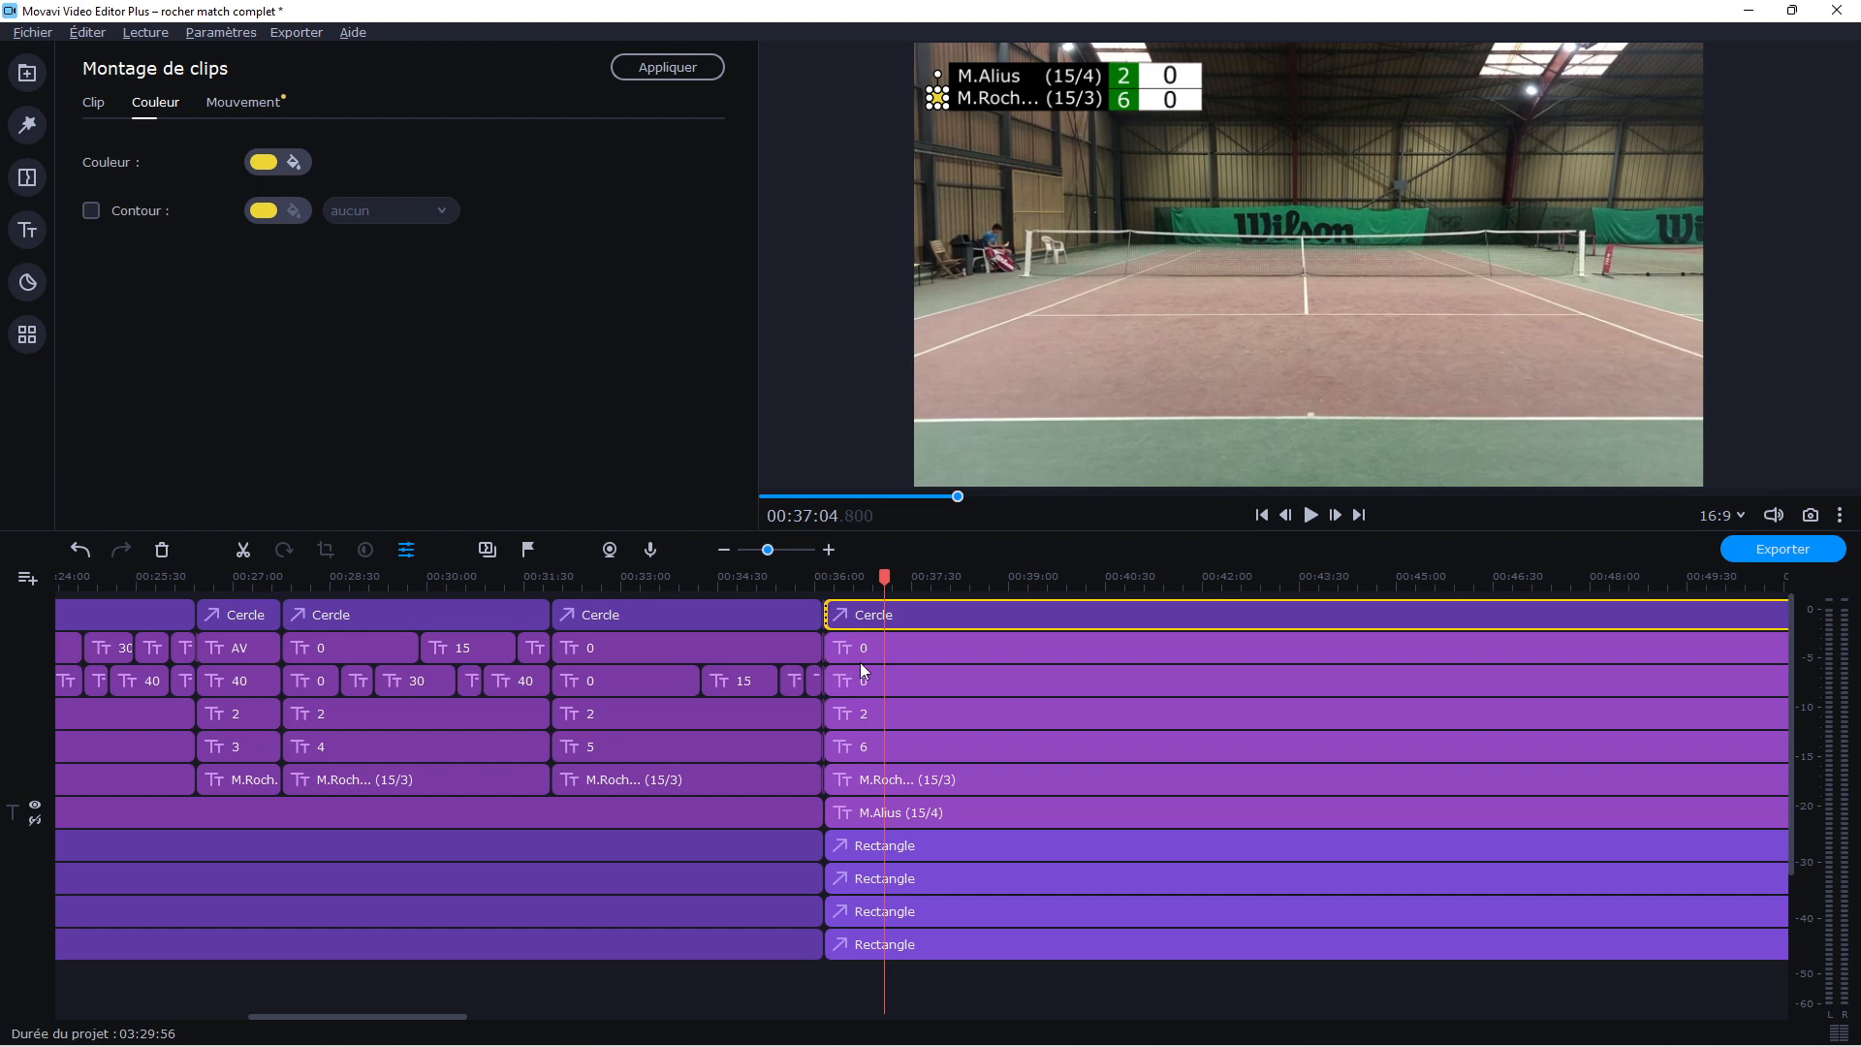
Change the text colour of the second player's game-score 6 after the cut to black
click(853, 748)
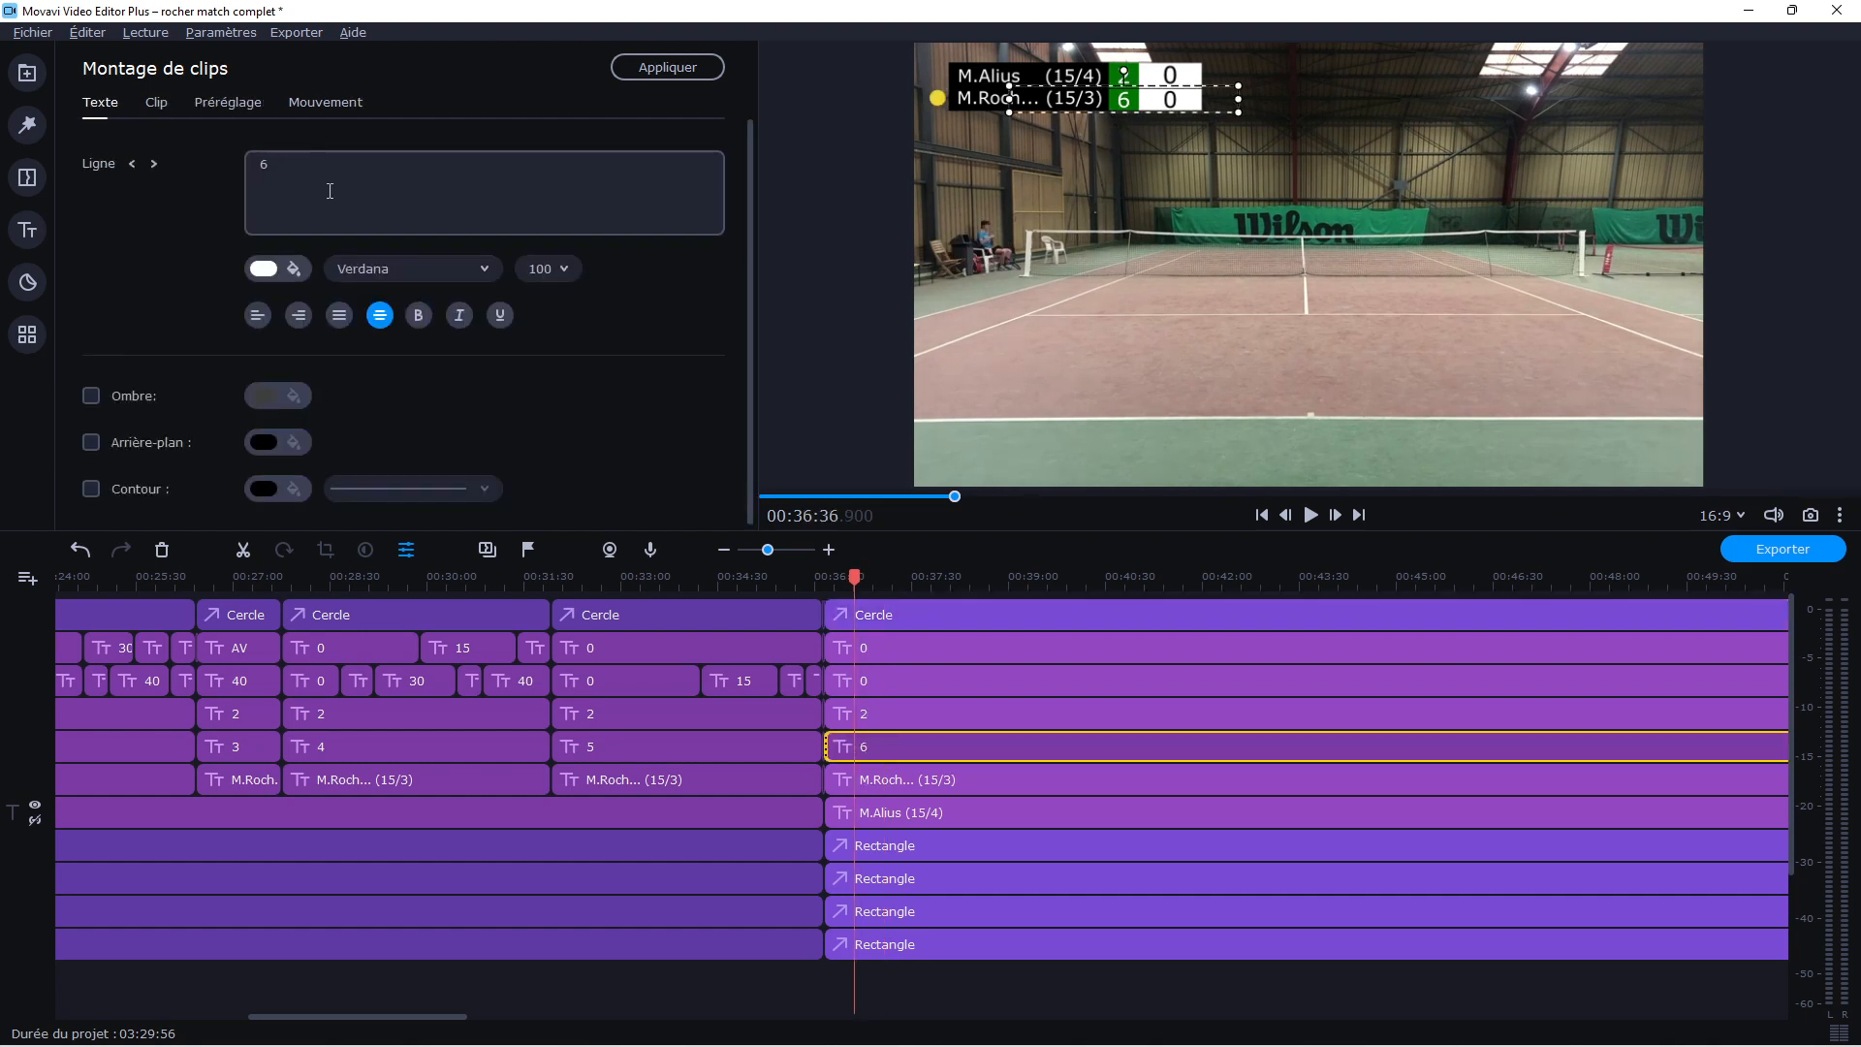
click(288, 268)
click(348, 385)
click(465, 360)
click(1084, 279)
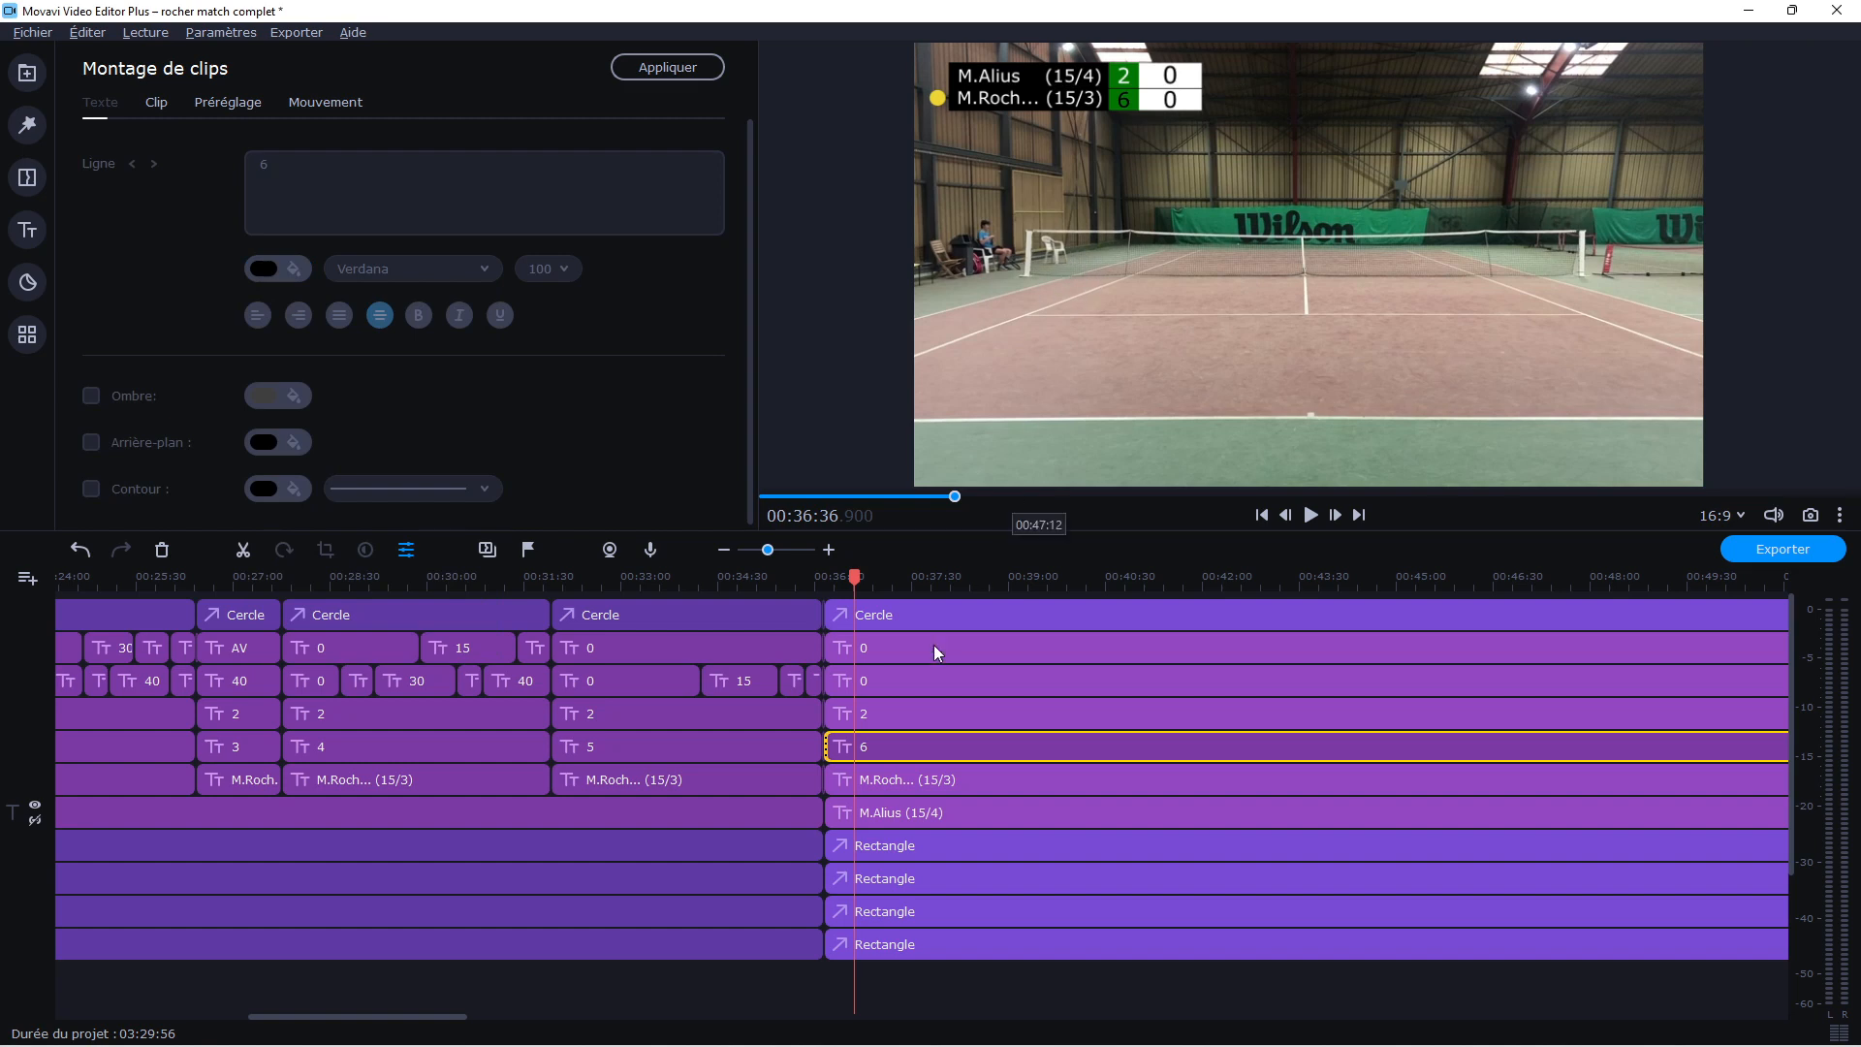
Widen the white point-score rectangle and the green game-score rectangle to the right in the clips after the cut
click(874, 852)
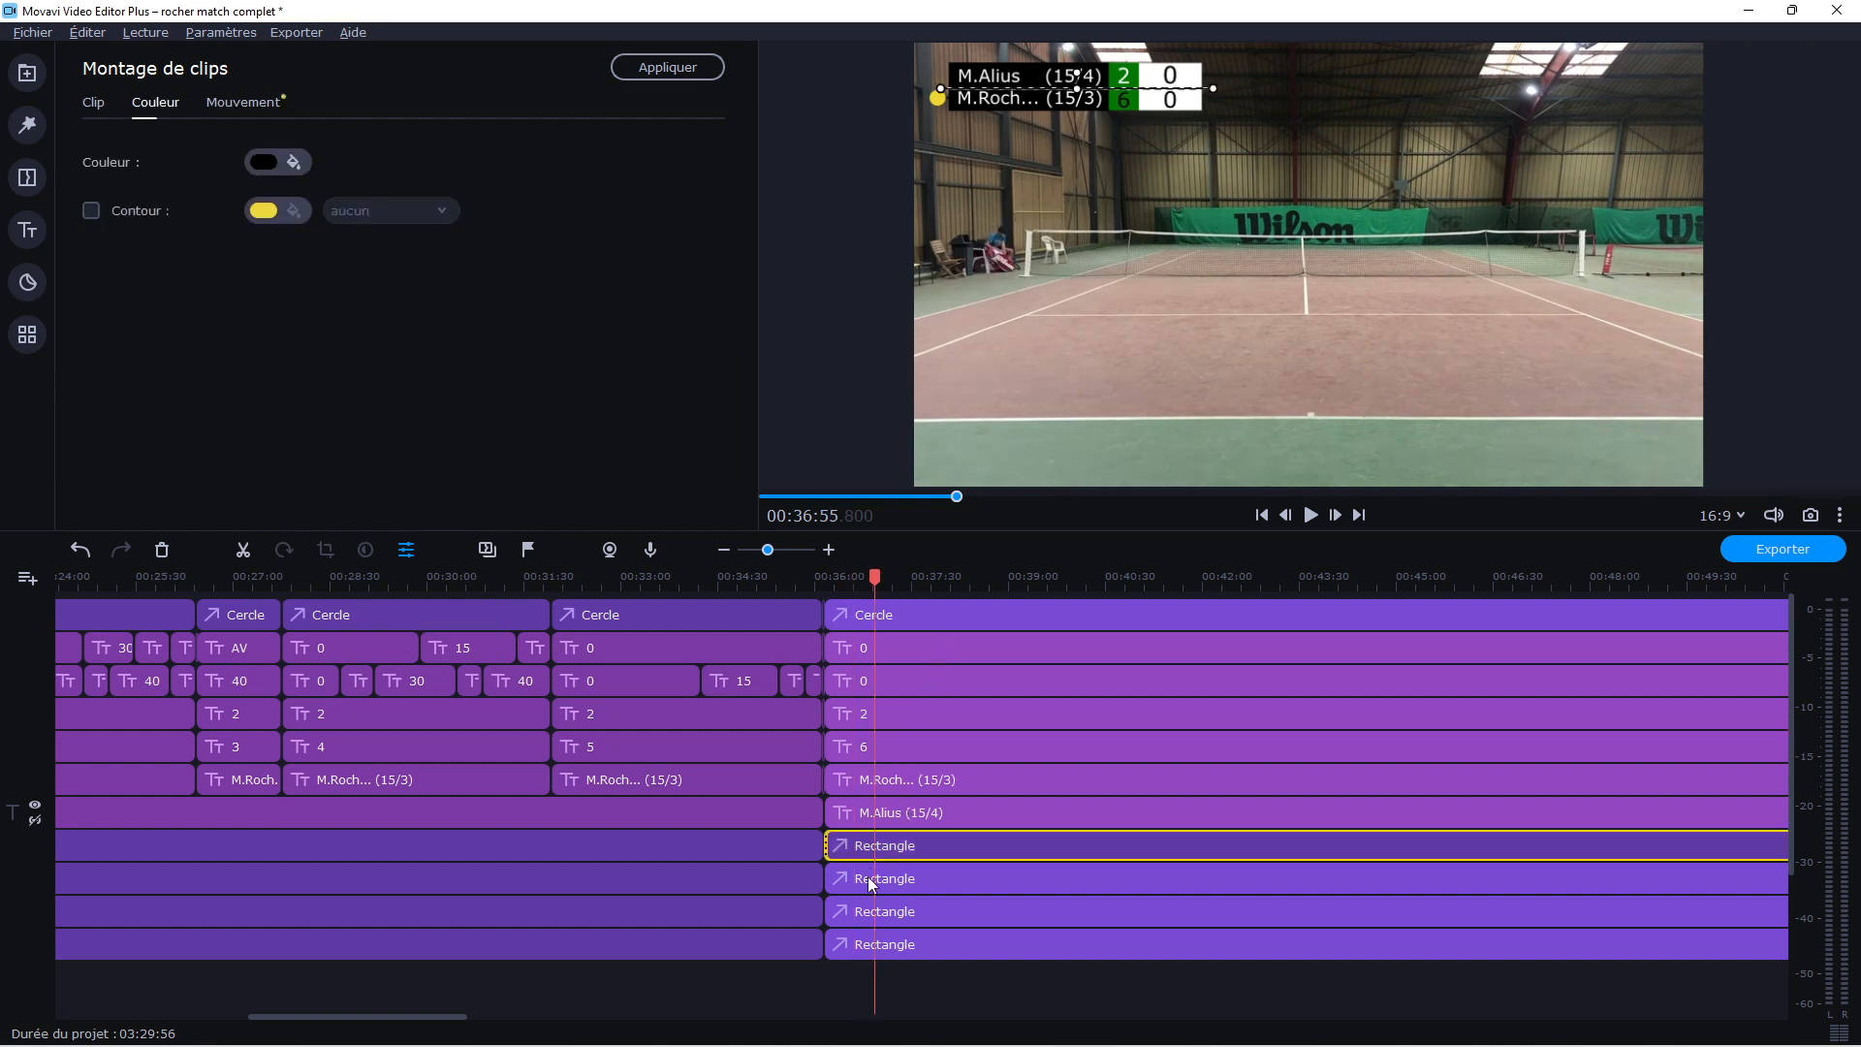
click(871, 880)
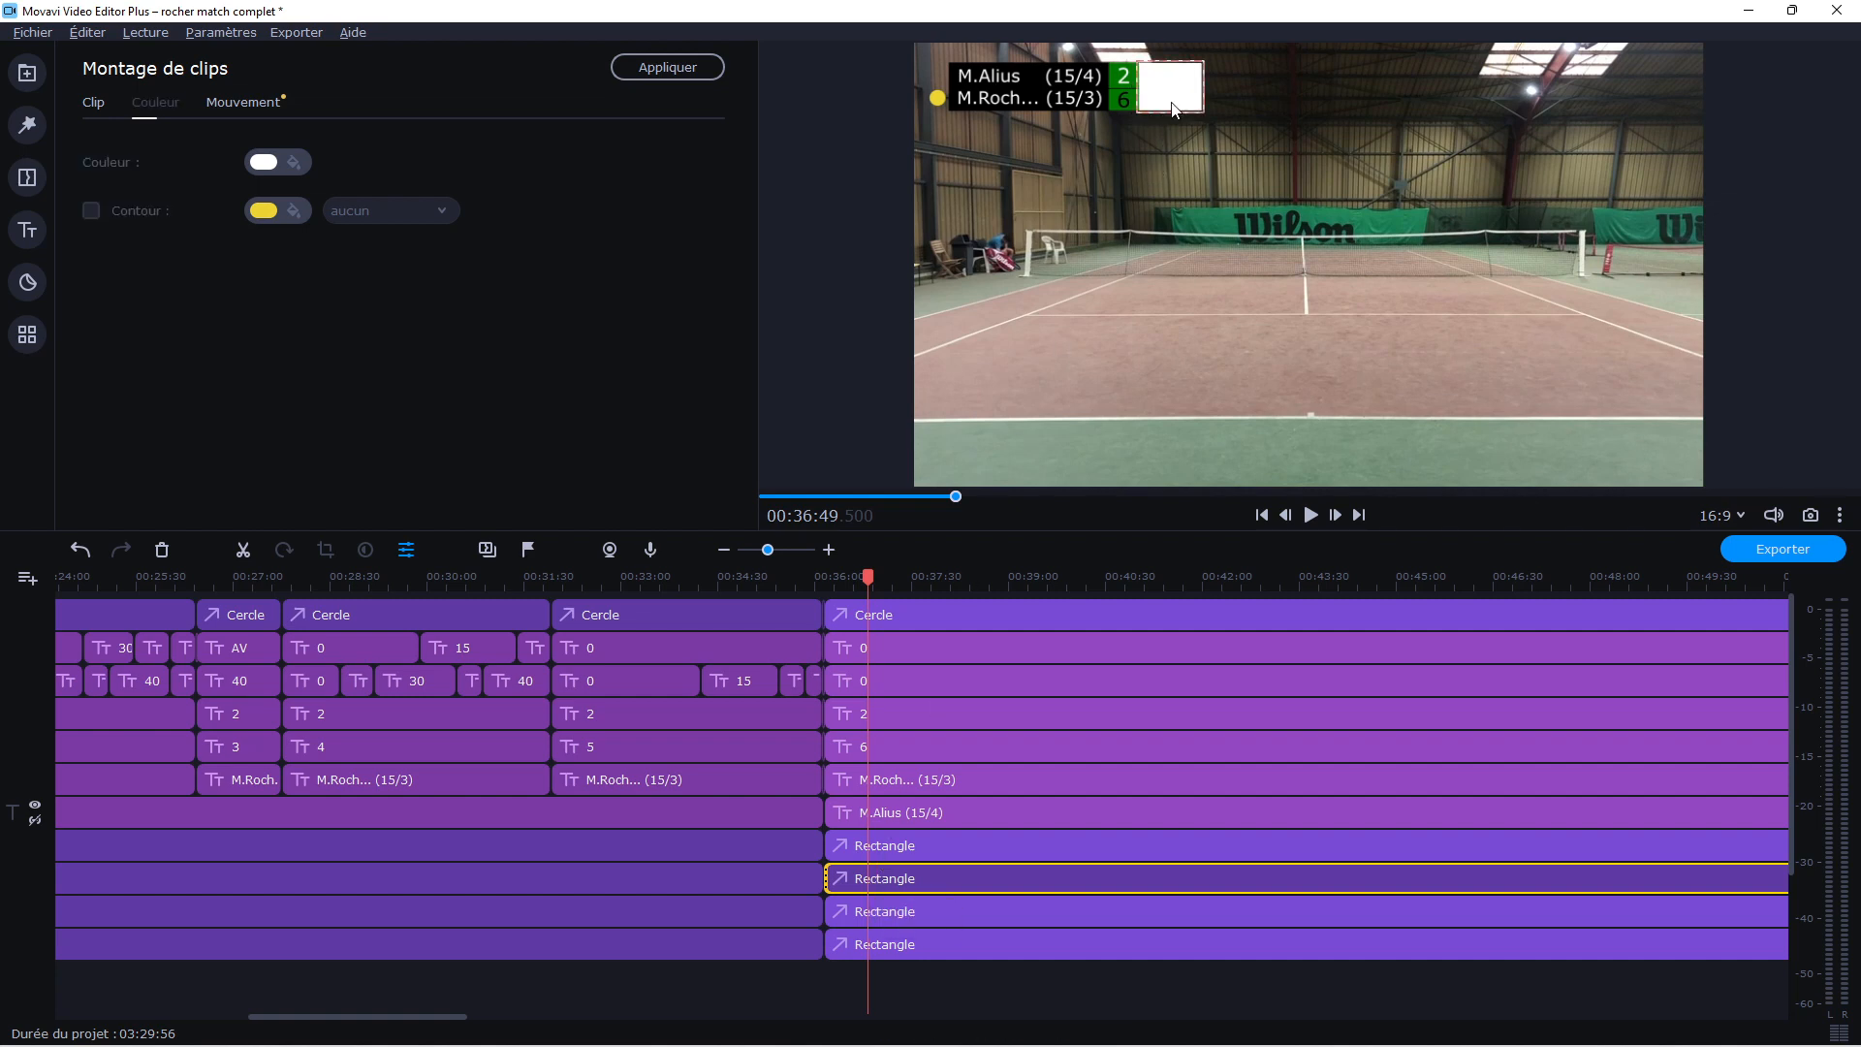
drag(1205, 86, 1228, 92)
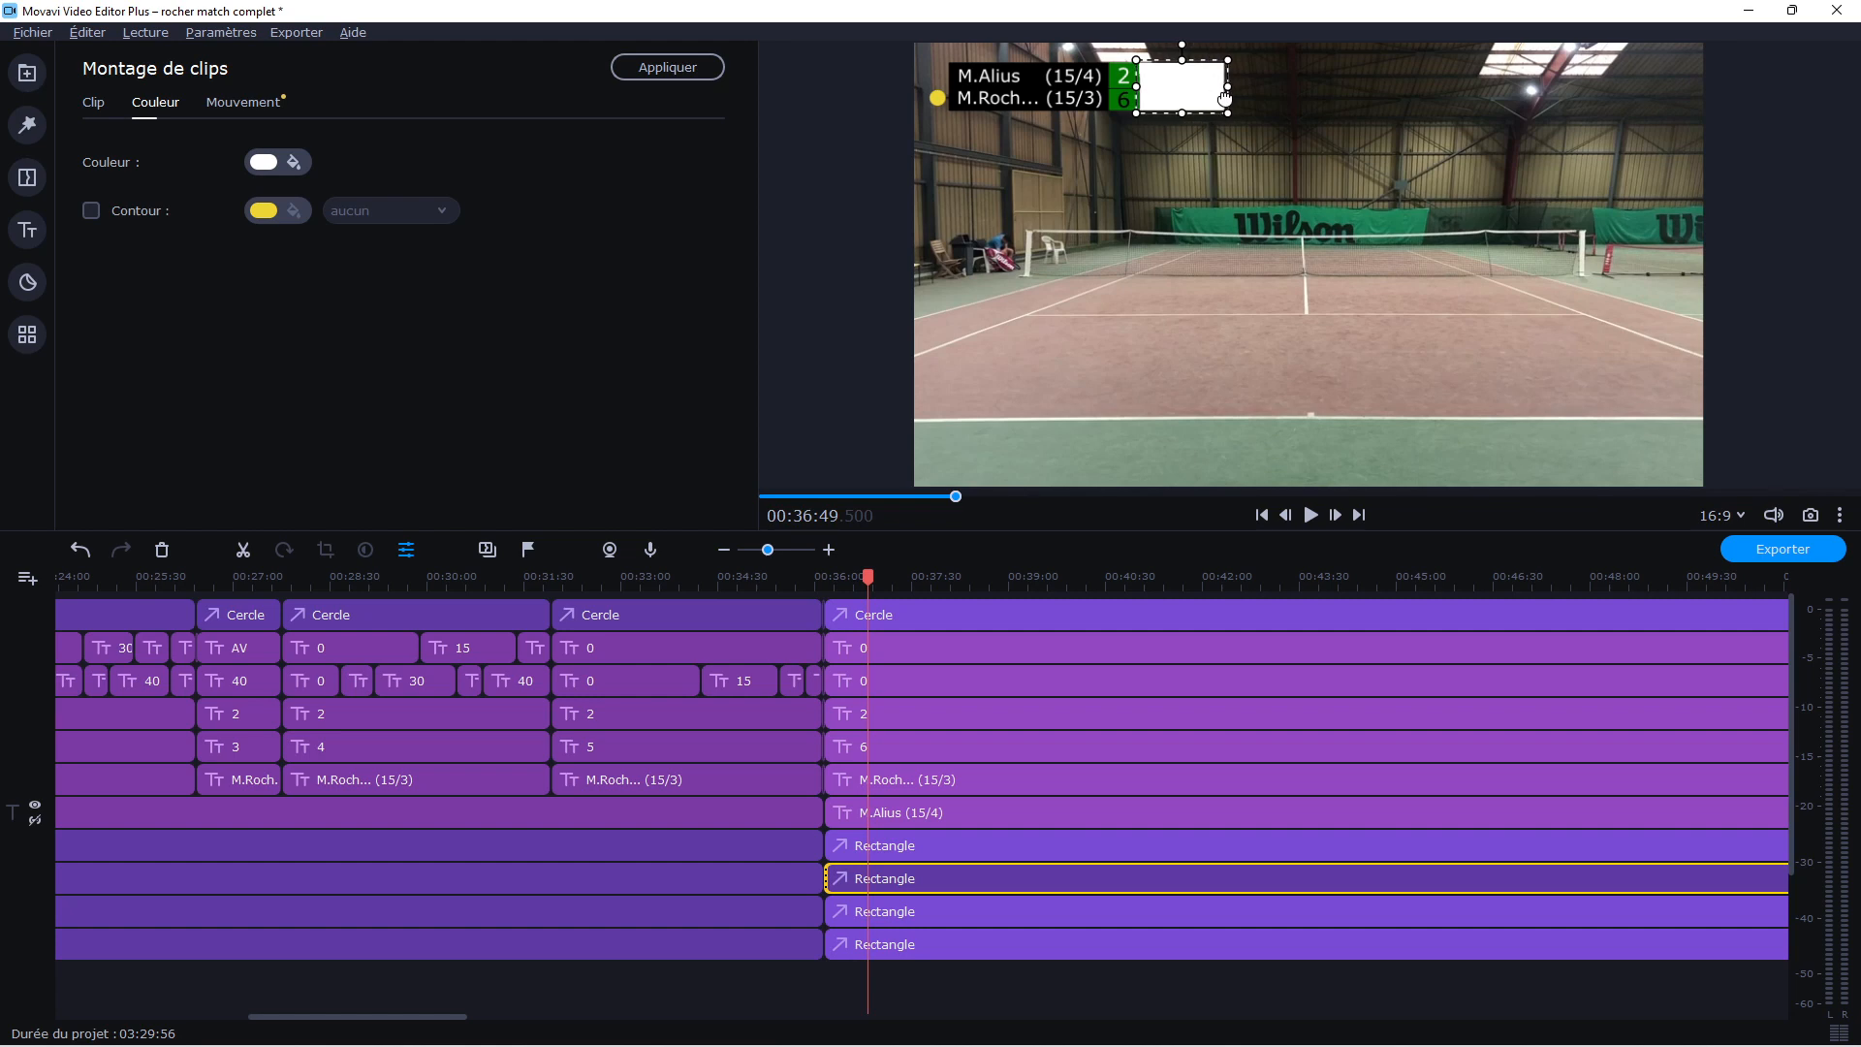
click(875, 896)
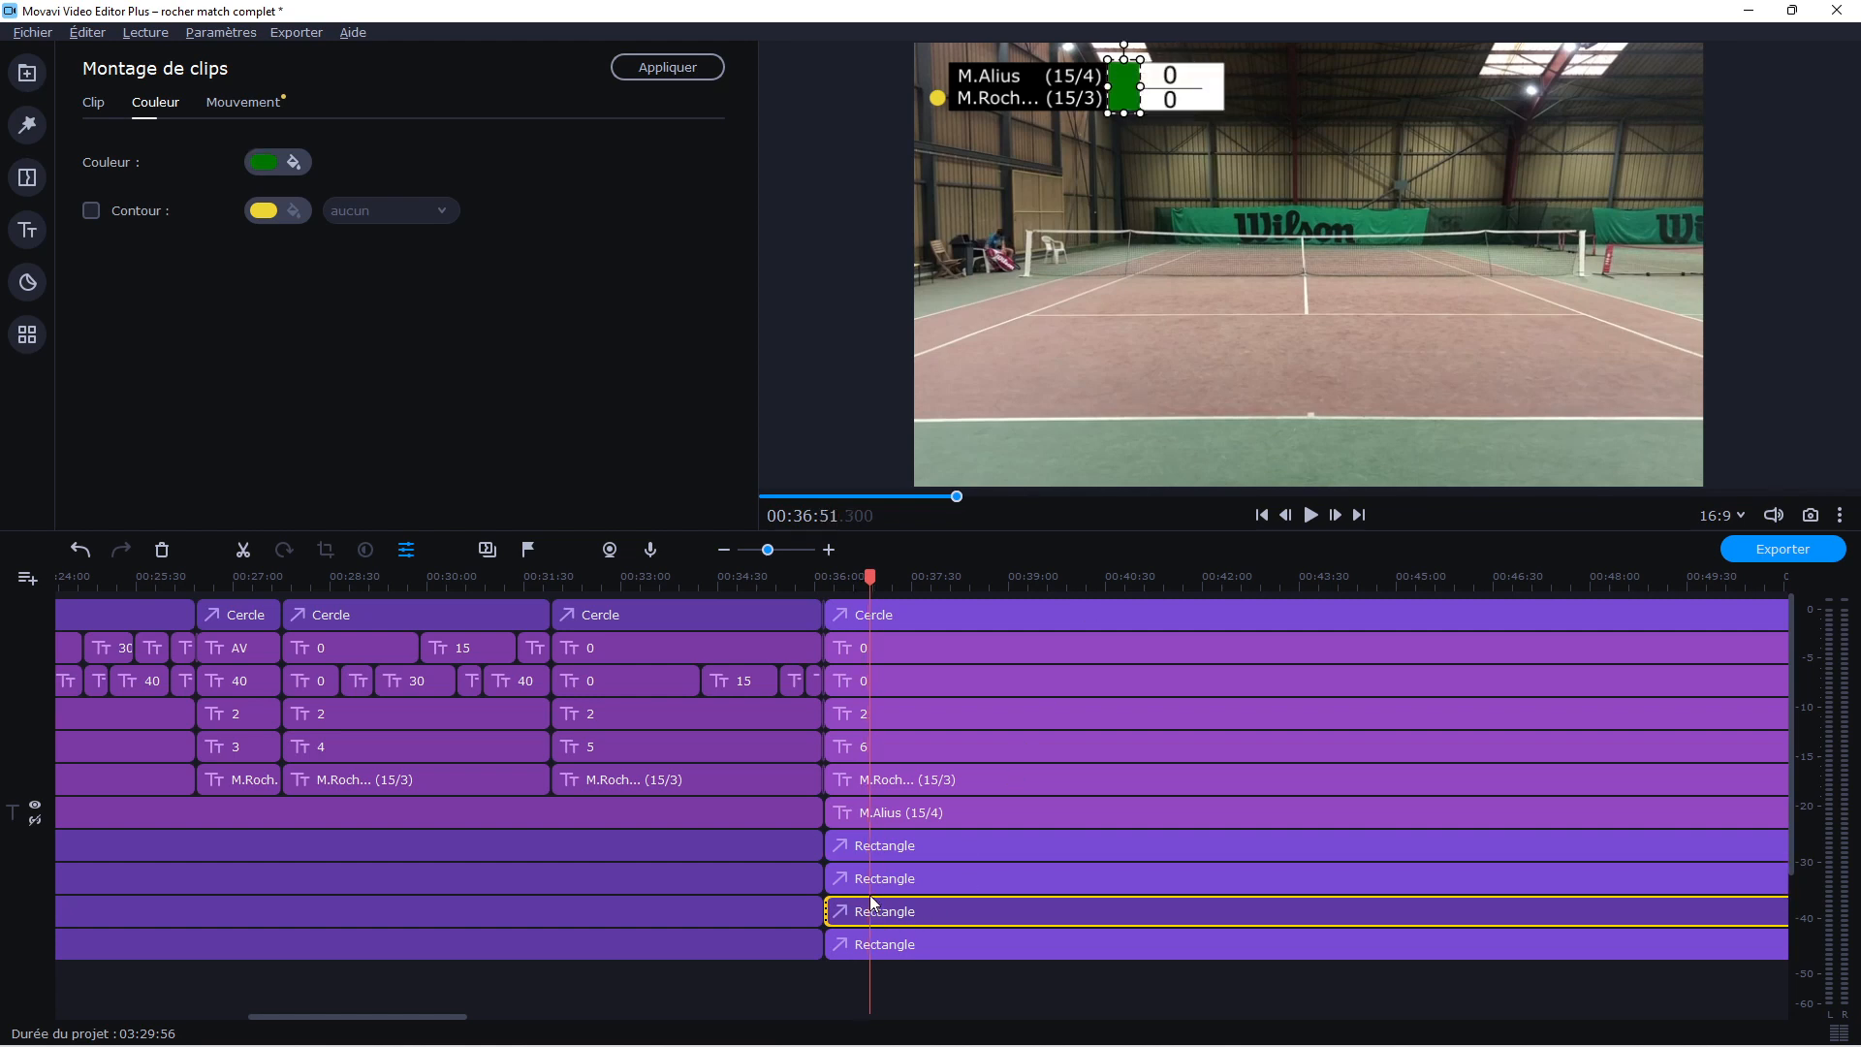
drag(1140, 88, 1170, 97)
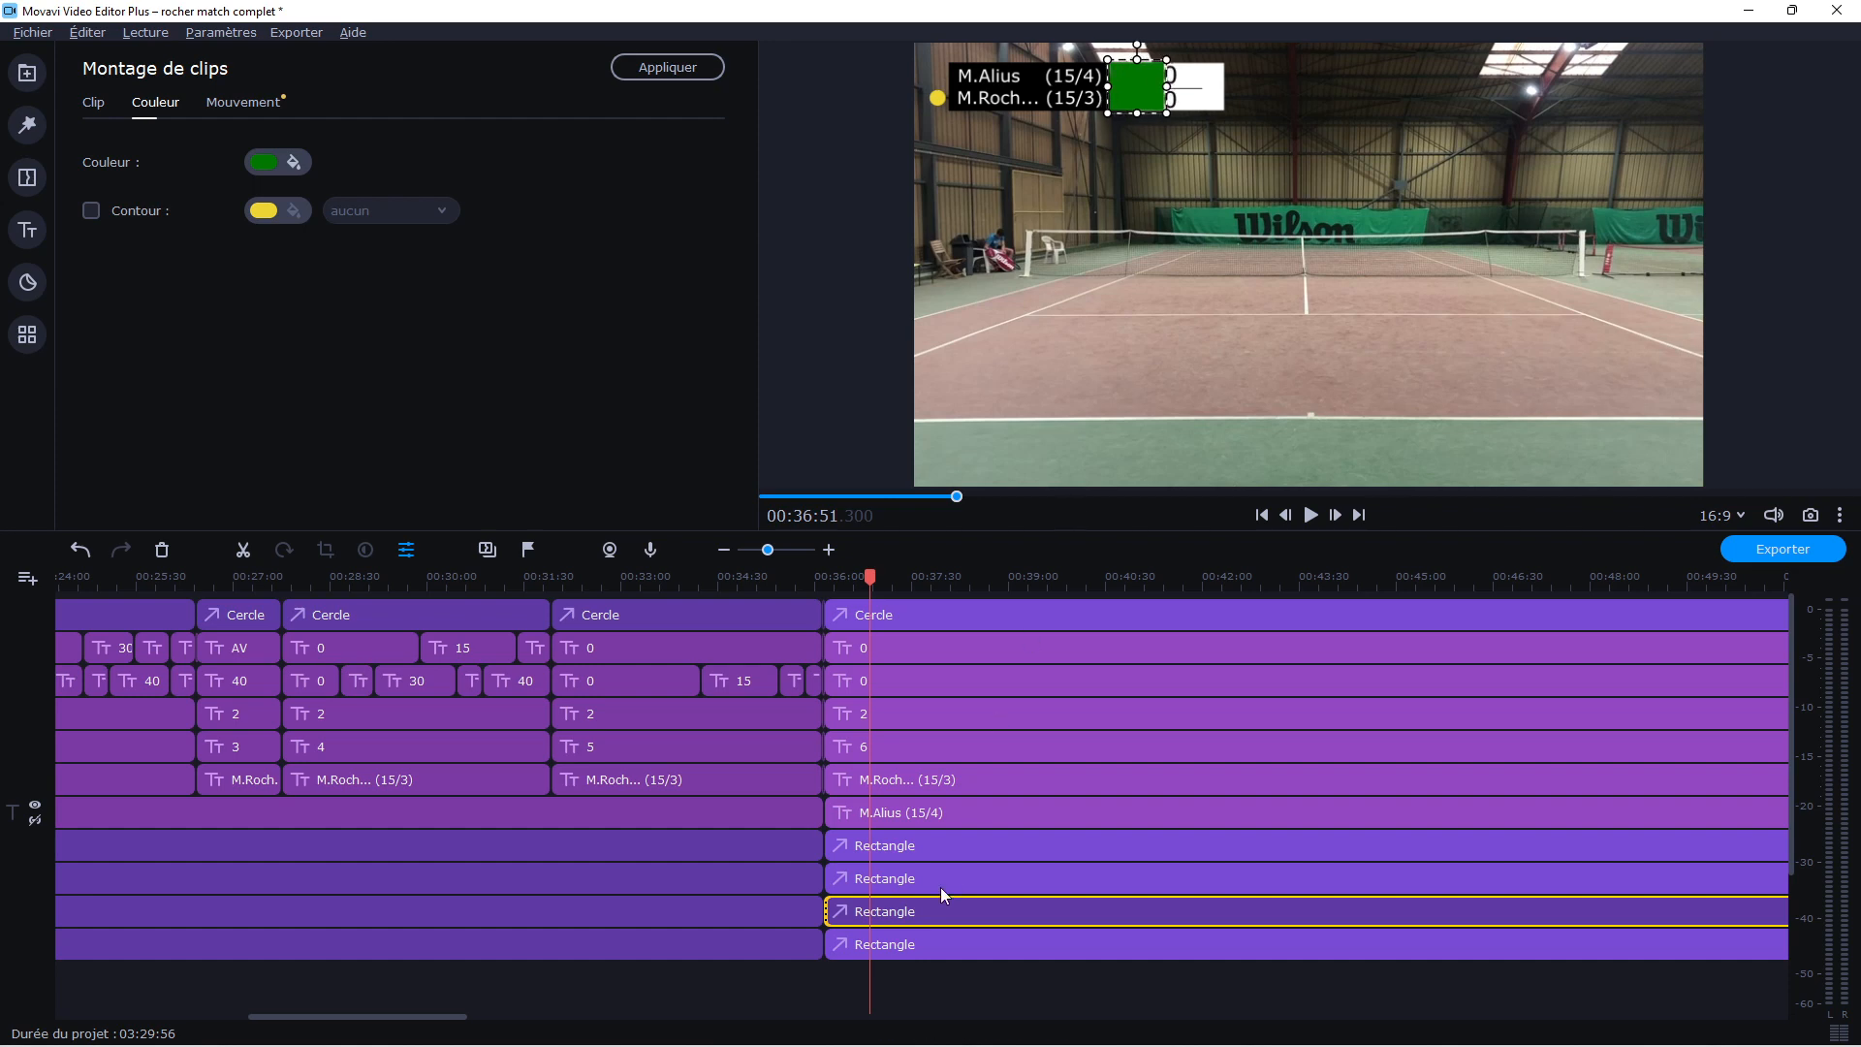
Move the white rectangle's clip one track below the green one at the cut and fine-tune the white rectangle's lower edge
drag(886, 880, 886, 917)
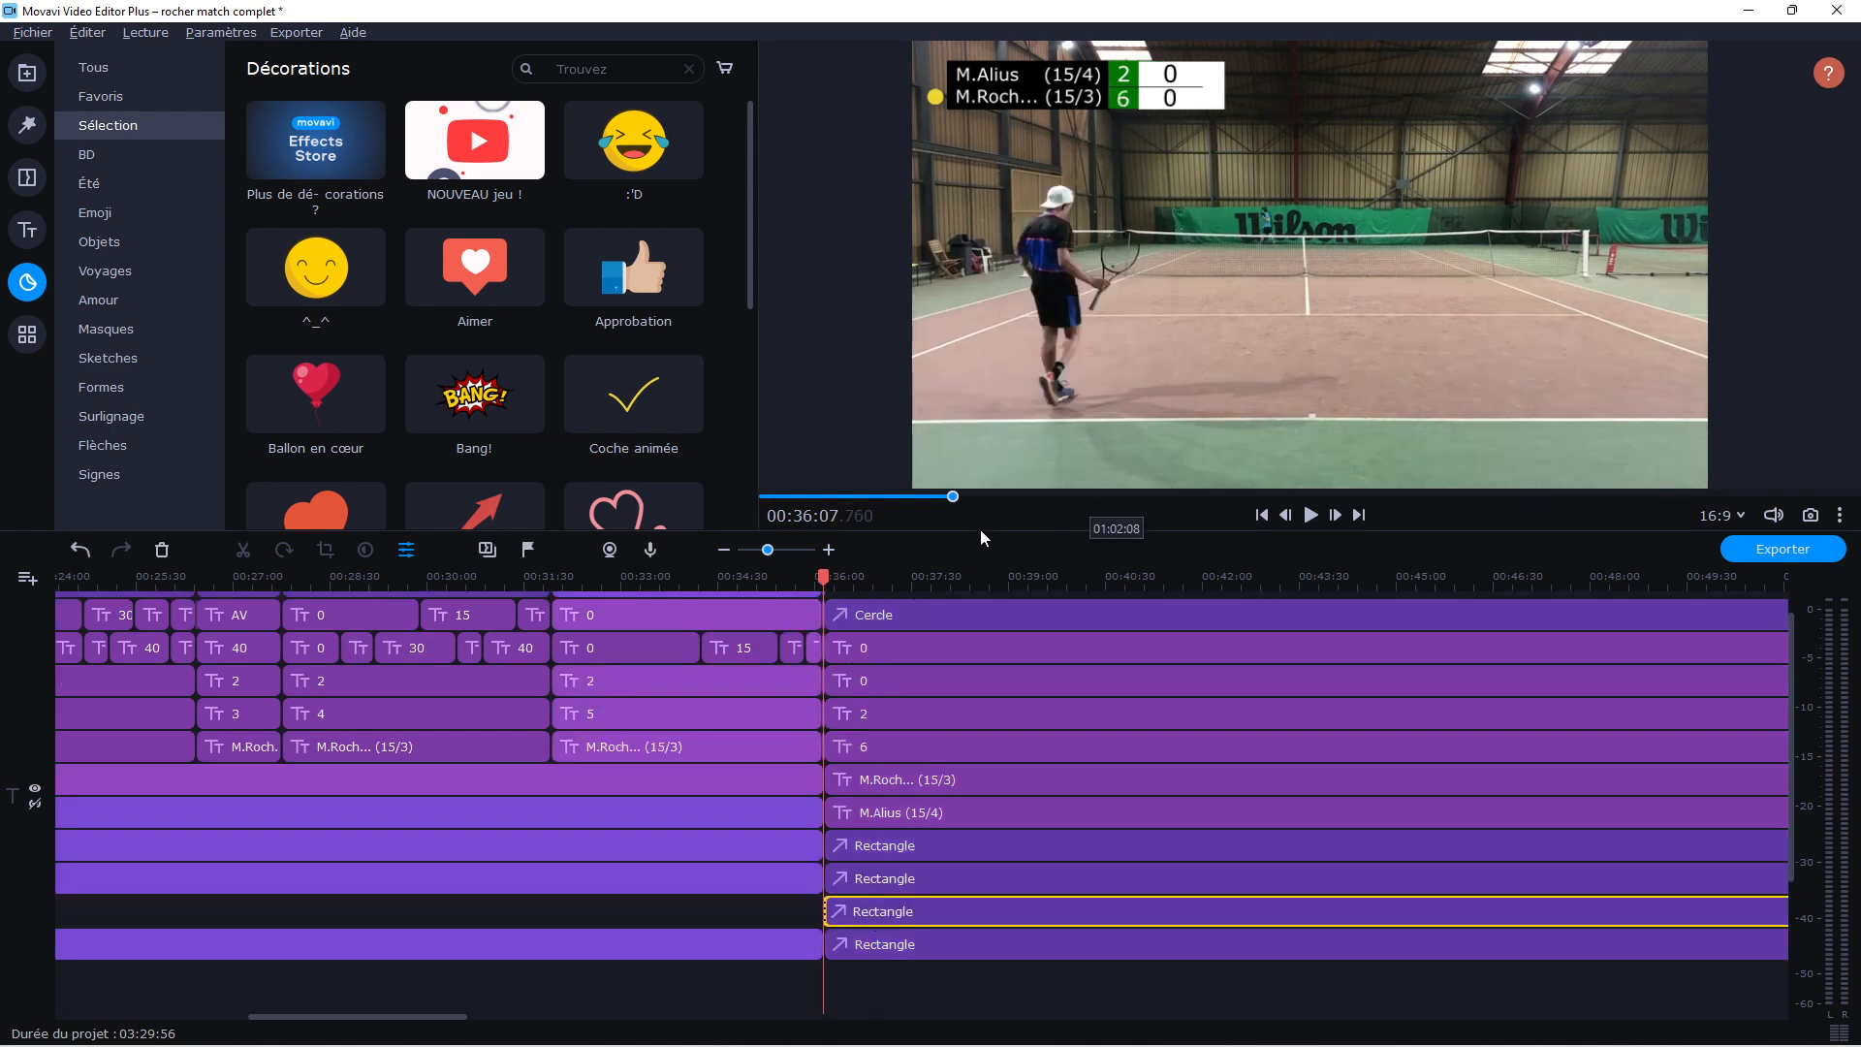
click(913, 579)
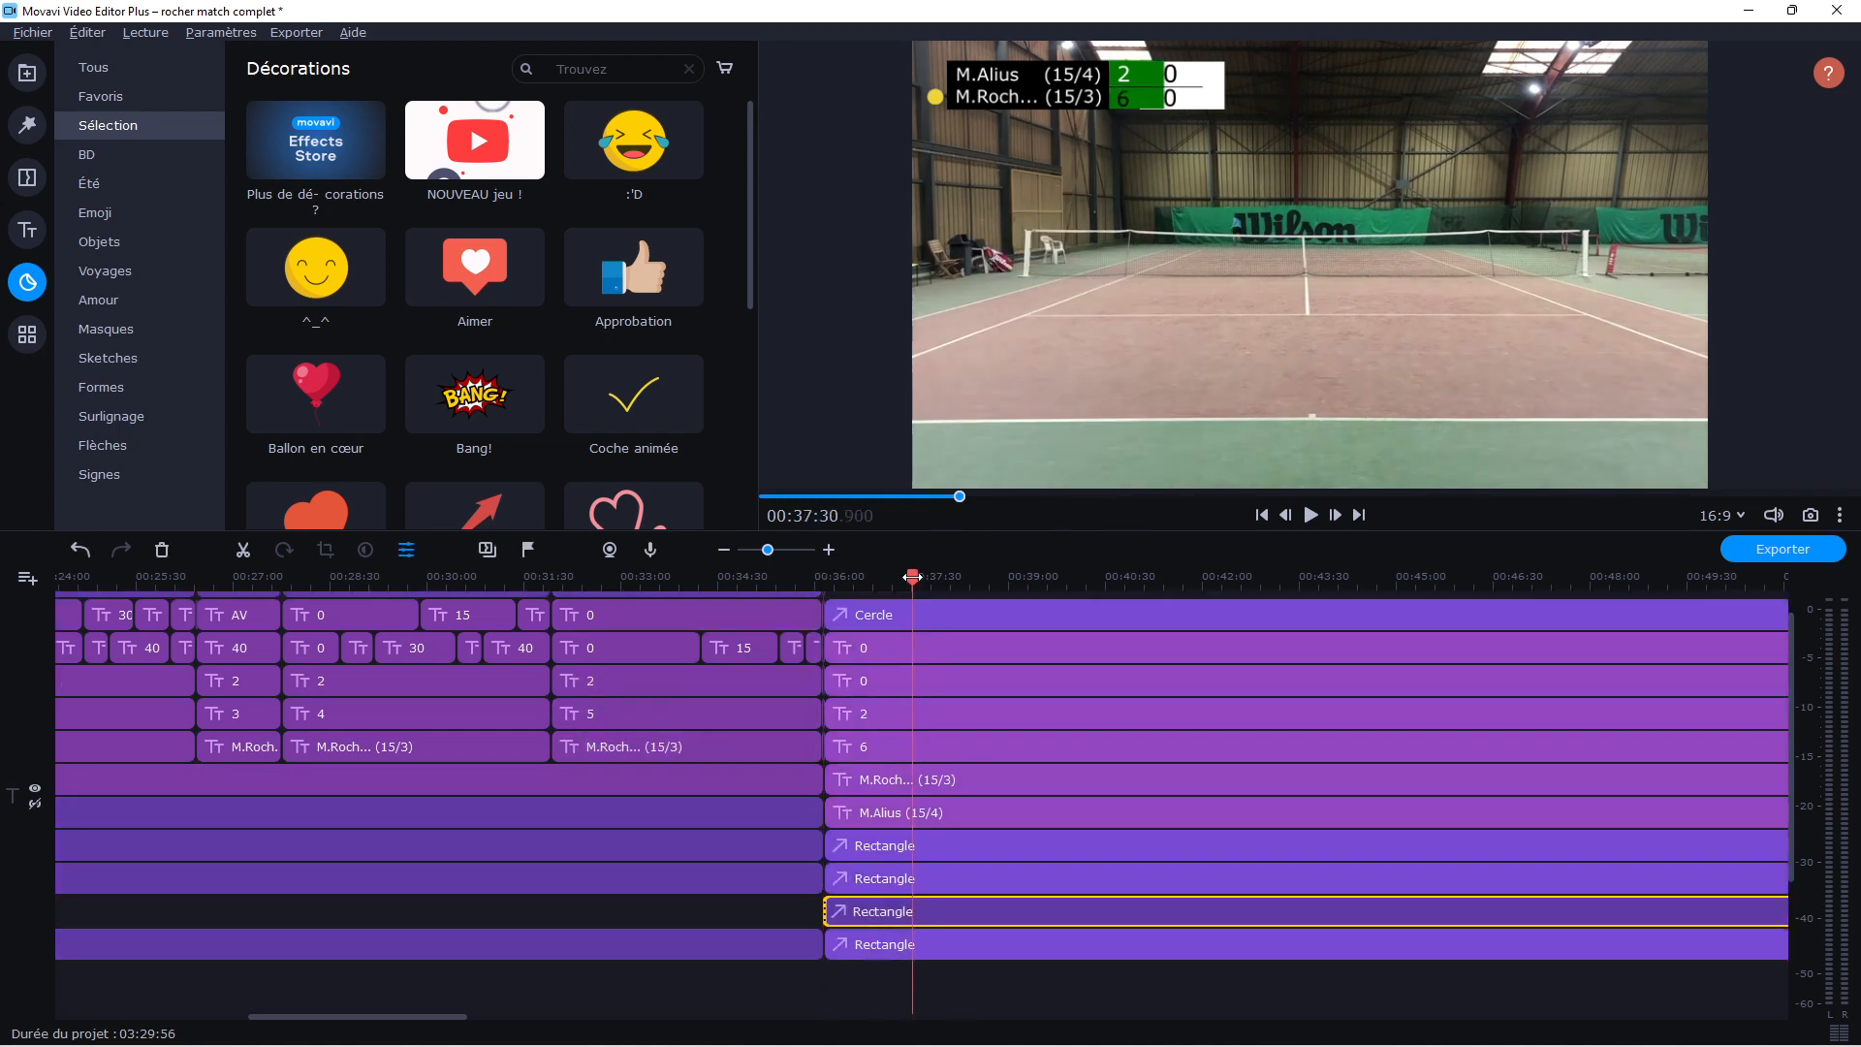
click(875, 879)
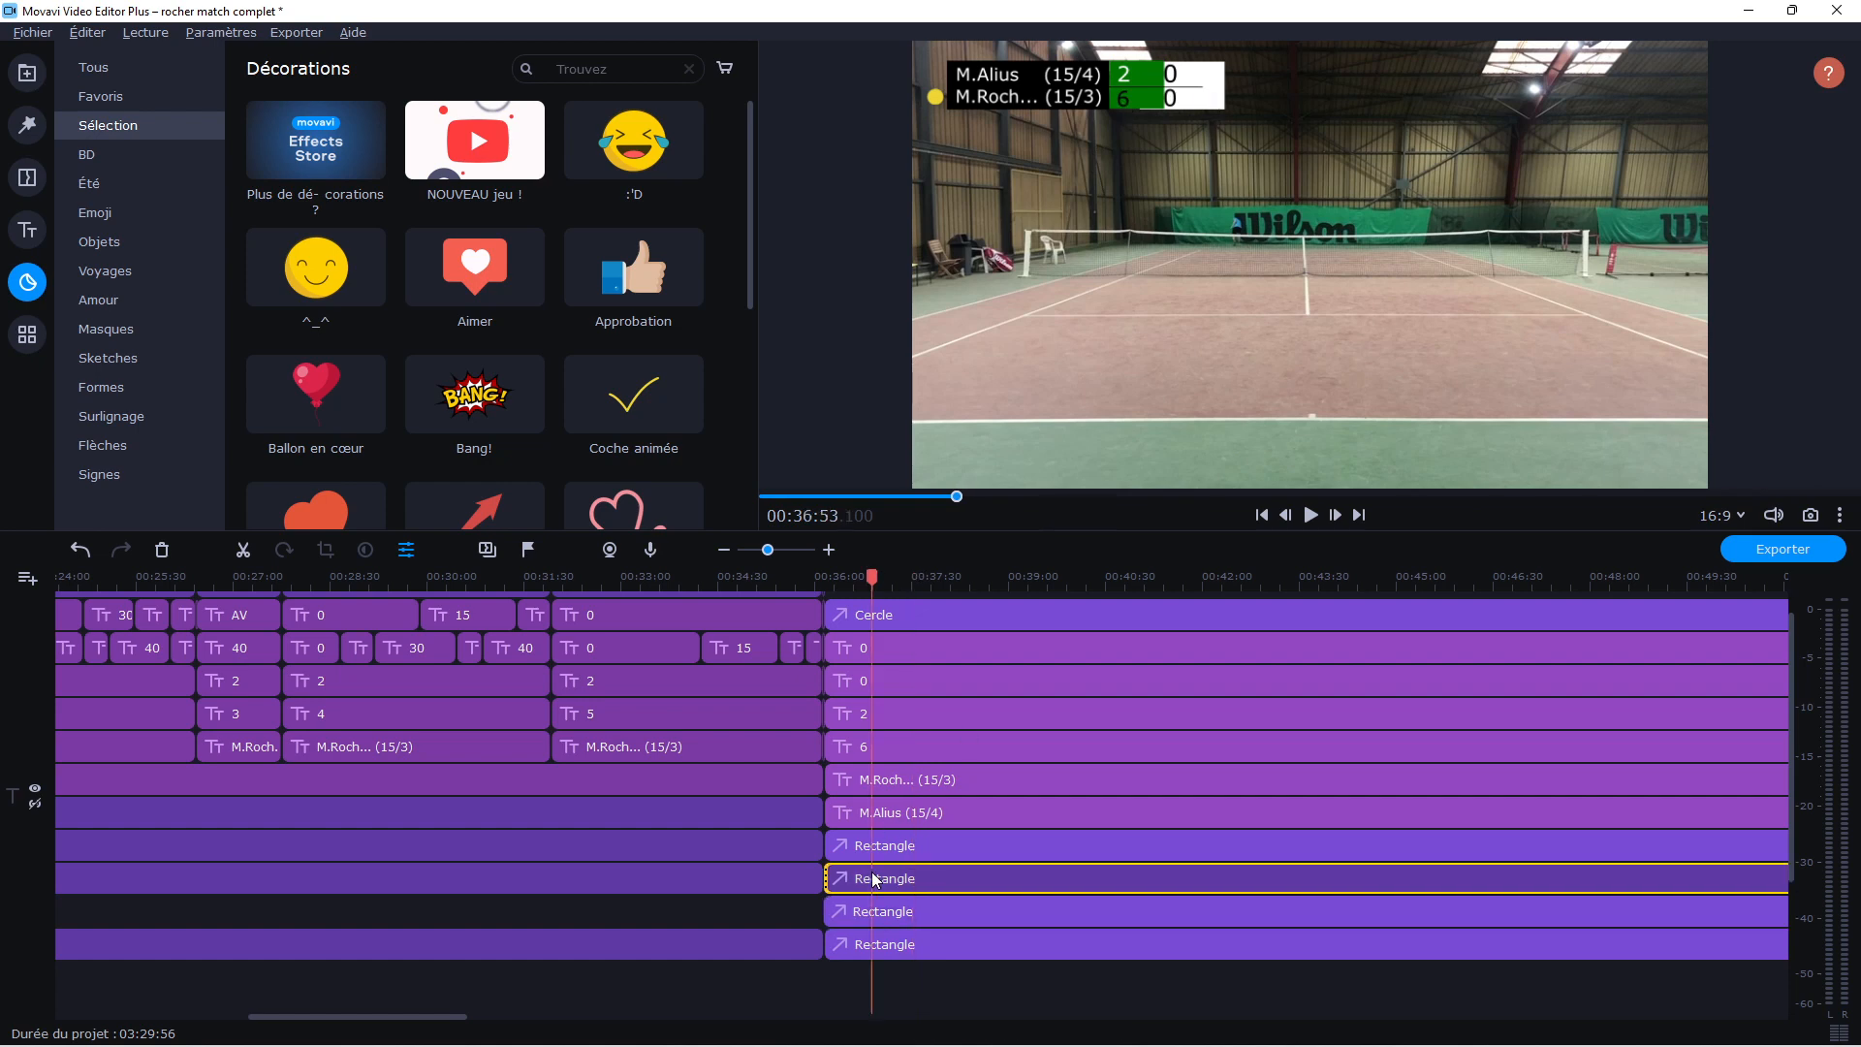
double_click(874, 879)
click(882, 911)
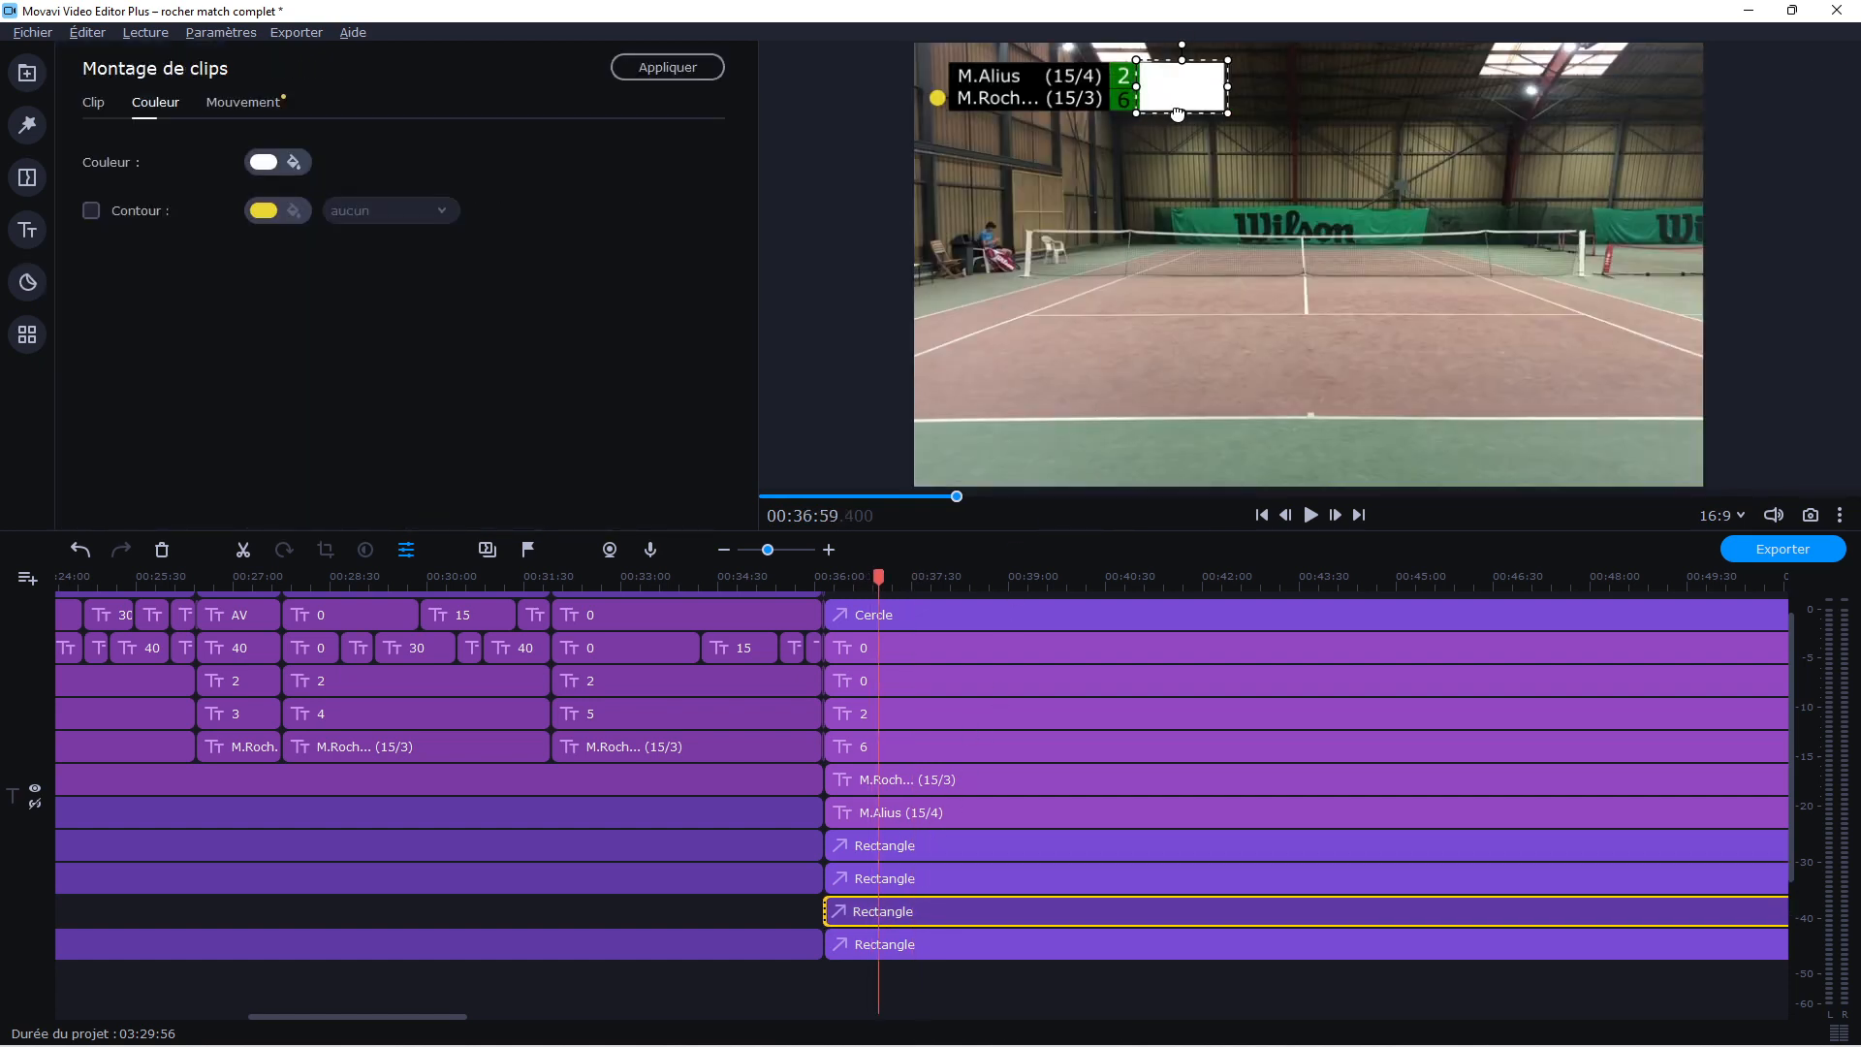
drag(1178, 113, 1178, 112)
click(1163, 153)
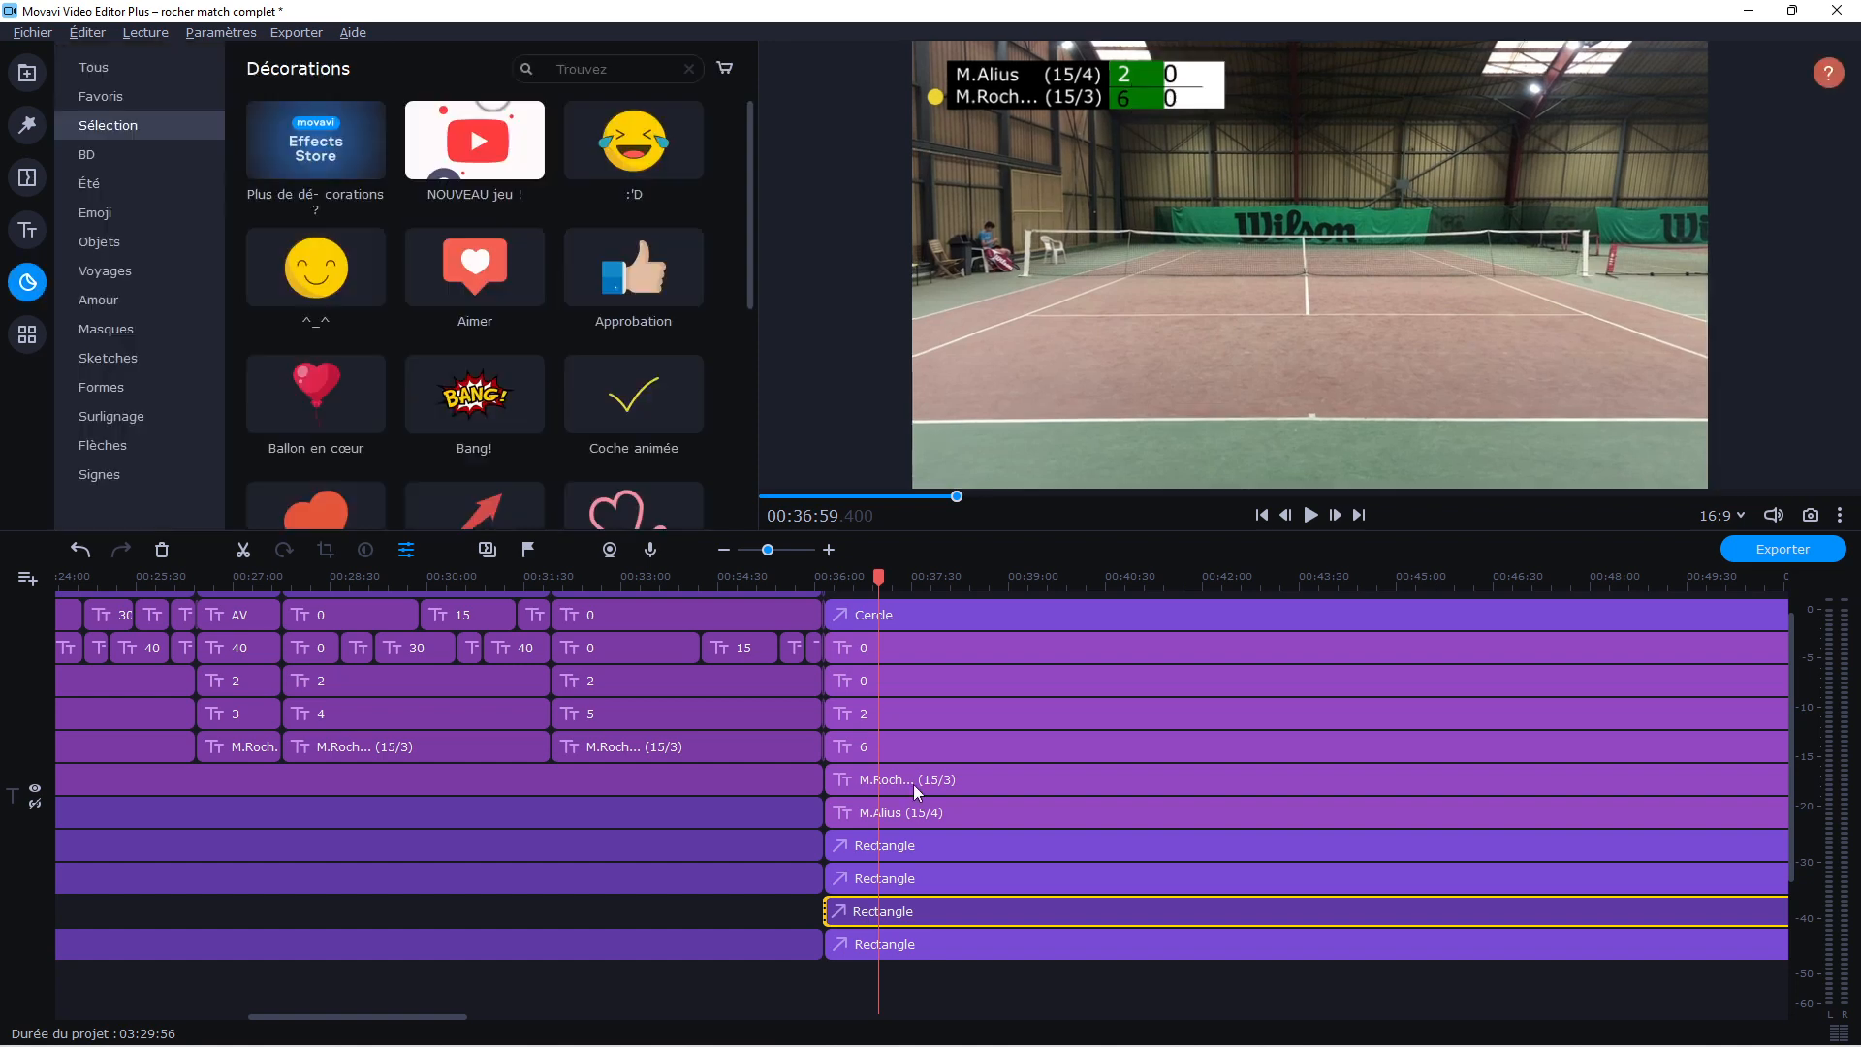
Copy the first player's game-score title 2 and paste it twice at the 00:36:09.000 cut
click(882, 712)
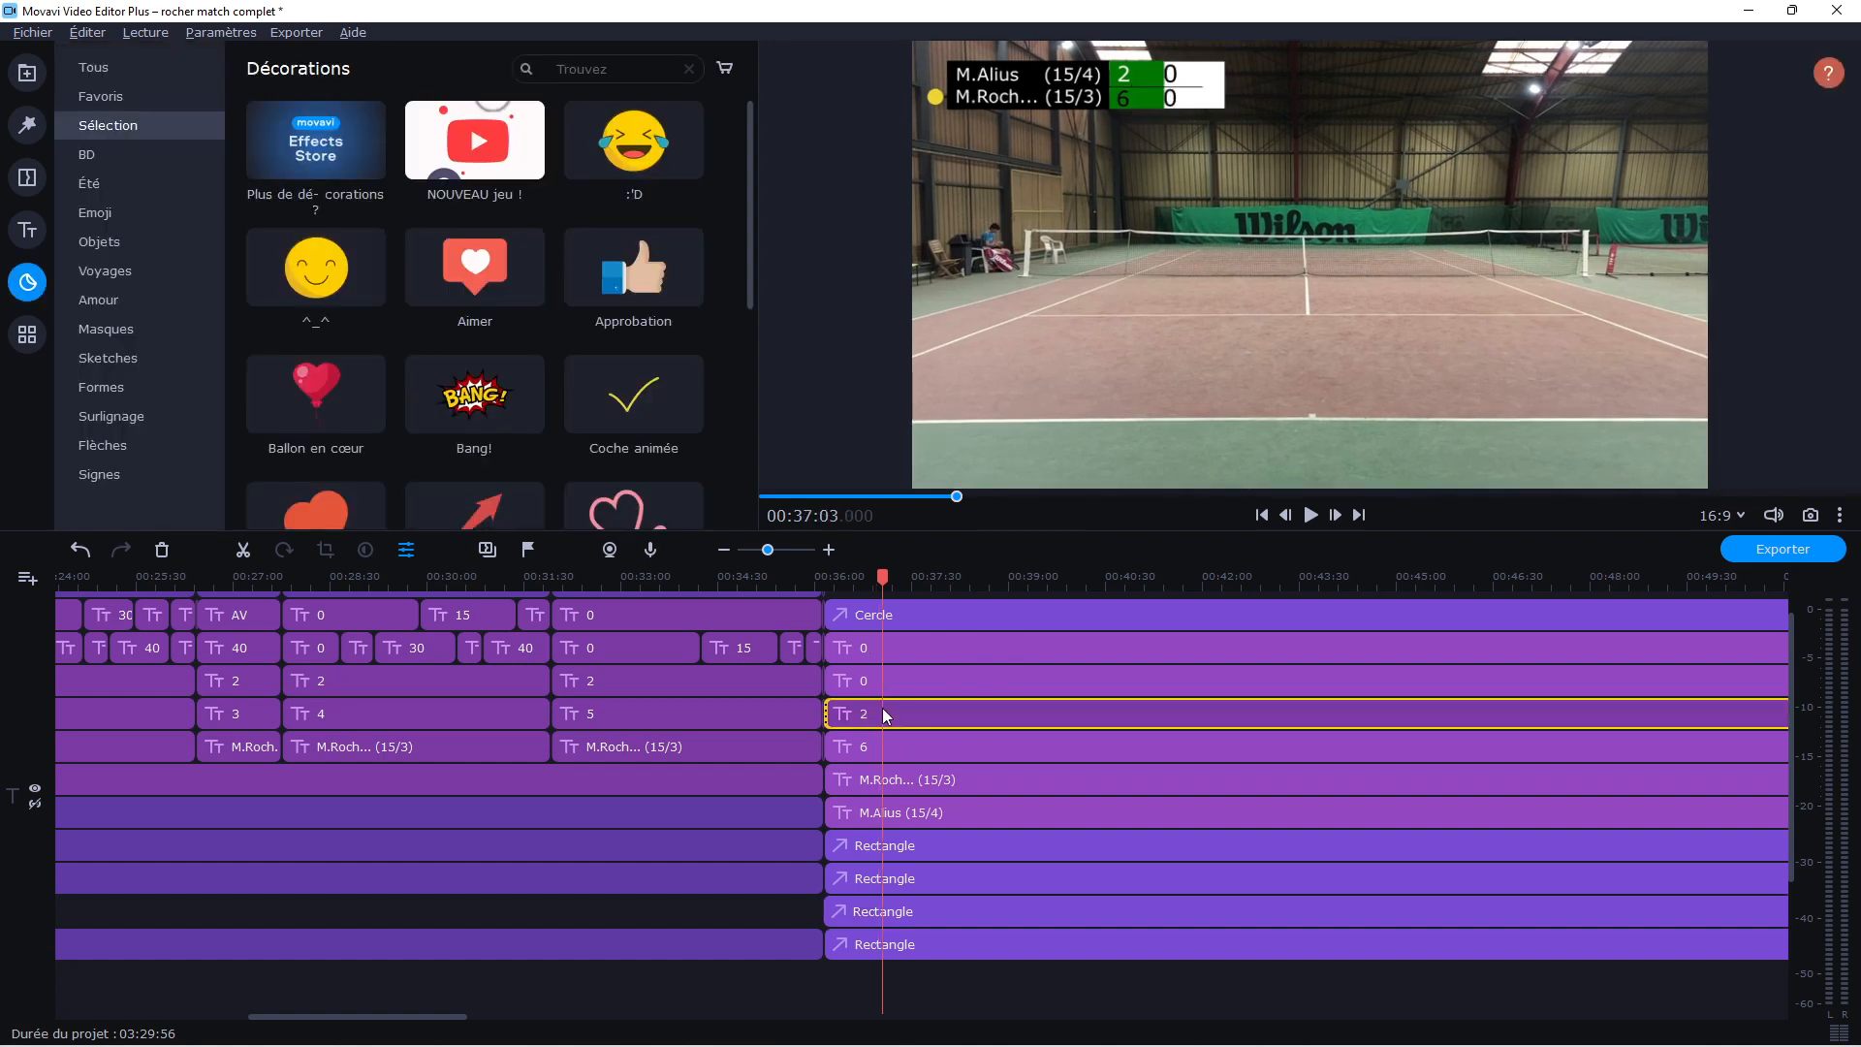
right_click(882, 709)
click(928, 910)
right_click(864, 694)
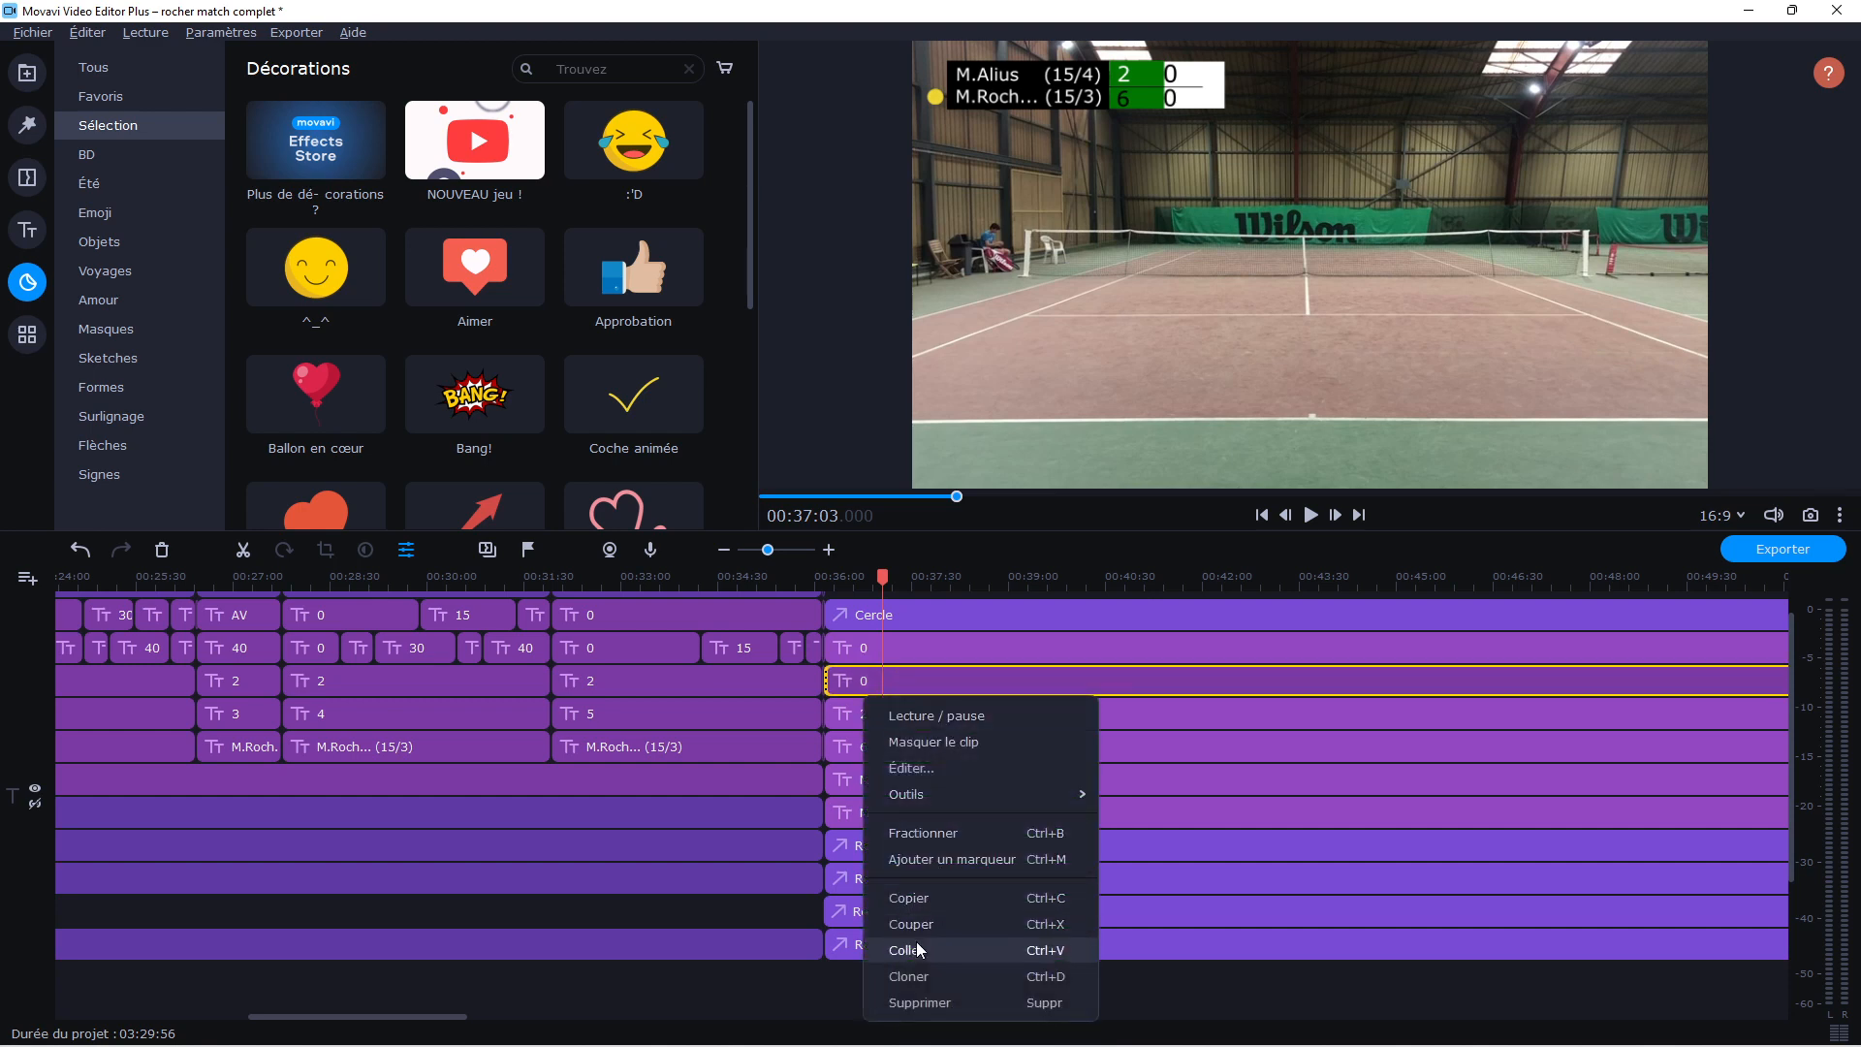
click(907, 951)
drag(916, 719, 863, 714)
right_click(860, 714)
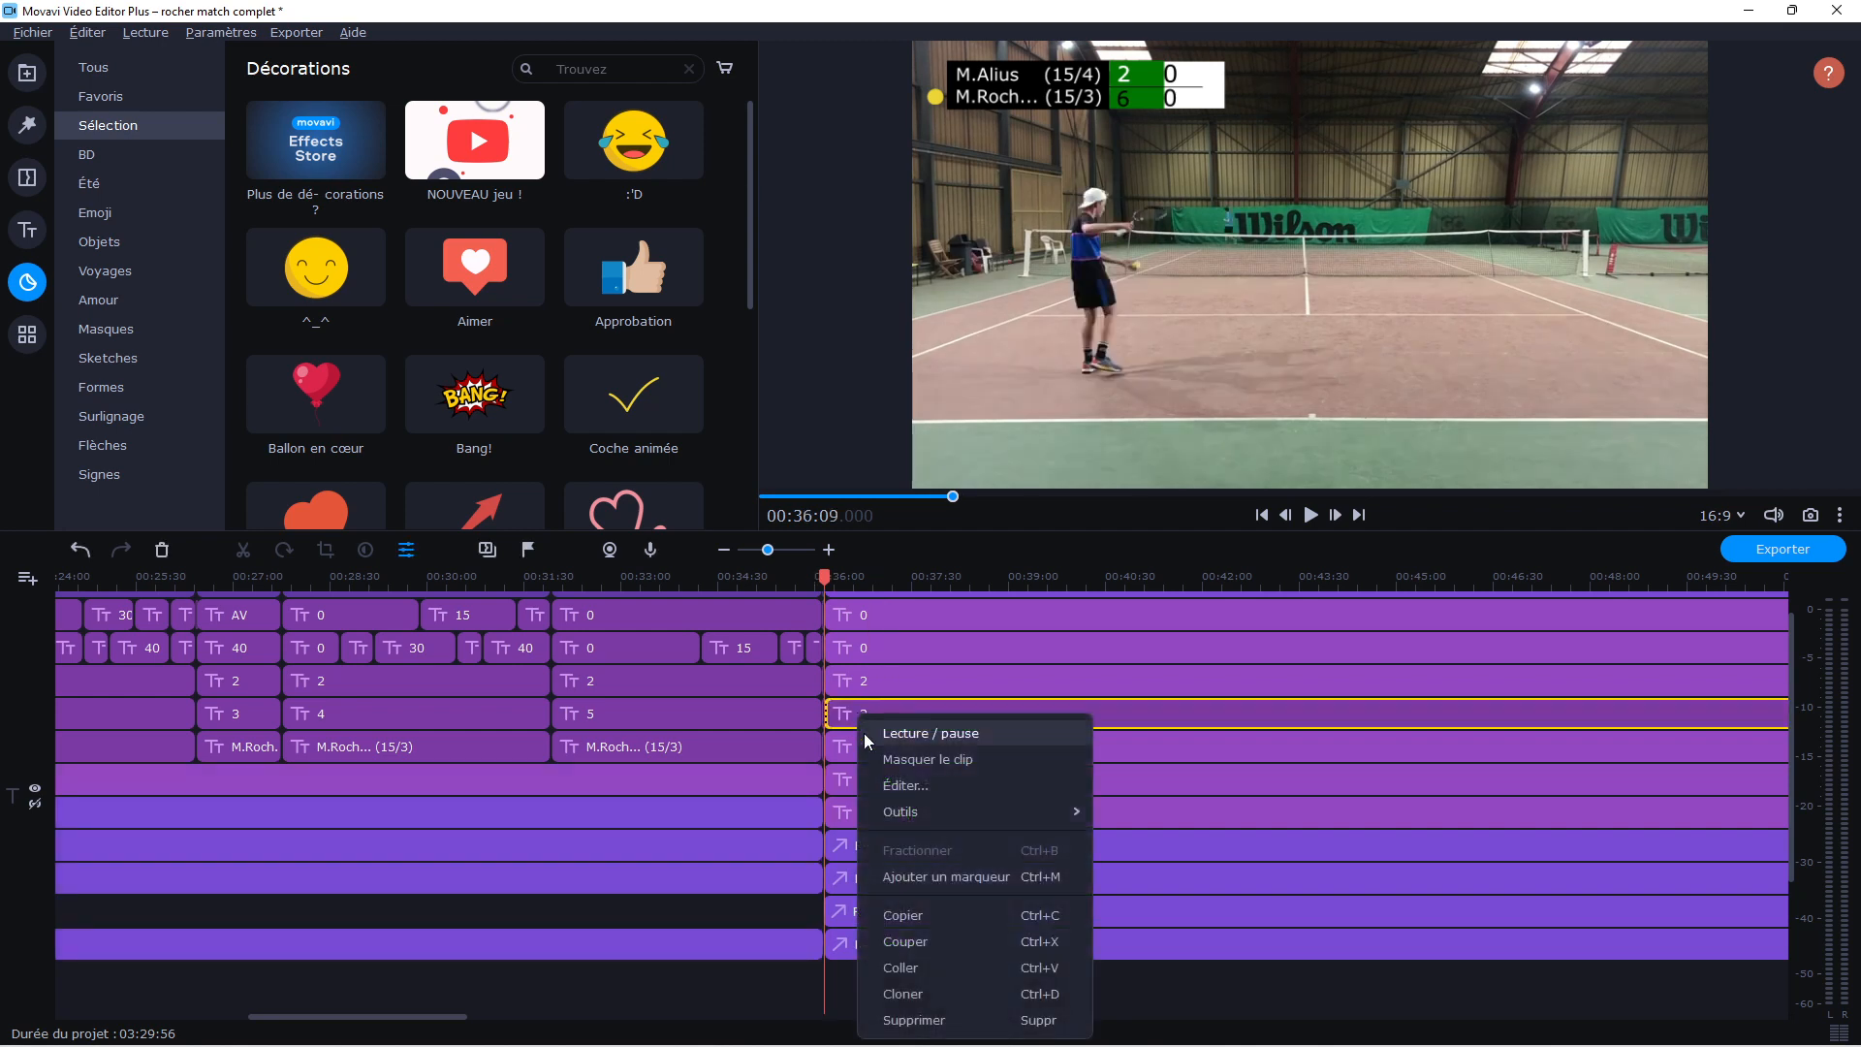
click(895, 965)
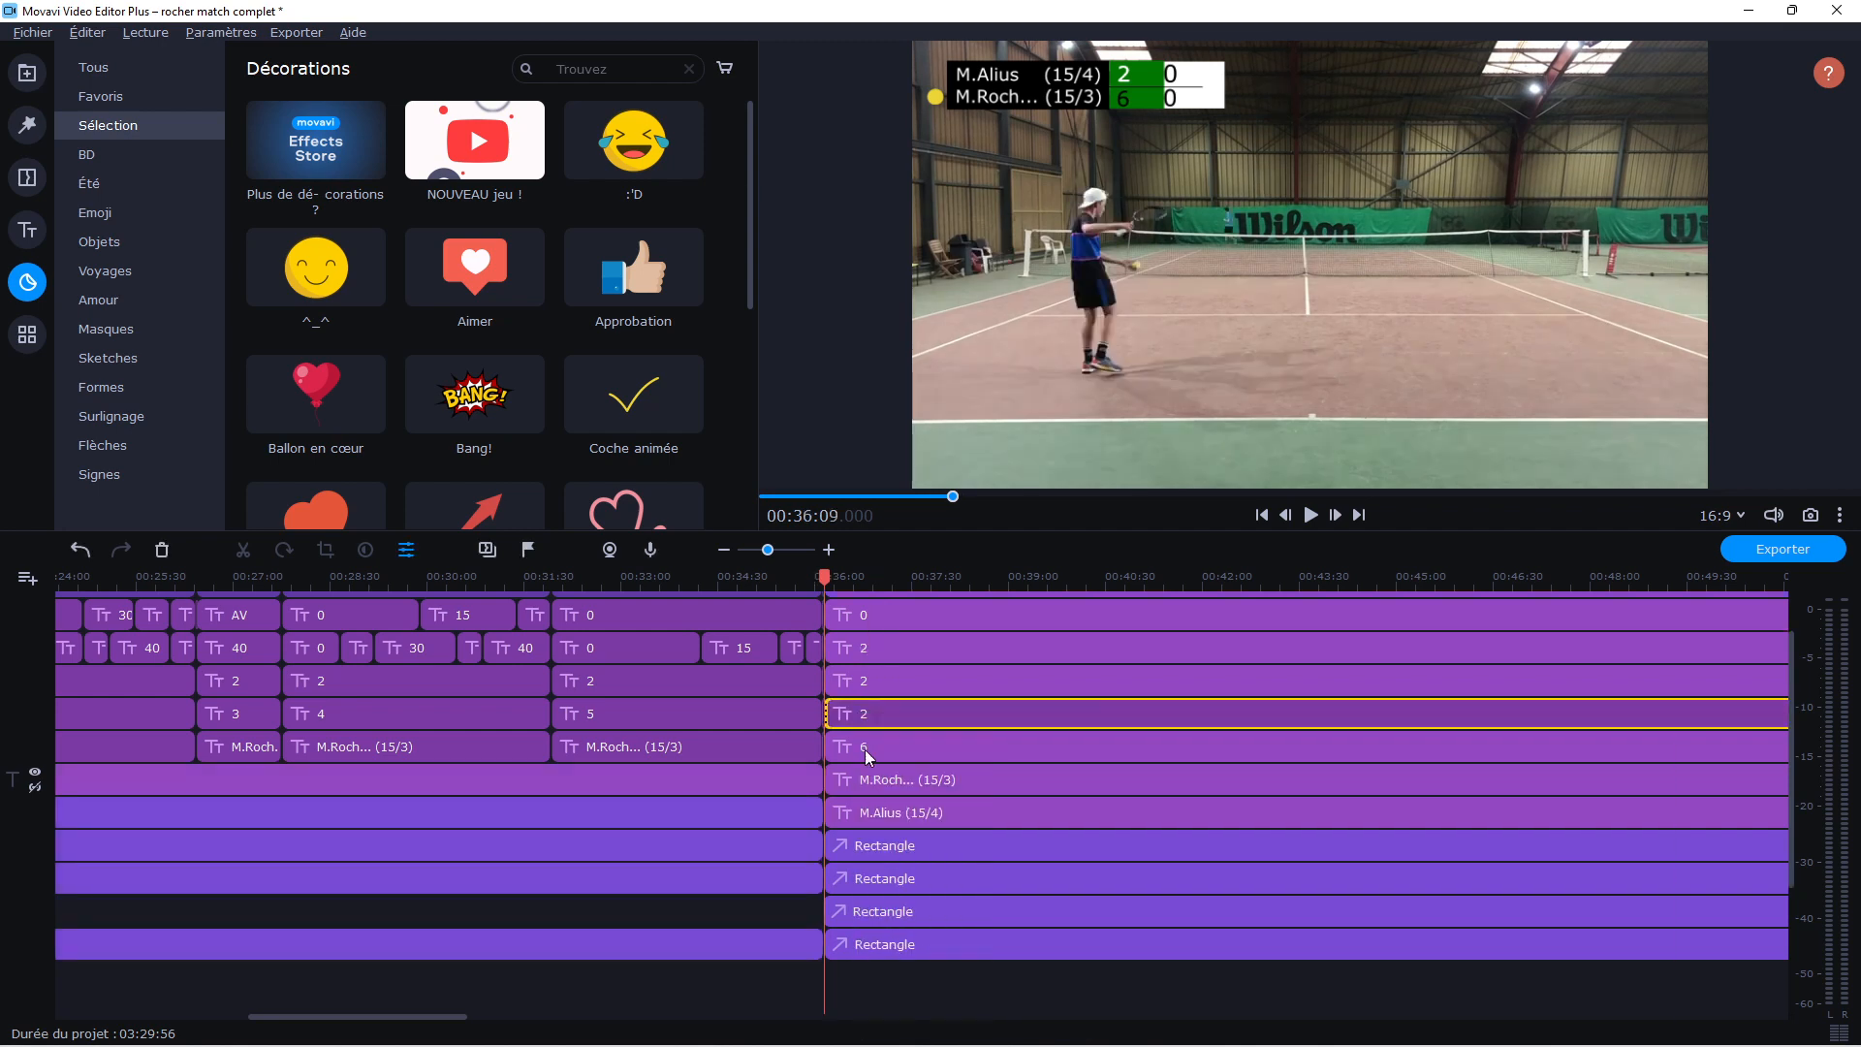
Place one pasted title just right of the first player's 2 on the scoreboard and set its text to 0
double_click(857, 657)
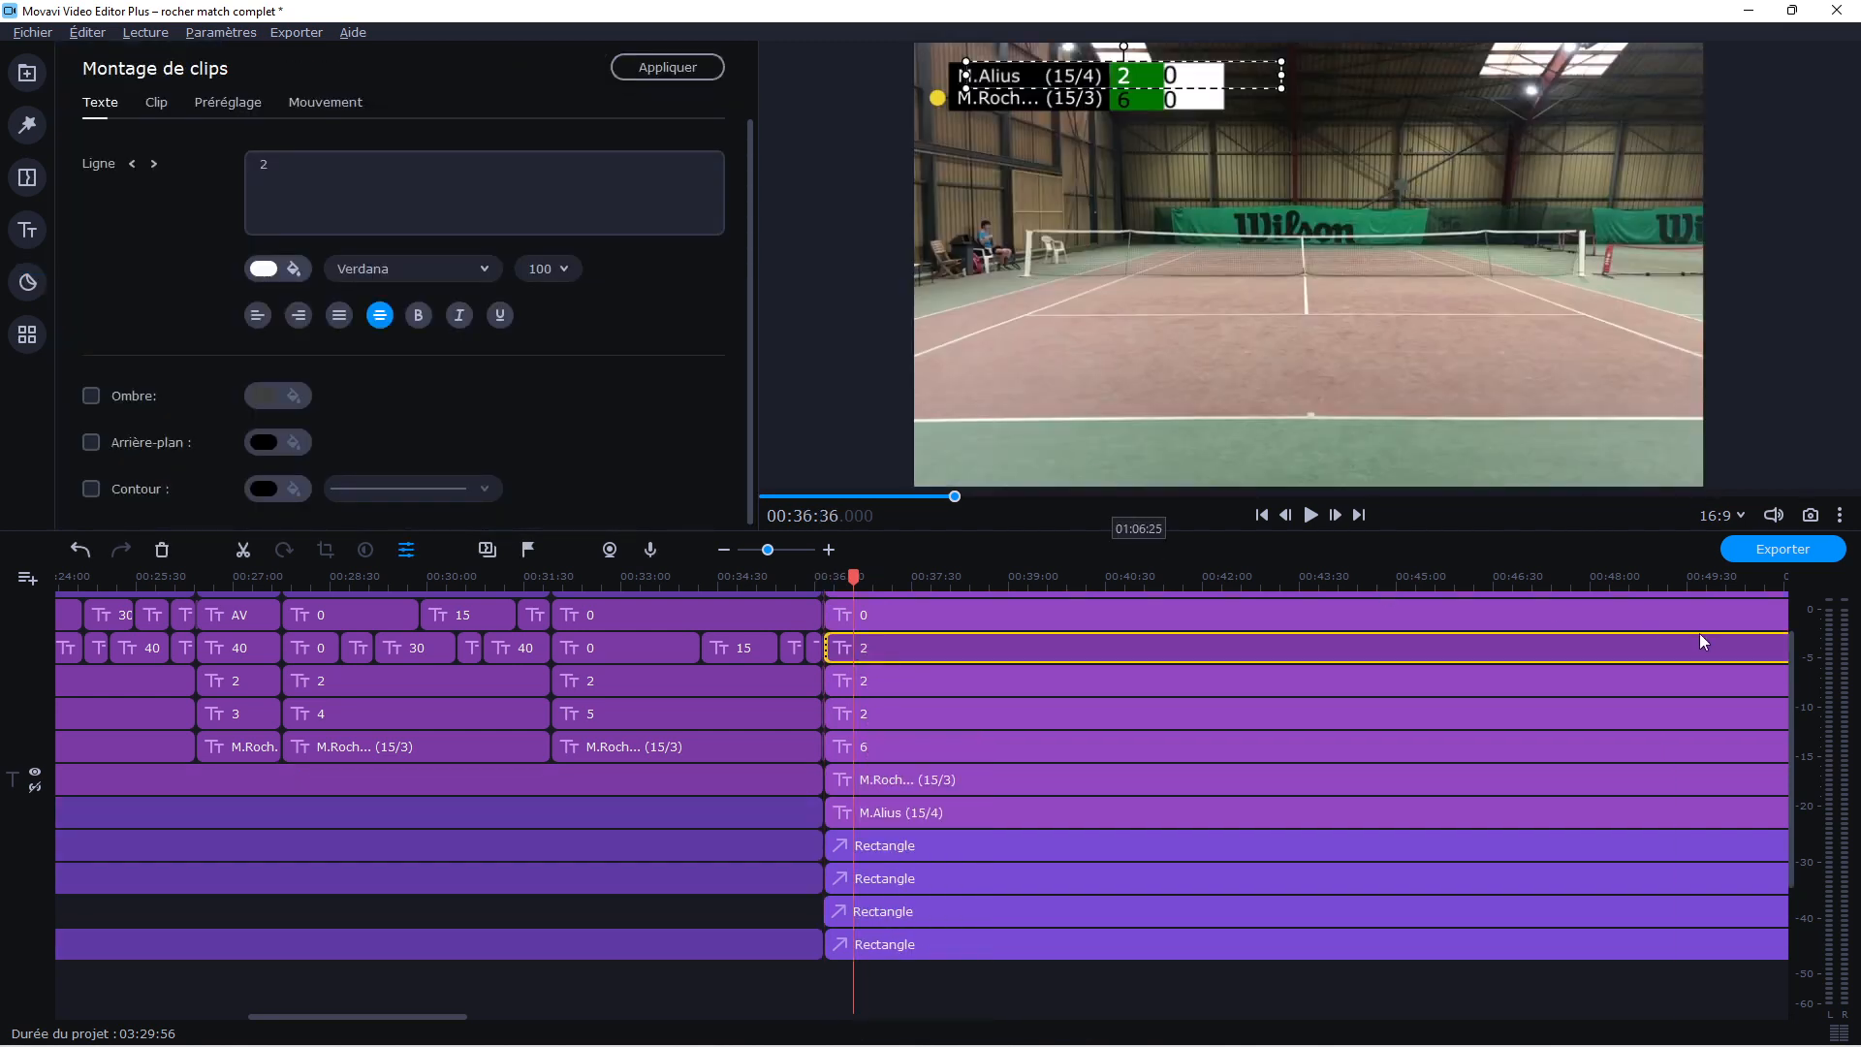
drag(1790, 787, 1792, 737)
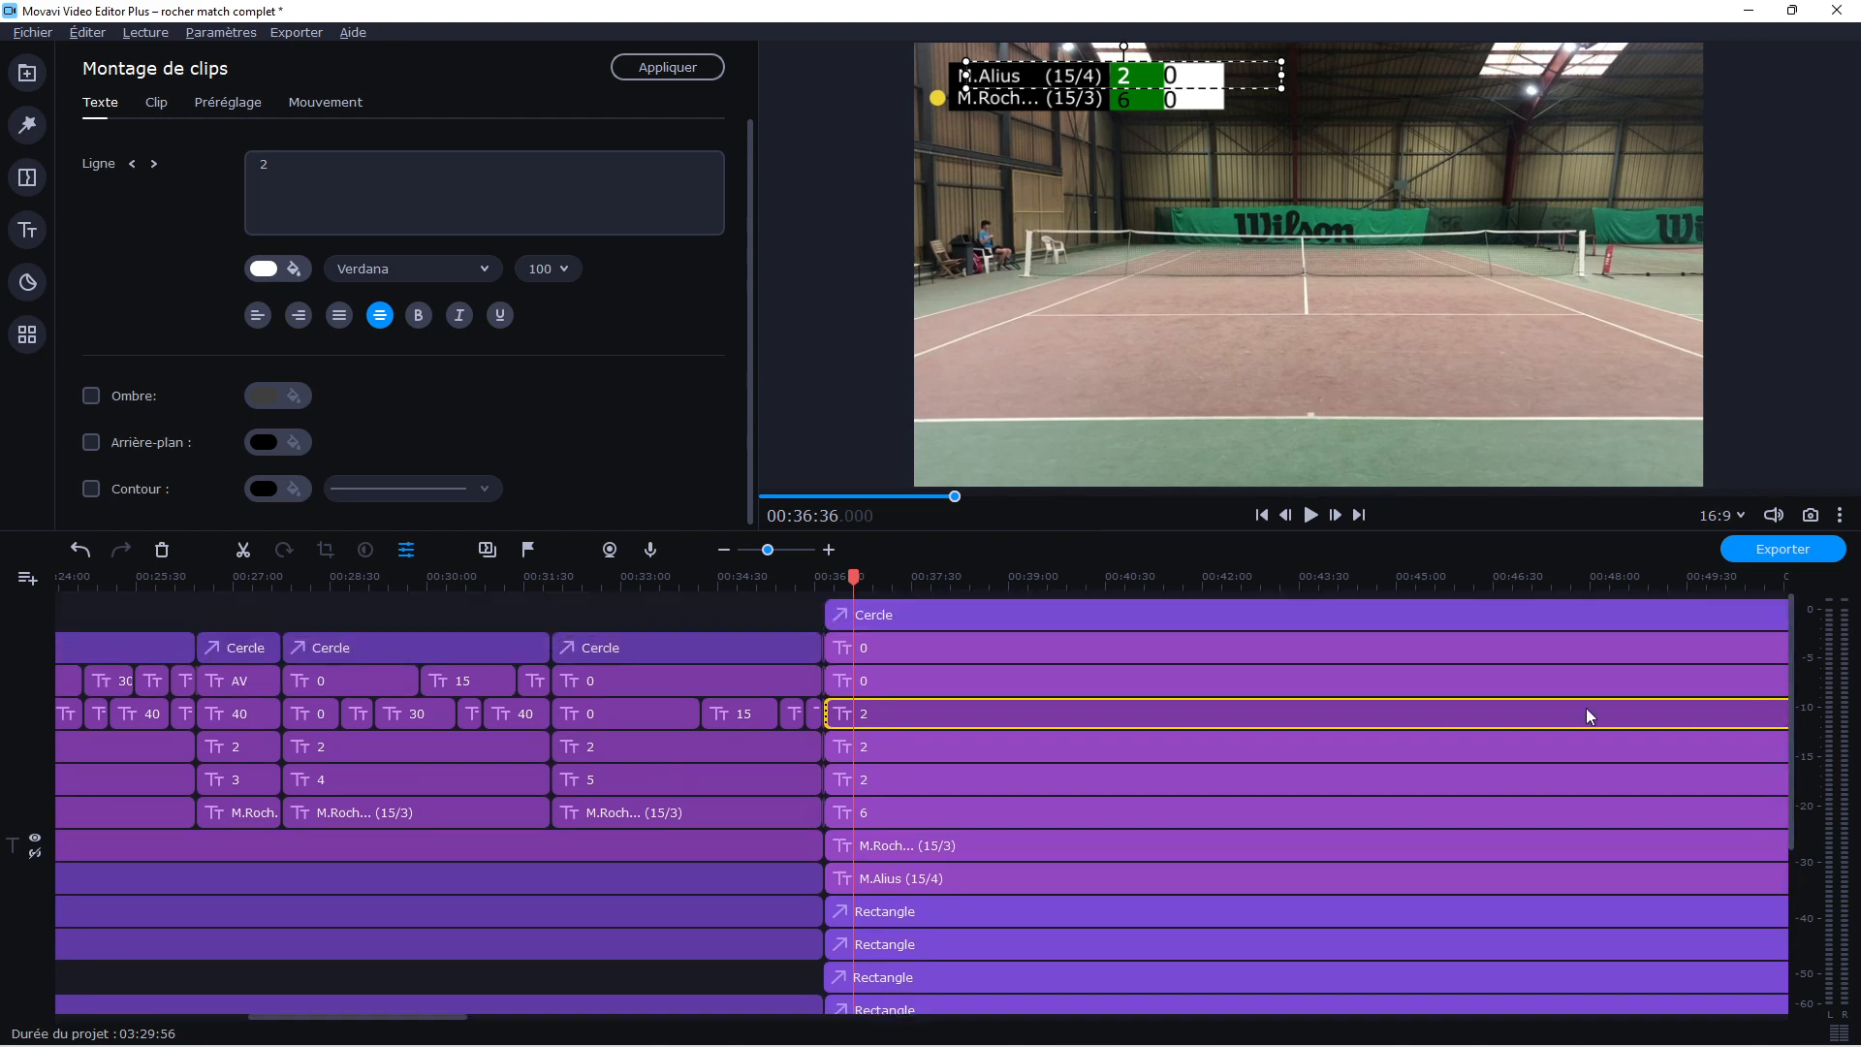
click(1090, 138)
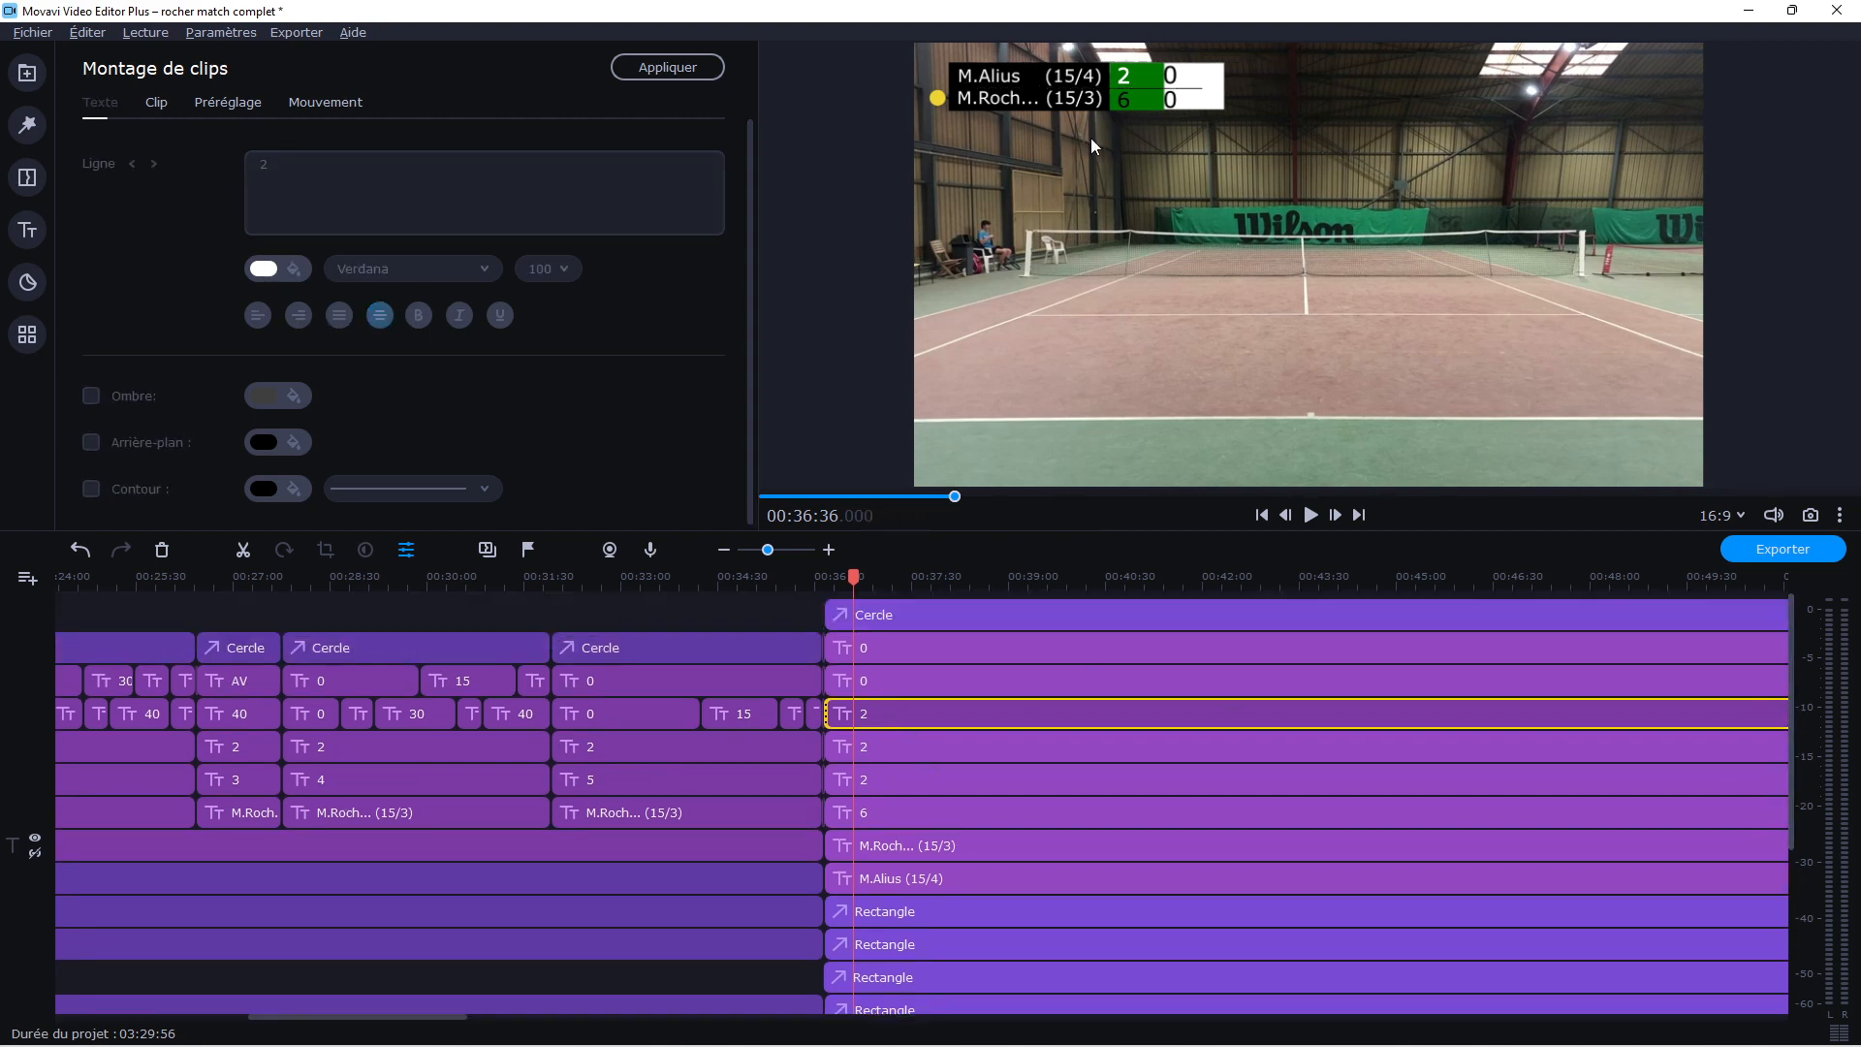
drag(1131, 92, 1150, 86)
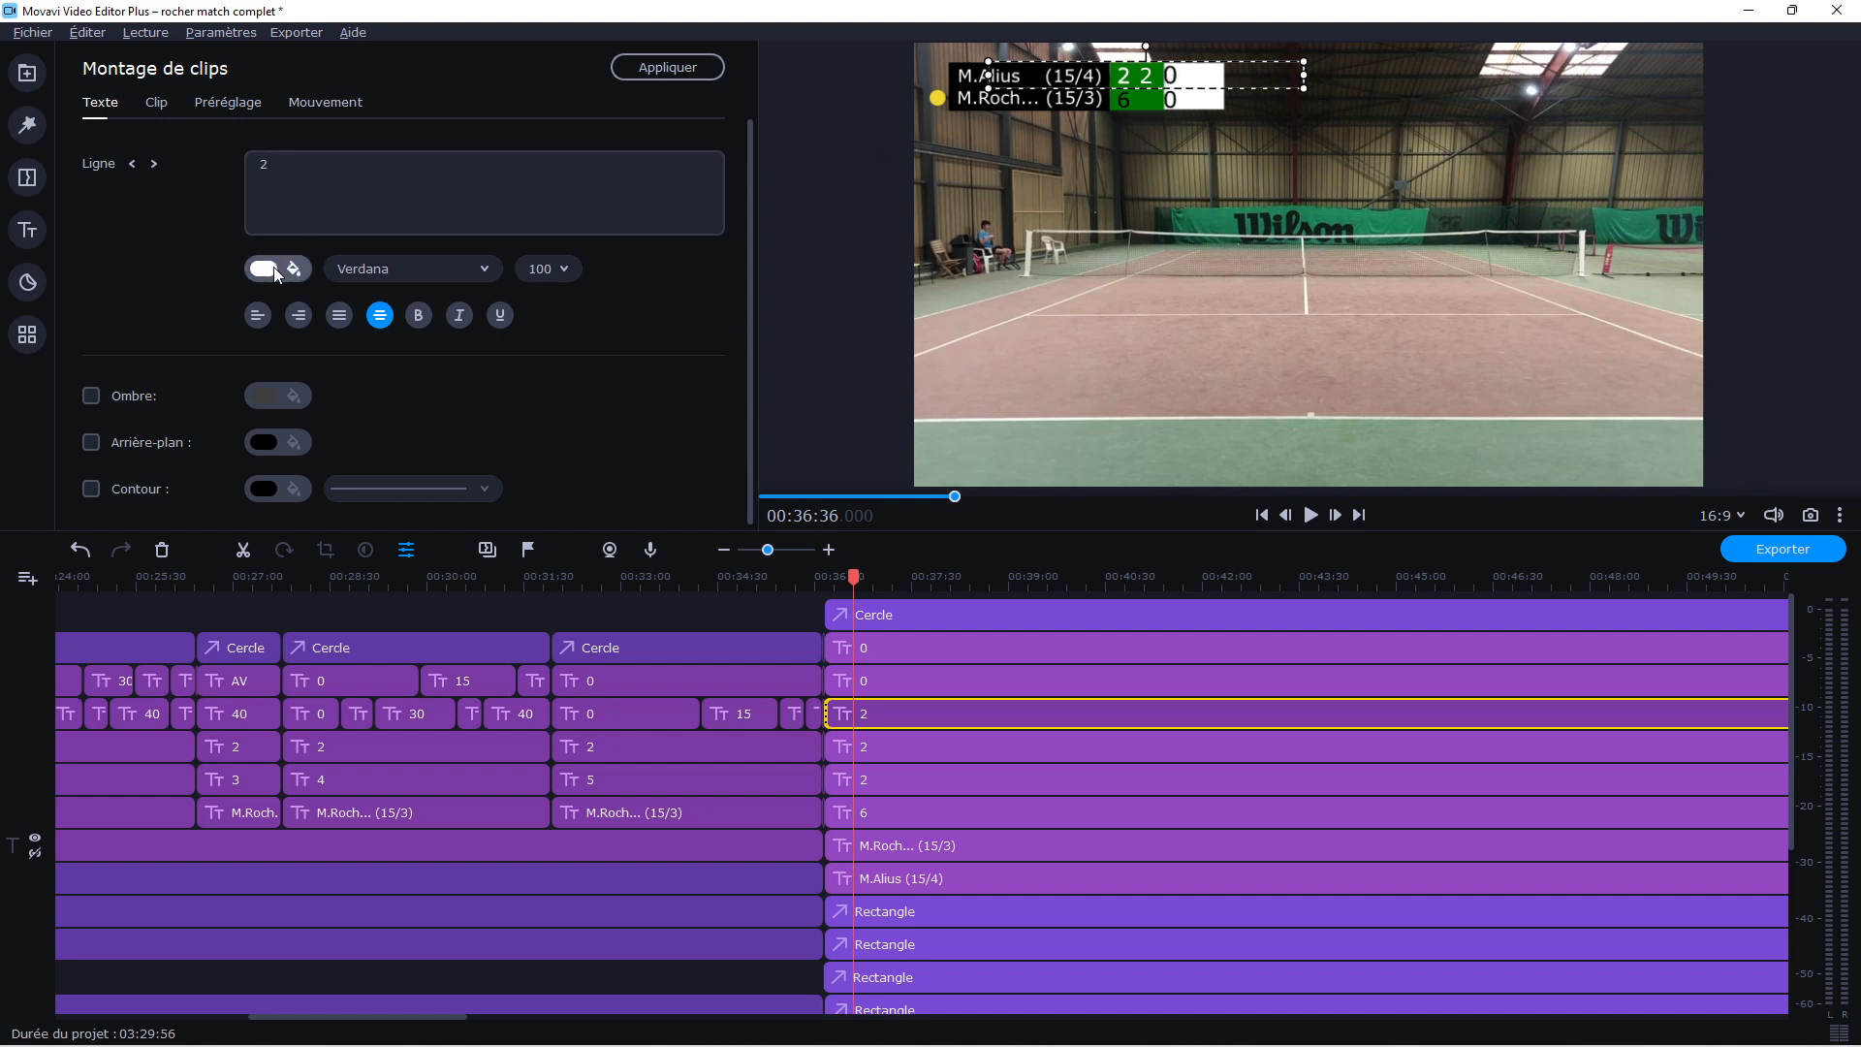
click(300, 173)
key(BackSpace)
text(0)
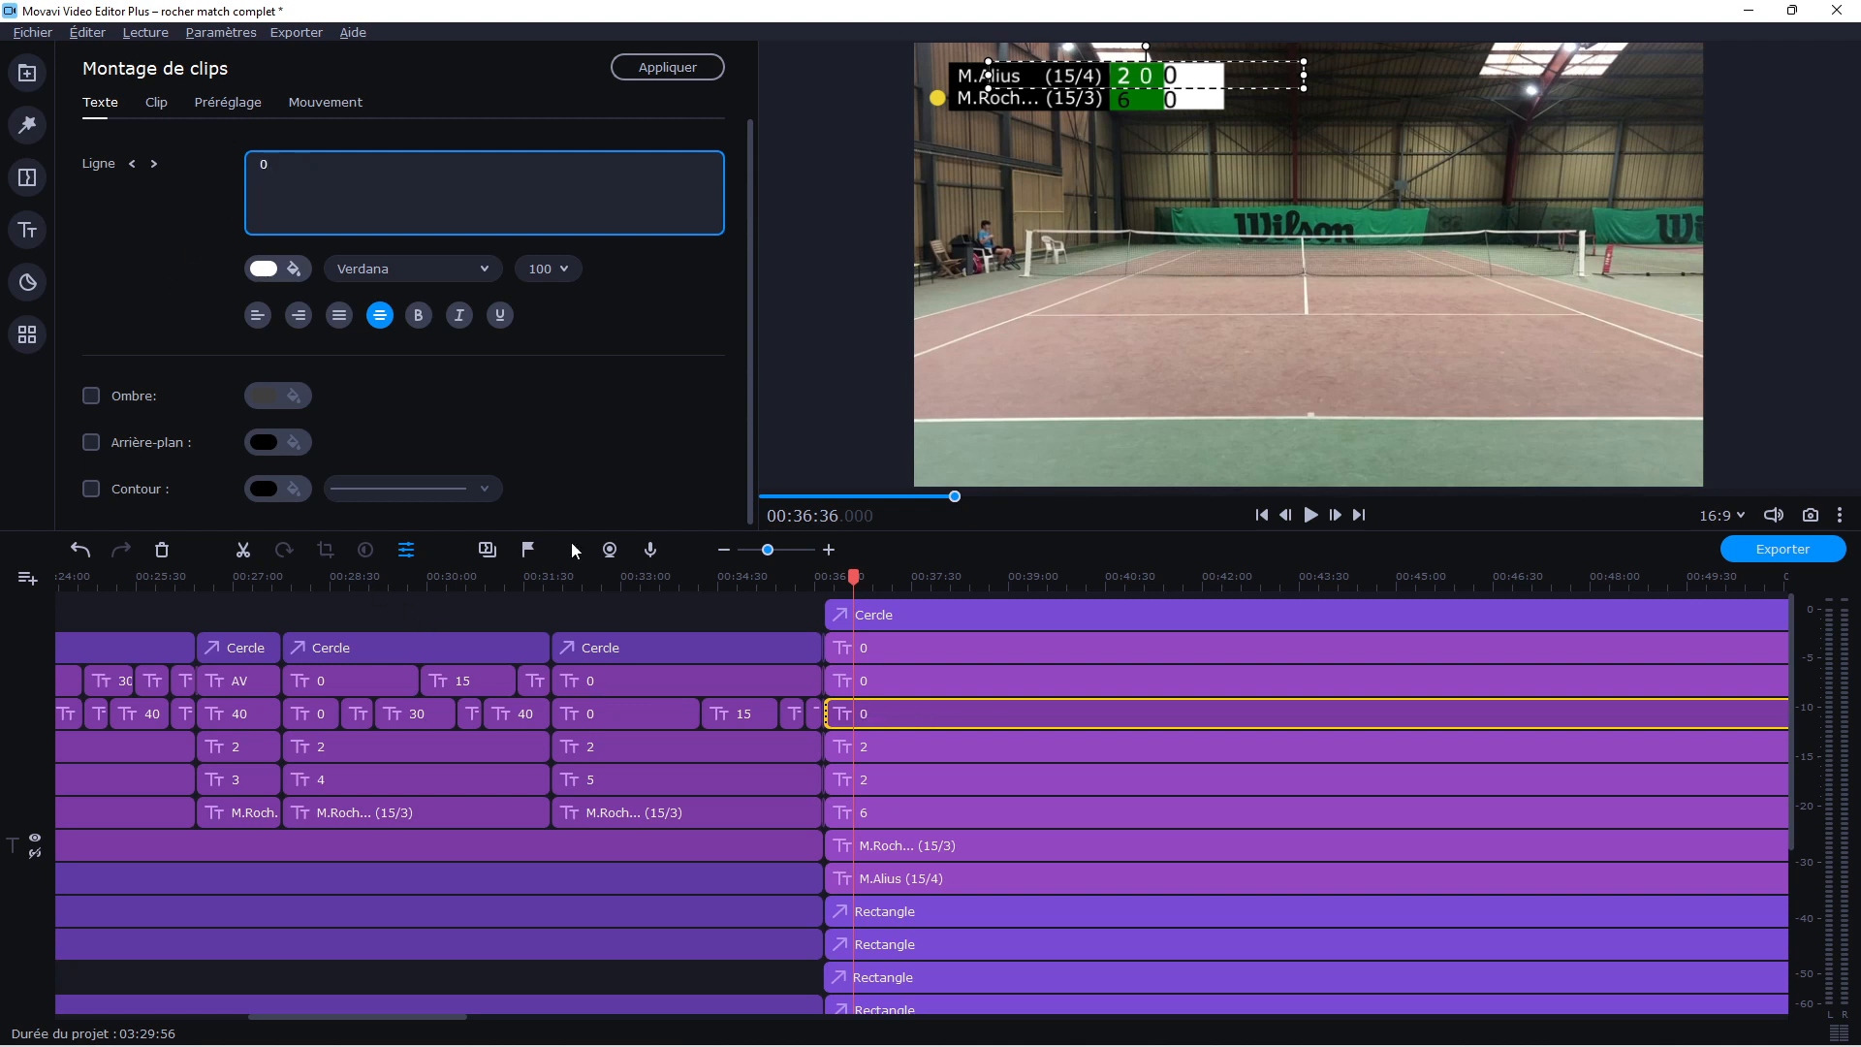
Set the other pasted title's text to 0 and place it just right of the second player's 6
click(874, 747)
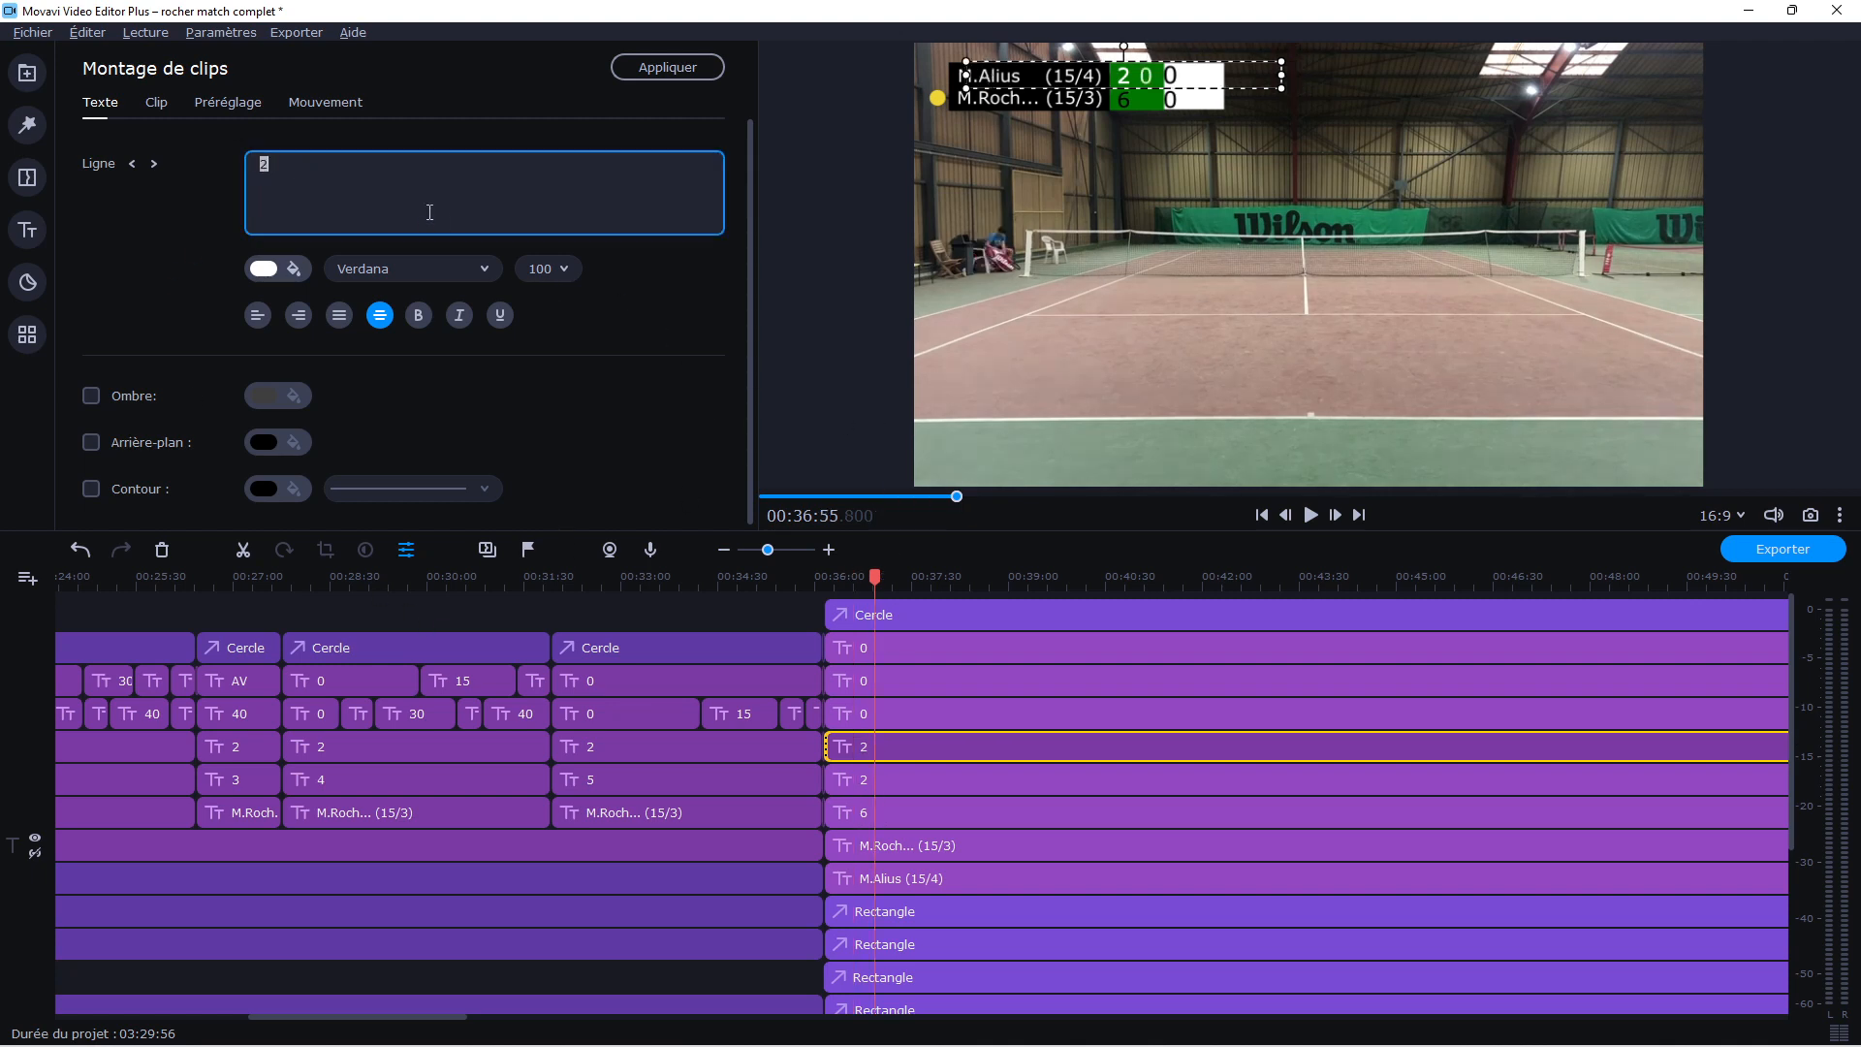
text(0)
drag(1127, 78, 1152, 104)
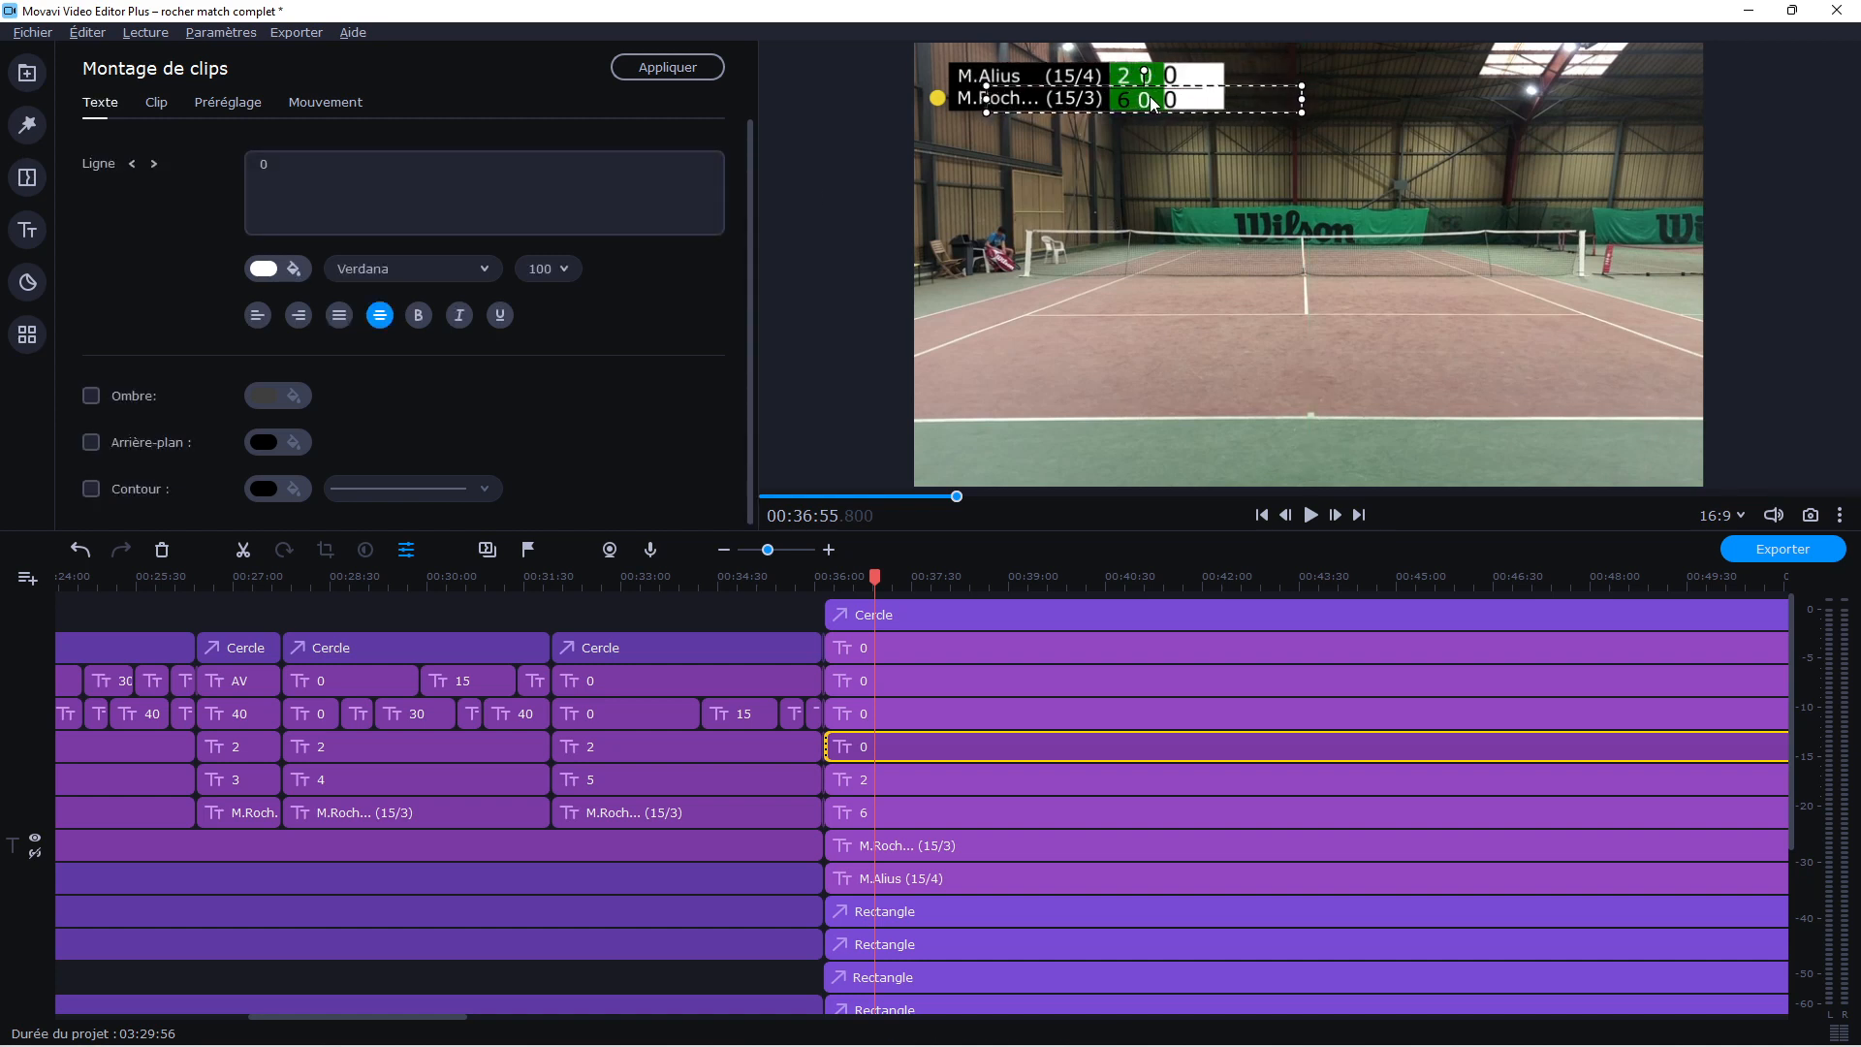
click(873, 701)
click(871, 752)
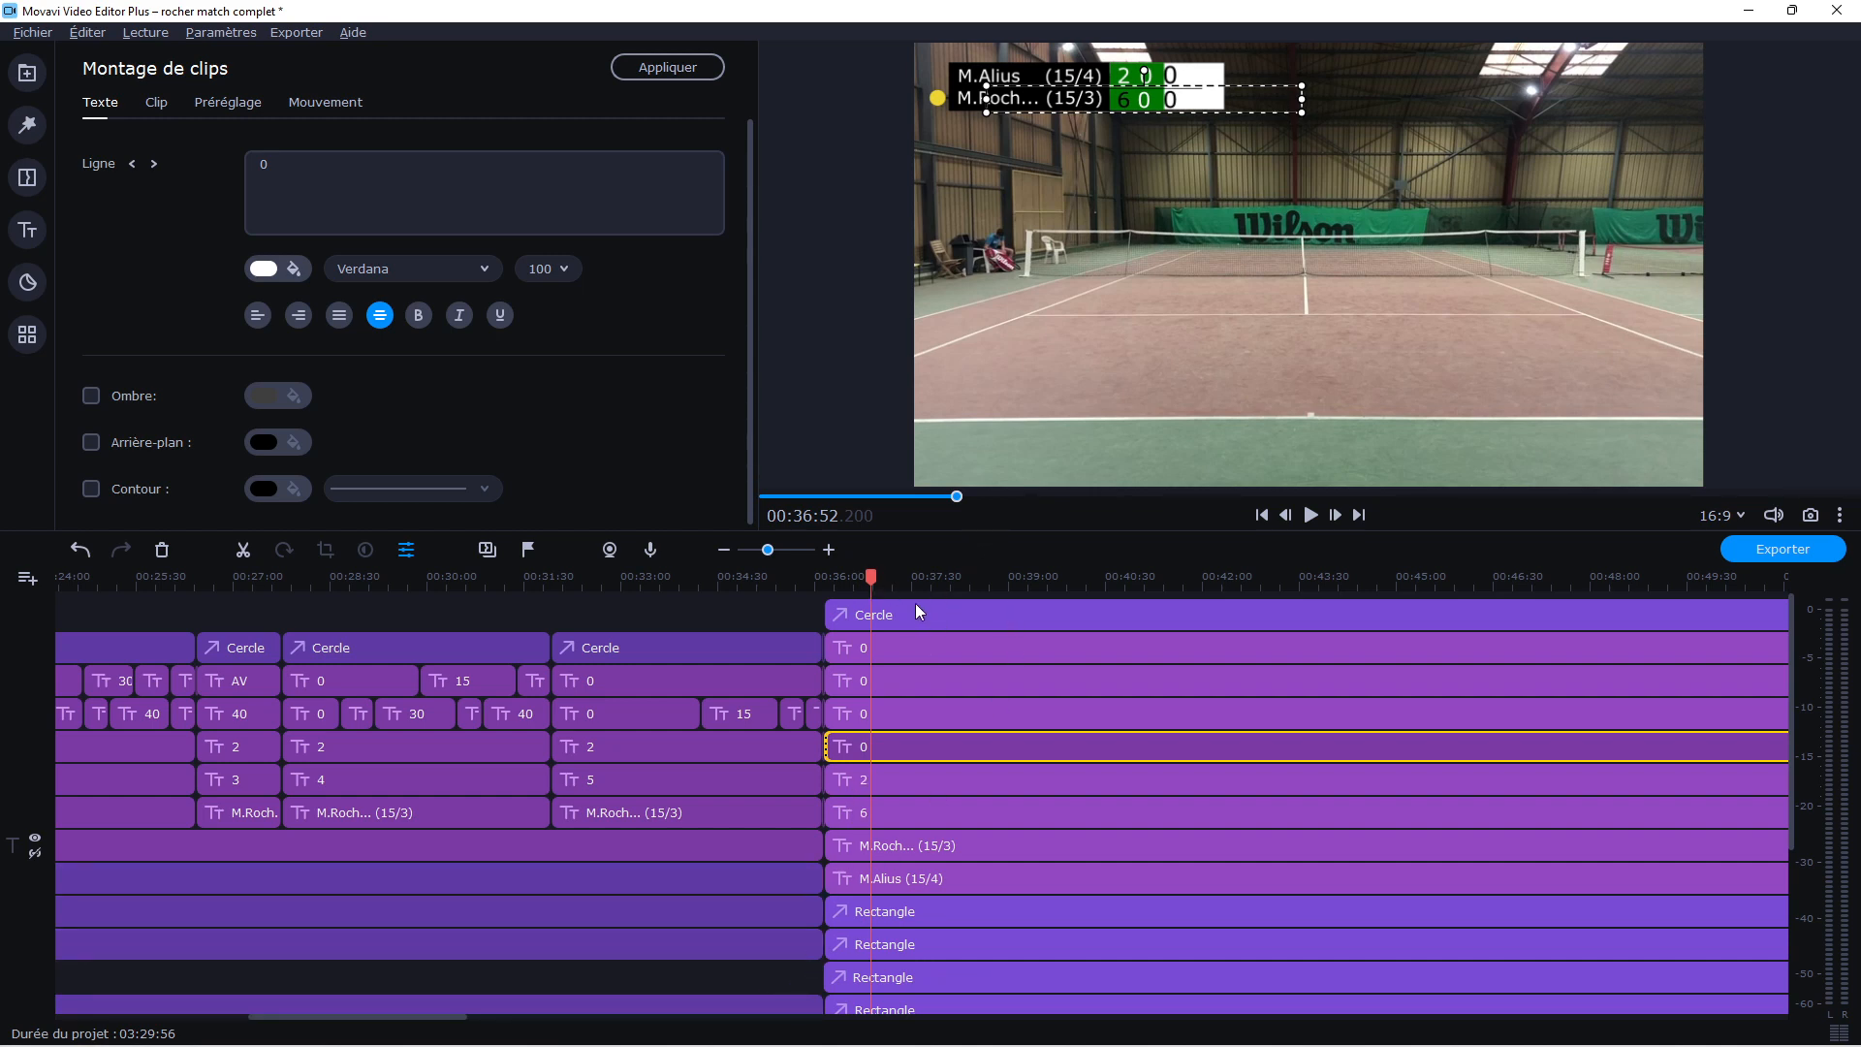
Adjust the position of the first player's new 0 and shift the point-score titles right to centre them in the white area
click(867, 713)
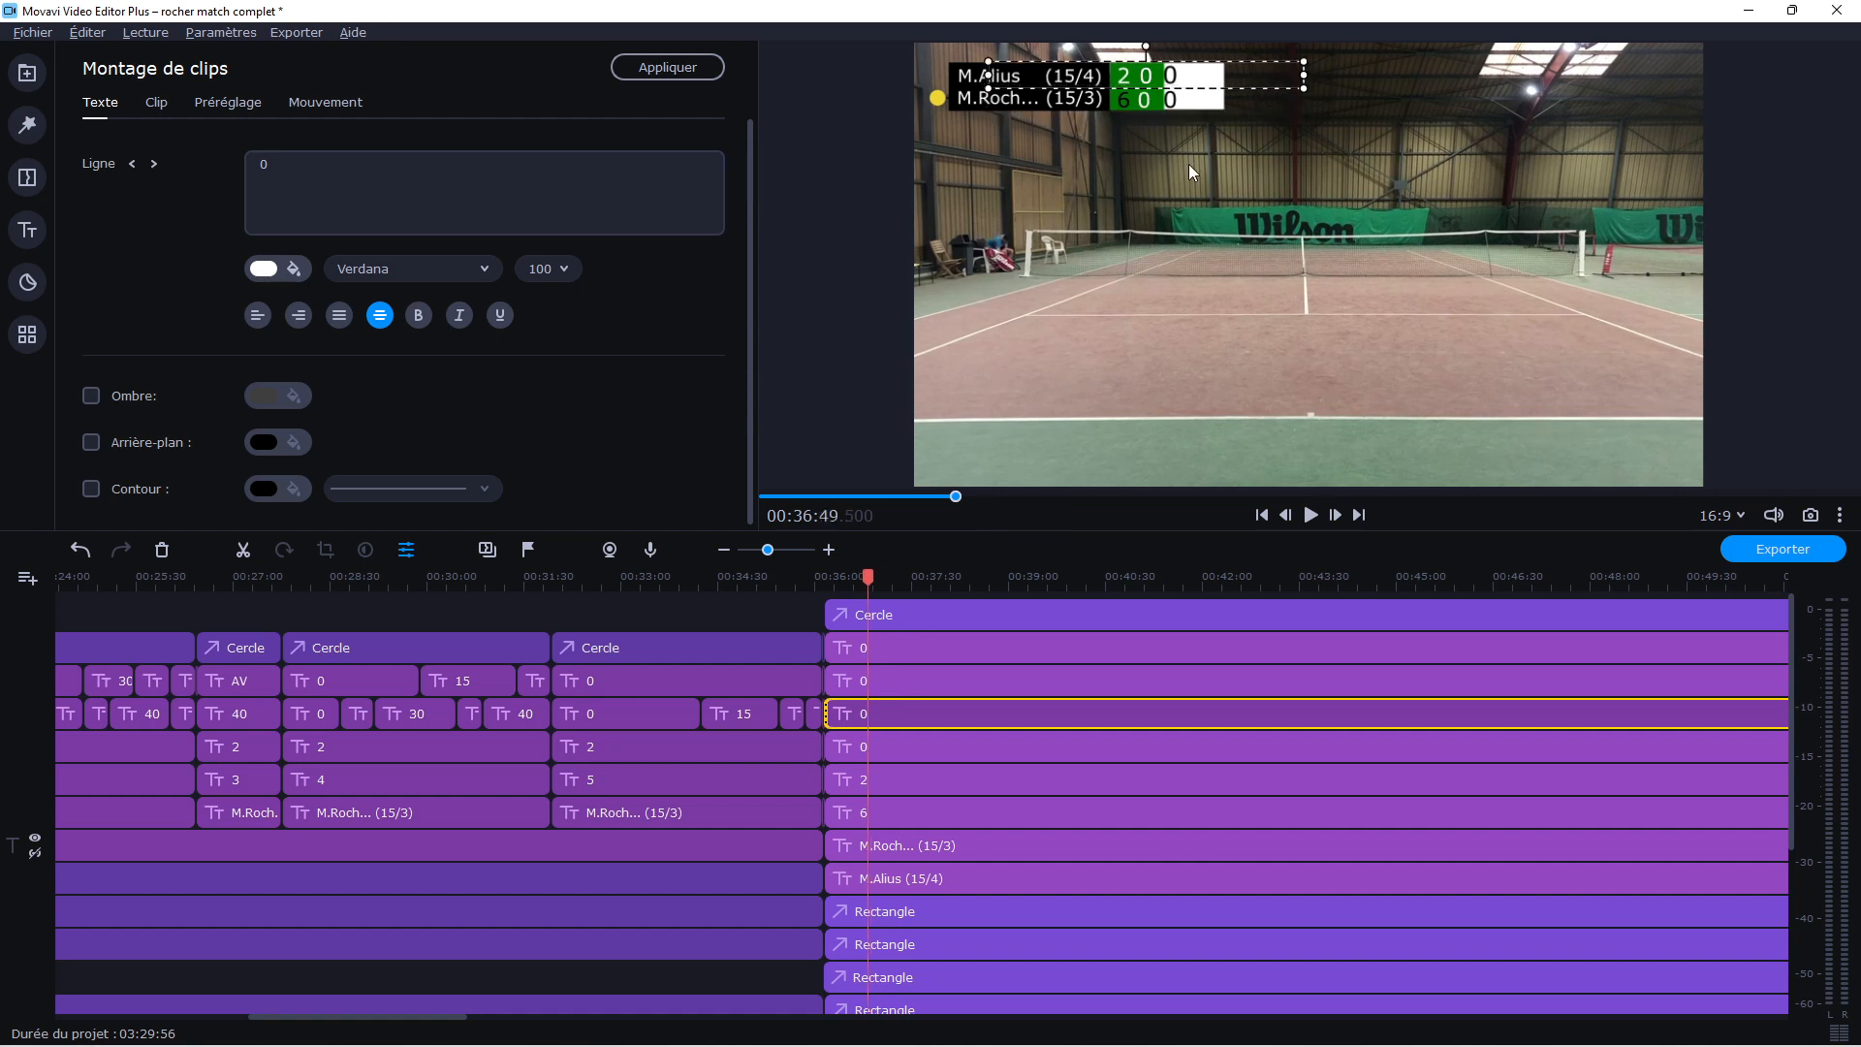
drag(1159, 82, 1157, 87)
mouse_move(1299, 84)
mouse_down()
mouse_move(1212, 82)
mouse_move(1321, 85)
mouse_up()
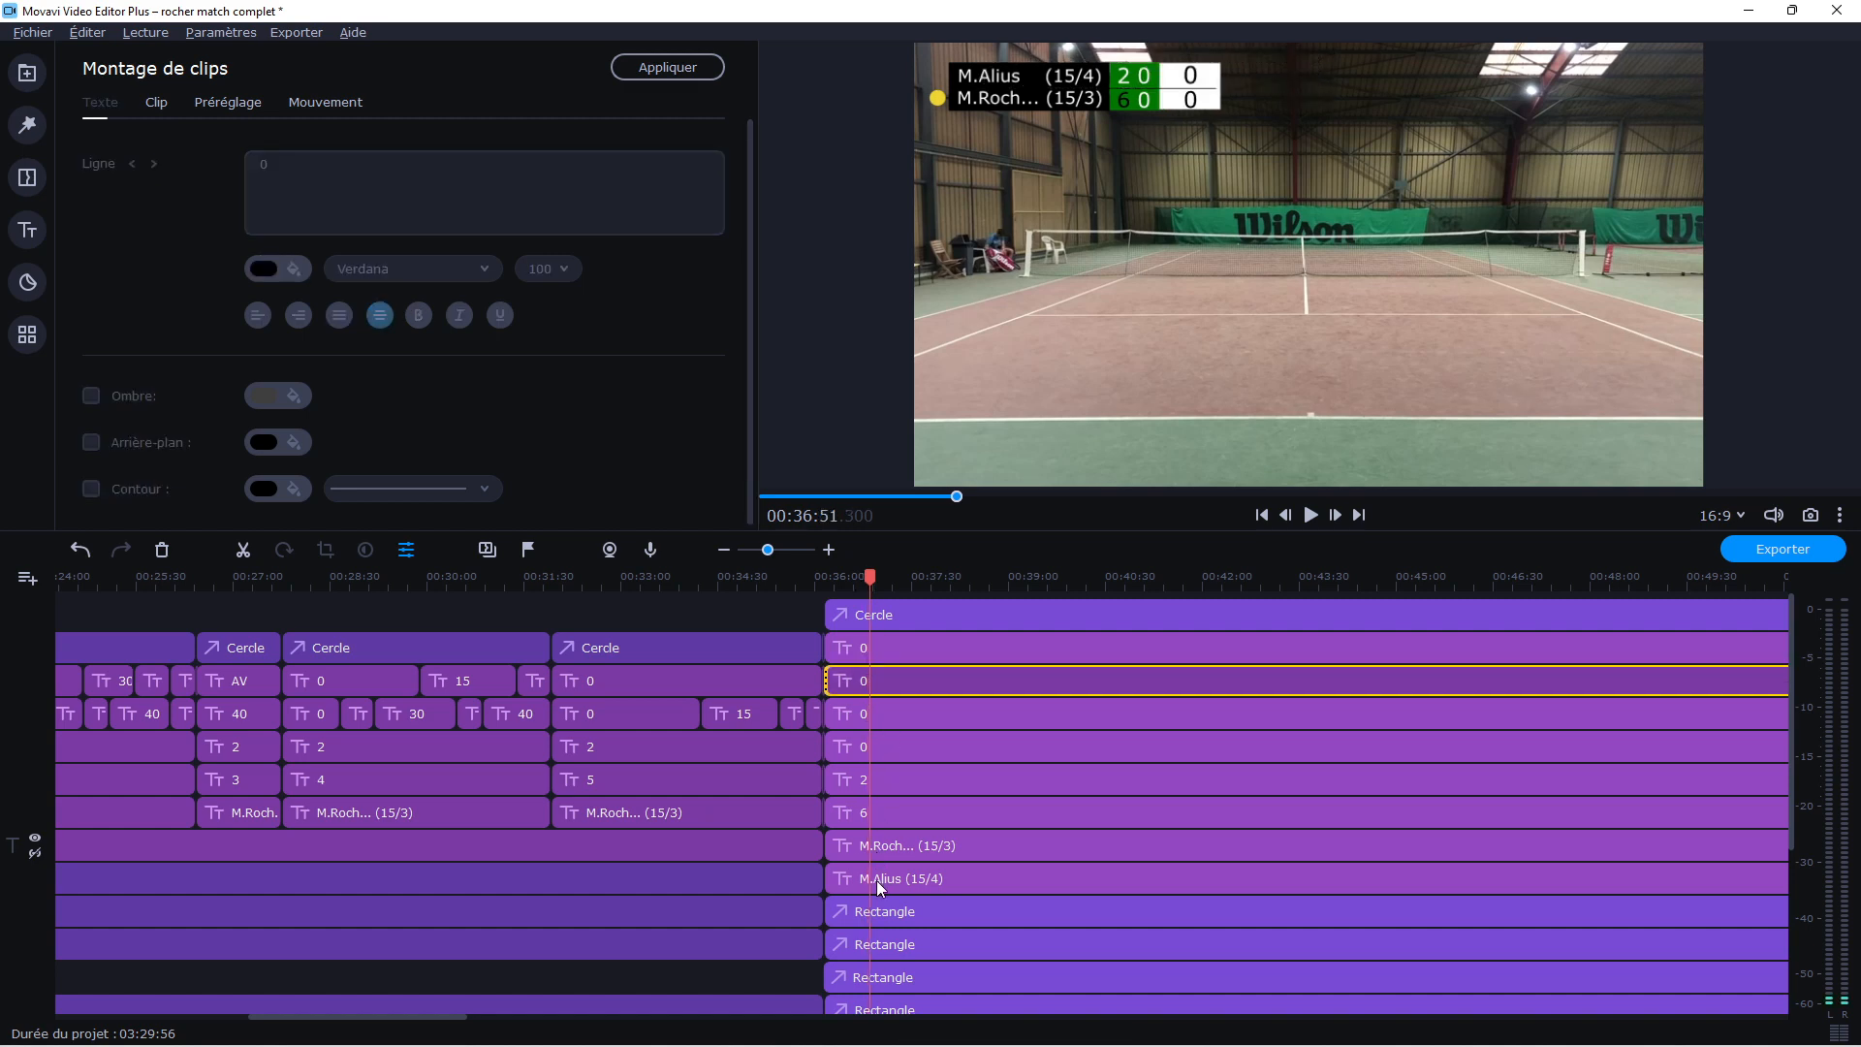
Extend the black dividing line to the right across the widened scoreboard and open the first player's new-set 0 title for editing
scroll(876, 880, down, 3)
click(586, 913)
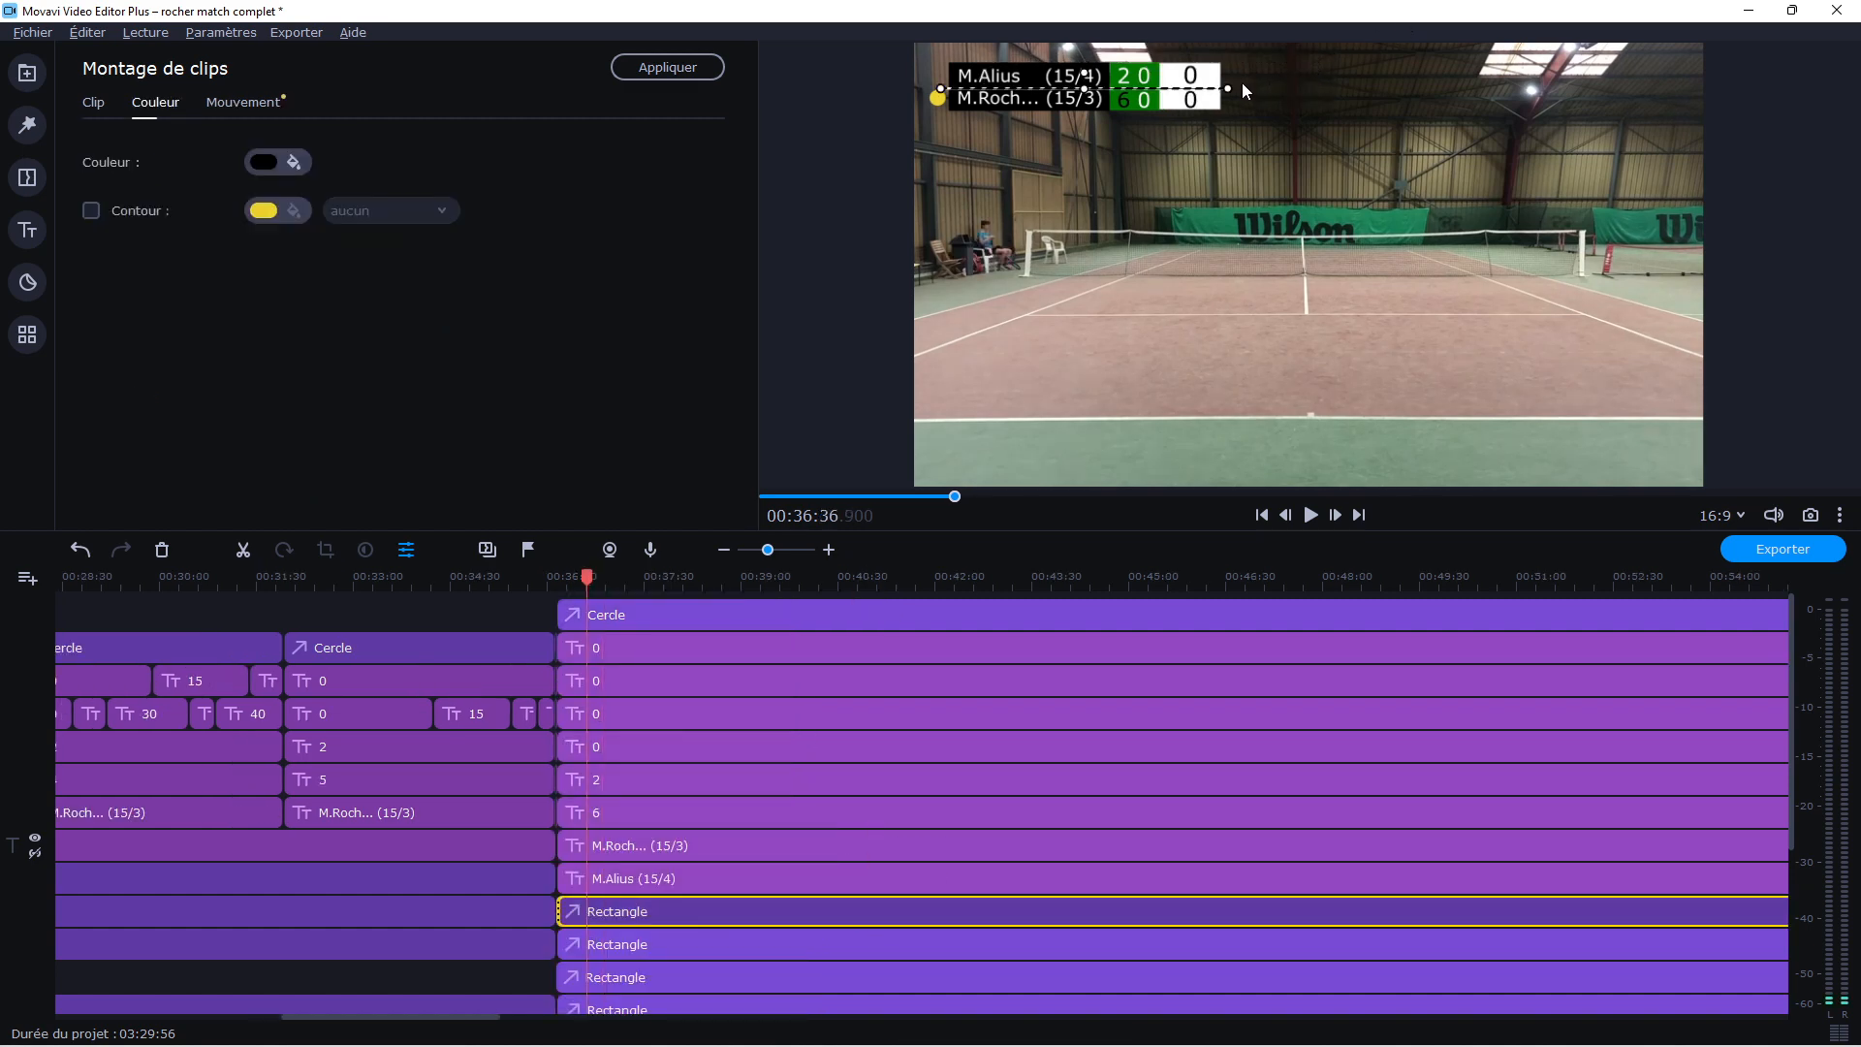
drag(1227, 88, 1235, 91)
click(1212, 188)
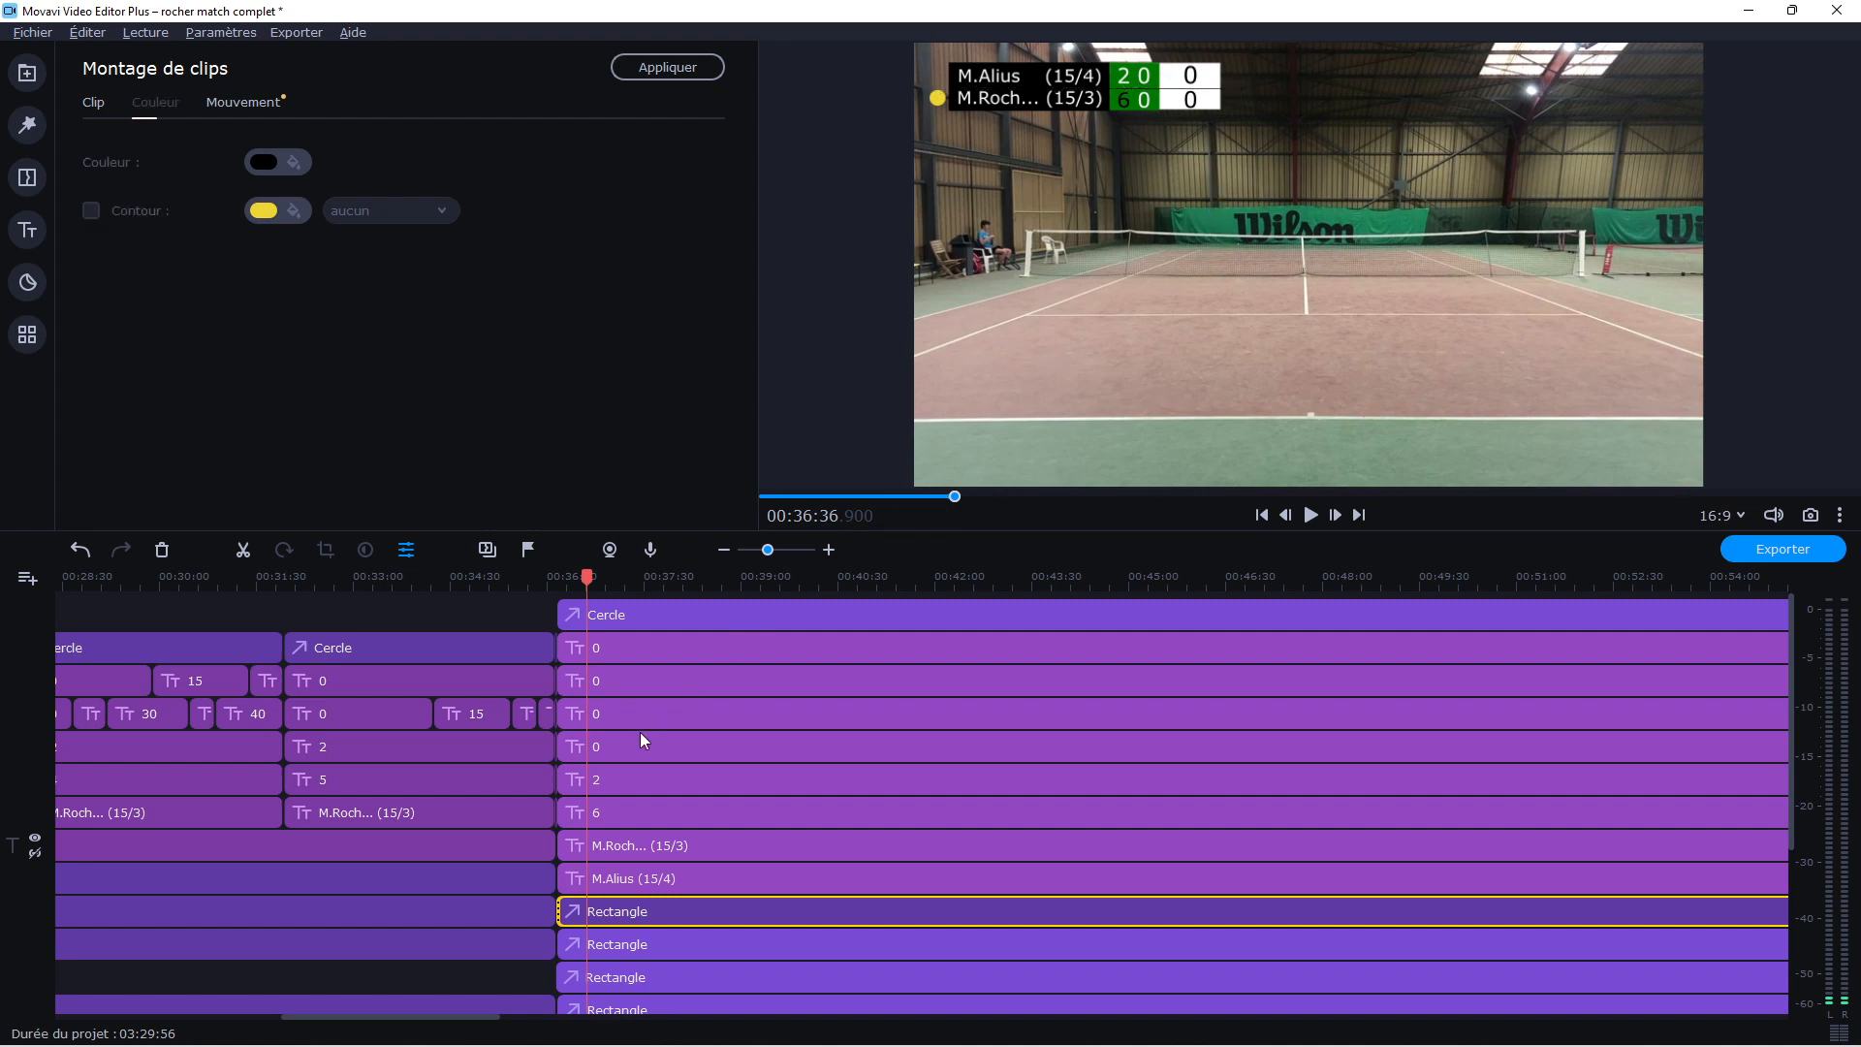
click(601, 723)
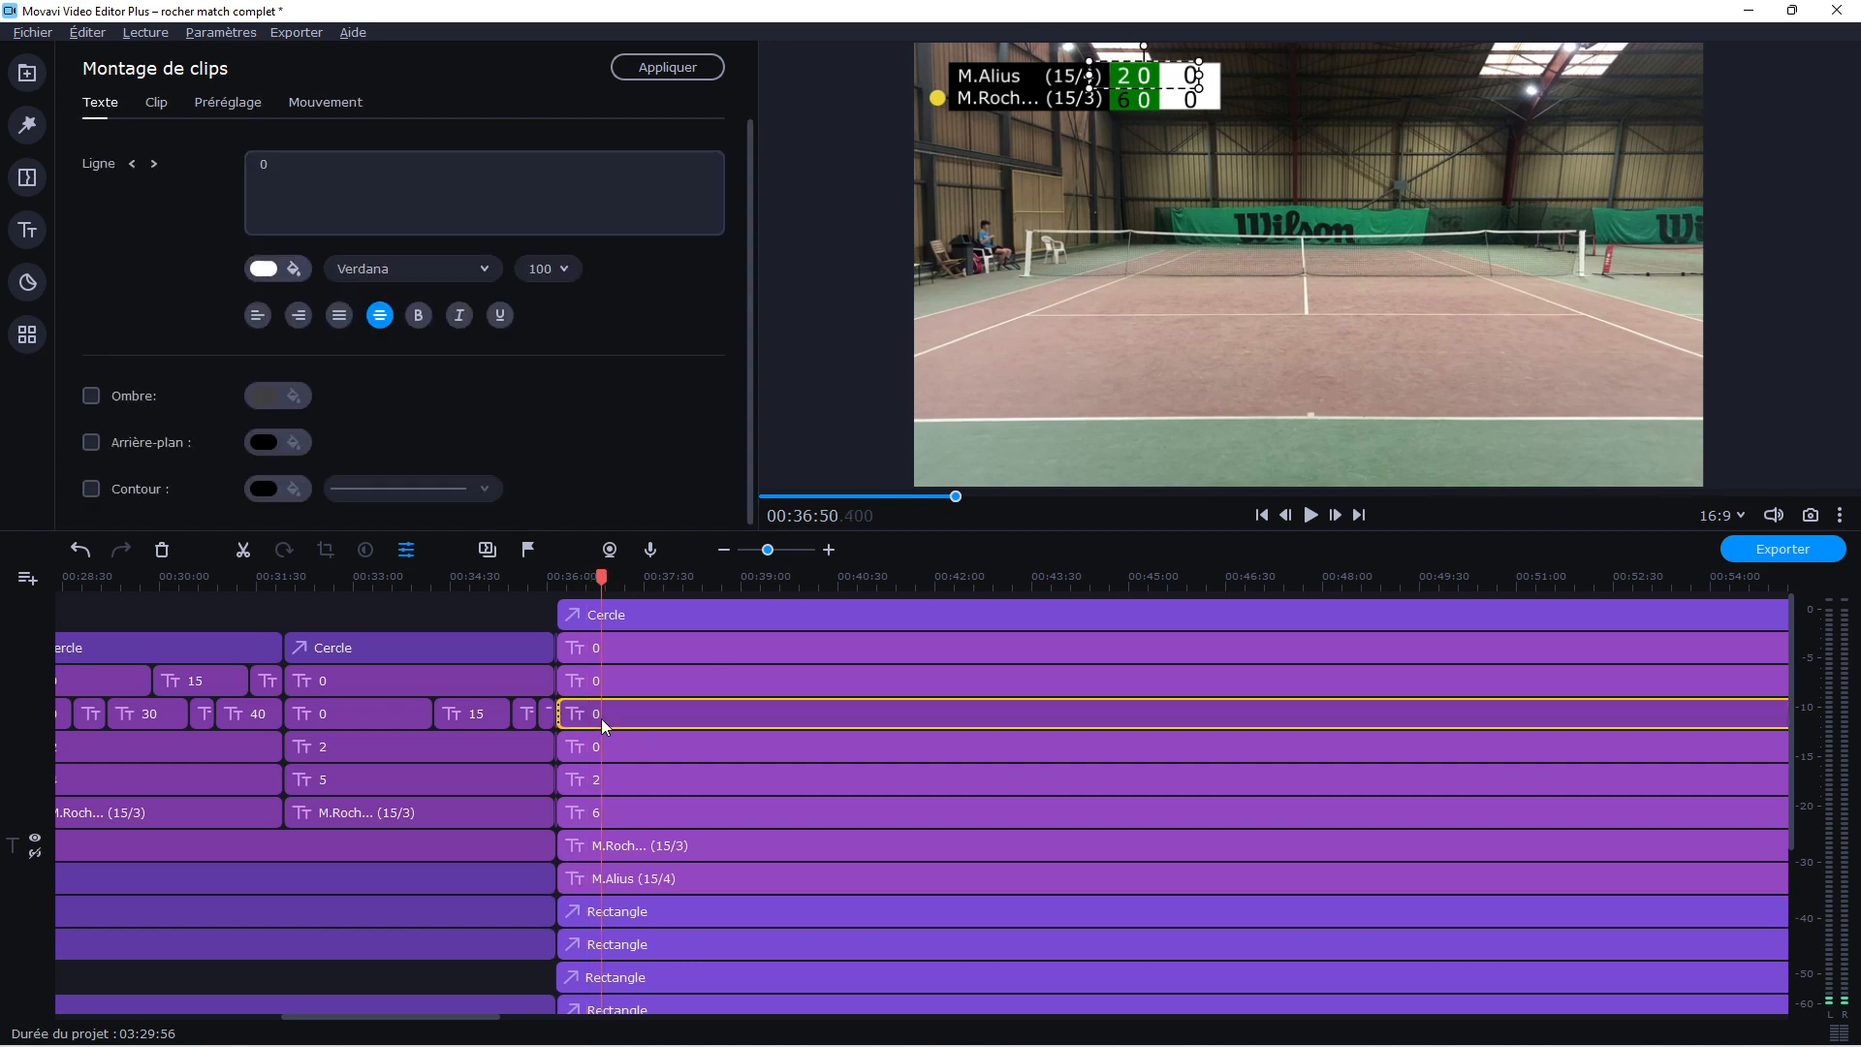
Try 1 as the first player's new-set score, reset it to 0 and deselect the title
click(381, 194)
text(1)
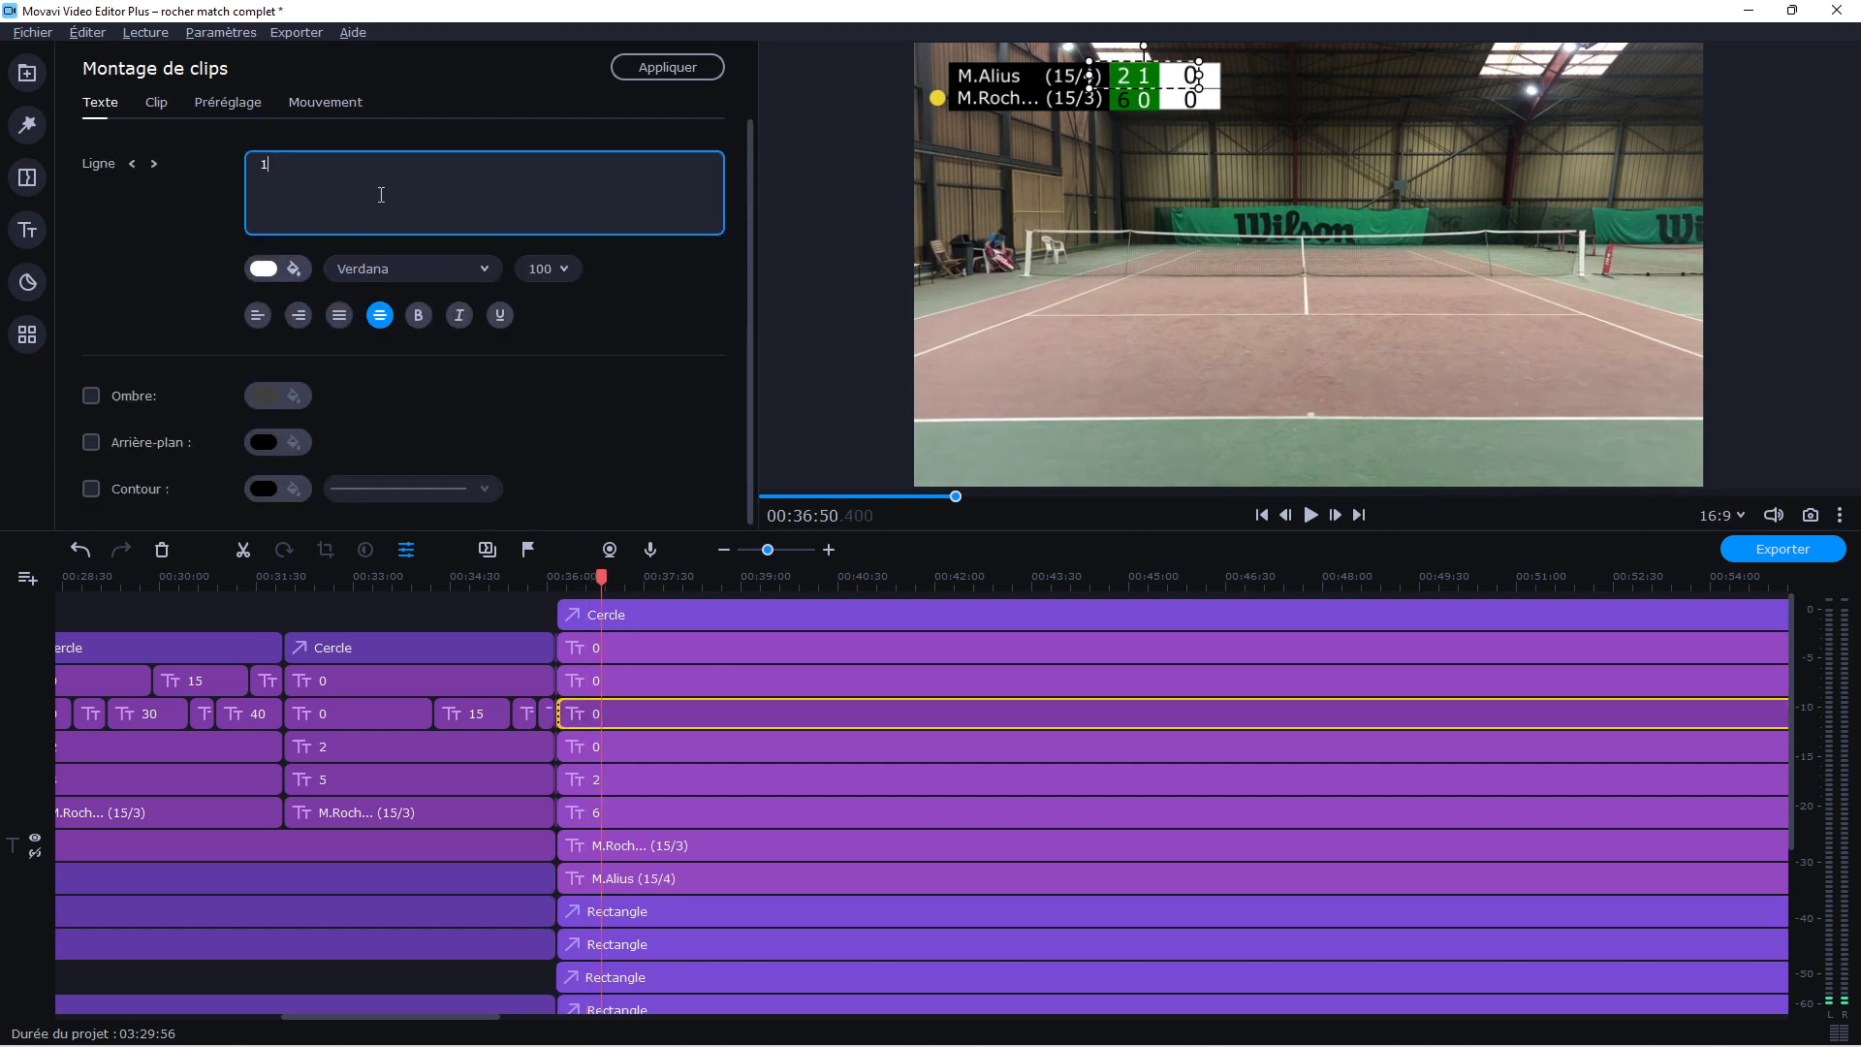
key(BackSpace)
text(0)
click(1029, 391)
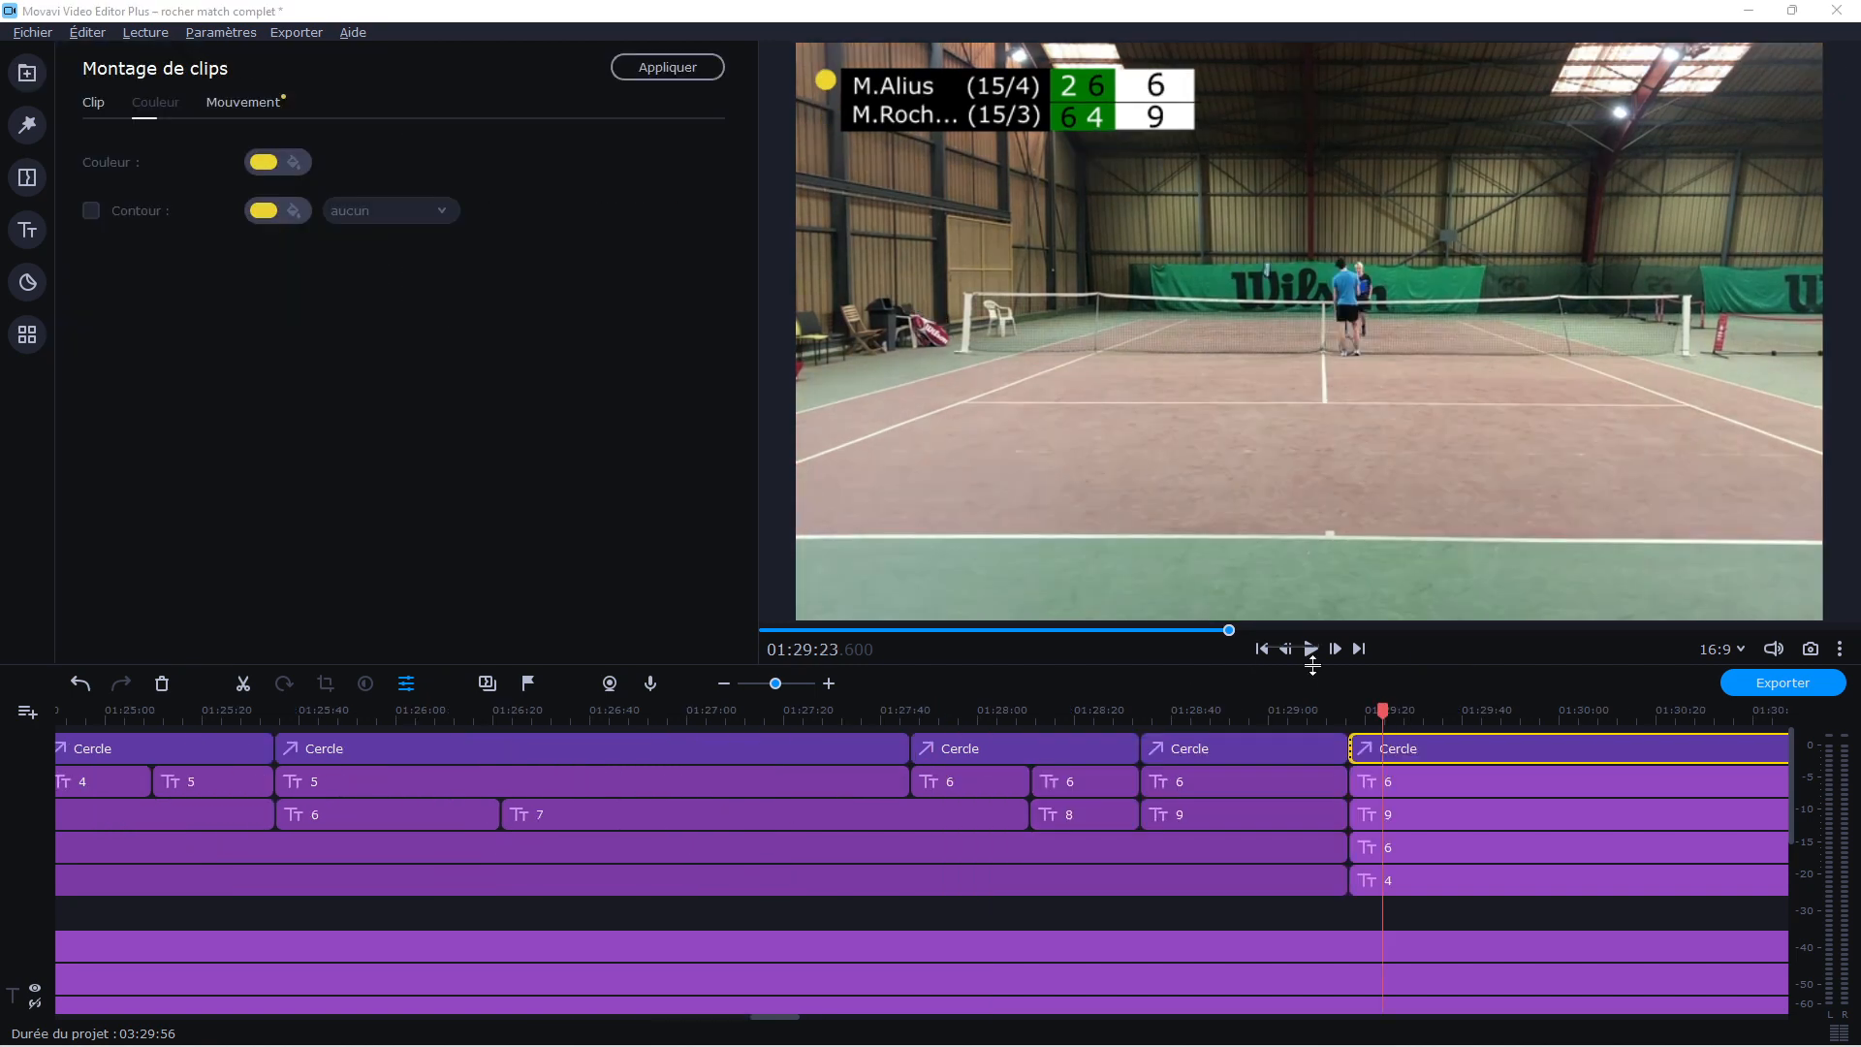
Delete the yellow serve circle after the final point and change the second player's 9 to 10 in red (#ff0000)
click(167, 688)
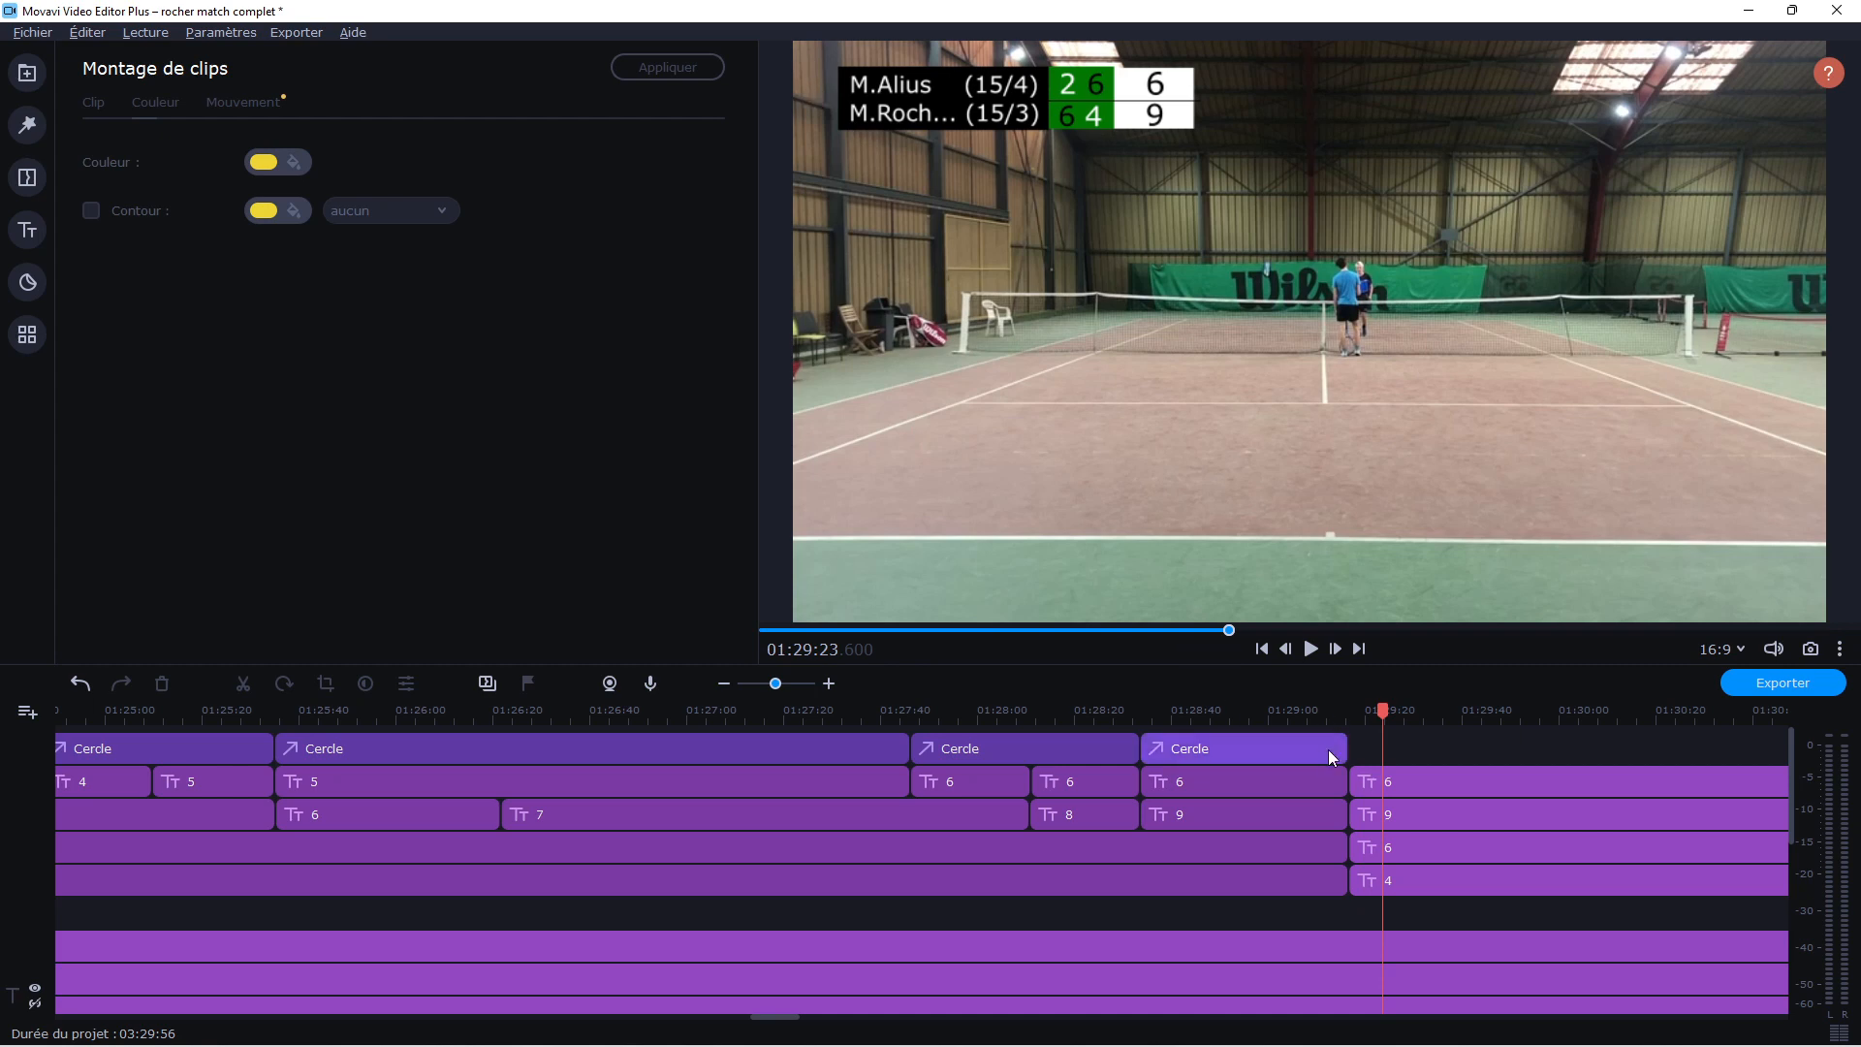
click(1377, 819)
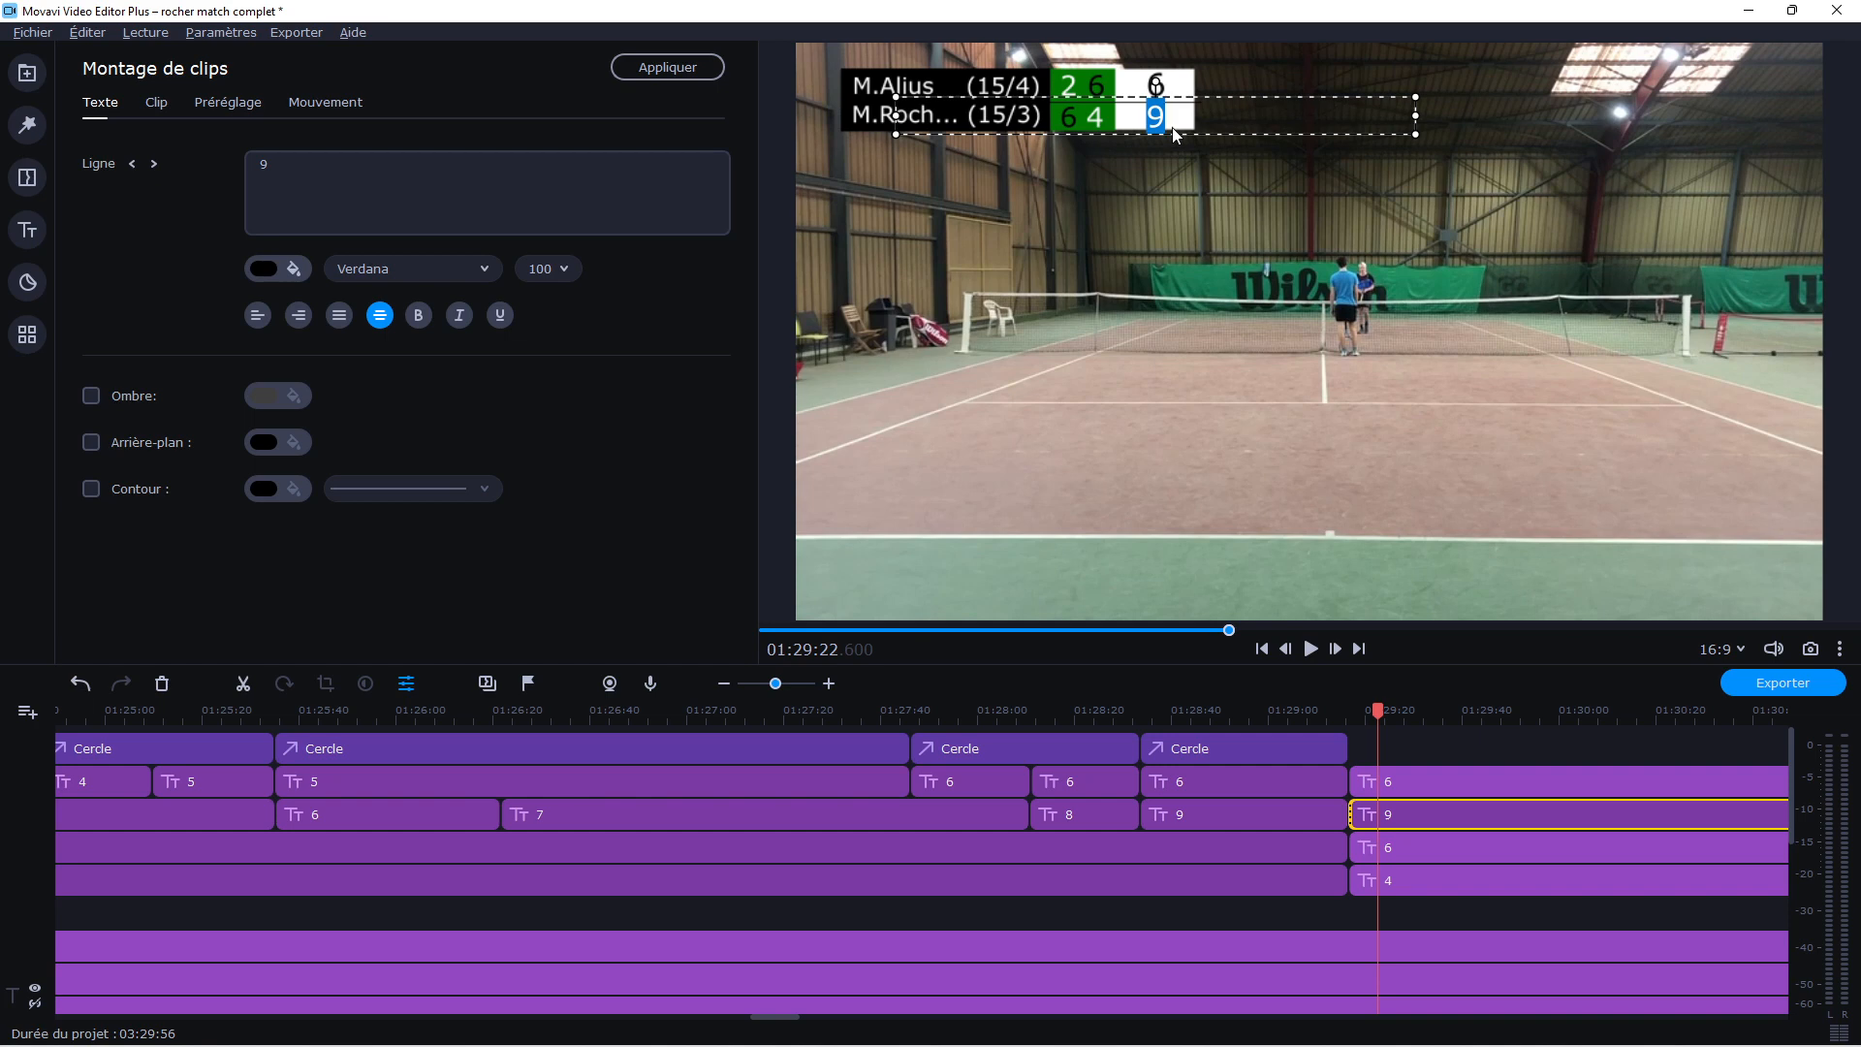
text(10)
click(264, 268)
click(279, 382)
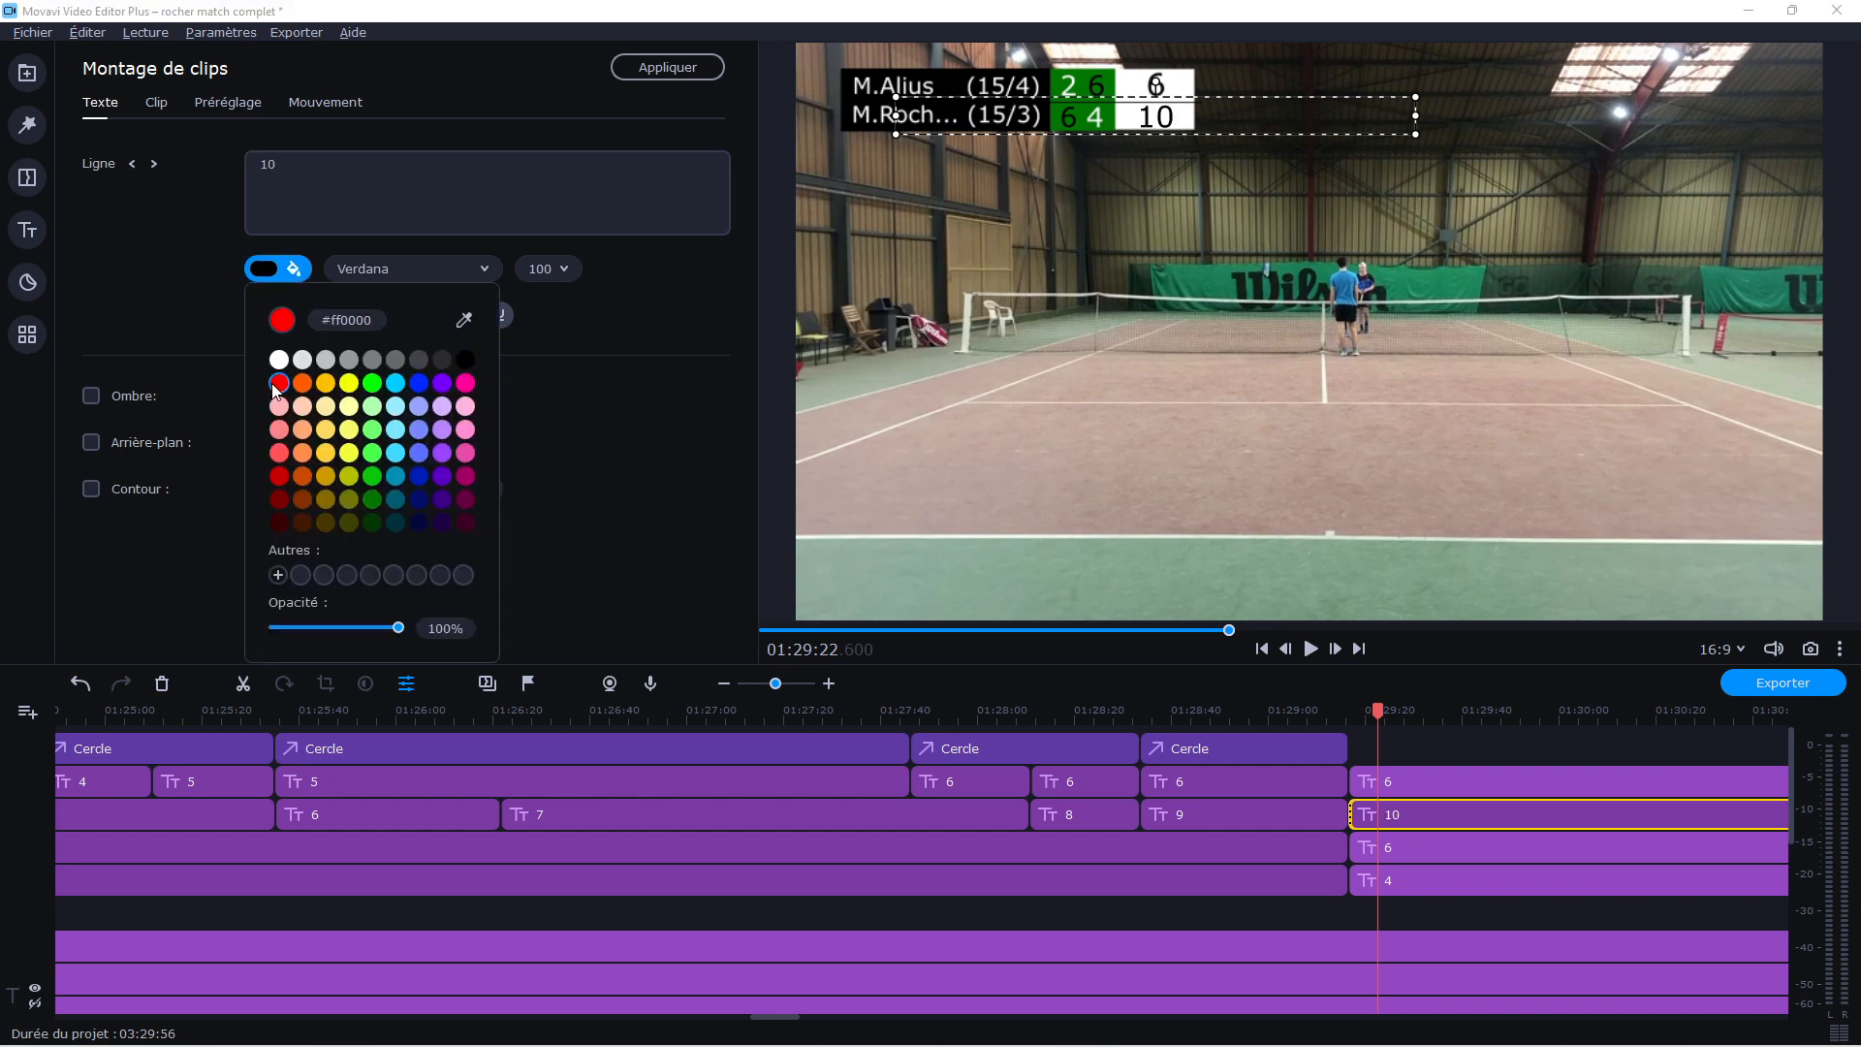
click(1341, 382)
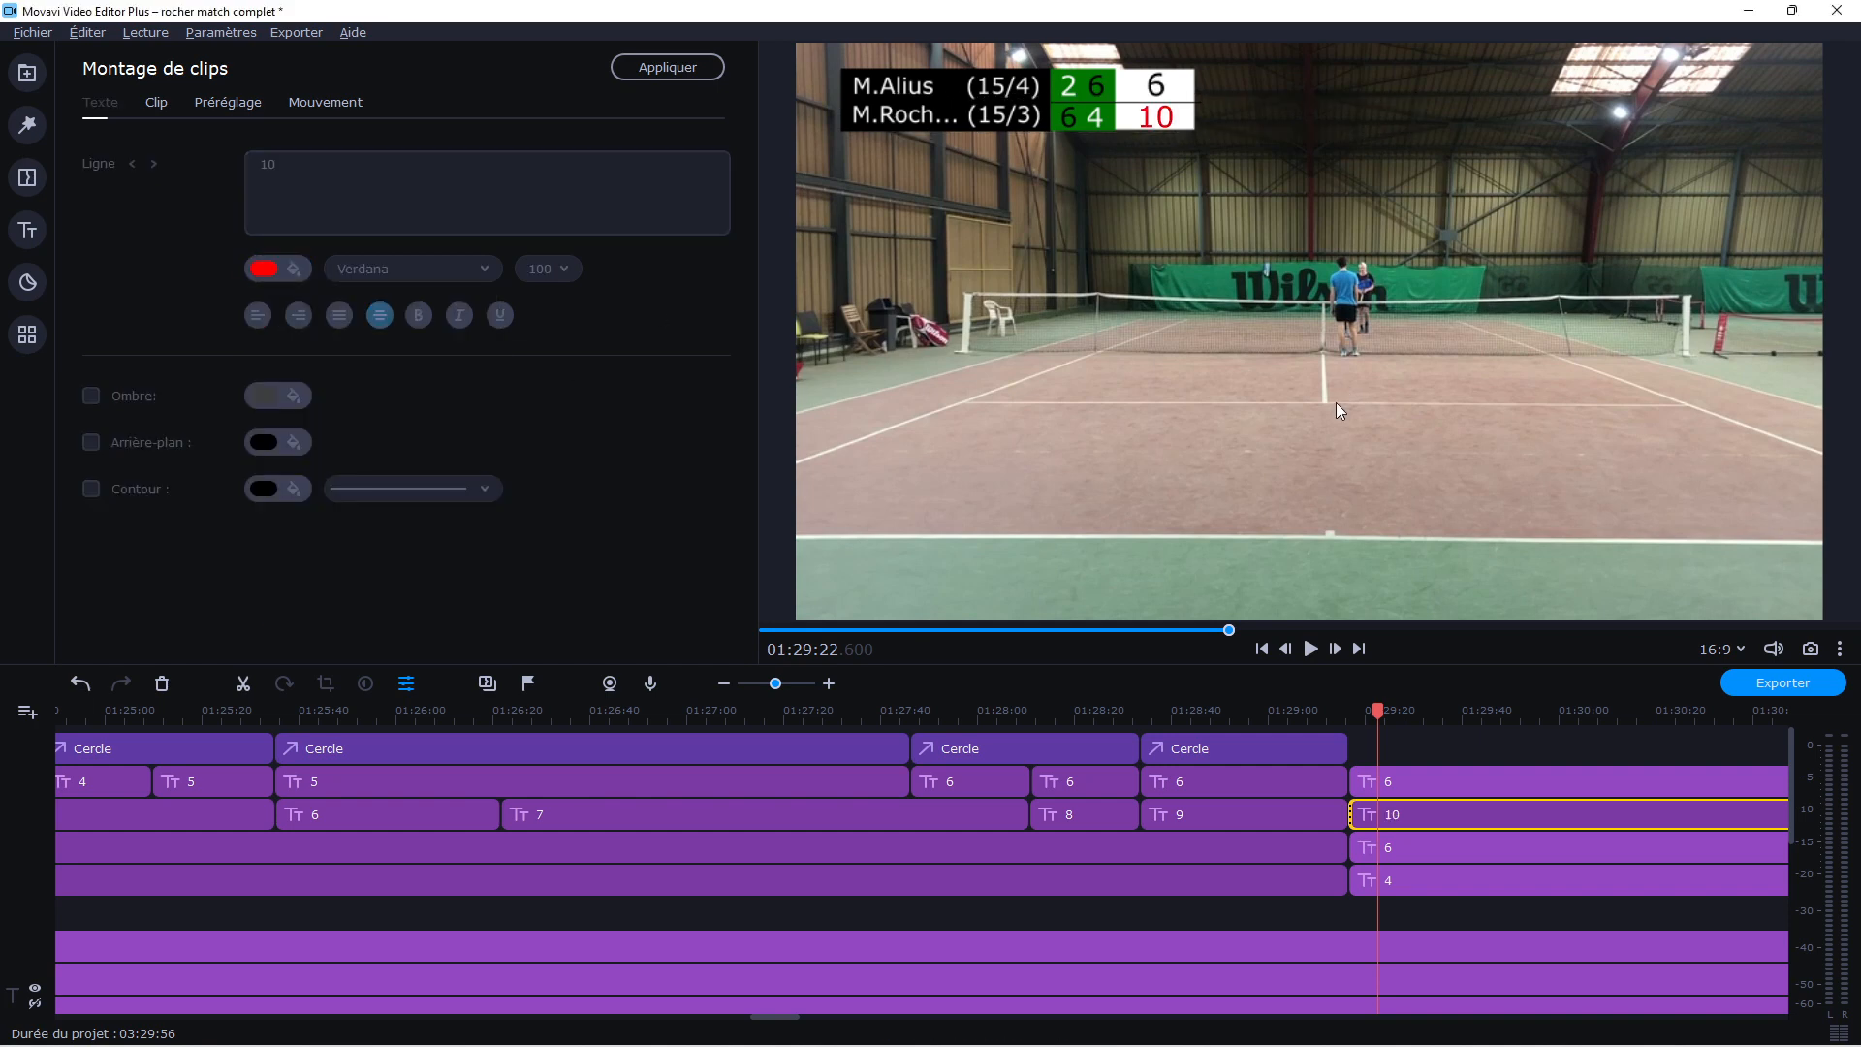
Find the end of the match, split the video and scoreboard tracks at 01:29:30, and delete everything after the cut
click(1310, 648)
click(1410, 706)
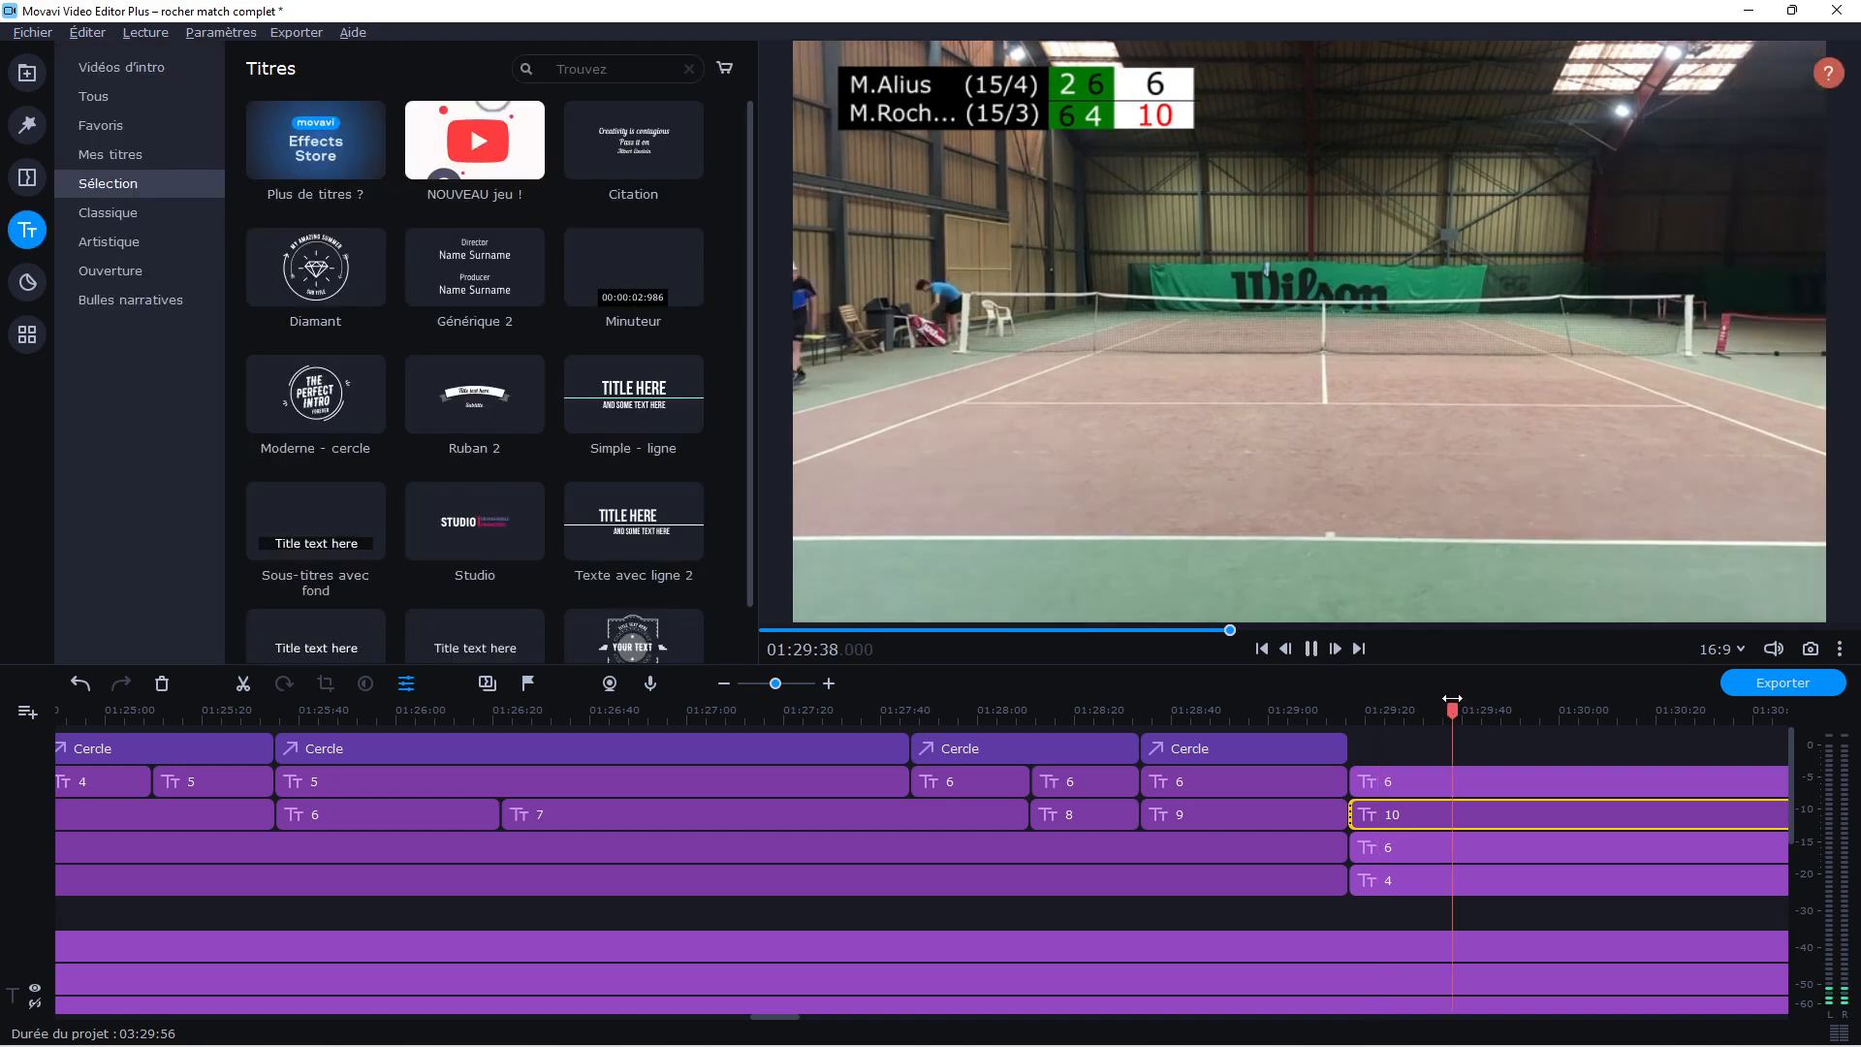
click(1309, 649)
click(1470, 776)
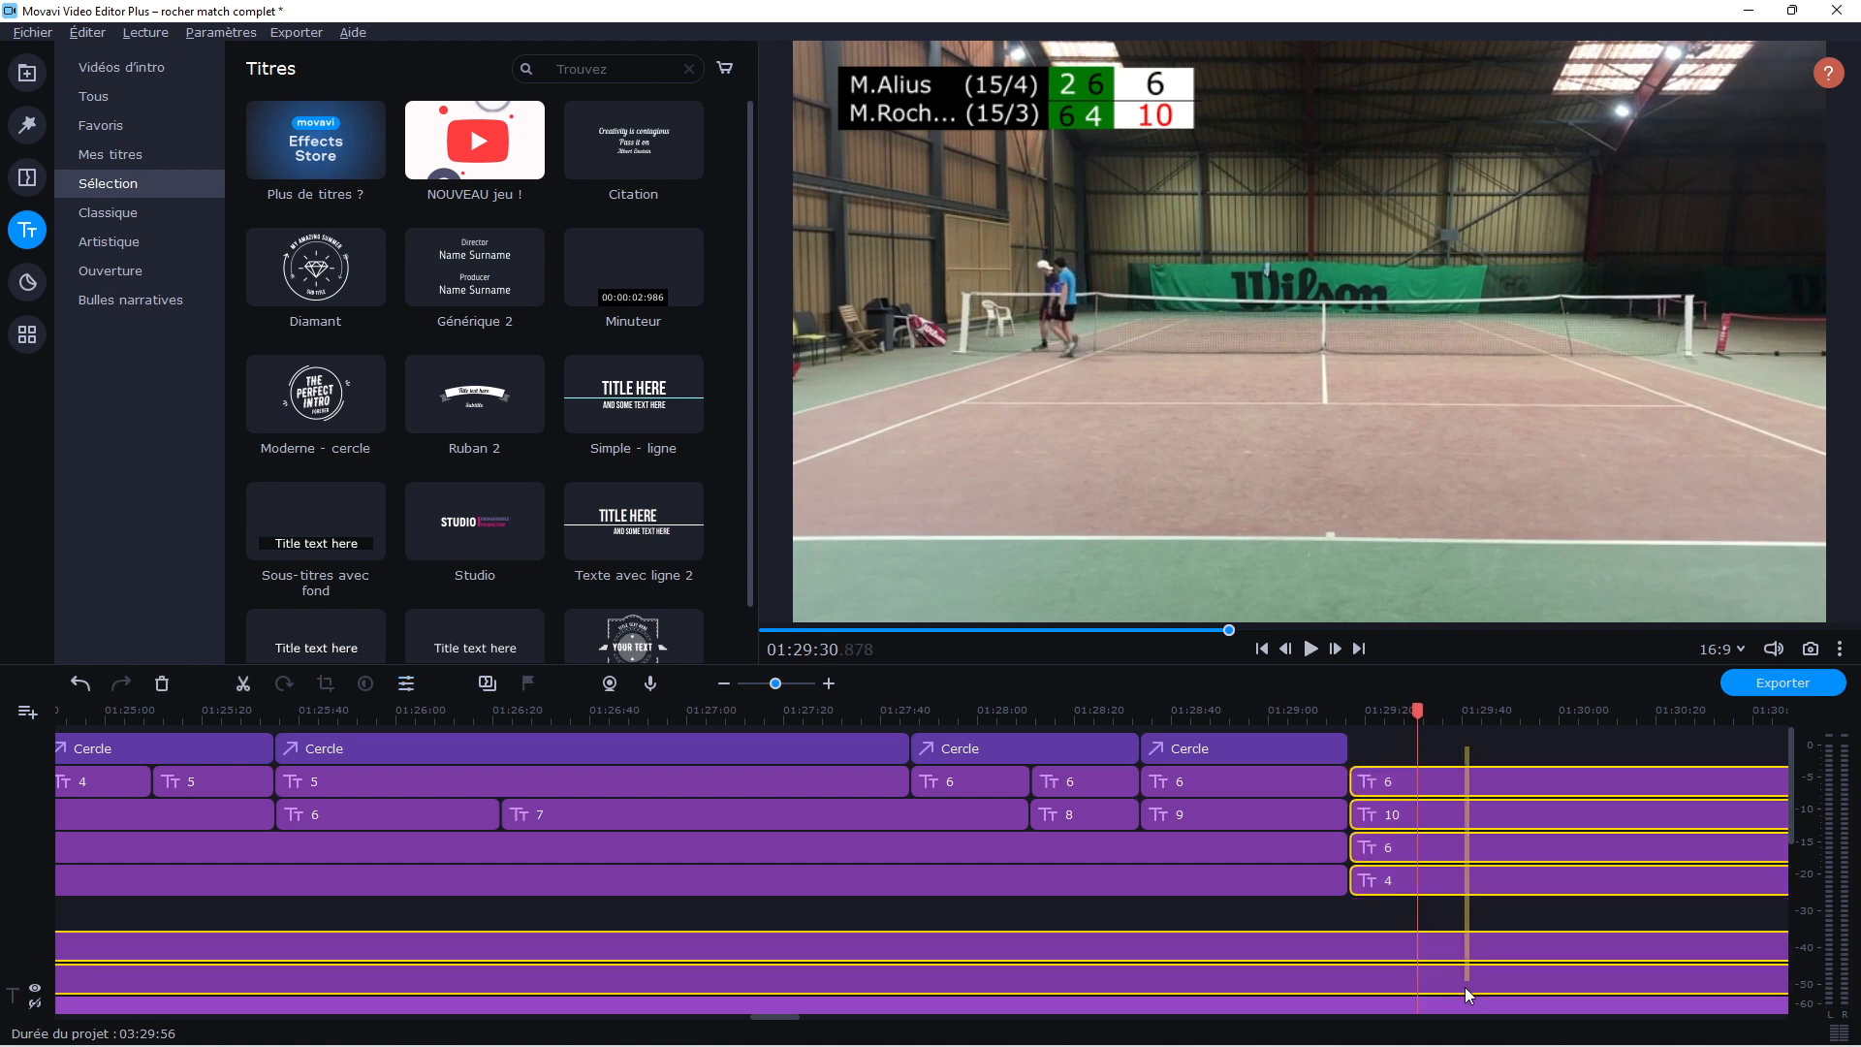
scroll(1459, 981, down, 5)
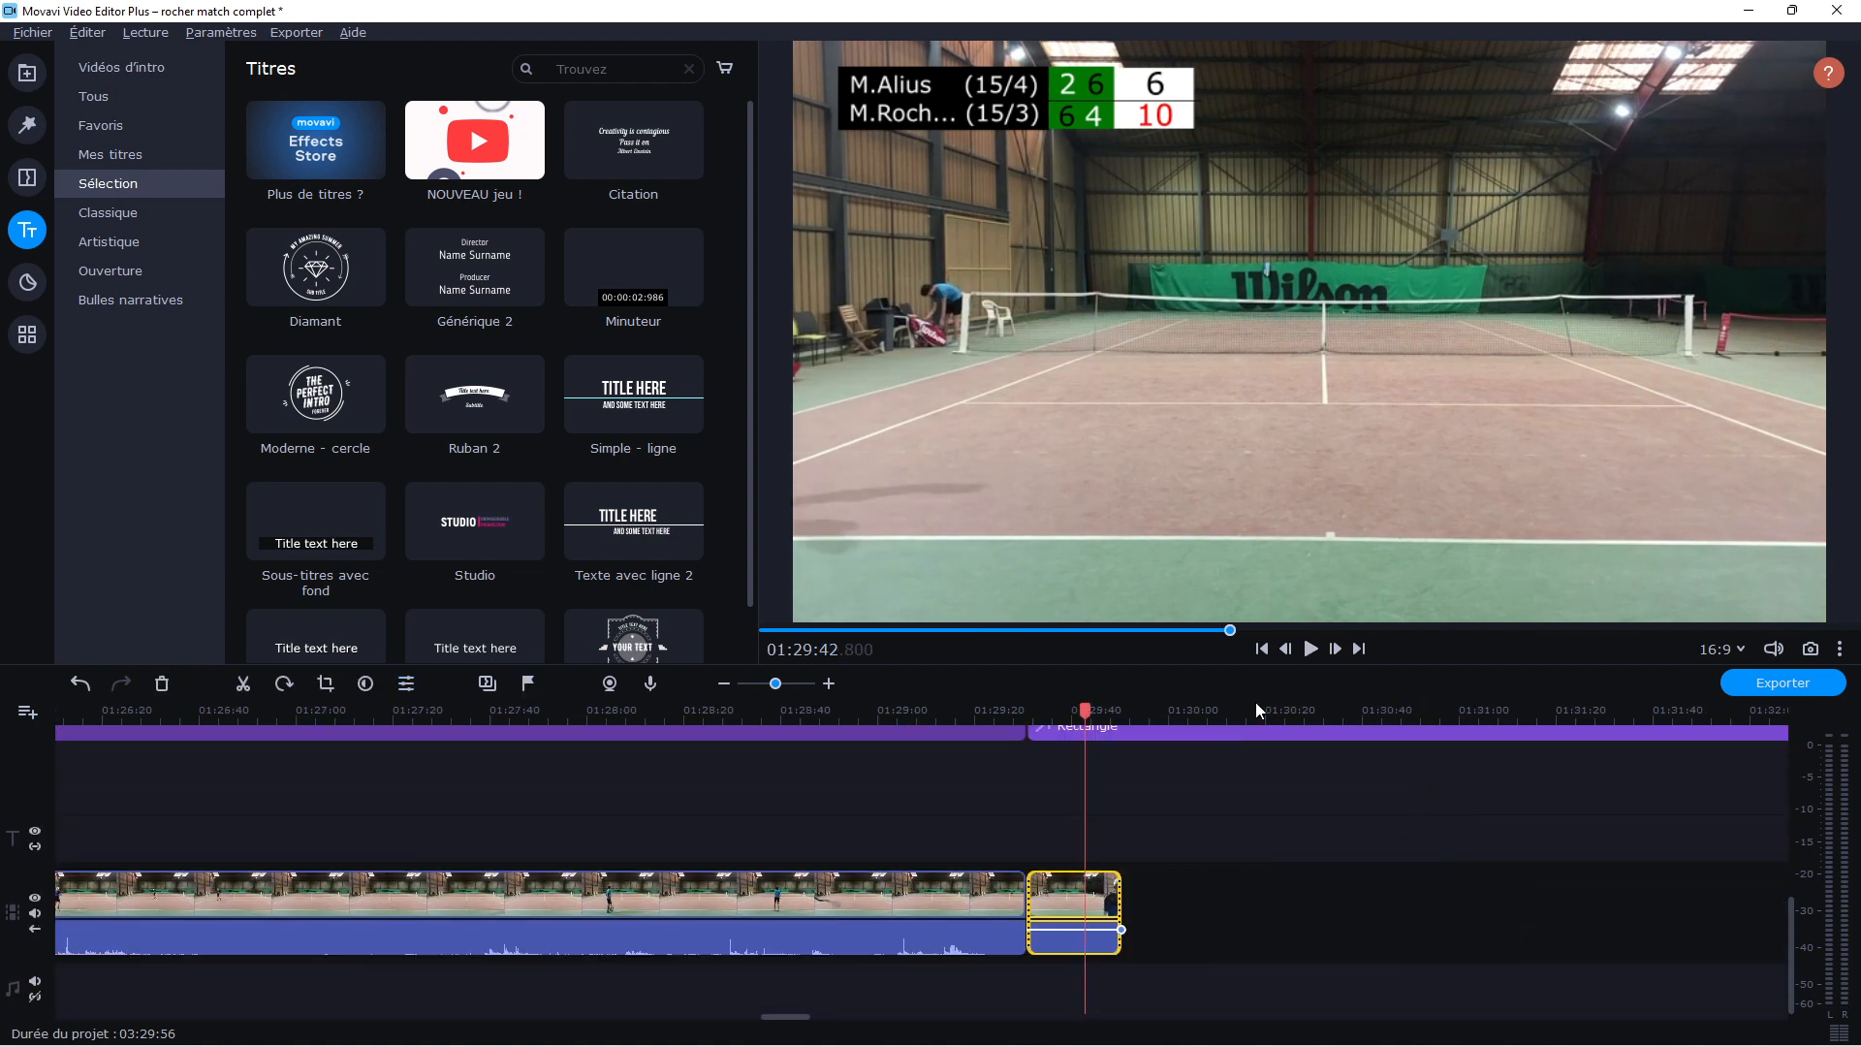
click(1311, 648)
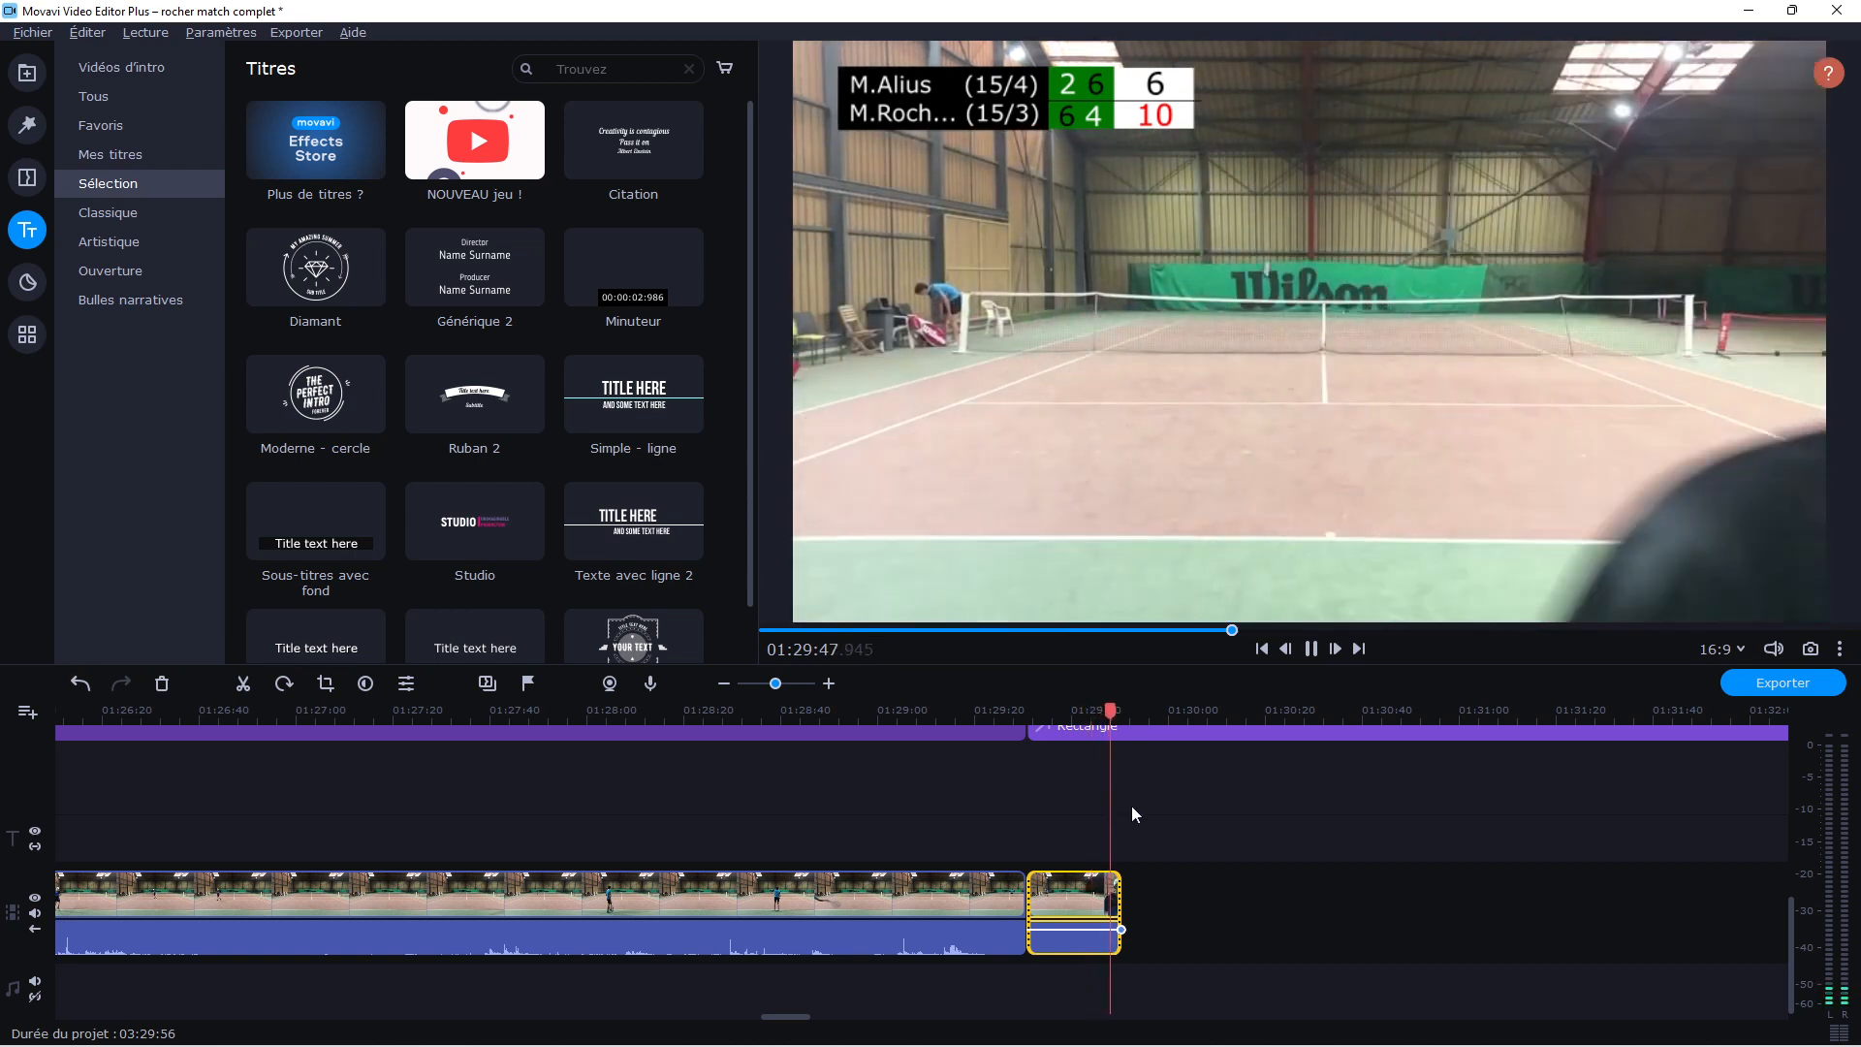
drag(1168, 945, 1048, 698)
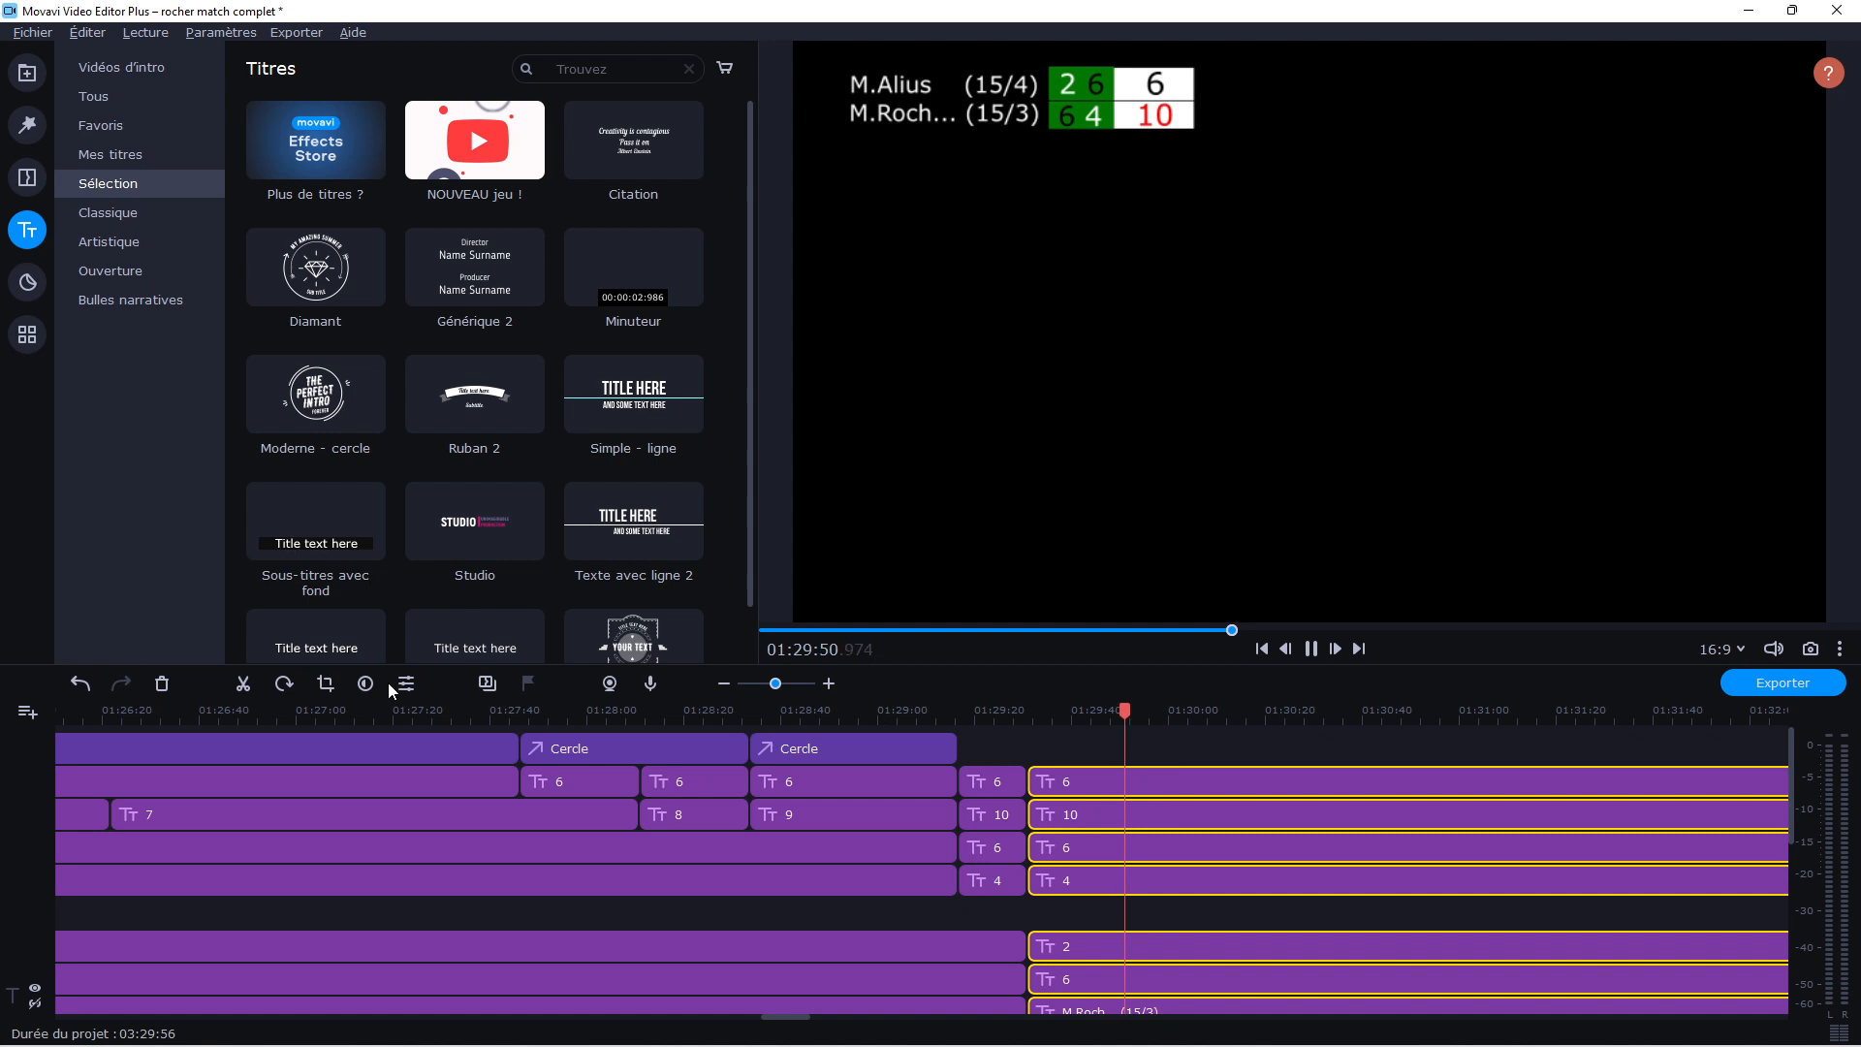
click(163, 684)
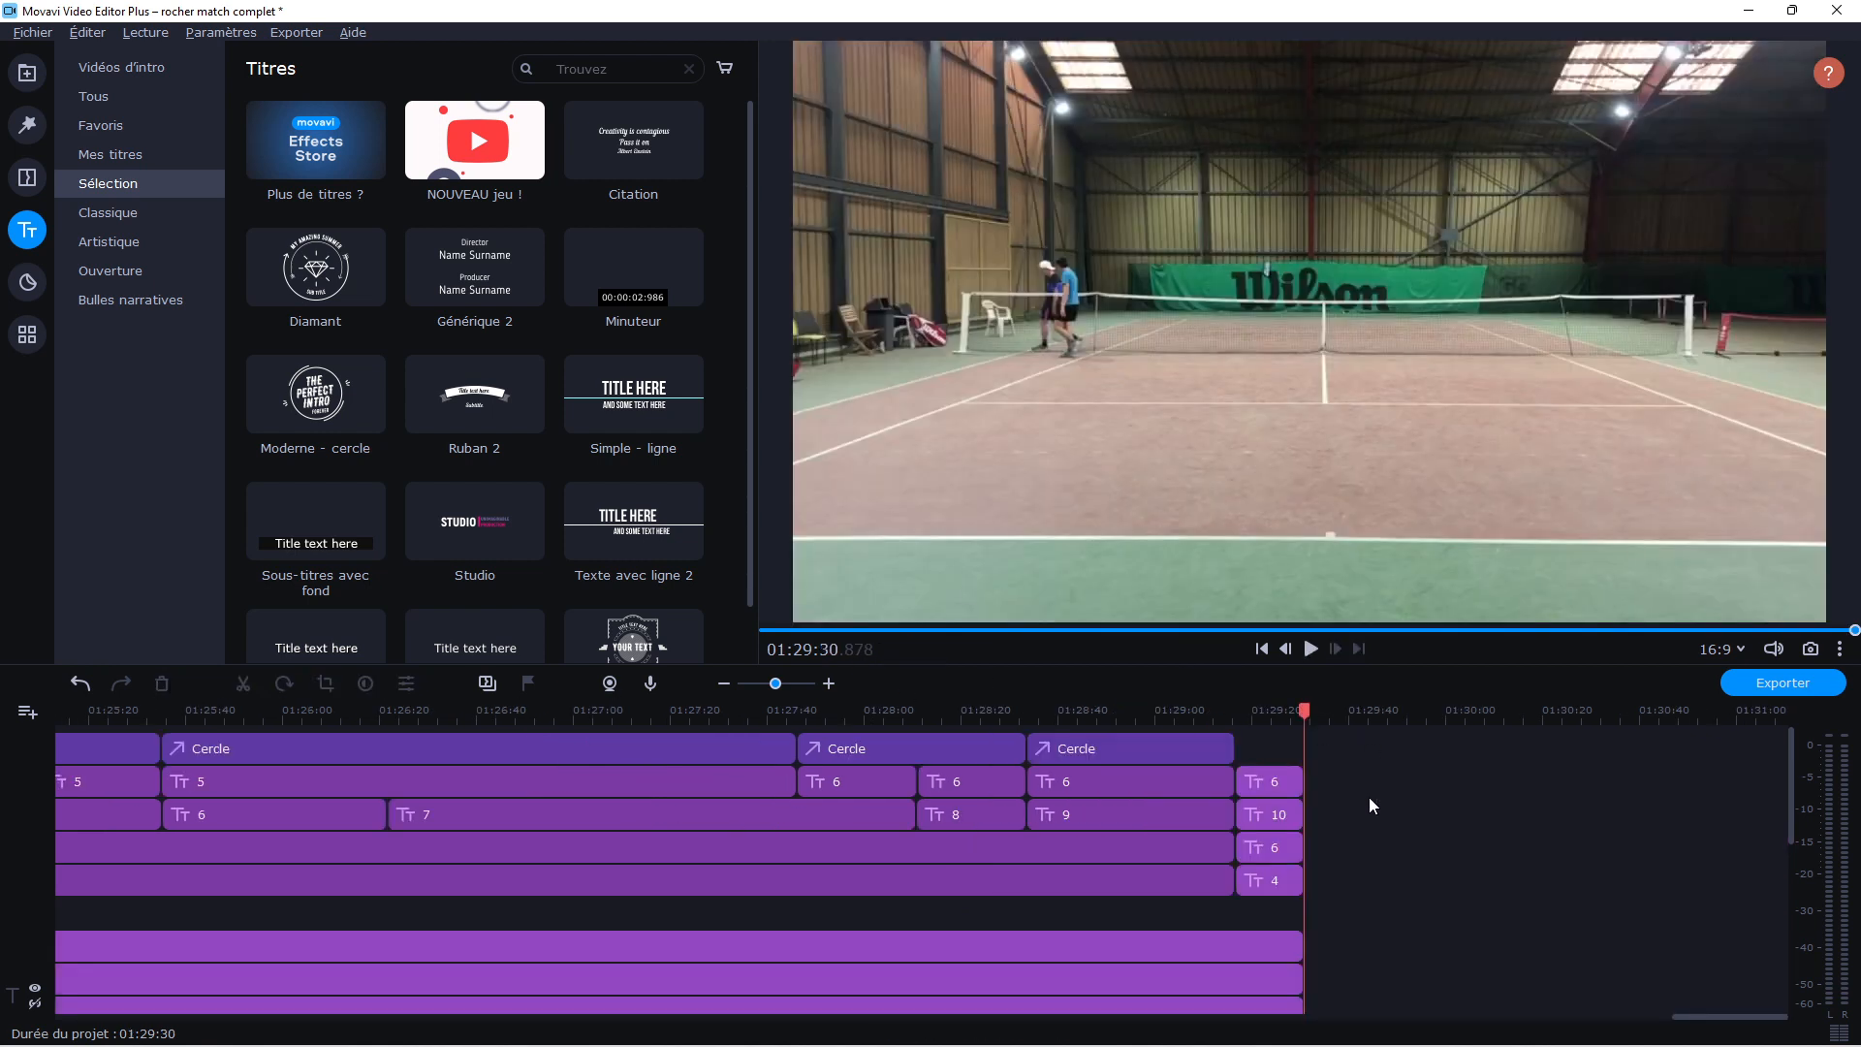
Add a 1.00-second fade-out to the last match video clip and preview the ending
drag(1790, 813, 1789, 931)
click(1286, 906)
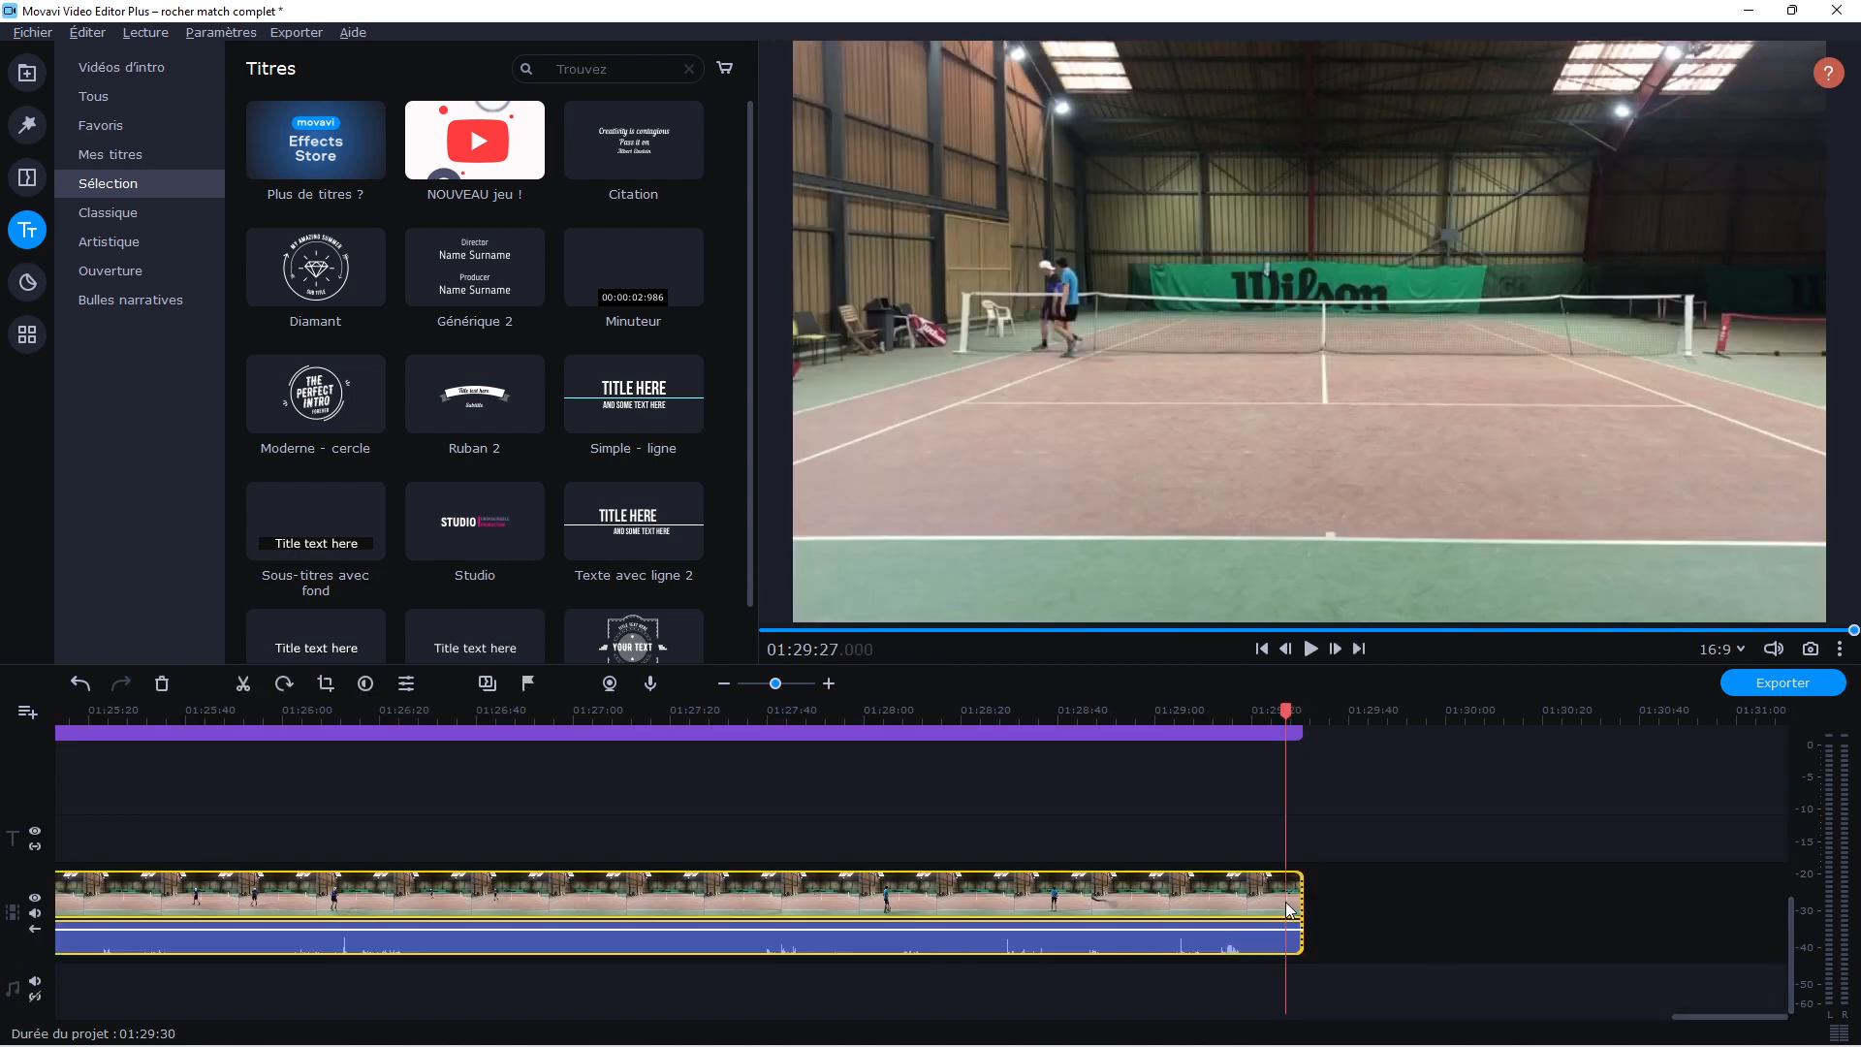
double_click(1286, 901)
drag(254, 302, 272, 304)
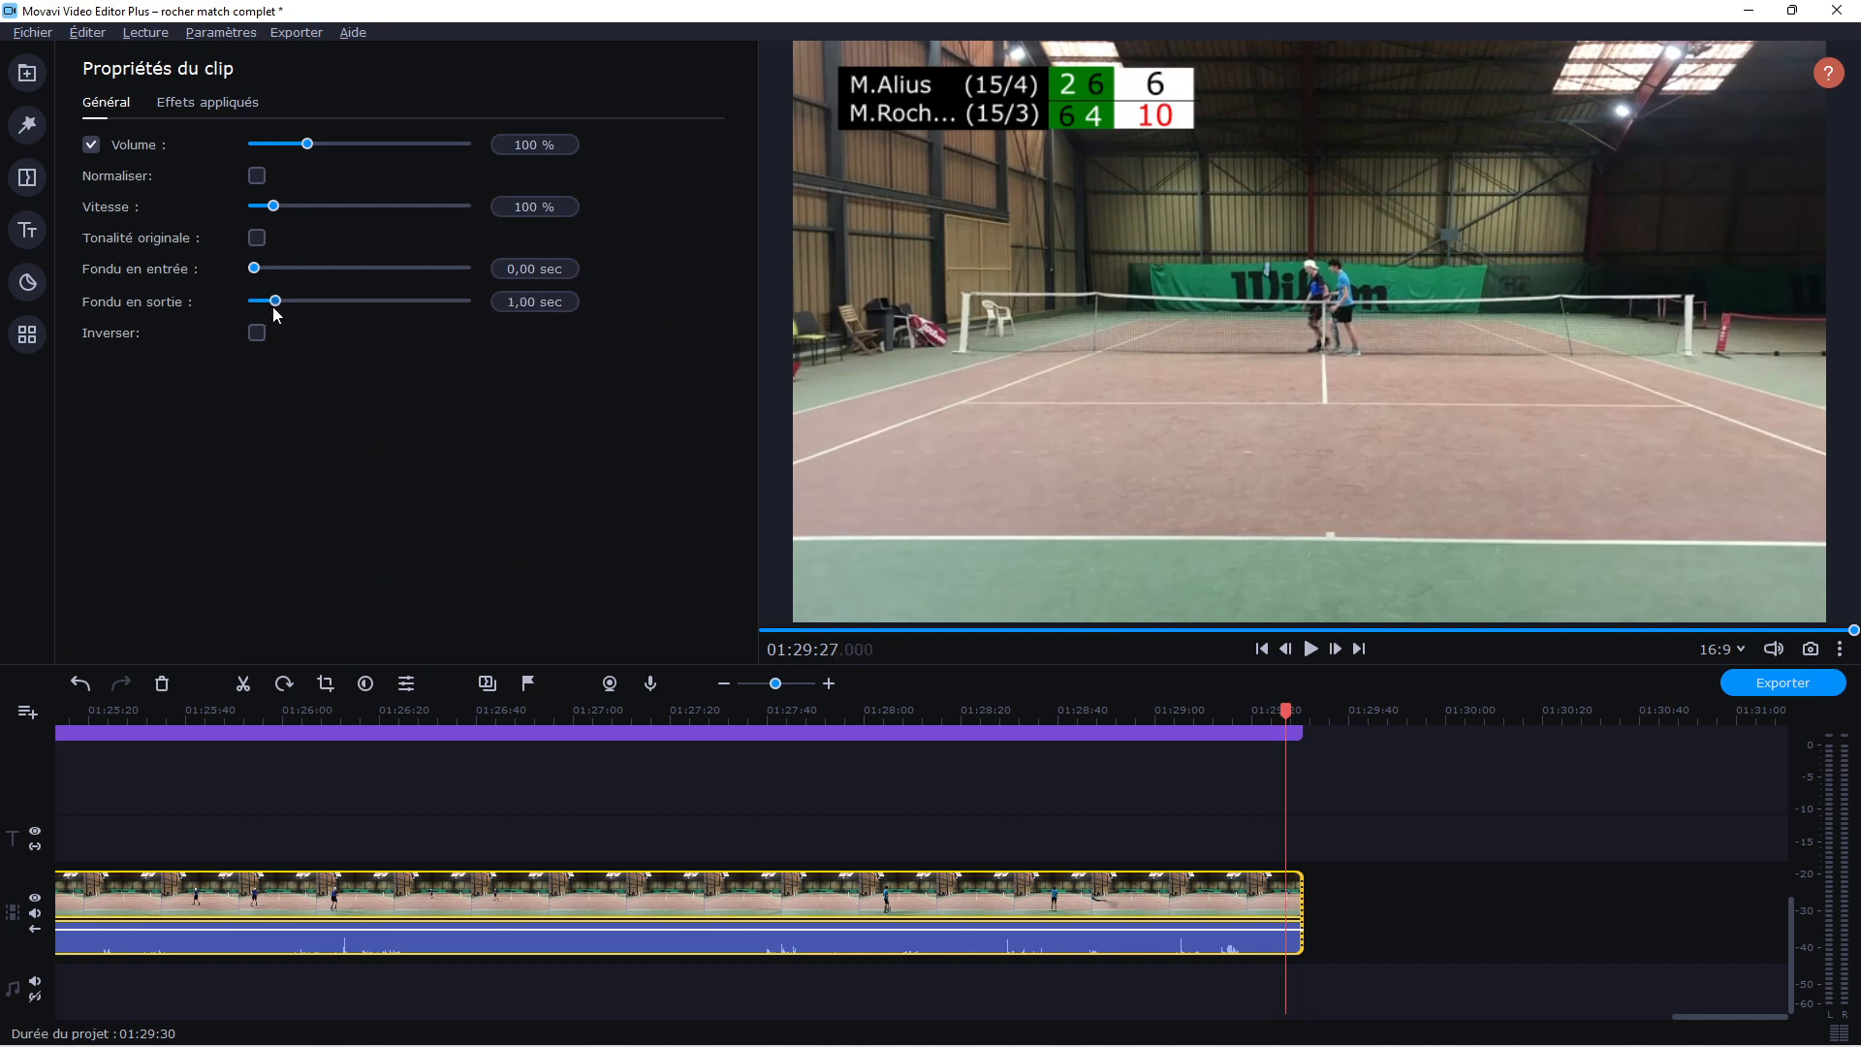
click(1310, 649)
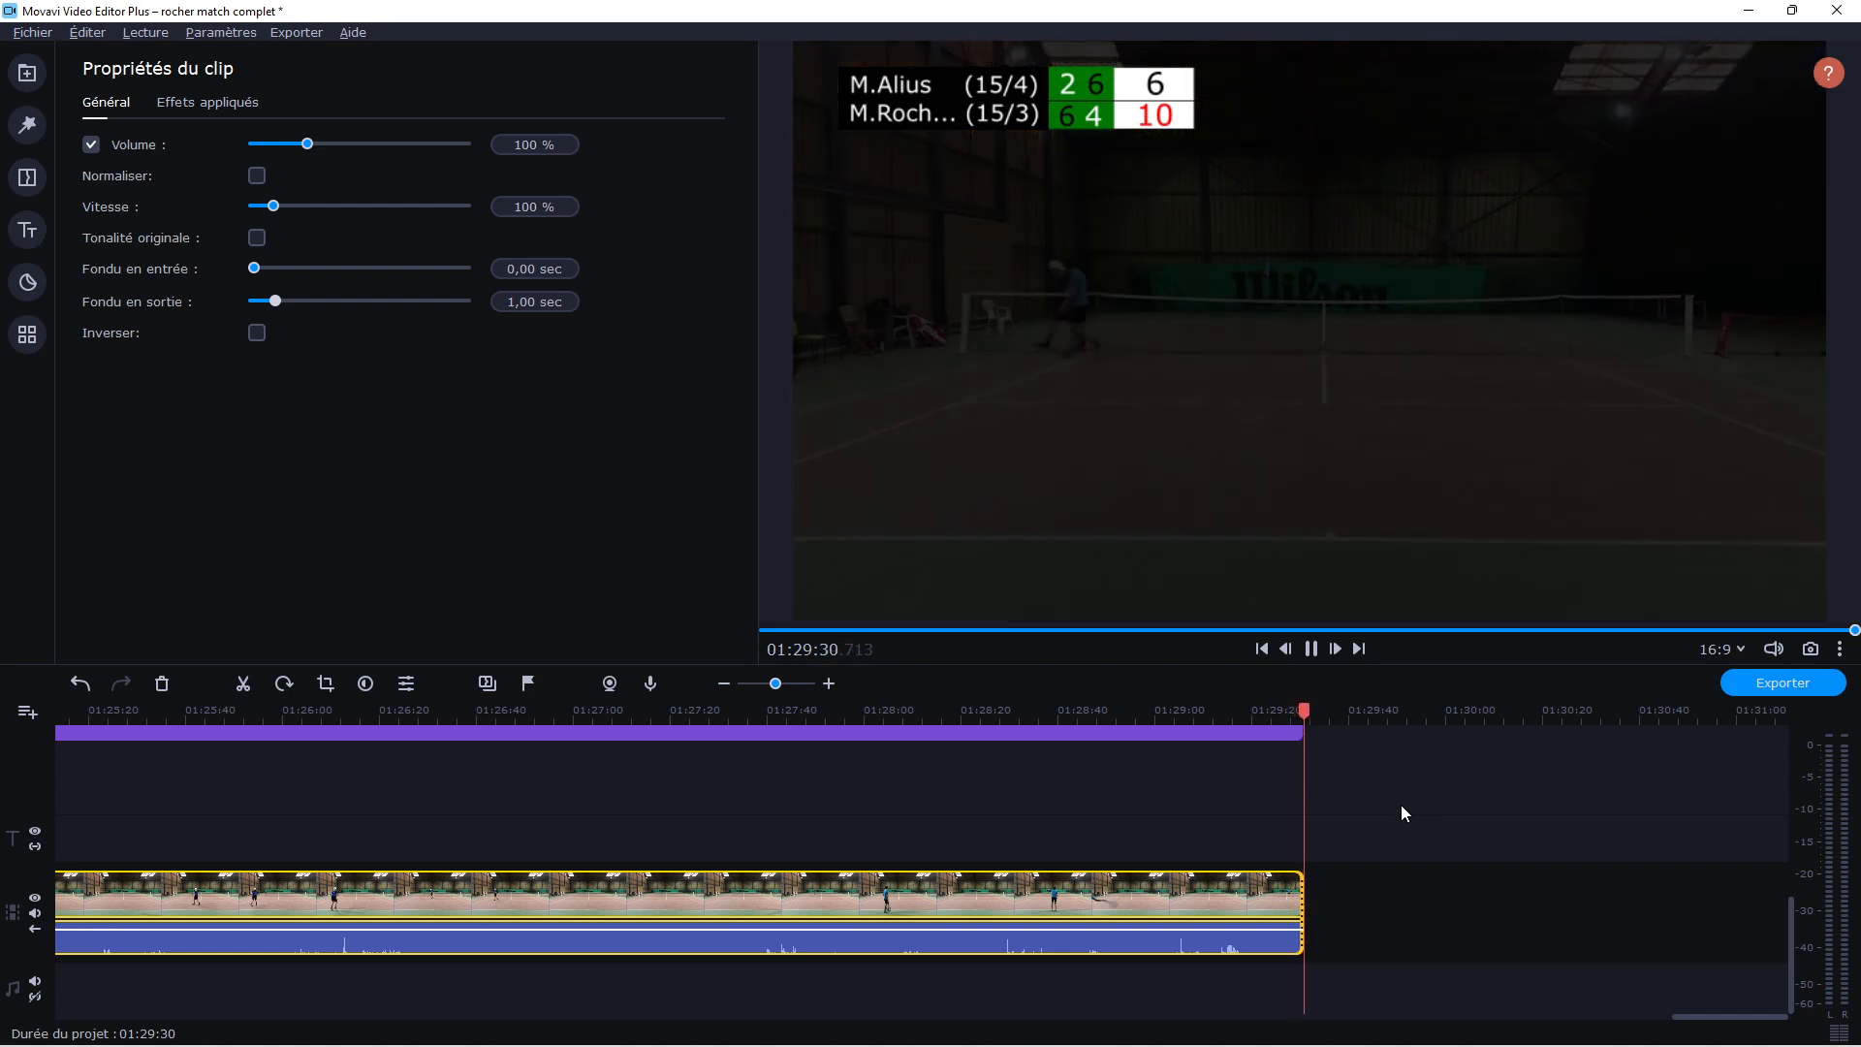
Export the video as an MP4 titled "Roc match complet" in high quality (Haute)
click(1788, 684)
drag(971, 386, 880, 388)
key(BackSpace)
text(Roc match complet)
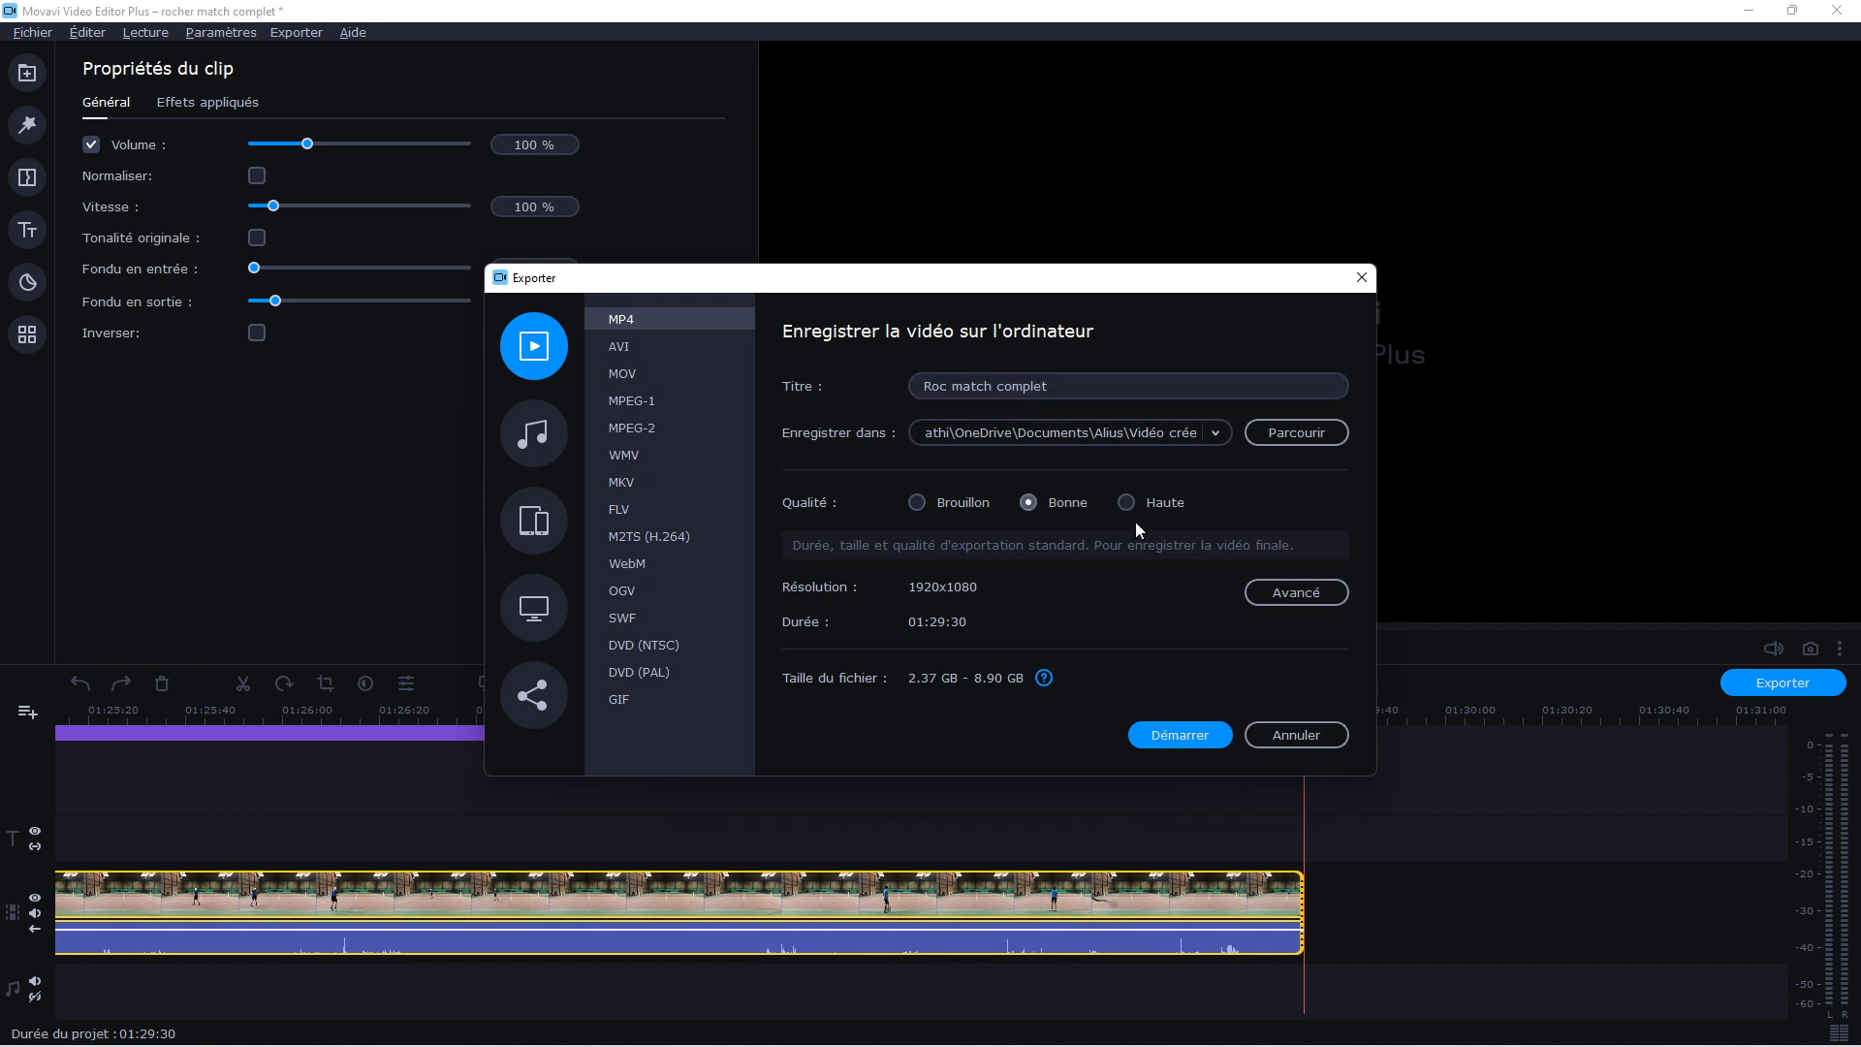
click(1126, 502)
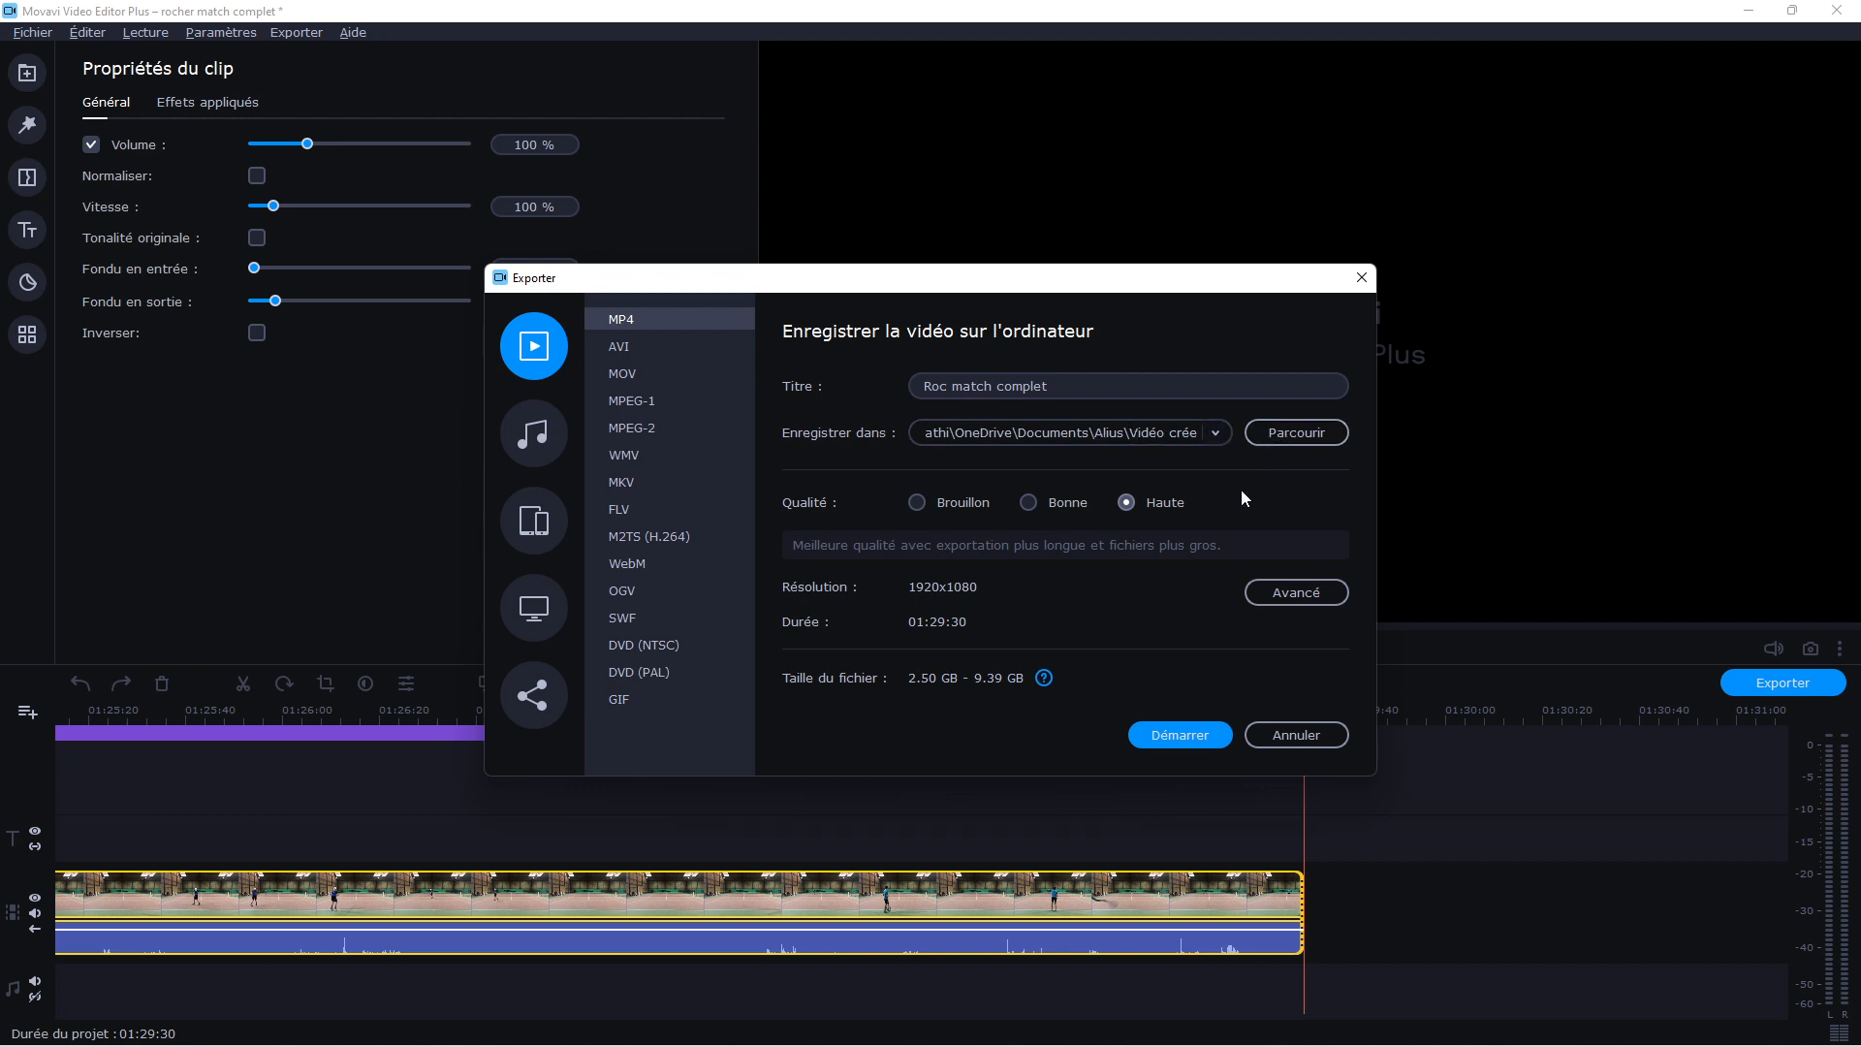
click(1189, 742)
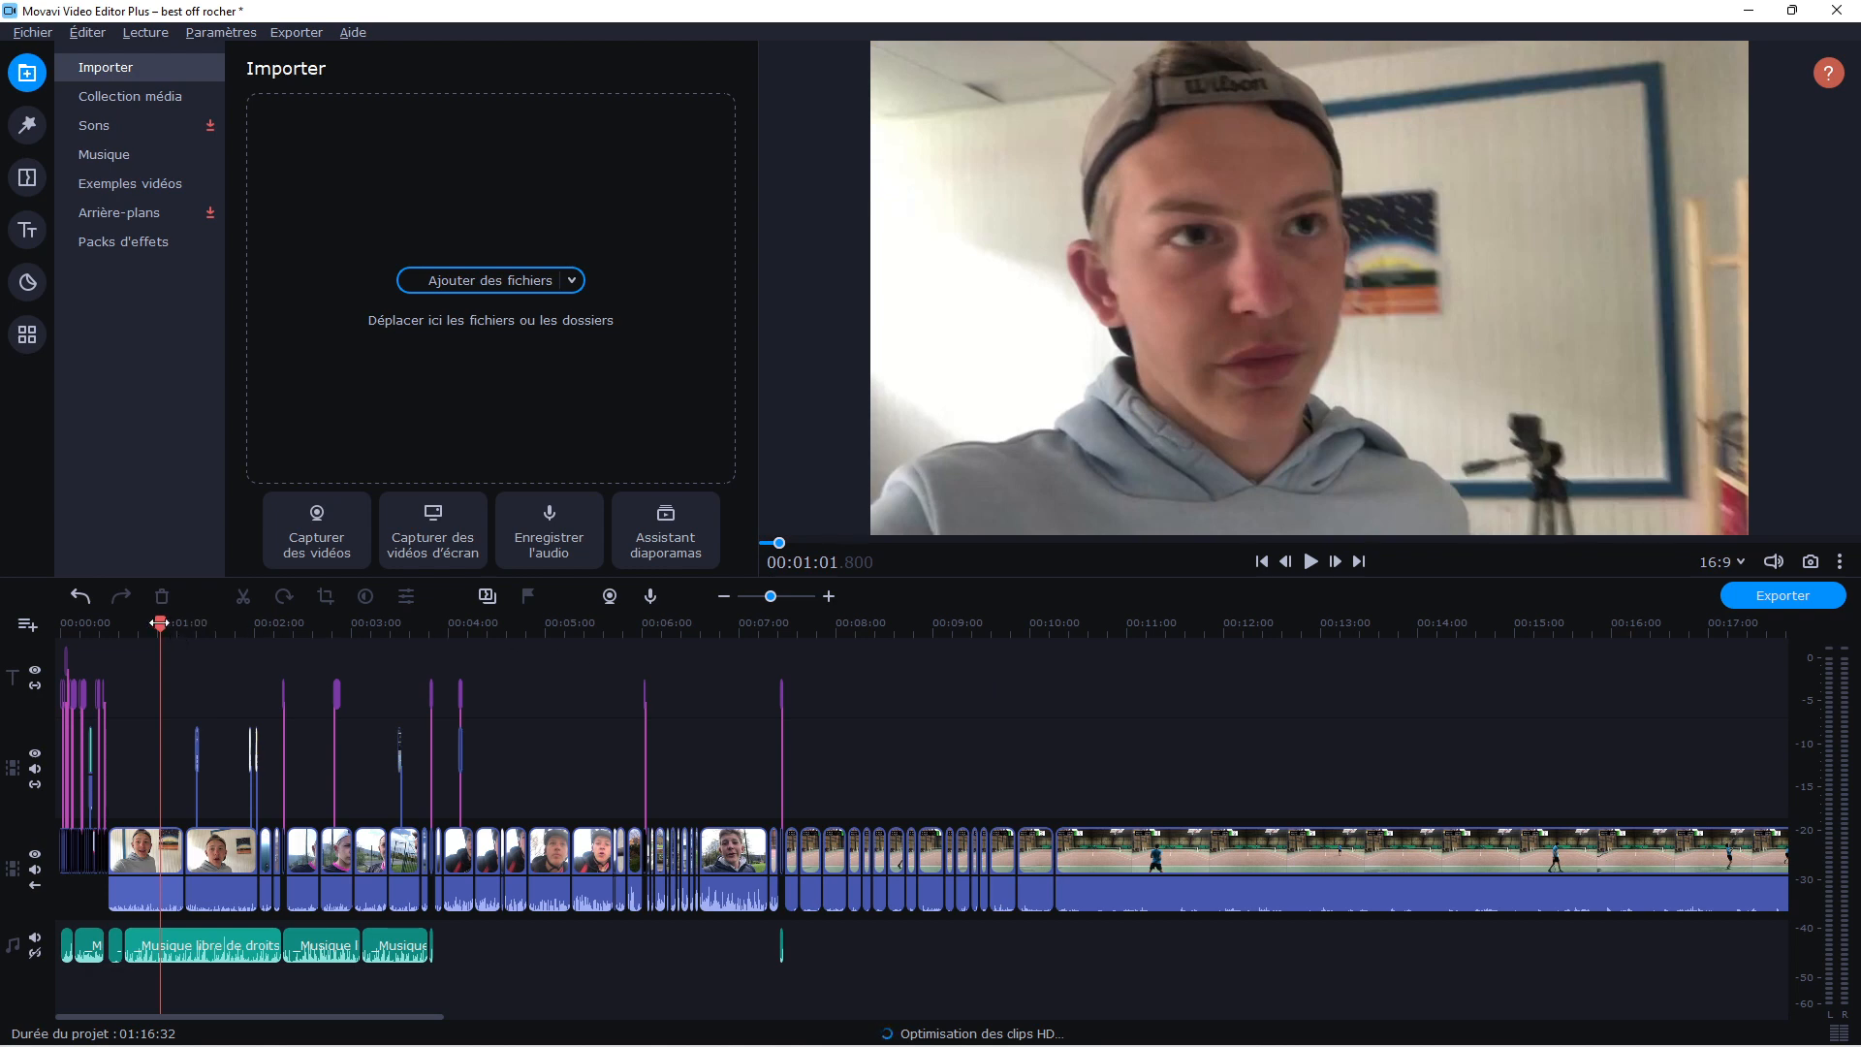
Preview the opening titles of the best off rocher project from the start of the timeline
drag(160, 623, 54, 669)
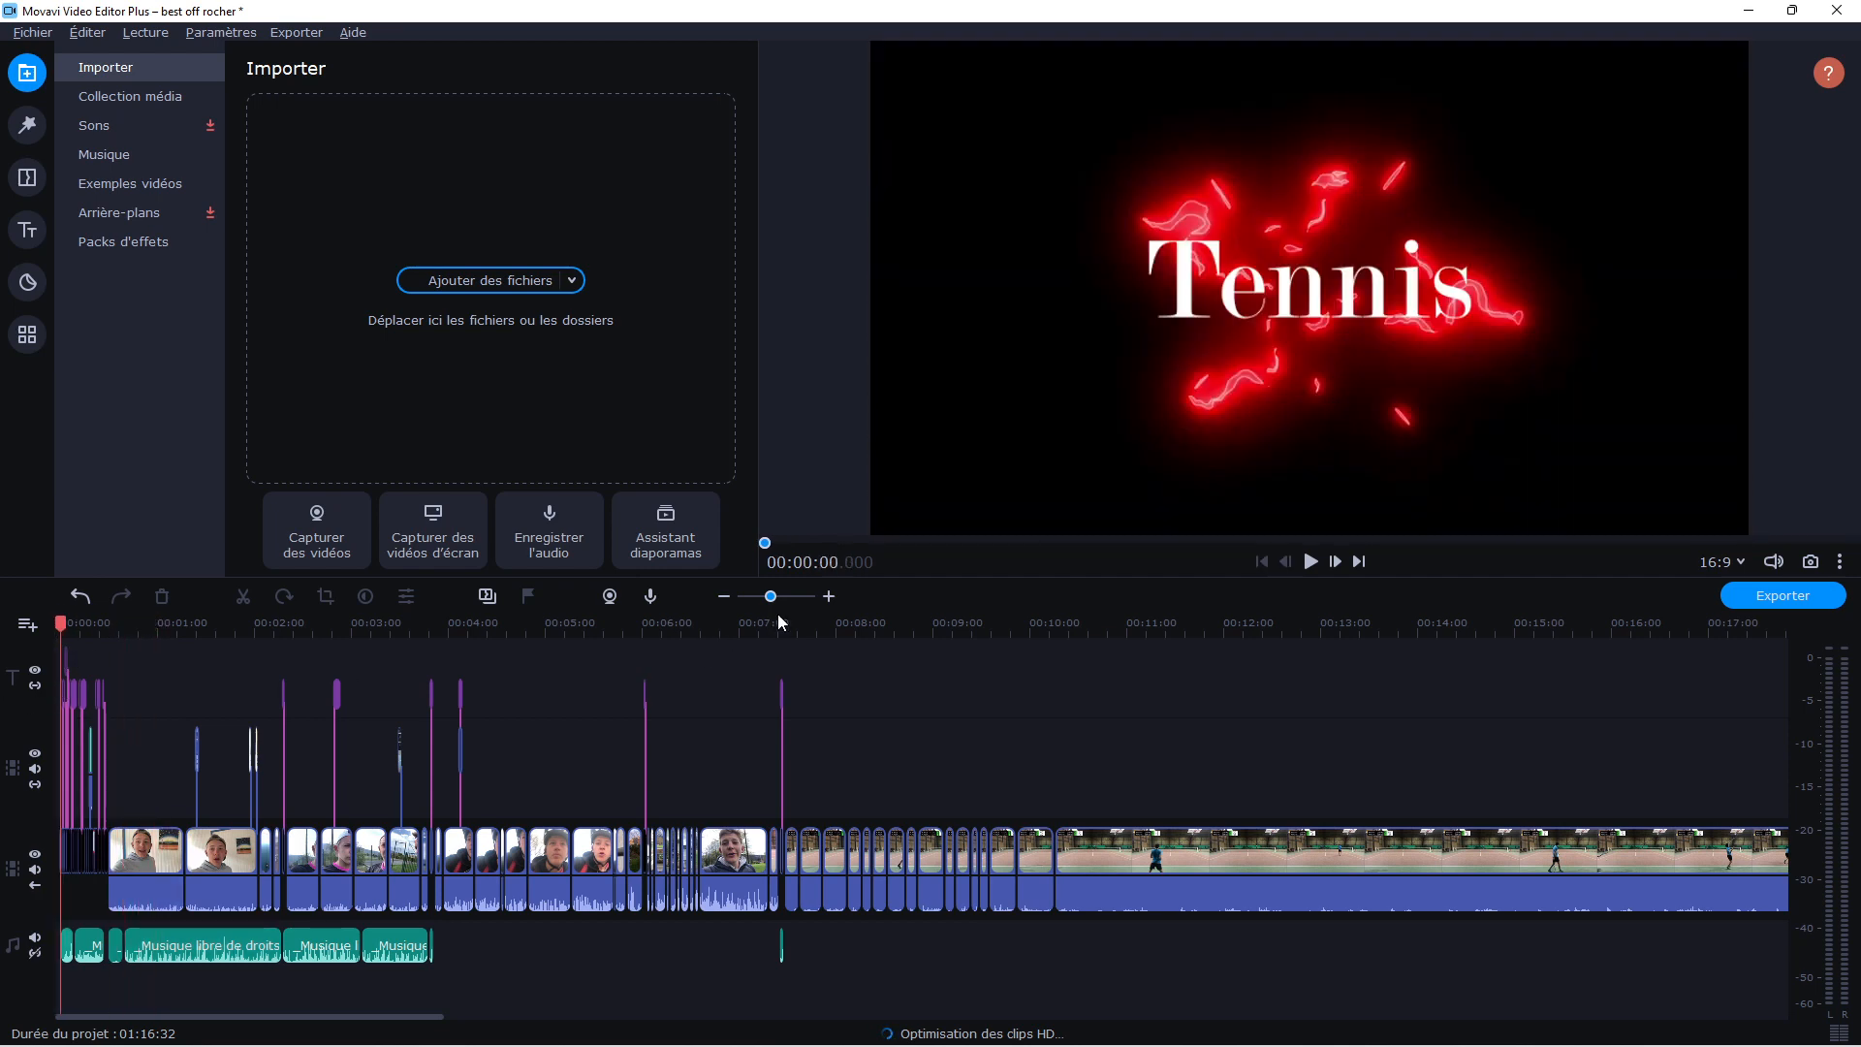
drag(770, 598, 787, 602)
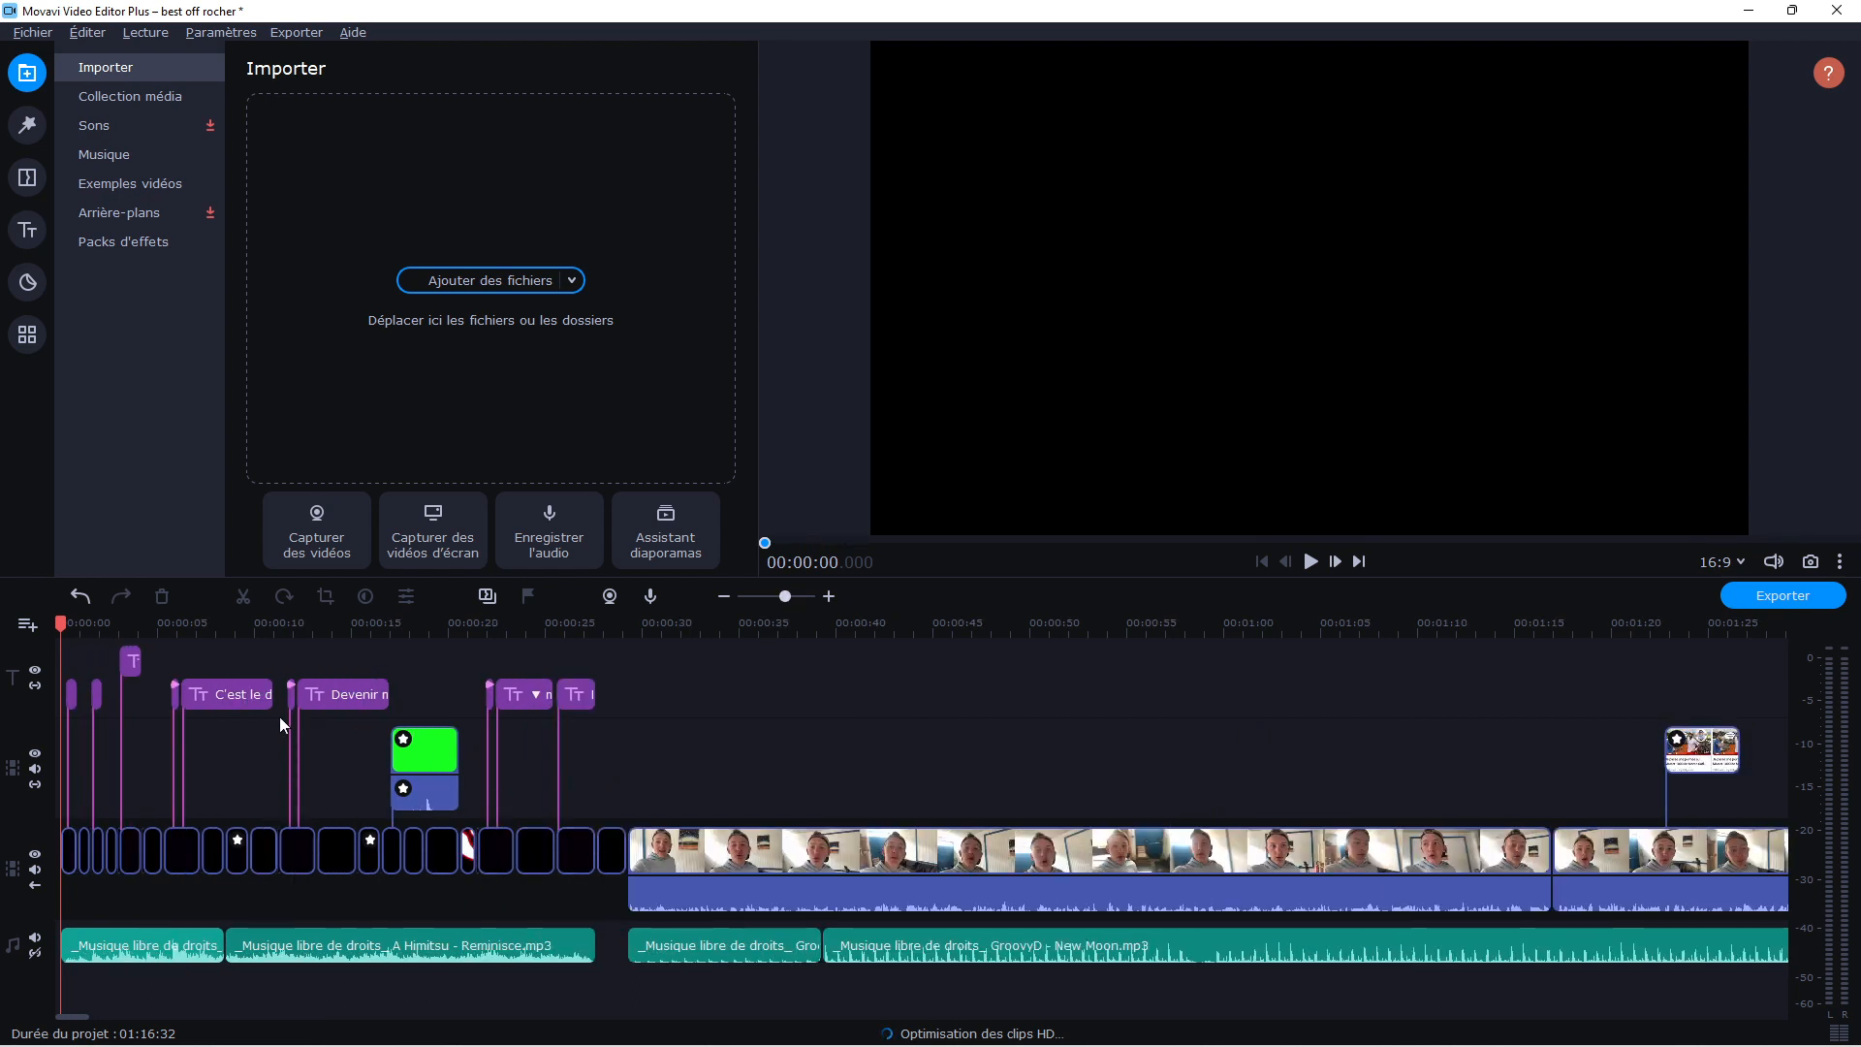
click(203, 624)
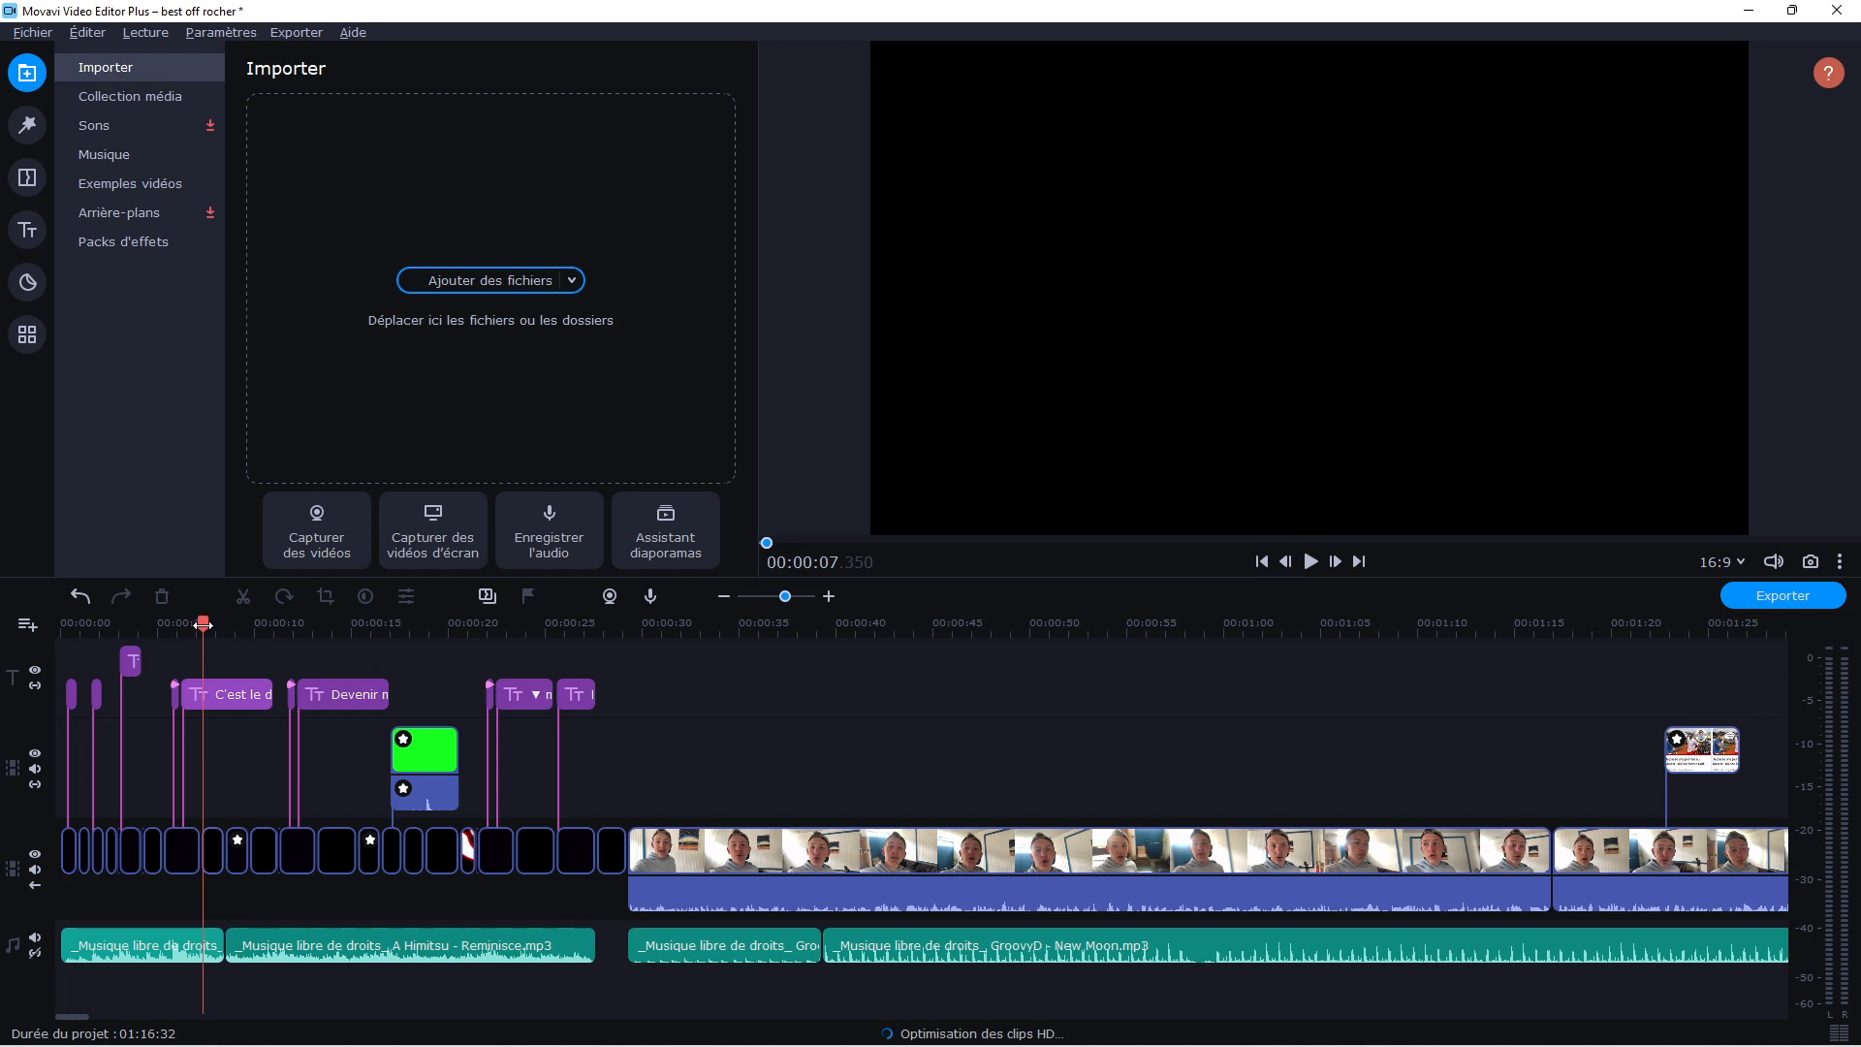
drag(203, 624, 60, 624)
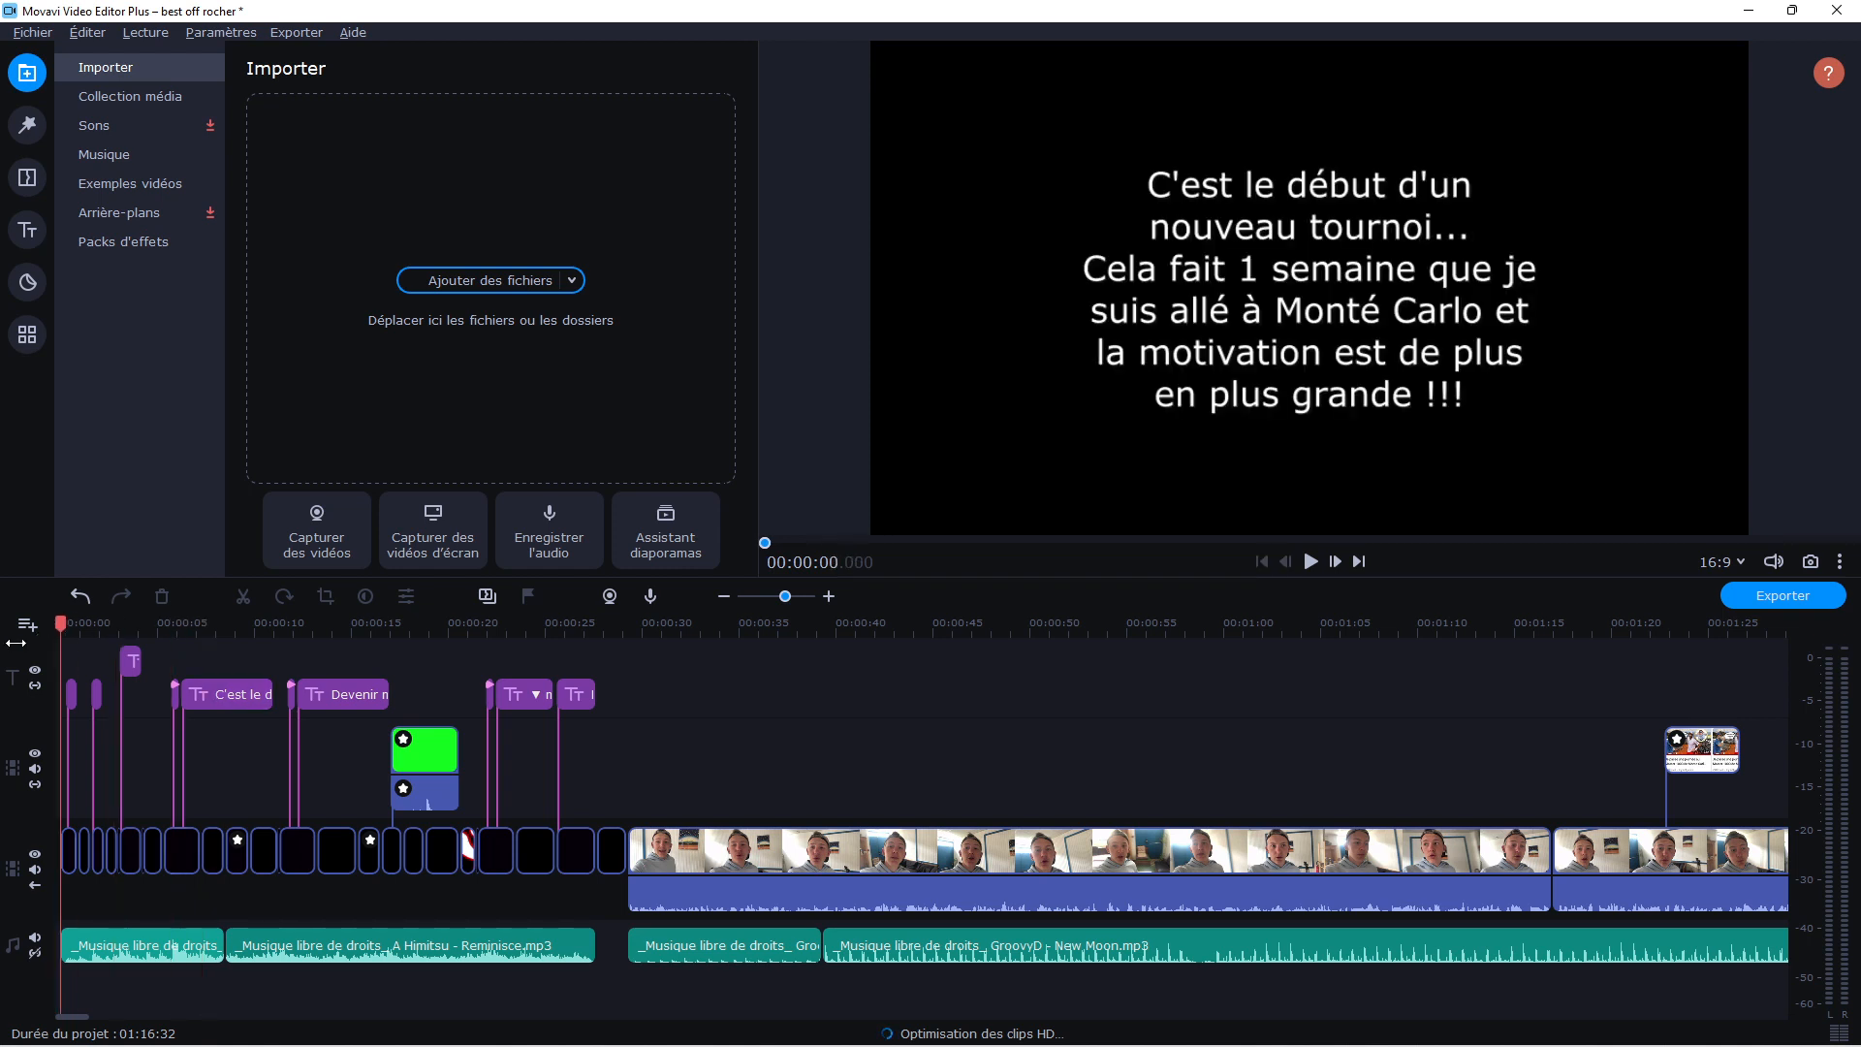
click(1304, 566)
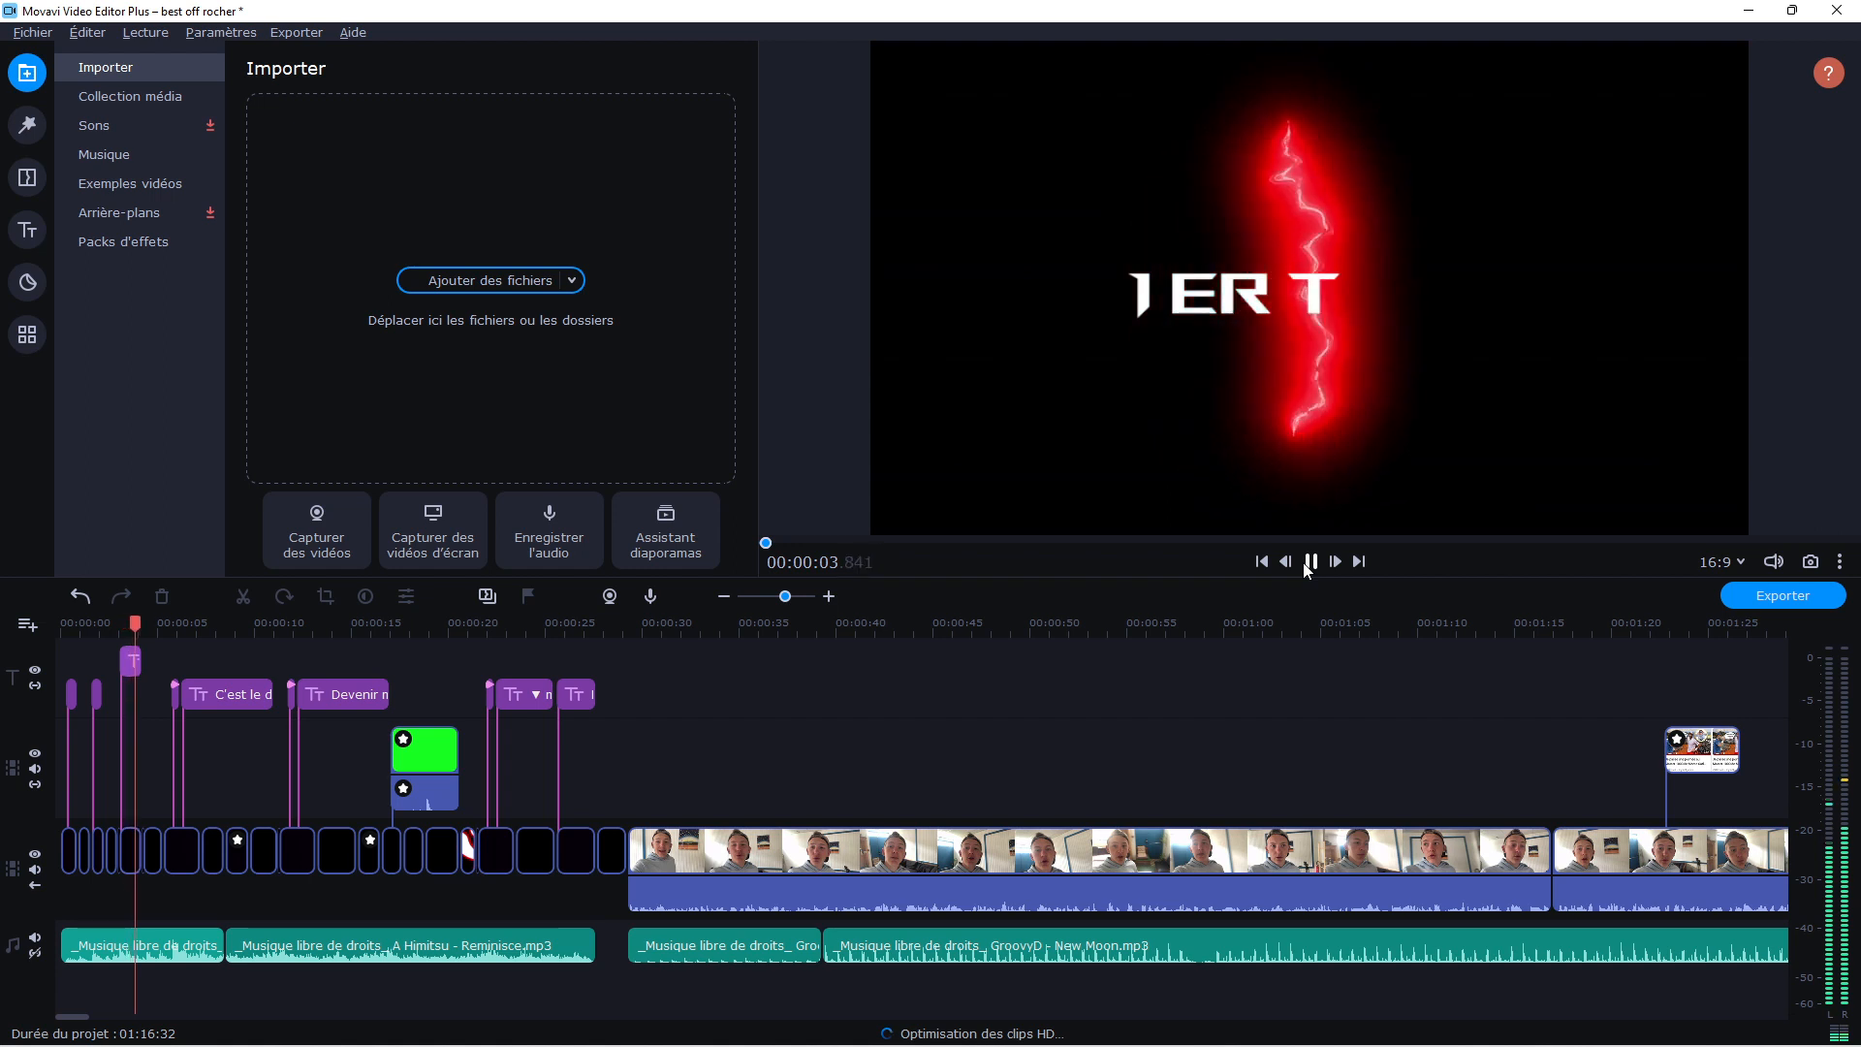
click(1305, 566)
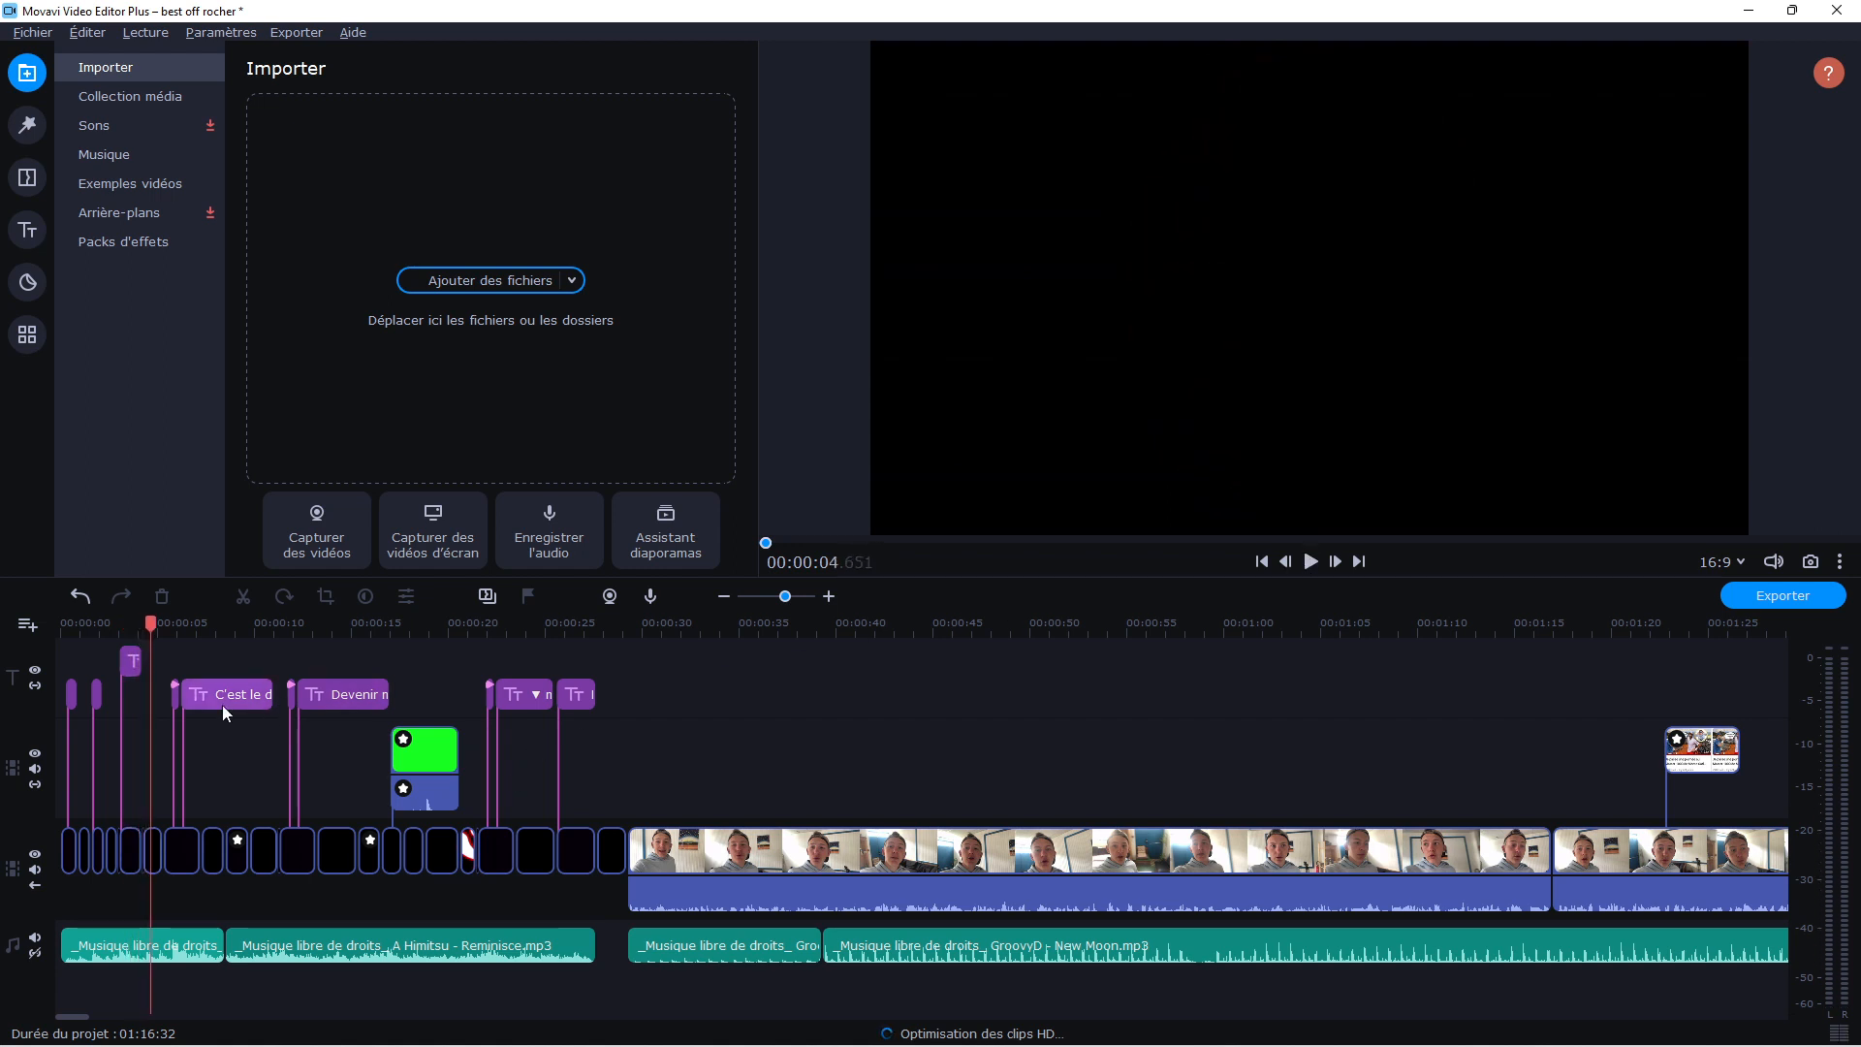
View the list of recent projects and close it without opening one
click(44, 34)
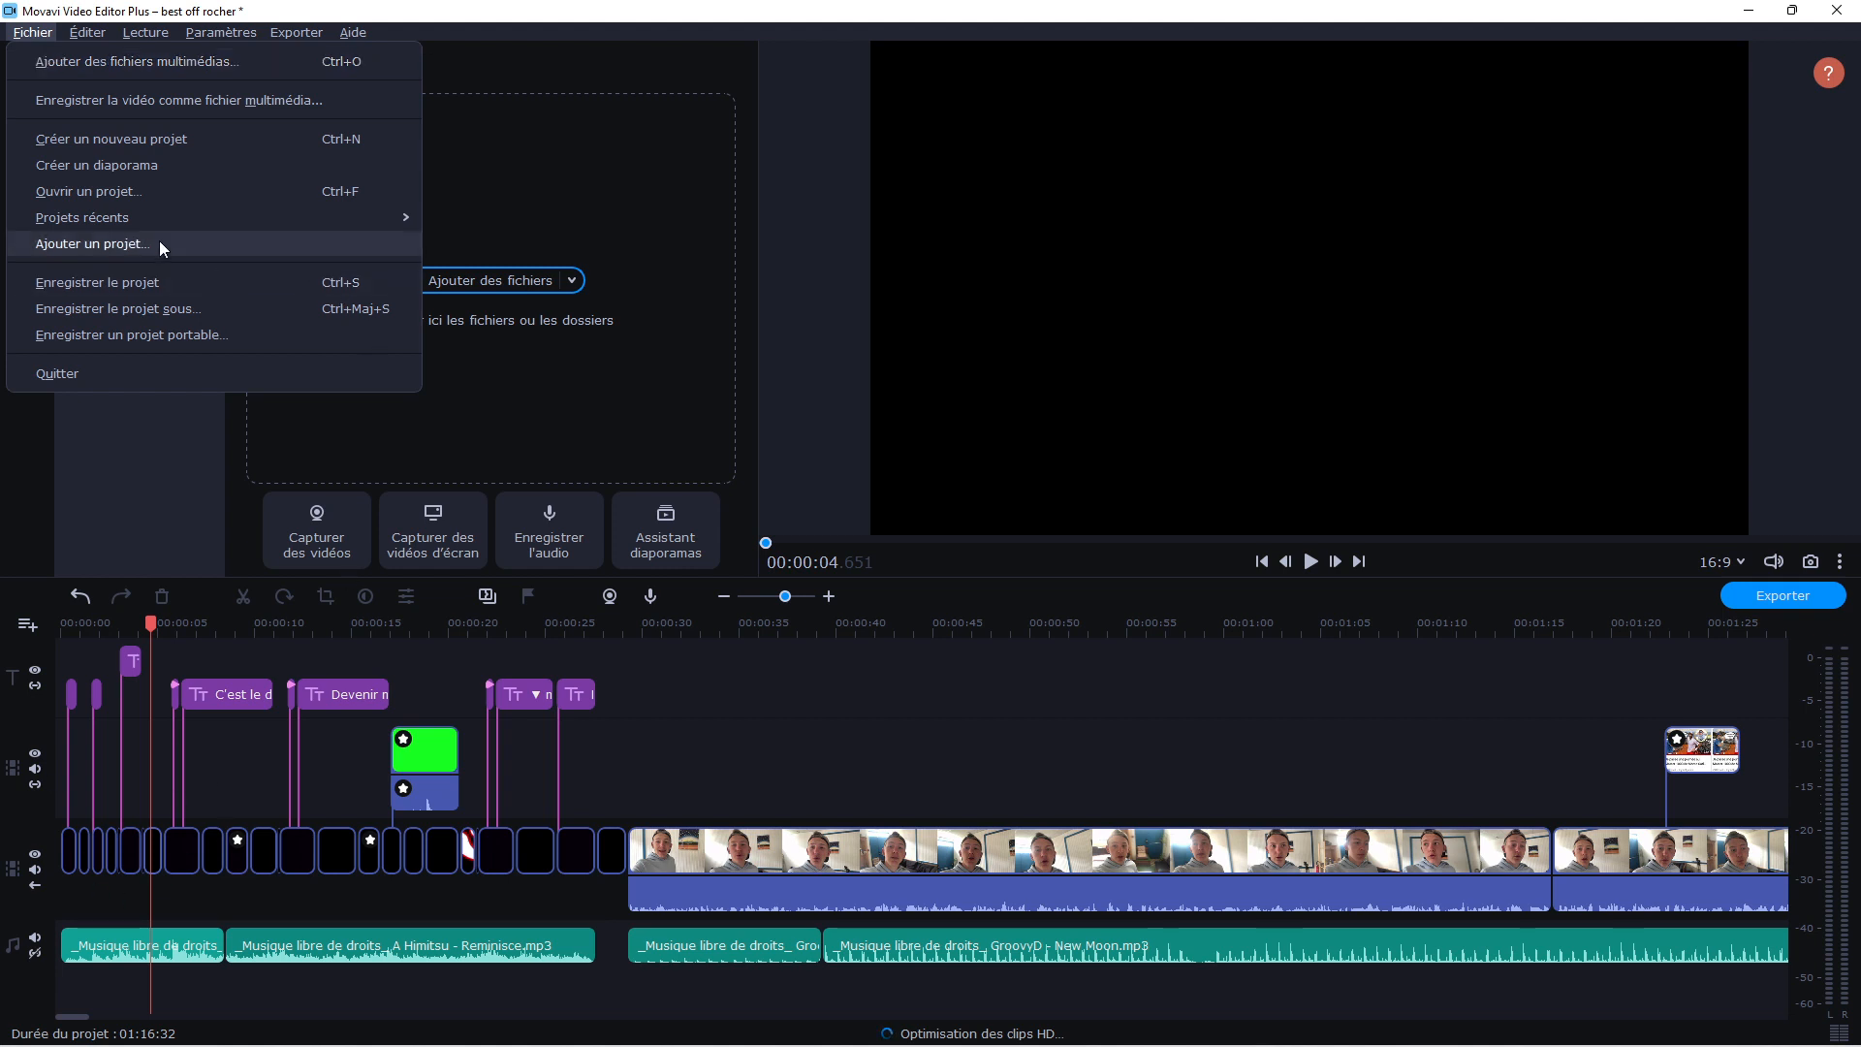
mouse_move(148, 219)
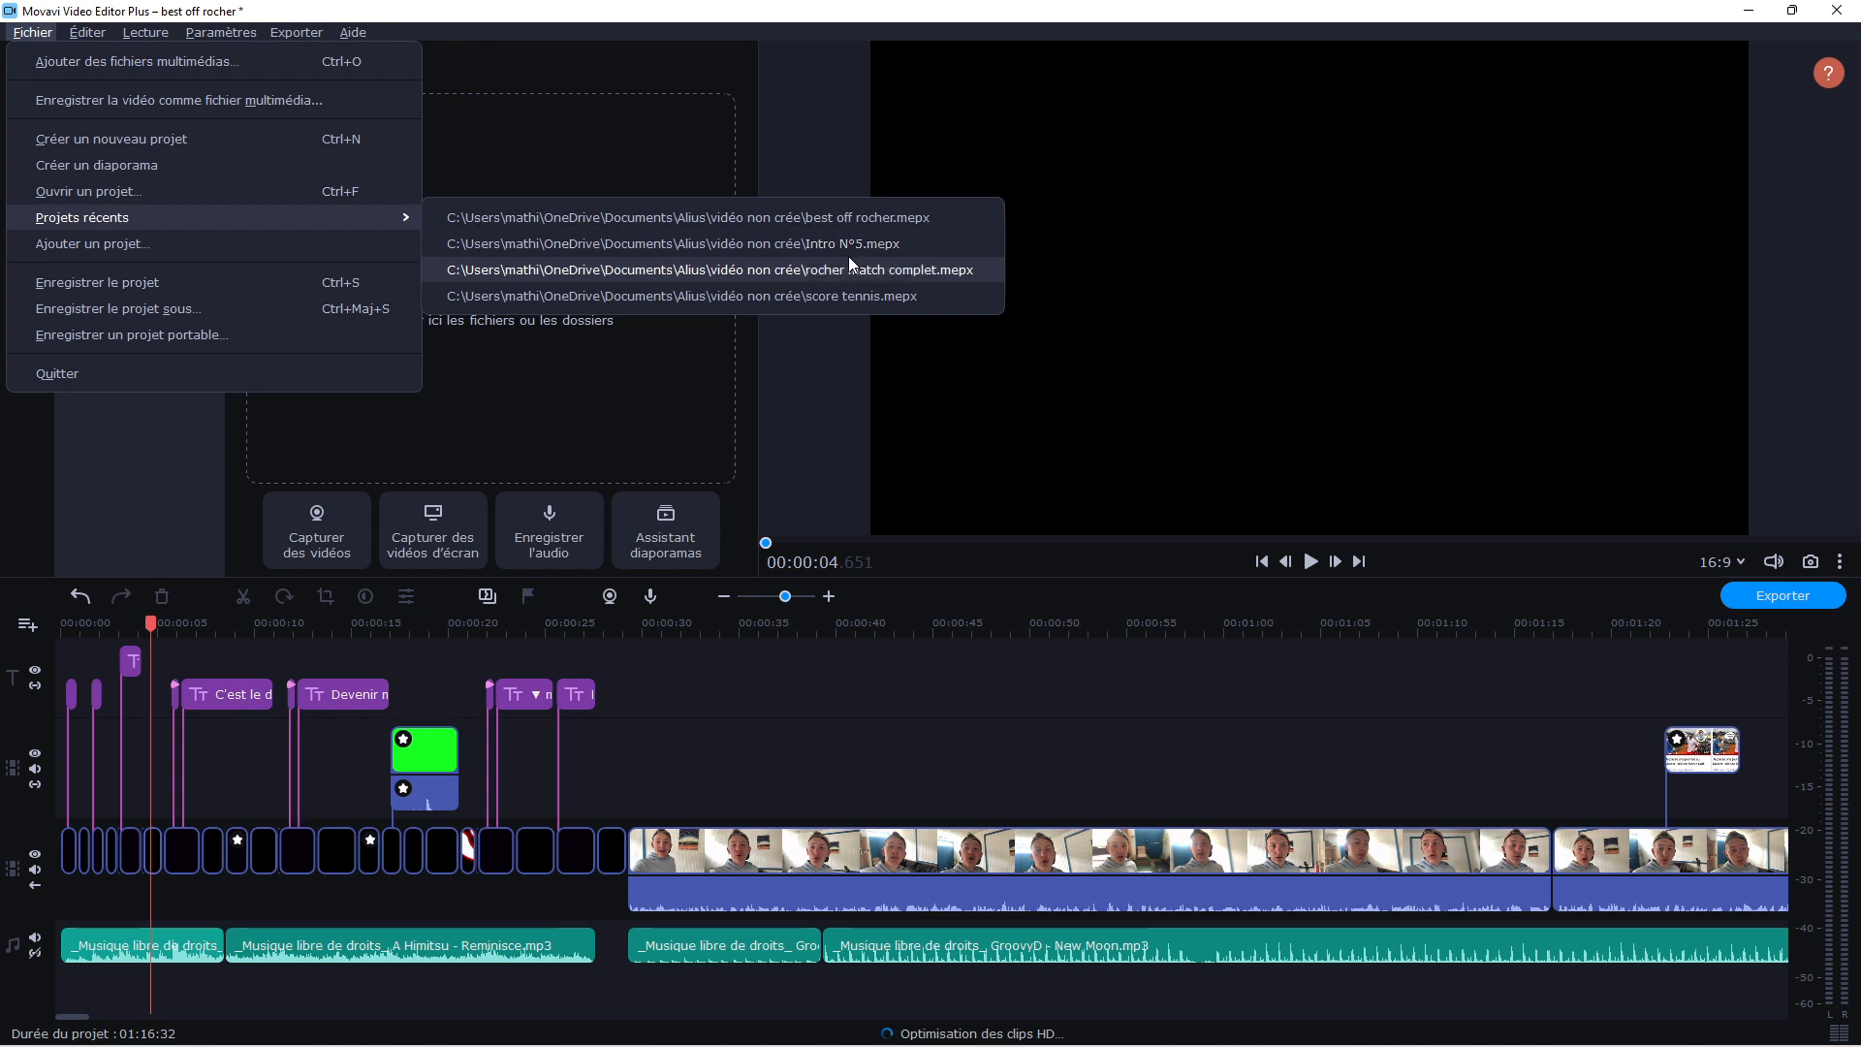
click(951, 736)
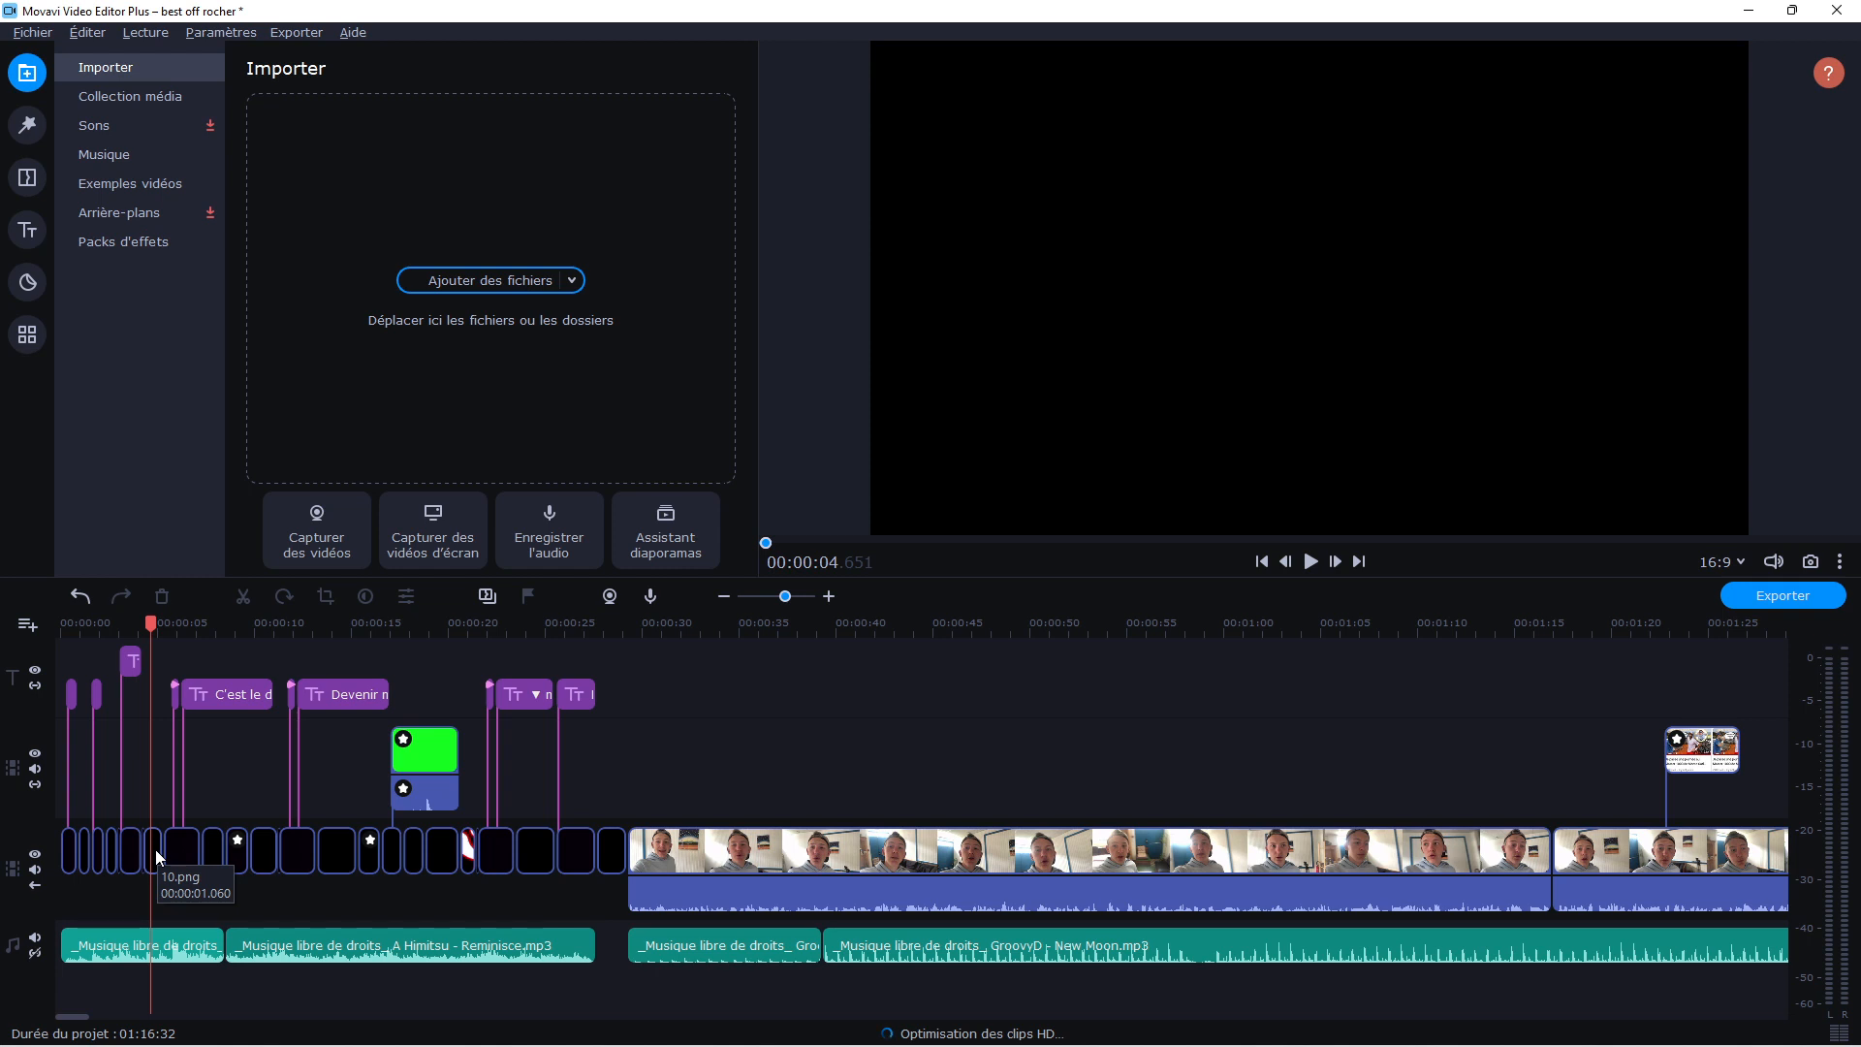
Play the project's intro sequence from the beginning through the green-screen subscribe clip at about 20 seconds
drag(148, 622, 0, 626)
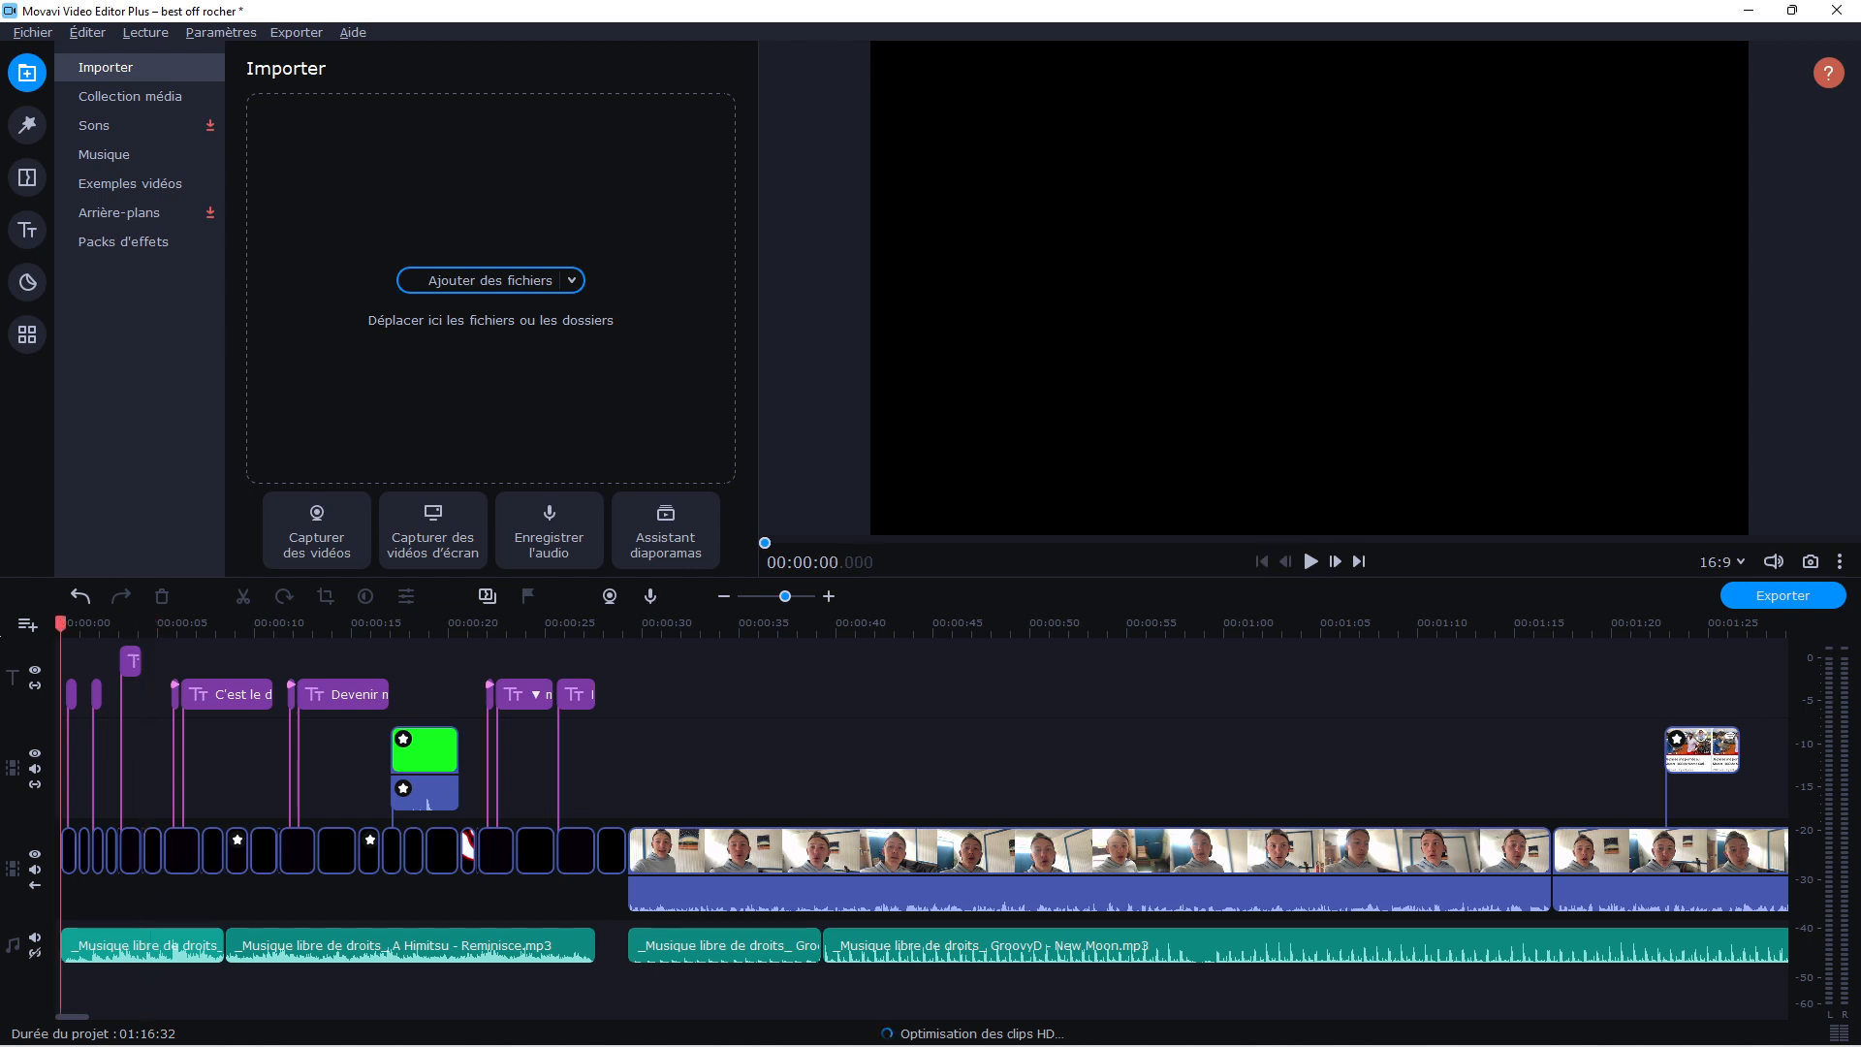
click(1311, 561)
click(343, 620)
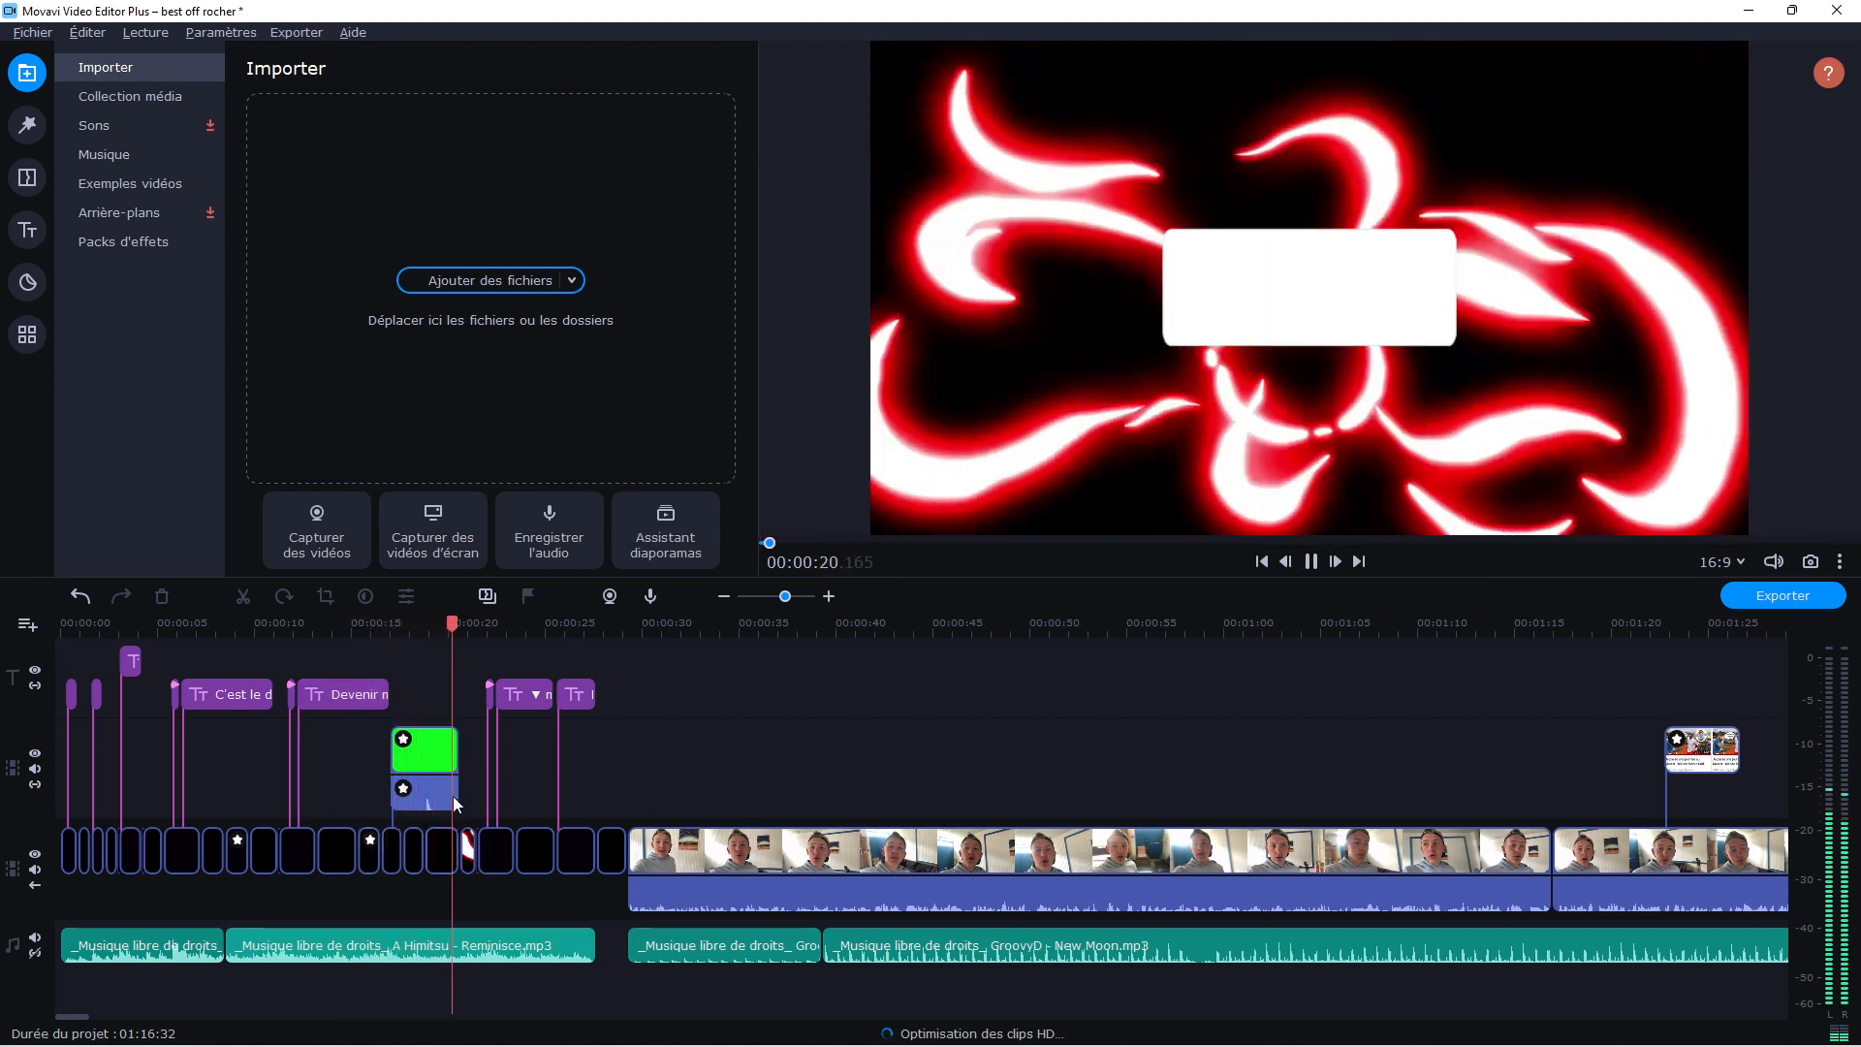
click(1311, 561)
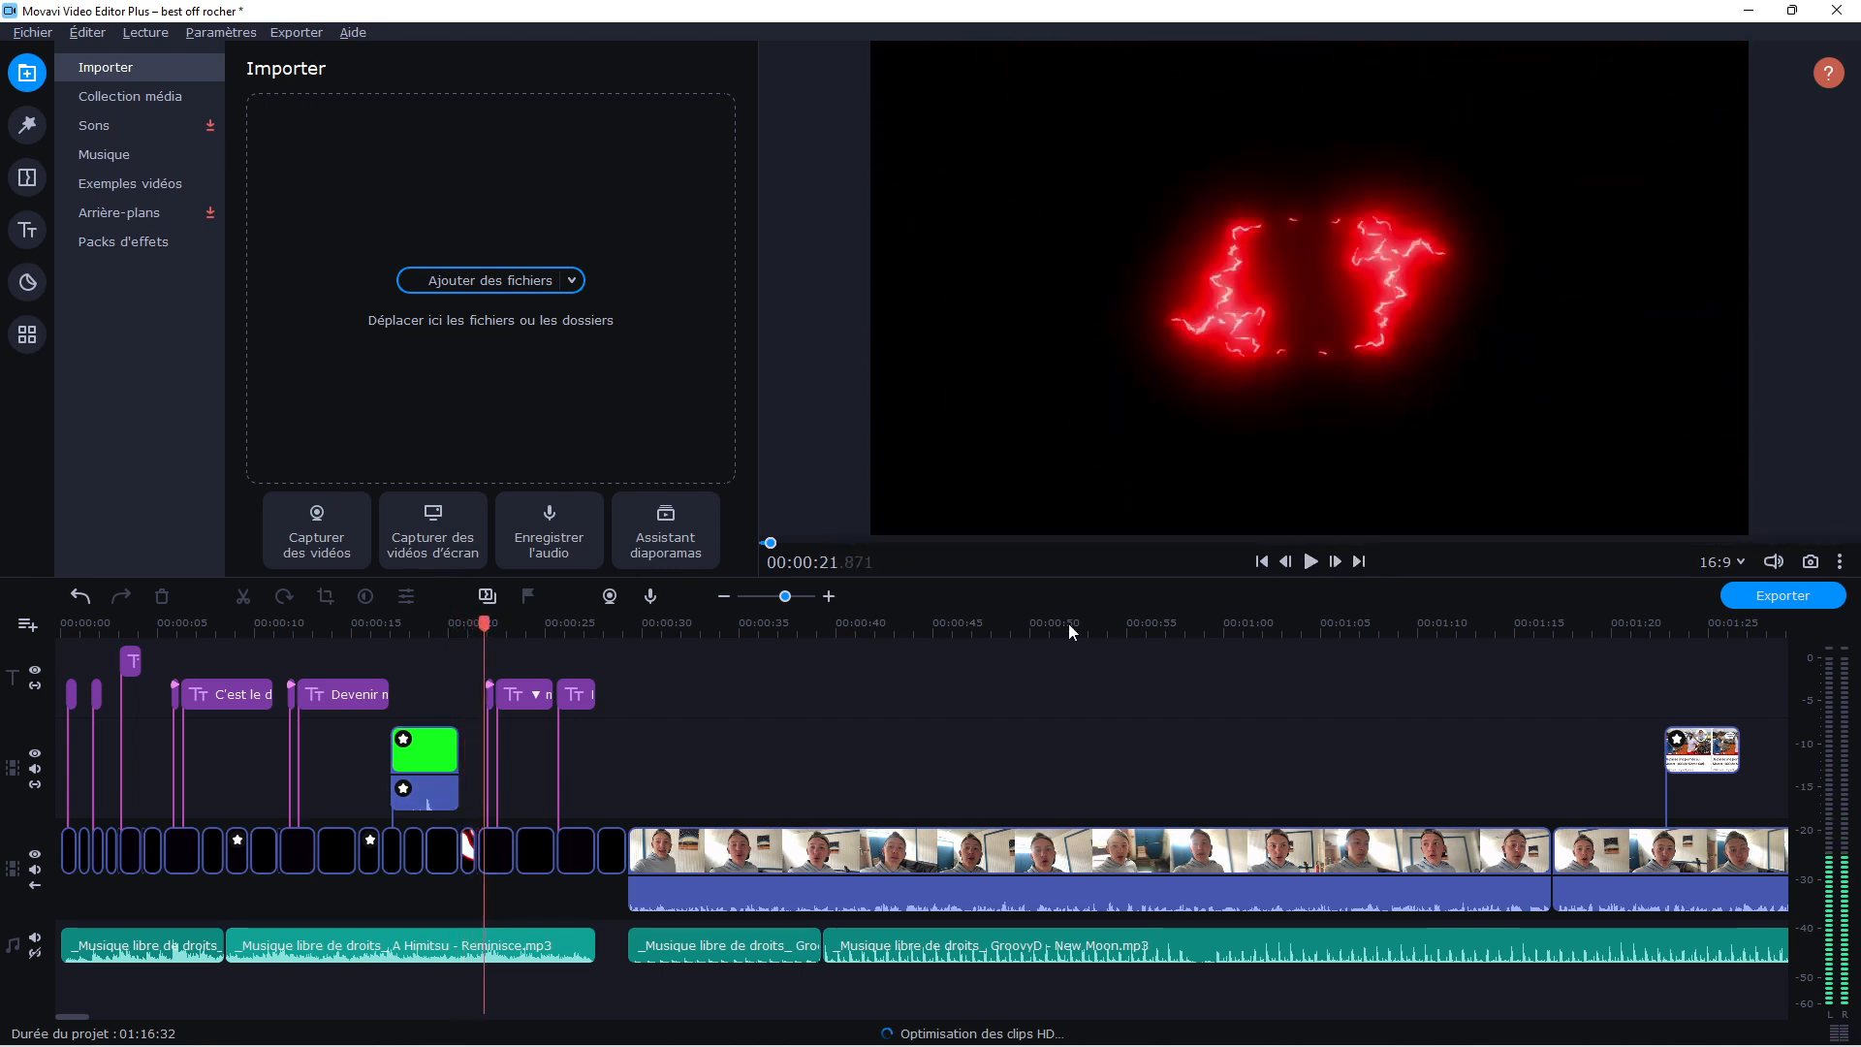
Show more of the timeline and look through the project's media collection down to Roc match complet.mp4
drag(784, 596, 773, 602)
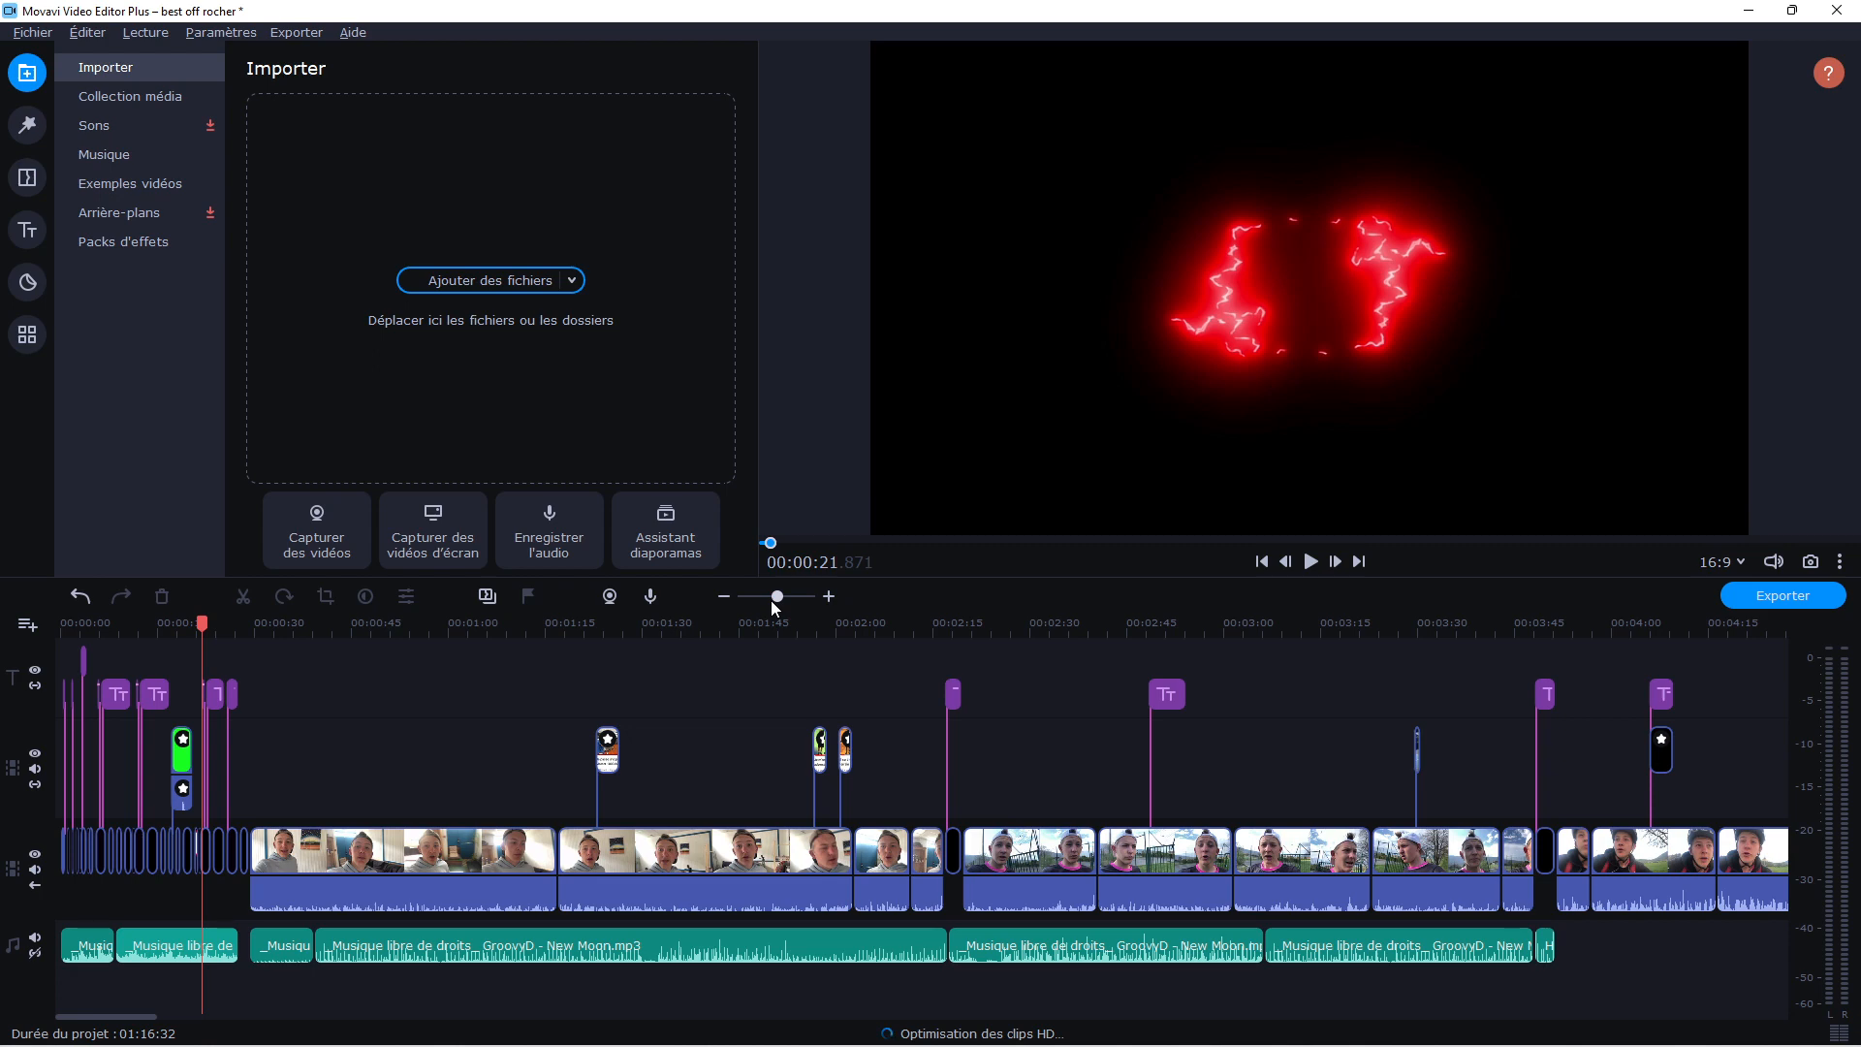
click(145, 96)
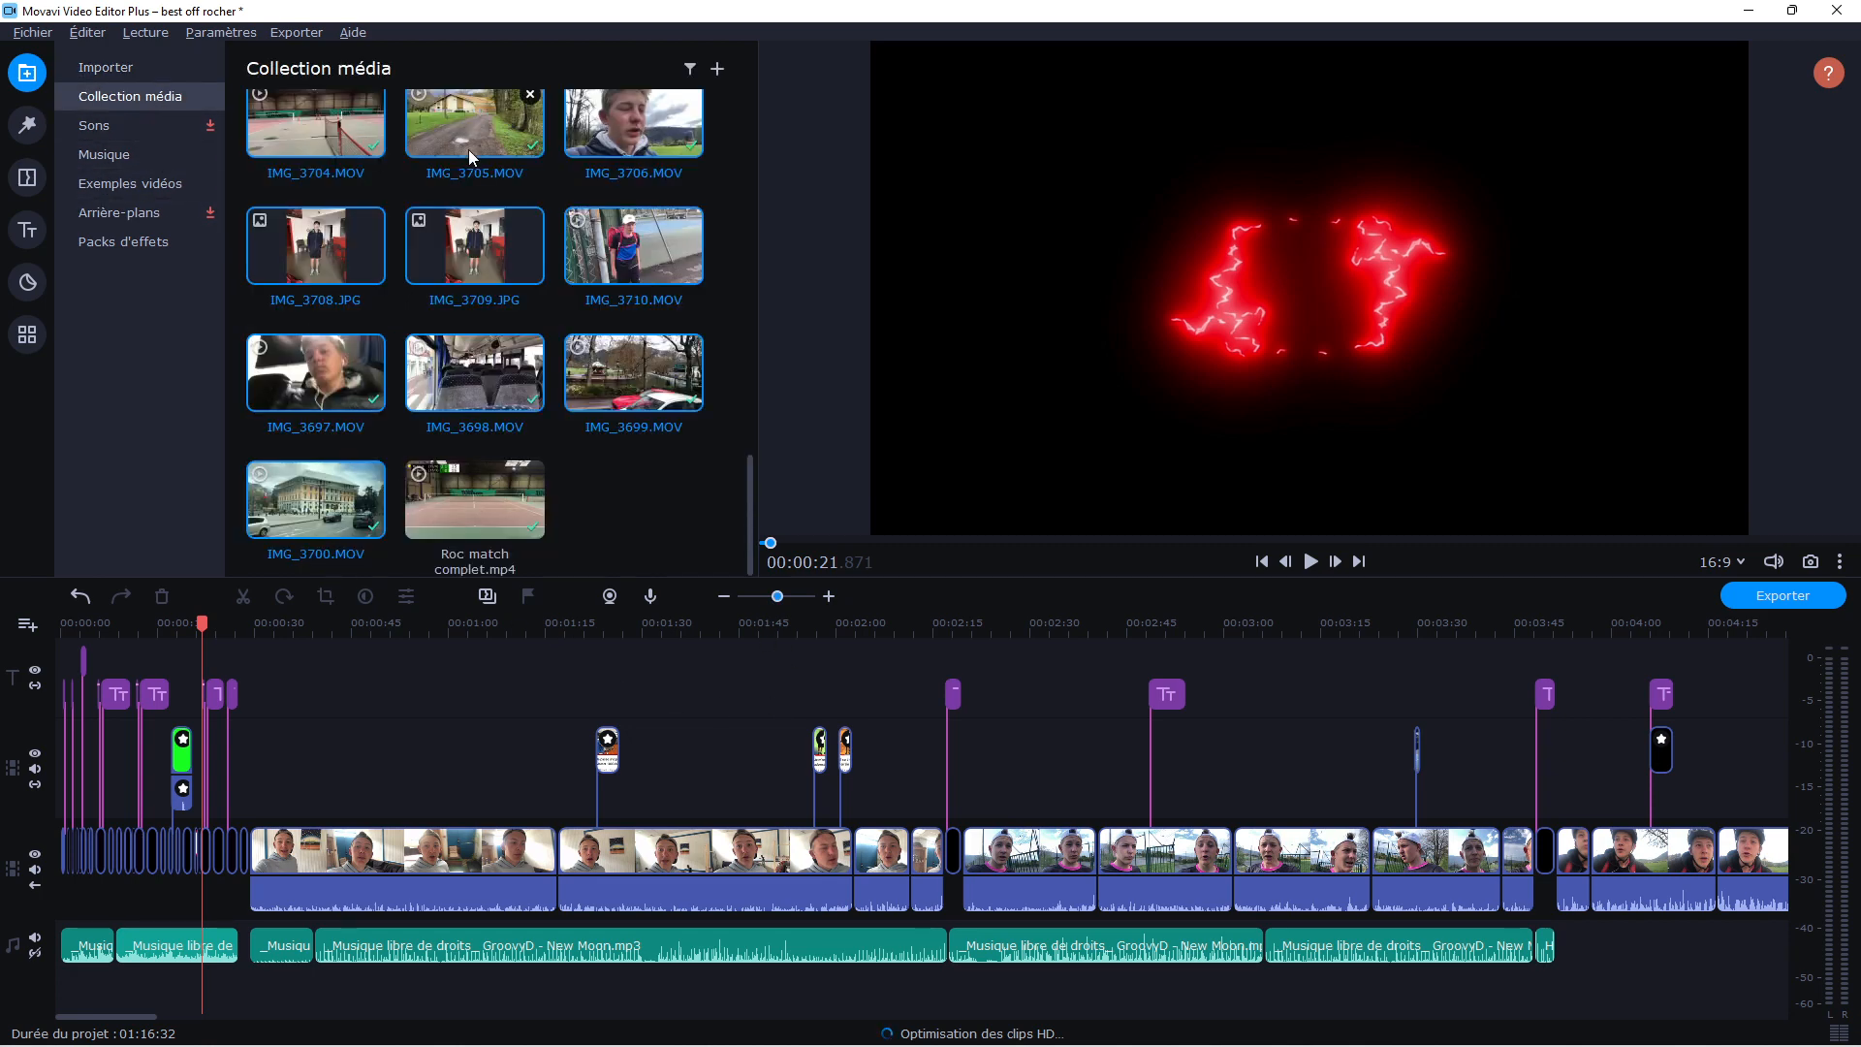
scroll(473, 326, down, 5)
scroll(471, 326, up, 5)
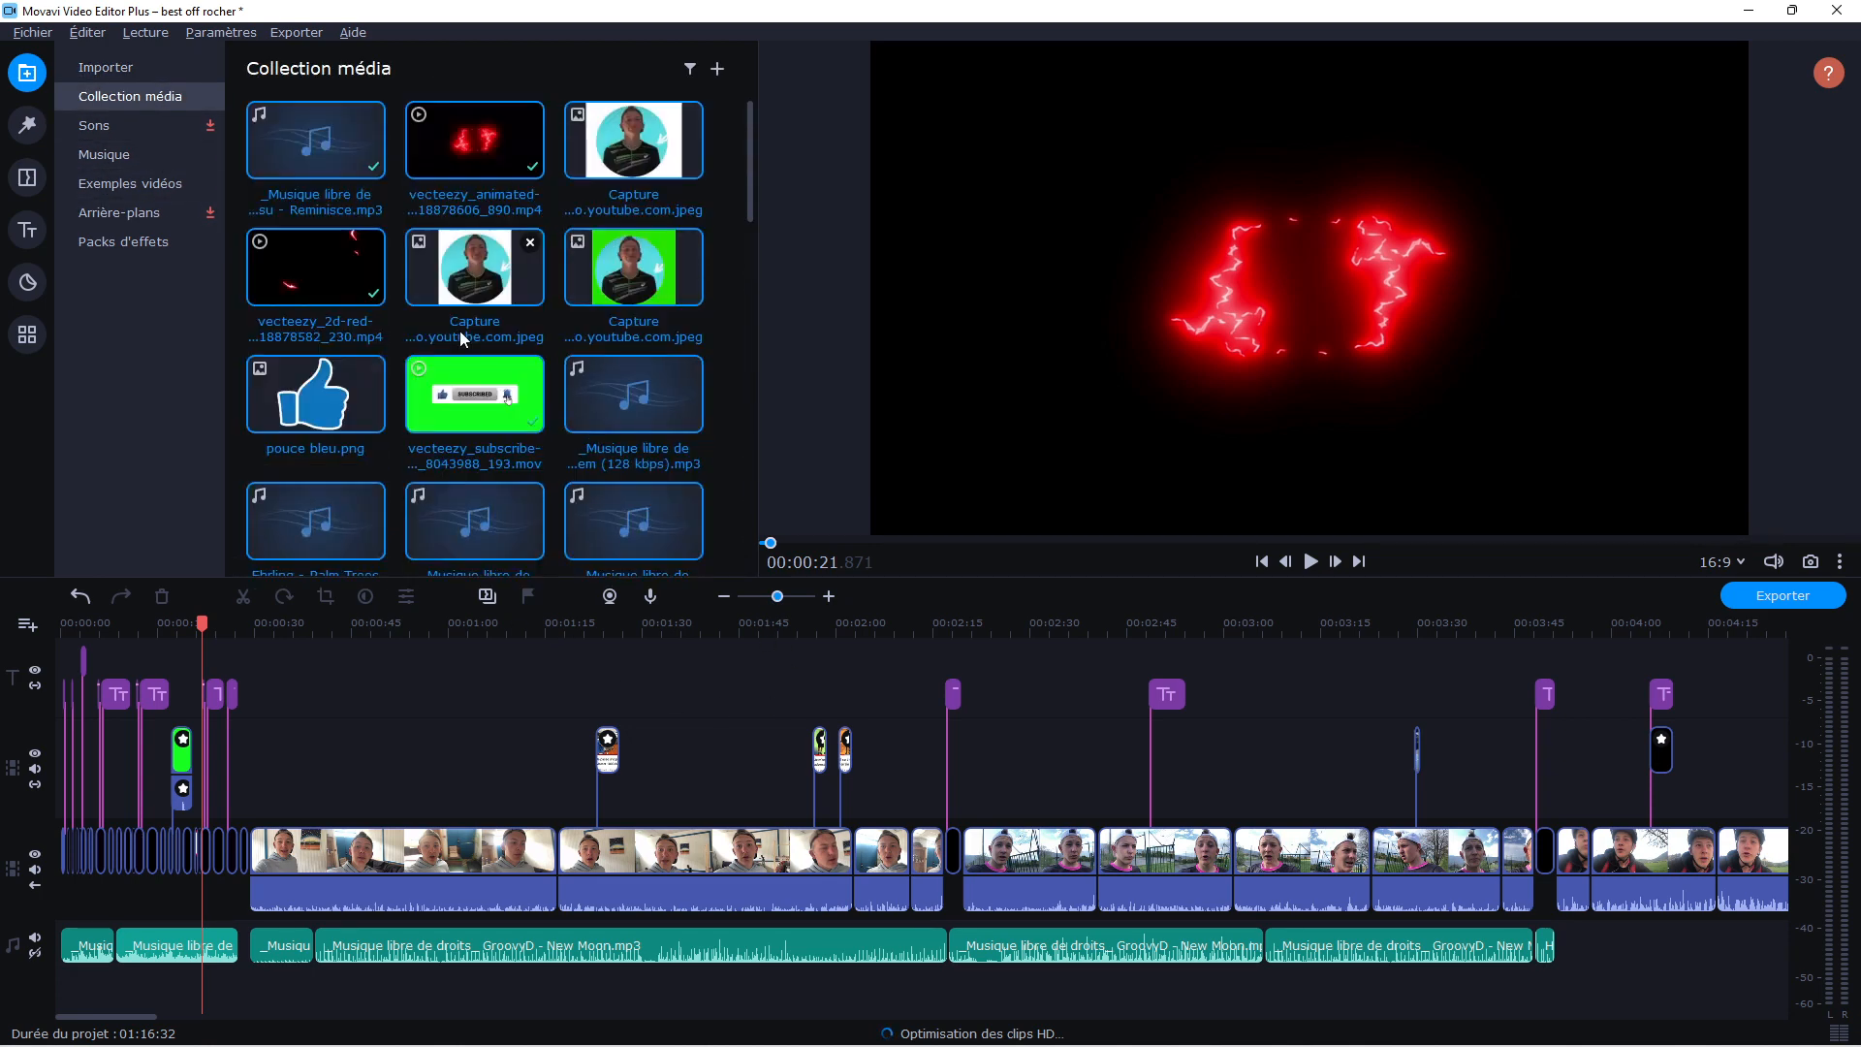
scroll(468, 337, down, 3)
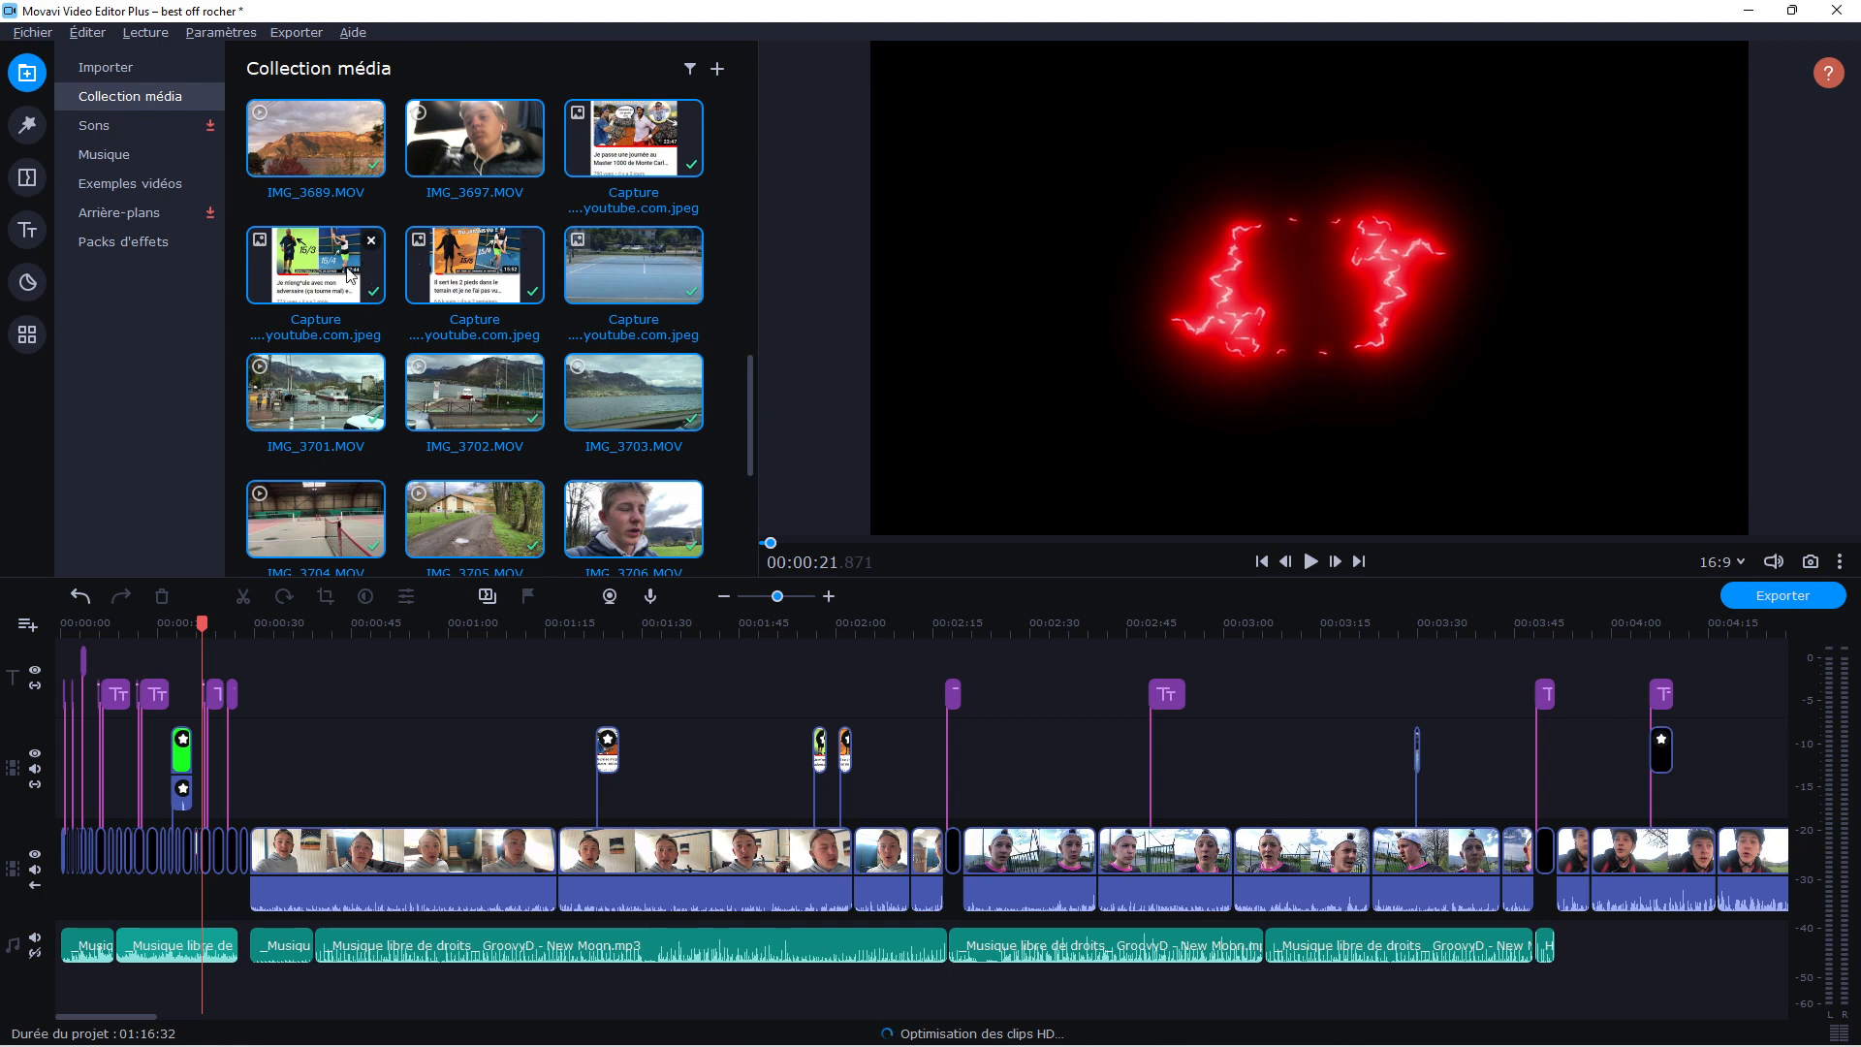
scroll(444, 304, down, 3)
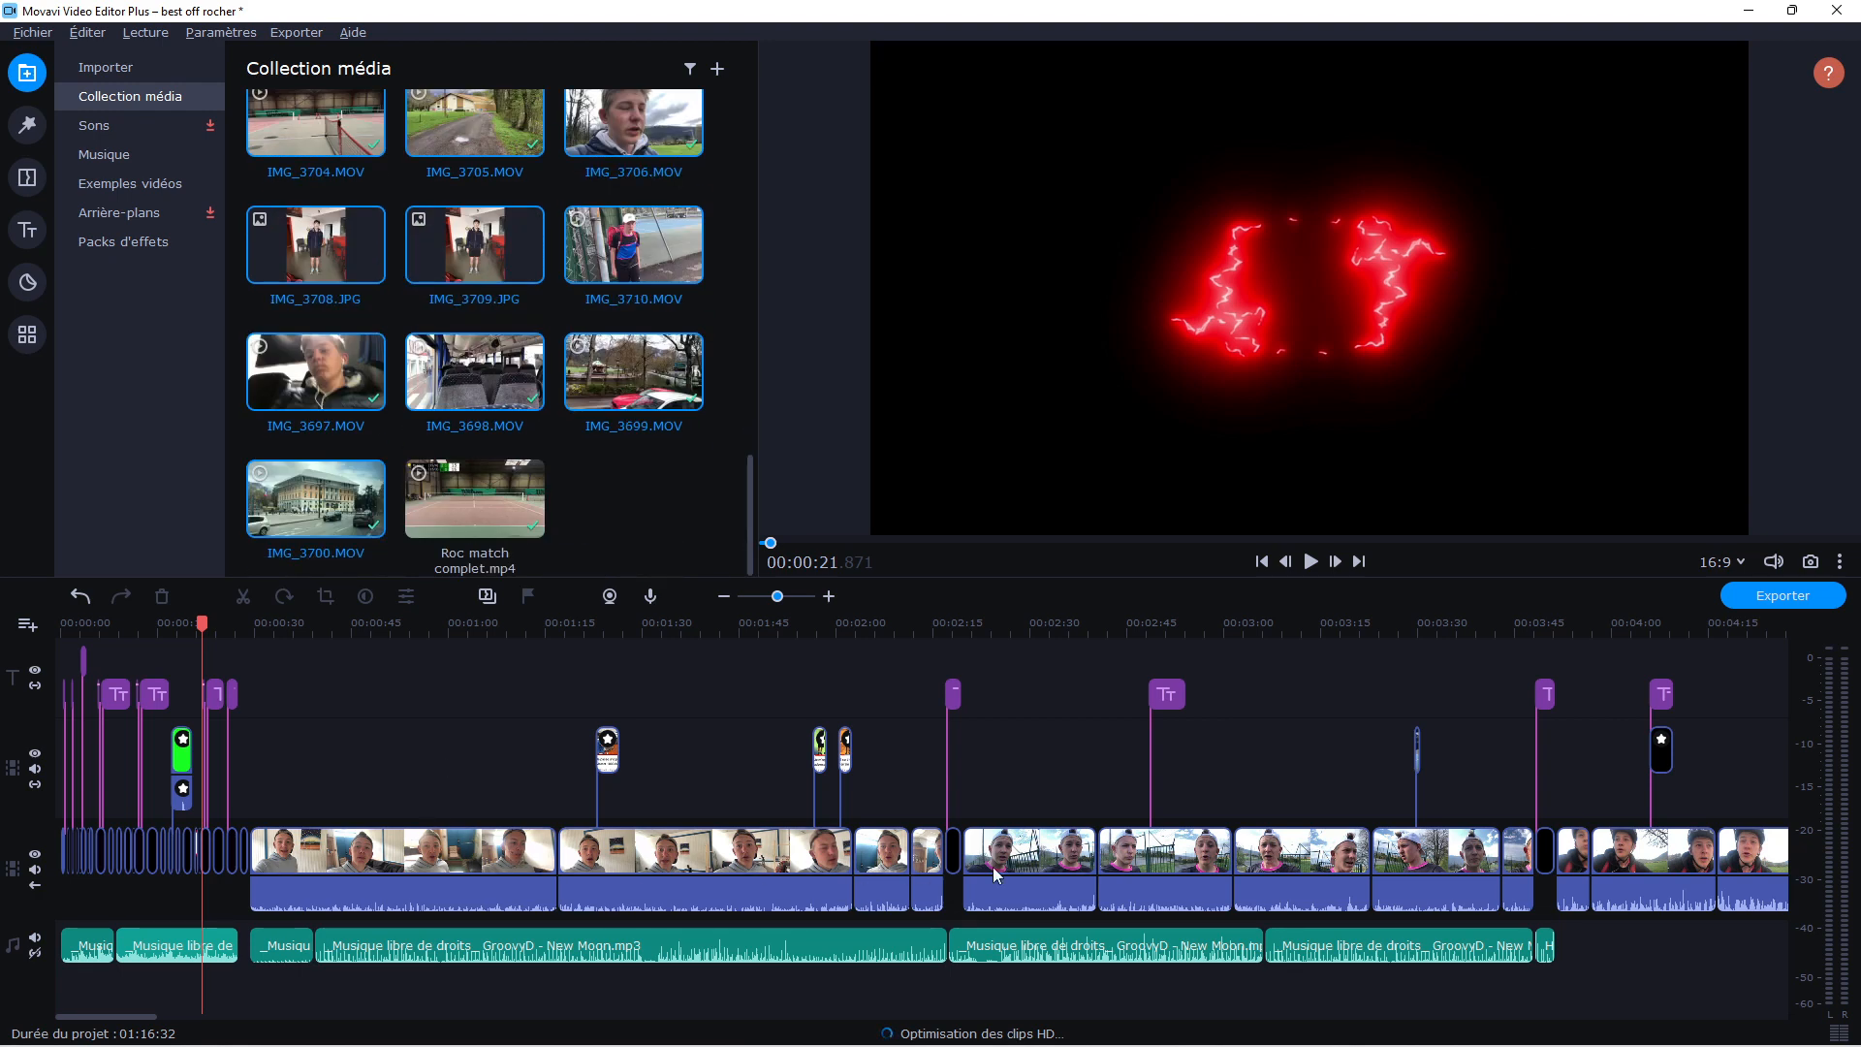
Preview the timeline's thumbnail overlays near 00:01:57 and 00:02:00, then the black title screens near 00:02:17 and 00:03:50
drag(778, 599, 778, 599)
click(613, 619)
click(816, 634)
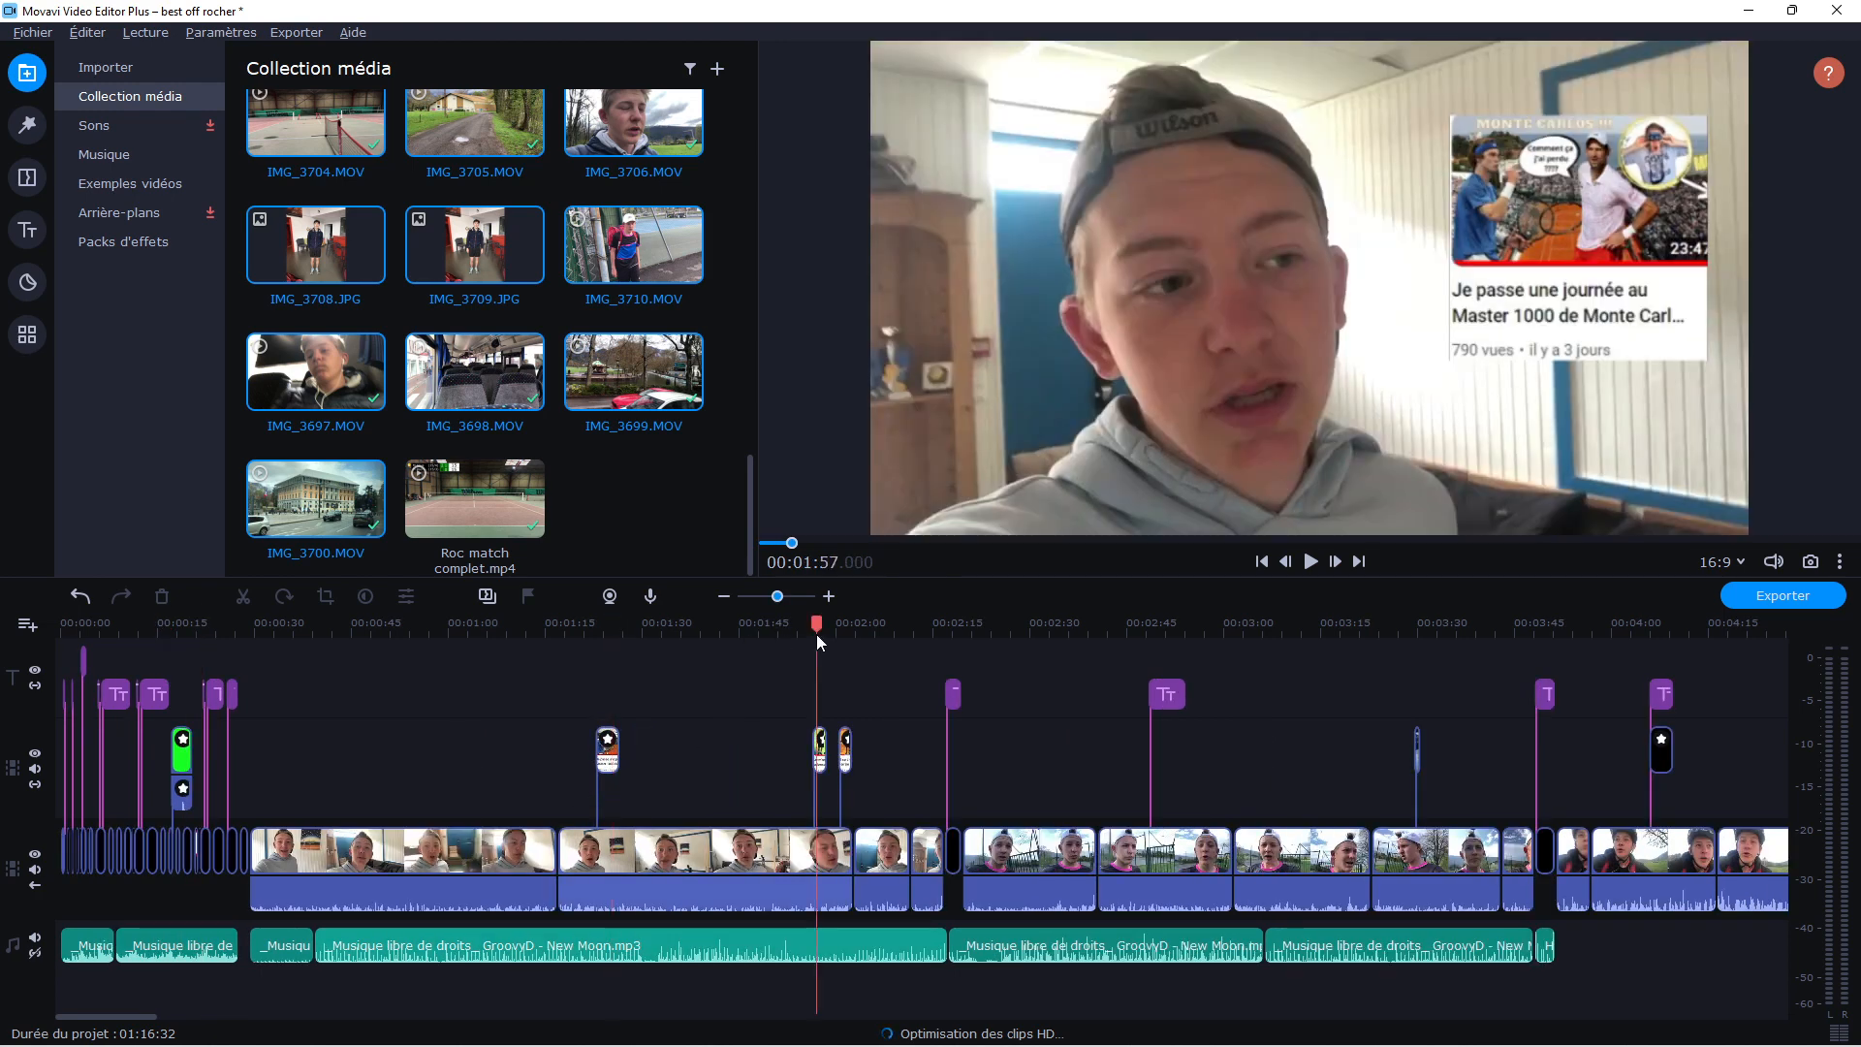
click(838, 631)
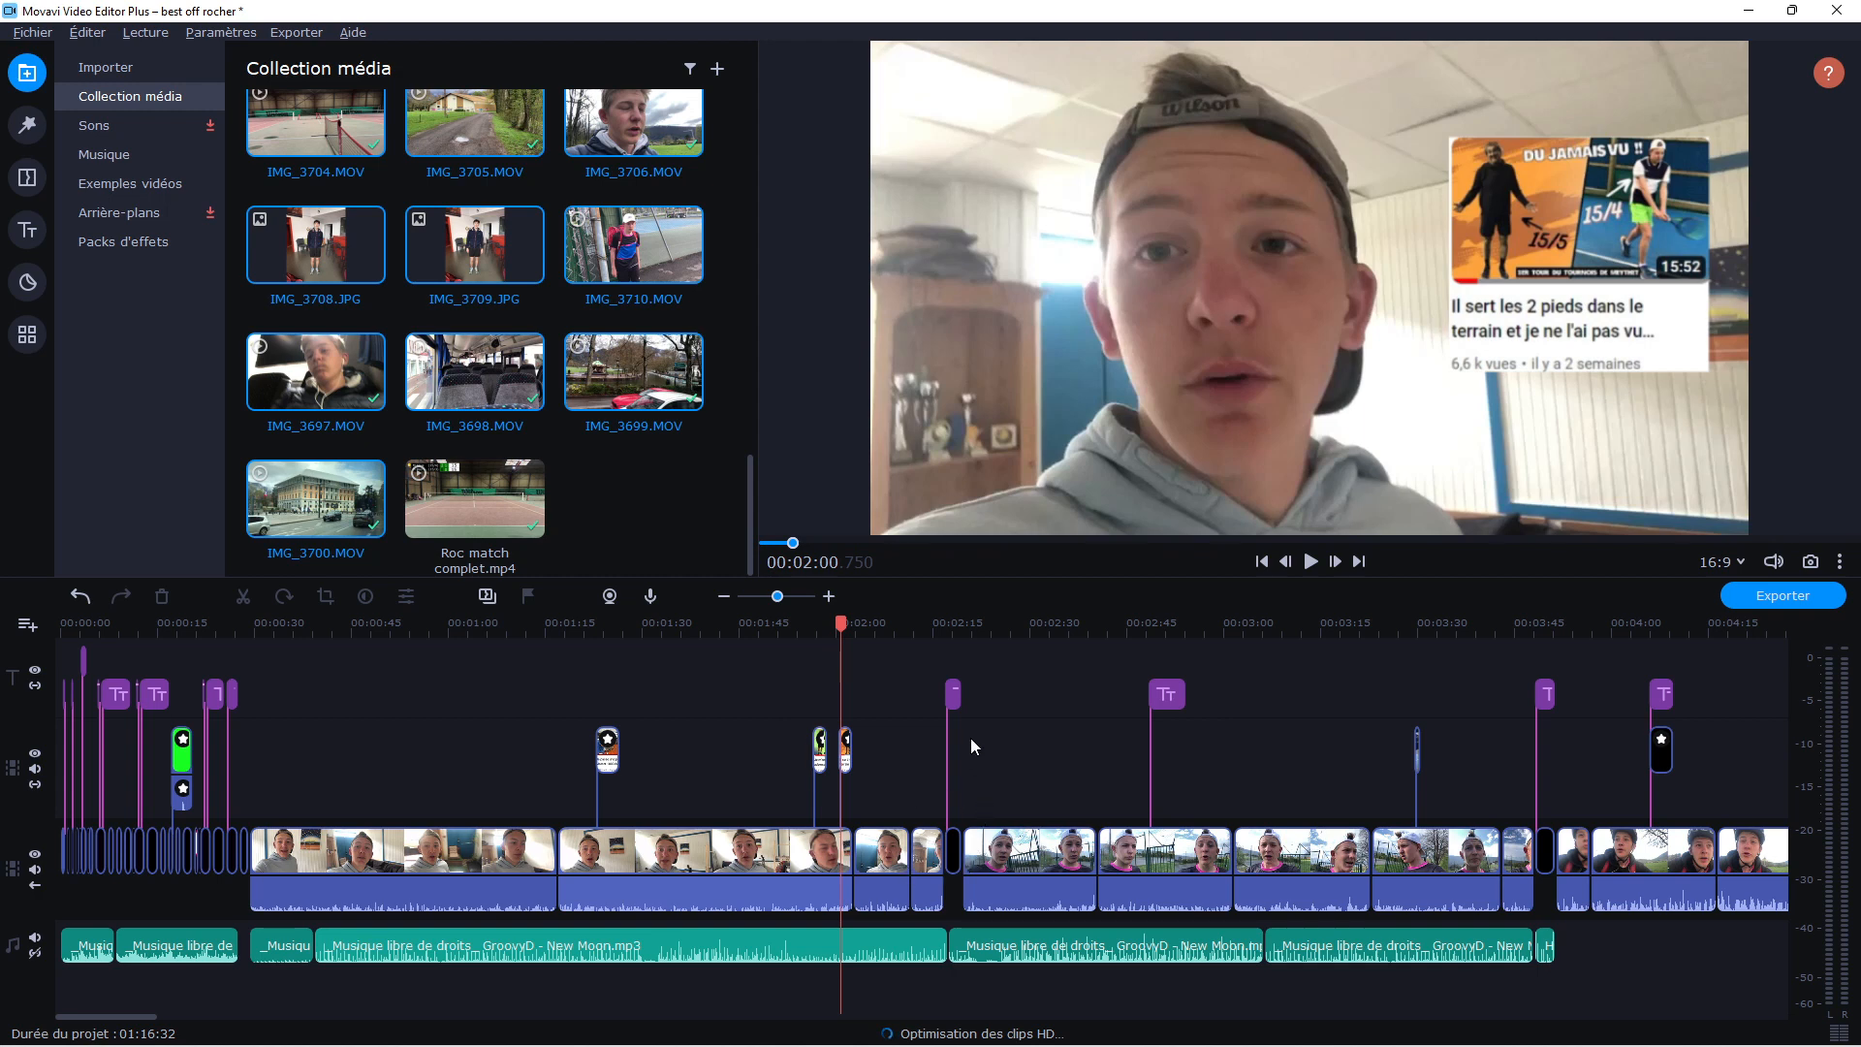
click(946, 631)
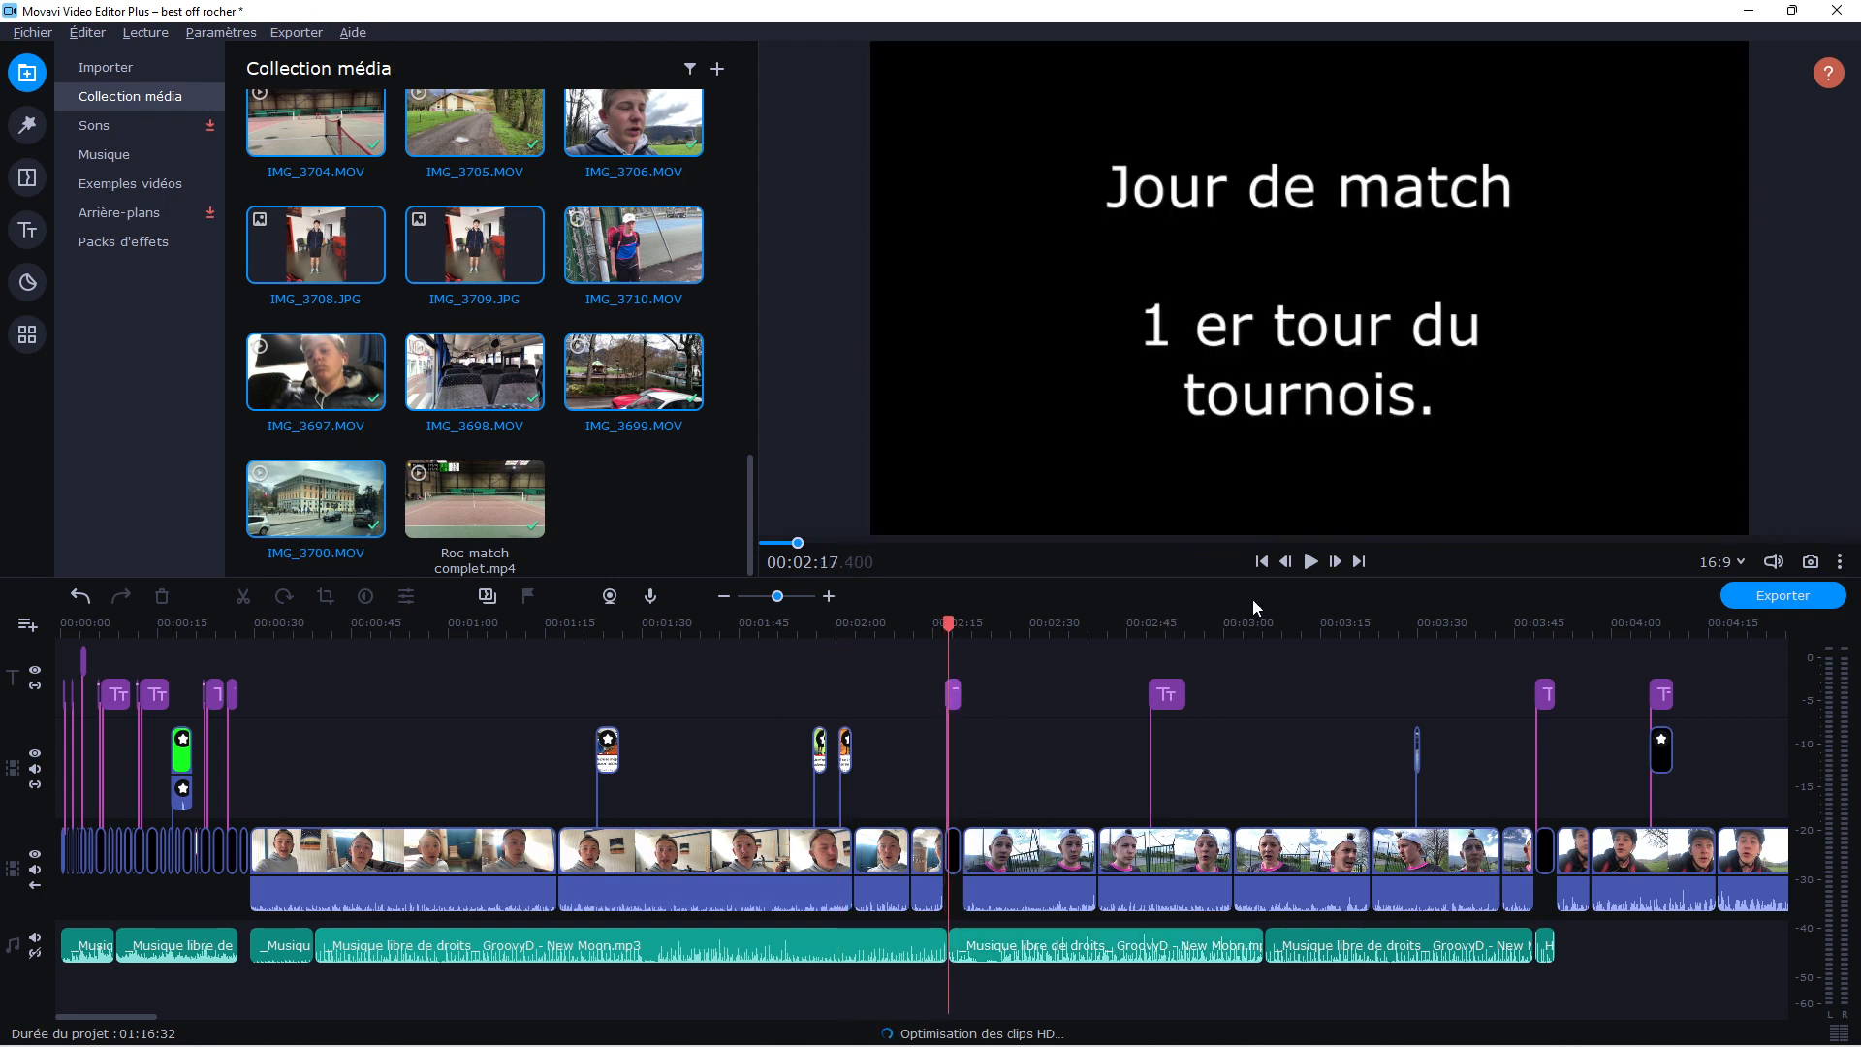
click(1543, 622)
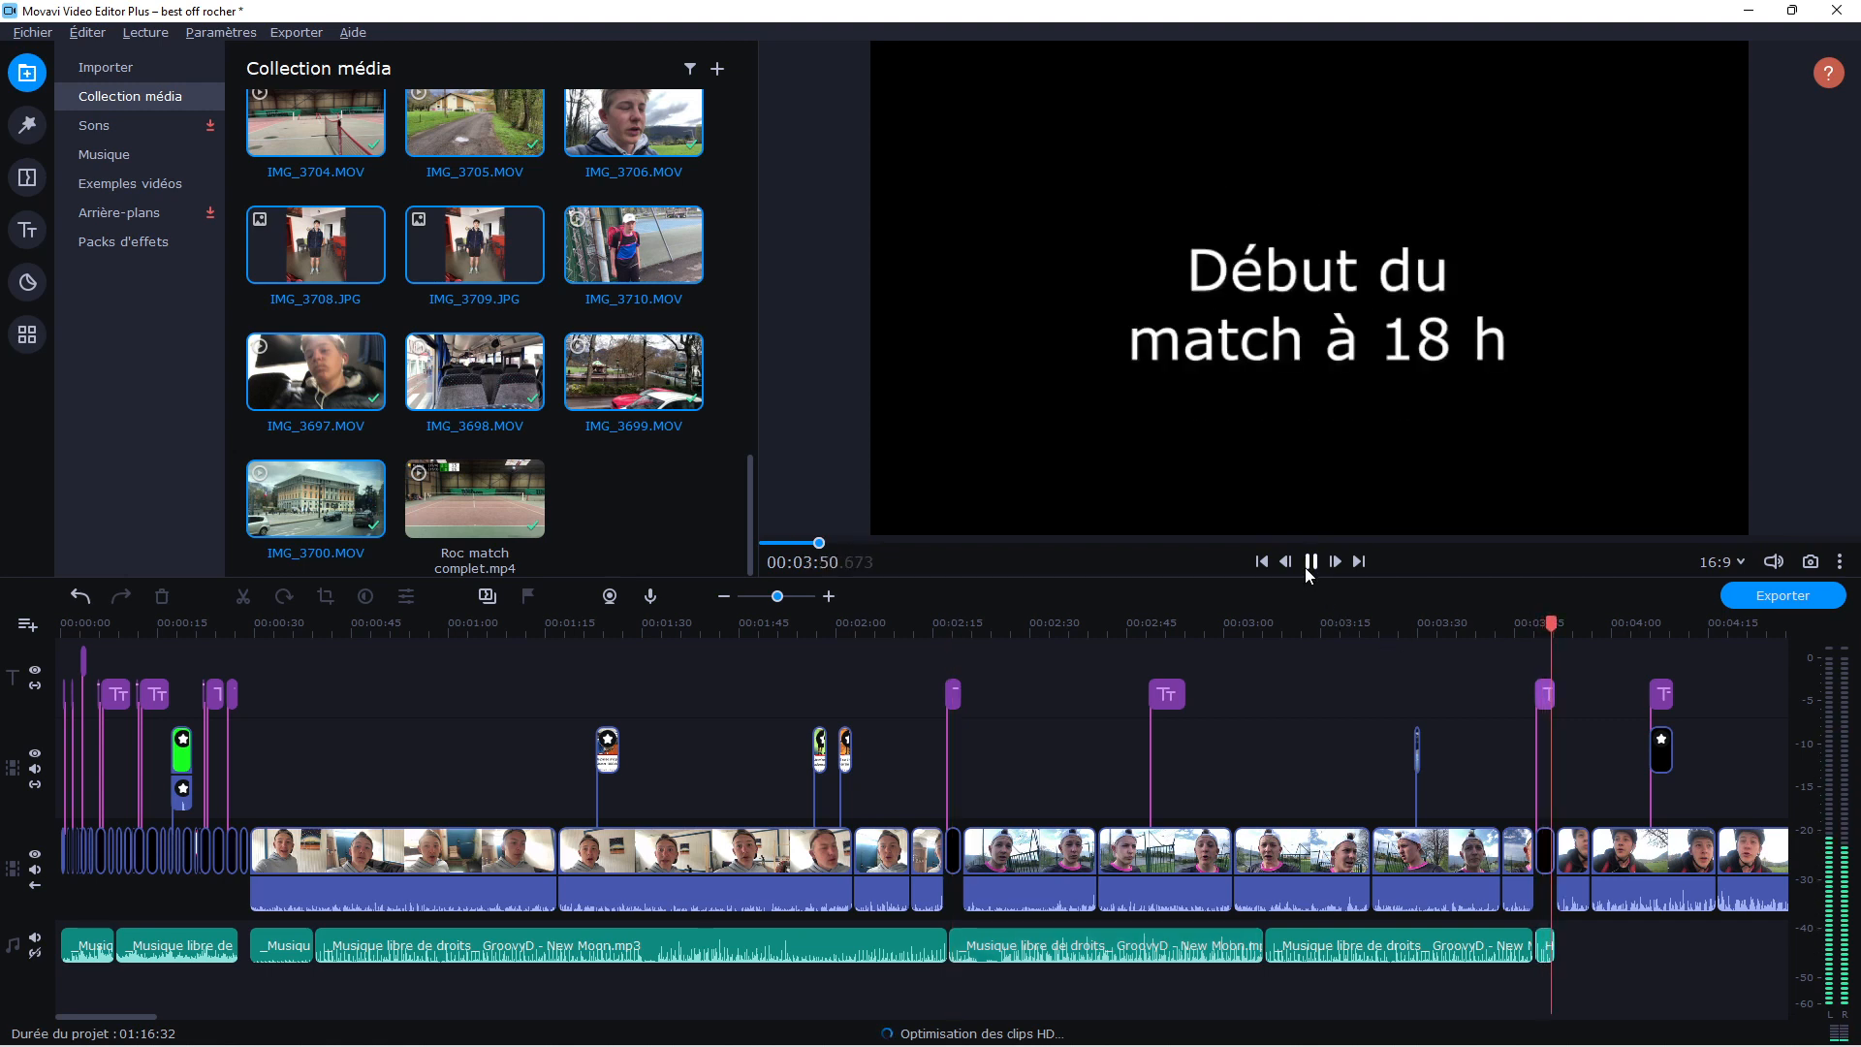
click(1307, 565)
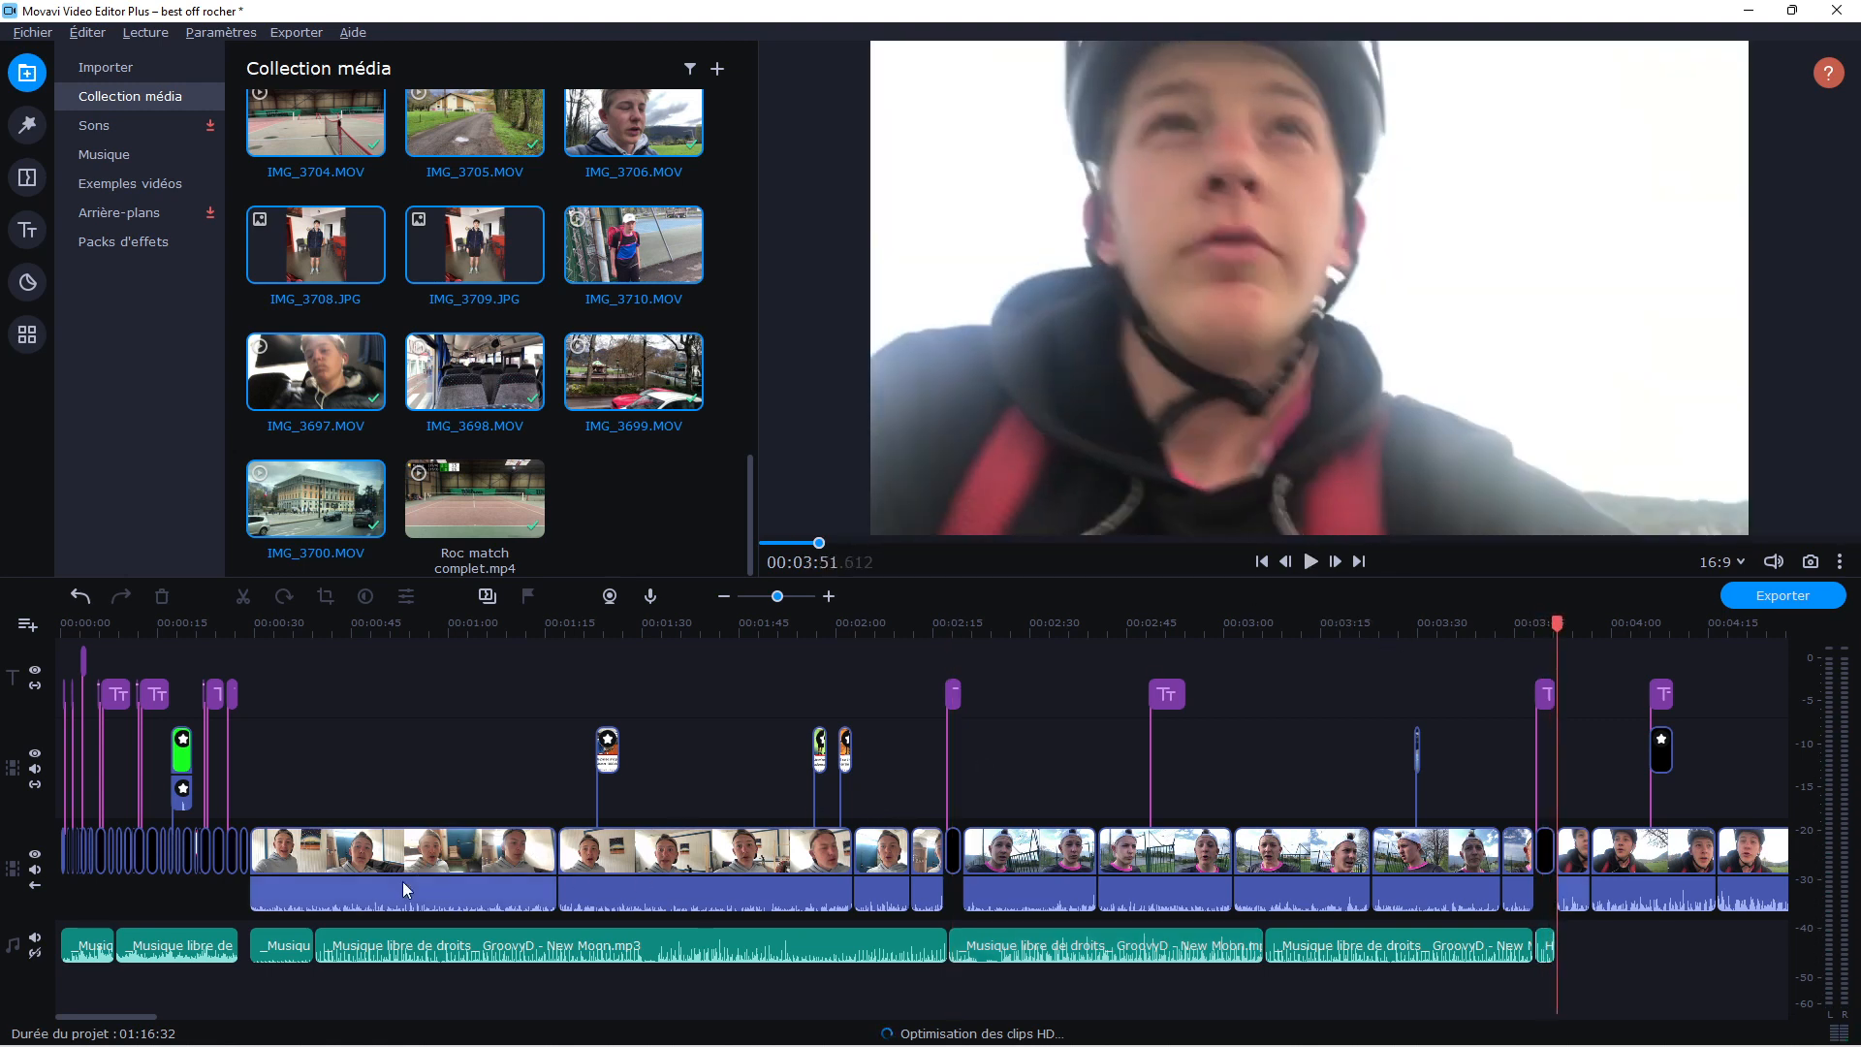
Check the volume settings of the talking clip at about 00:00:57 and of the GroovyD - New Moon music clip beneath it
drag(779, 597, 771, 602)
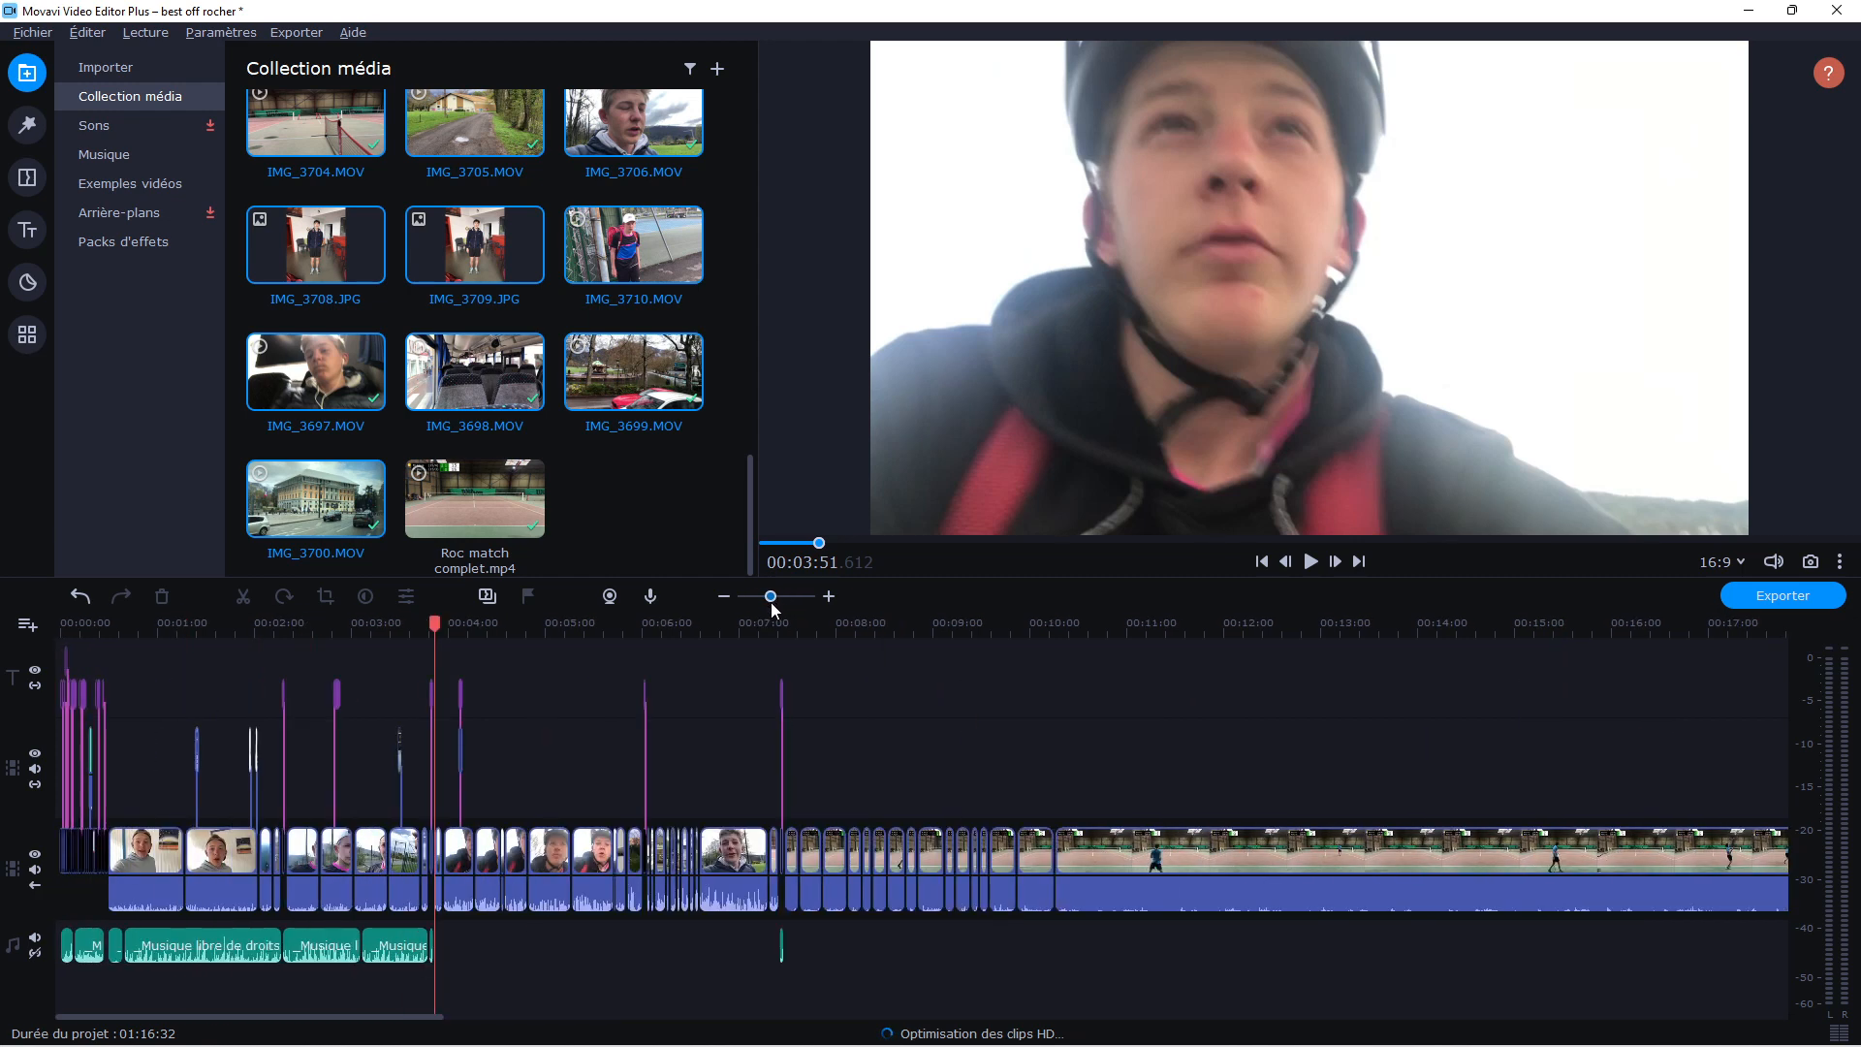
double_click(153, 857)
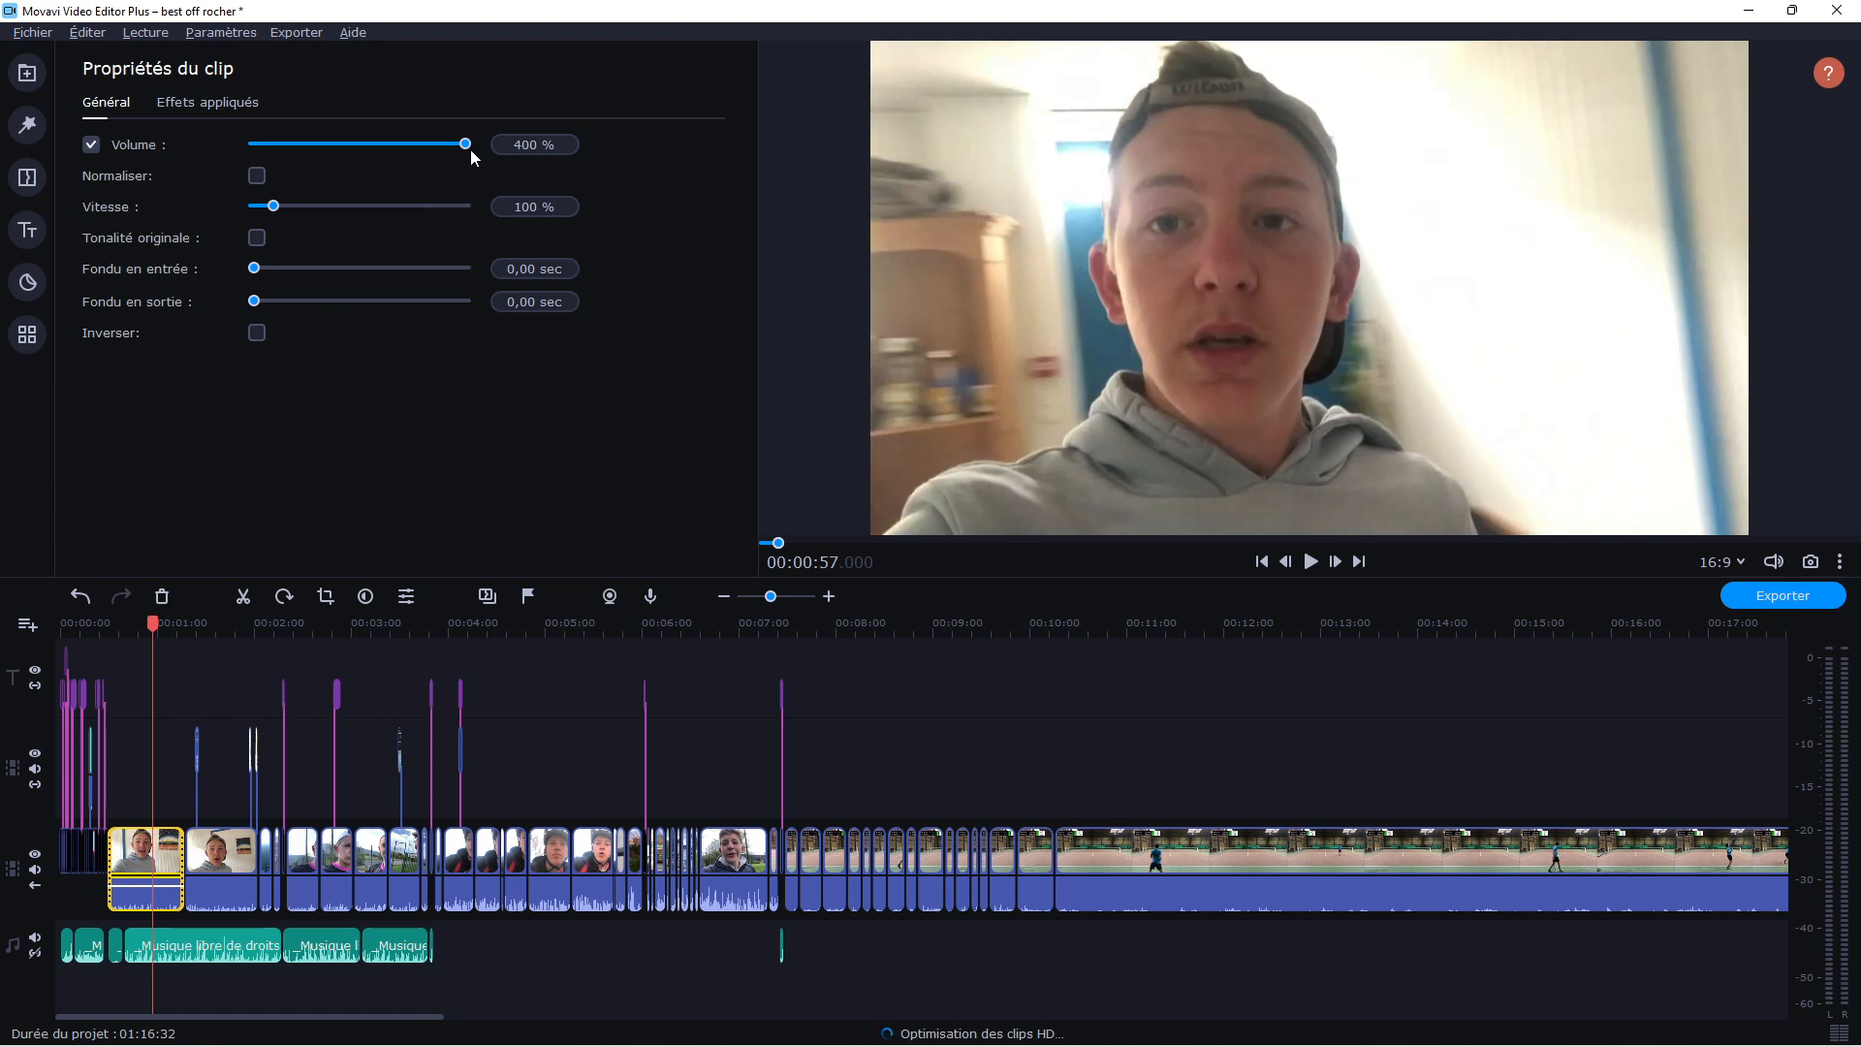
click(165, 937)
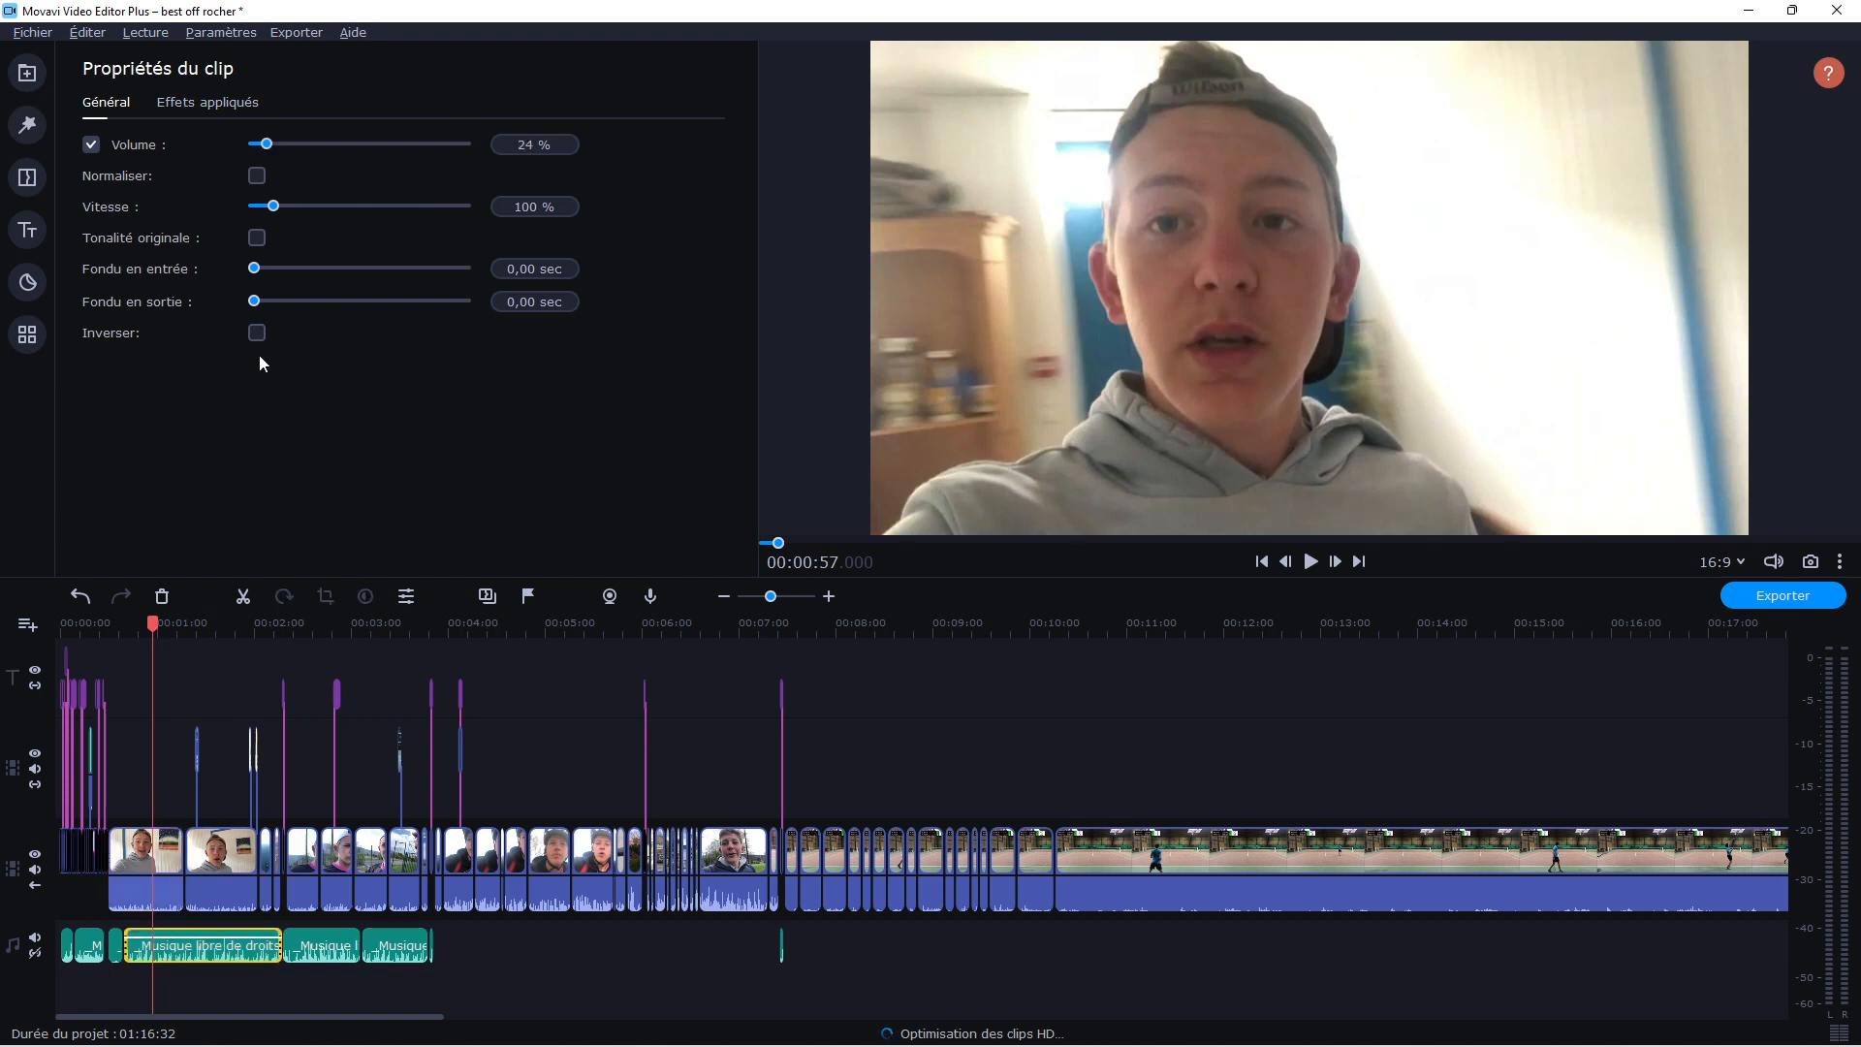
click(354, 750)
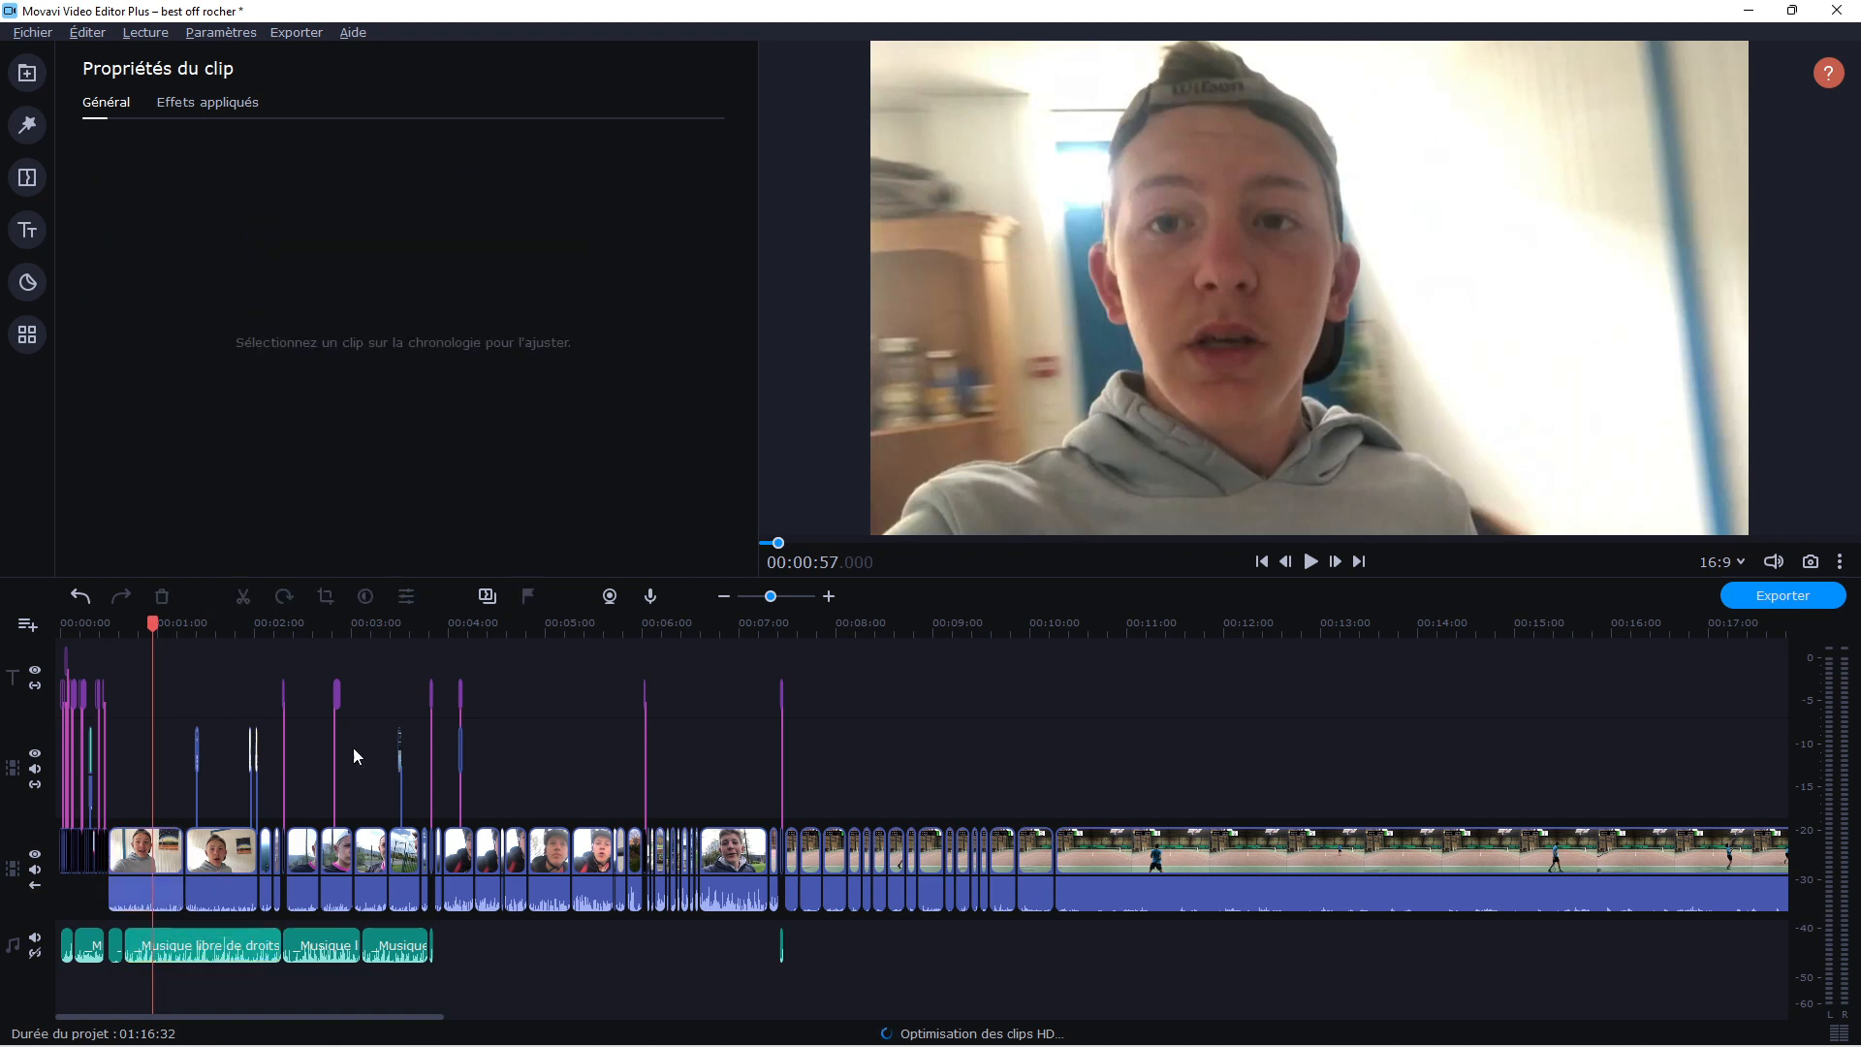
click(155, 948)
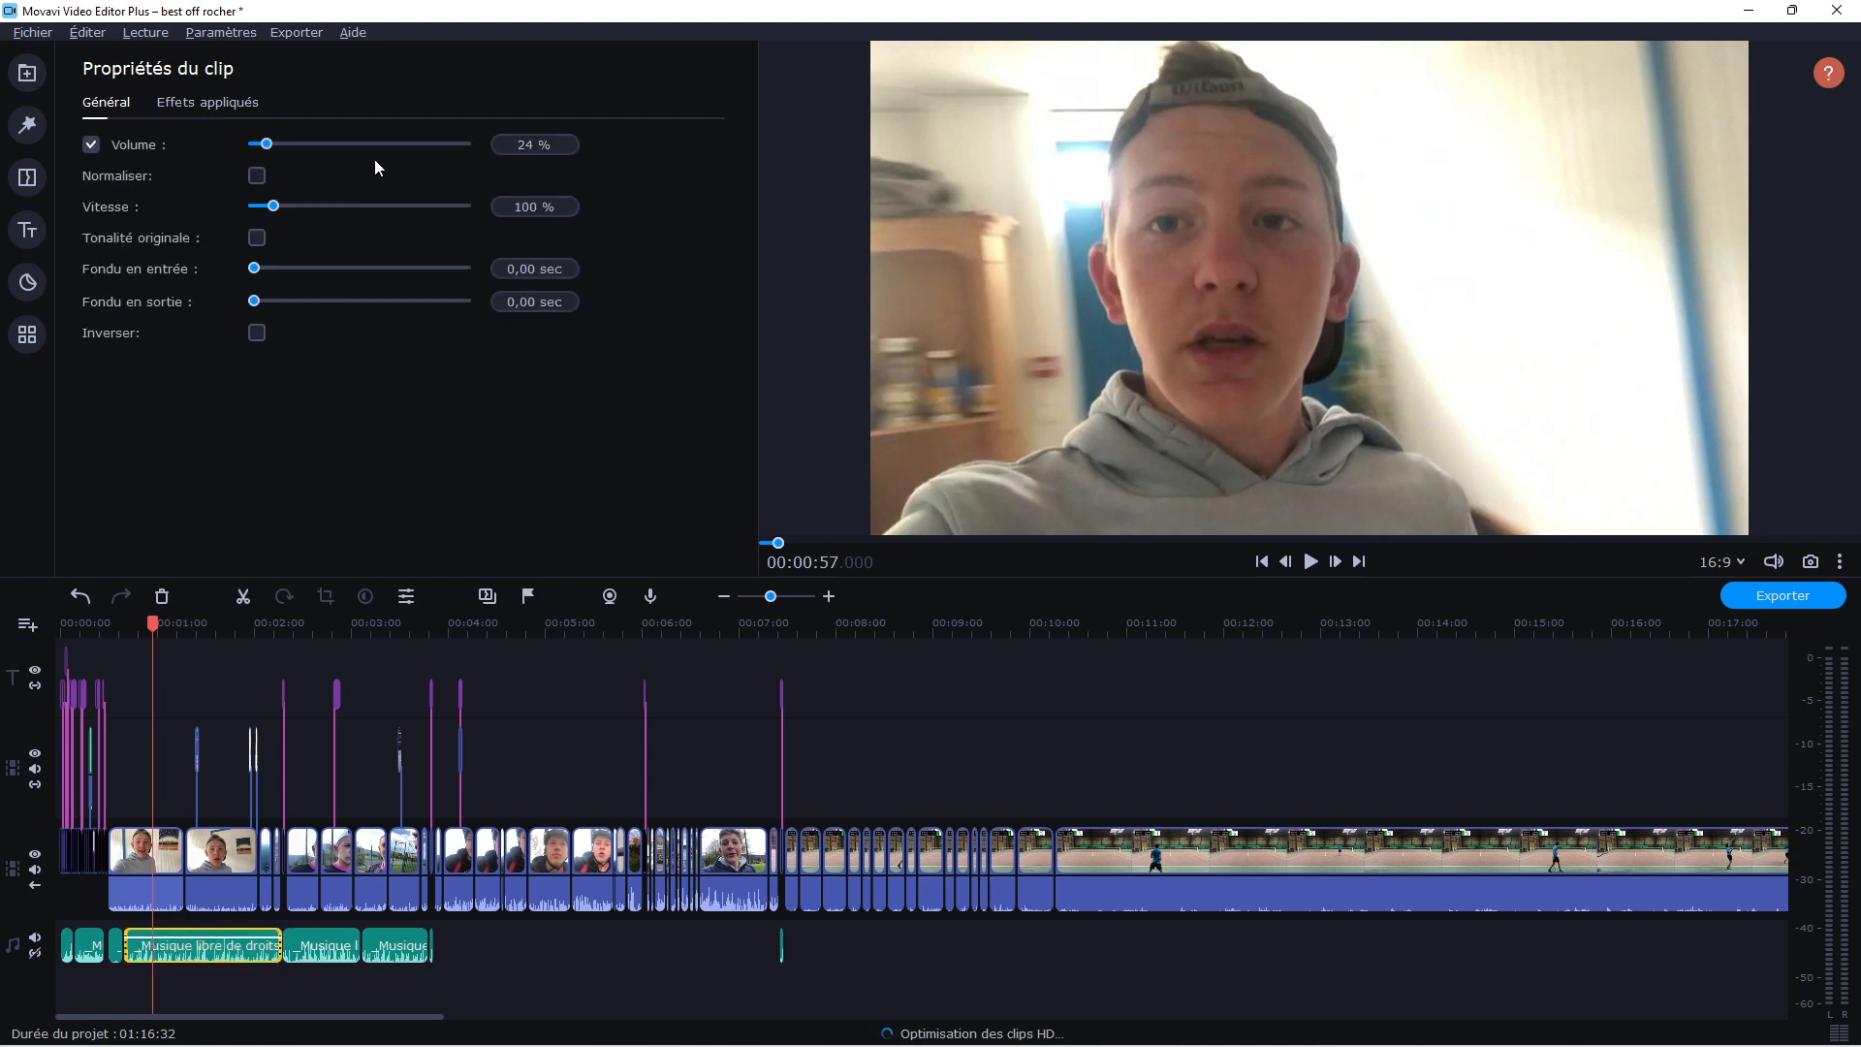
click(304, 697)
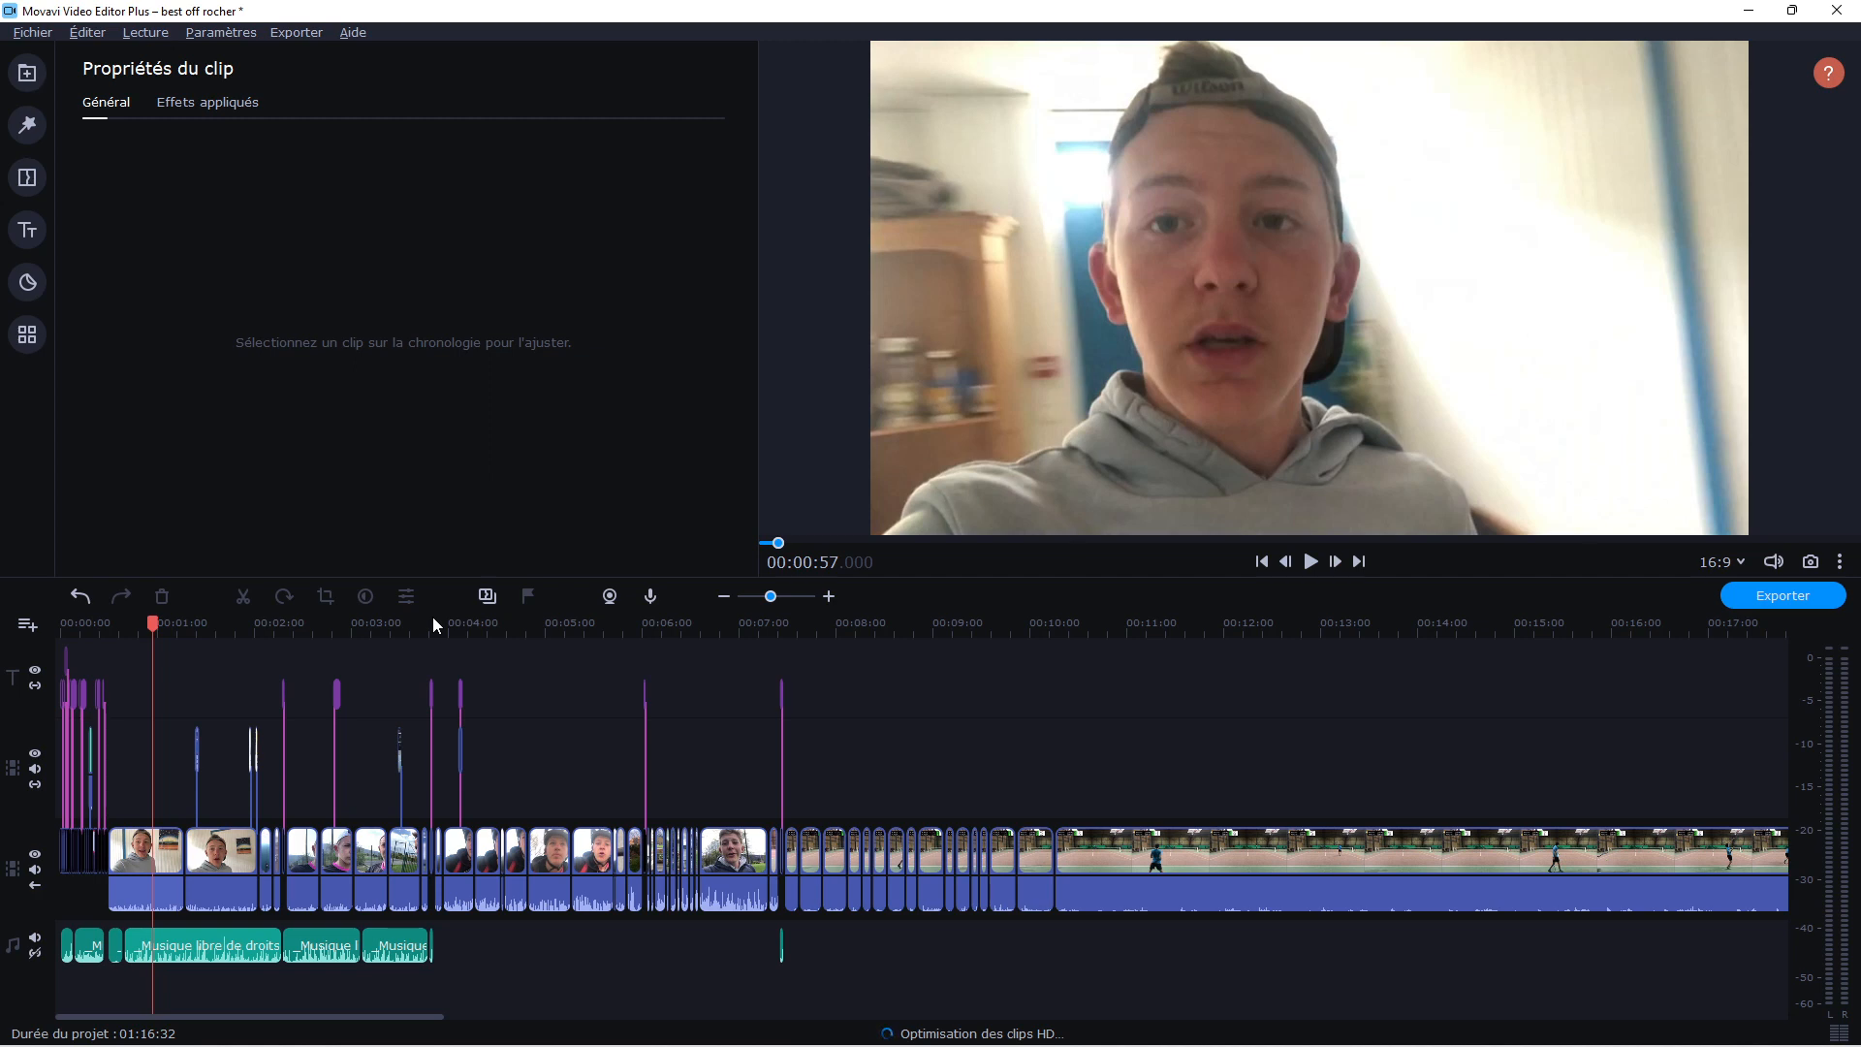
View the transition from the outdoor talking clip at about 00:07:16 into the cut match footage and play it from about 00:09:29
click(776, 629)
click(766, 628)
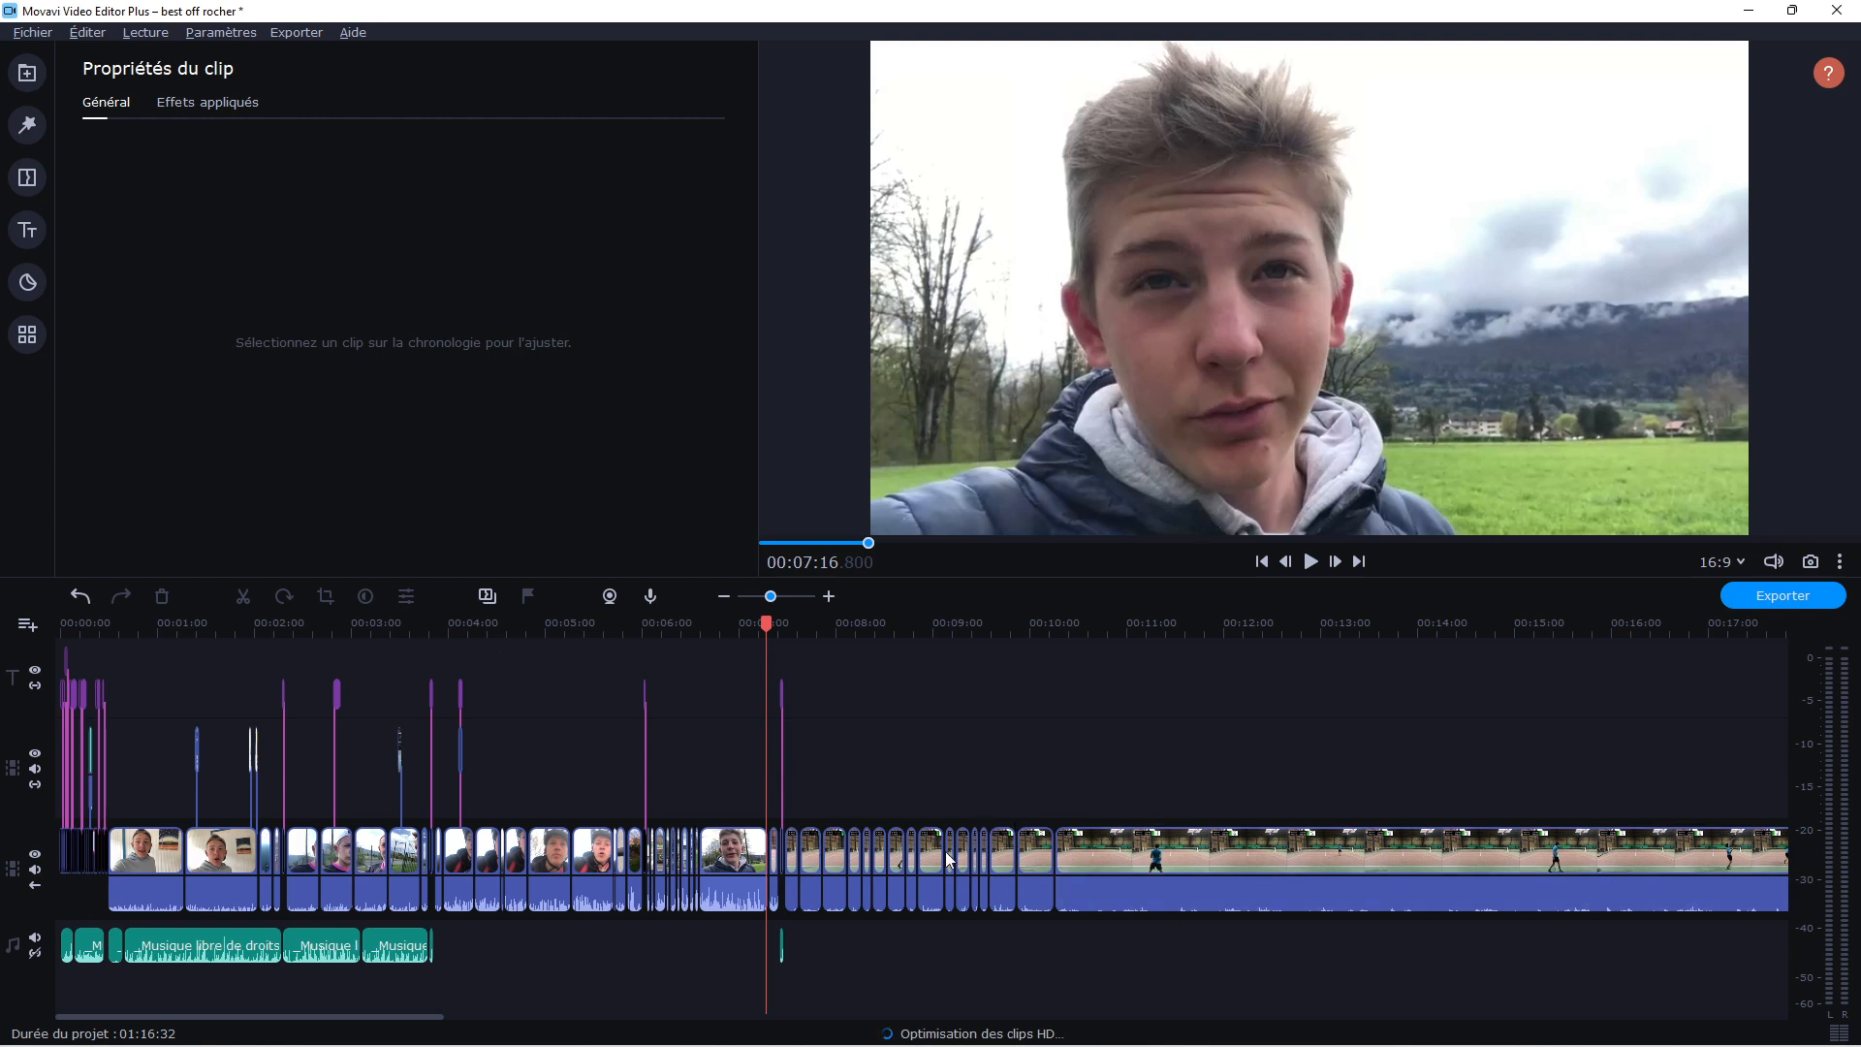
scroll(902, 787, right, 6)
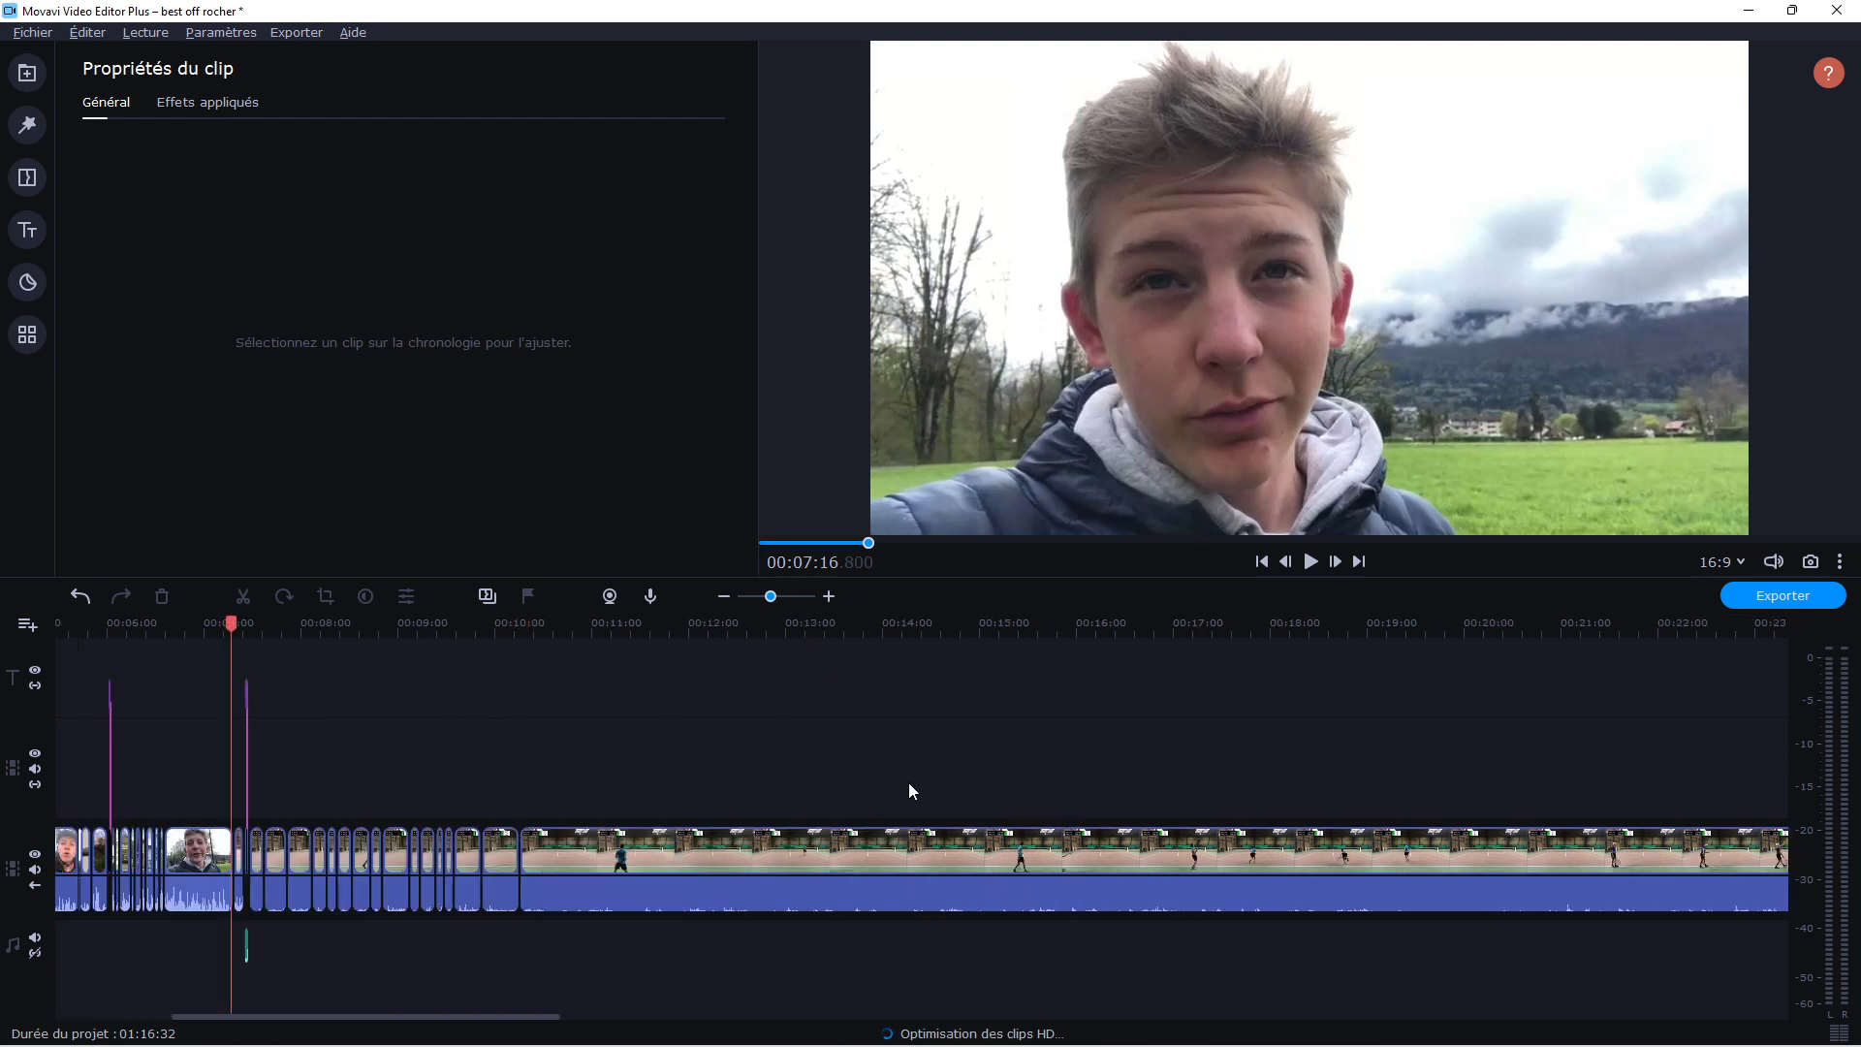
scroll(906, 784, left, 3)
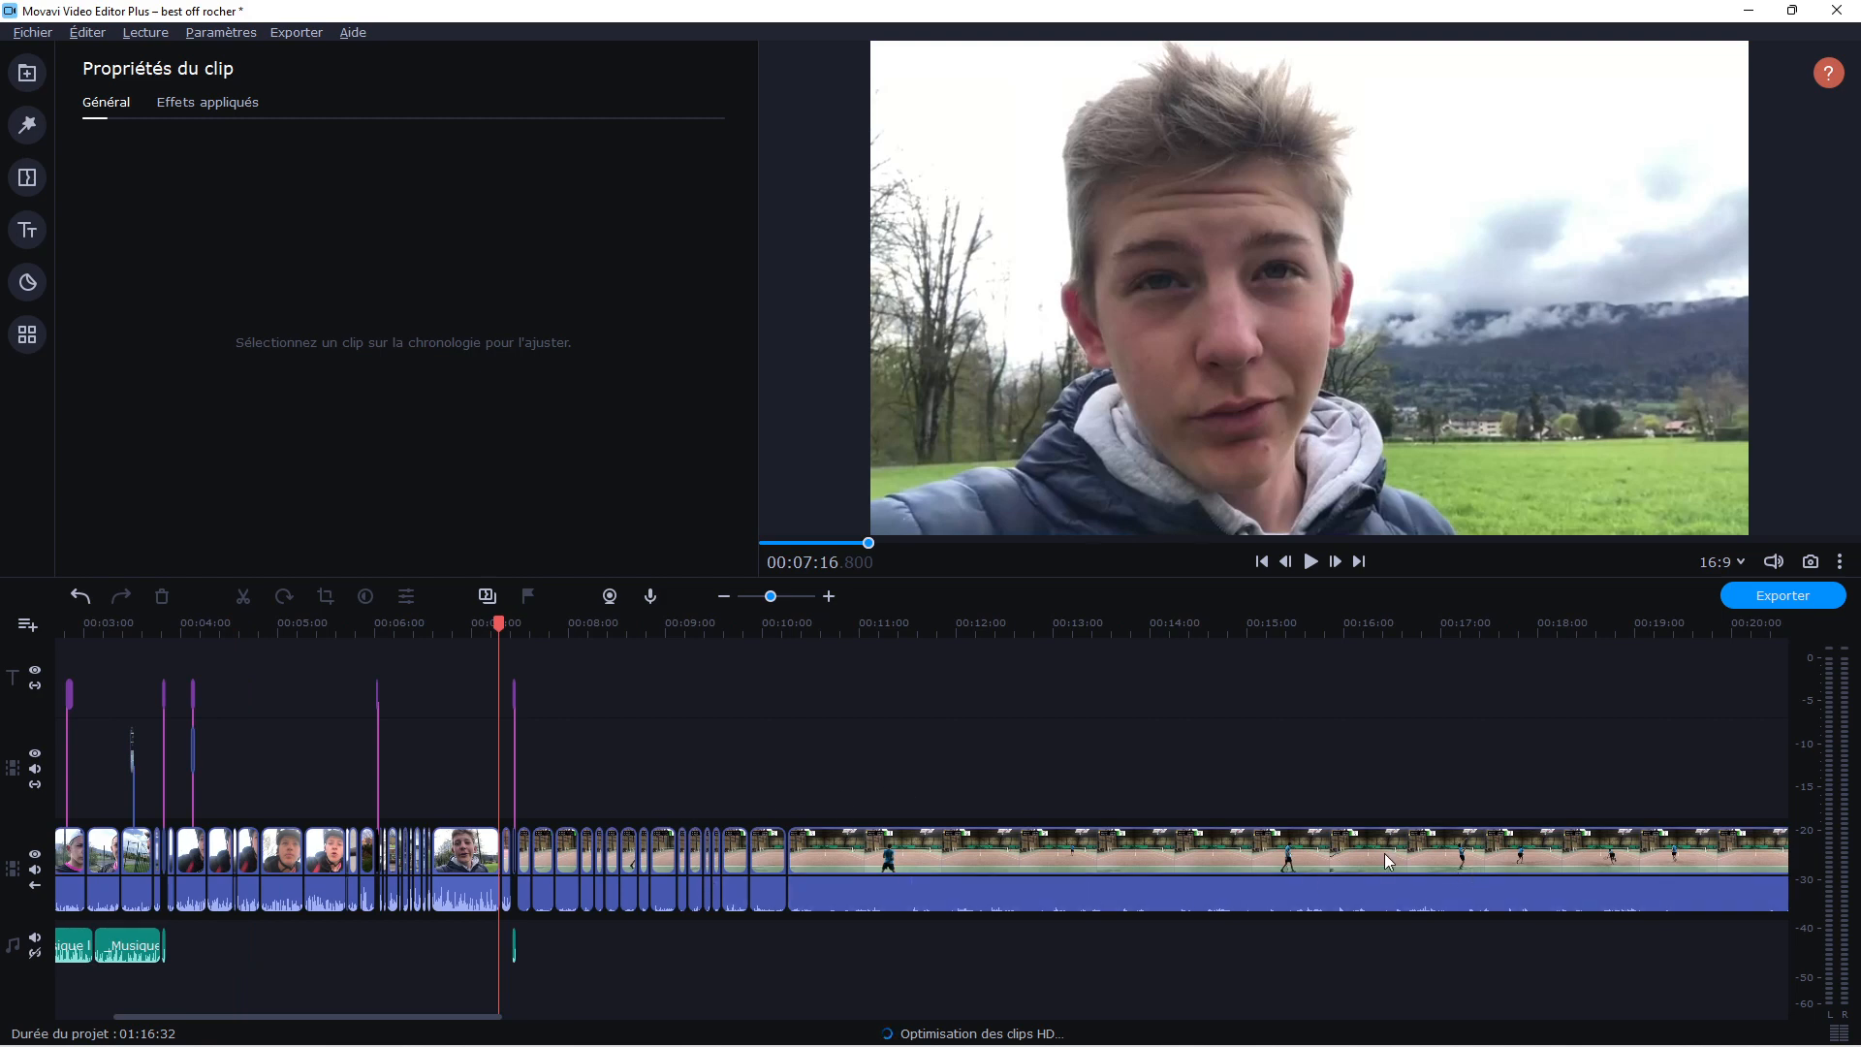
click(707, 632)
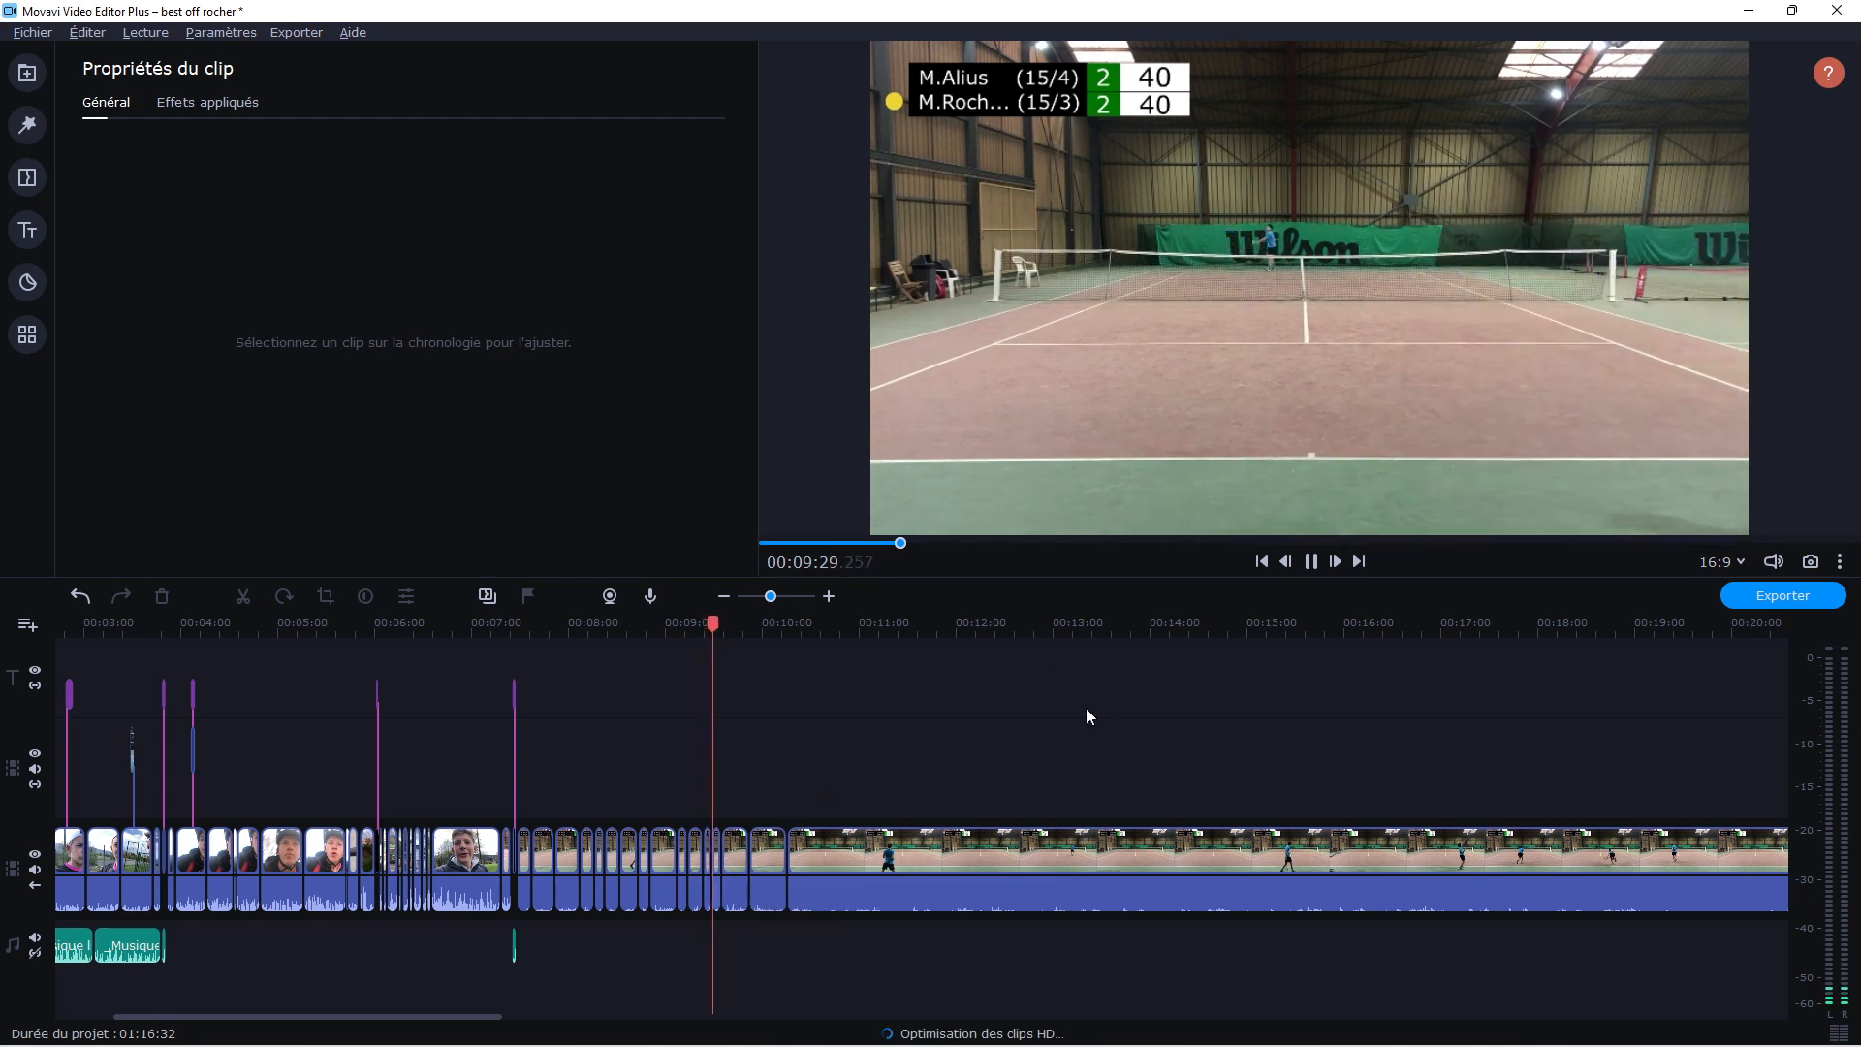
drag(773, 596, 787, 596)
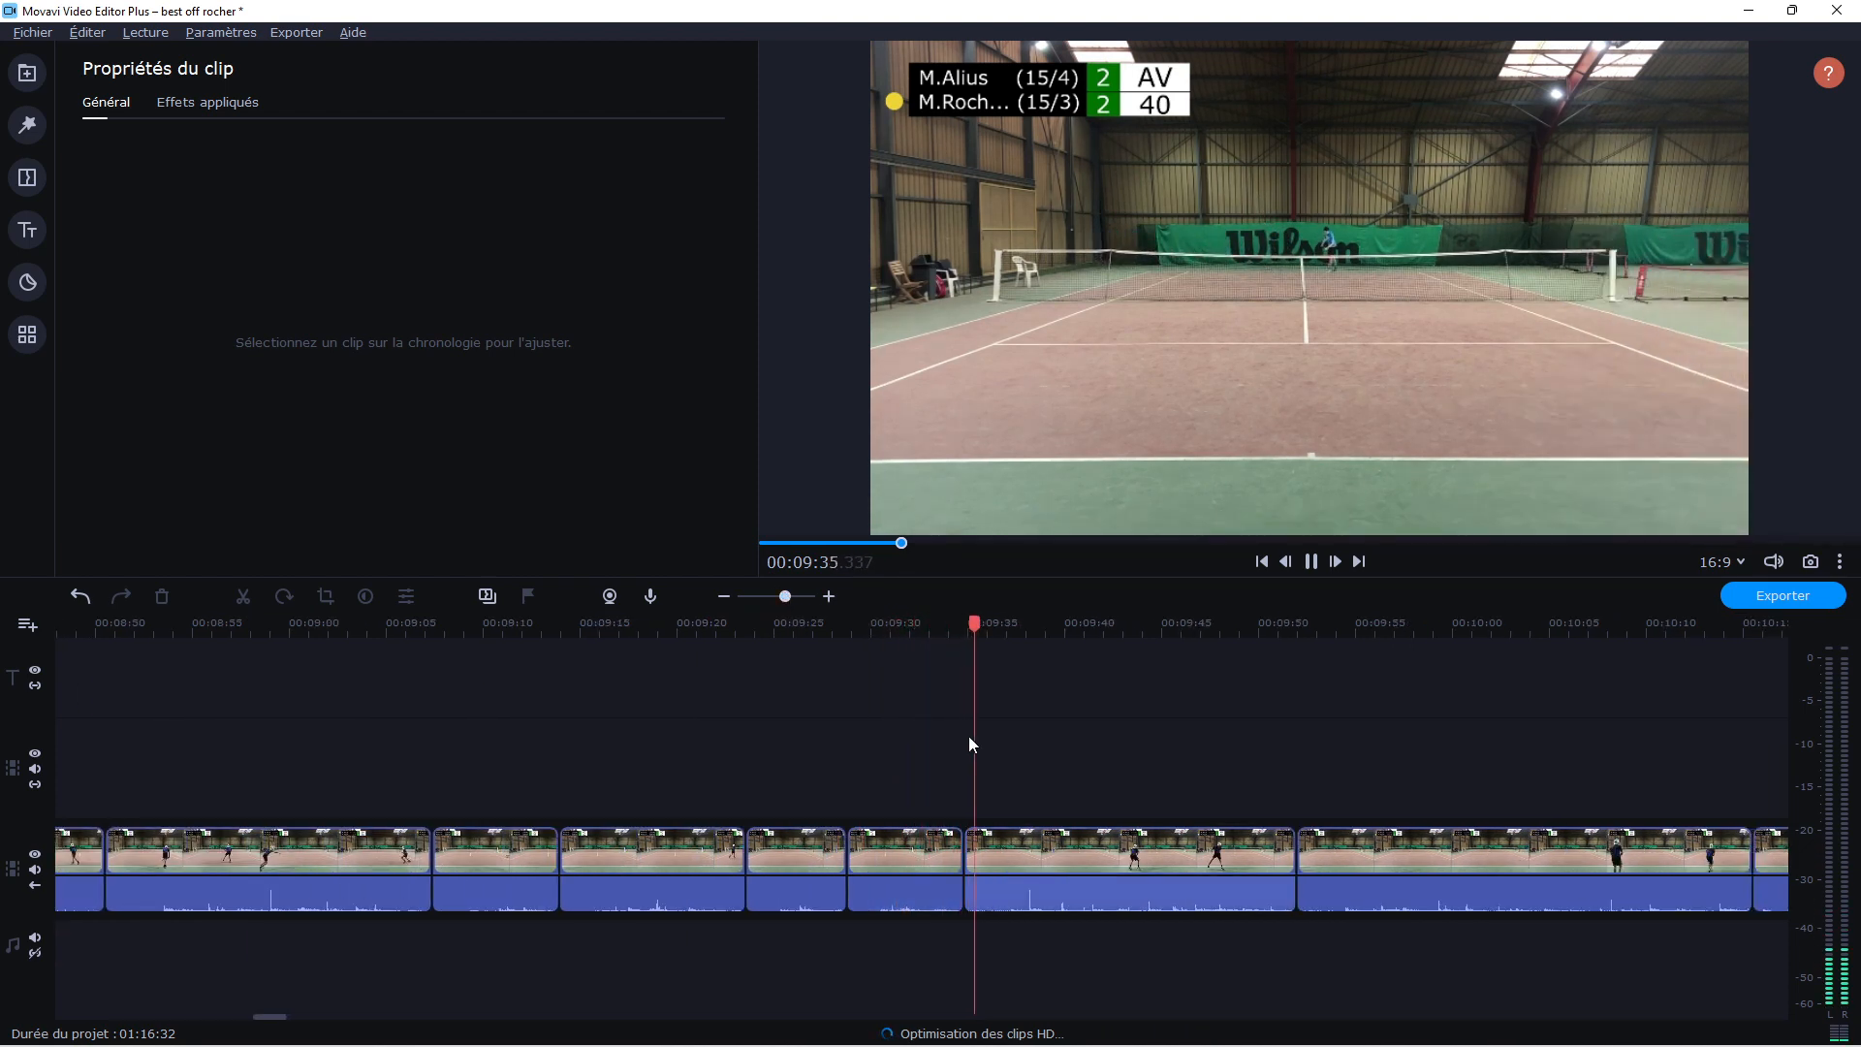
click(1313, 564)
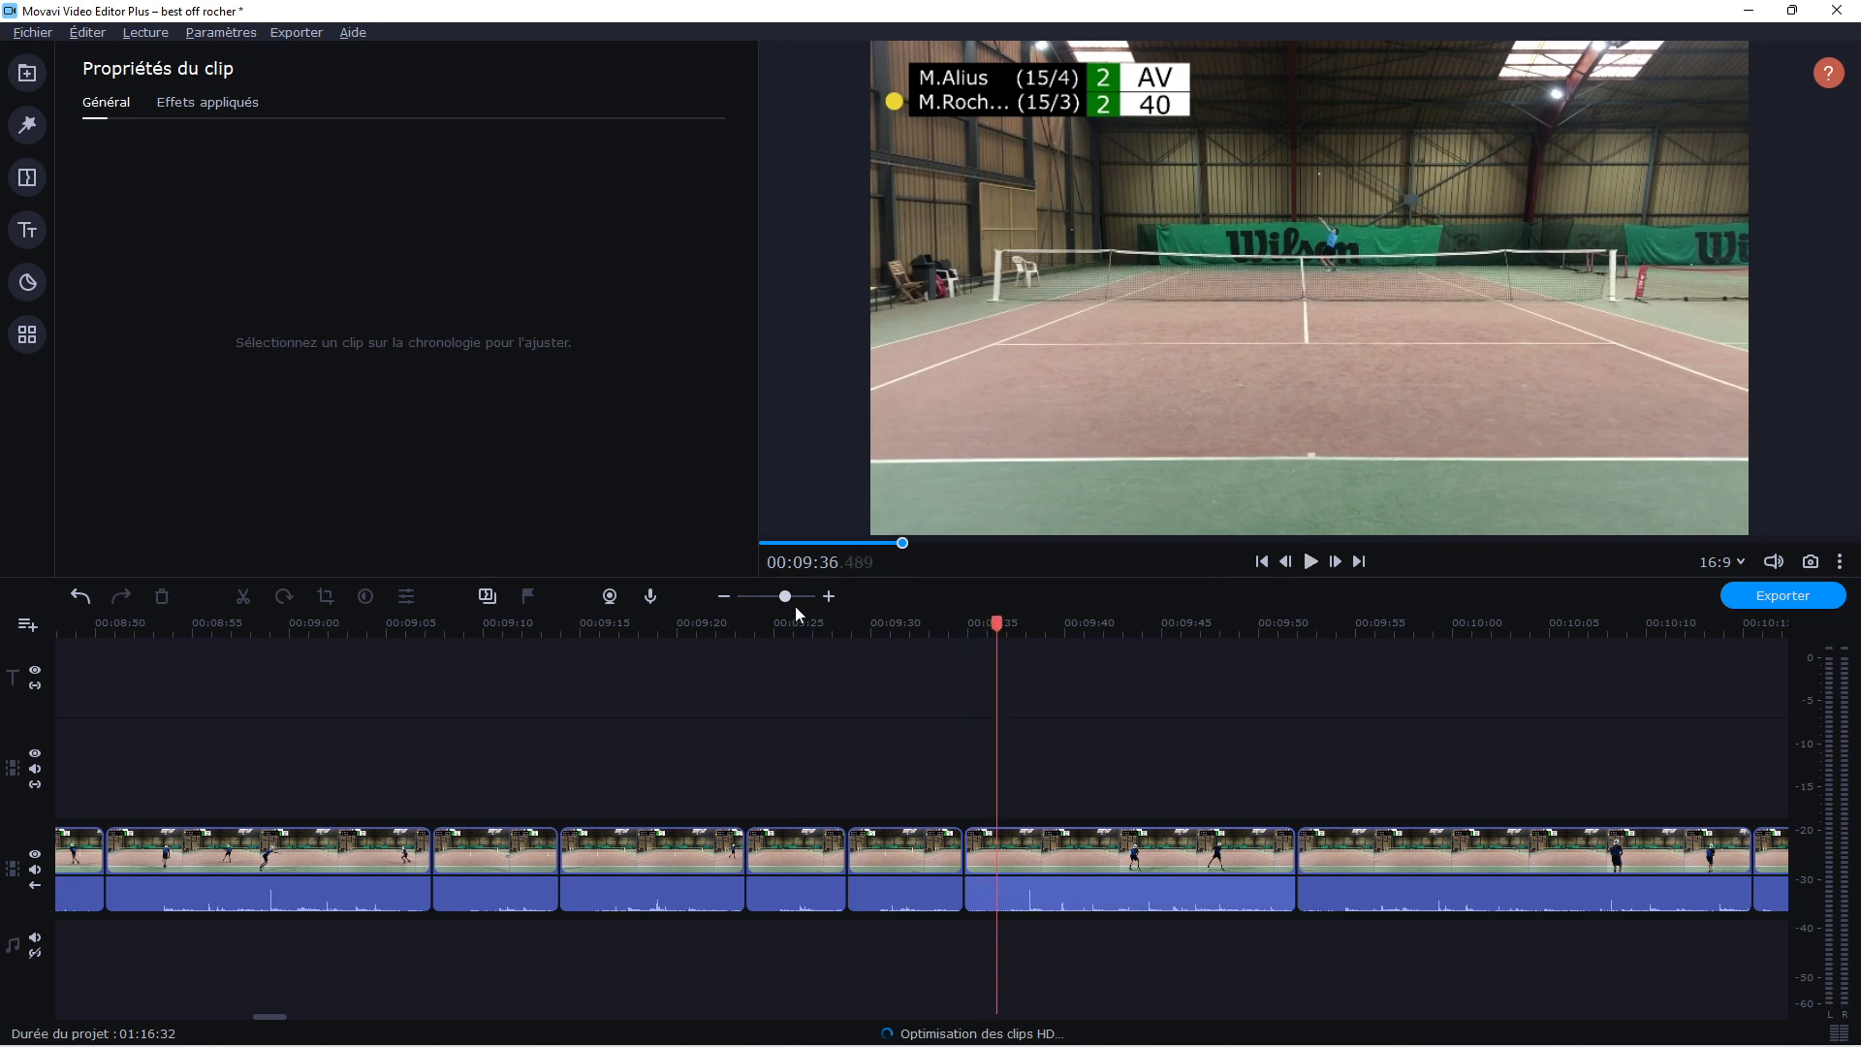
drag(784, 596, 771, 599)
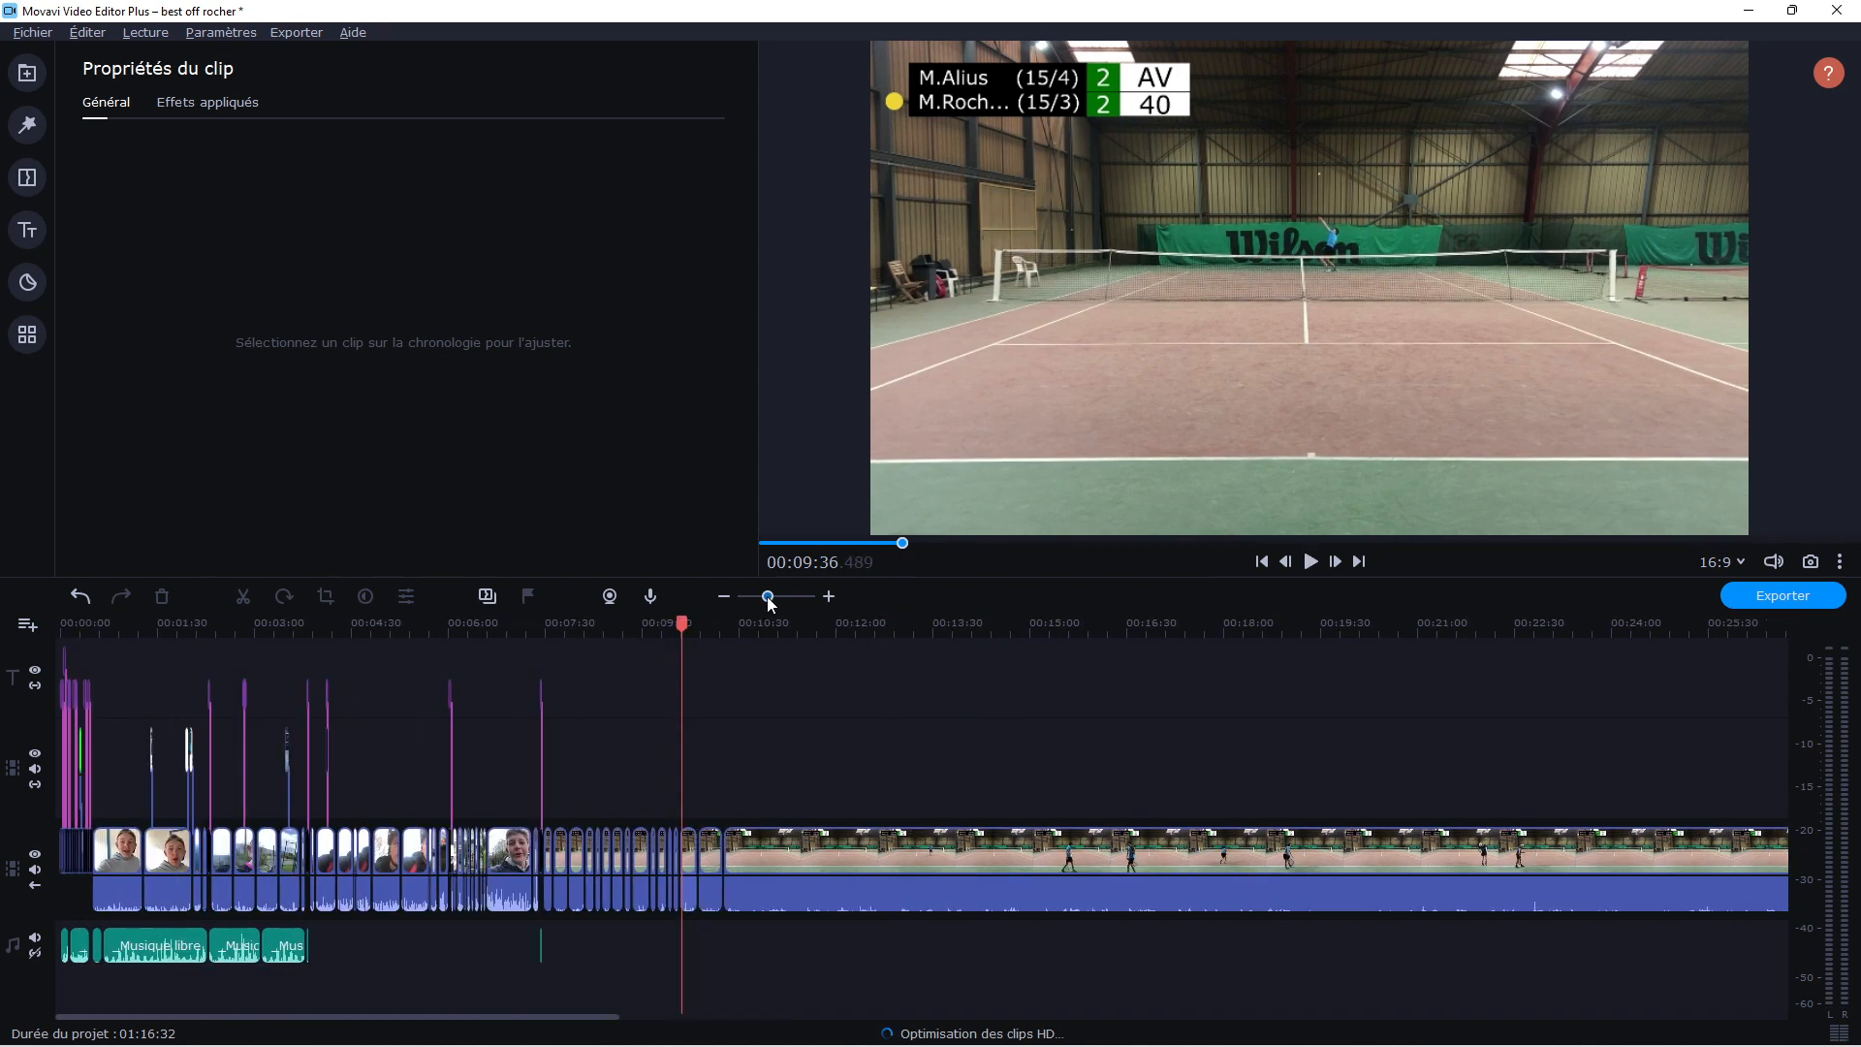
Play the uncut match footage from about 00:10:19 and split the clip at about 00:10:29
click(1029, 630)
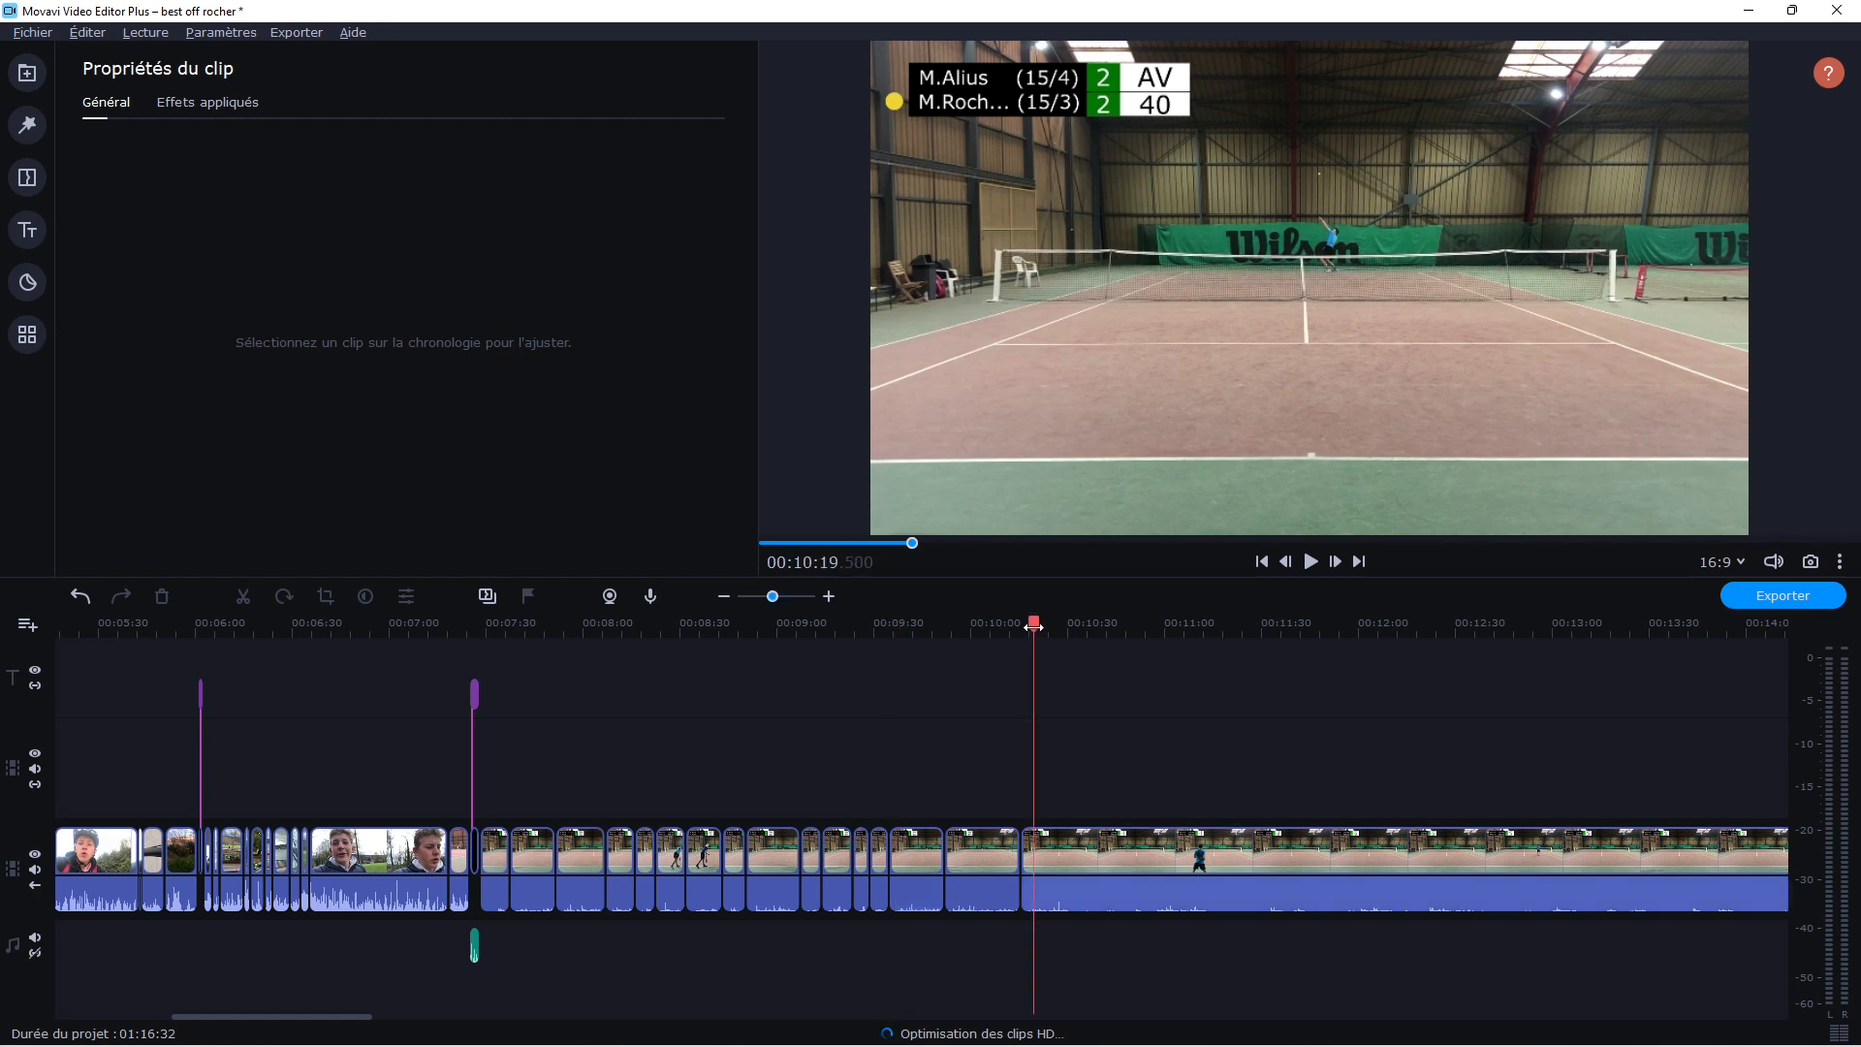
key(space)
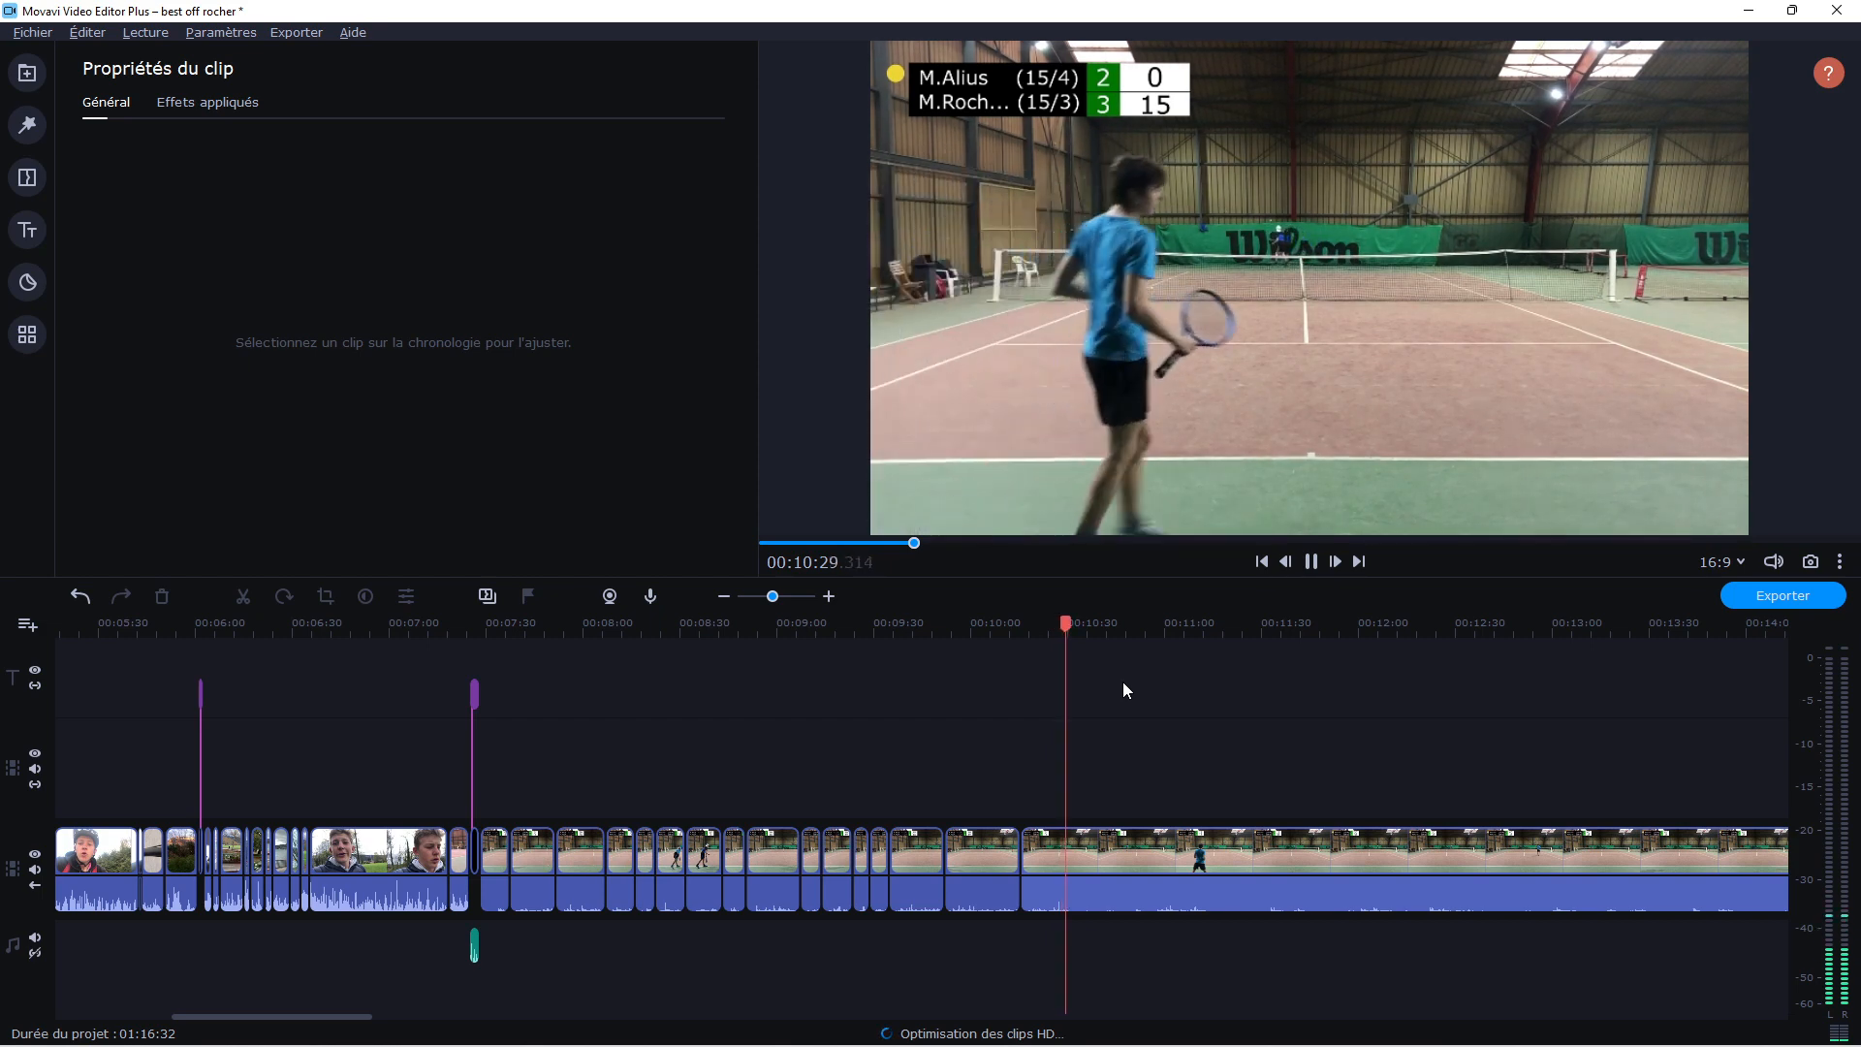
key(space)
click(1107, 867)
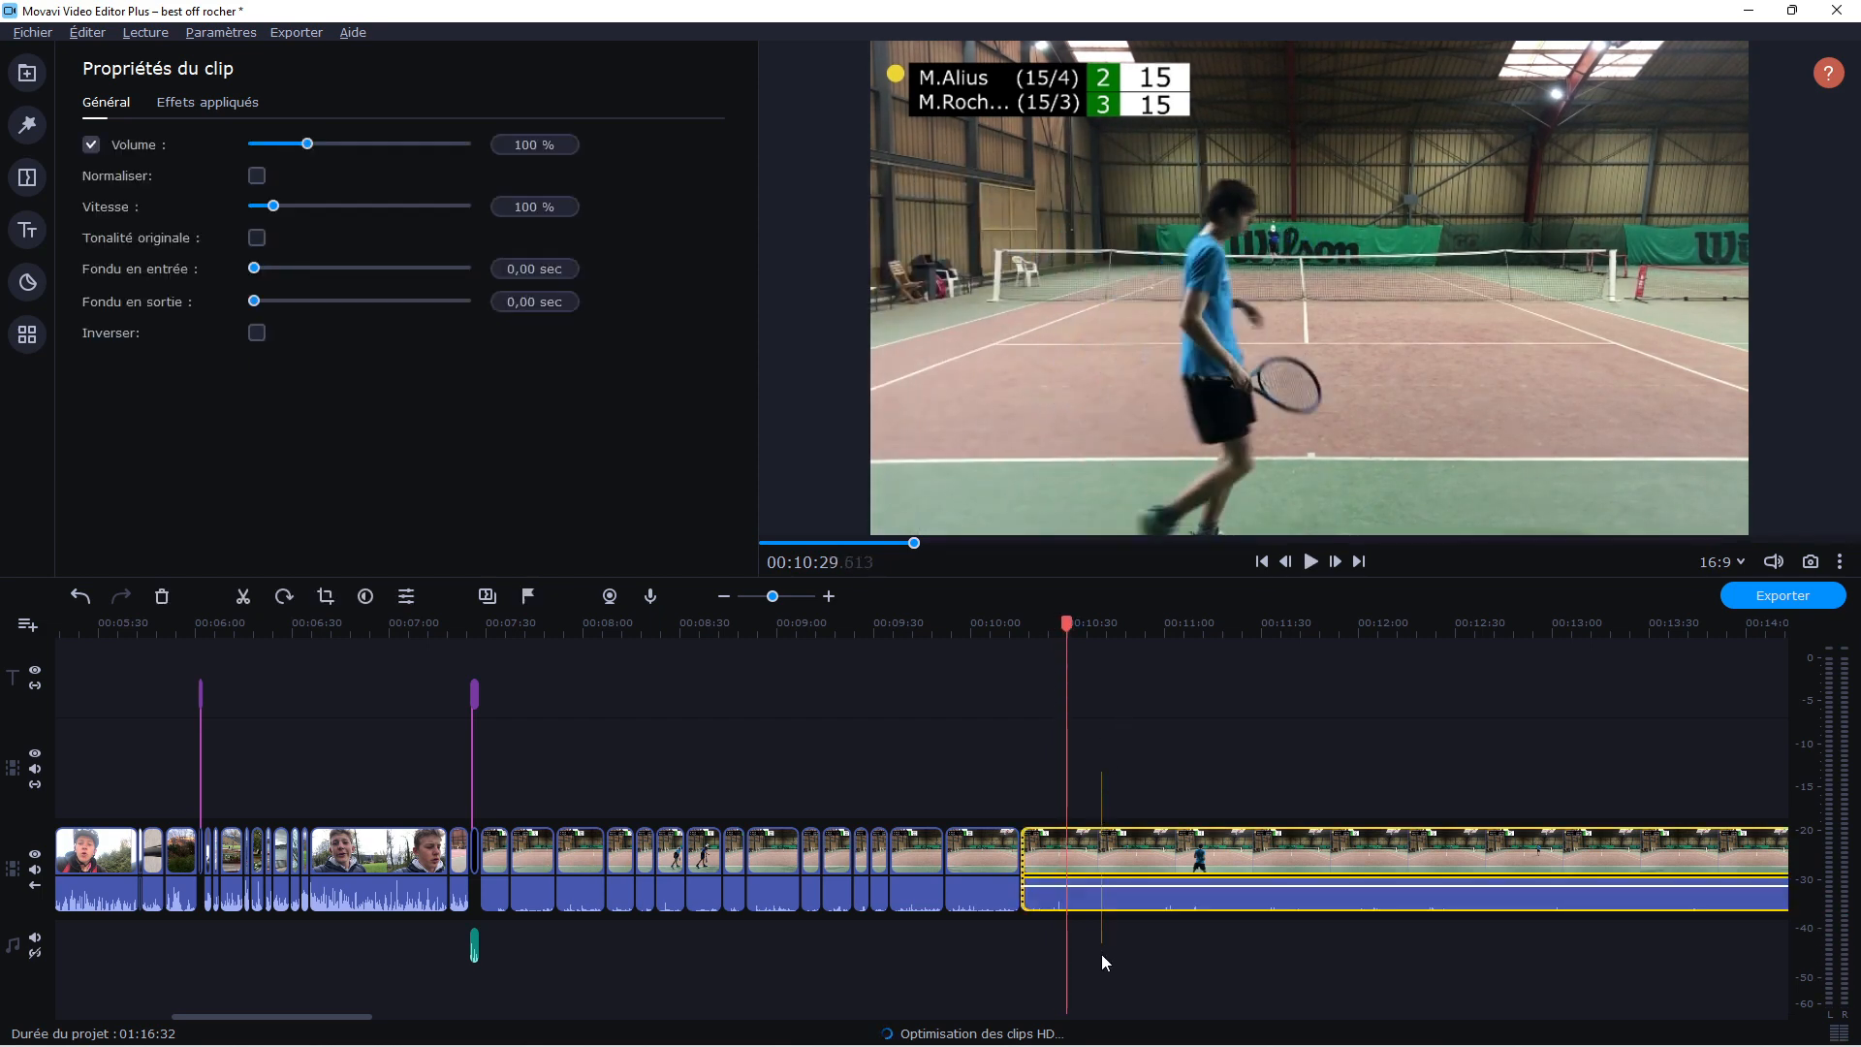
click(242, 598)
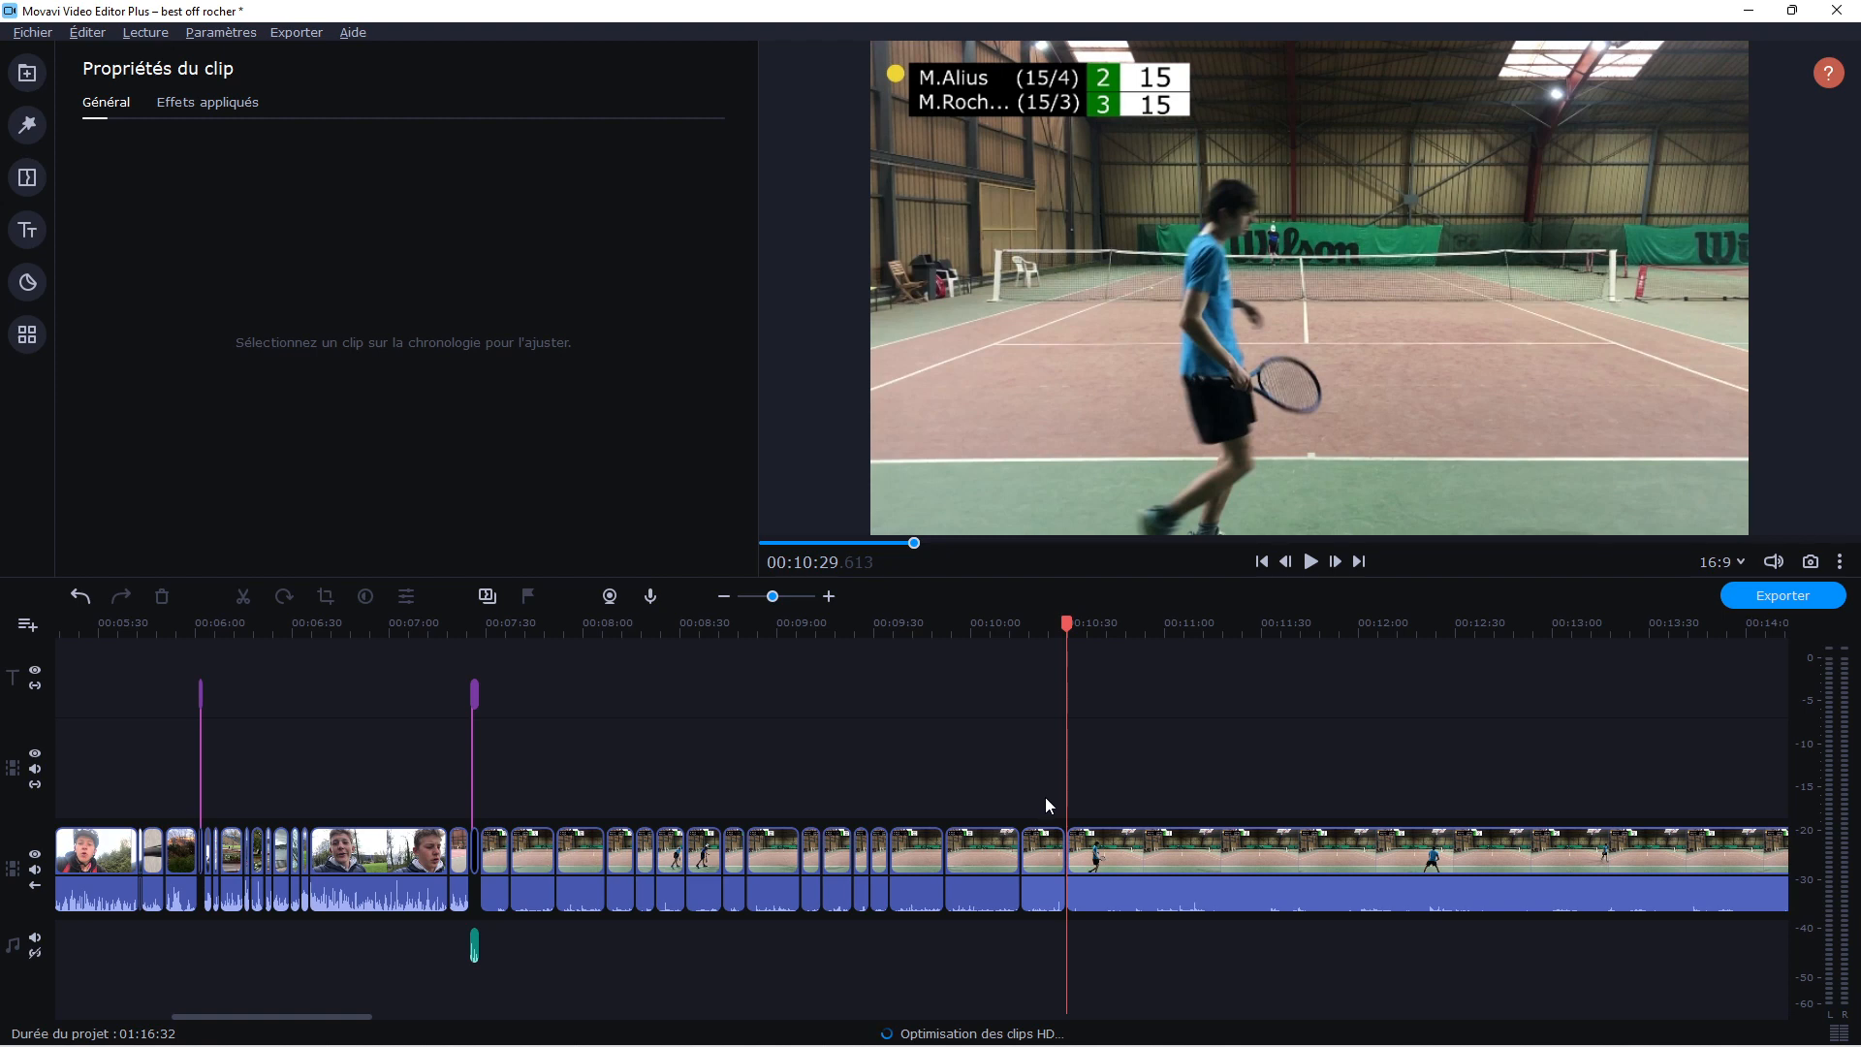
Delete the short match section just before the split at 00:10:29
click(1165, 622)
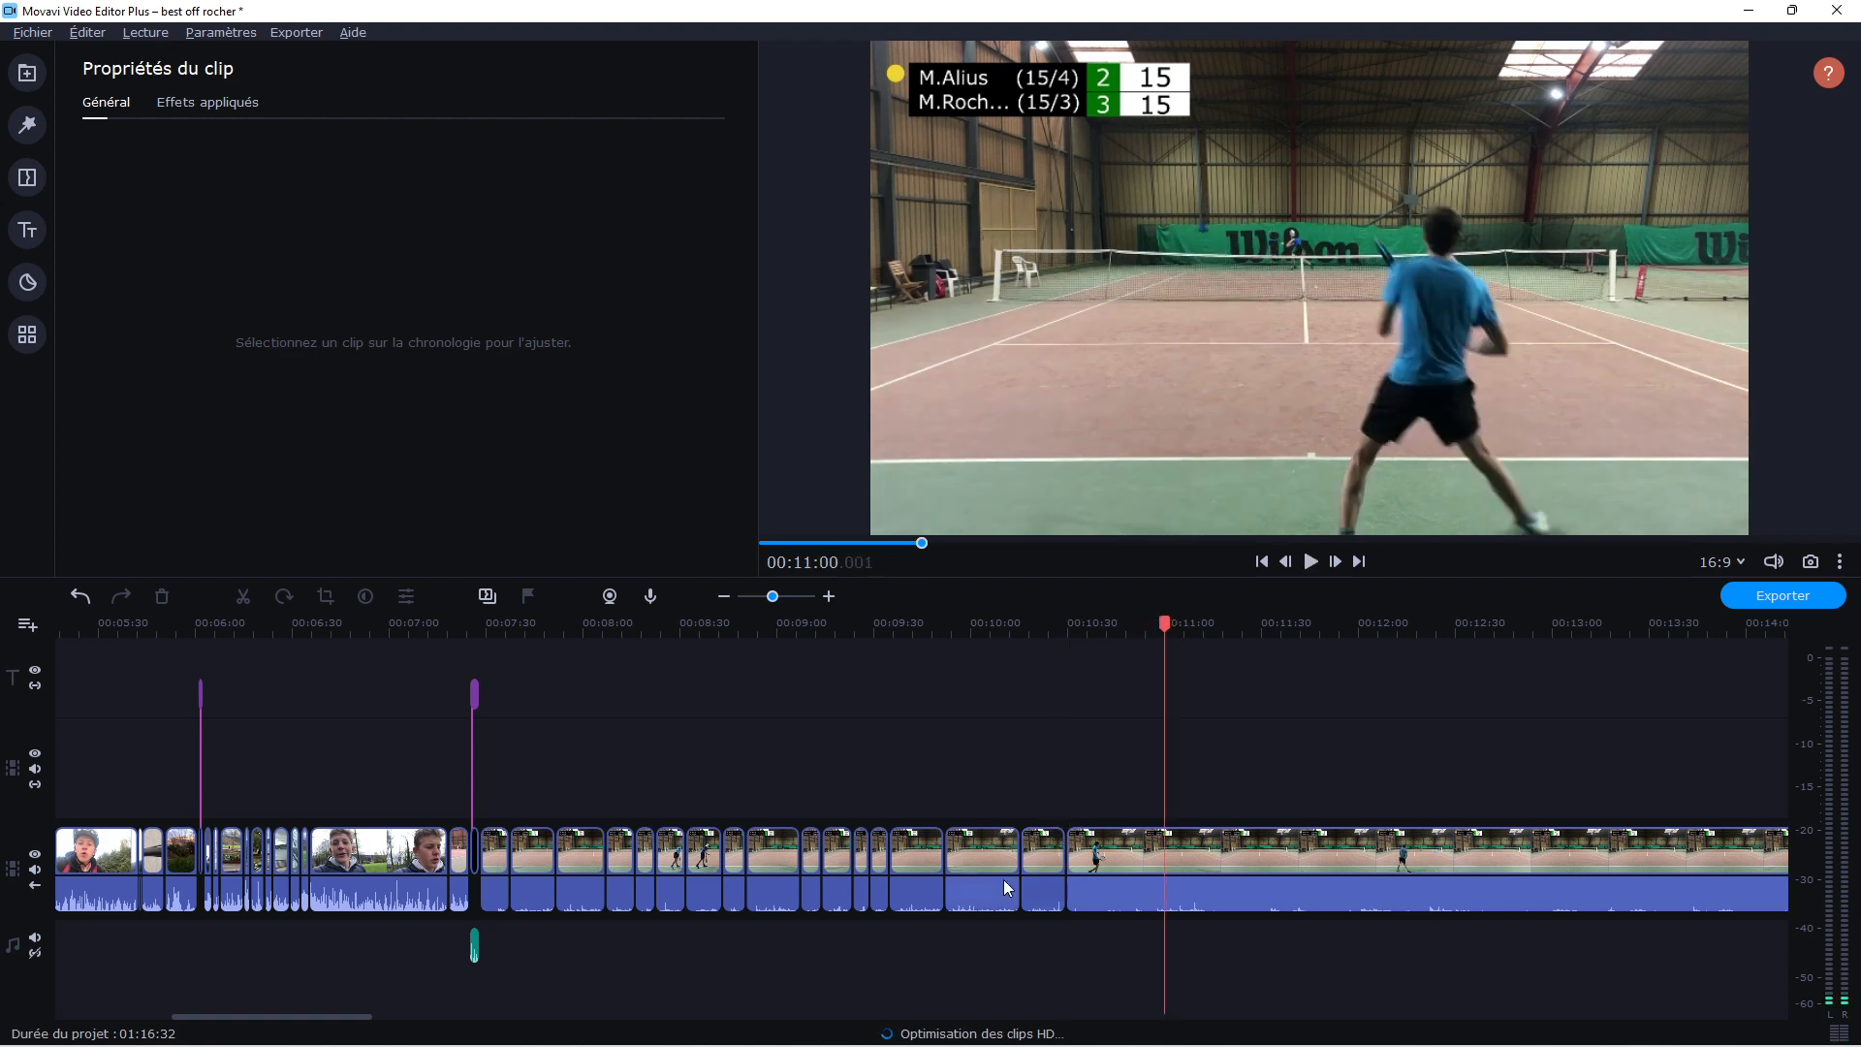
click(1055, 902)
click(1055, 793)
click(1043, 853)
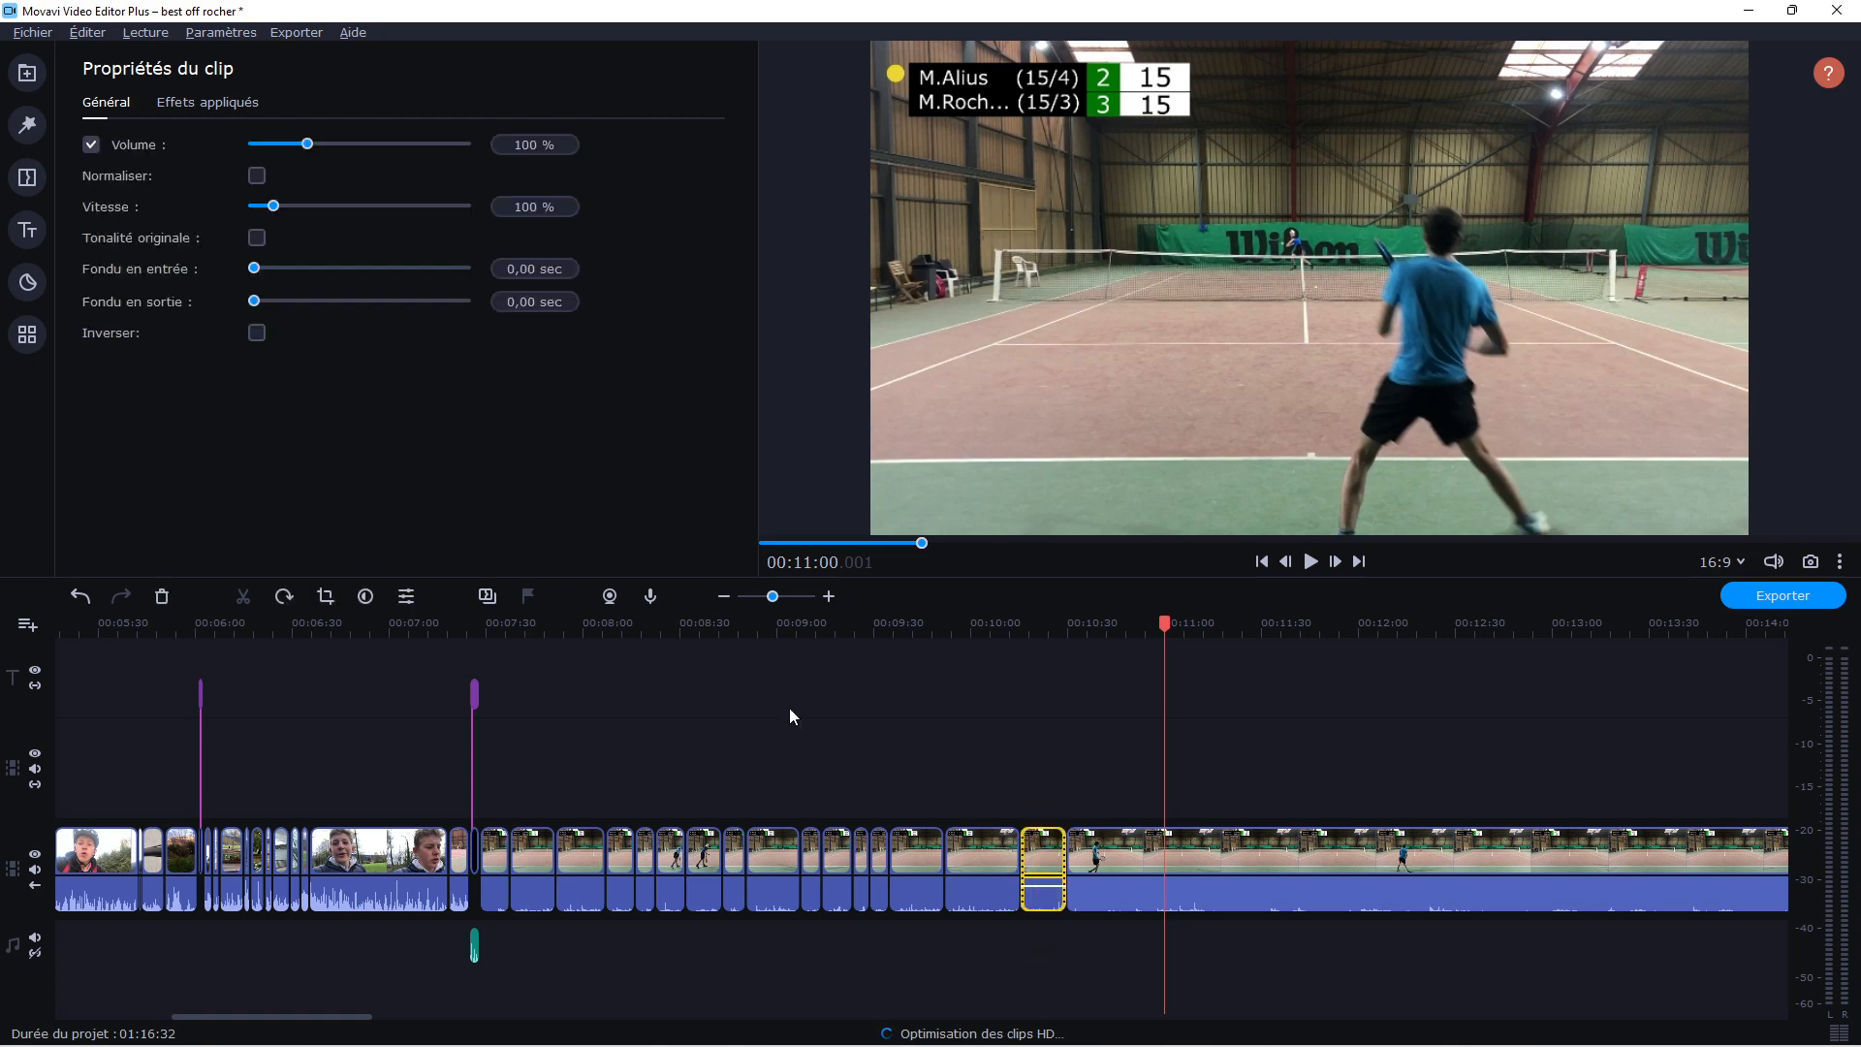
click(162, 598)
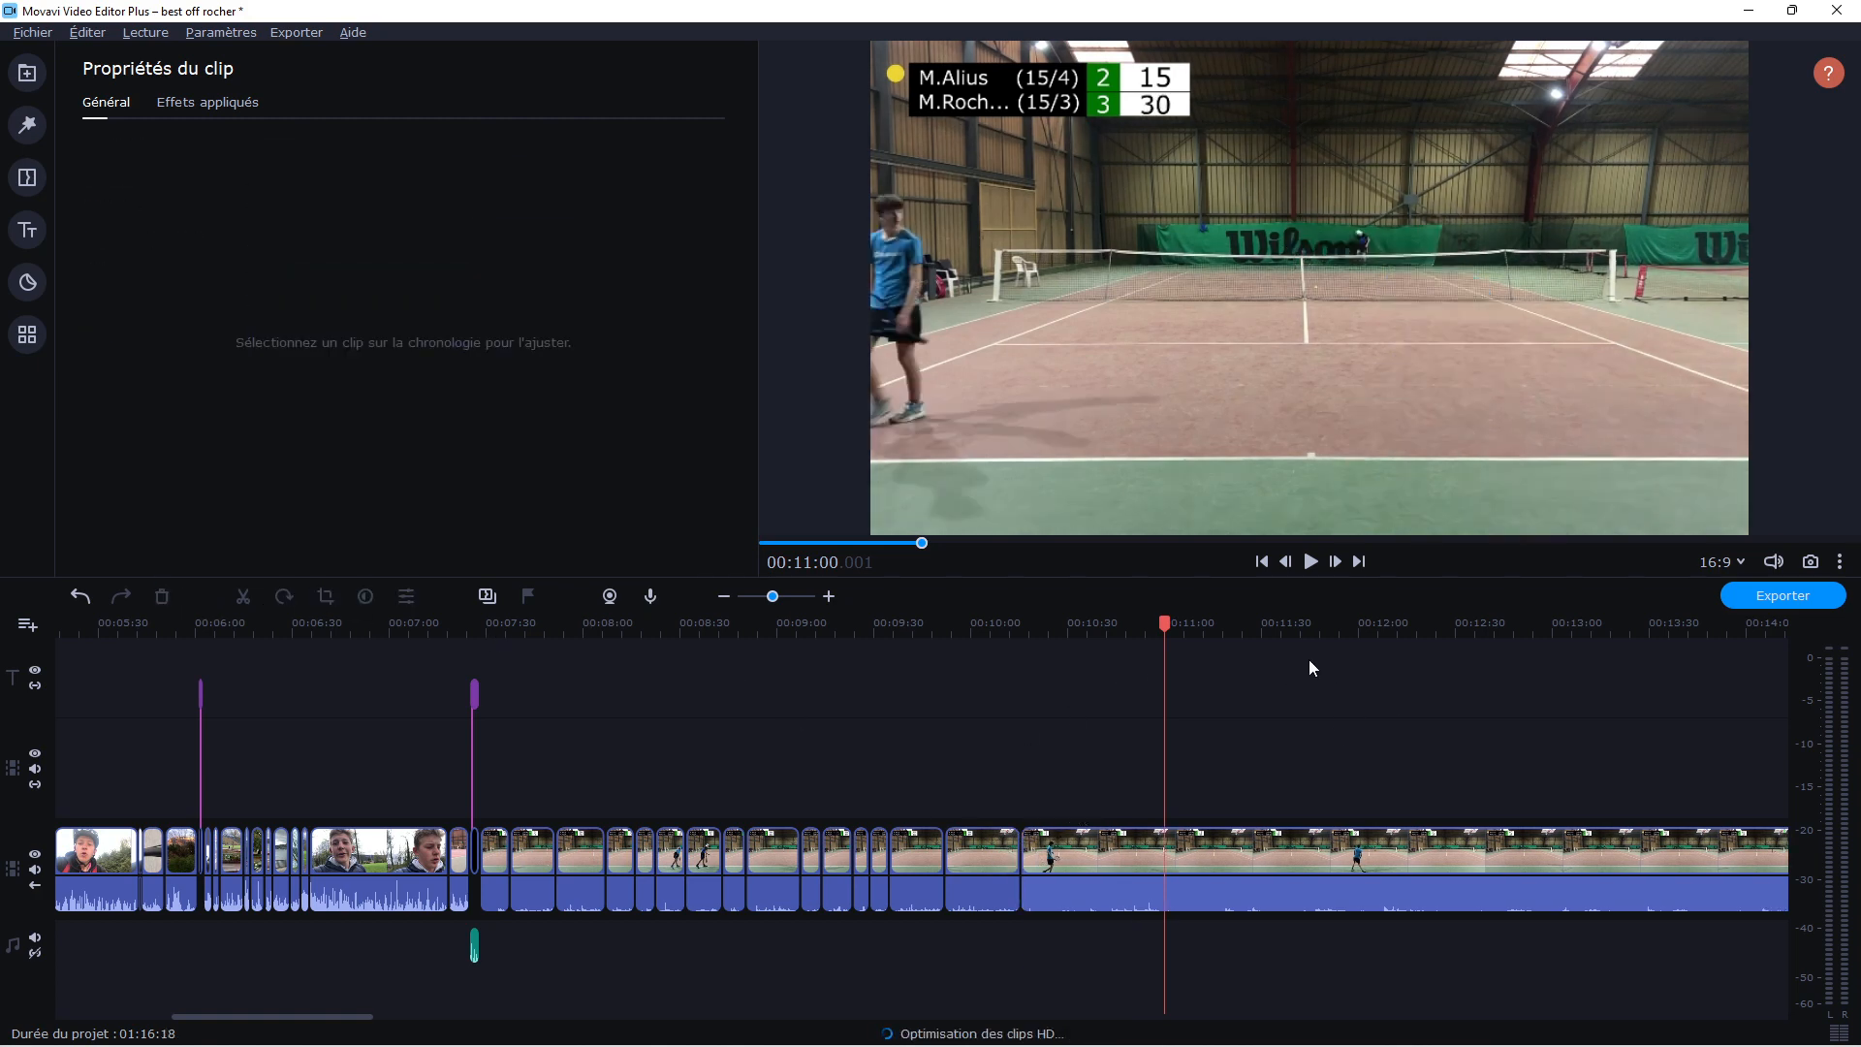
Split the long match clip at about 00:11:43 and 00:11:54 and delete the section before the first cut
click(1307, 630)
click(1305, 873)
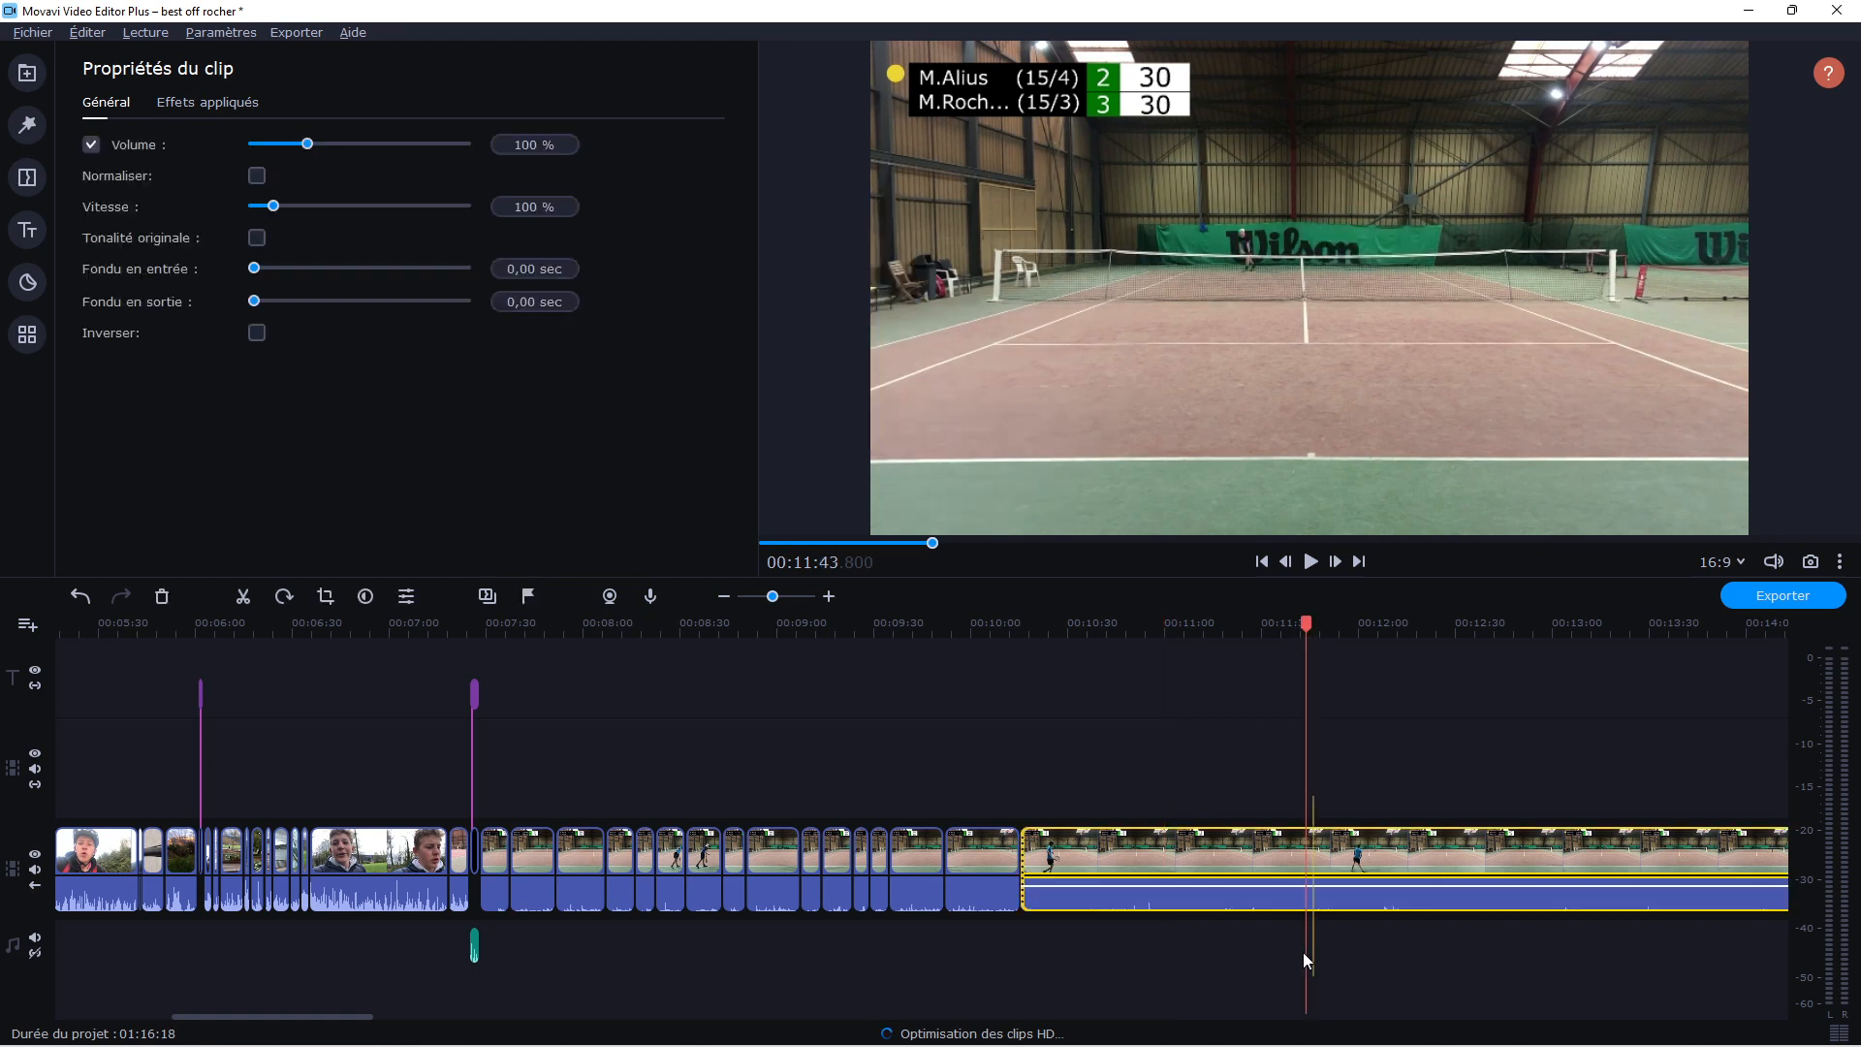
click(244, 596)
click(1342, 865)
click(1188, 726)
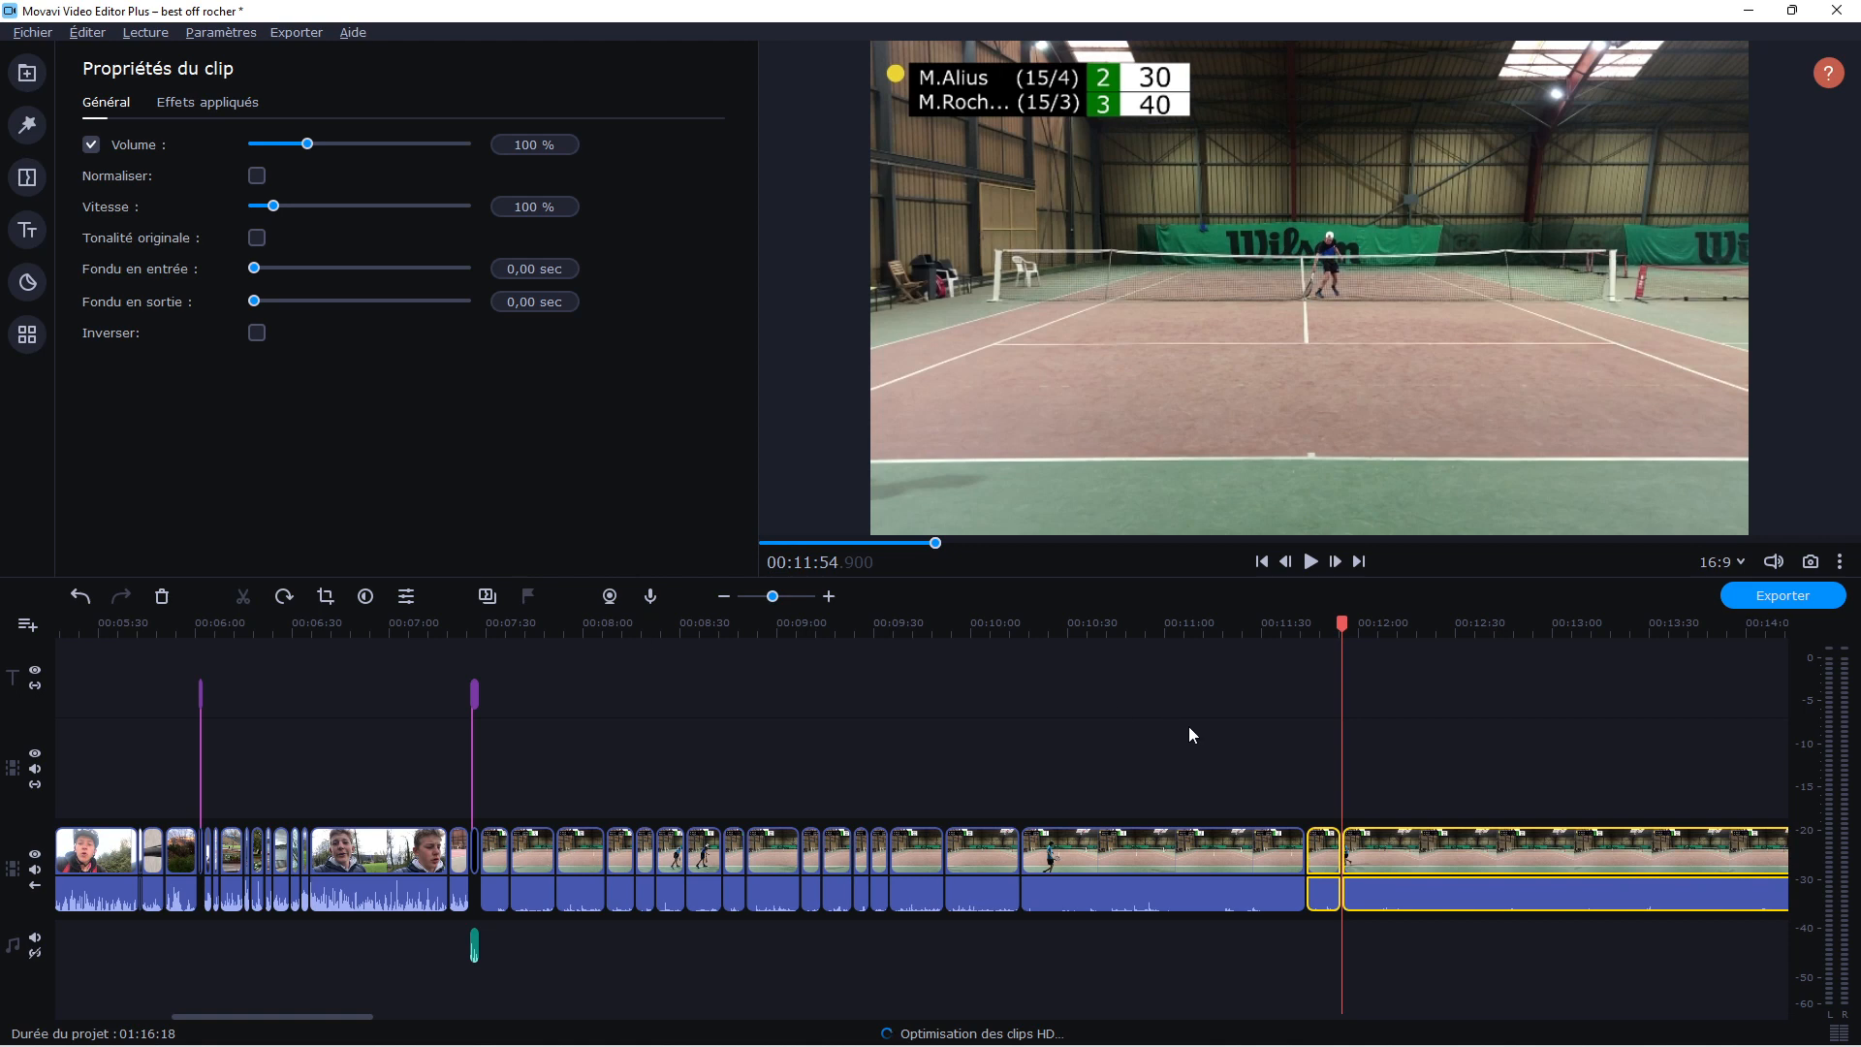
click(1190, 872)
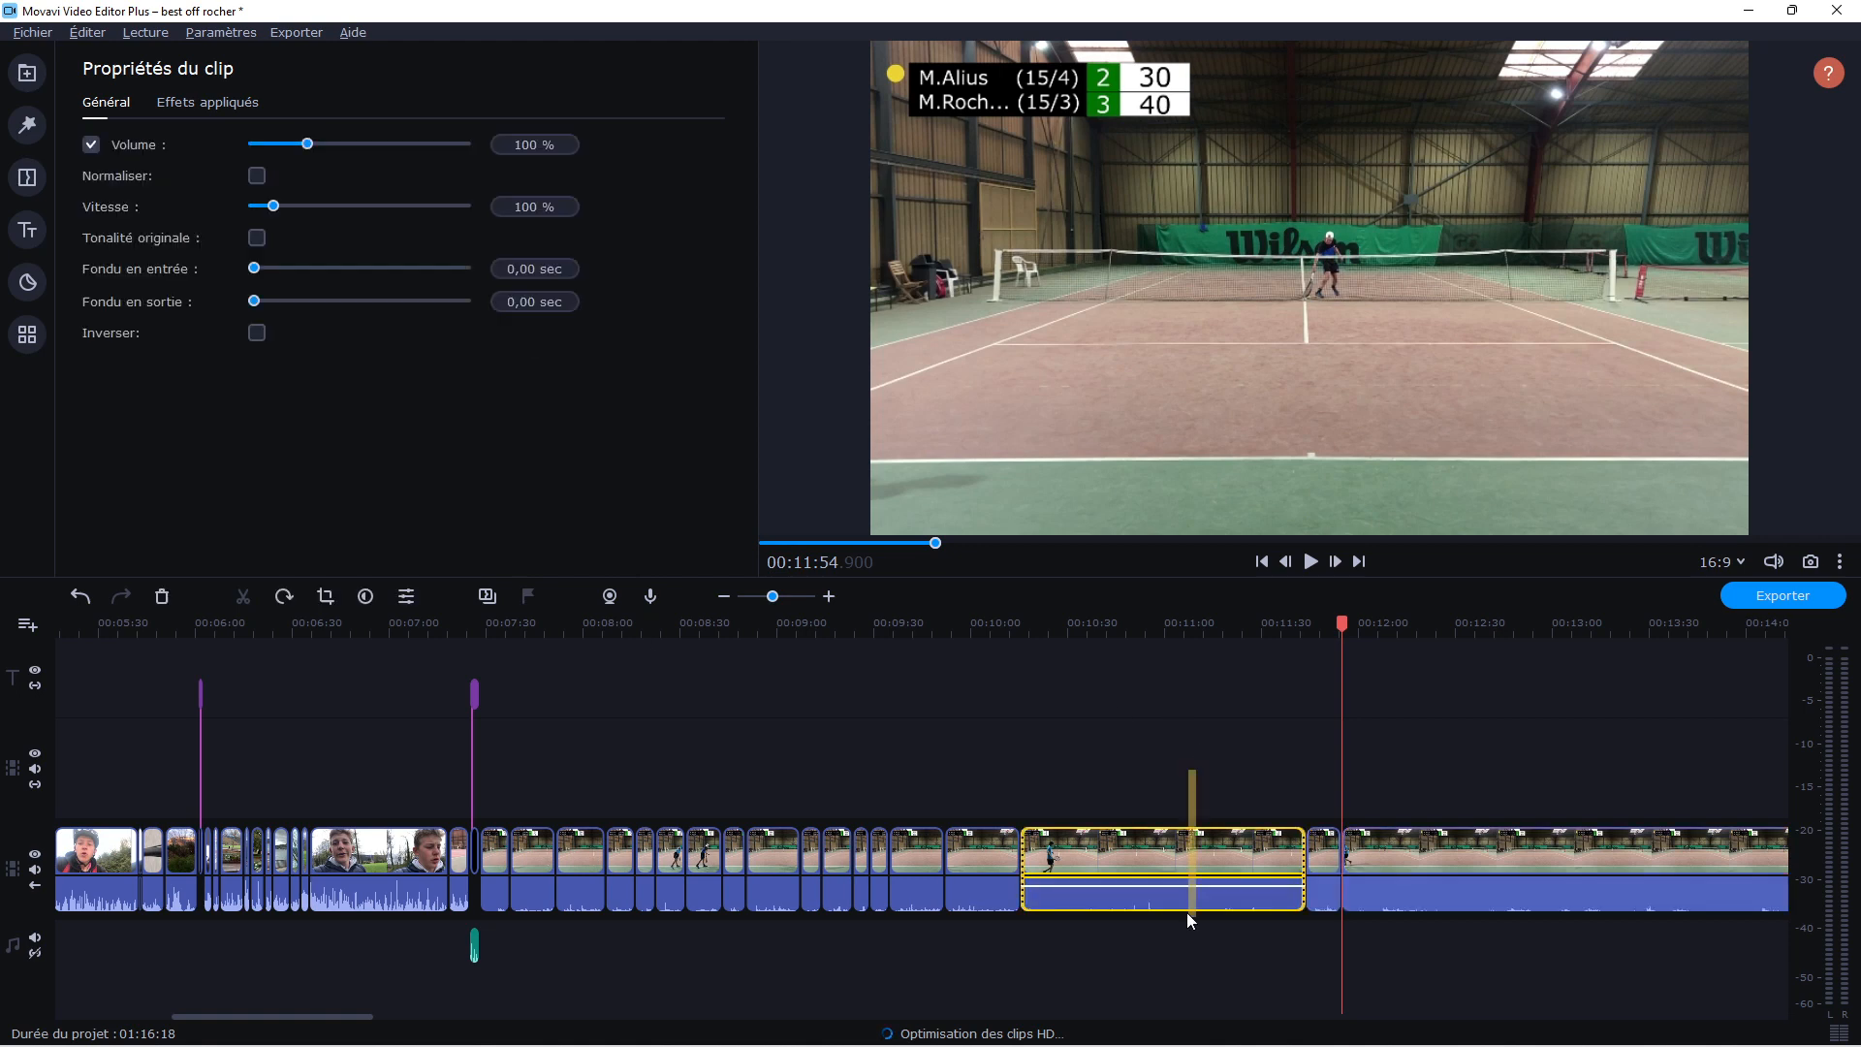
click(162, 598)
Undo the last deletion and the splits in the long match clip
click(82, 597)
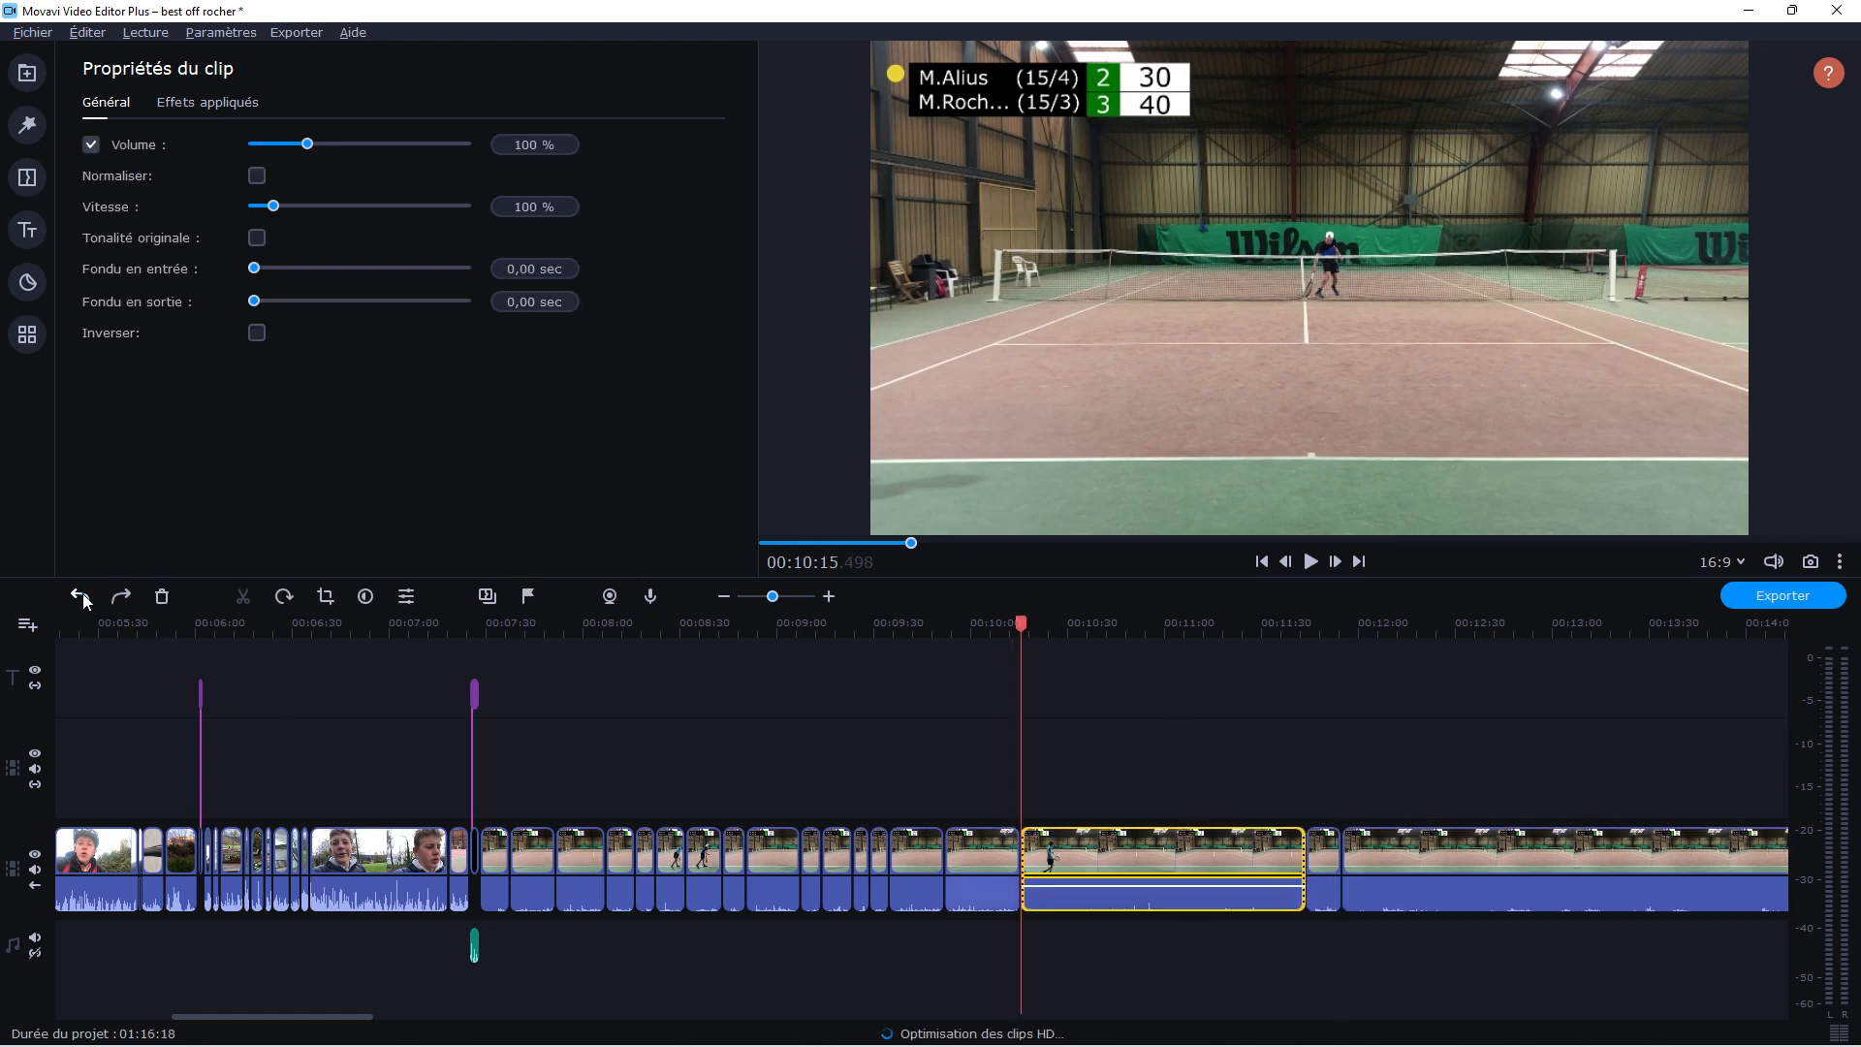
click(82, 597)
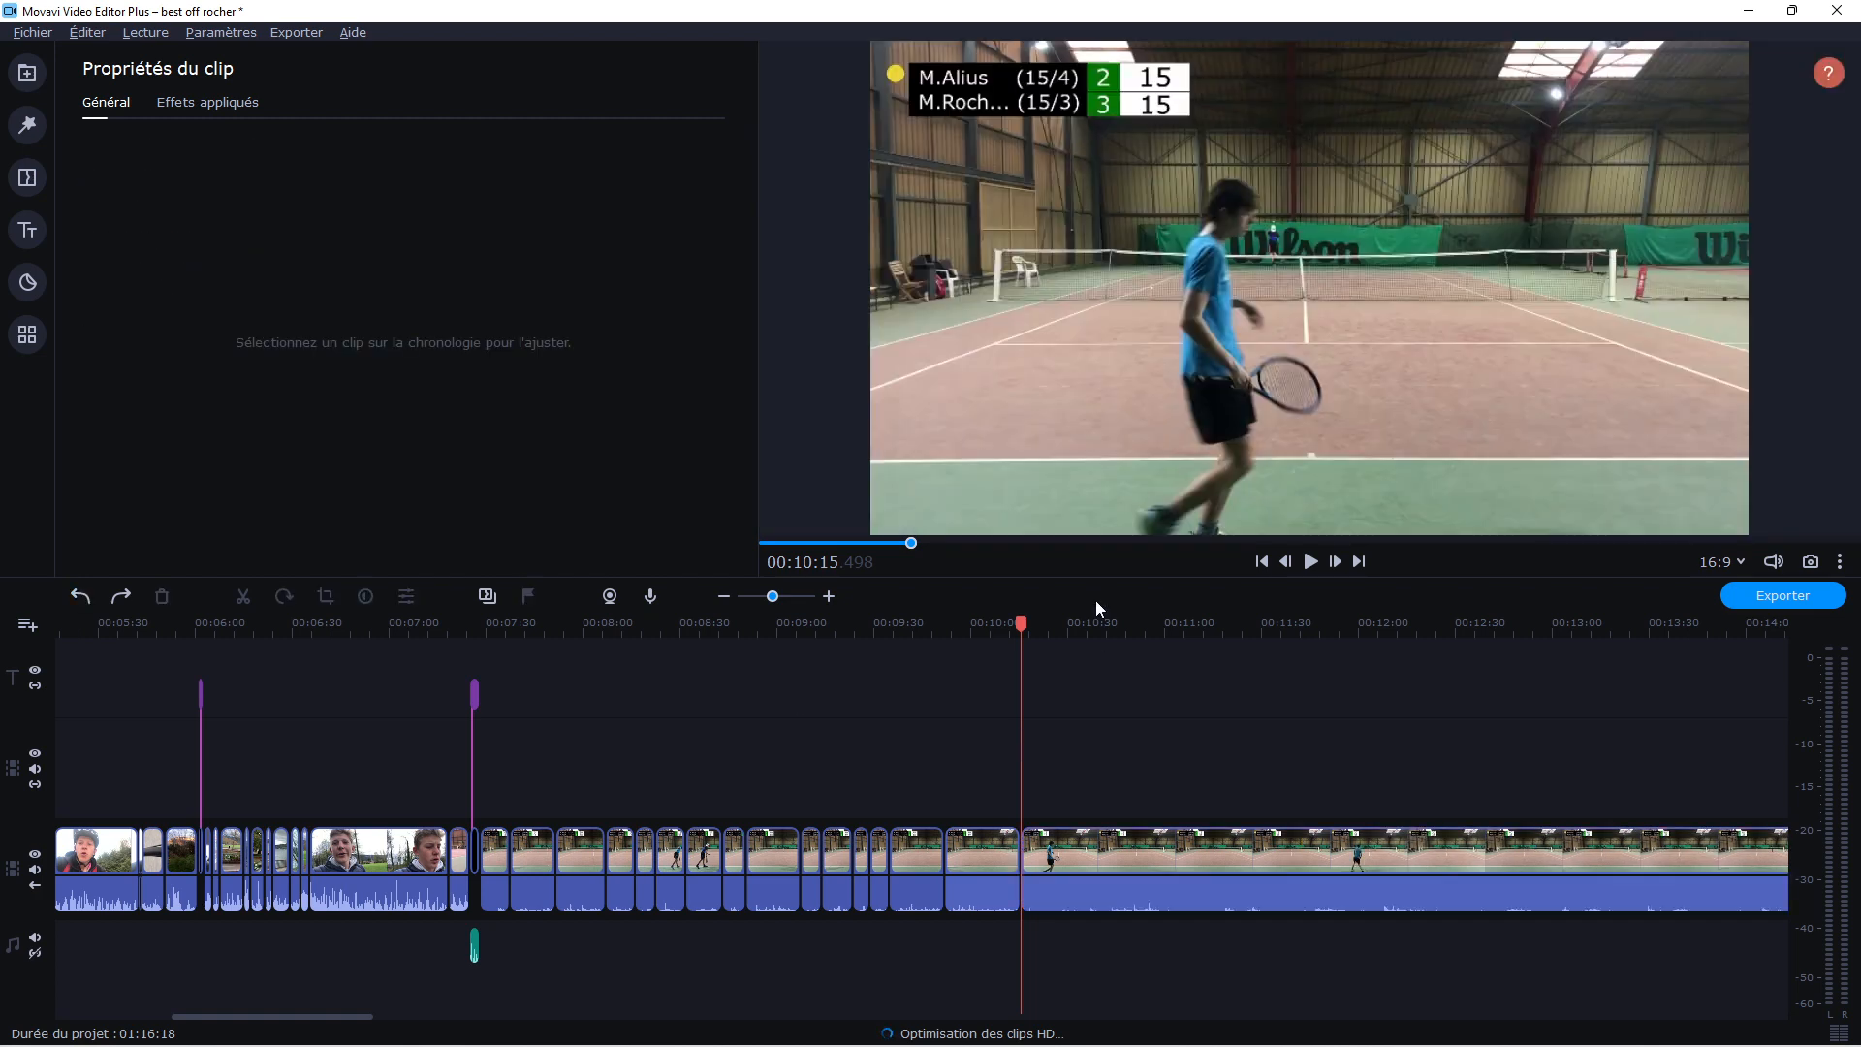
click(1093, 621)
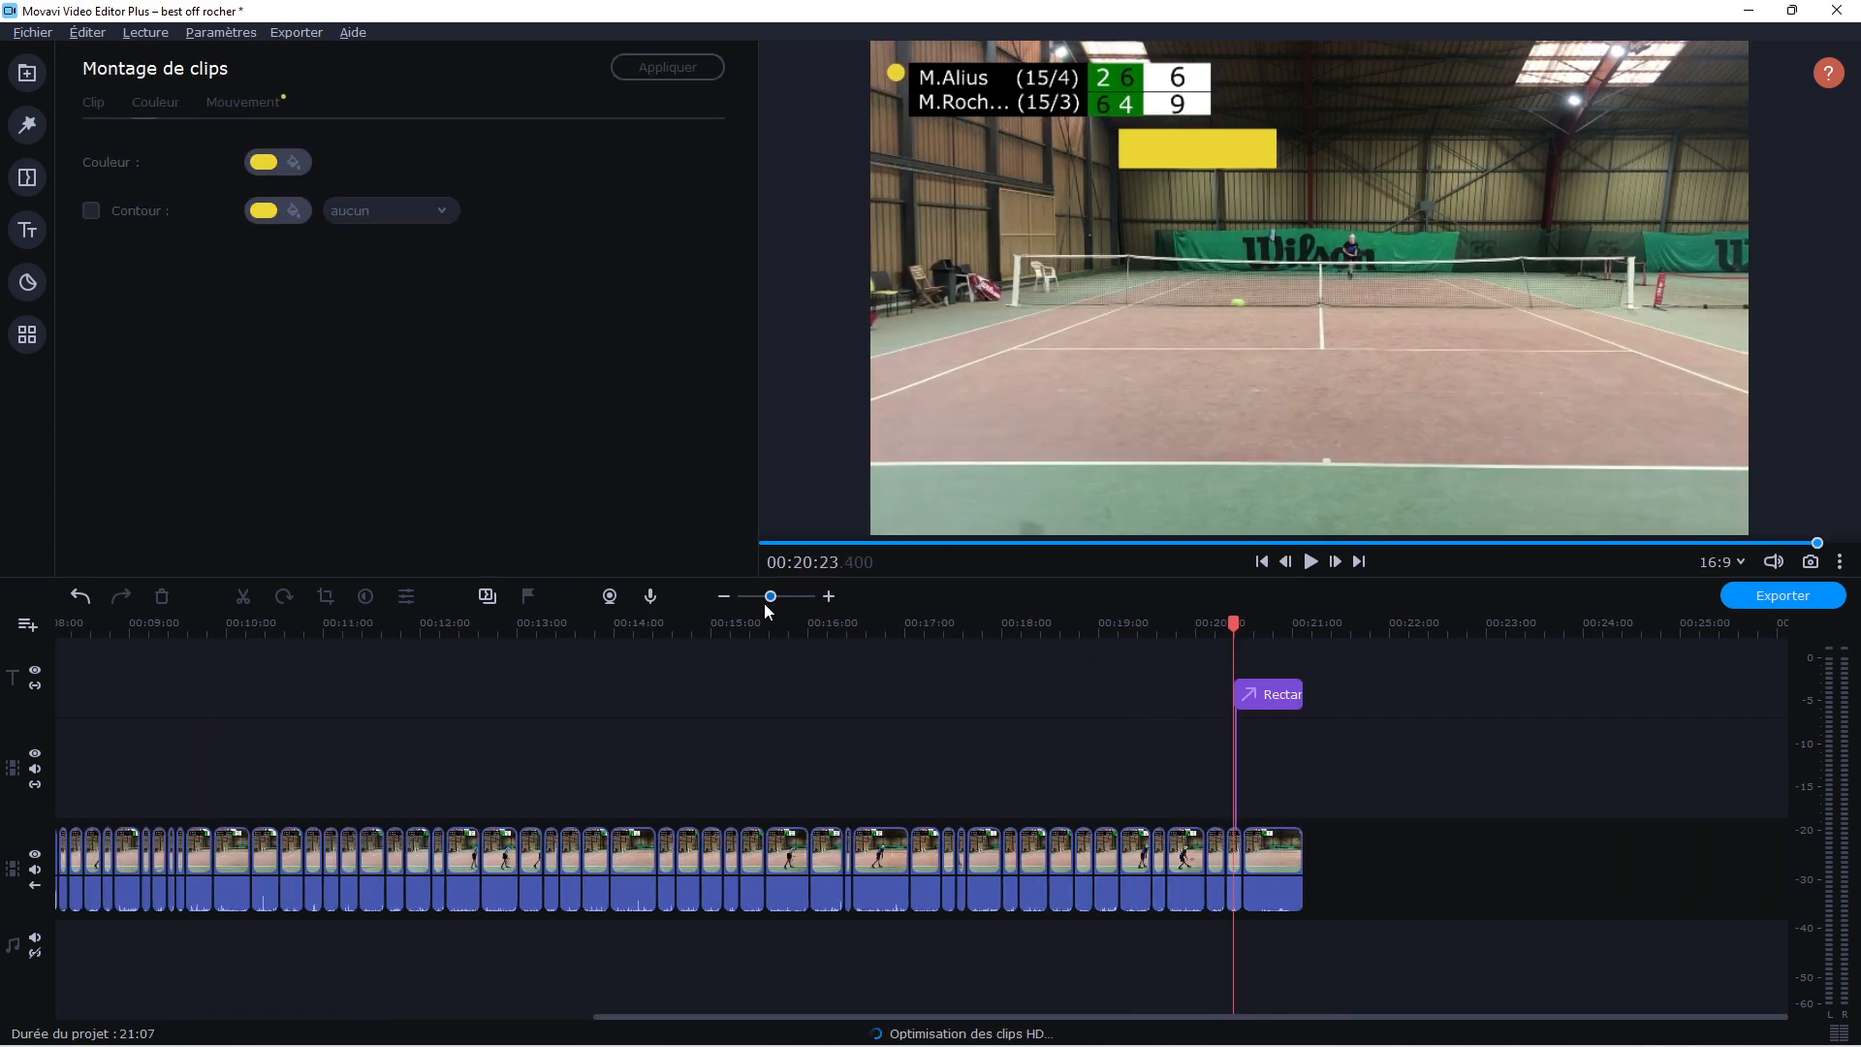
Shrink the yellow rectangle callout at about 00:20:25 and place it over the upper player's points cell in the scoreboard
drag(769, 596, 783, 621)
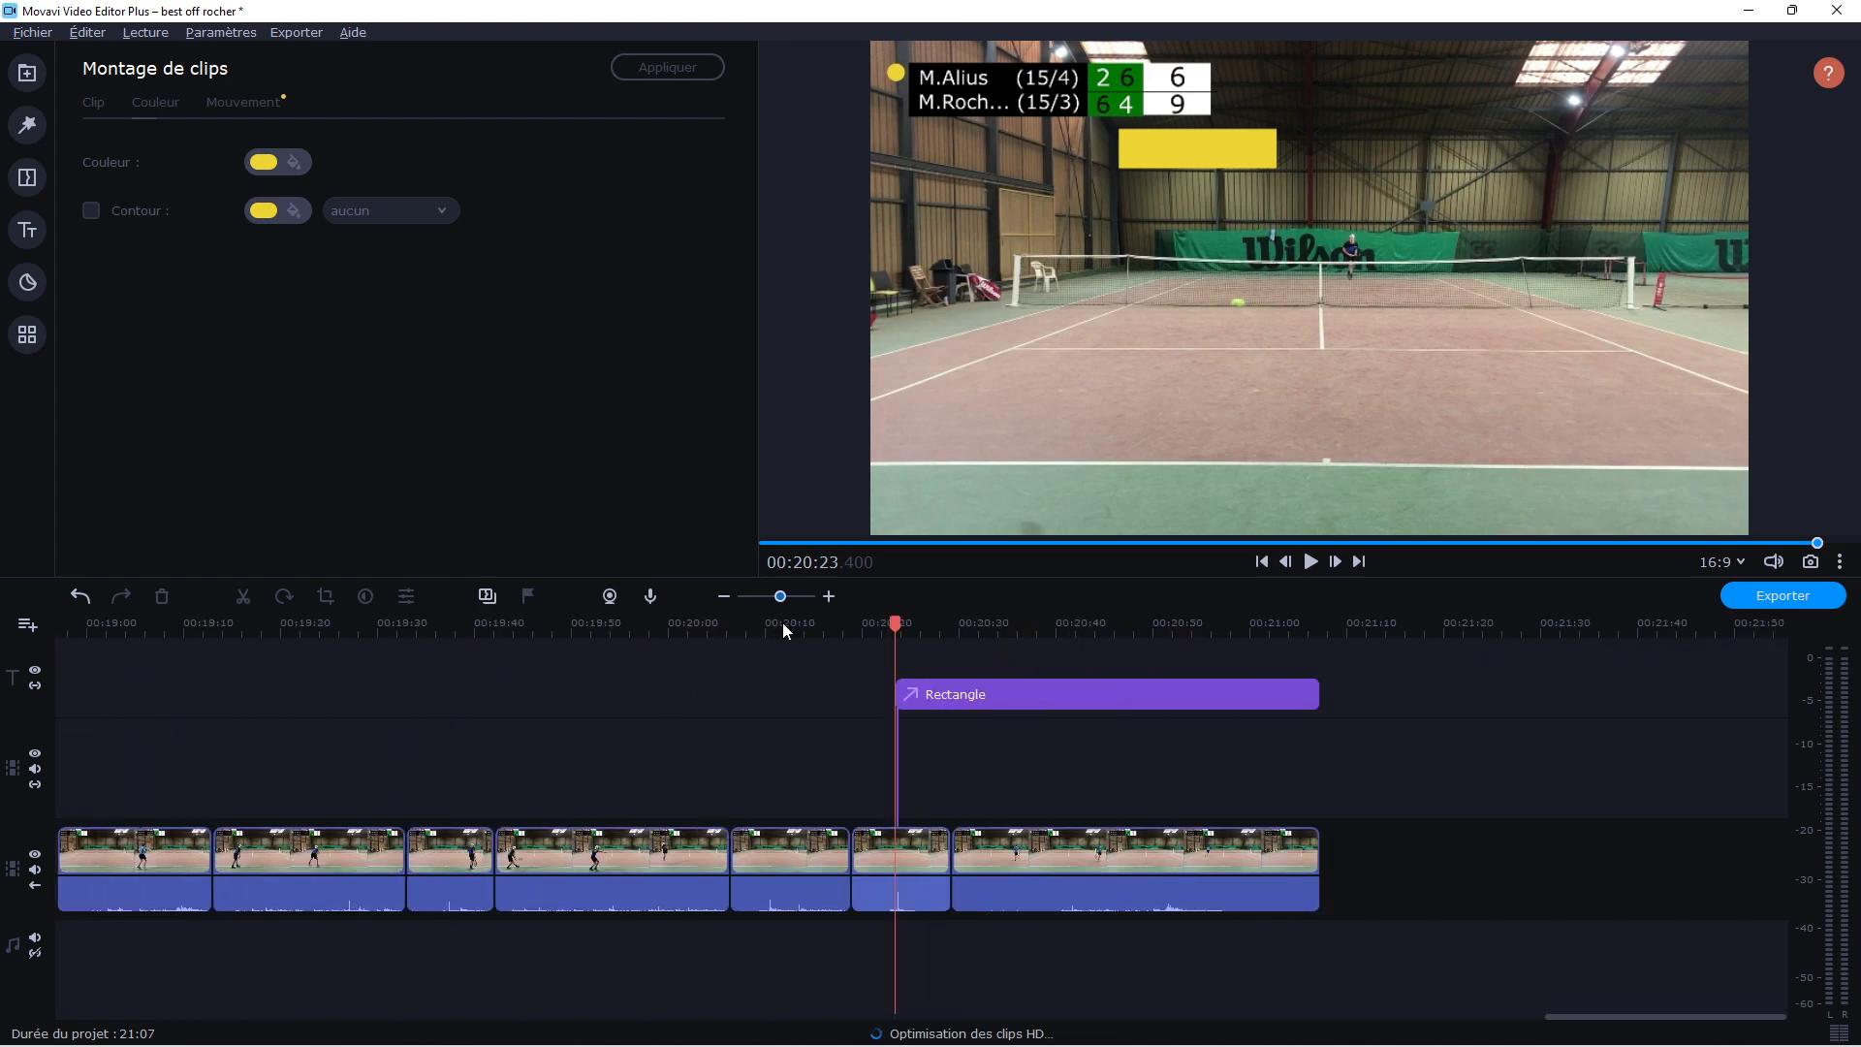
click(913, 694)
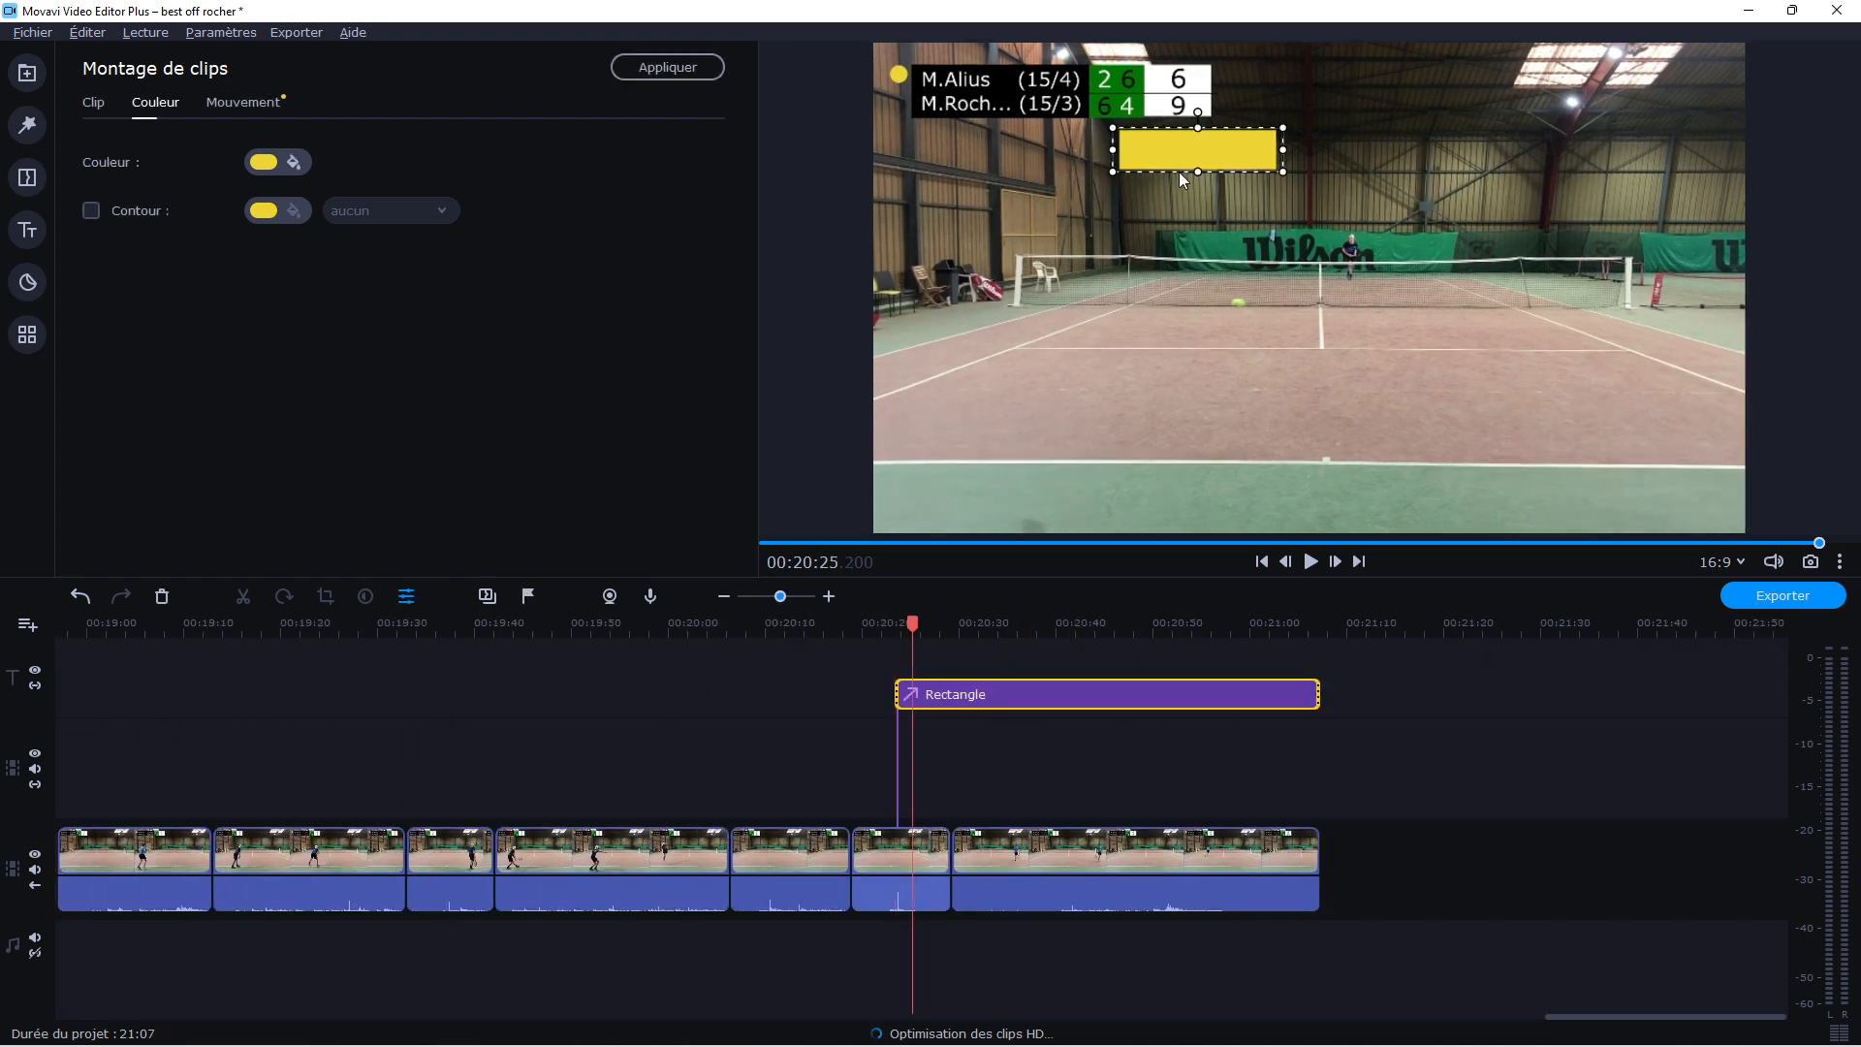
mouse_move(1214, 154)
mouse_down()
mouse_move(1168, 138)
mouse_move(1230, 146)
mouse_up()
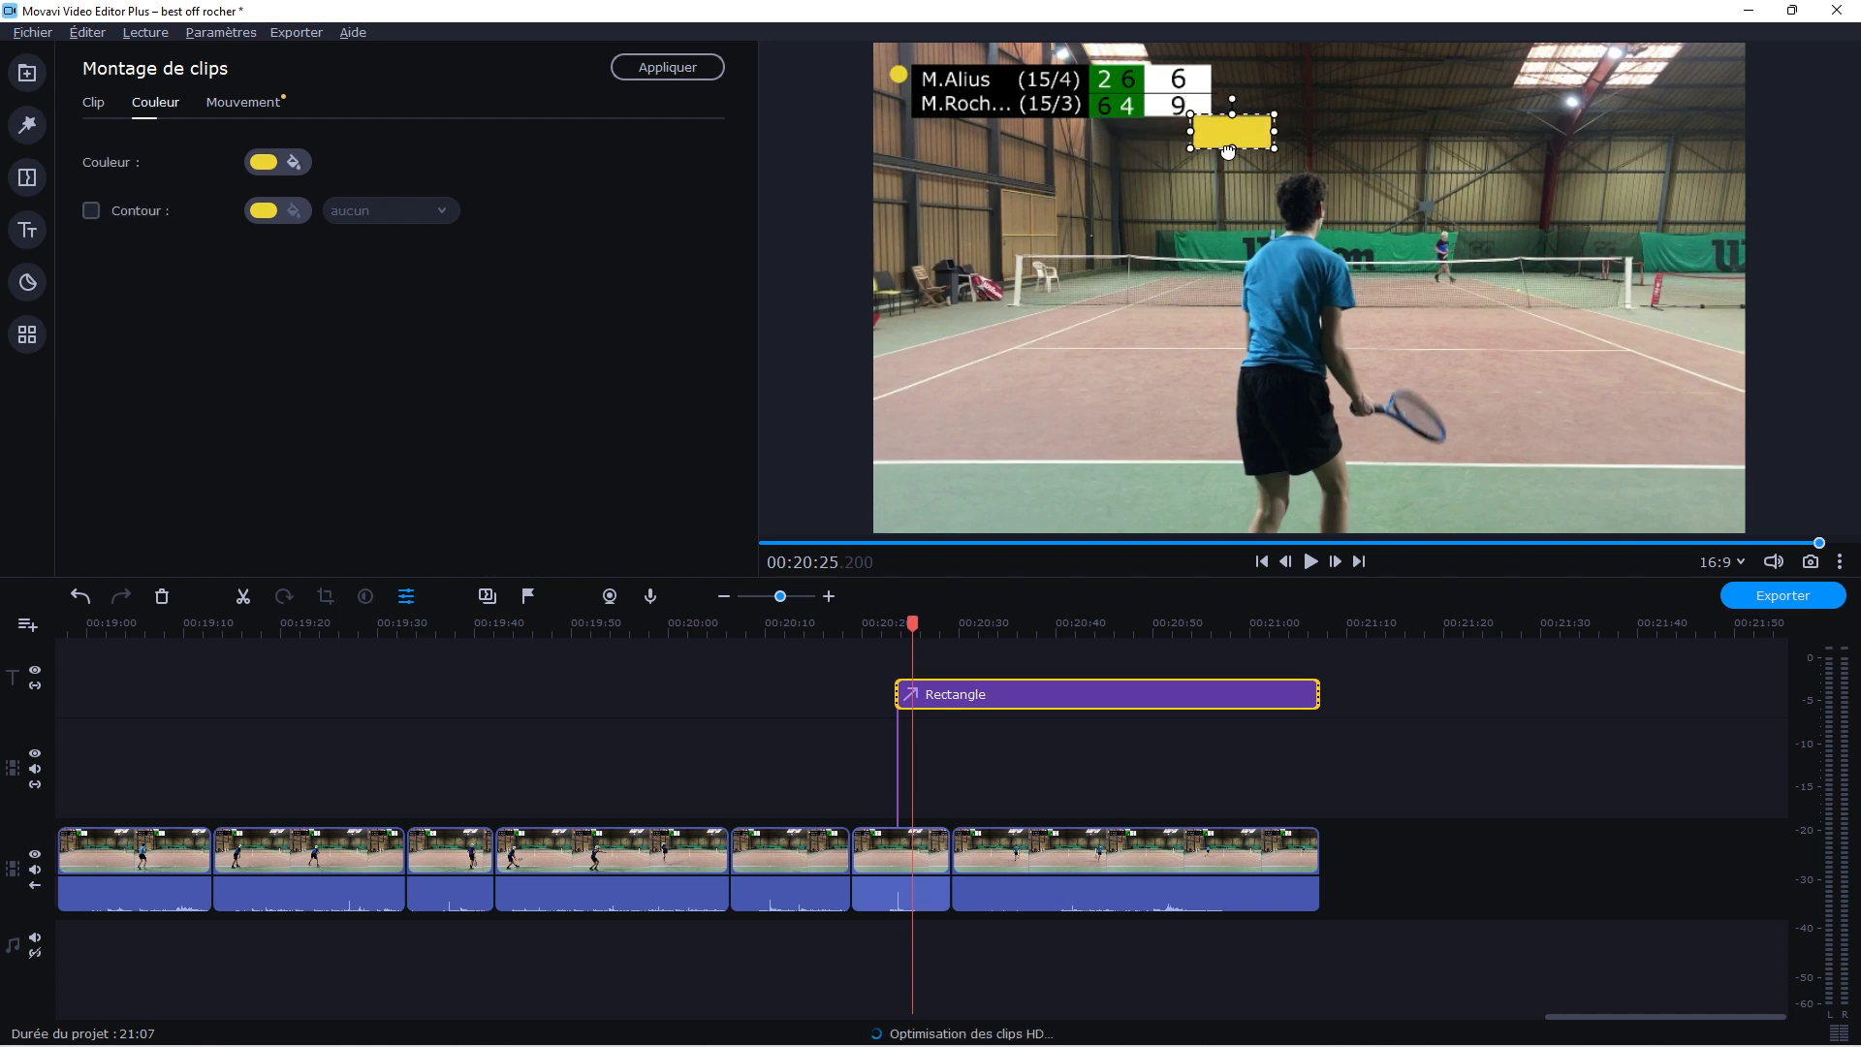
drag(1241, 137, 1205, 82)
click(1240, 220)
click(1189, 82)
Recolour the rectangle callout over the upper player's points cell to white and apply the change
click(294, 162)
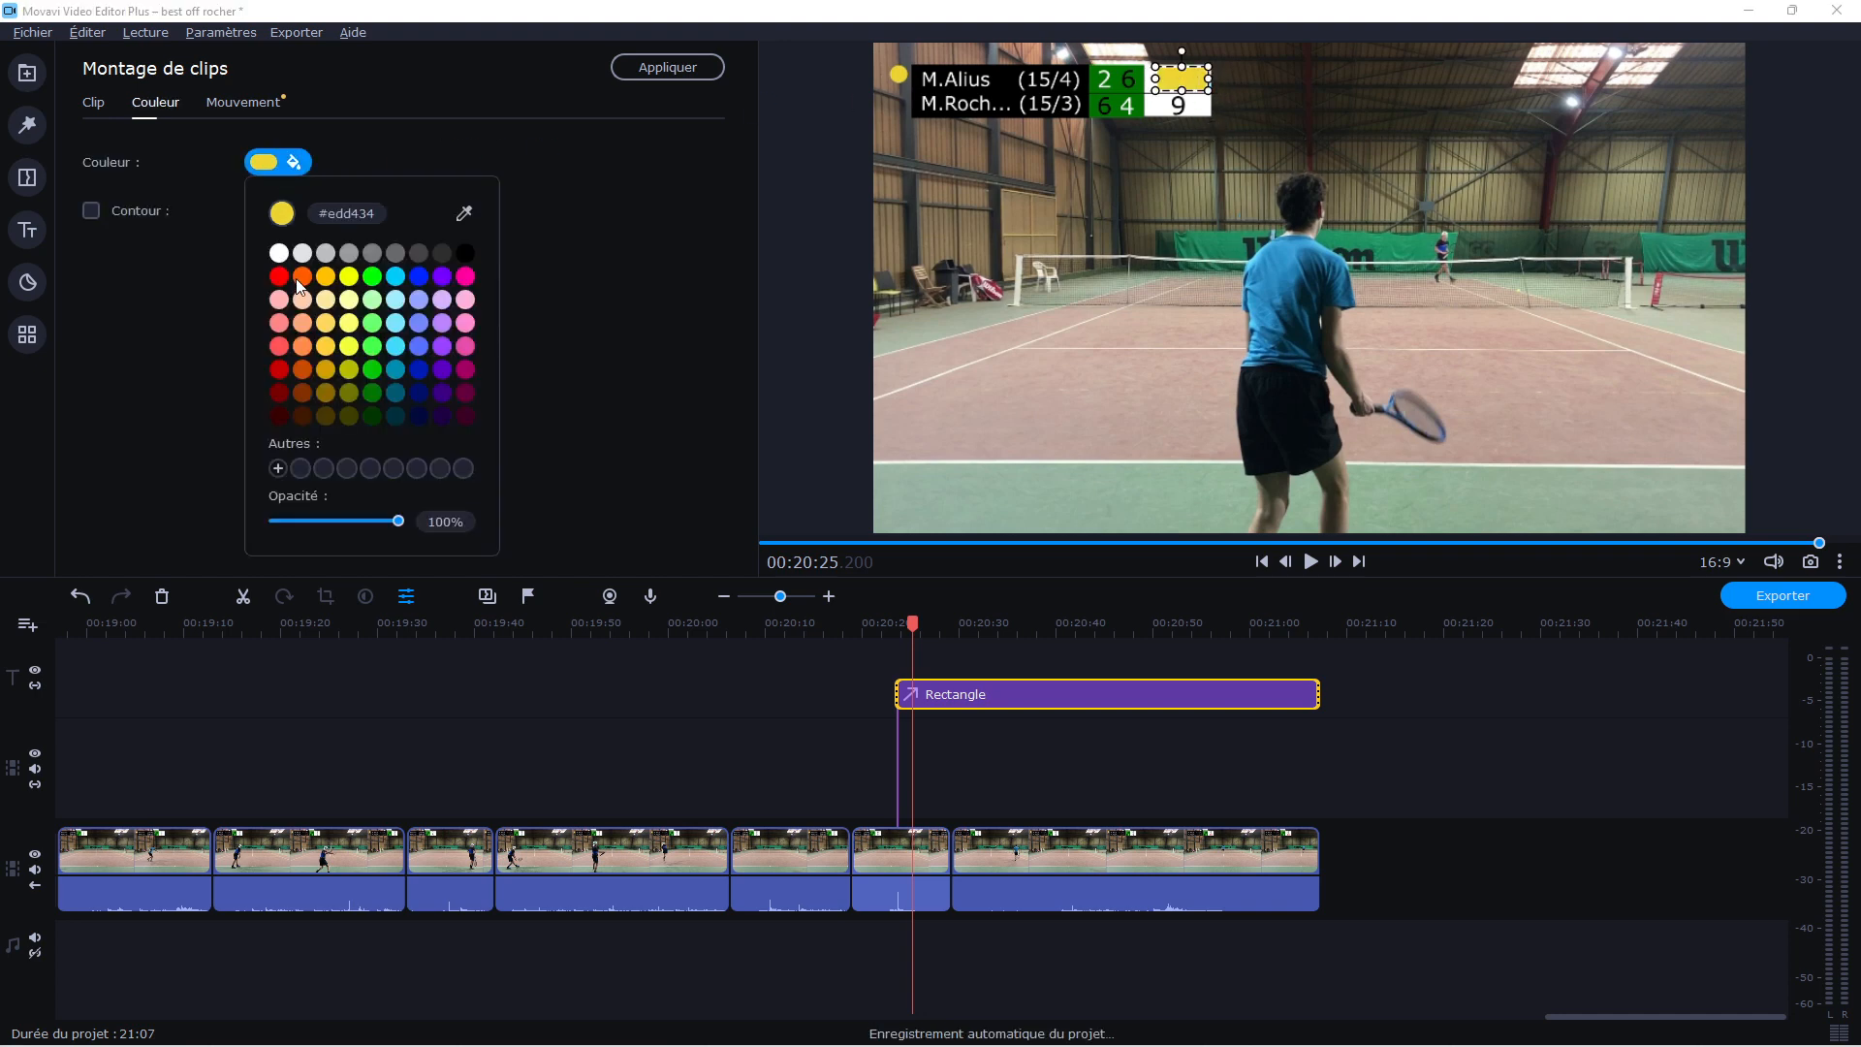
click(280, 254)
click(1067, 327)
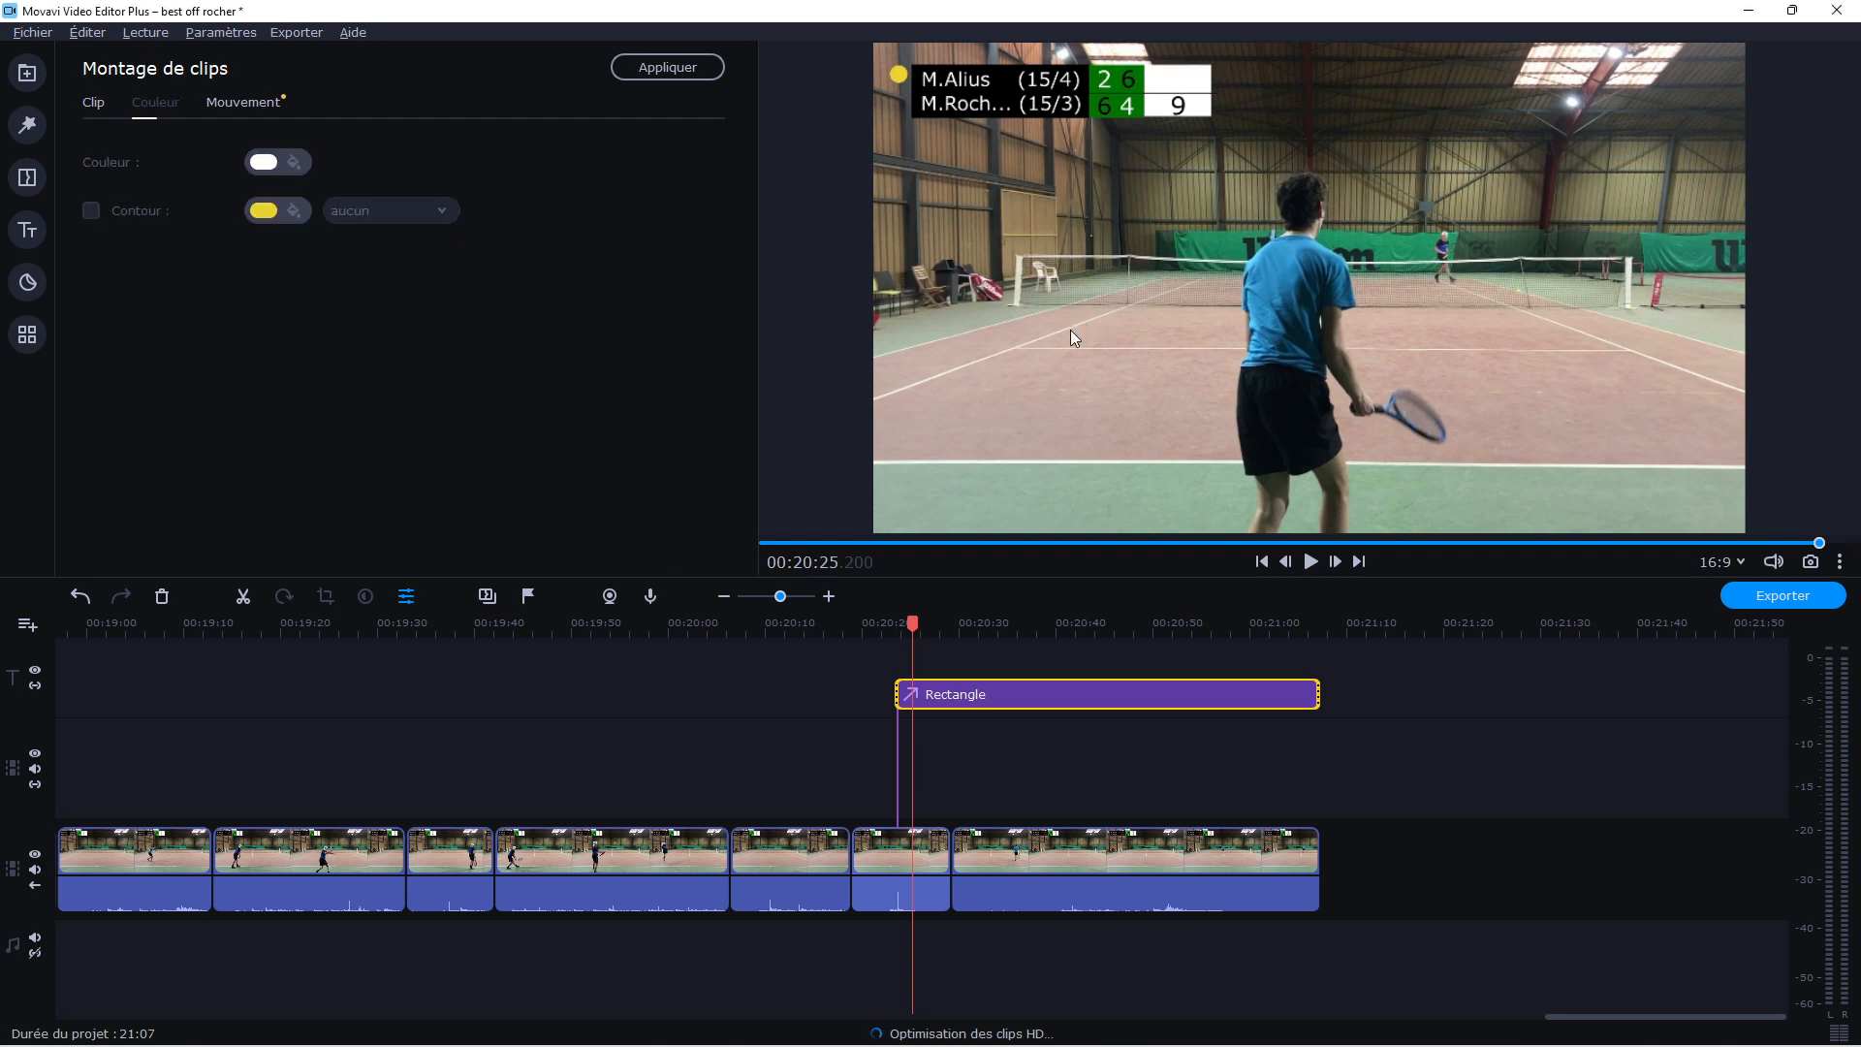
Add a Texte simple title above the rectangle callout and stretch it to the callout's full length
click(27, 230)
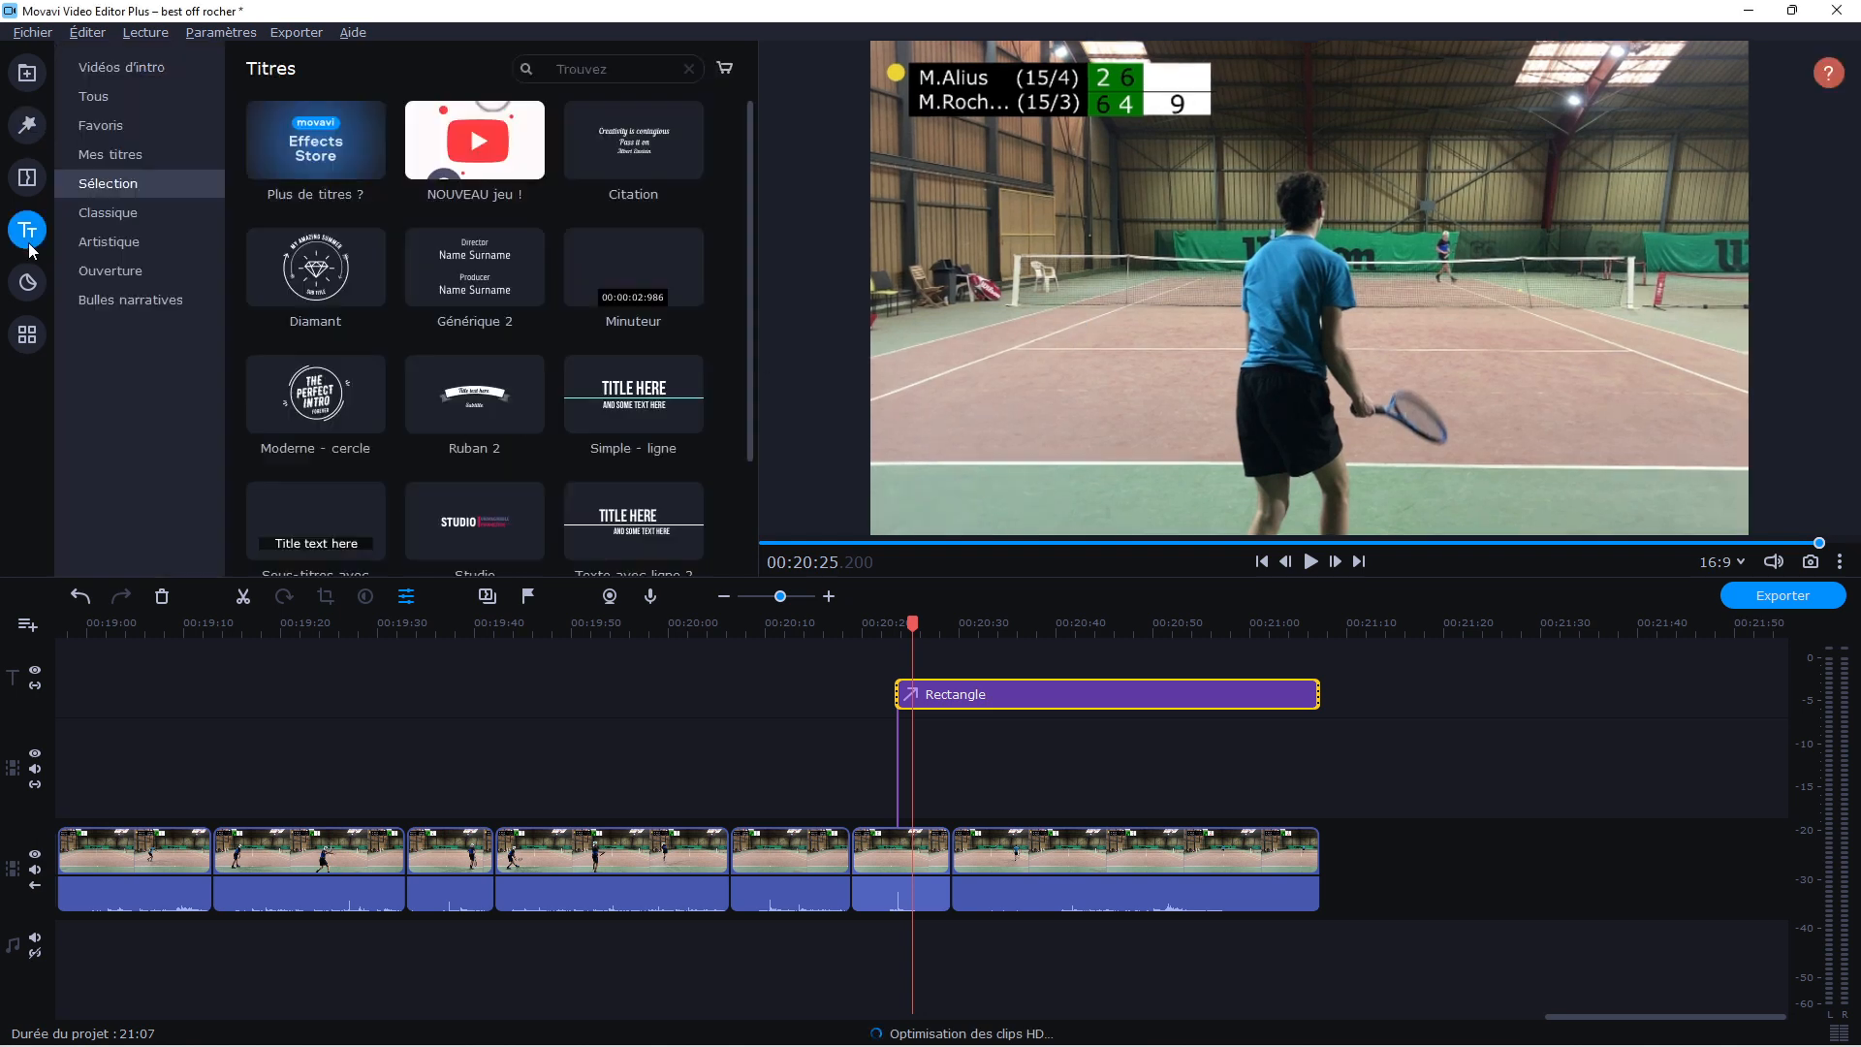
drag(496, 508, 894, 657)
drag(928, 686, 1320, 660)
click(953, 659)
Change the title text to 7, colour it black (#000000) and fit it over the white cell in the upper player's score row
double_click(916, 660)
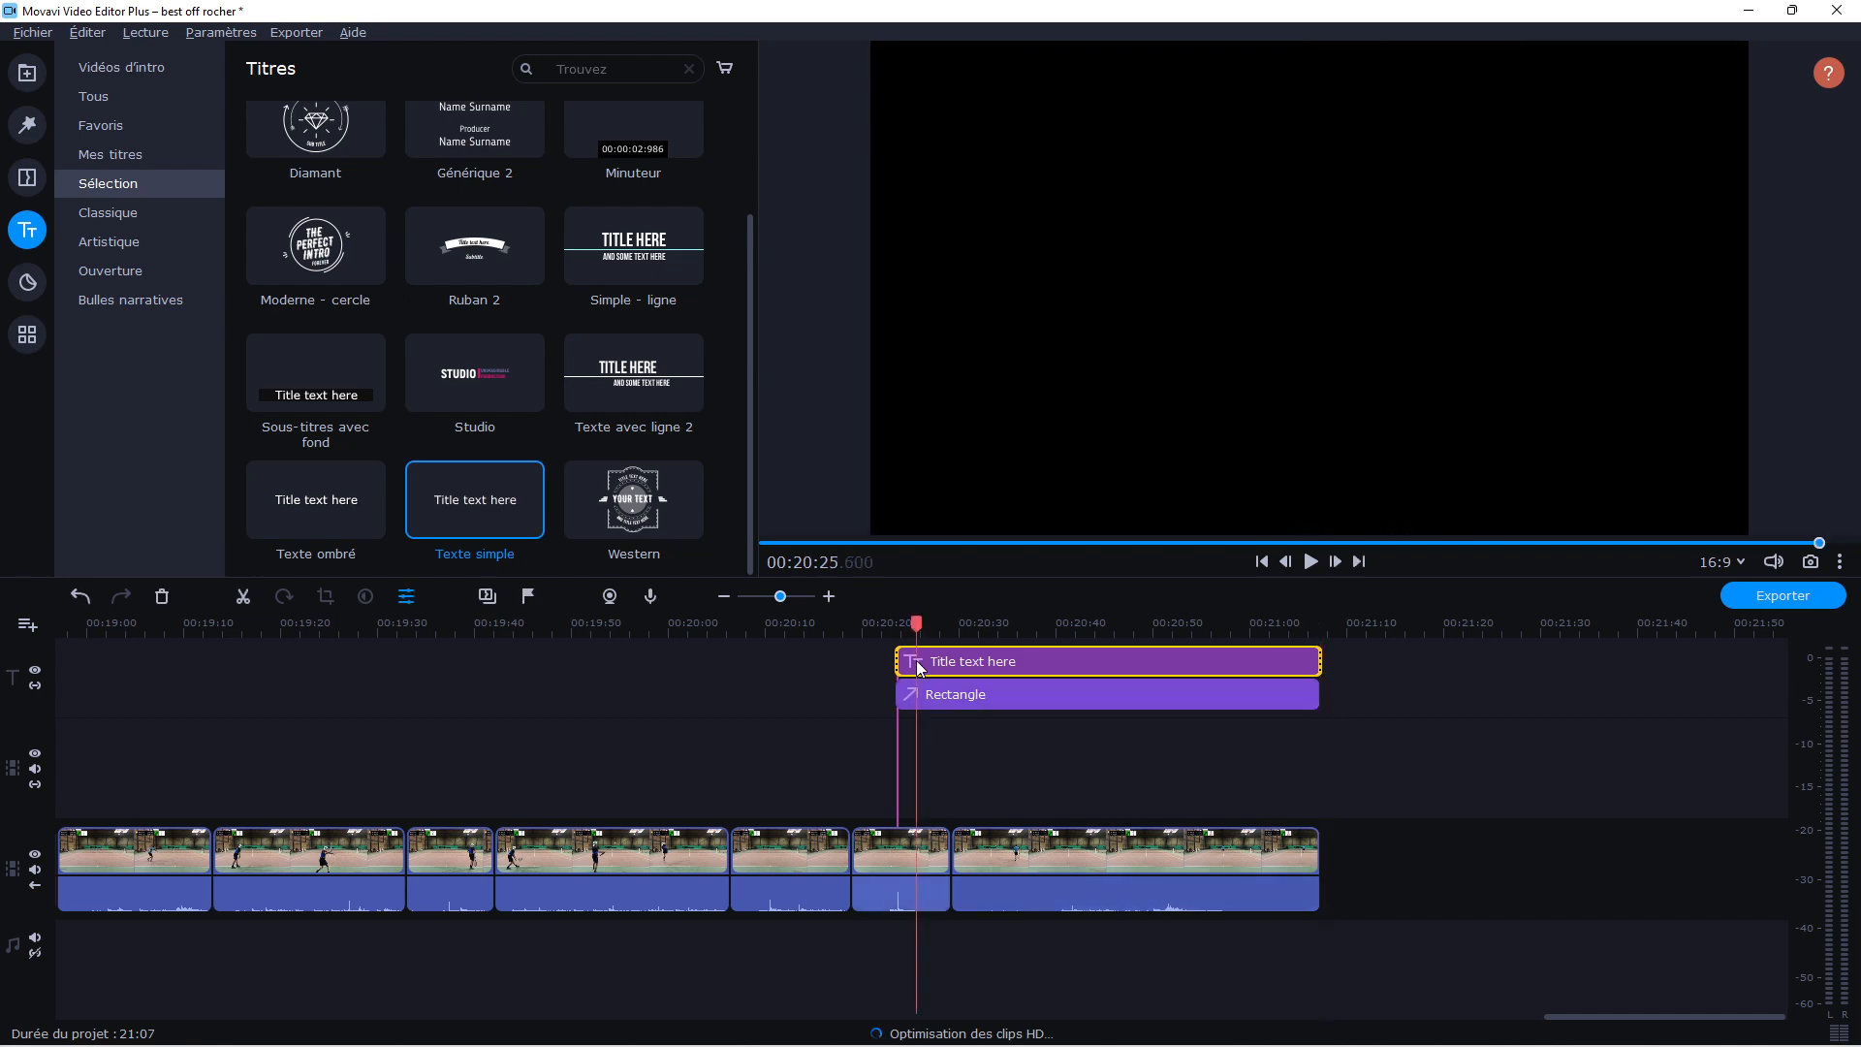
double_click(1388, 283)
drag(1387, 283, 1132, 299)
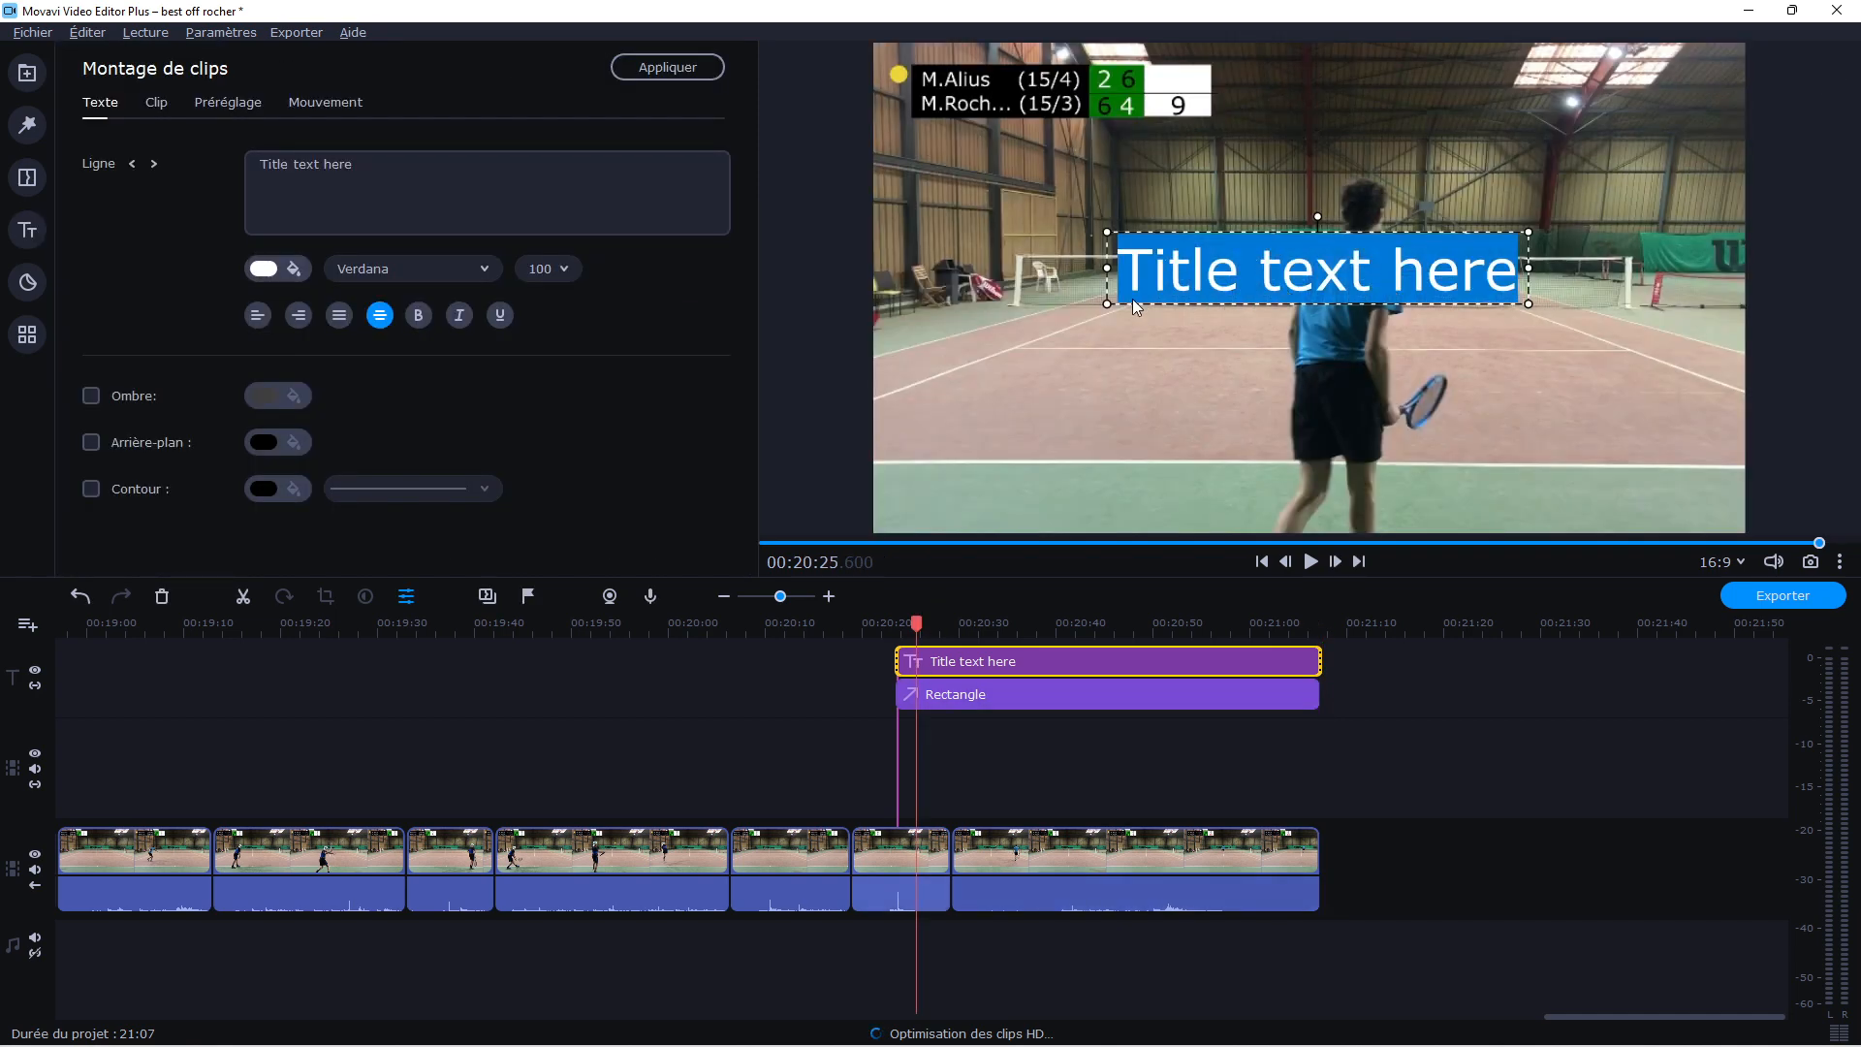
key(BackSpace)
text(7)
click(294, 271)
click(465, 358)
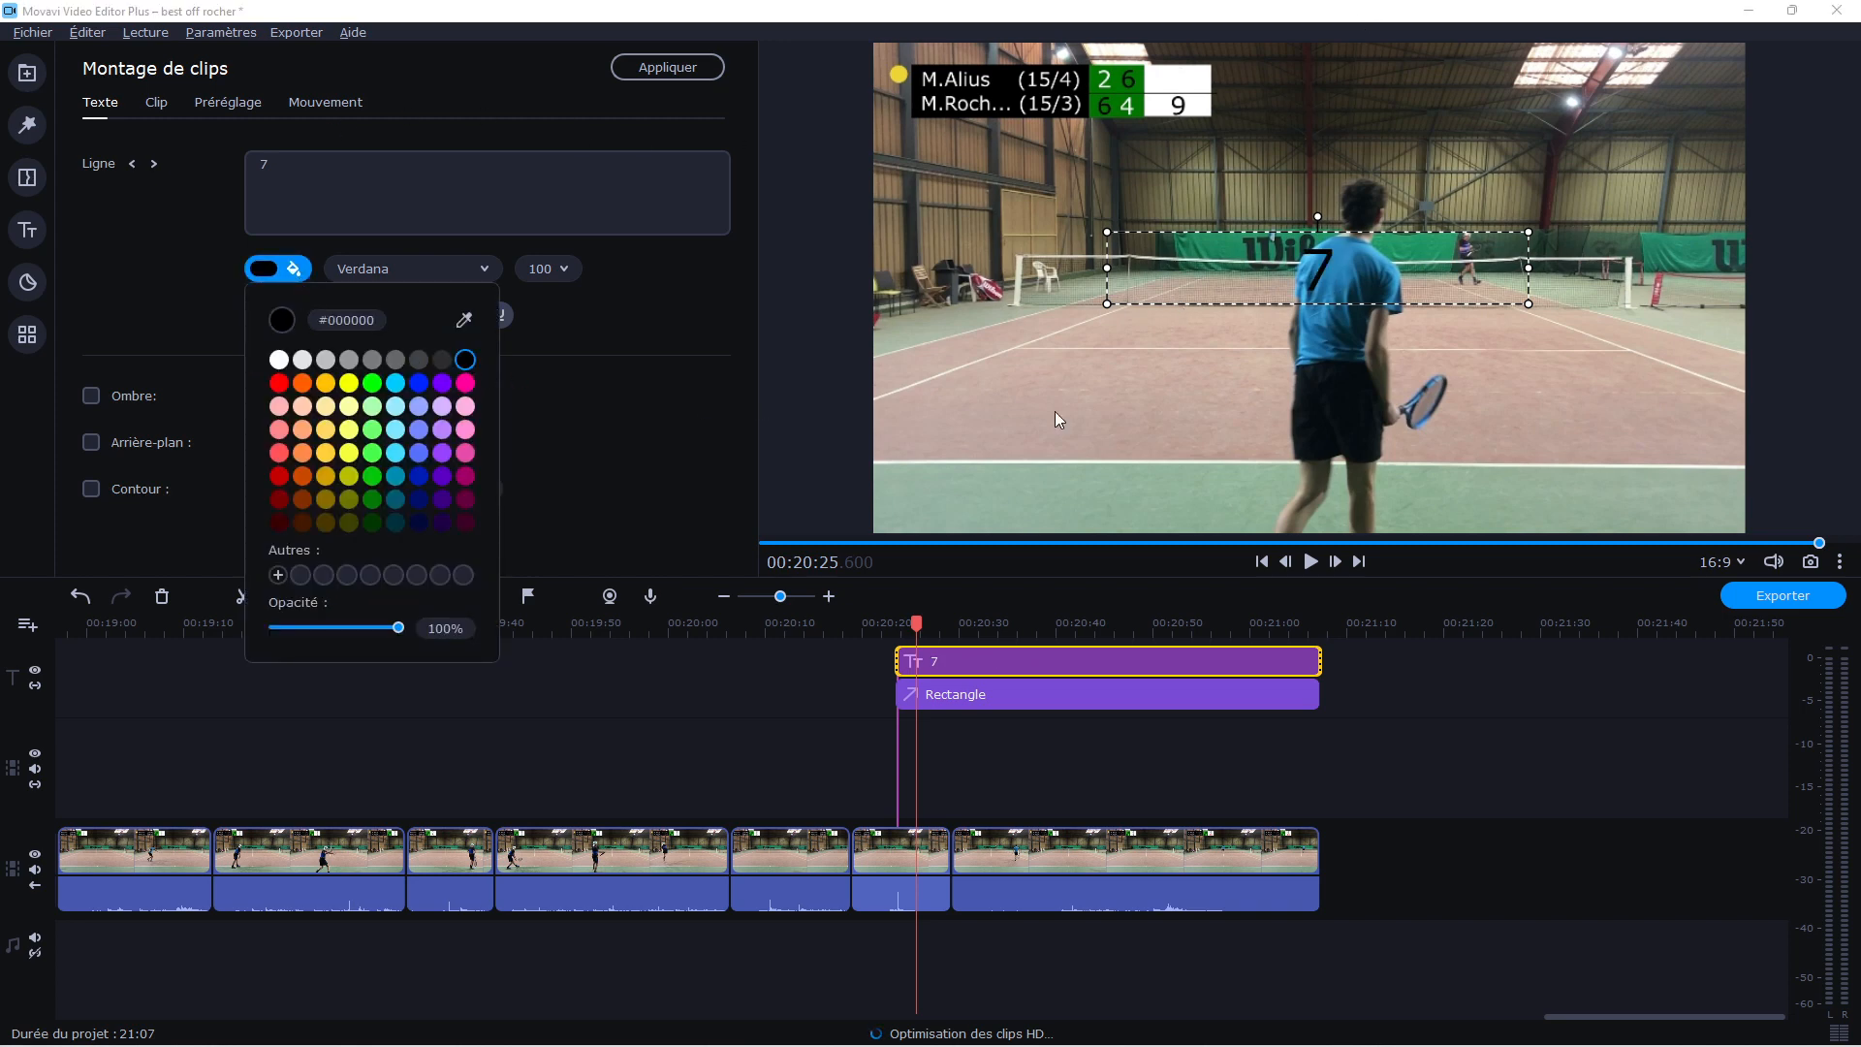
click(1105, 258)
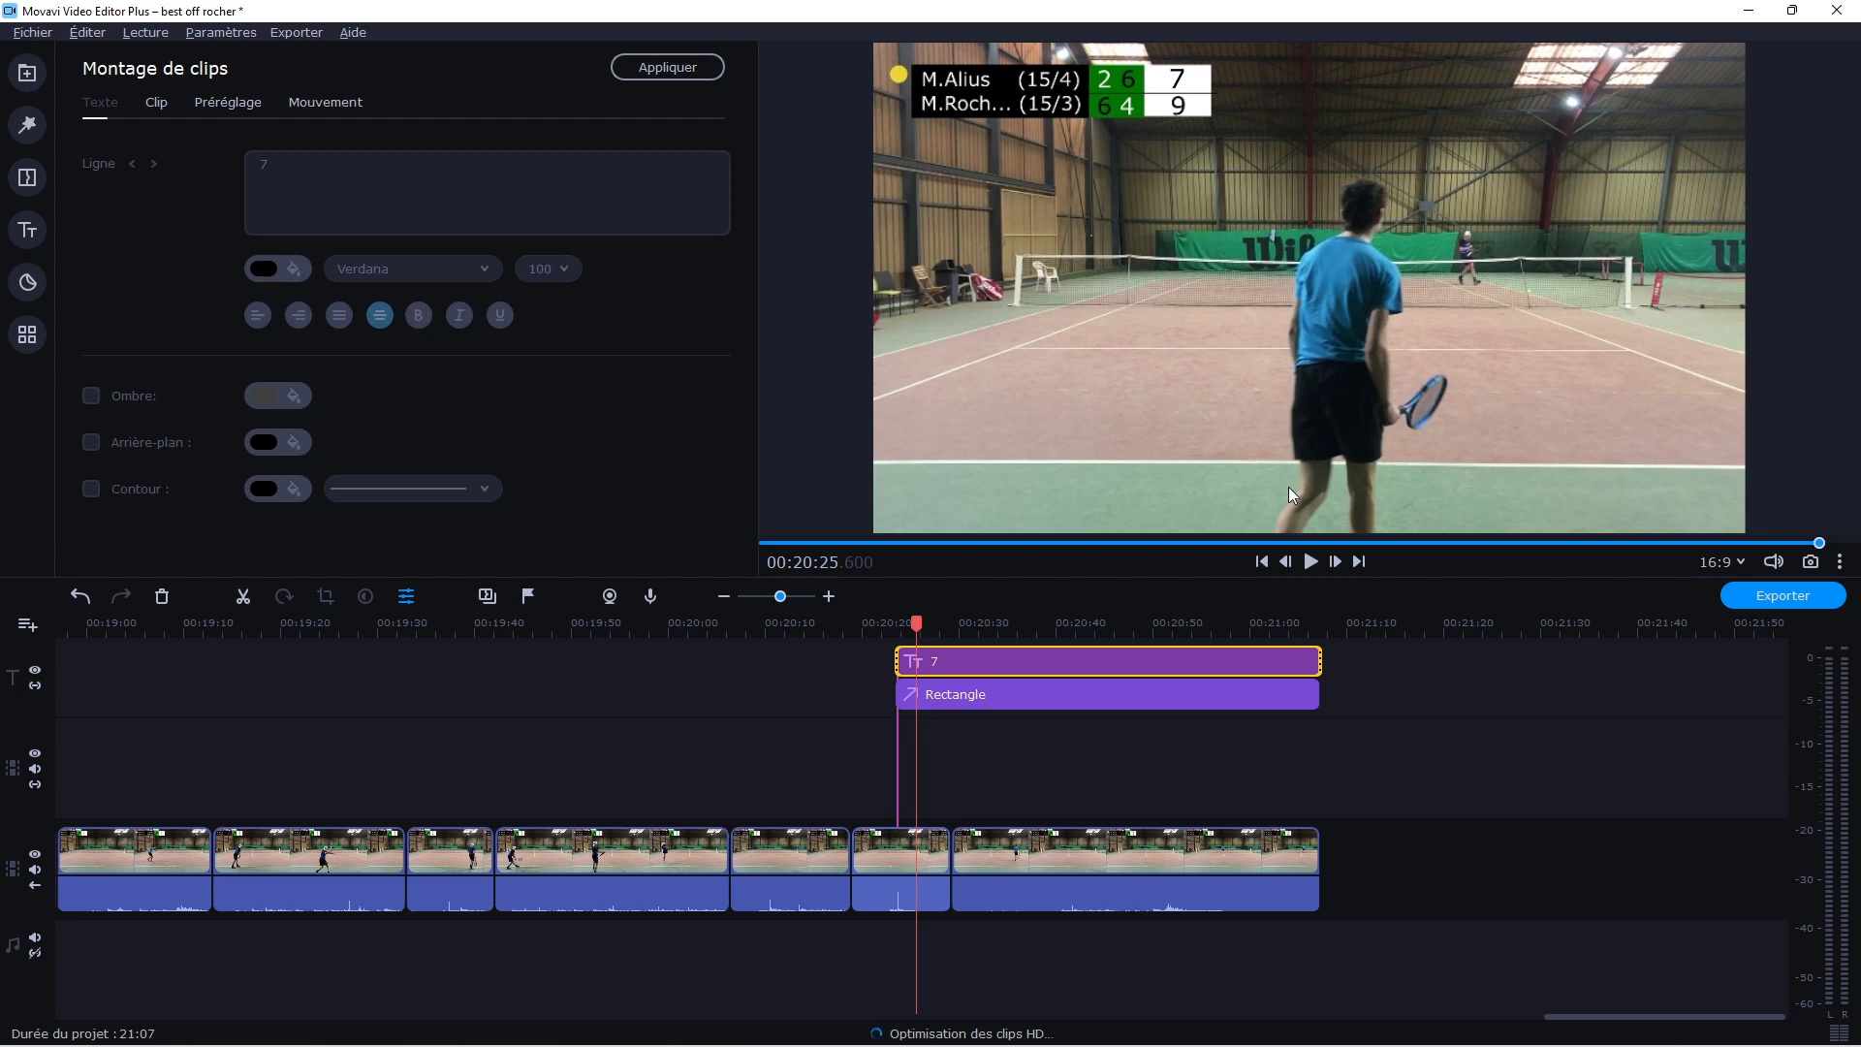
Split the title and rectangle at about 00:20:26 and delete the short pieces before the cut
click(1307, 562)
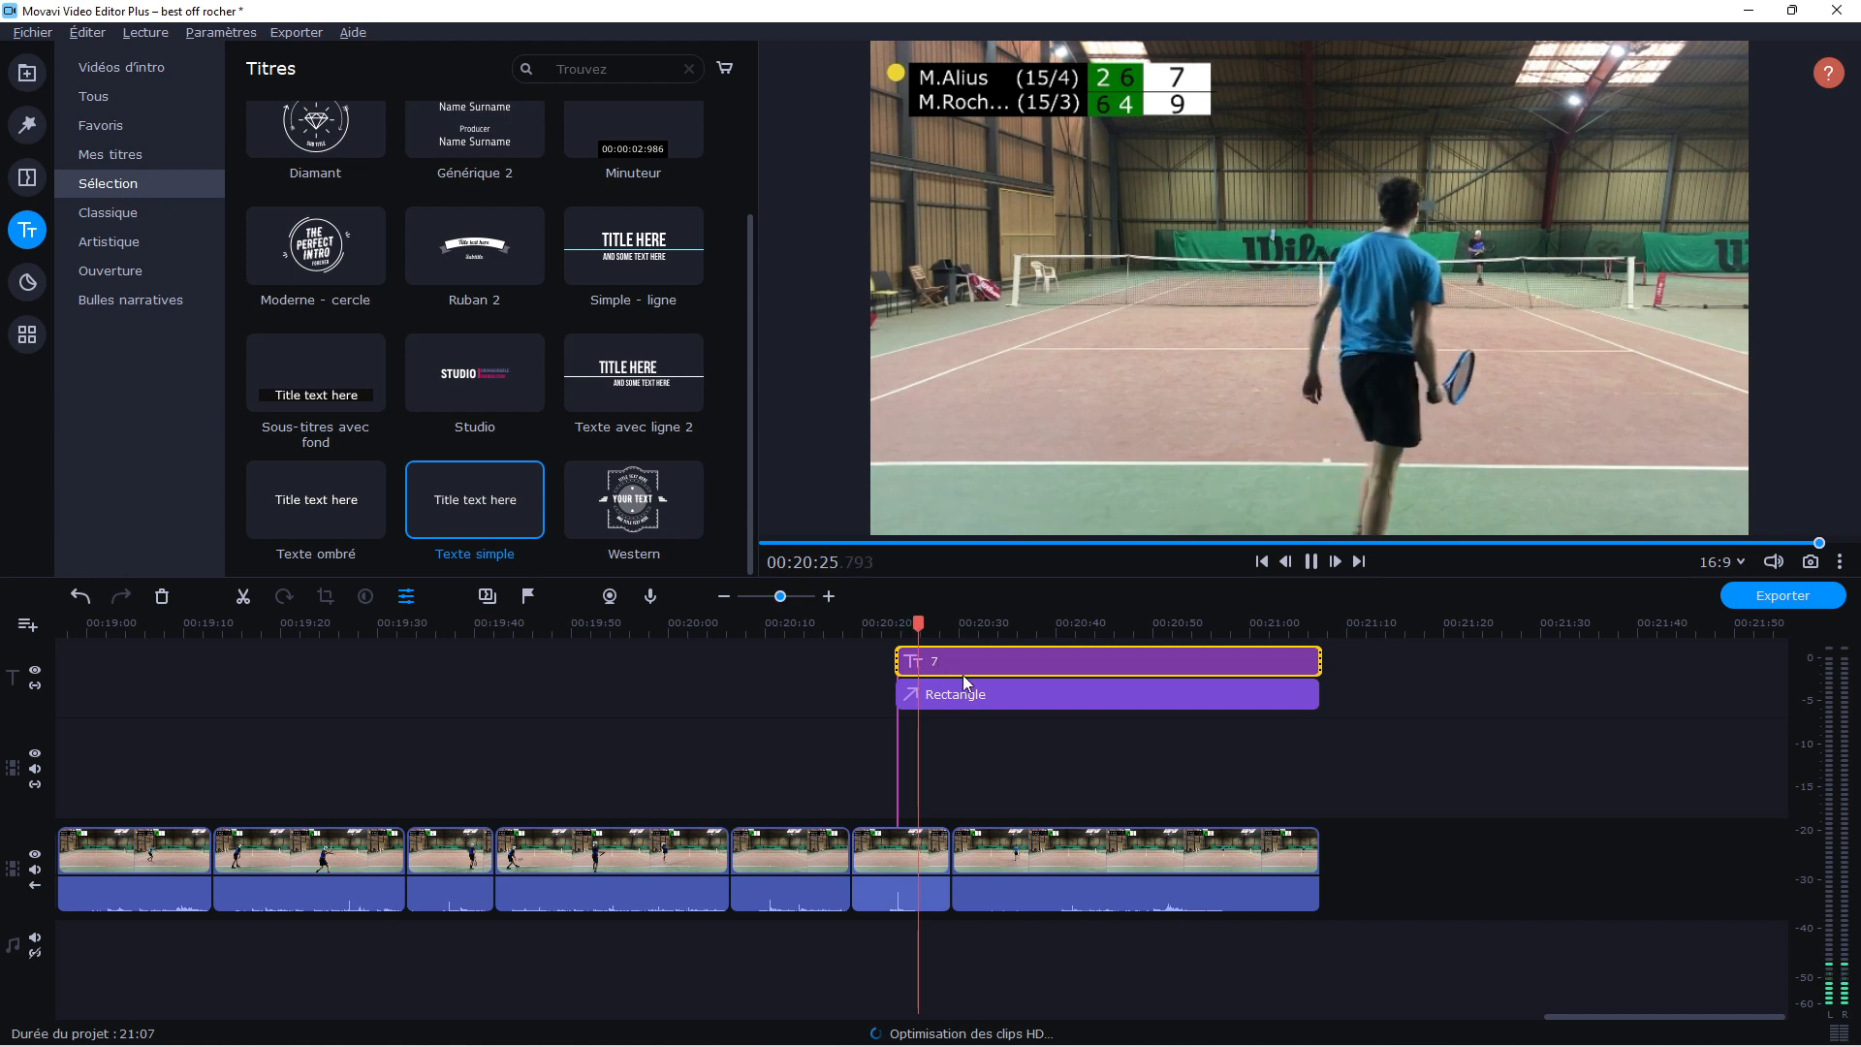
click(886, 625)
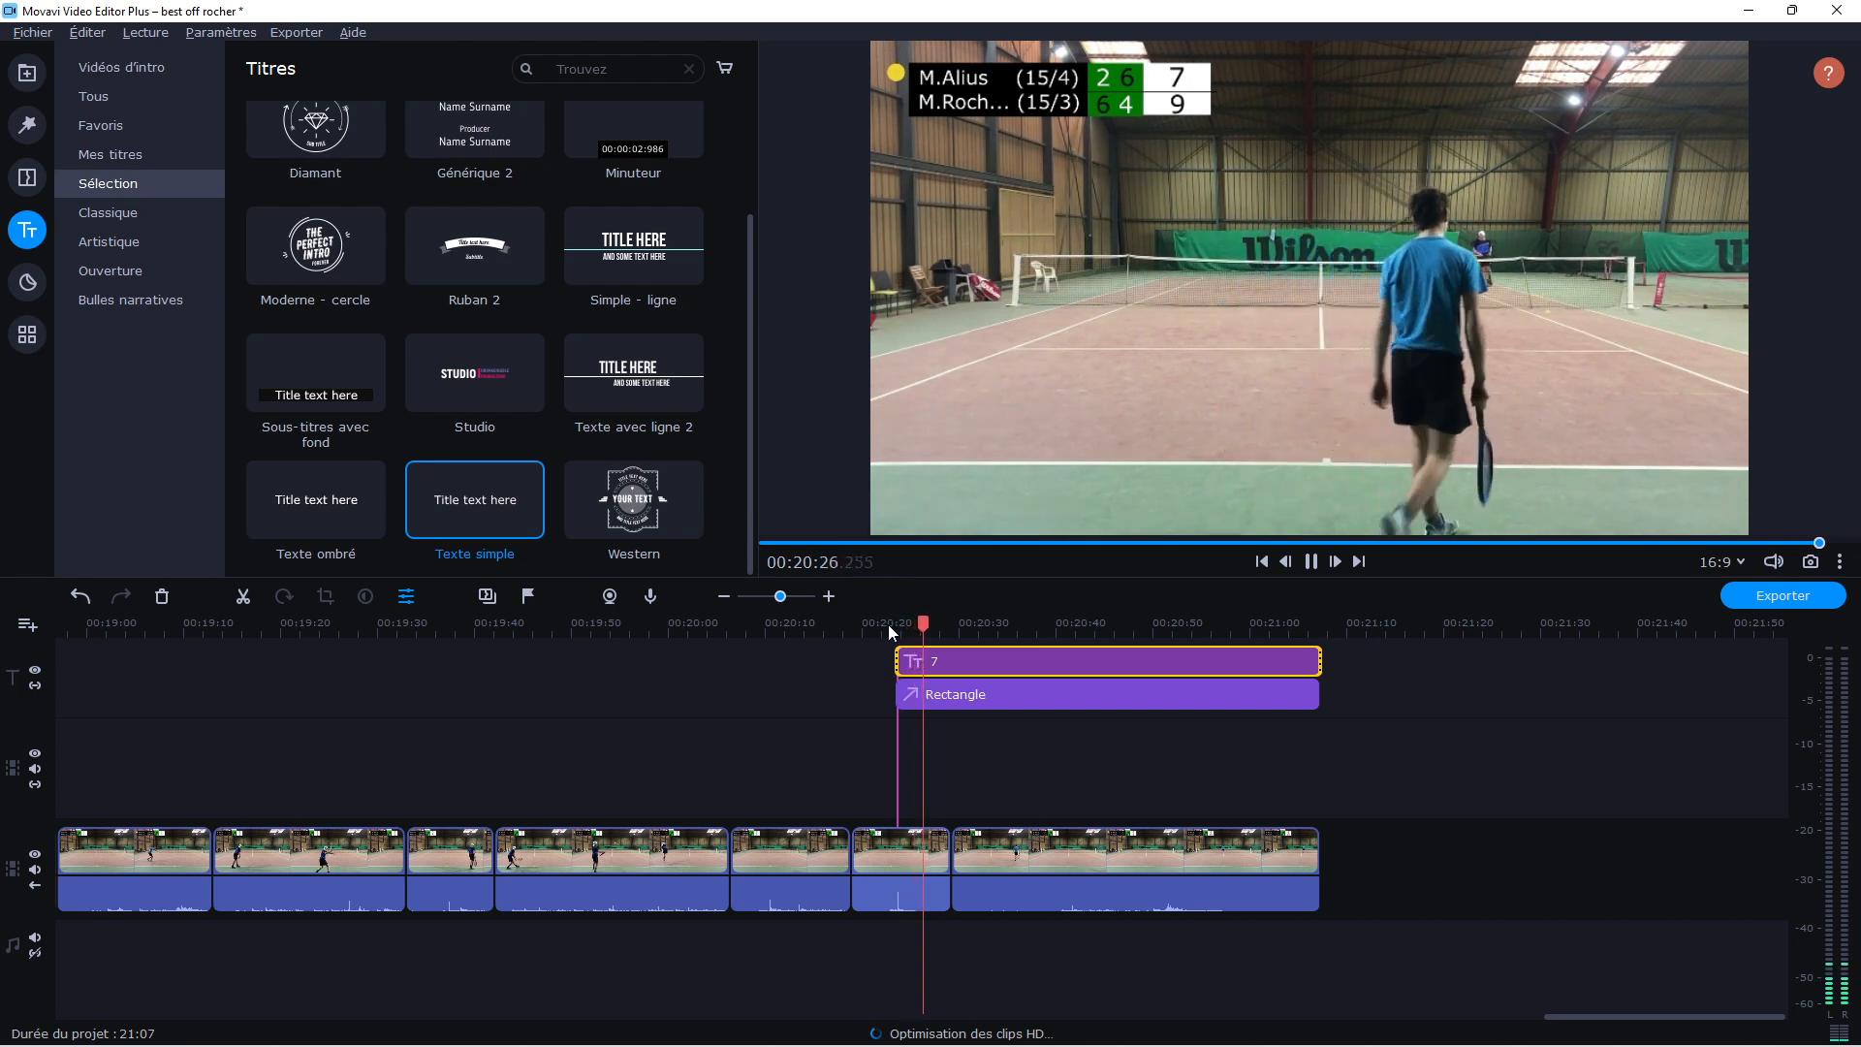
key(space)
key(ctrl+b)
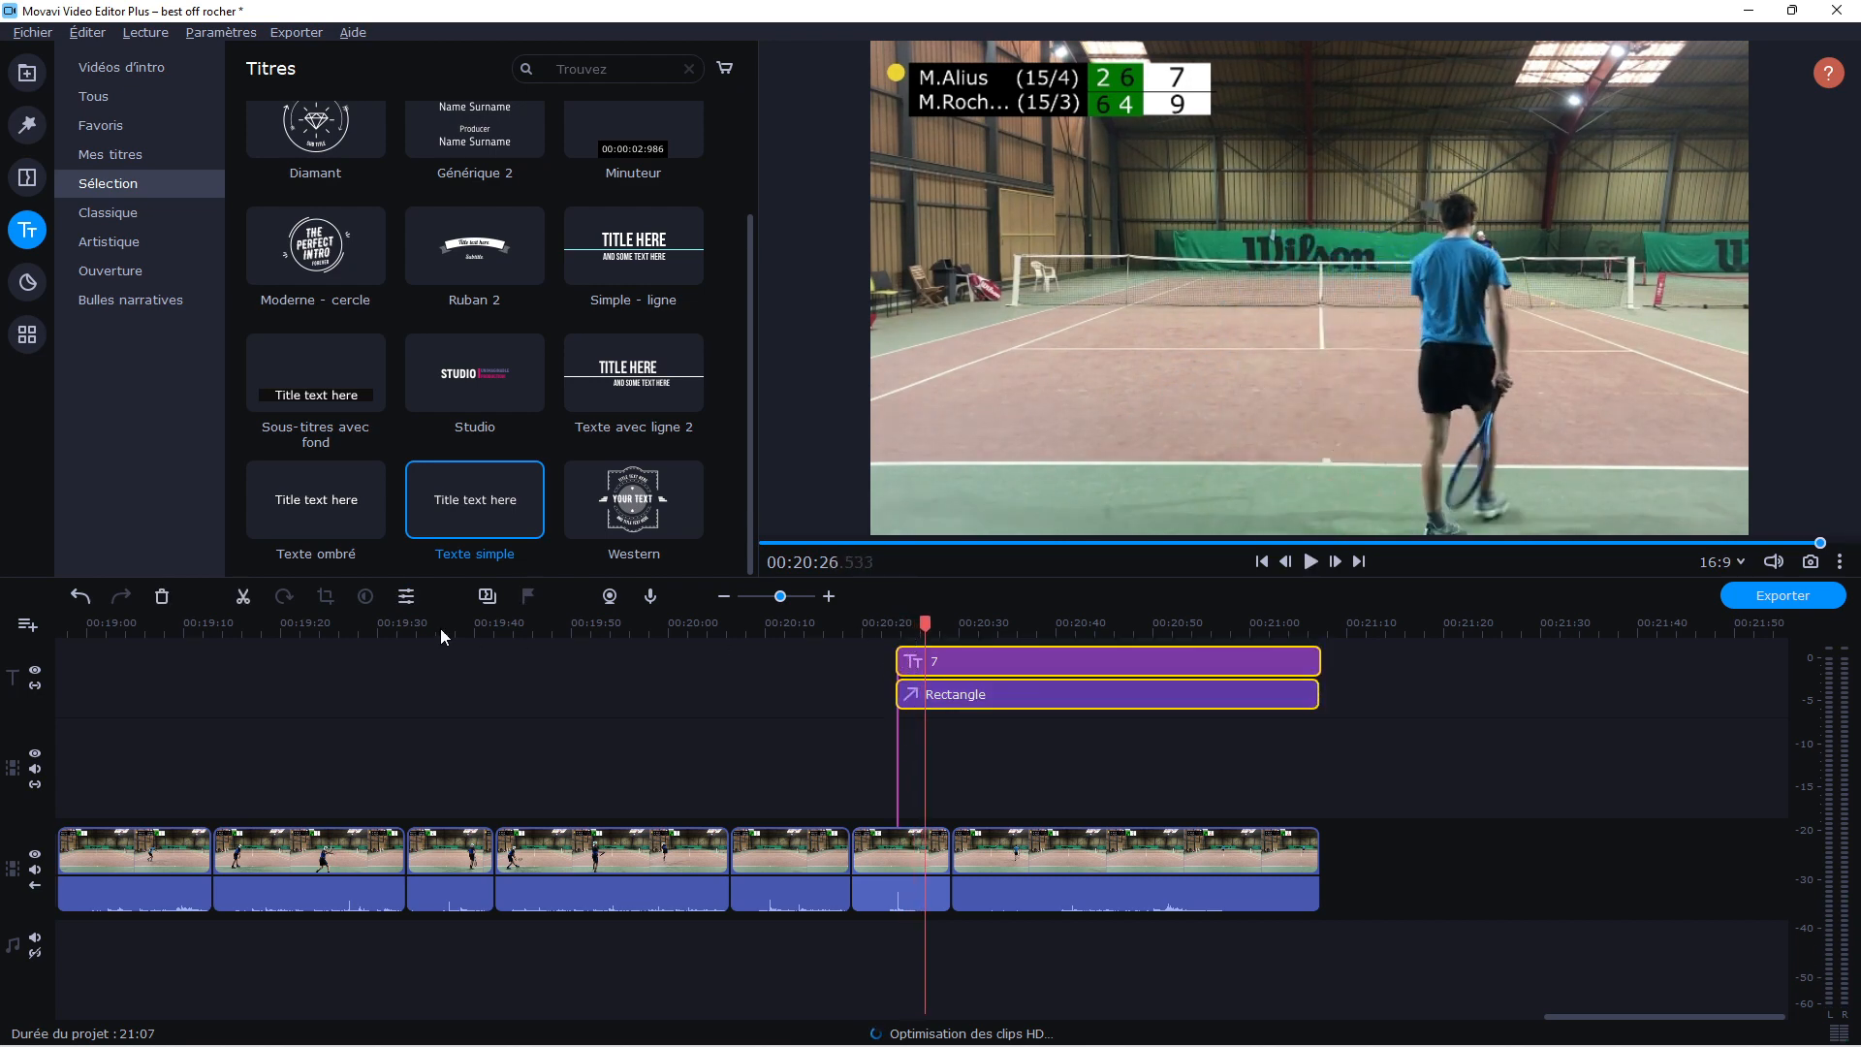
drag(901, 736, 908, 627)
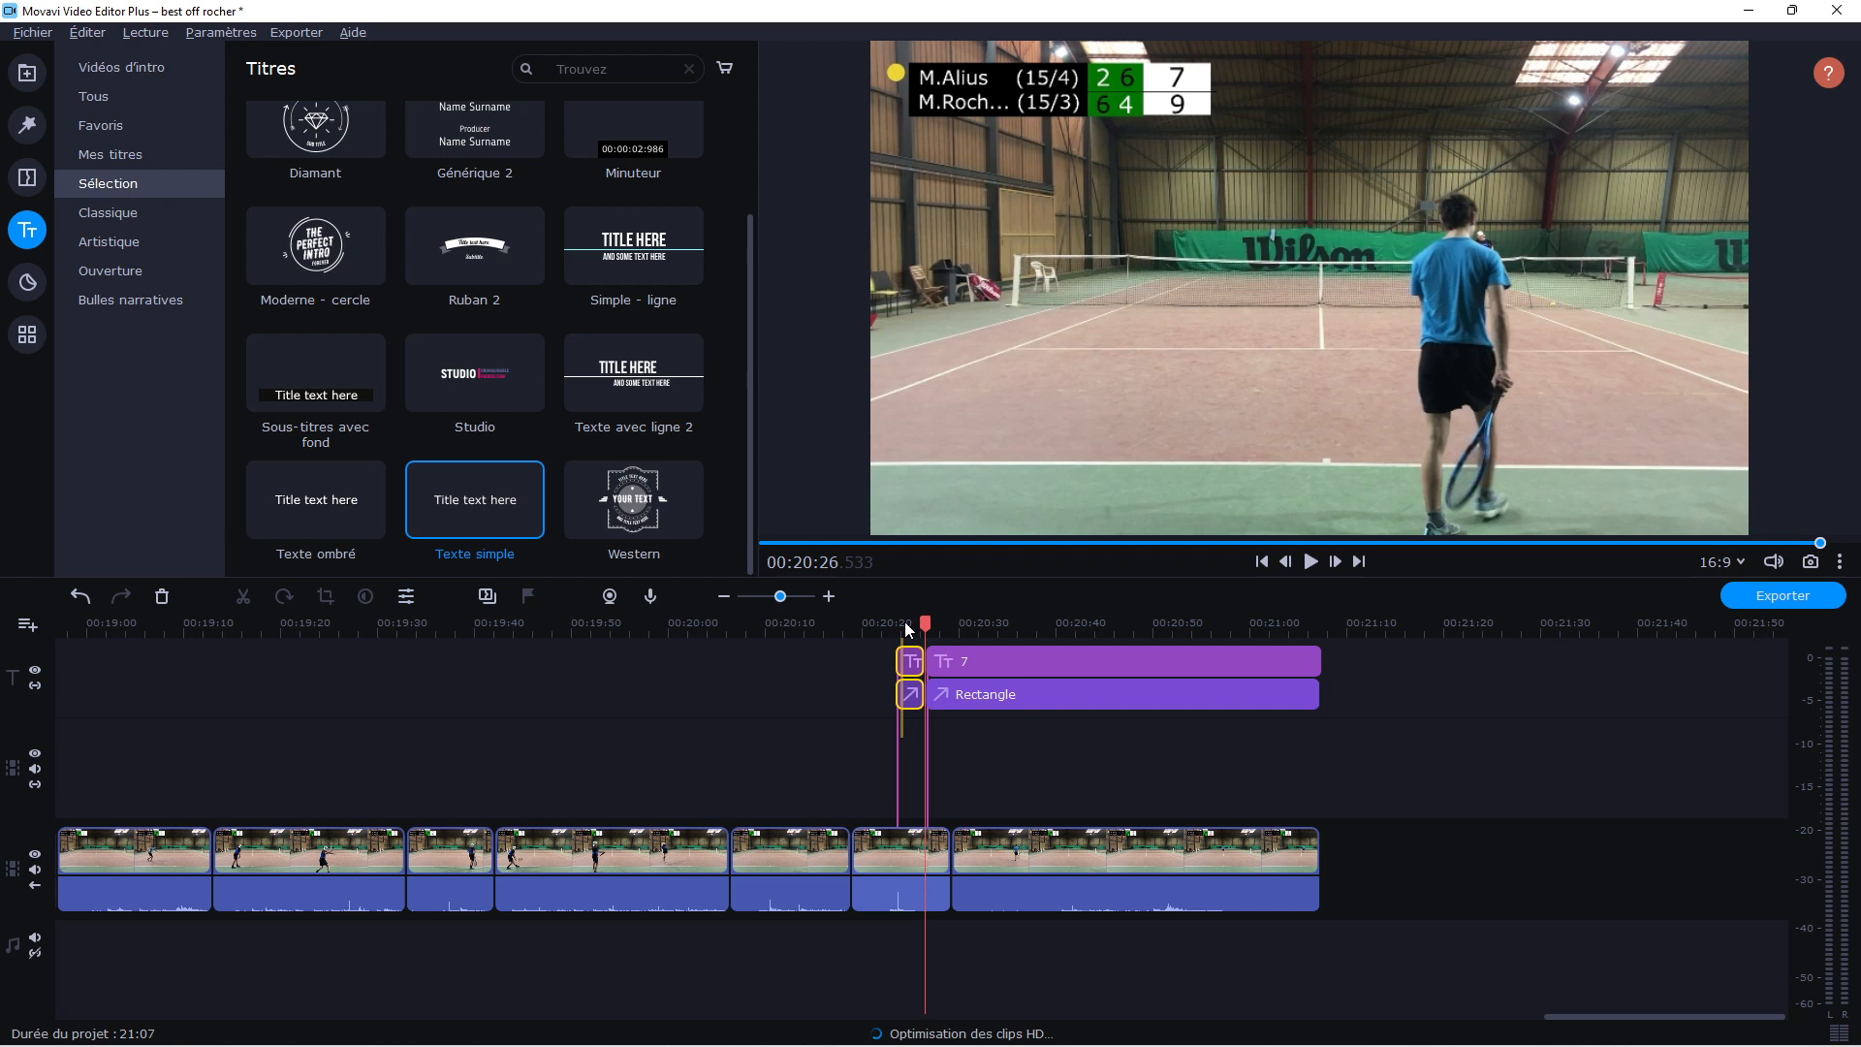
click(162, 596)
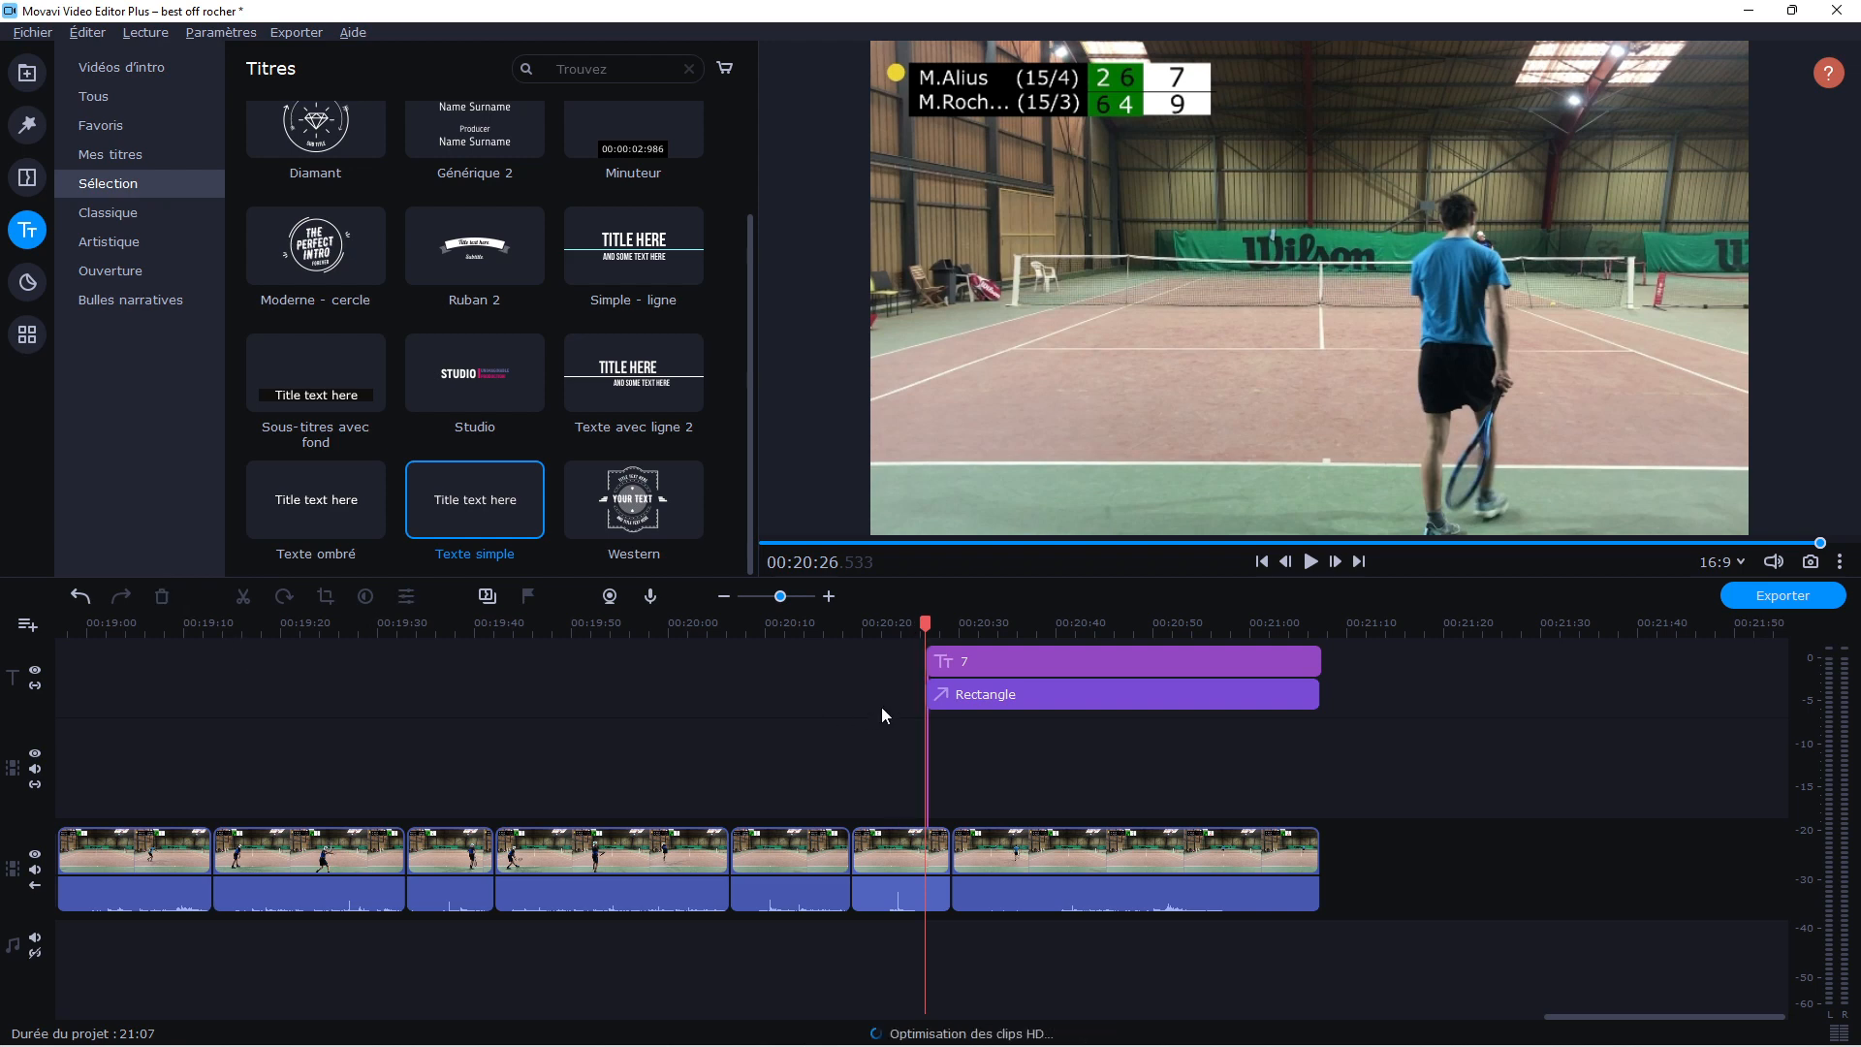
Play the following point at about 00:20:37 to 00:20:40 to check how long the corrected score must stay
key(space)
click(1025, 621)
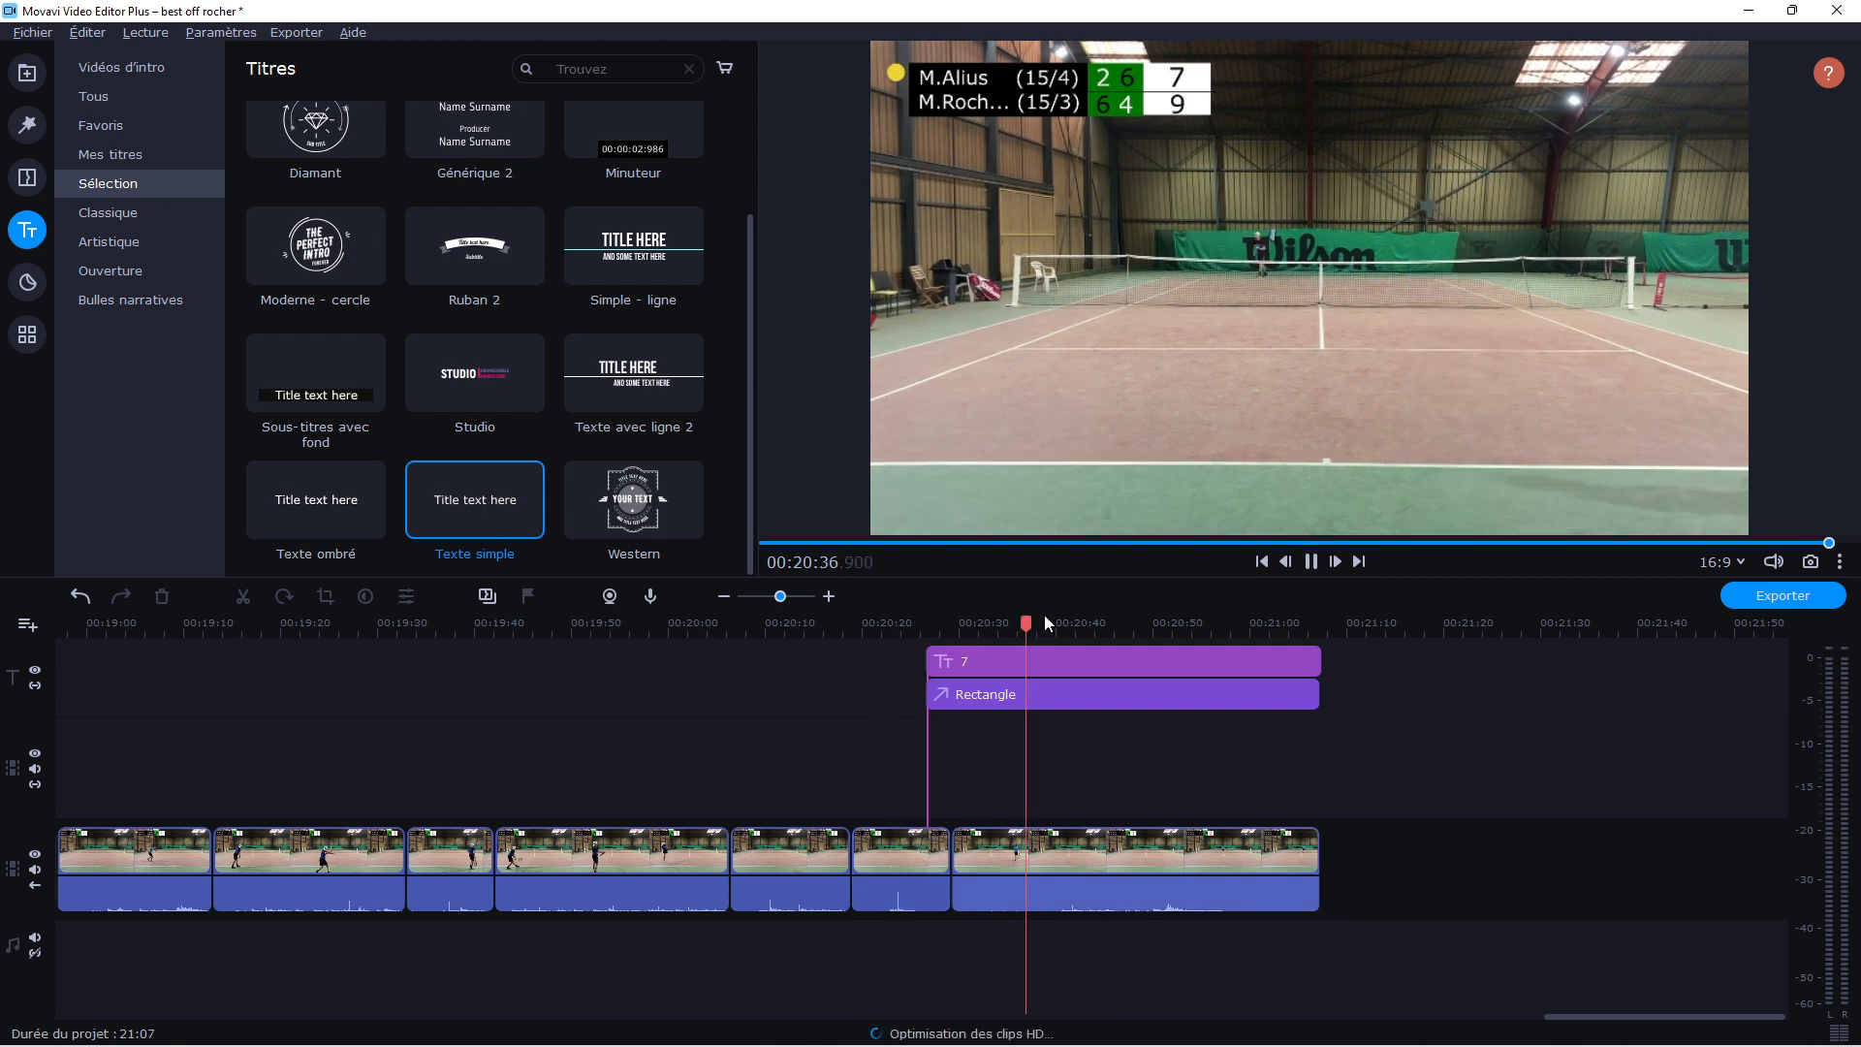
click(1053, 622)
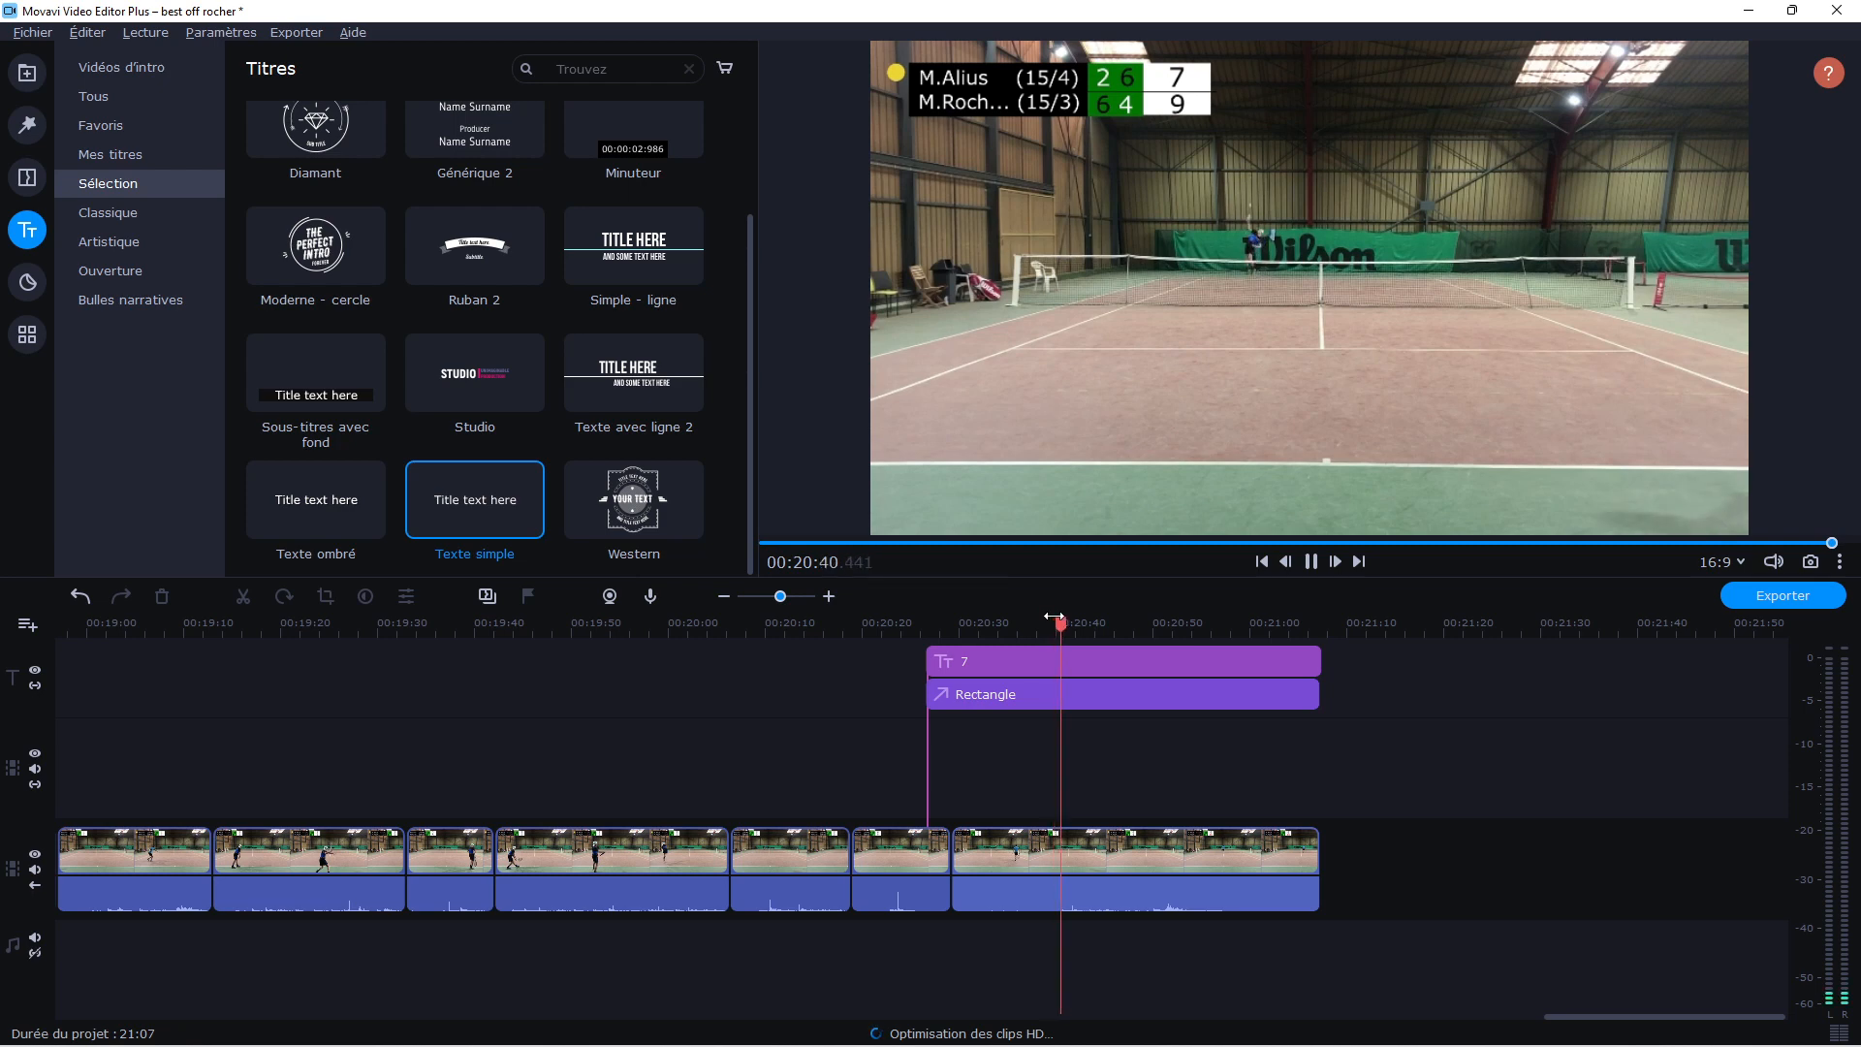
click(1053, 617)
key(space)
click(1053, 616)
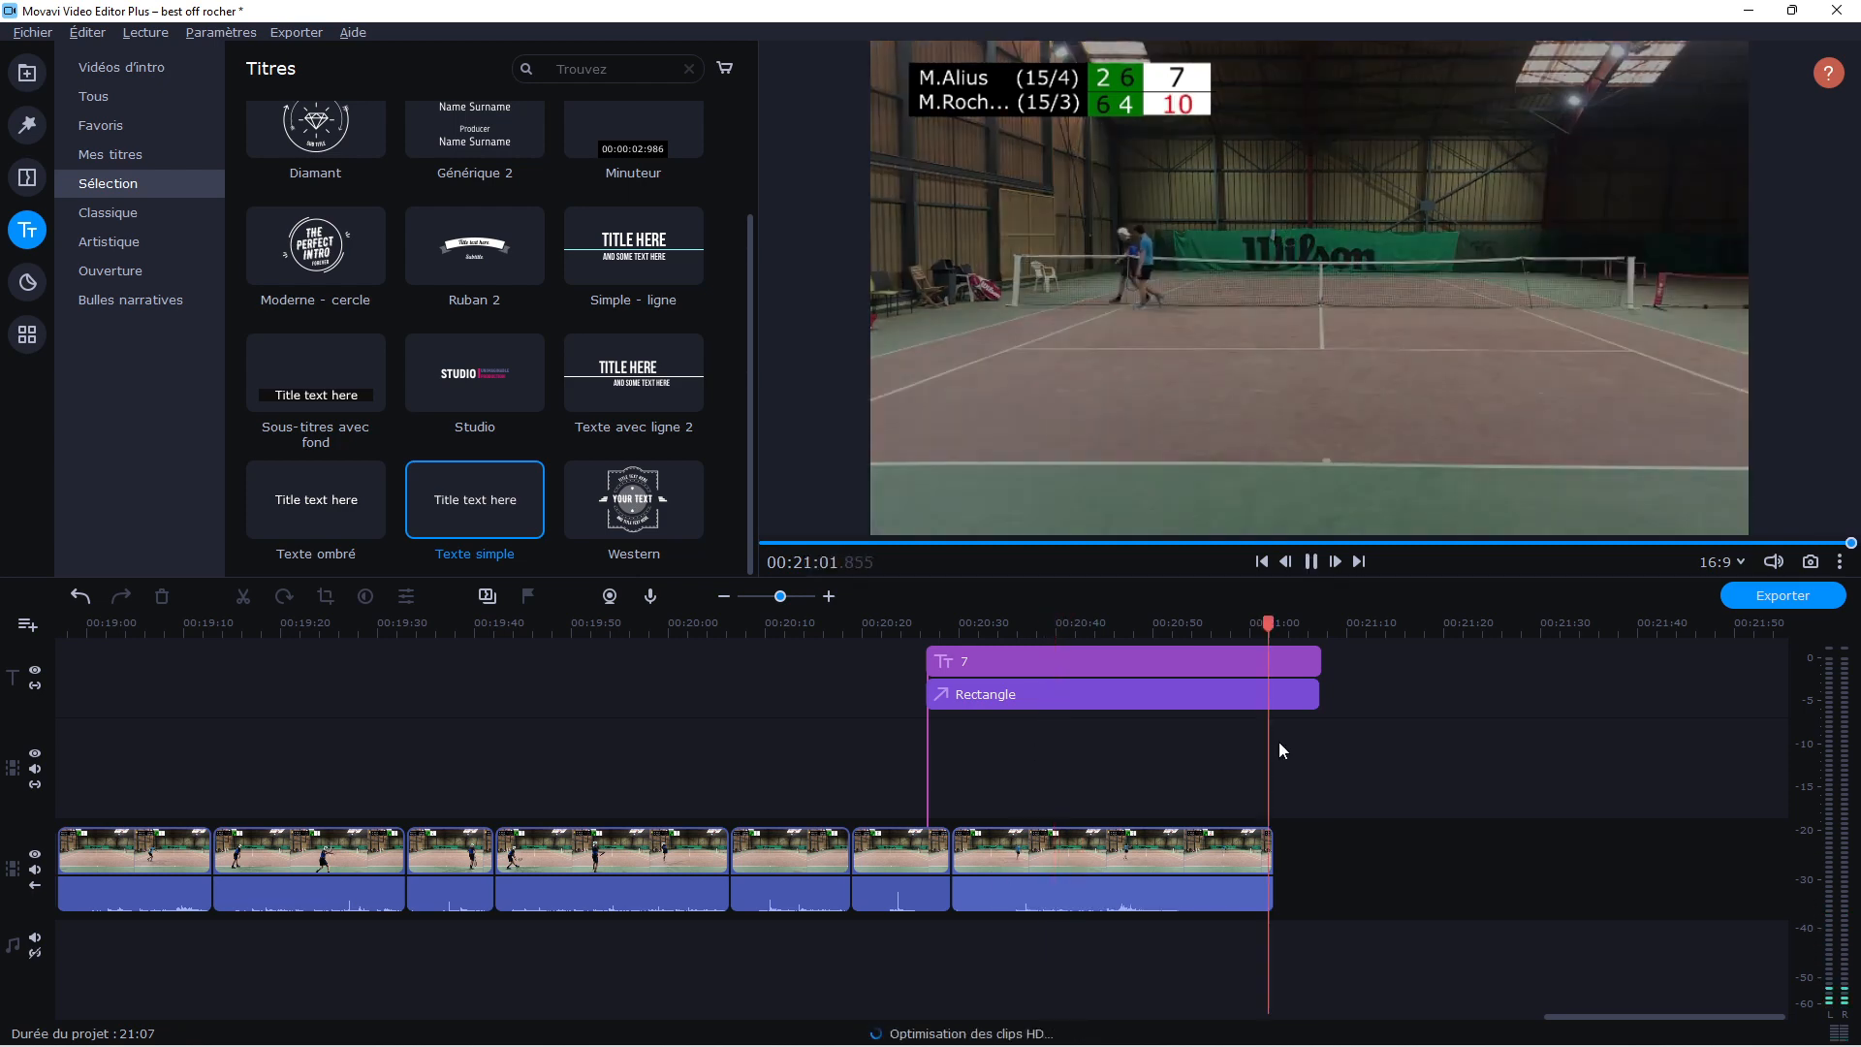
key(space)
Split the title and rectangle at the end of the last match clip, about 00:21:02, and delete the leftover pieces
drag(1284, 715, 1253, 624)
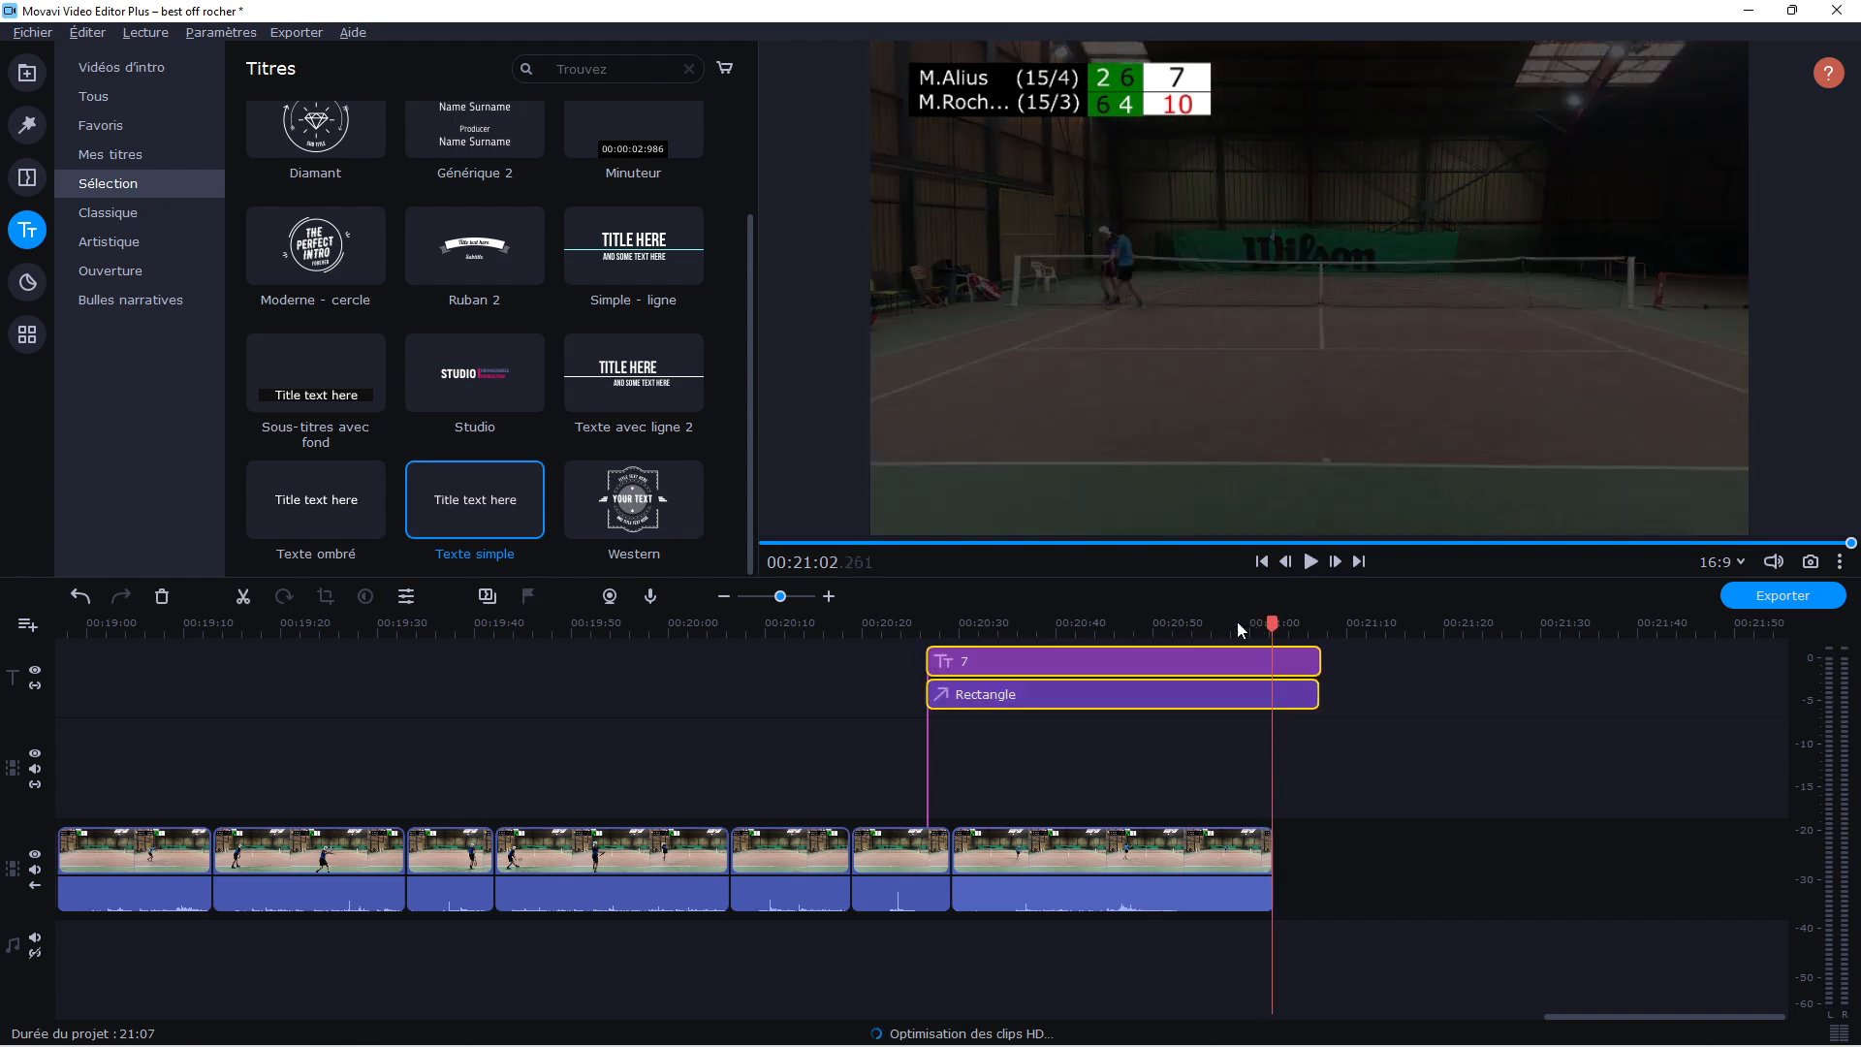
click(242, 596)
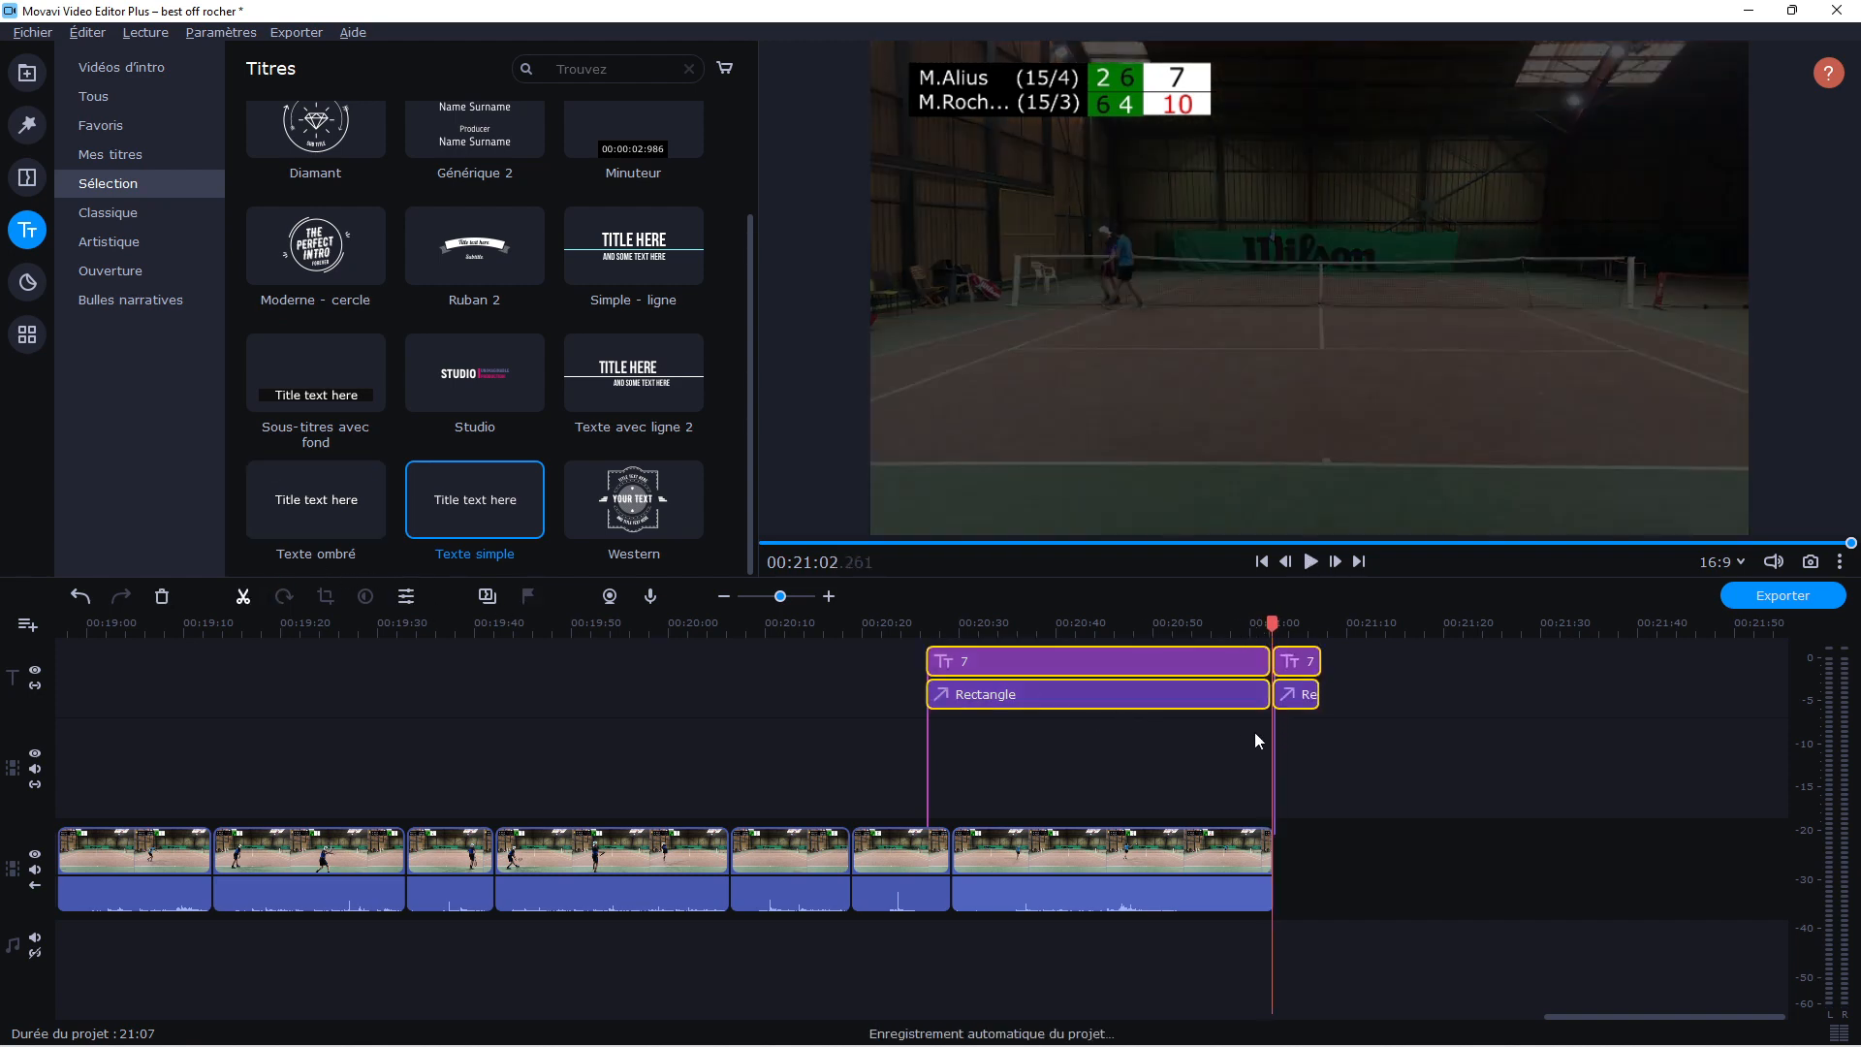
click(161, 599)
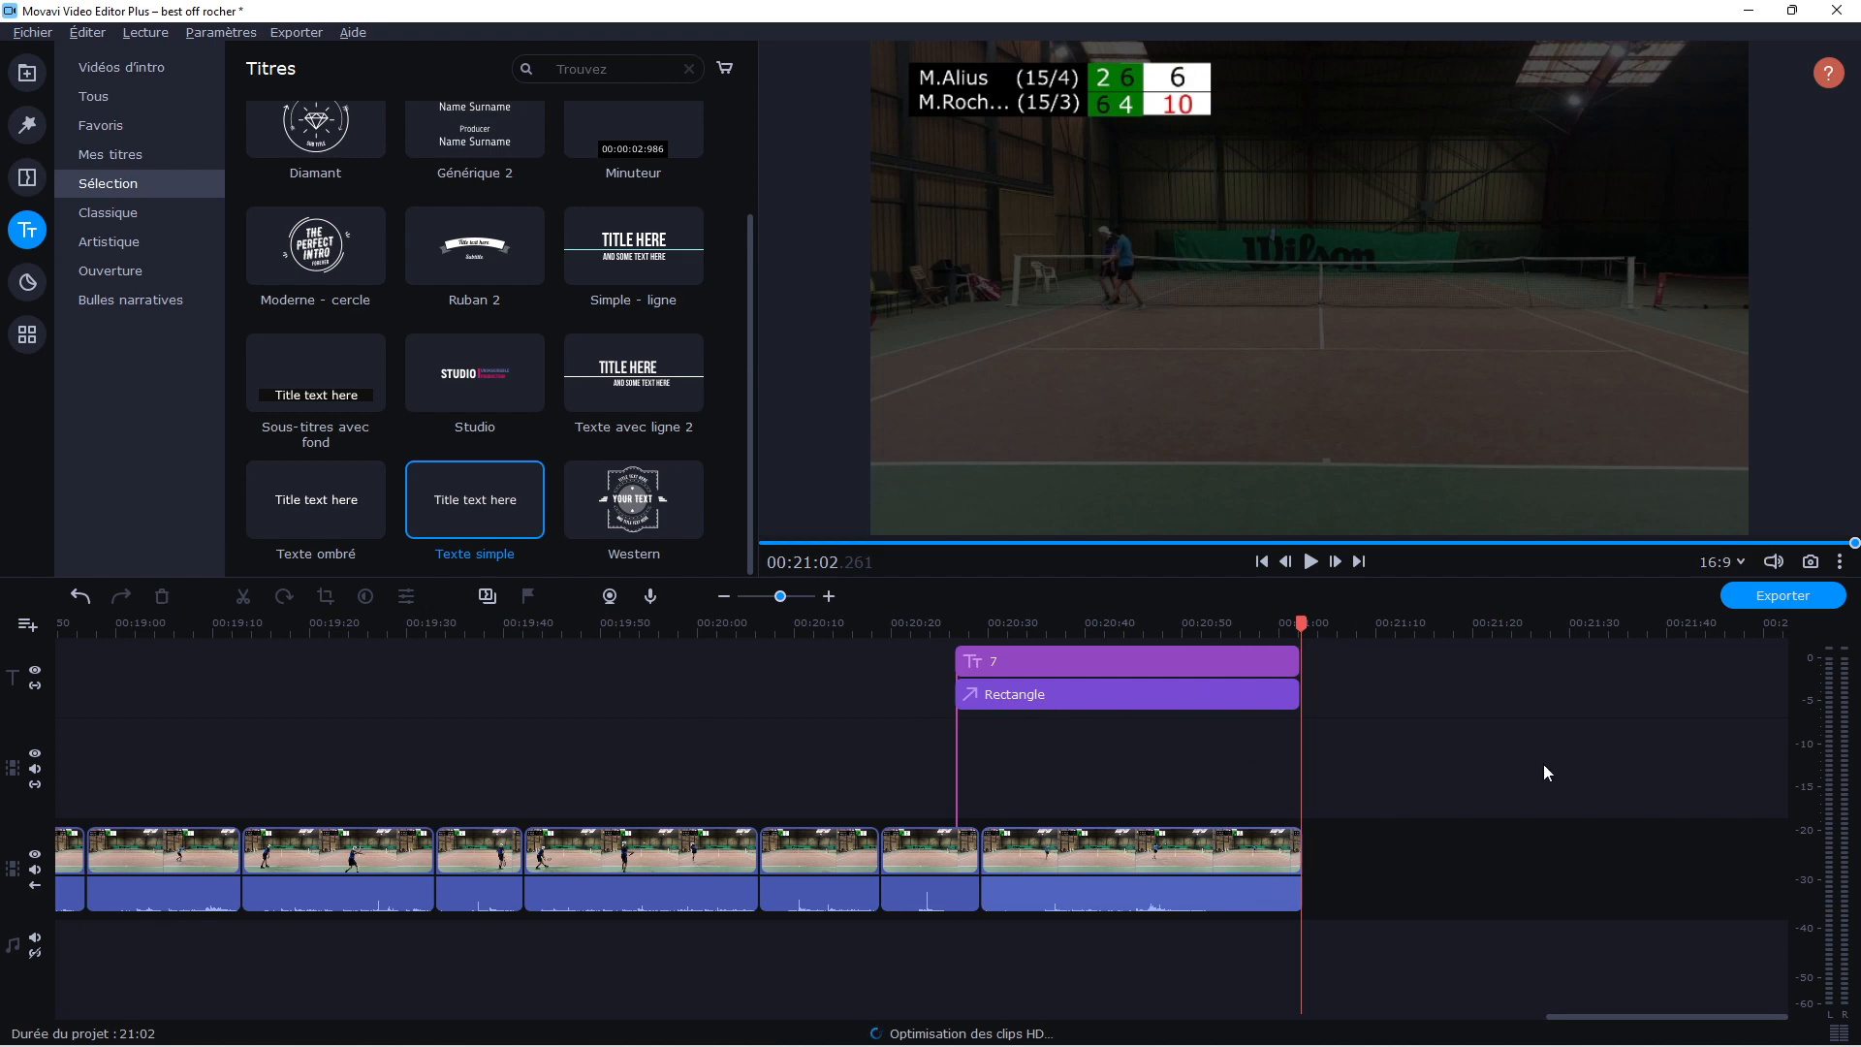
Return to the start of the project and examine the opening section's layout and the footage at 00:01:30
drag(776, 599, 760, 612)
drag(286, 631, 58, 631)
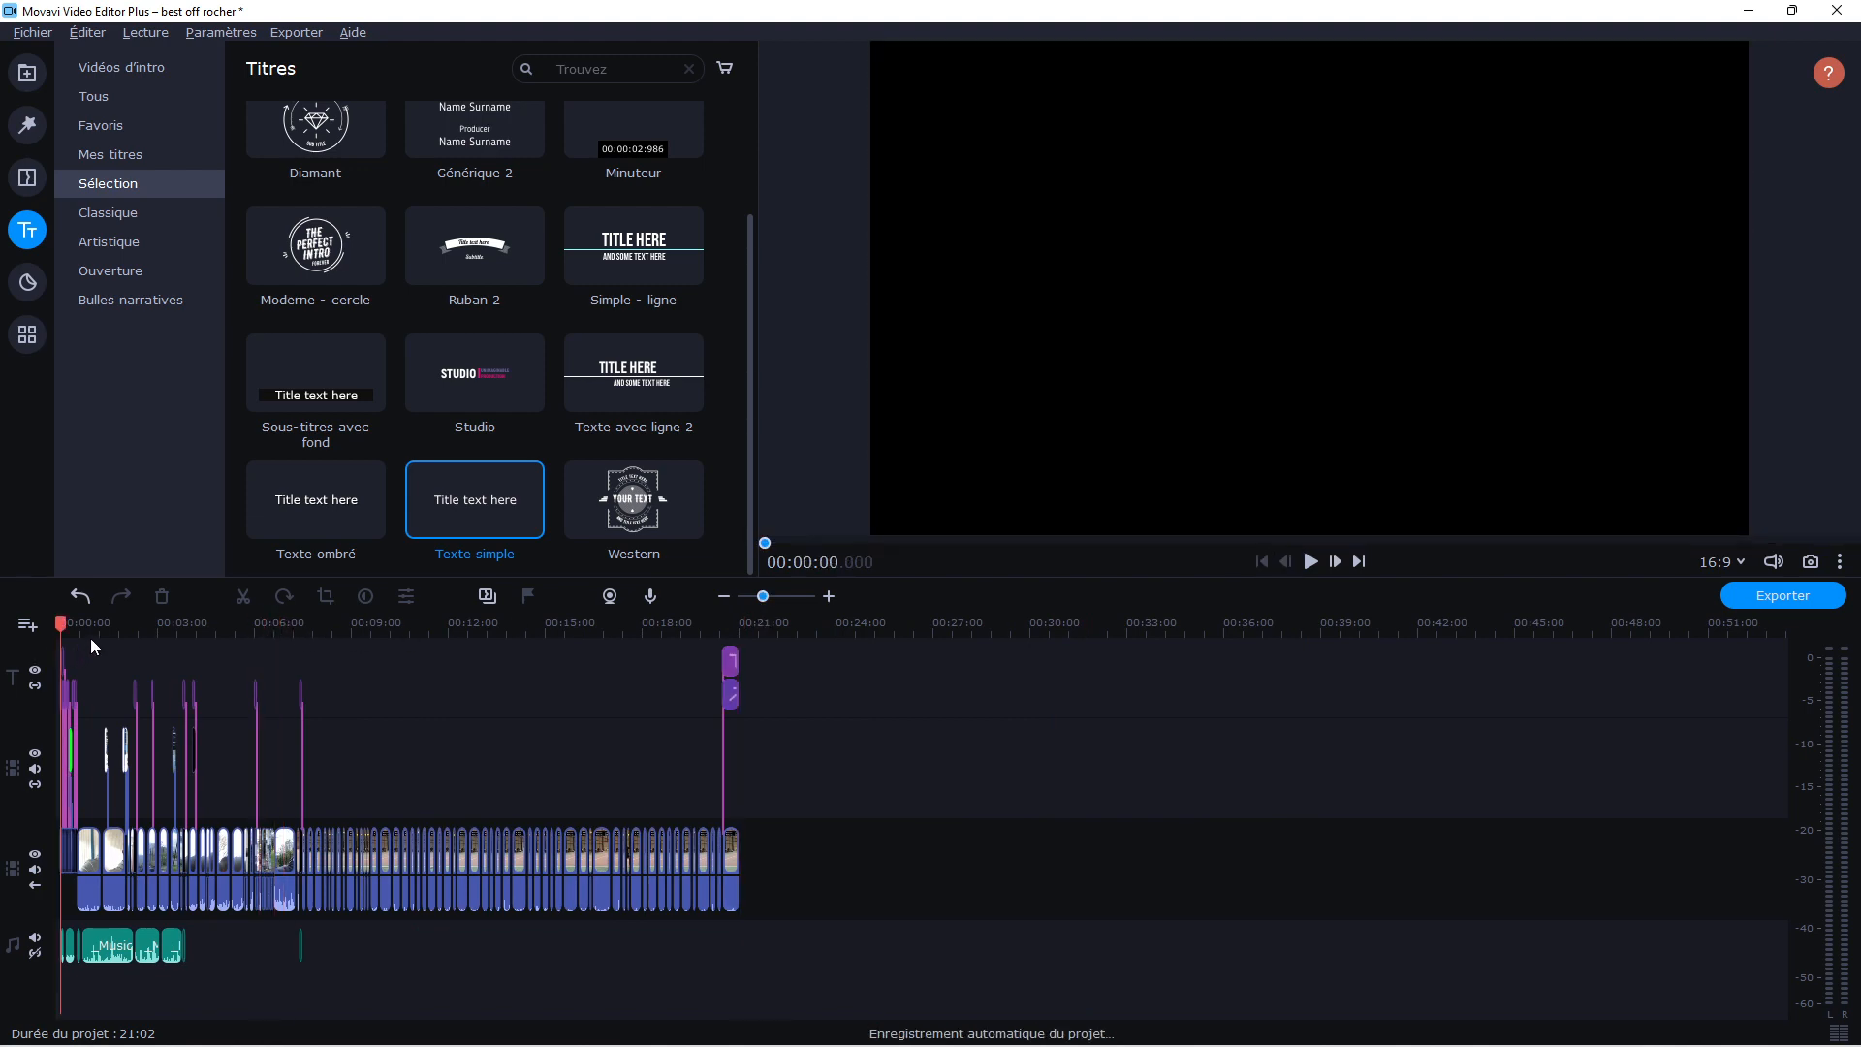
click(109, 624)
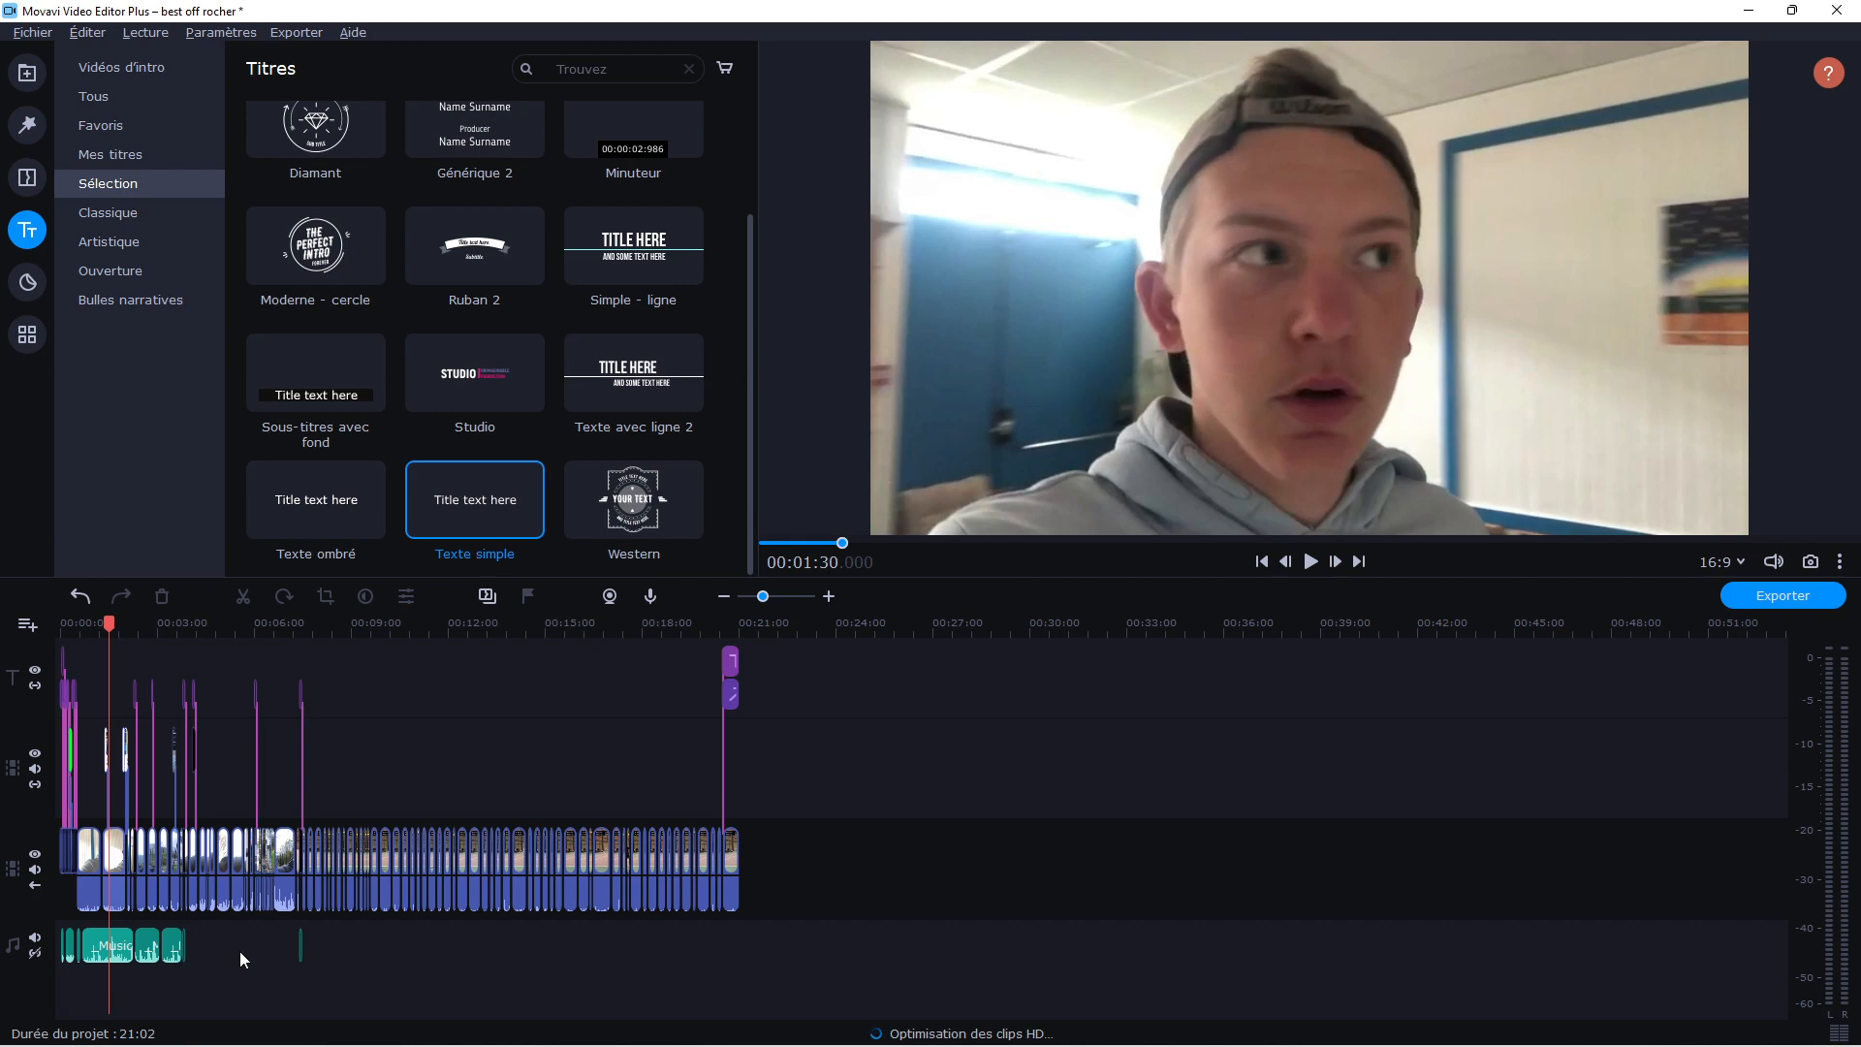
Append IMG_3713.MOV after the last match clip on the main video track and play it from its start
drag(348, 631, 664, 673)
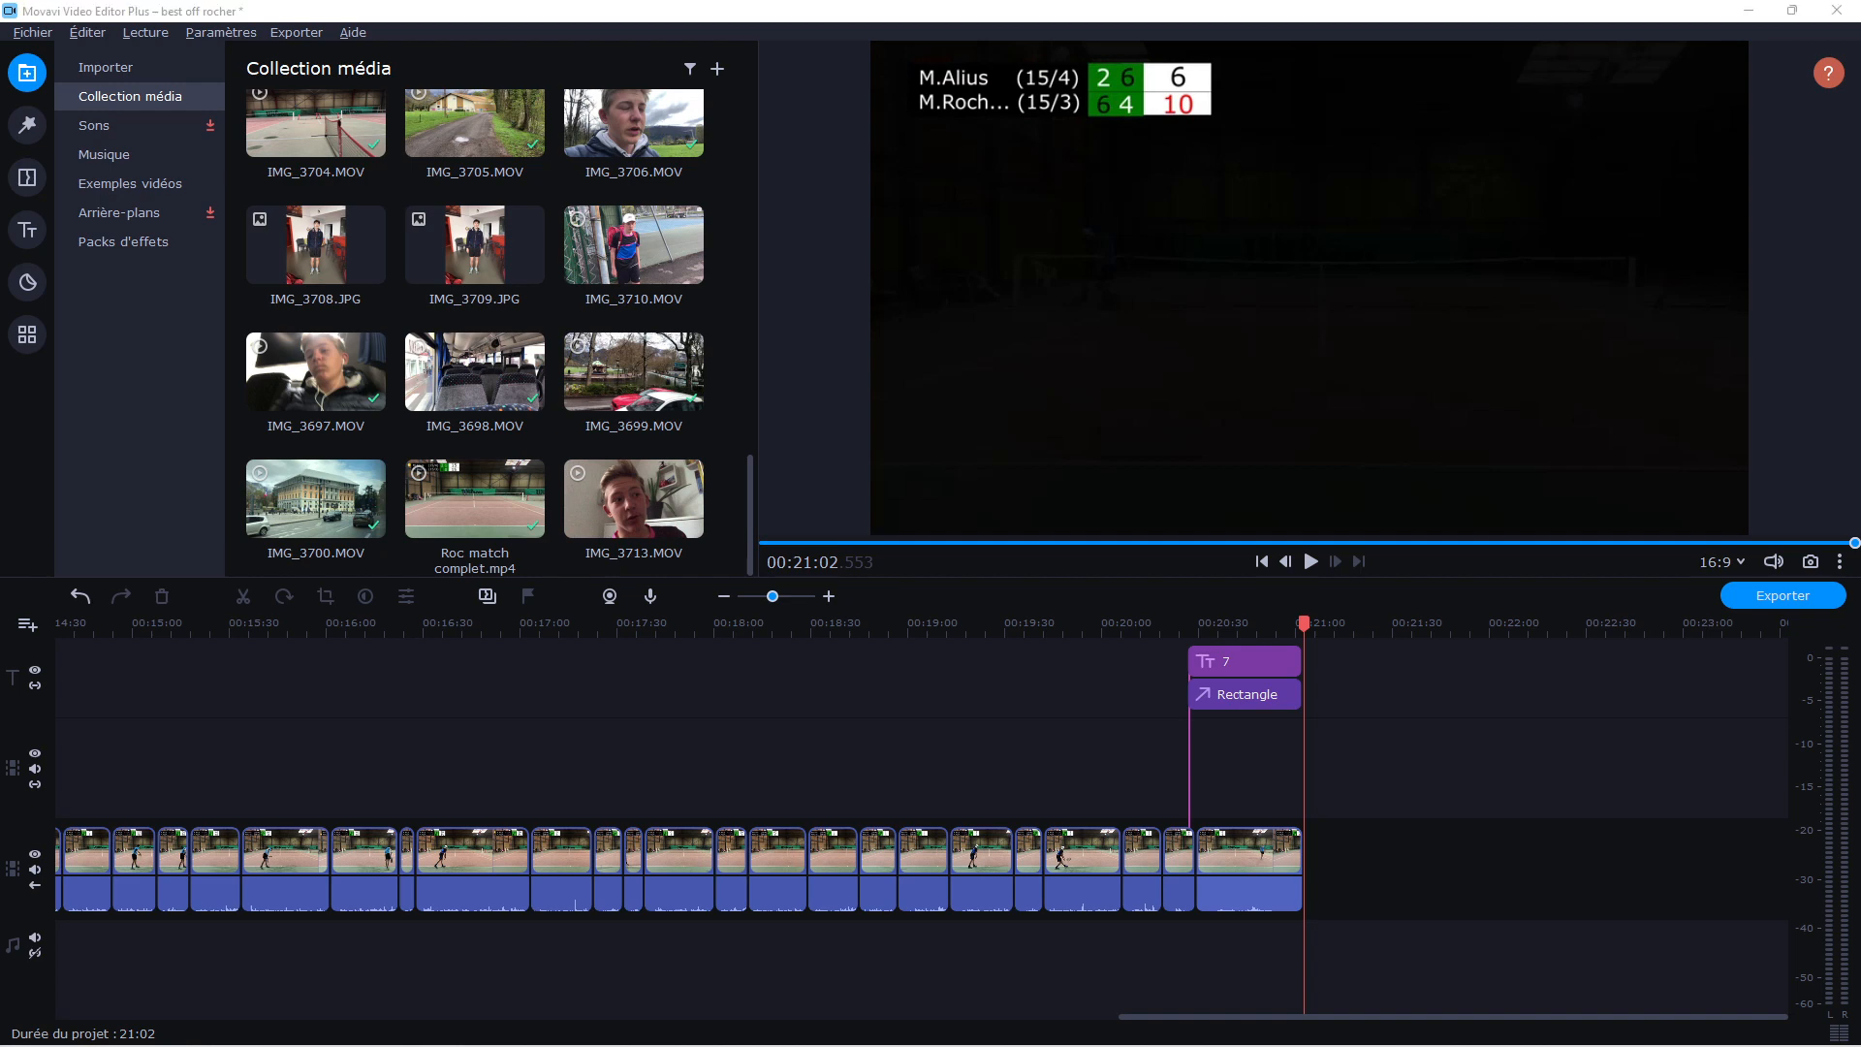
drag(2, 655, 1464, 887)
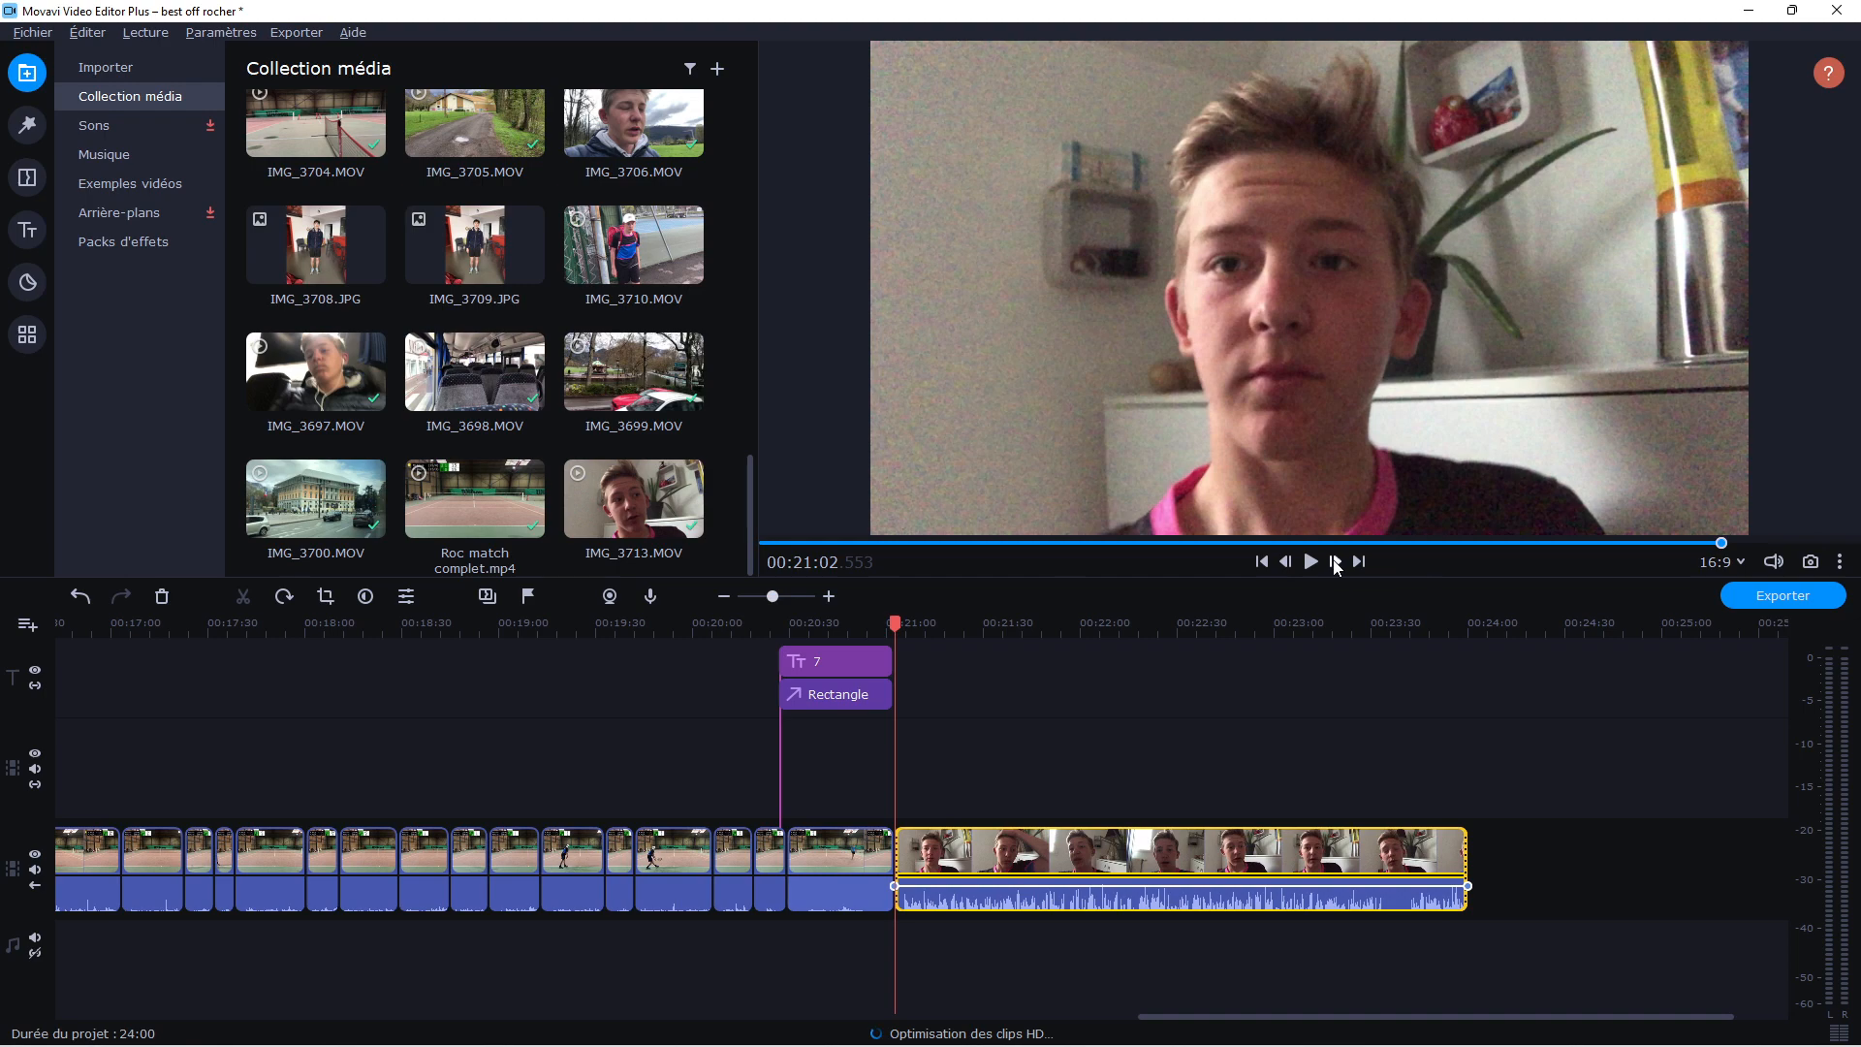
click(1311, 561)
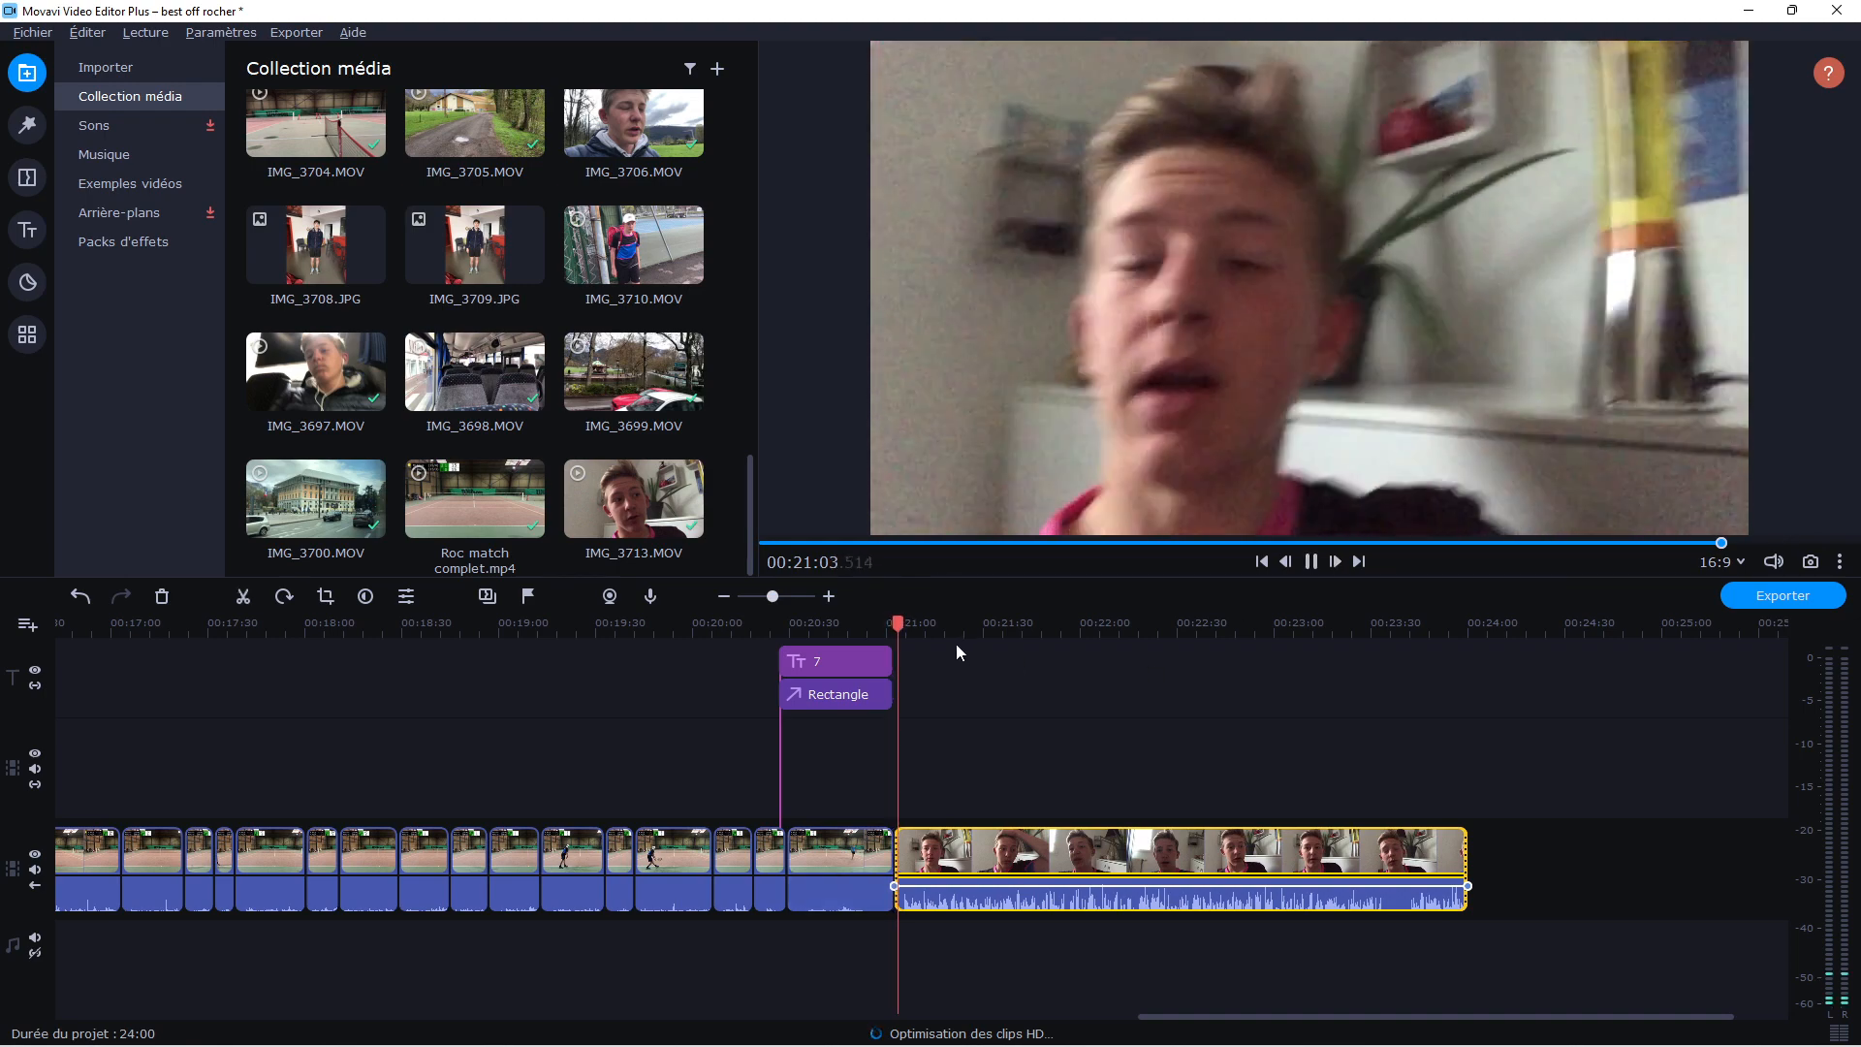
Split the appended talking clip at about 00:21:05, delete its opening piece and play the transition from the match
drag(772, 596, 780, 599)
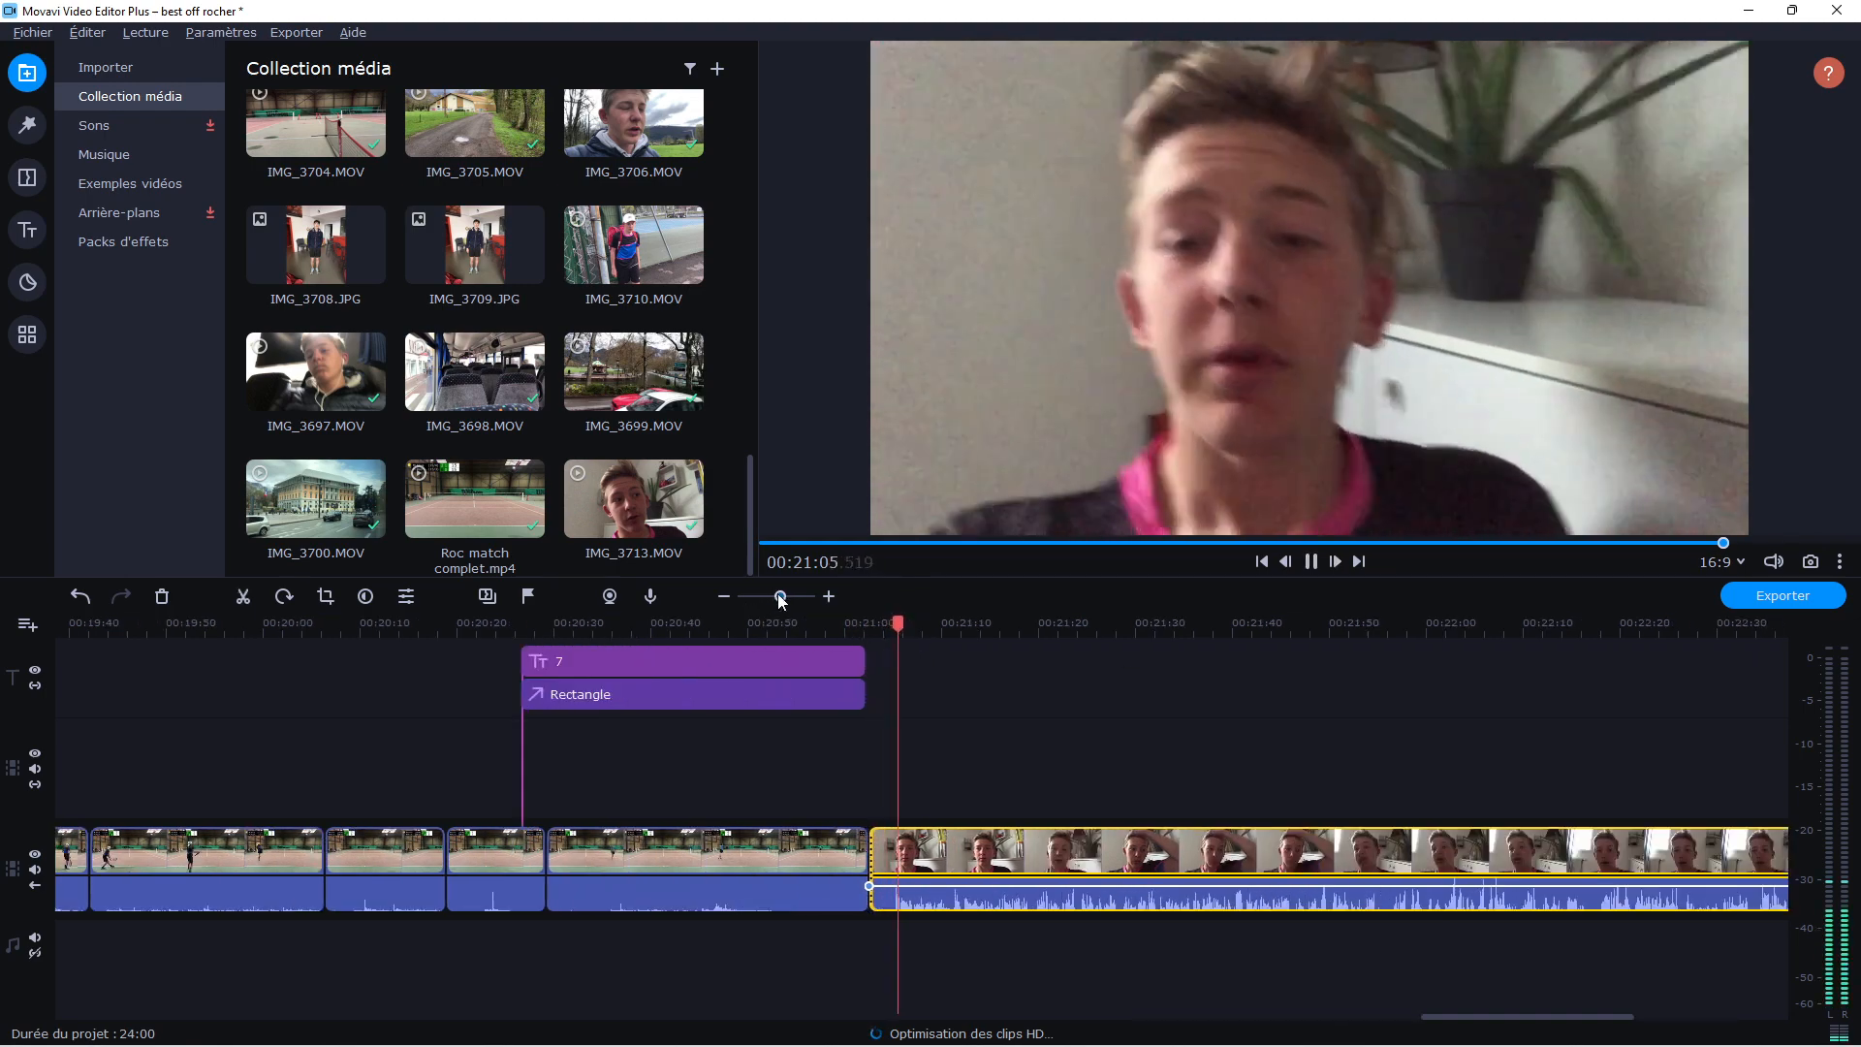
click(881, 630)
key(space)
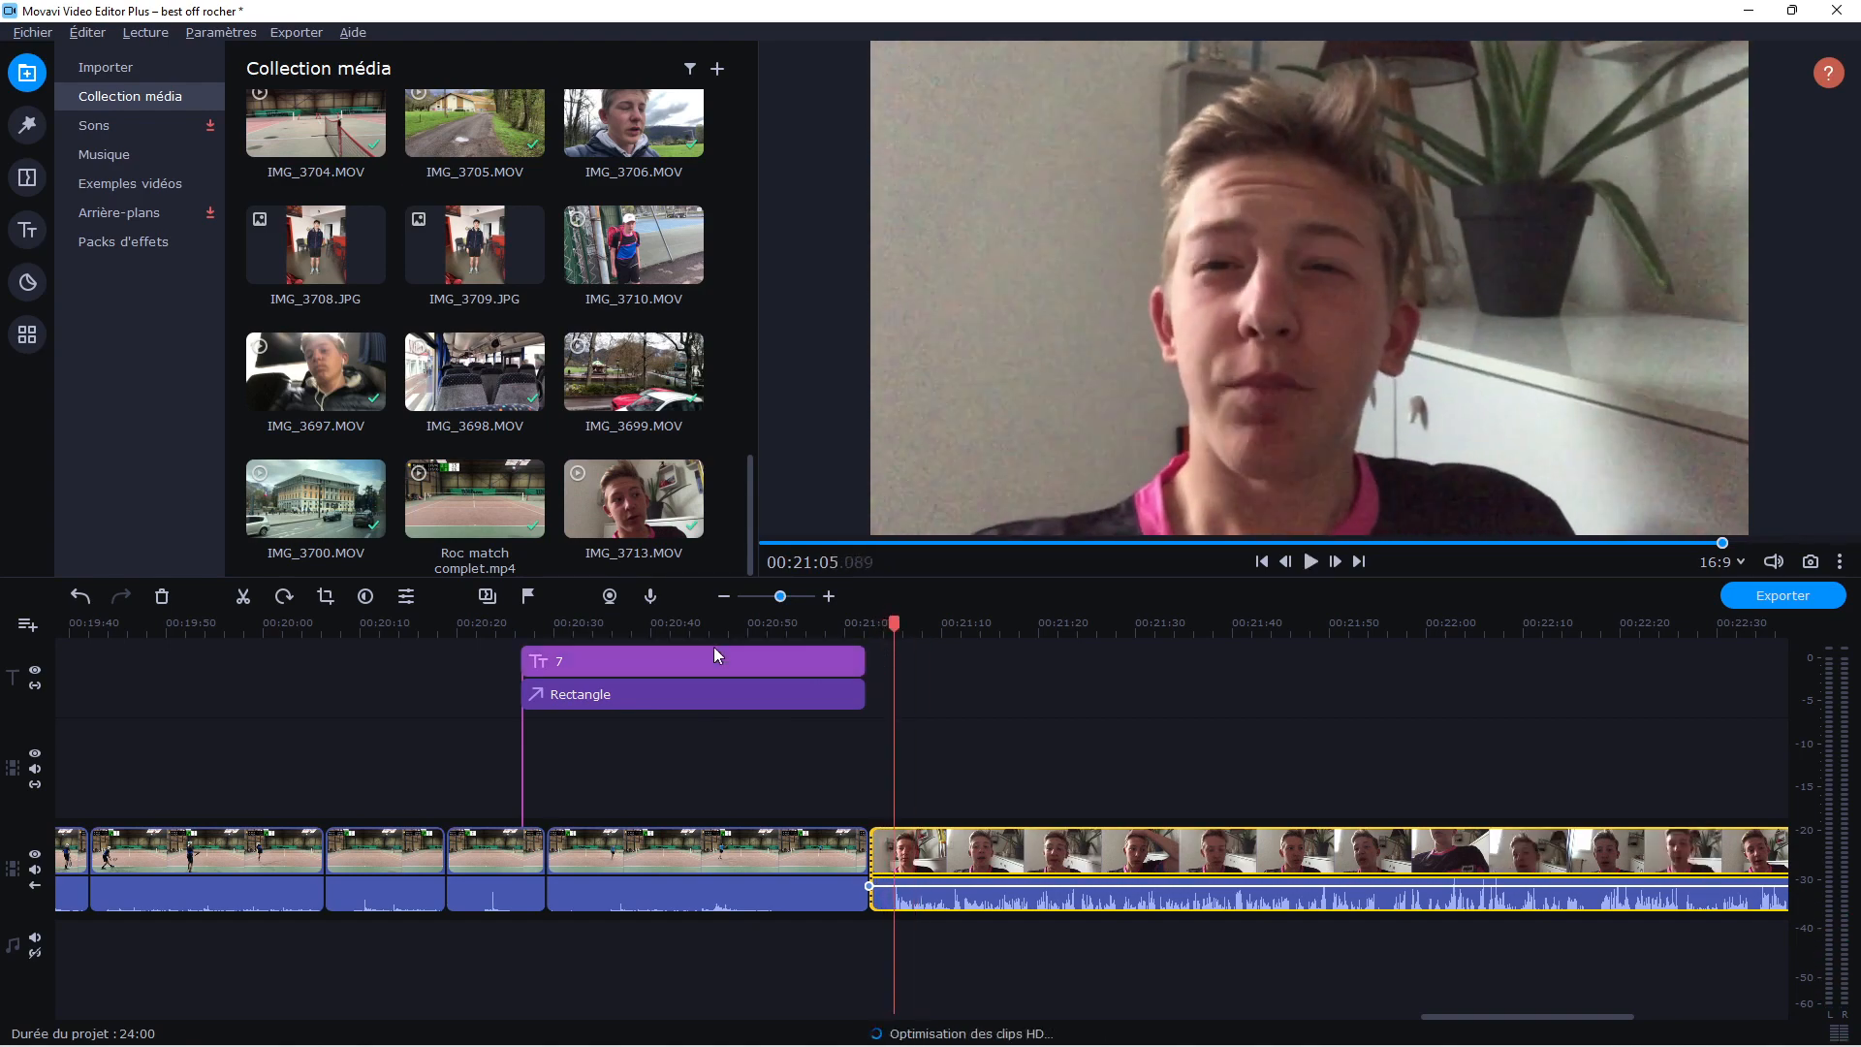
click(244, 597)
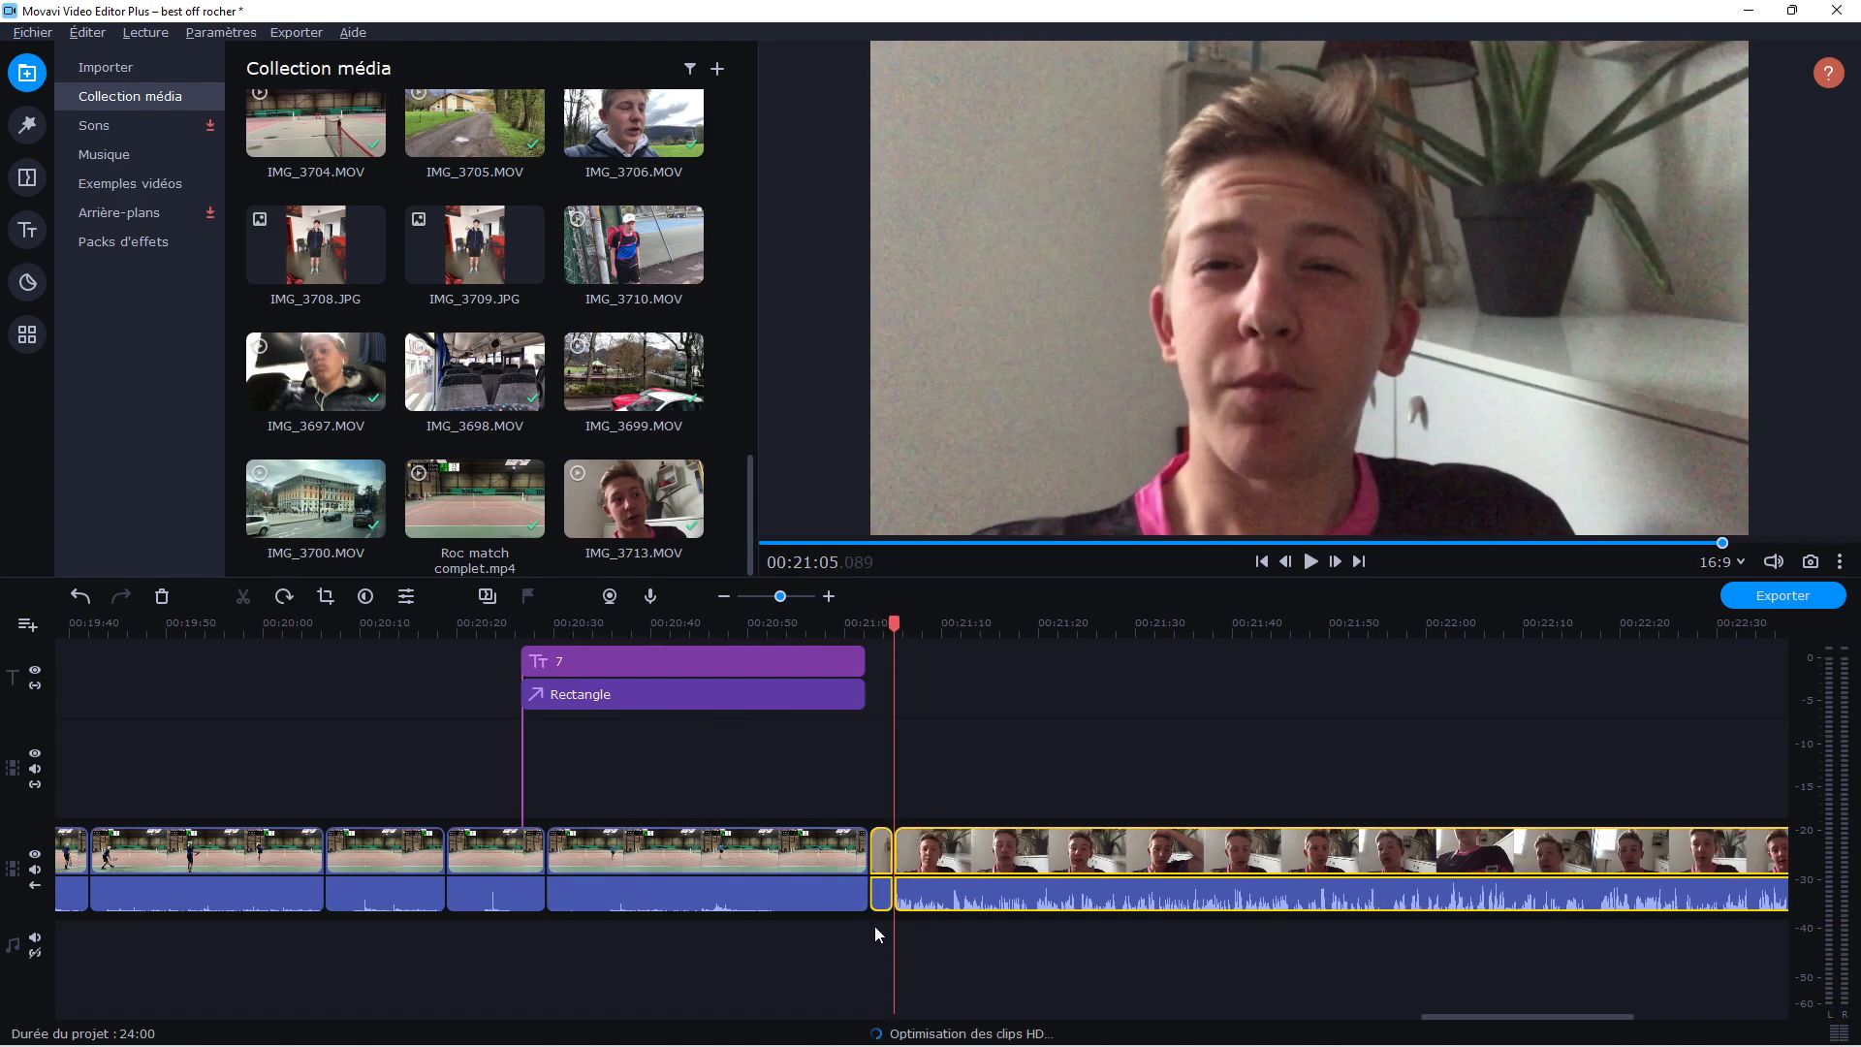
click(881, 853)
click(162, 596)
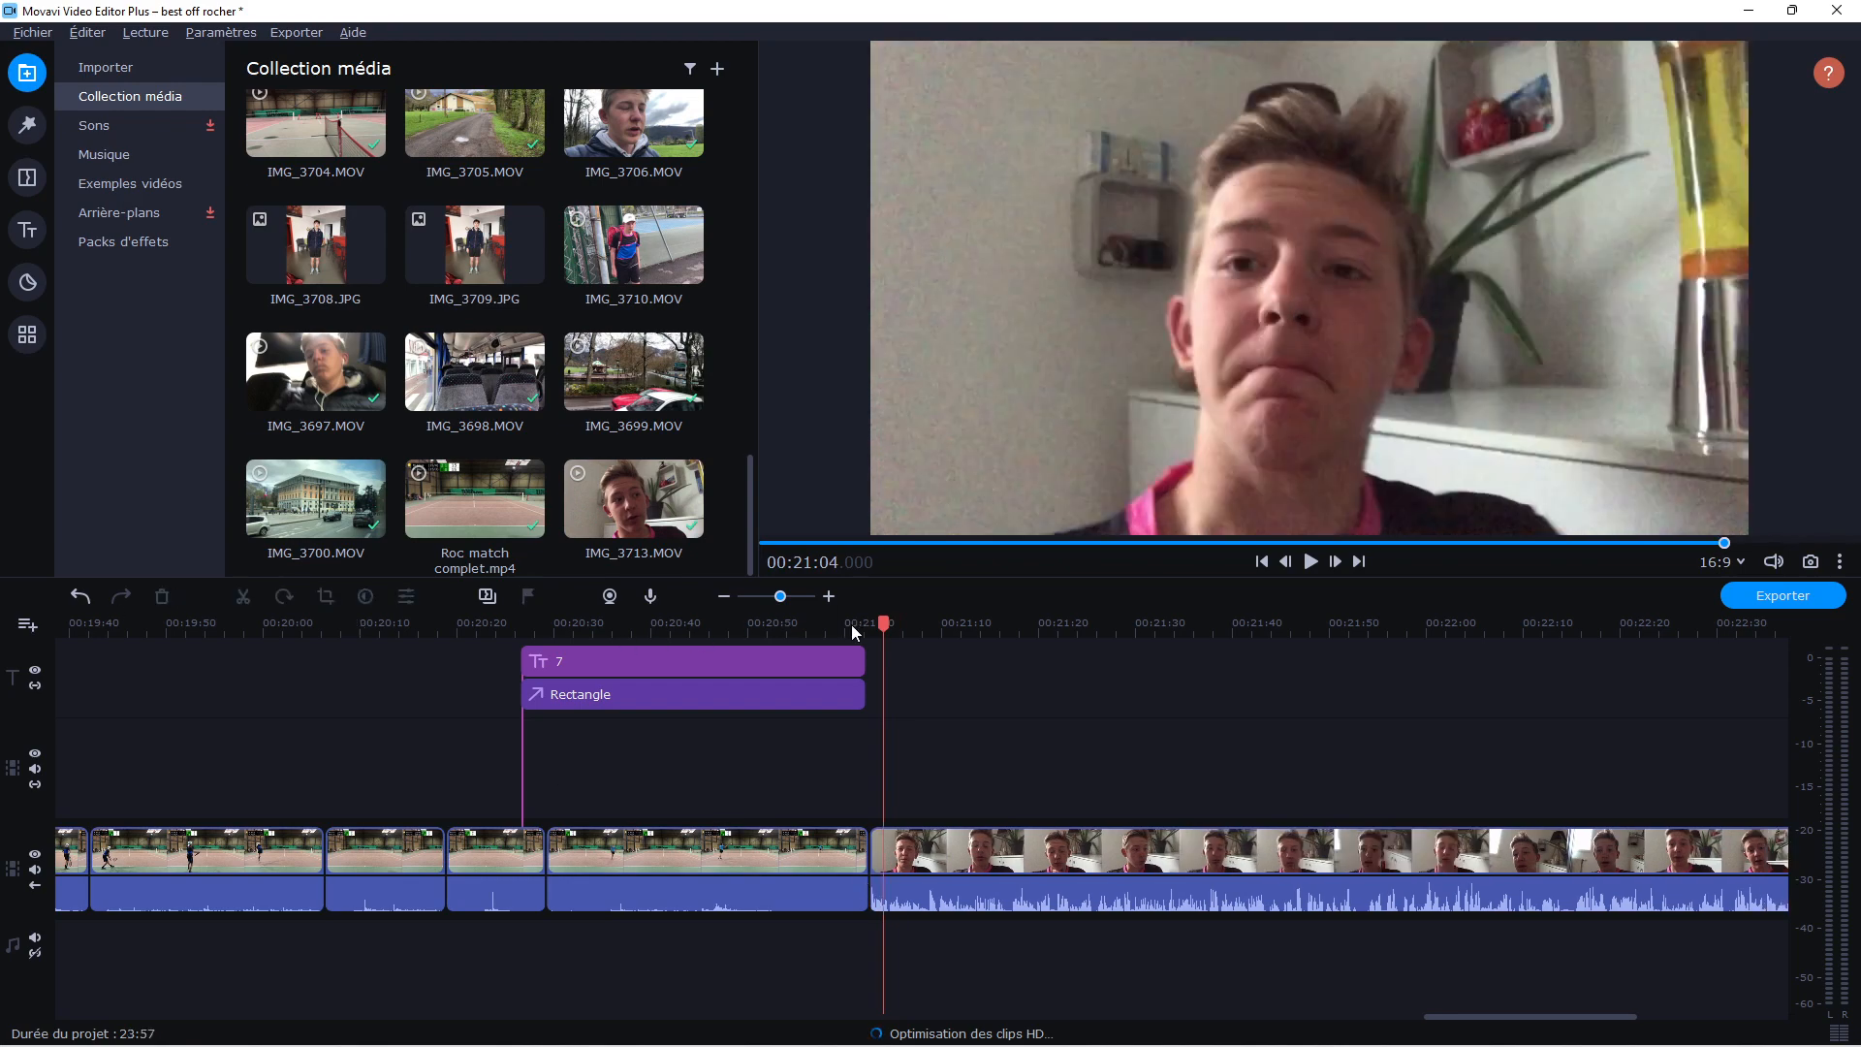
click(853, 624)
key(space)
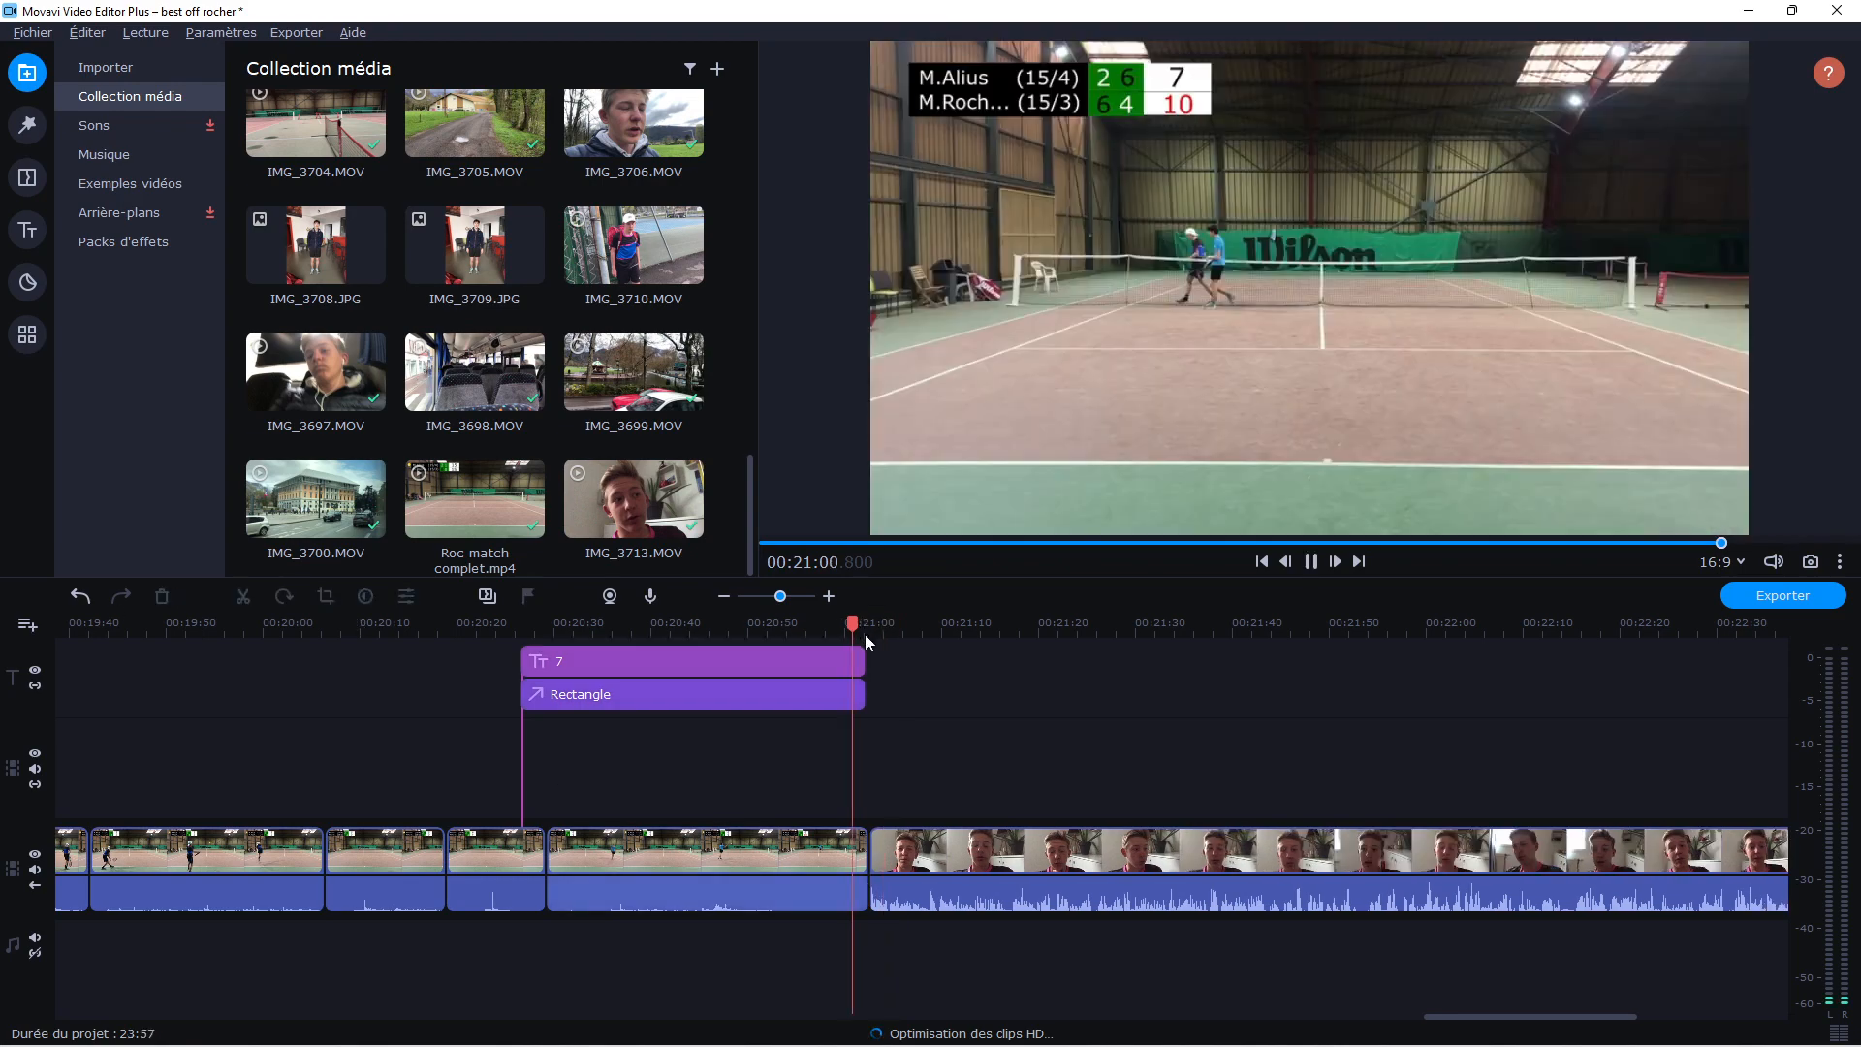